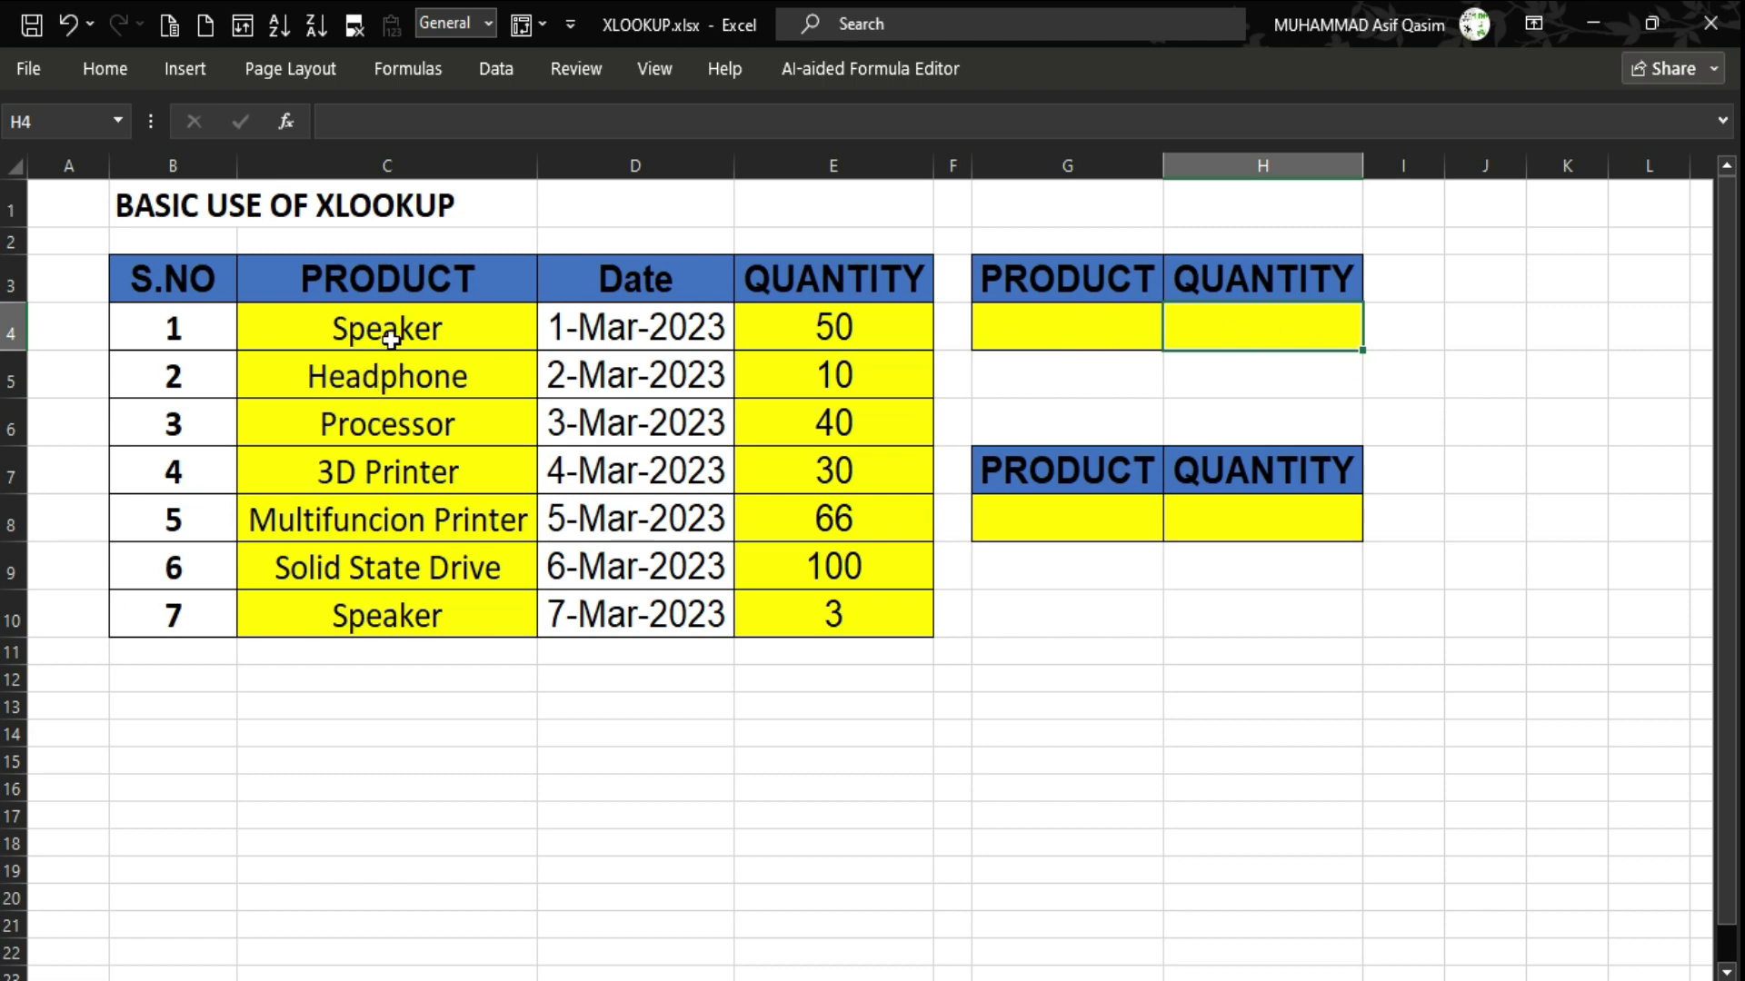
Start a VLOOKUP in H4 that uses G4 as the product lookup value.
{"action": "left_click_drag", "start_coordinate": [417, 331], "coordinate": [401, 614]}
{"action": "left_click", "coordinate": [1122, 324]}
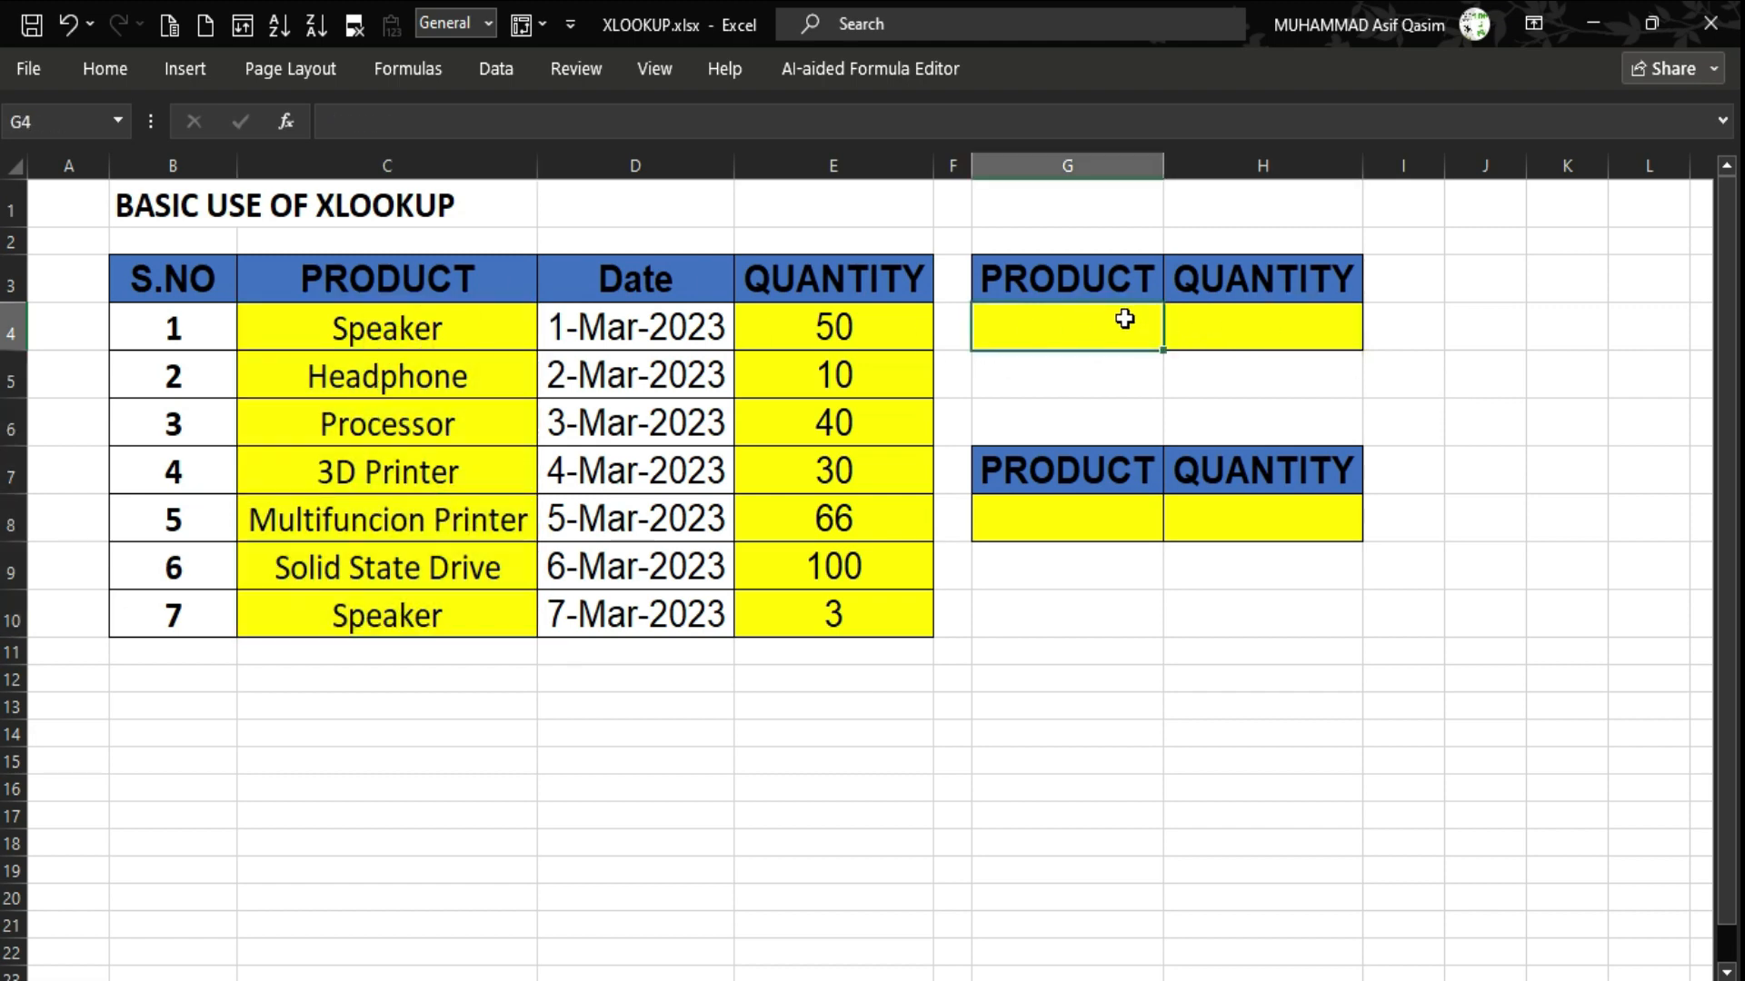
{"action": "left_click", "coordinate": [1260, 327]}
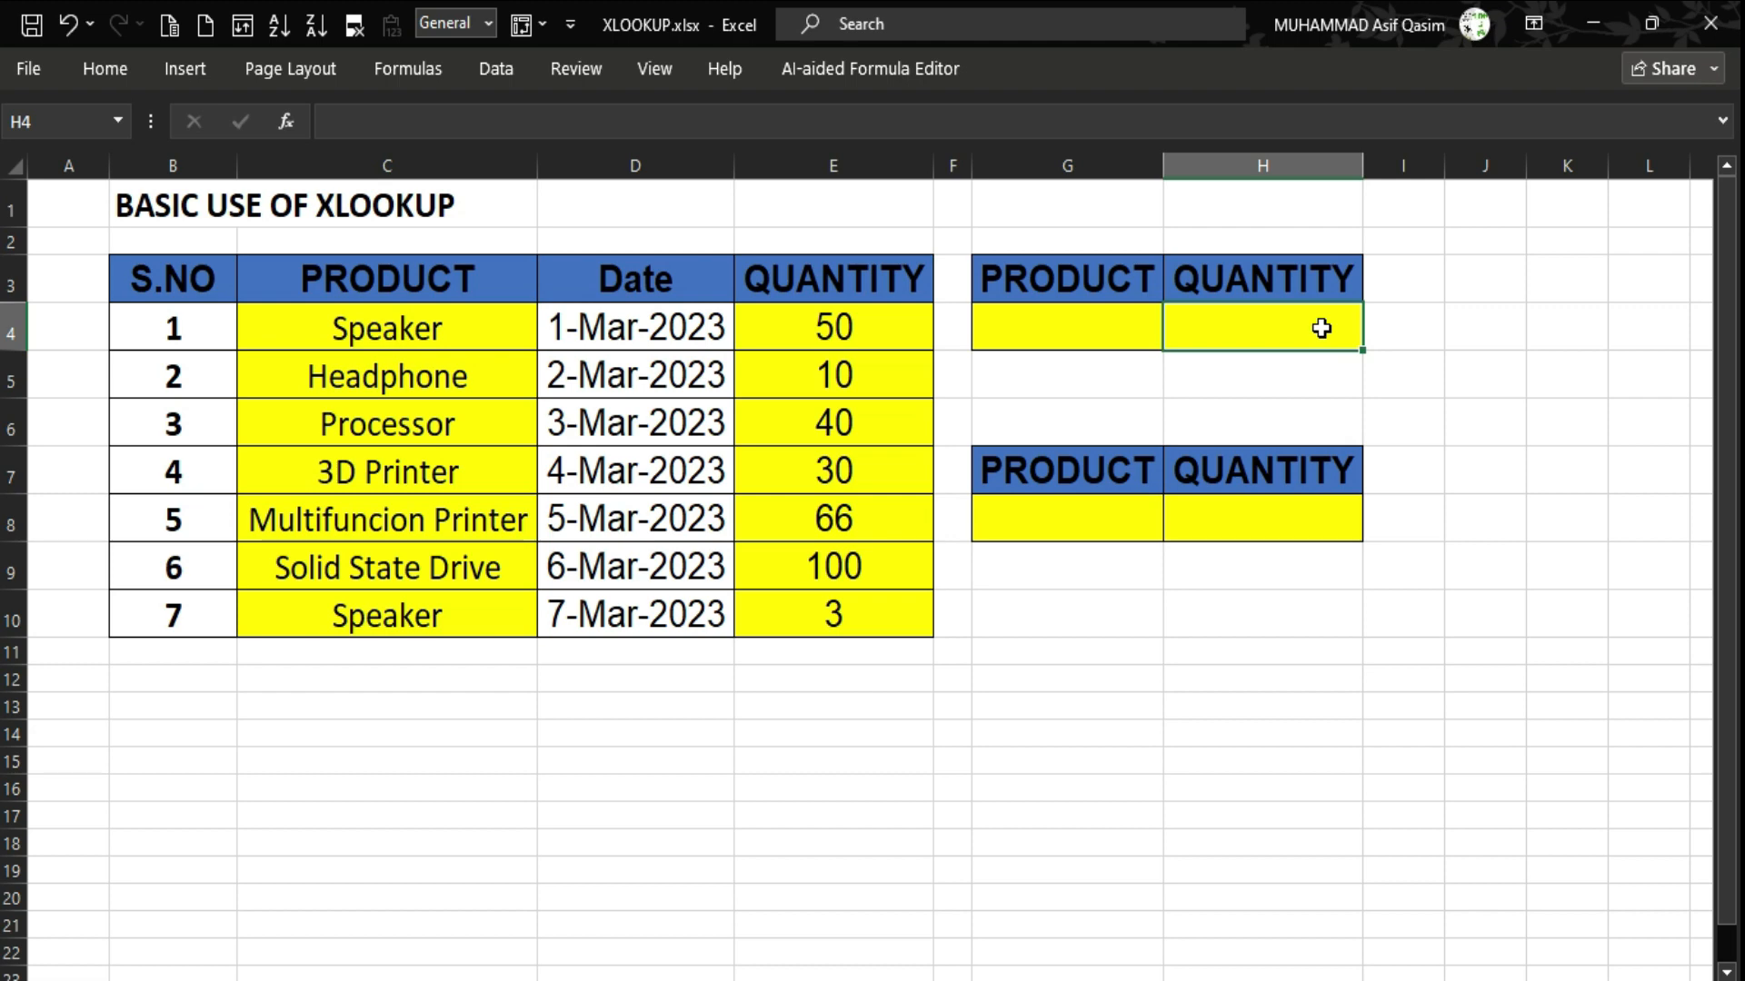
{"action": "type", "text": "="}
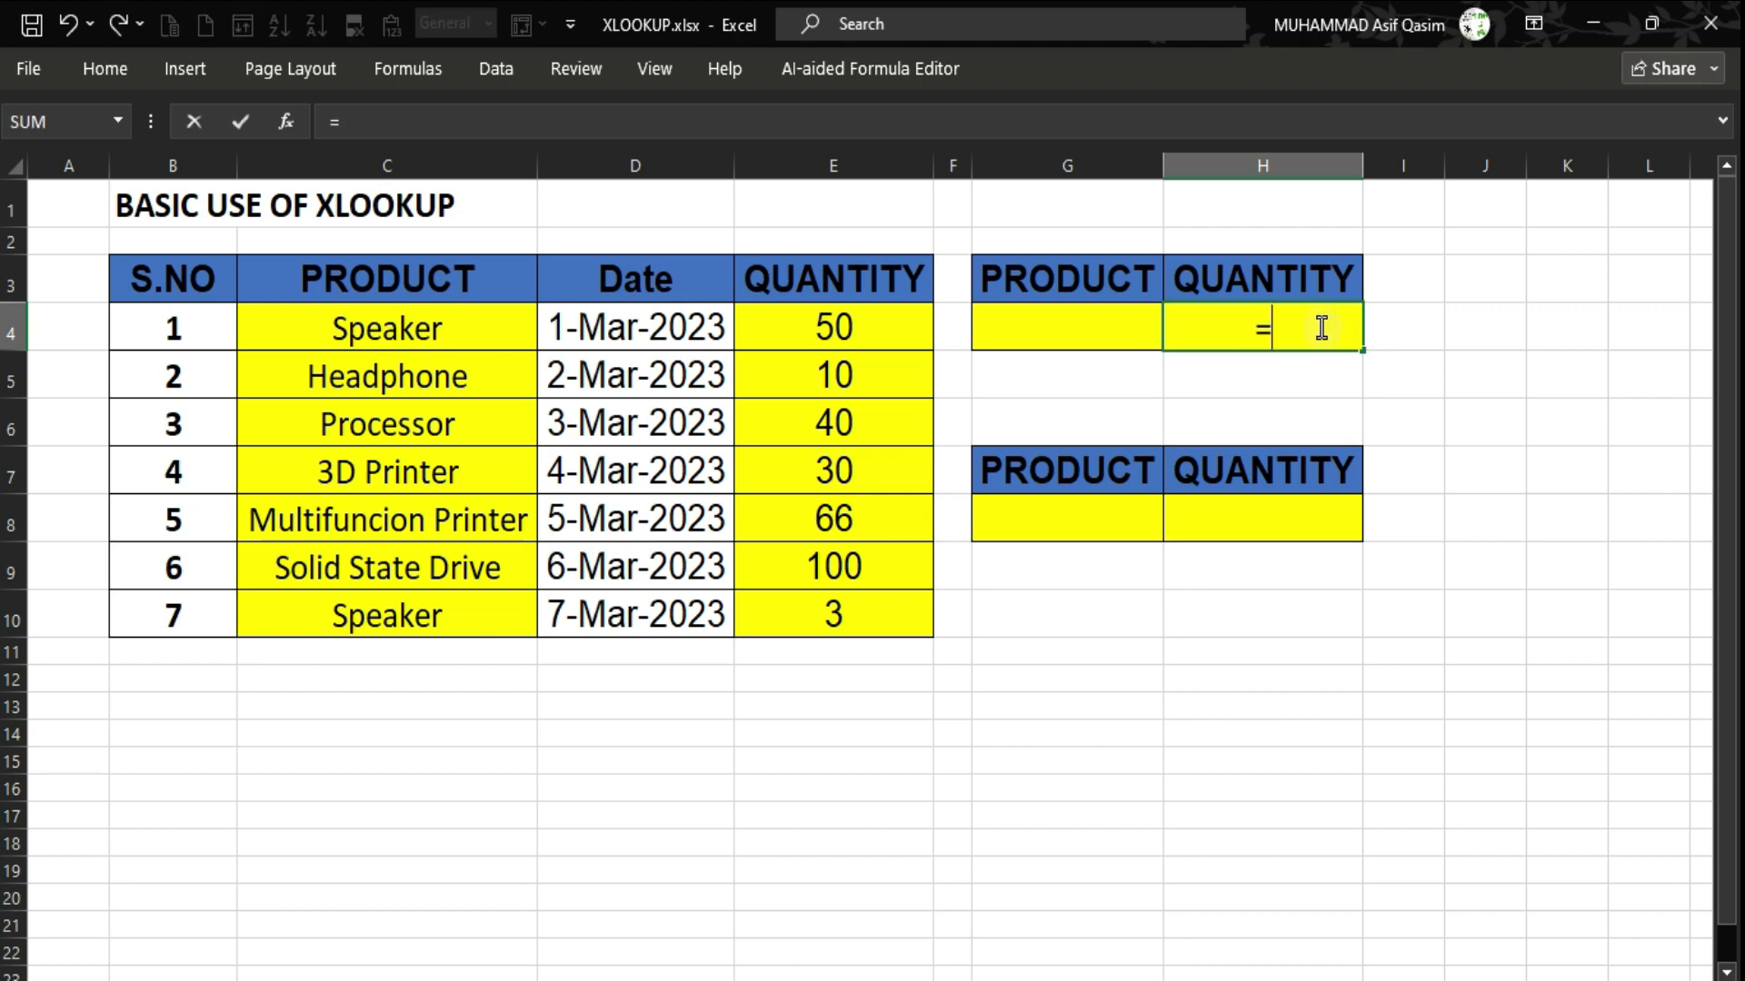
{"action": "type", "text": "vloo"}
{"action": "key", "text": "Tab"}
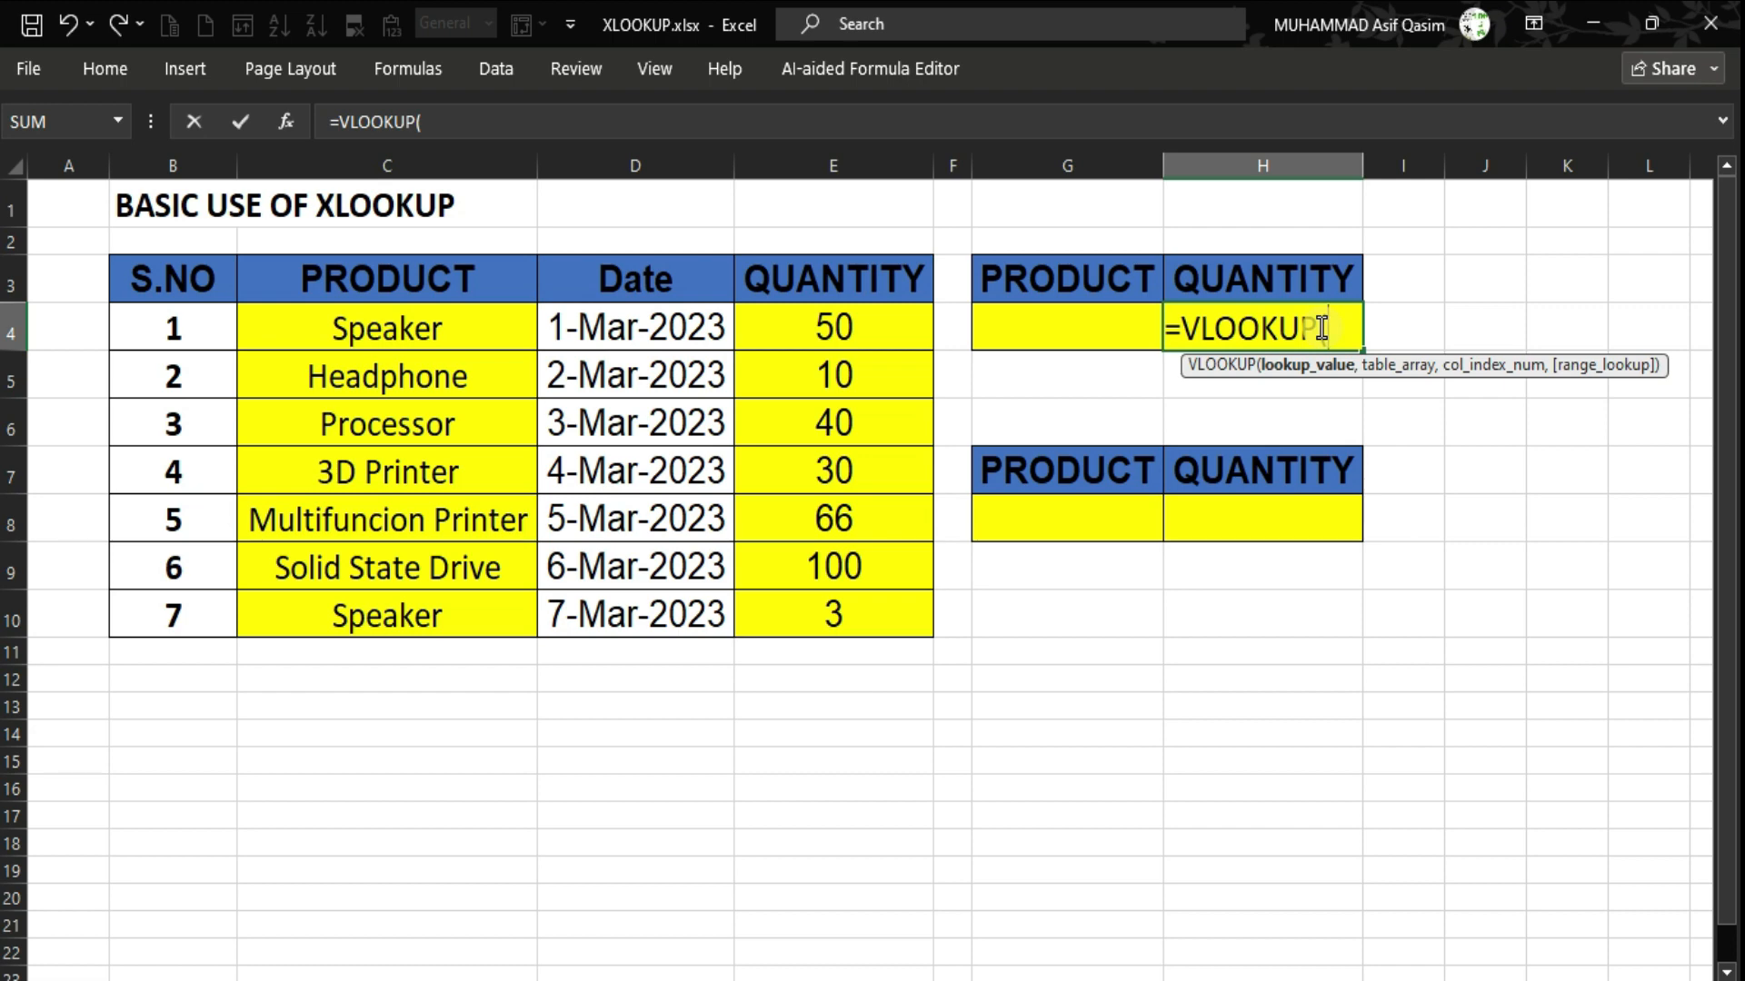
{"action": "key", "text": "Left"}
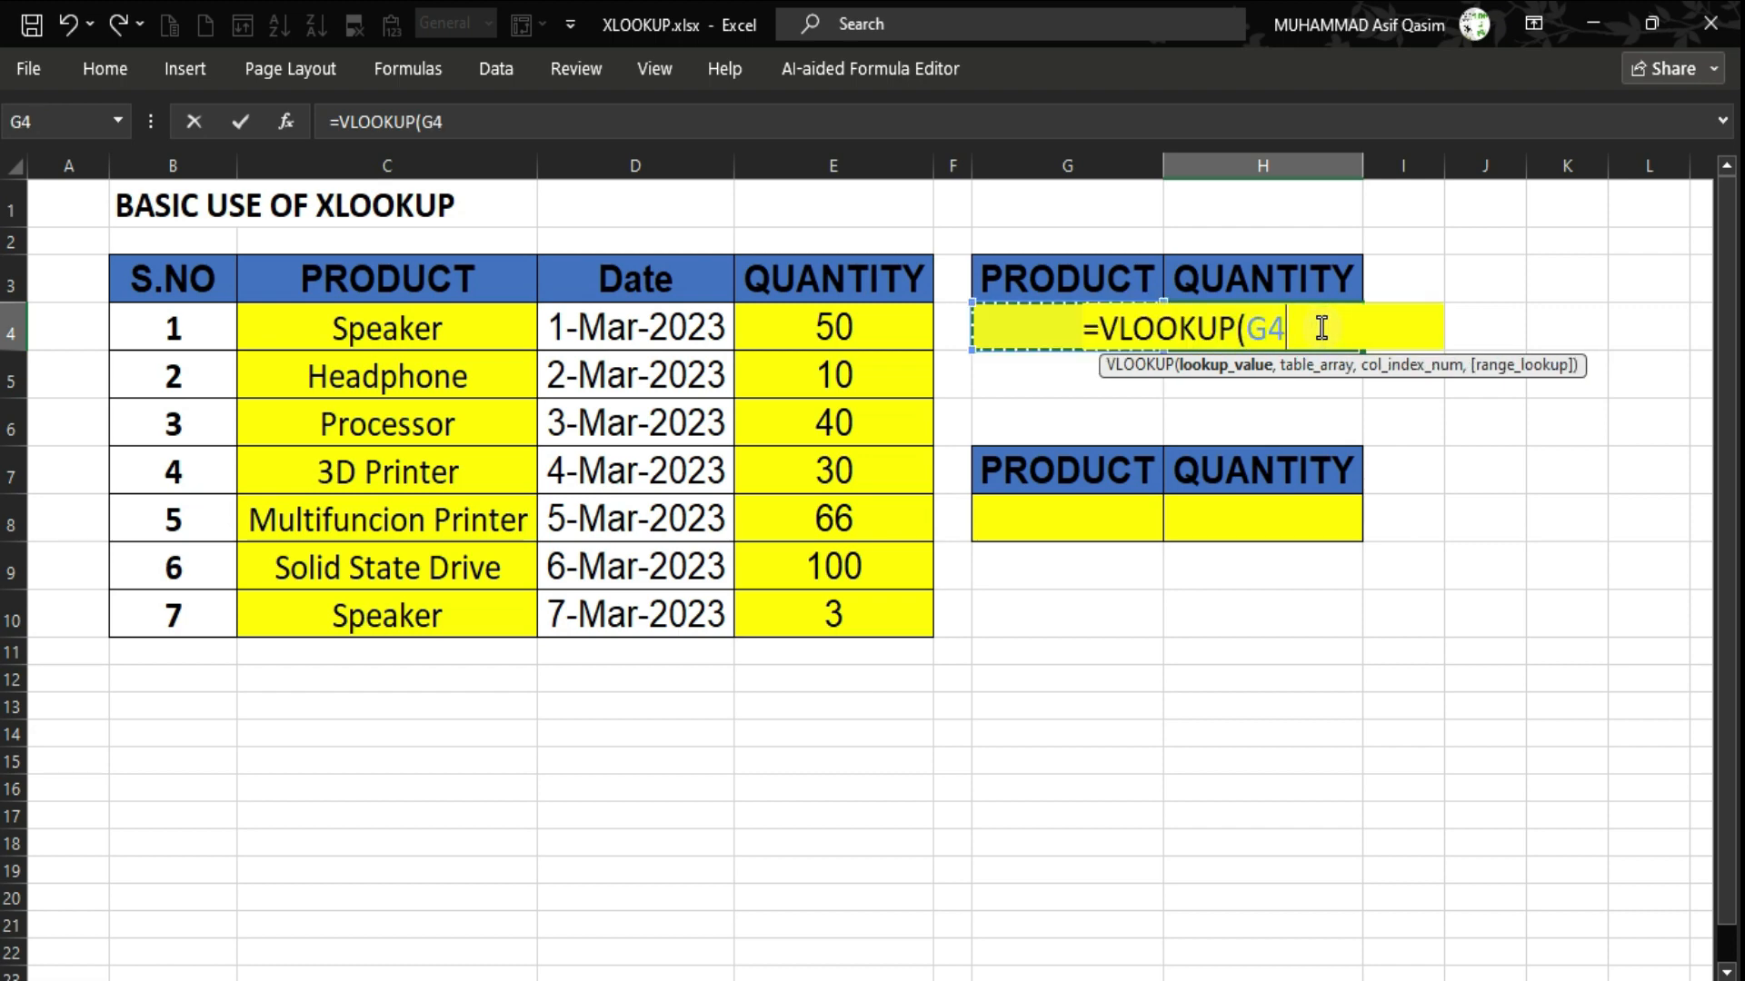
{"action": "type", "text": ","}
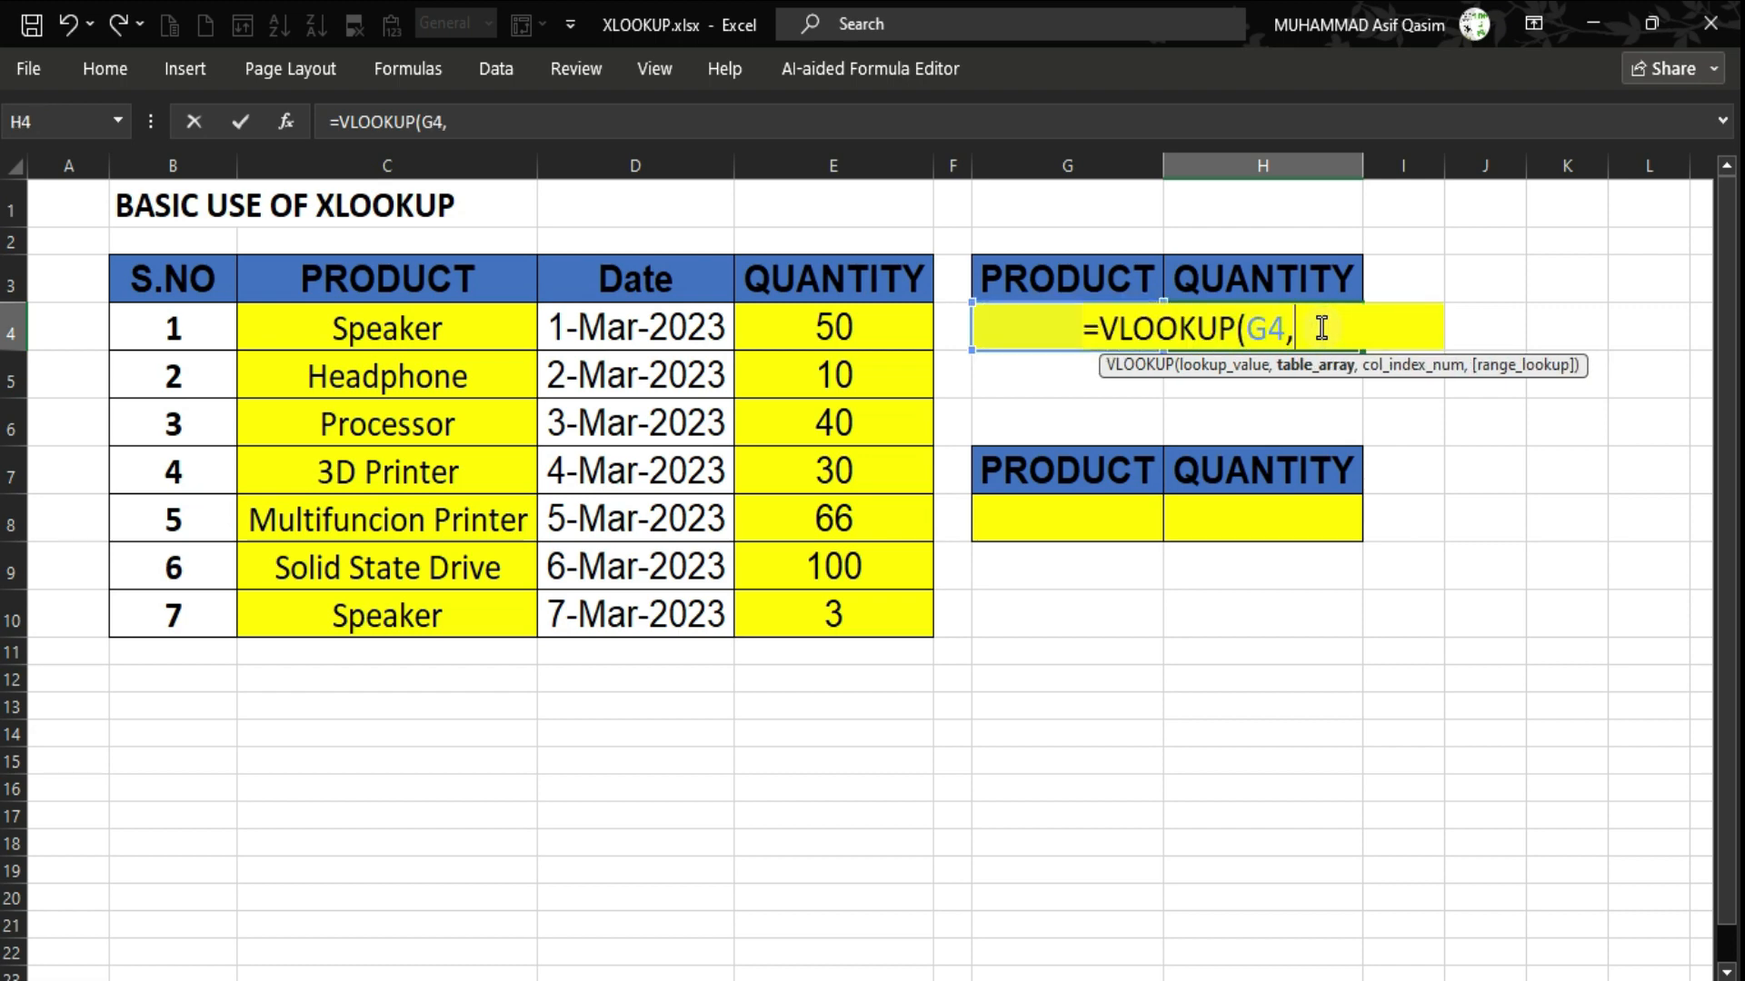
Complete it as =VLOOKUP(G4,C3:E10,3,0) and commit, showing #N/A for now.
{"action": "key", "text": "Left"}
{"action": "key", "text": "Left"}
{"action": "key", "text": "Left"}
{"action": "key", "text": "Left"}
{"action": "key", "text": "Left"}
{"action": "key", "text": "Up"}
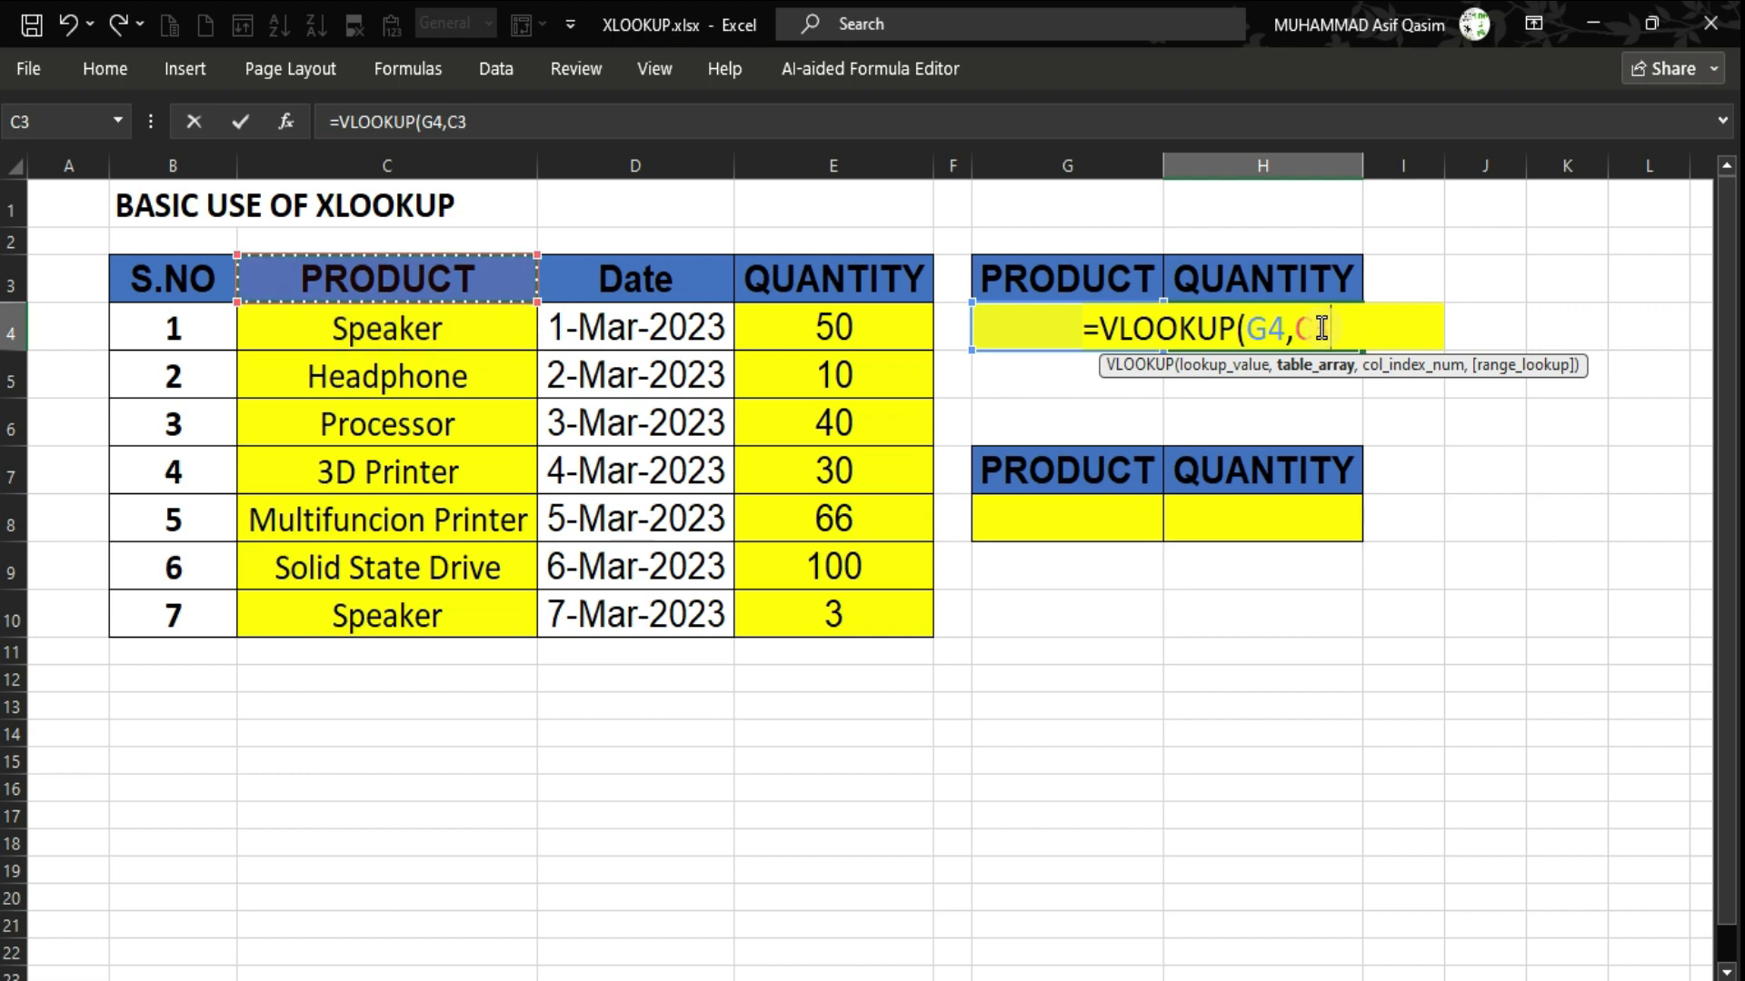
{"action": "key", "text": "shift+Right"}
{"action": "key", "text": "shift+Right"}
{"action": "key", "text": "ctrl+shift+Down"}
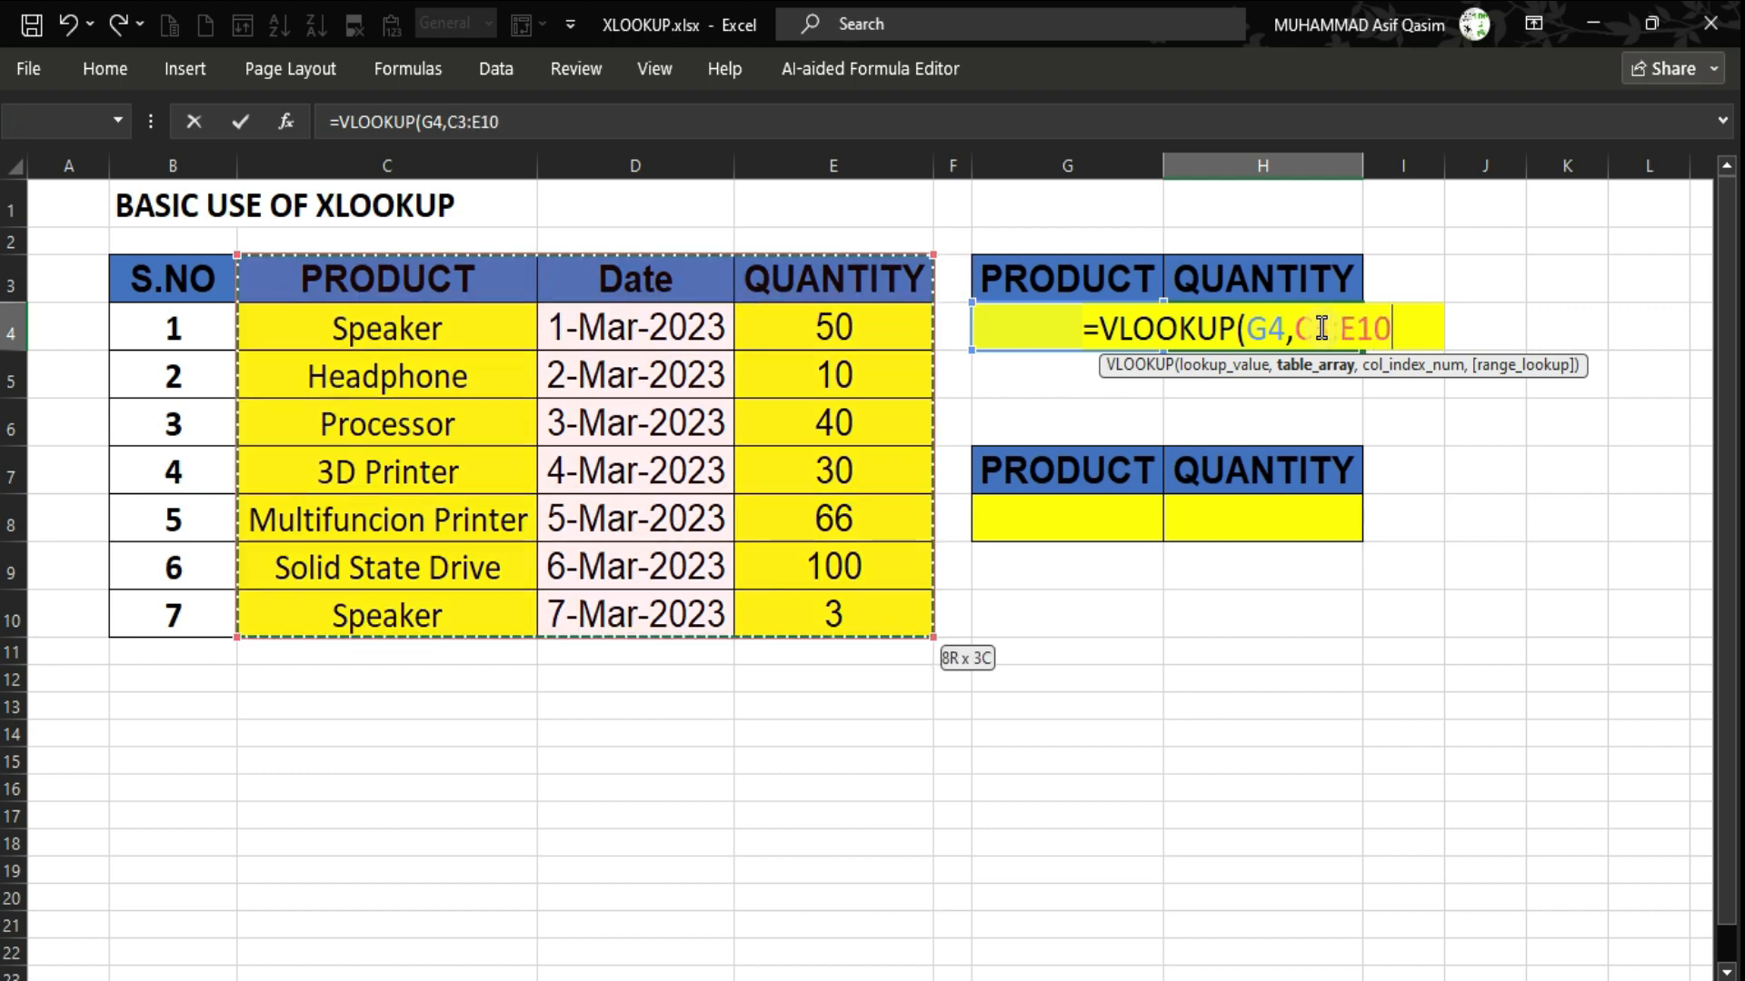
{"action": "type", "text": ","}
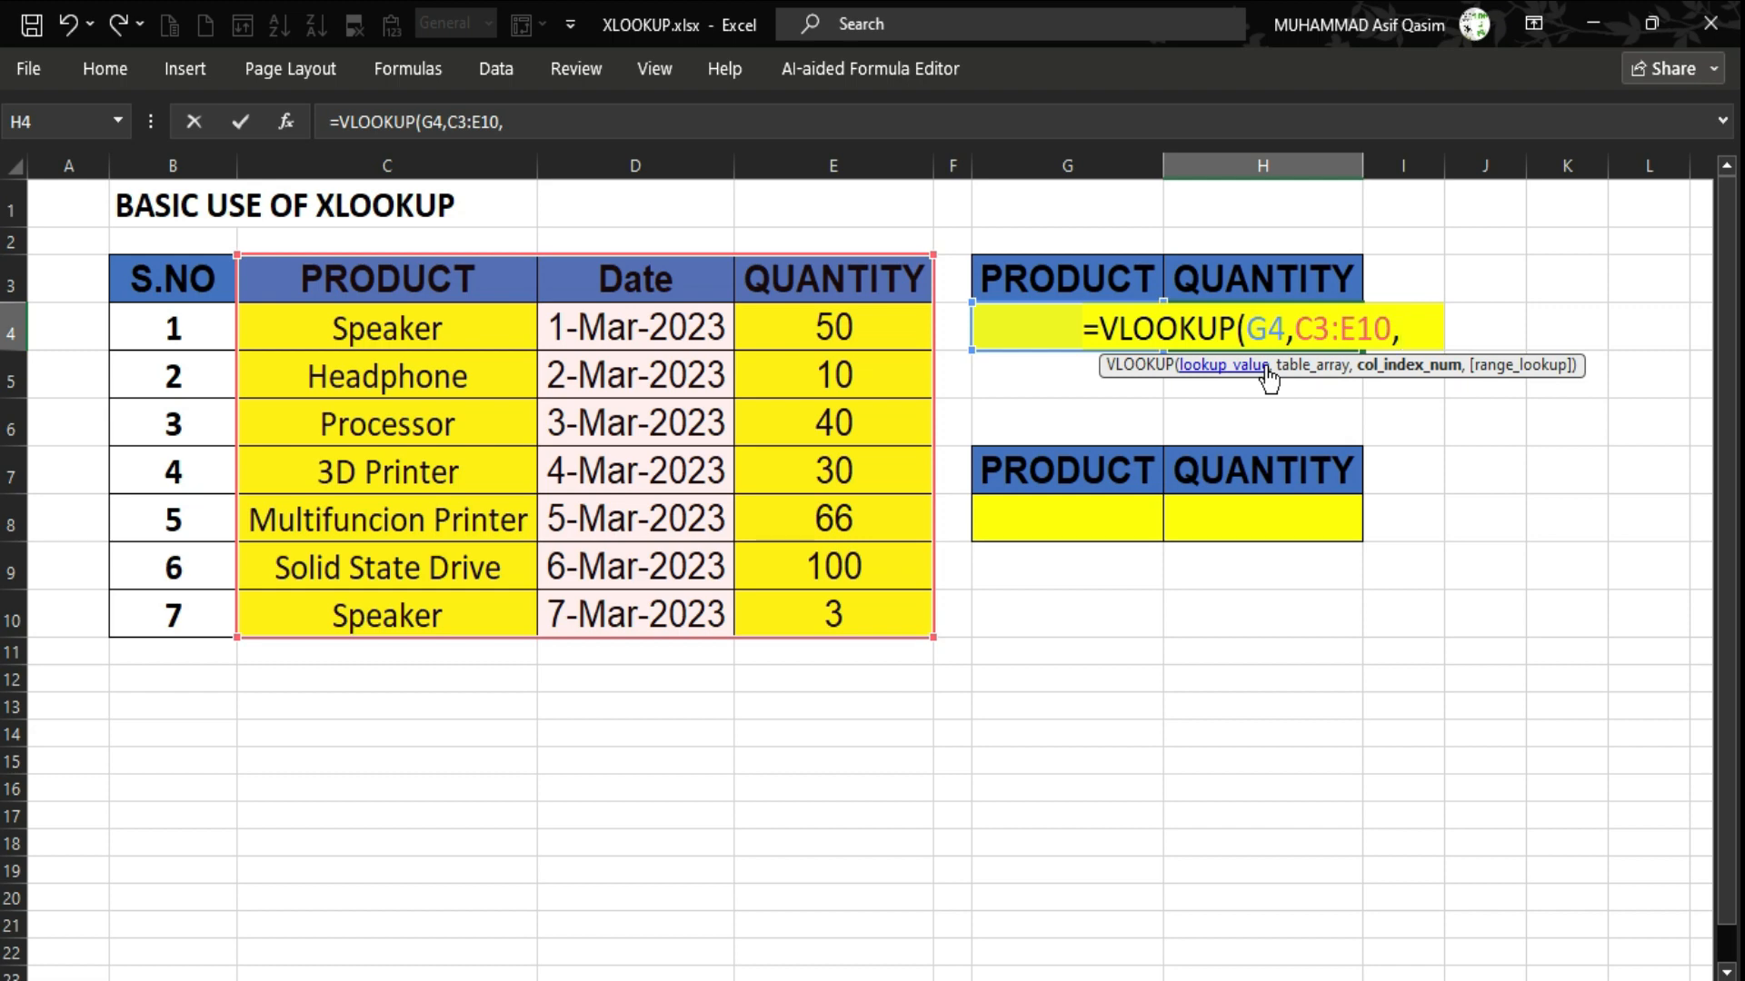
{"action": "type", "text": "3,"}
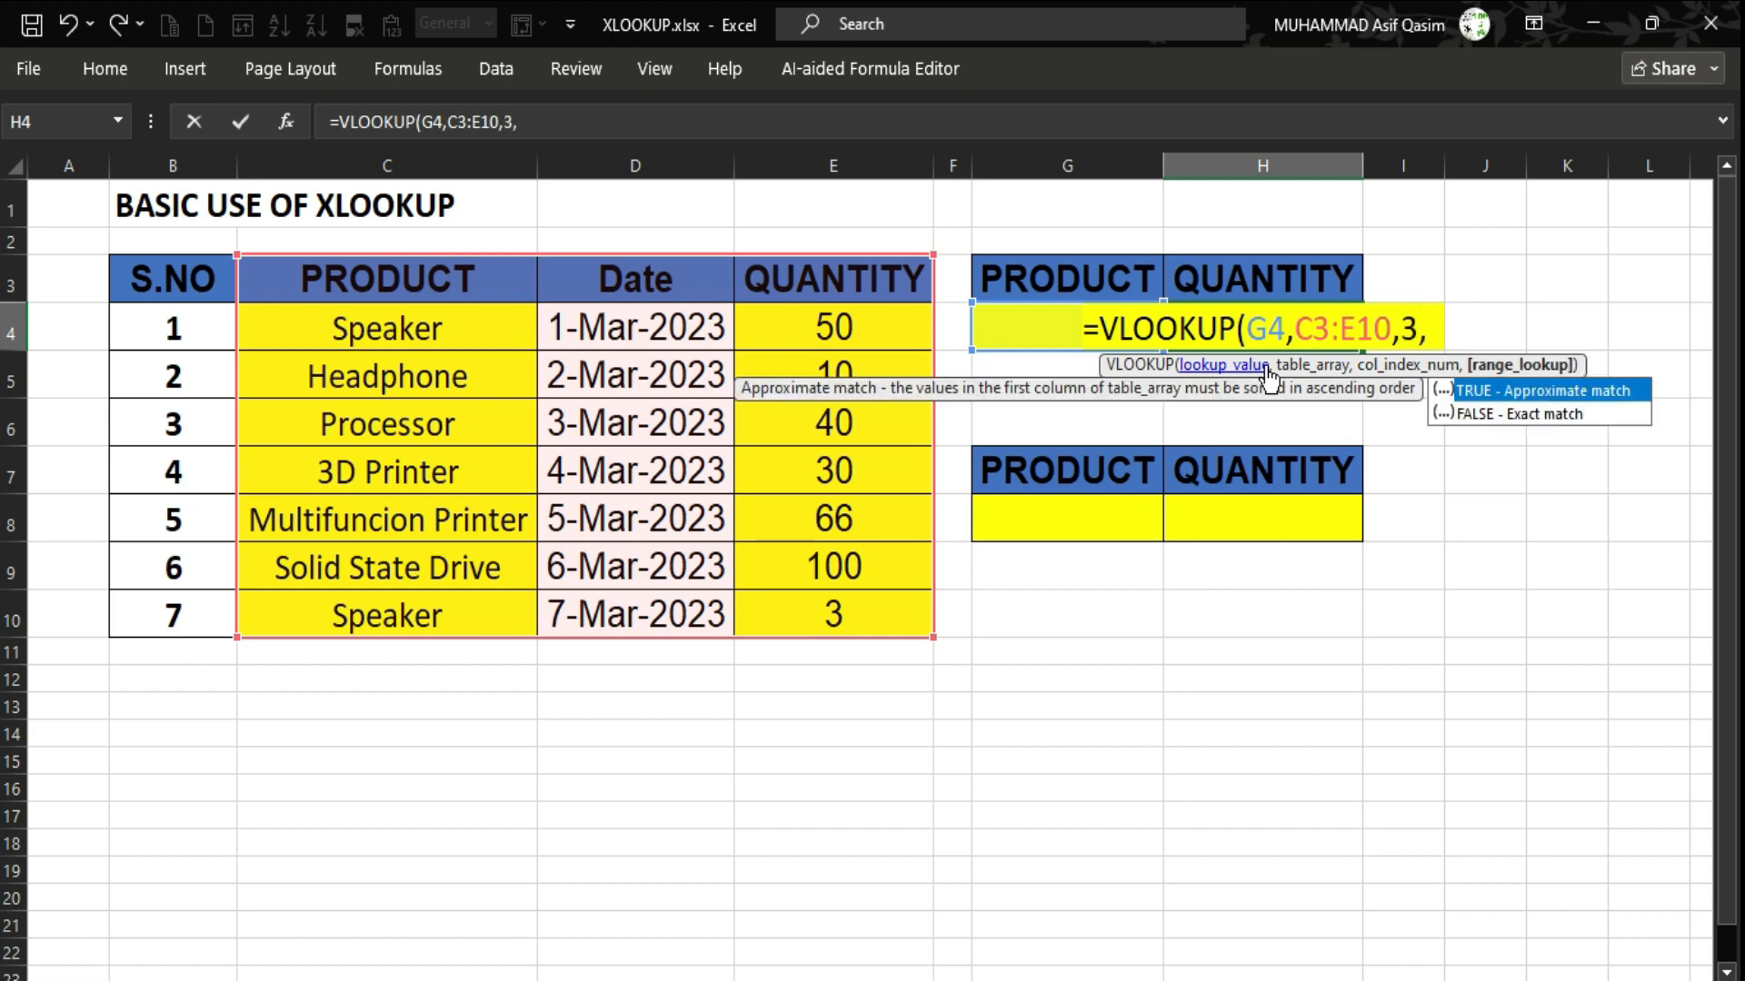
{"action": "type", "text": "0"}
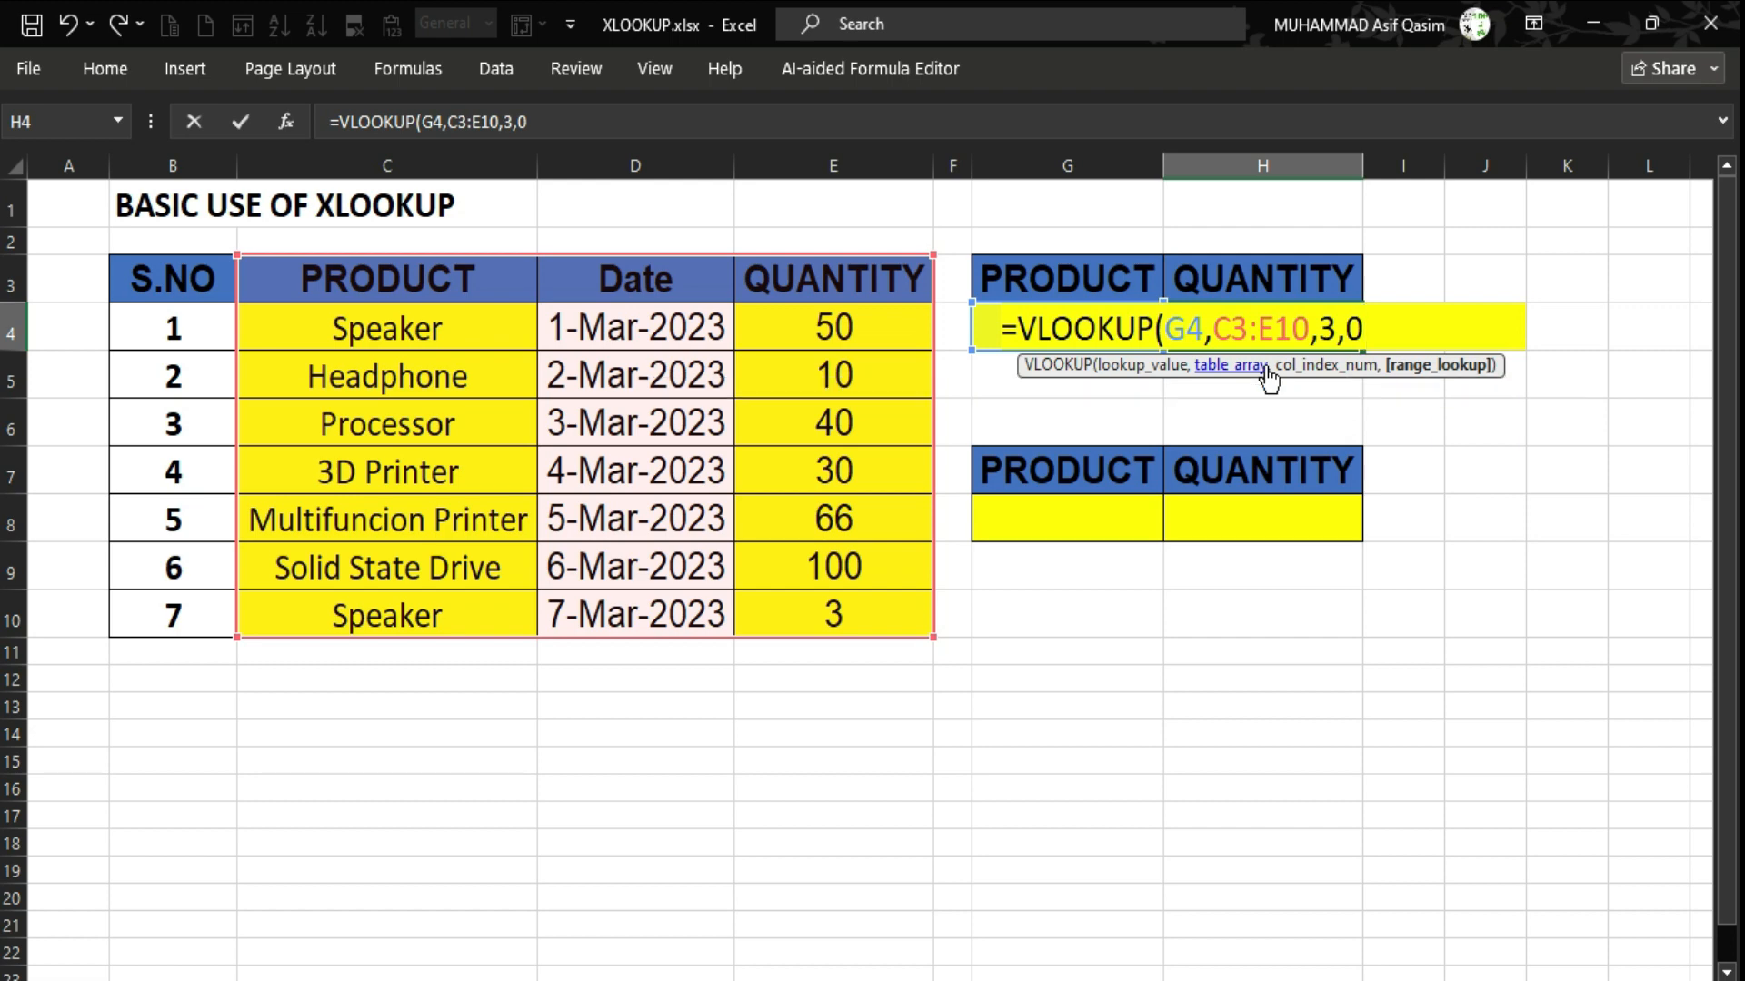
{"action": "type", "text": ")"}
{"action": "key", "text": "Return"}
{"action": "key", "text": "Up"}
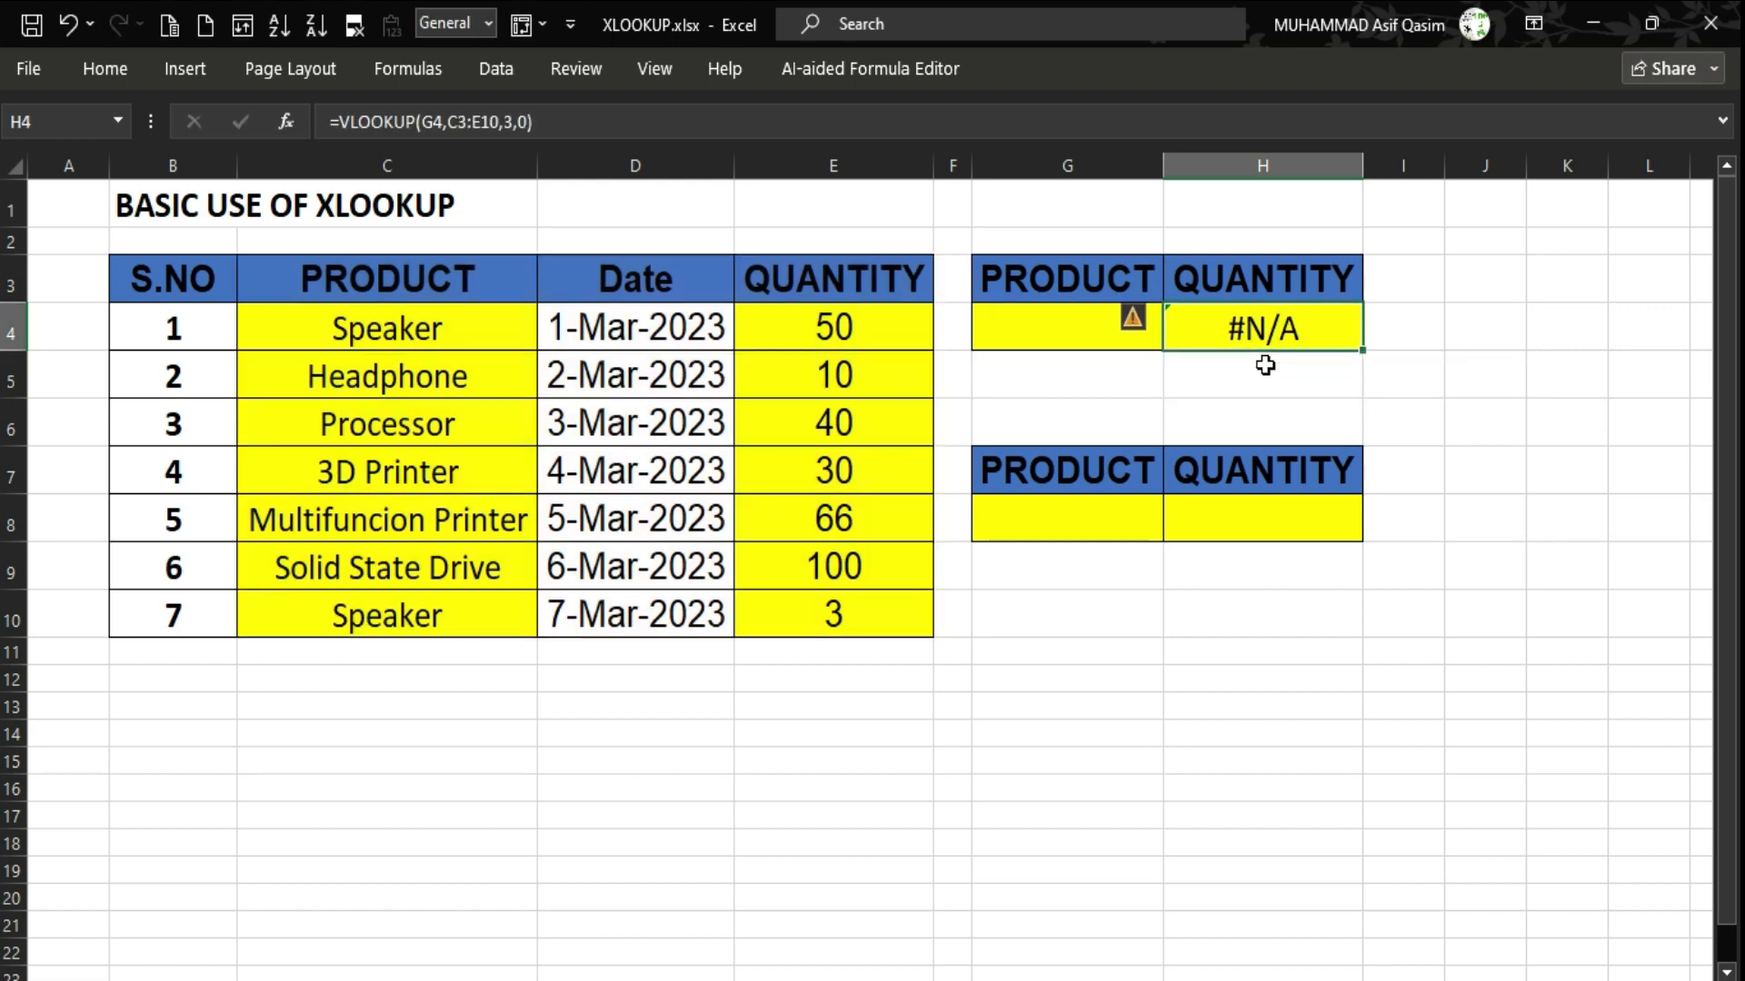
{"action": "key", "text": "Left"}
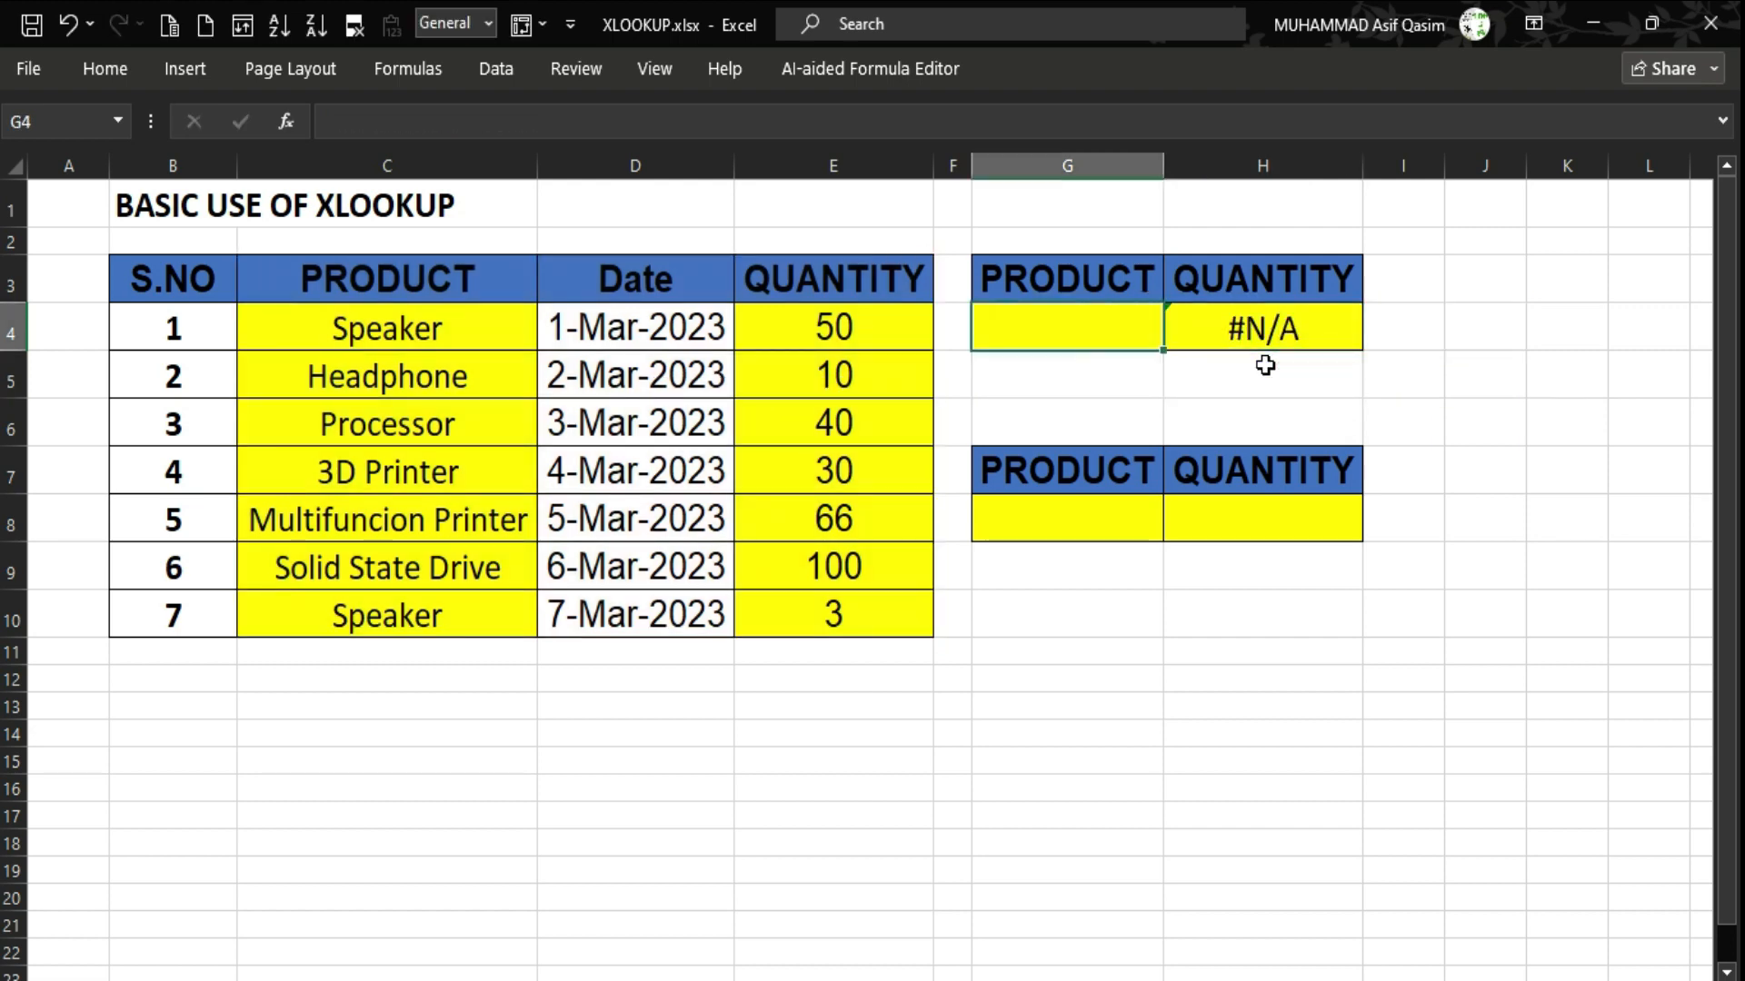
Copy Headphone from C5 into G4 as a first lookup test.
{"action": "key", "text": "Left"}
{"action": "key", "text": "Left"}
{"action": "key", "text": "Left"}
{"action": "key", "text": "Left"}
{"action": "key", "text": "Down"}
{"action": "key", "text": "ctrl+c"}
{"action": "key", "text": "Right"}
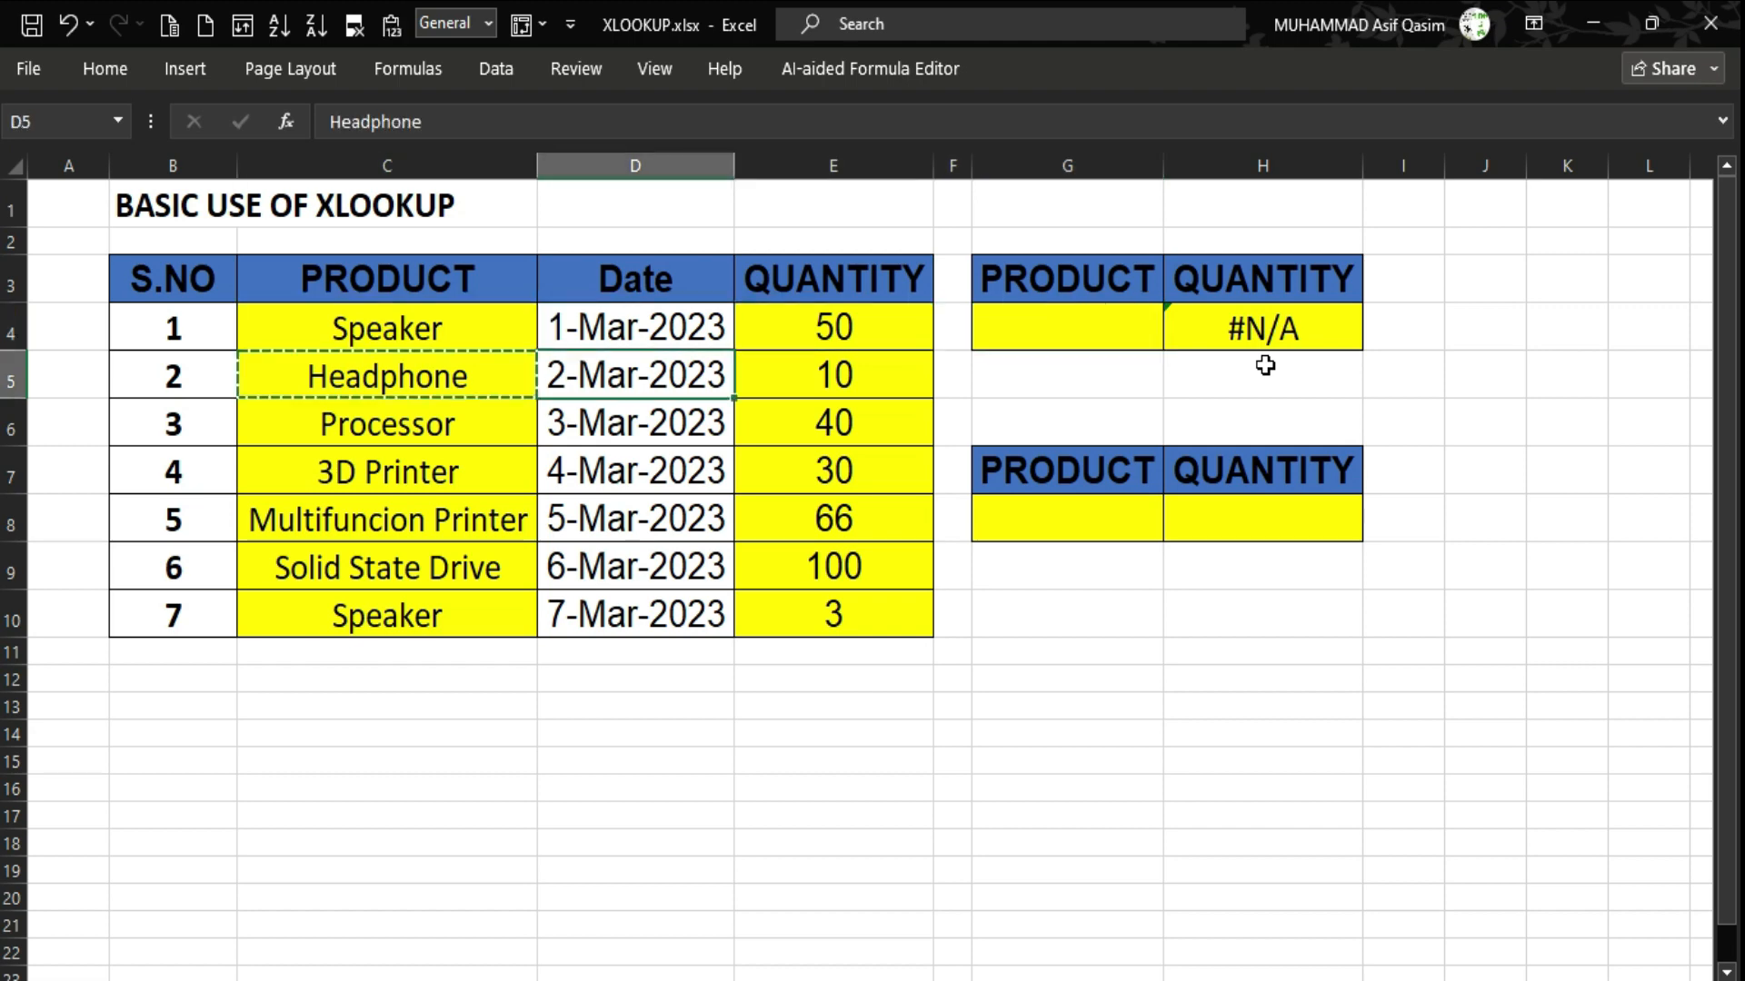
{"action": "key", "text": "Right"}
{"action": "key", "text": "Up"}
{"action": "key", "text": "Right"}
{"action": "key", "text": "Right"}
{"action": "key", "text": "ctrl+v"}
{"action": "key", "text": "Down"}
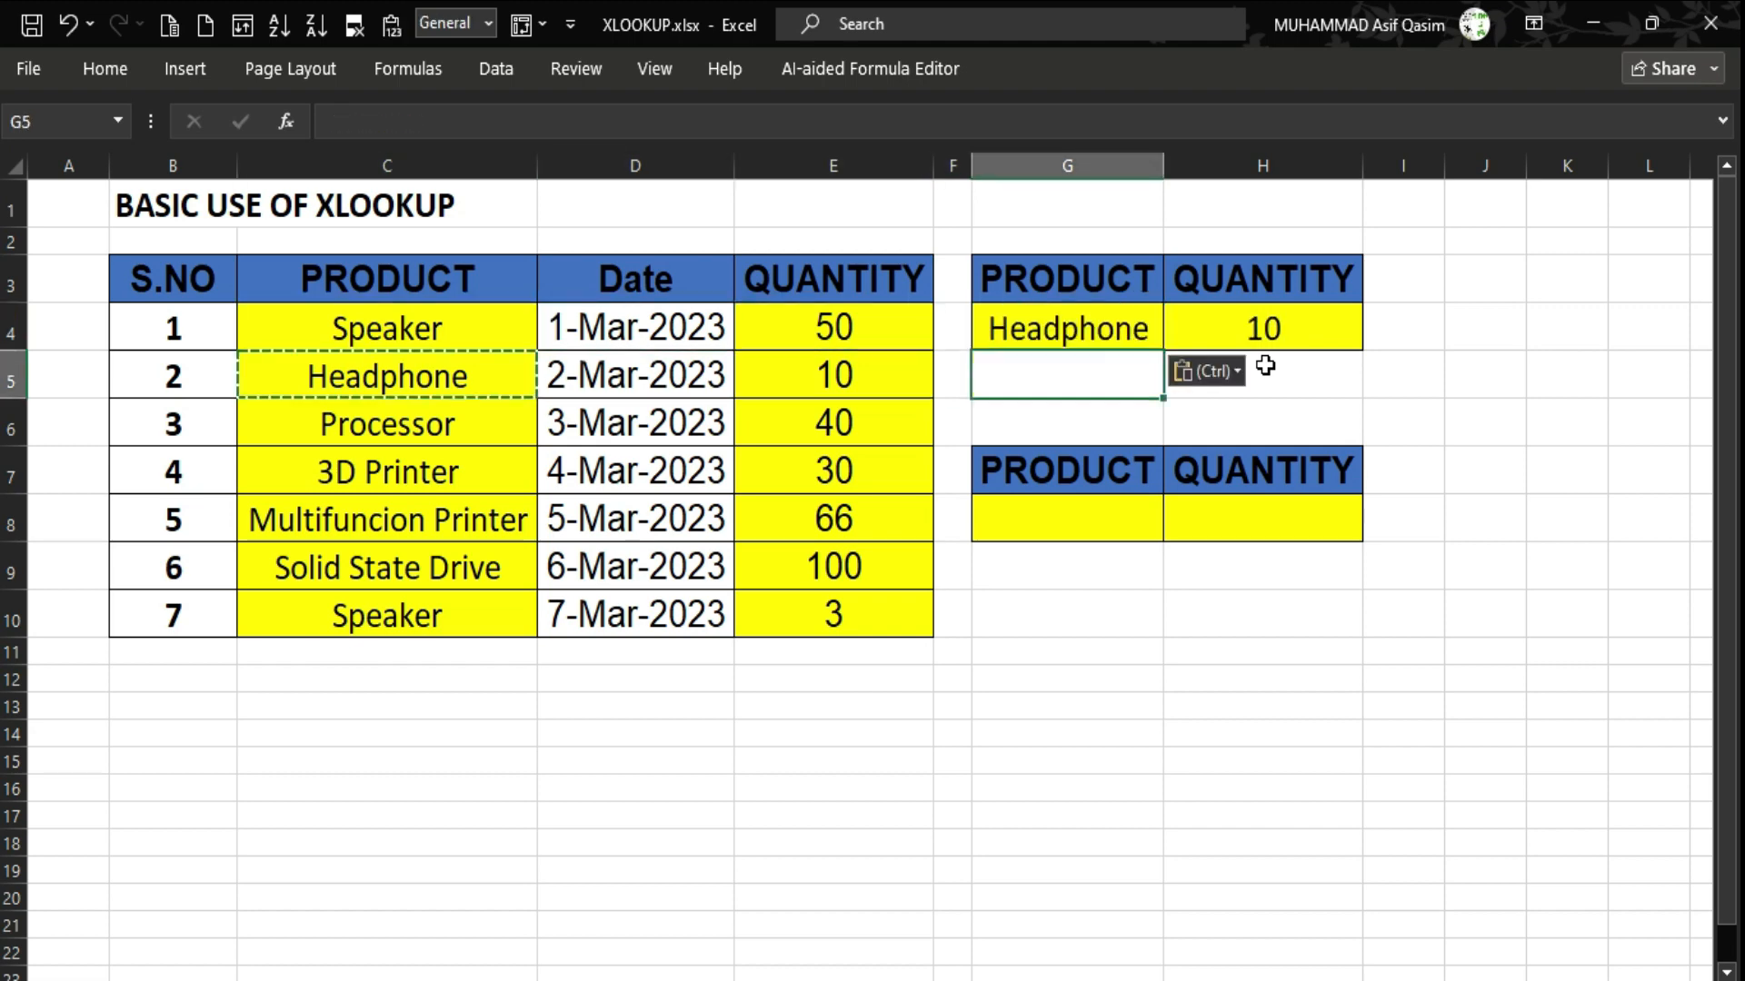
{"action": "key", "text": "Left"}
{"action": "key", "text": "Left"}
{"action": "key", "text": "Right"}
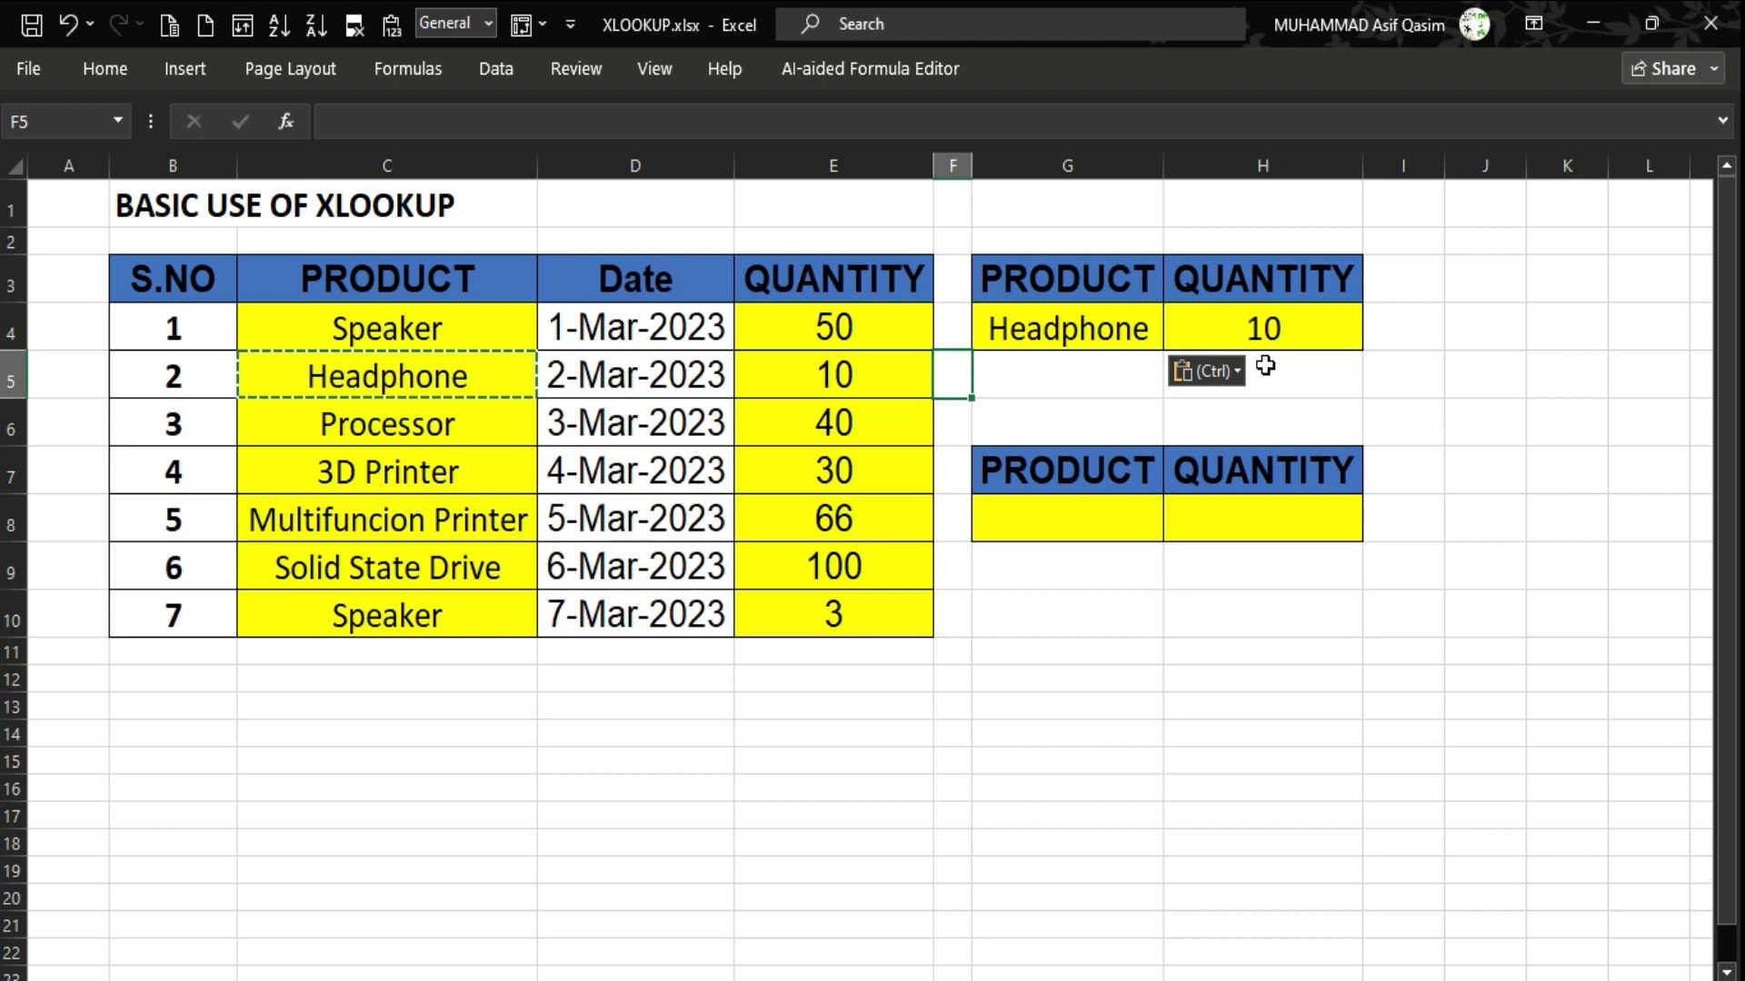
Replace G4's product with 3D Printer copied from C7.
{"action": "key", "text": "Left"}
{"action": "key", "text": "Left"}
{"action": "key", "text": "Left"}
{"action": "key", "text": "Left"}
{"action": "key", "text": "Down"}
{"action": "key", "text": "Down"}
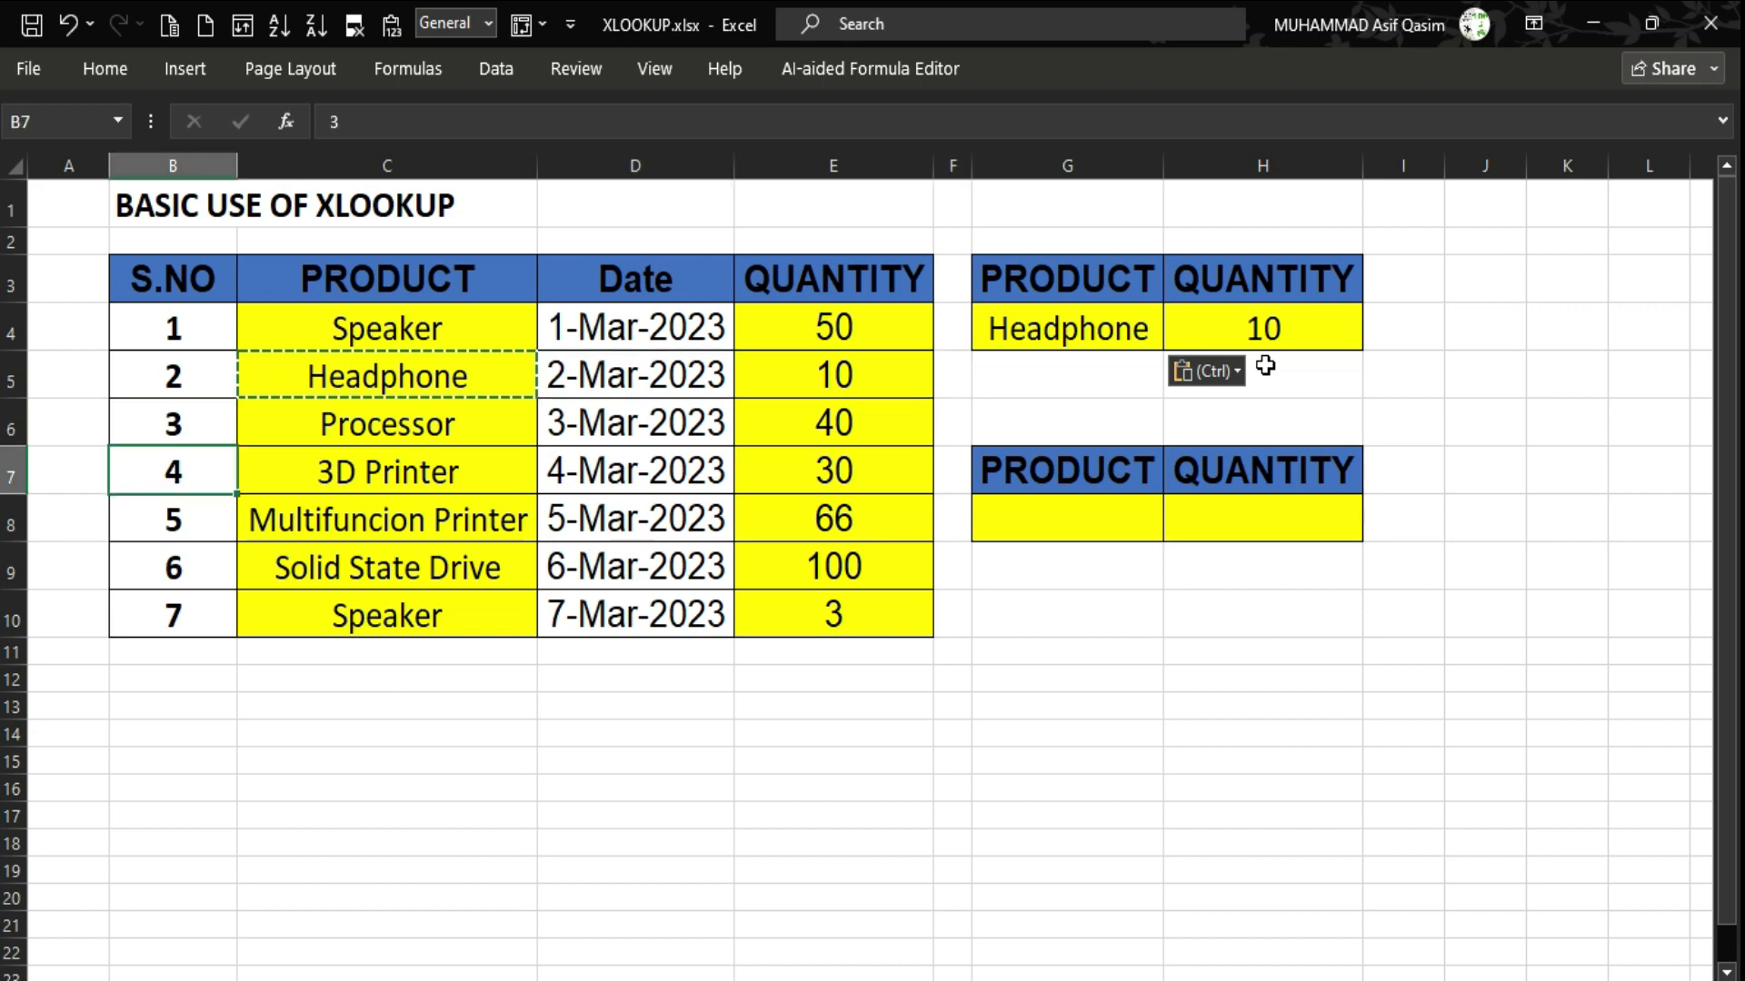
{"action": "key", "text": "Right"}
{"action": "key", "text": "ctrl+c"}
{"action": "key", "text": "Right"}
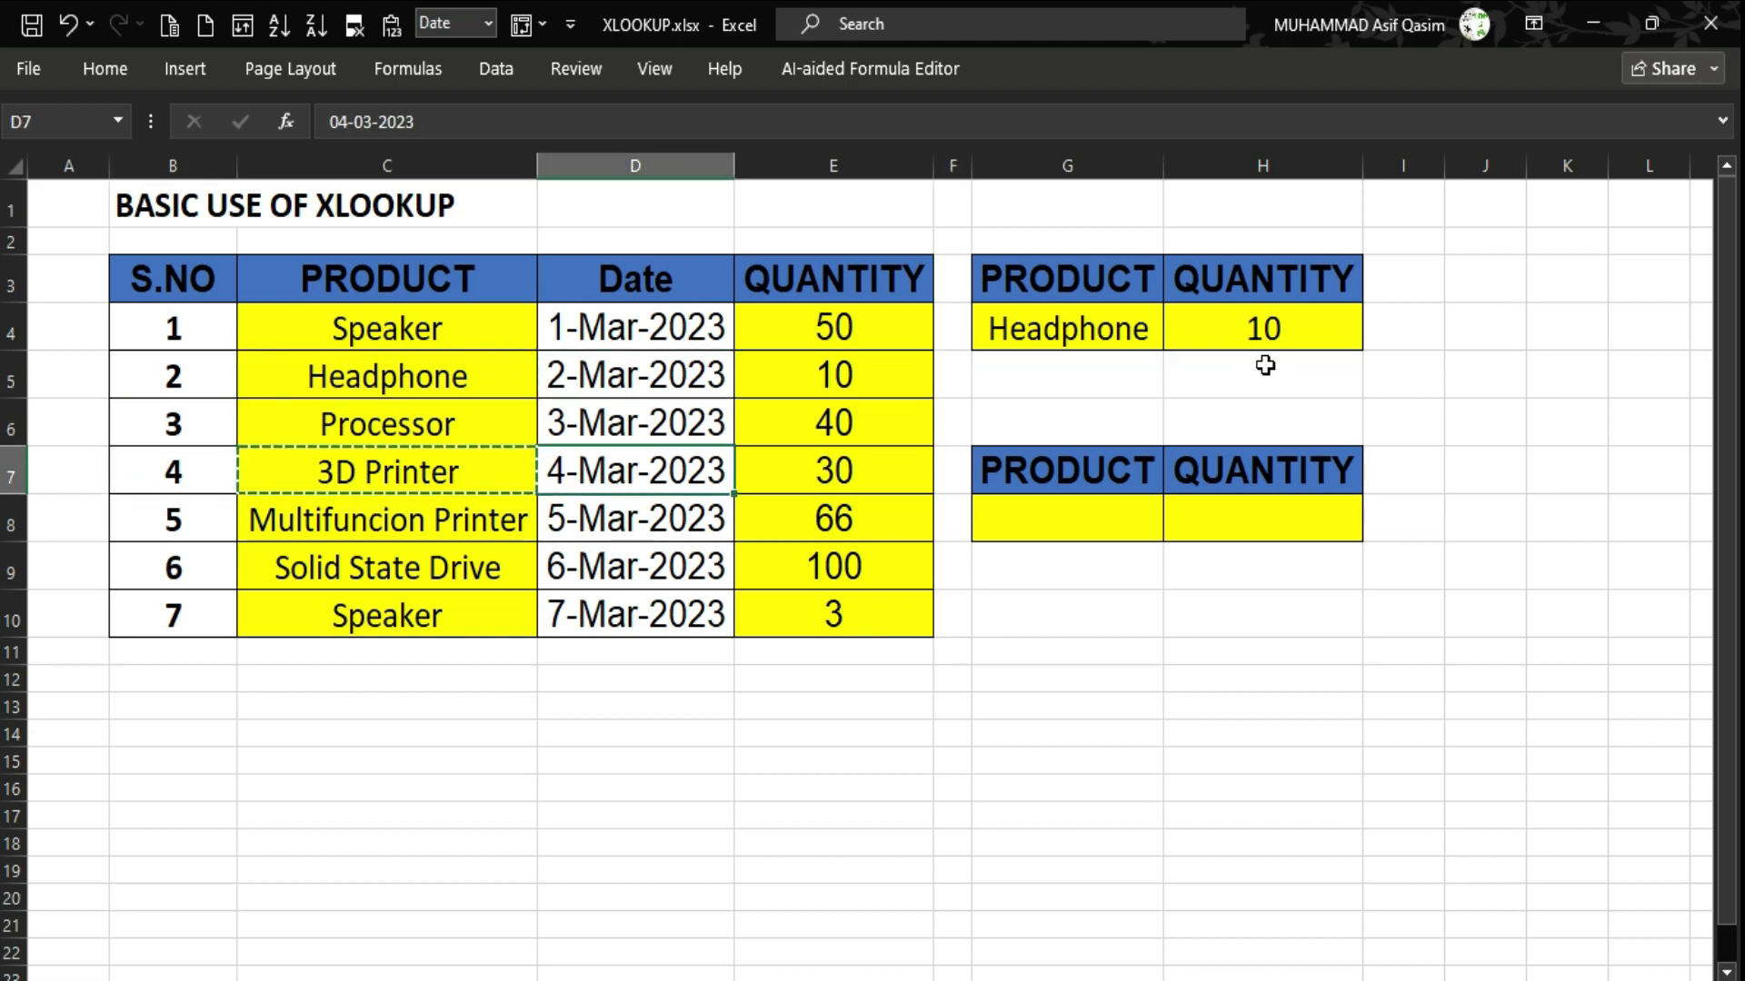
{"action": "key", "text": "Right"}
{"action": "key", "text": "Up"}
{"action": "key", "text": "Right"}
{"action": "key", "text": "Up"}
{"action": "key", "text": "Up"}
{"action": "key", "text": "ctrl+v"}
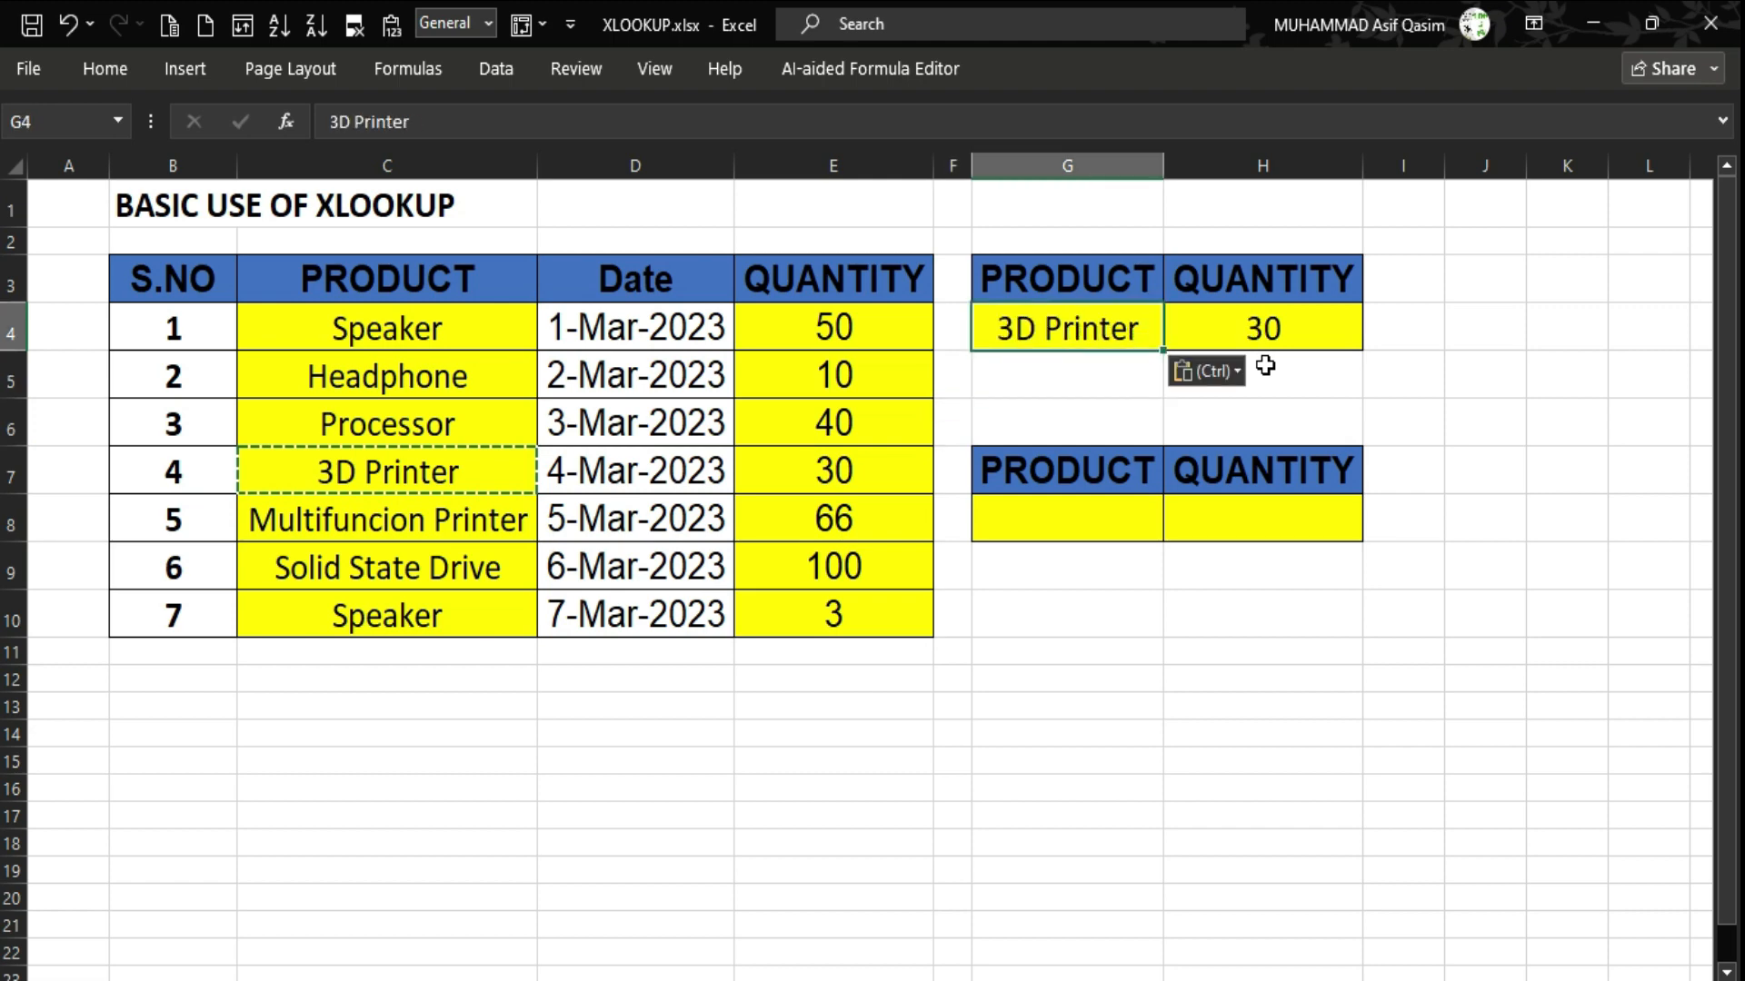
Compare 3D Printer's quantity in E7 with H4's result of 30.
{"action": "key", "text": "Right"}
{"action": "key", "text": "Left"}
{"action": "key", "text": "Left"}
{"action": "key", "text": "Left"}
{"action": "key", "text": "Down"}
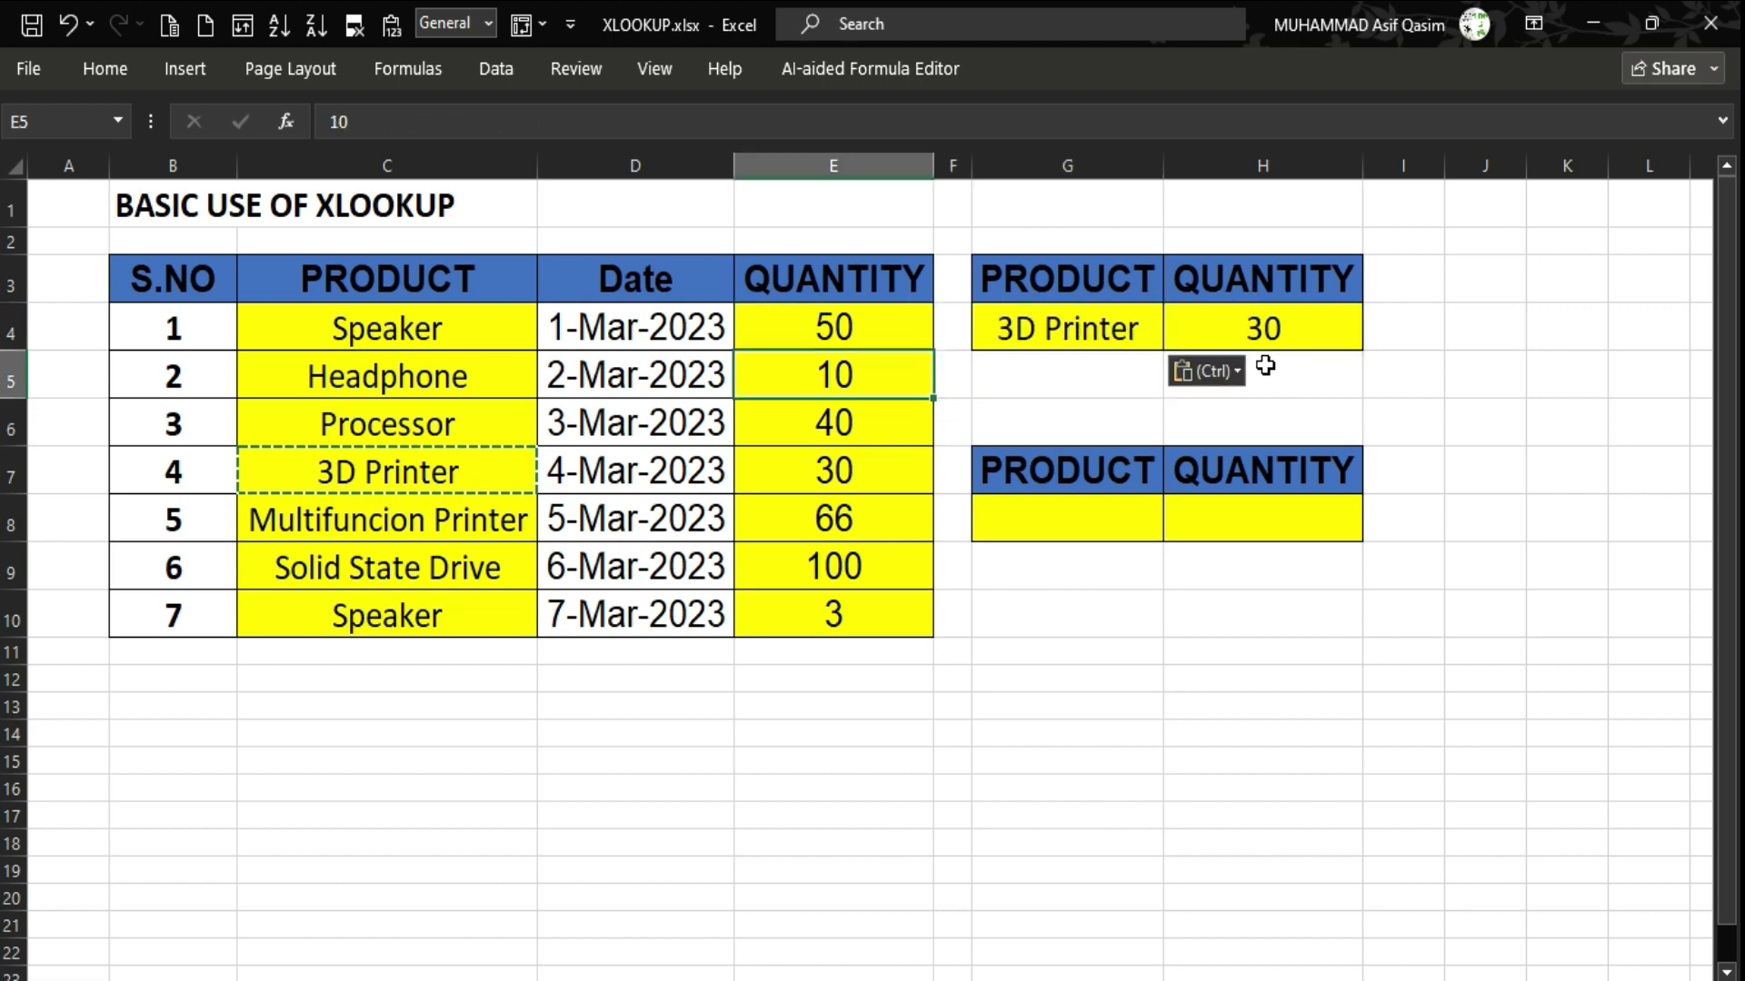
{"action": "key", "text": "Down"}
{"action": "key", "text": "Down"}
{"action": "key", "text": "Right"}
{"action": "key", "text": "Right"}
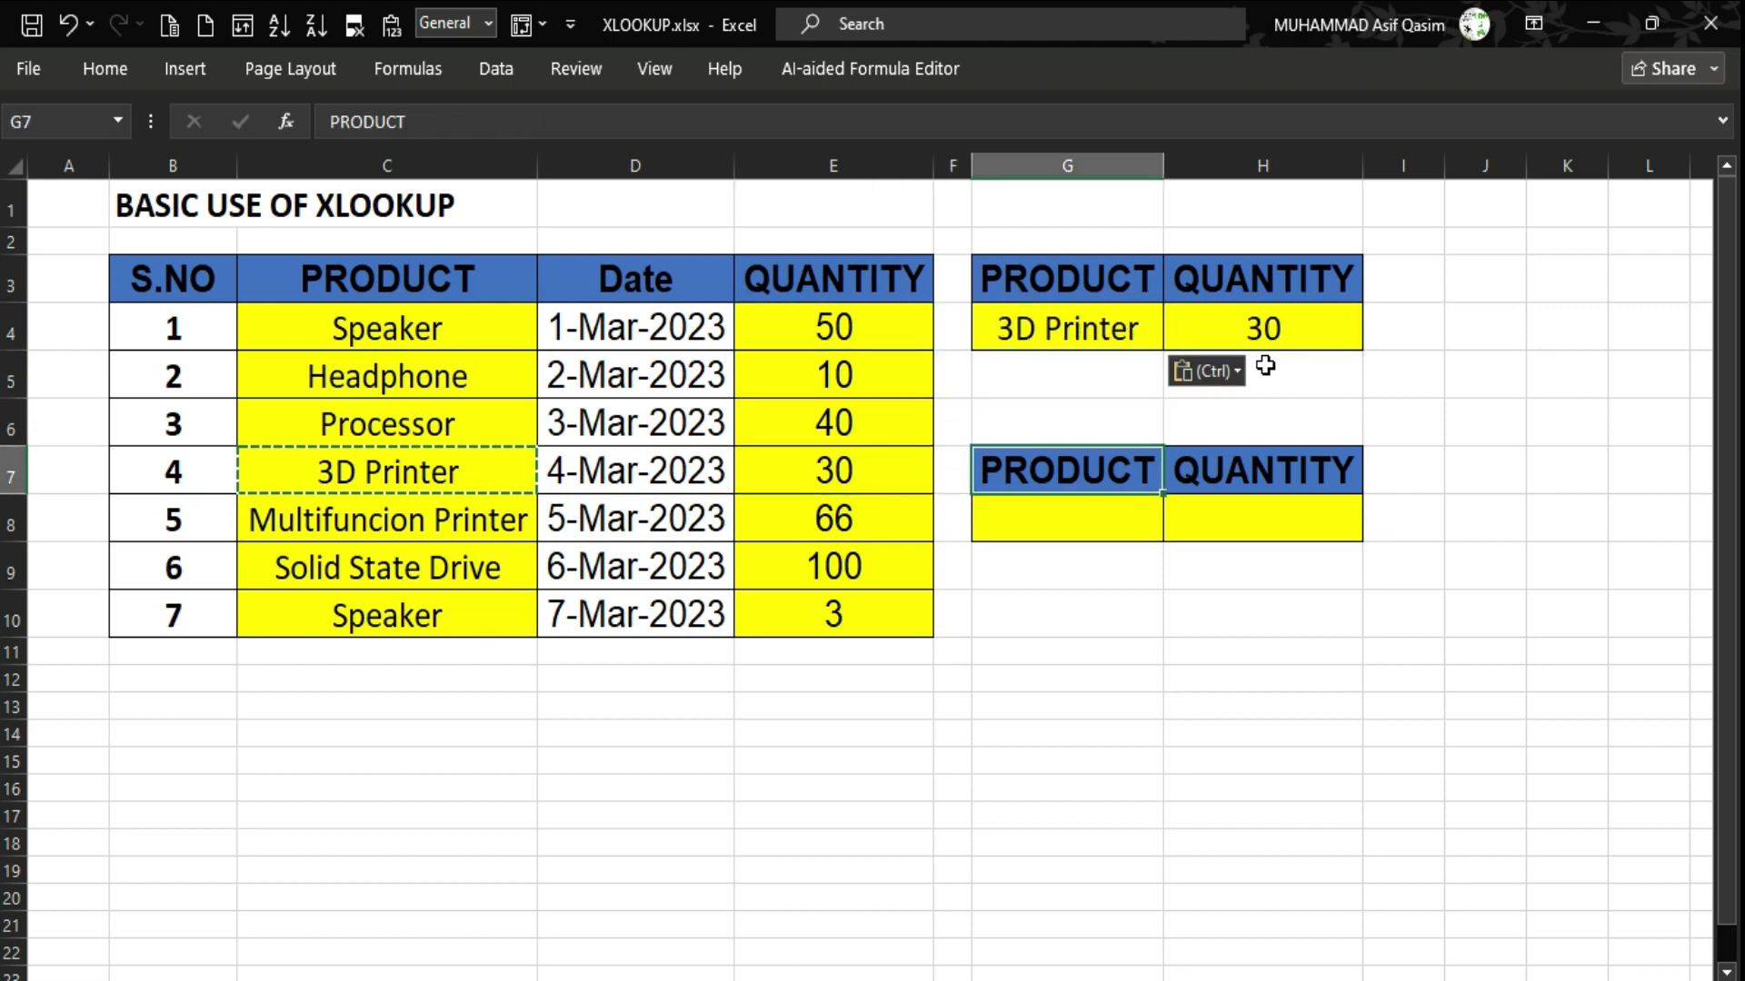
{"action": "key", "text": "Right"}
{"action": "key", "text": "Up"}
{"action": "key", "text": "Up"}
{"action": "key", "text": "Up"}
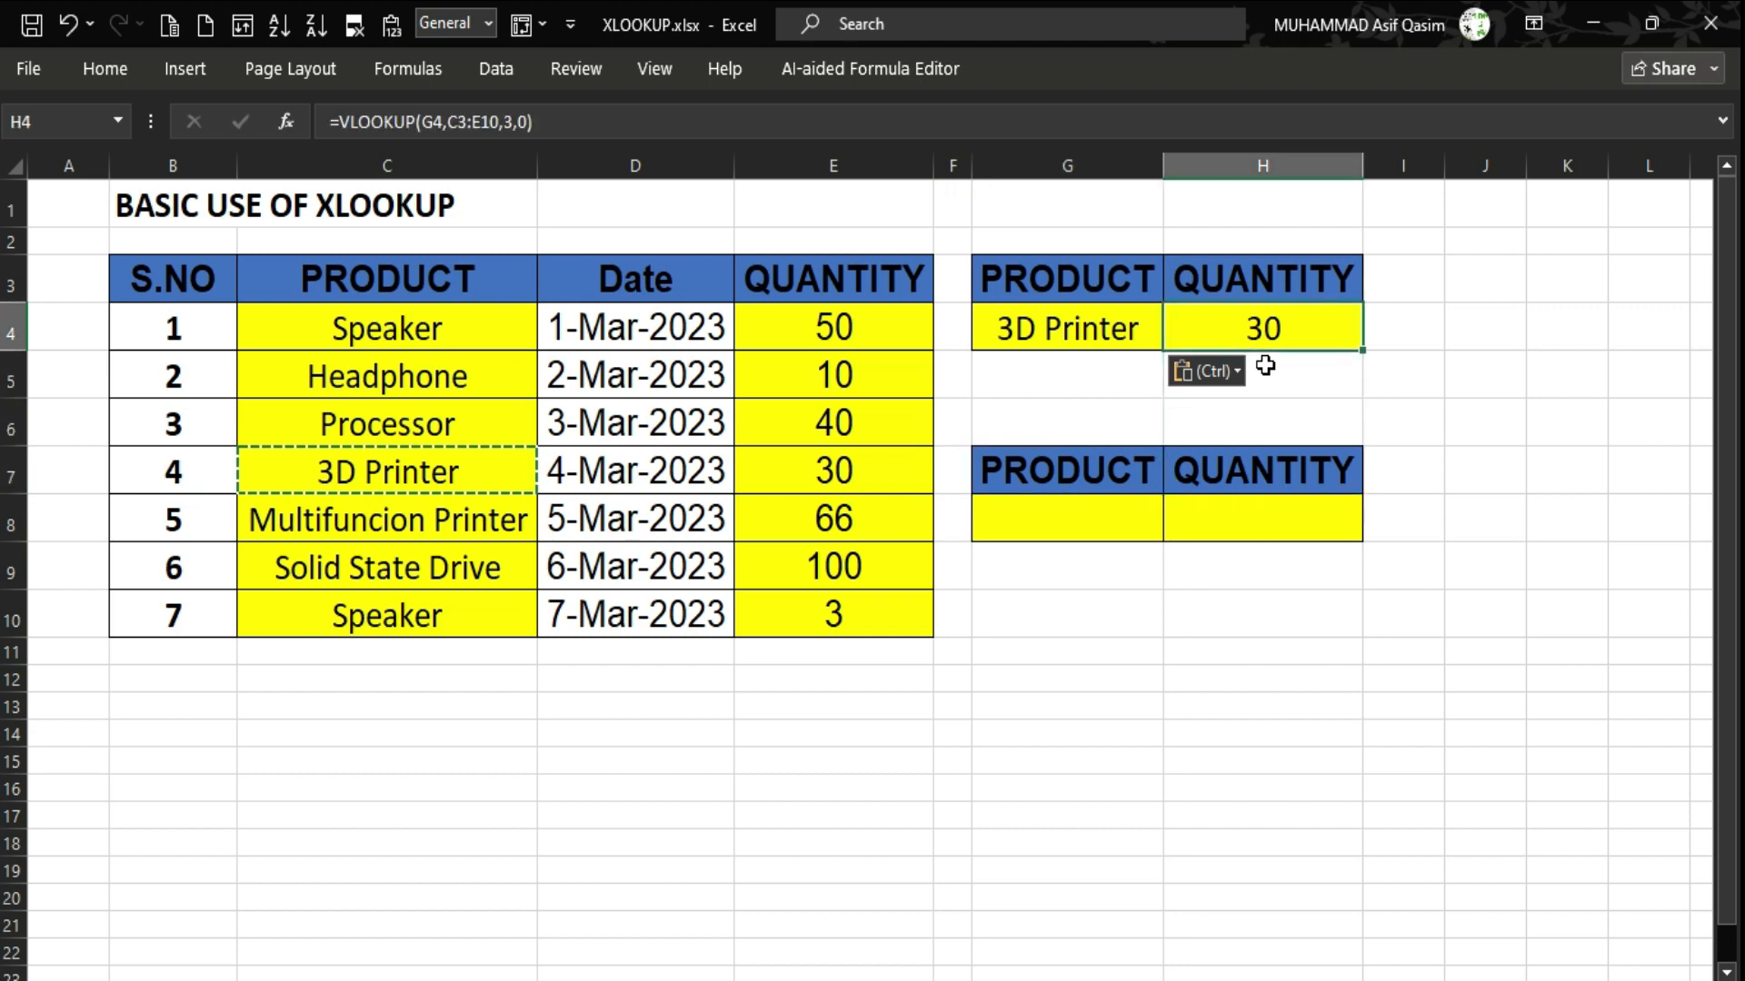
{"action": "key", "text": "Down"}
{"action": "key", "text": "Down"}
{"action": "key", "text": "Down"}
{"action": "key", "text": "Down"}
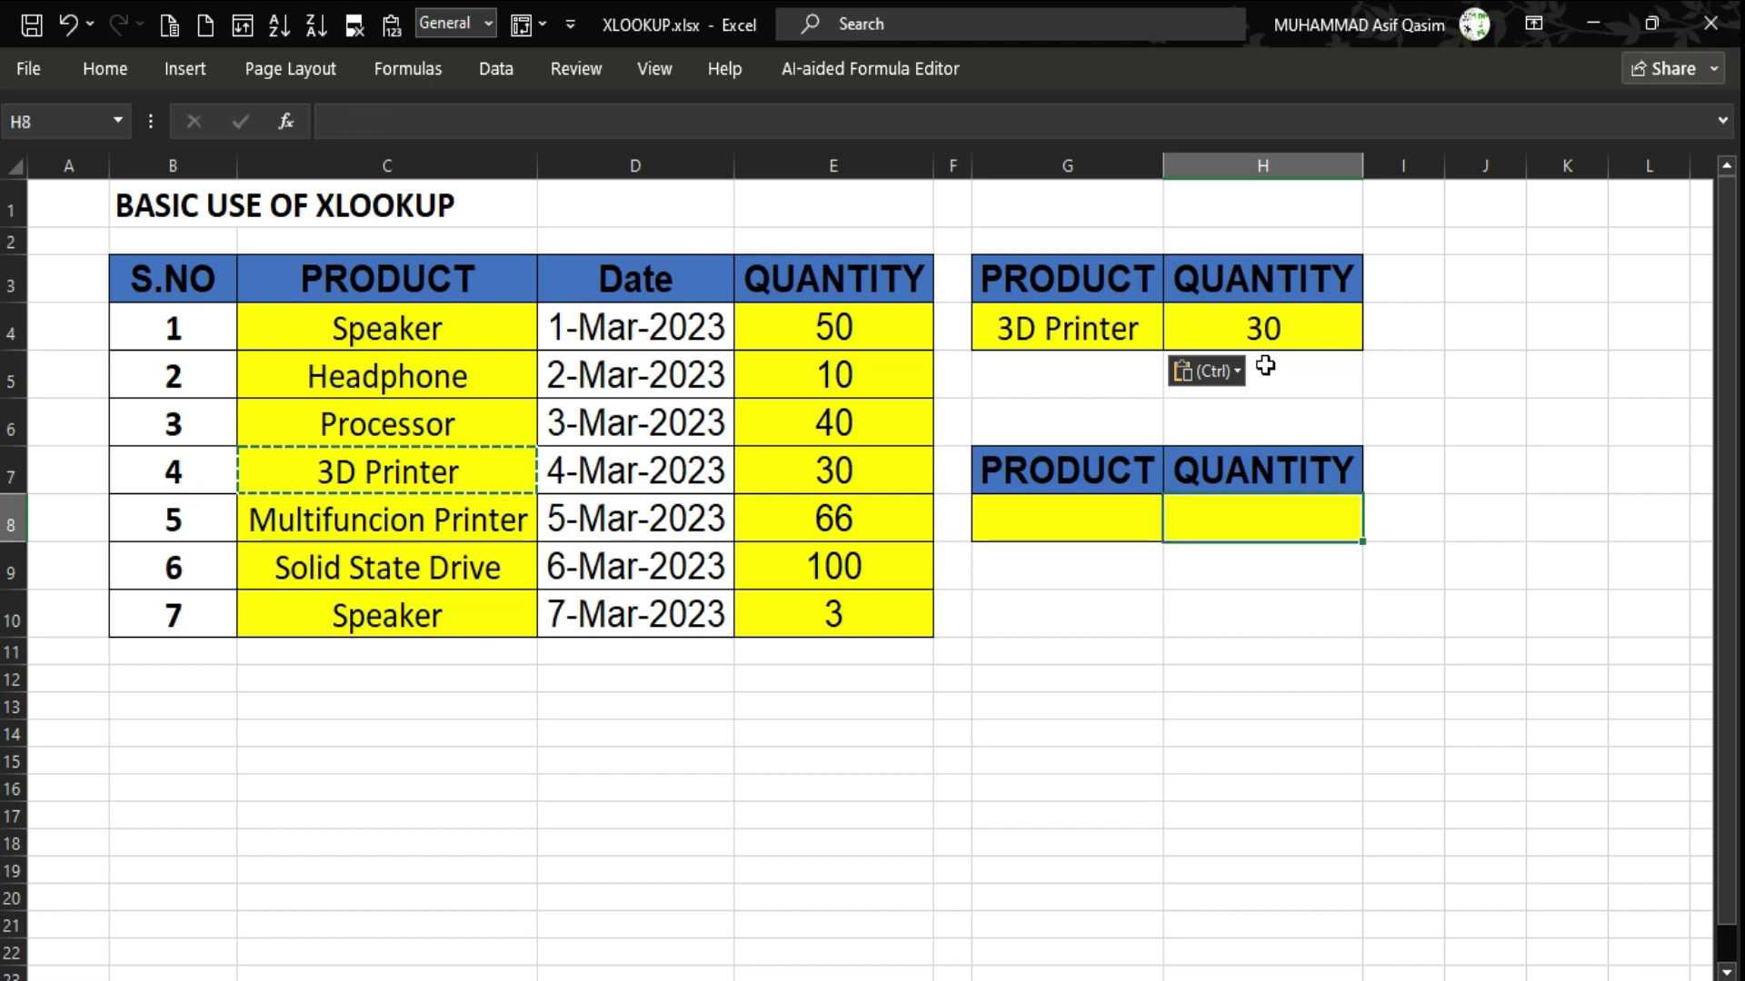
Enter =XLOOKUP(G8,C3:C10,E3:E10) in H8 to return quantities for G8's product.
{"action": "type", "text": "="}
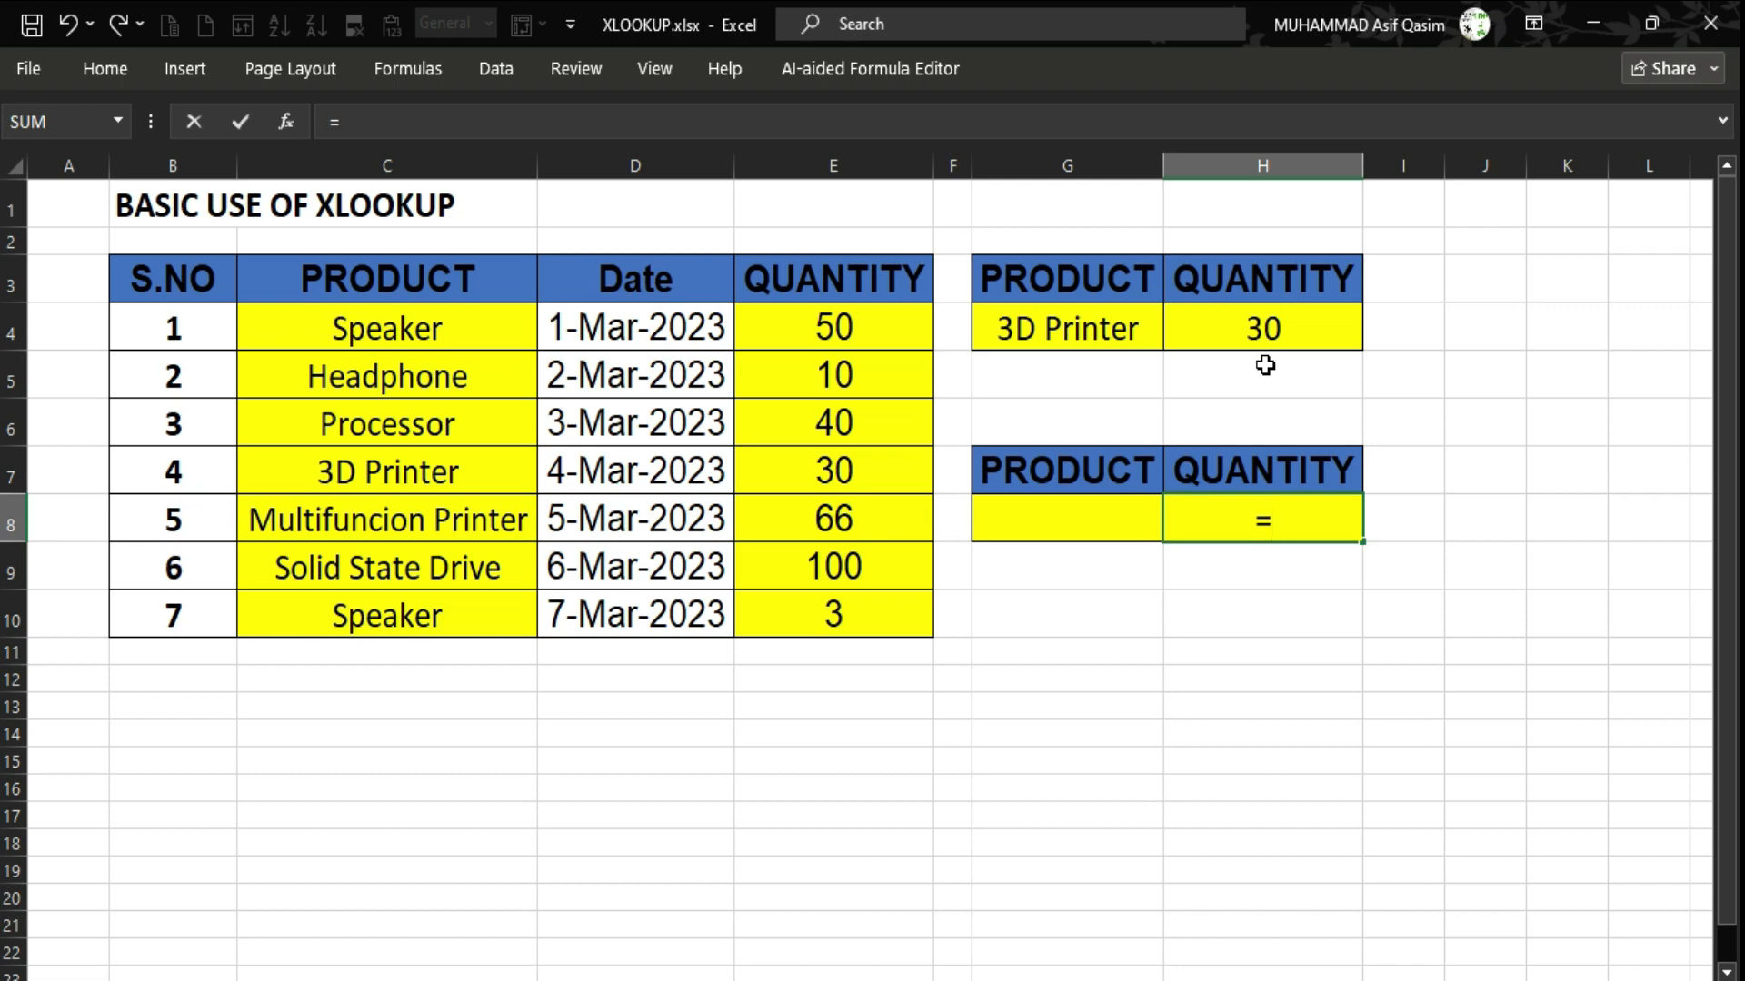
{"action": "type", "text": "xloo"}
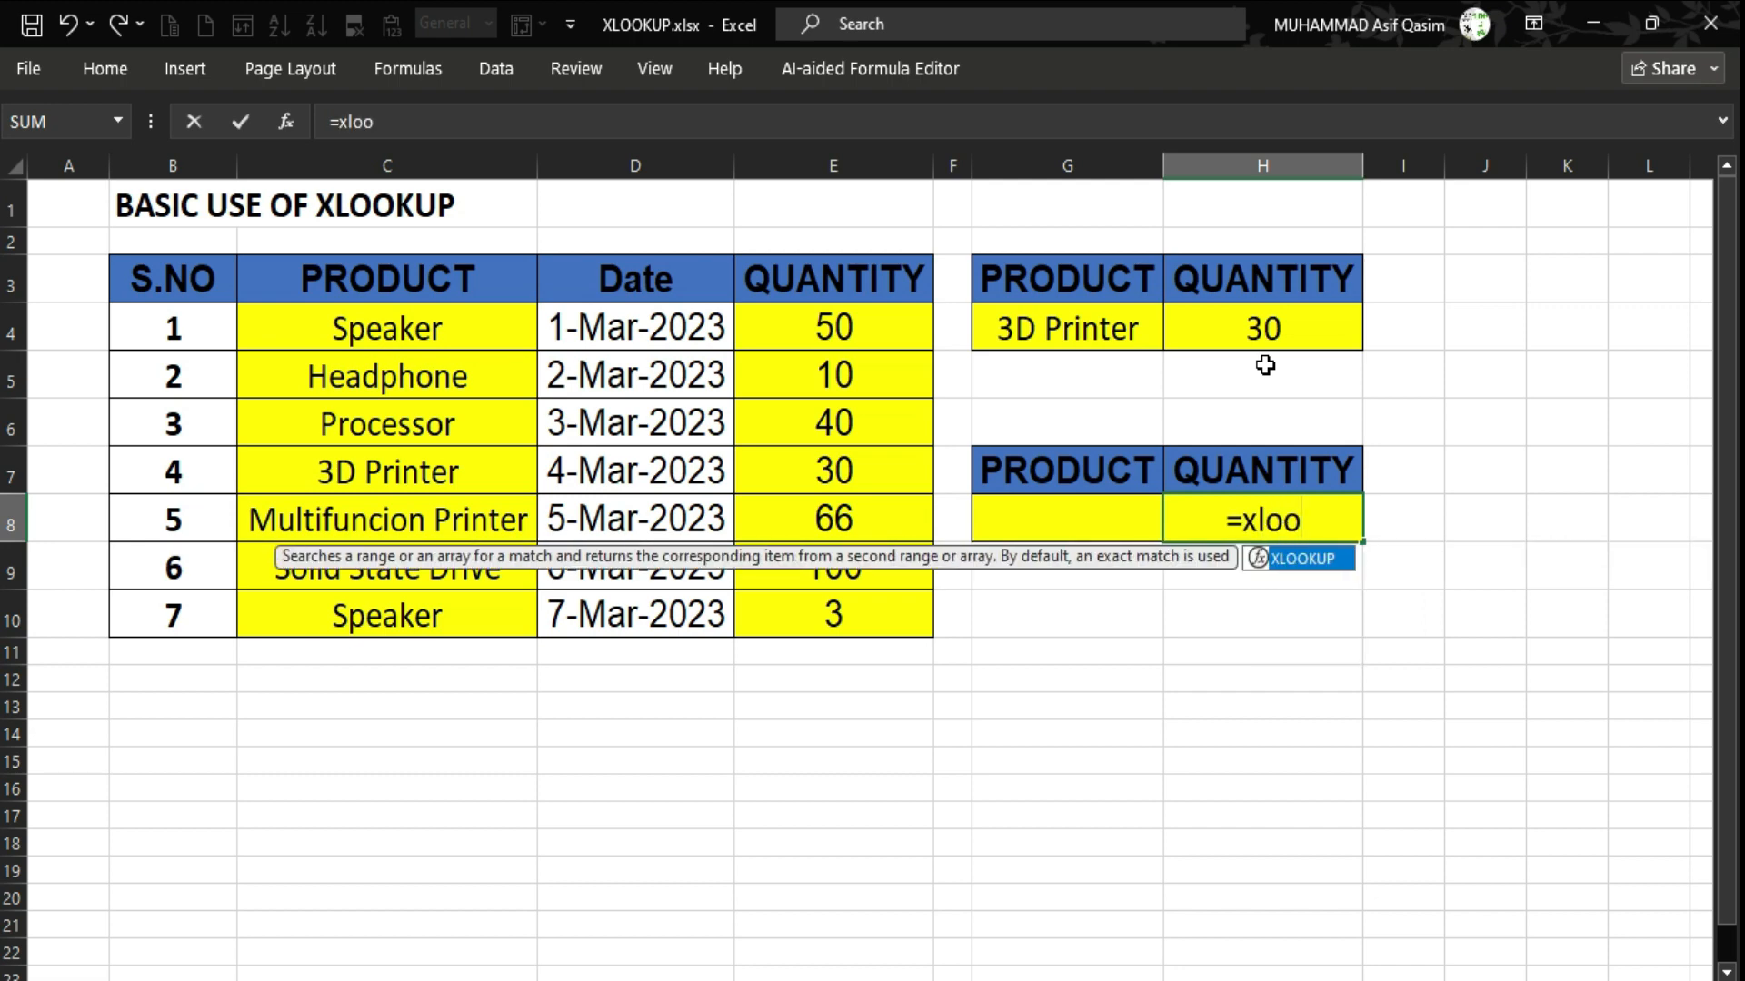
{"action": "key", "text": "Tab"}
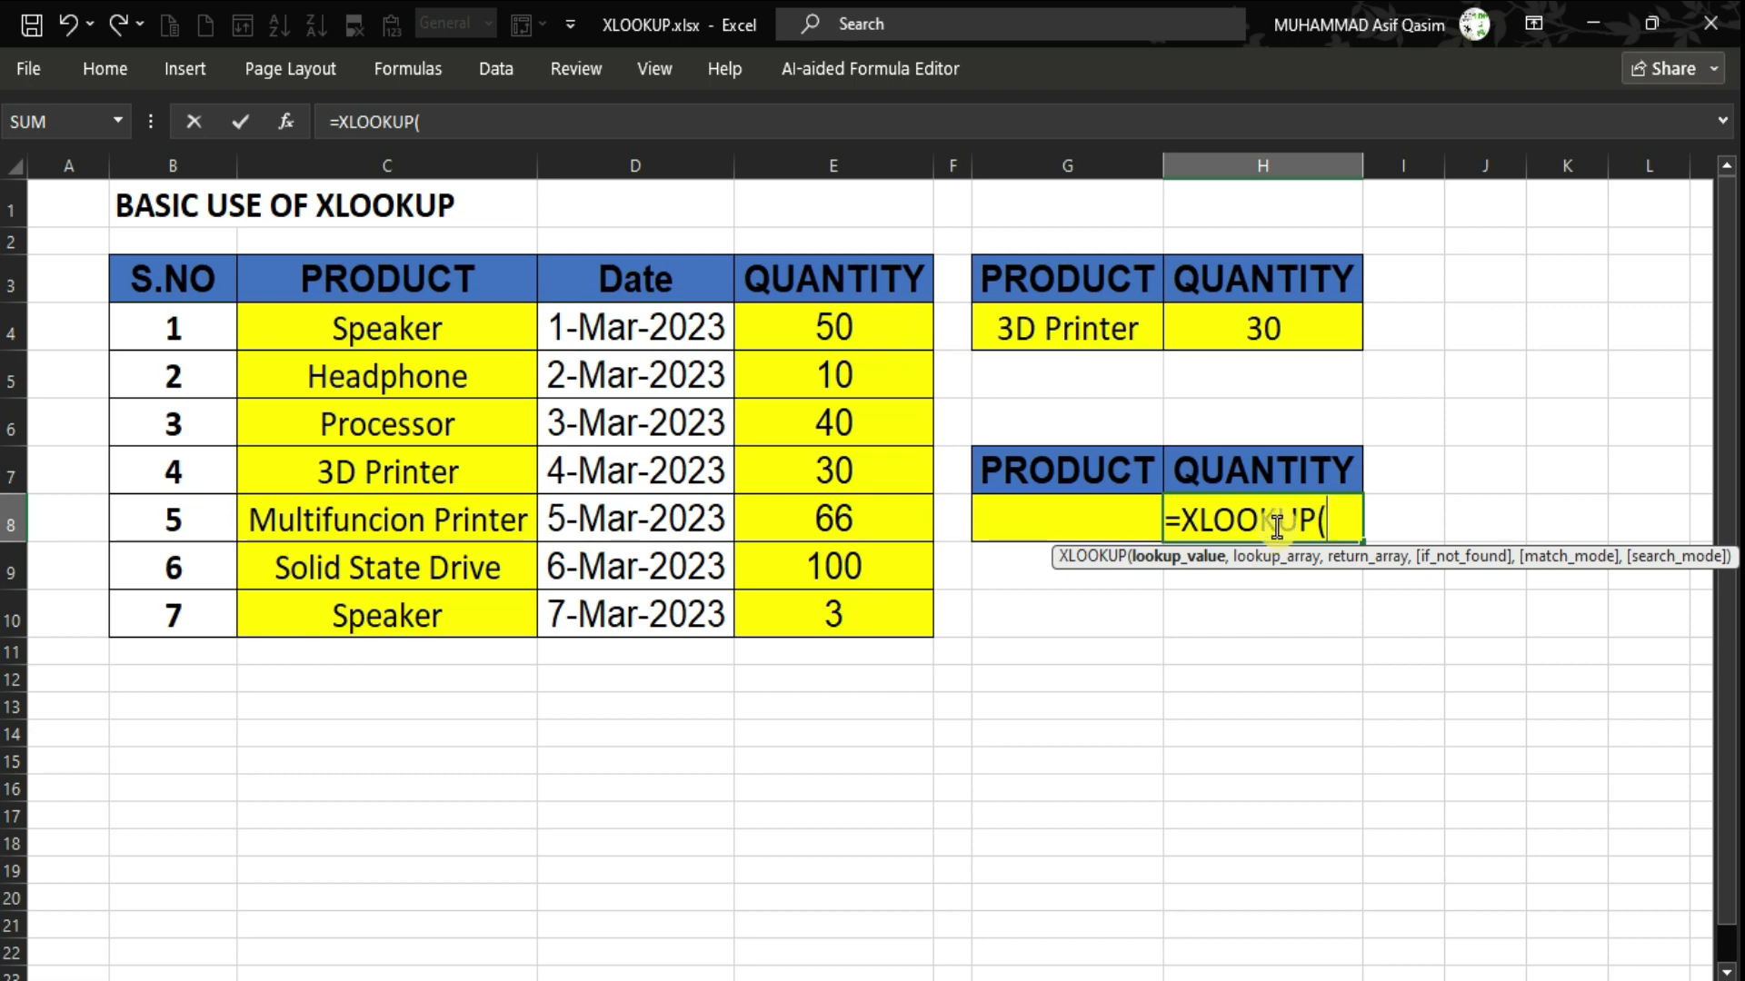
{"action": "left_click", "coordinate": [1095, 524]}
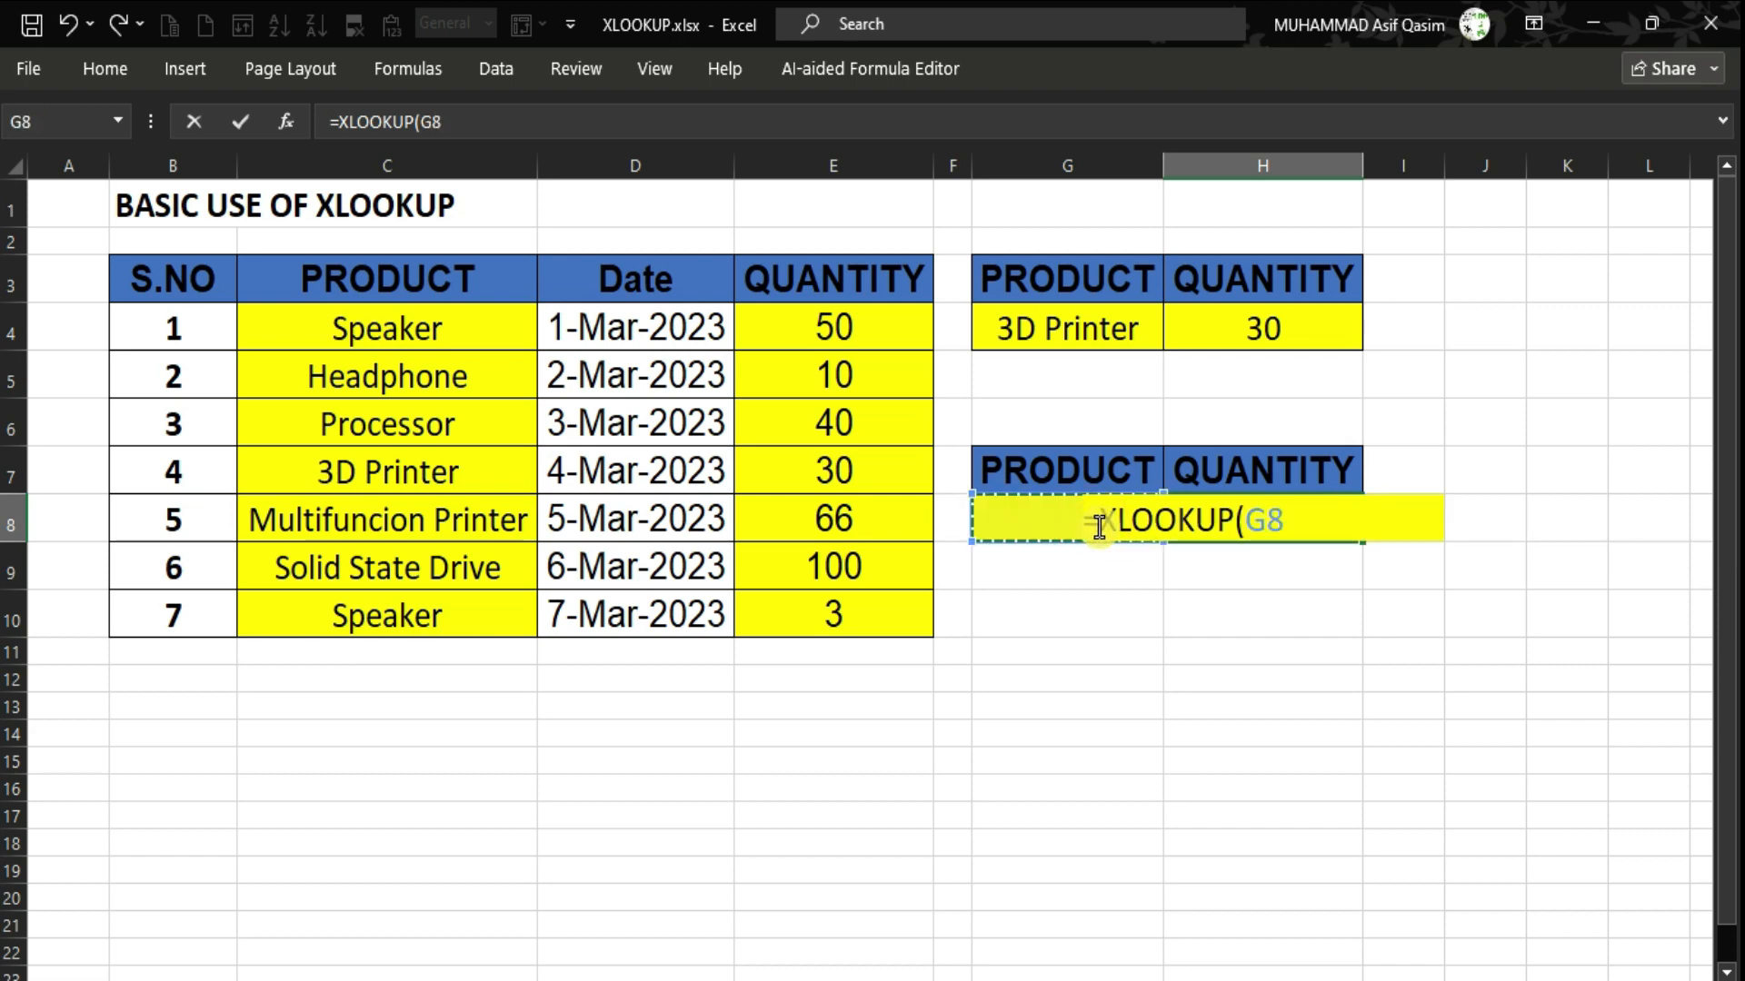
{"action": "type", "text": ","}
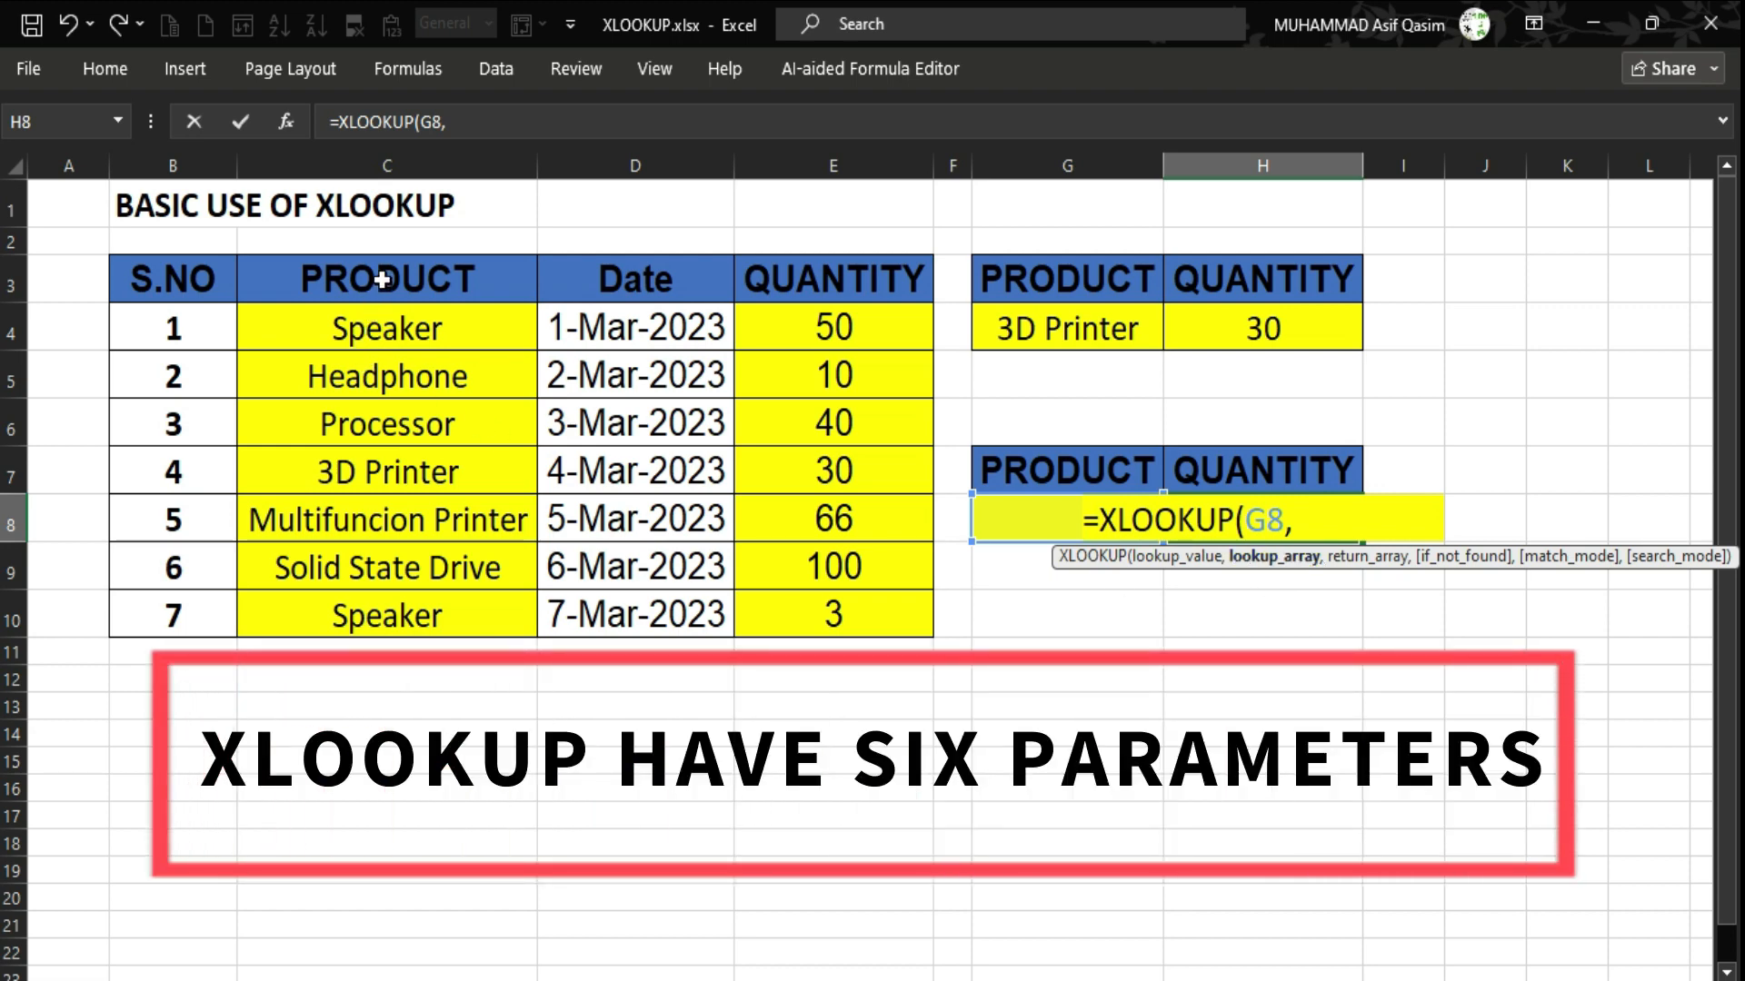
{"action": "left_click_drag", "start_coordinate": [381, 279], "coordinate": [392, 615]}
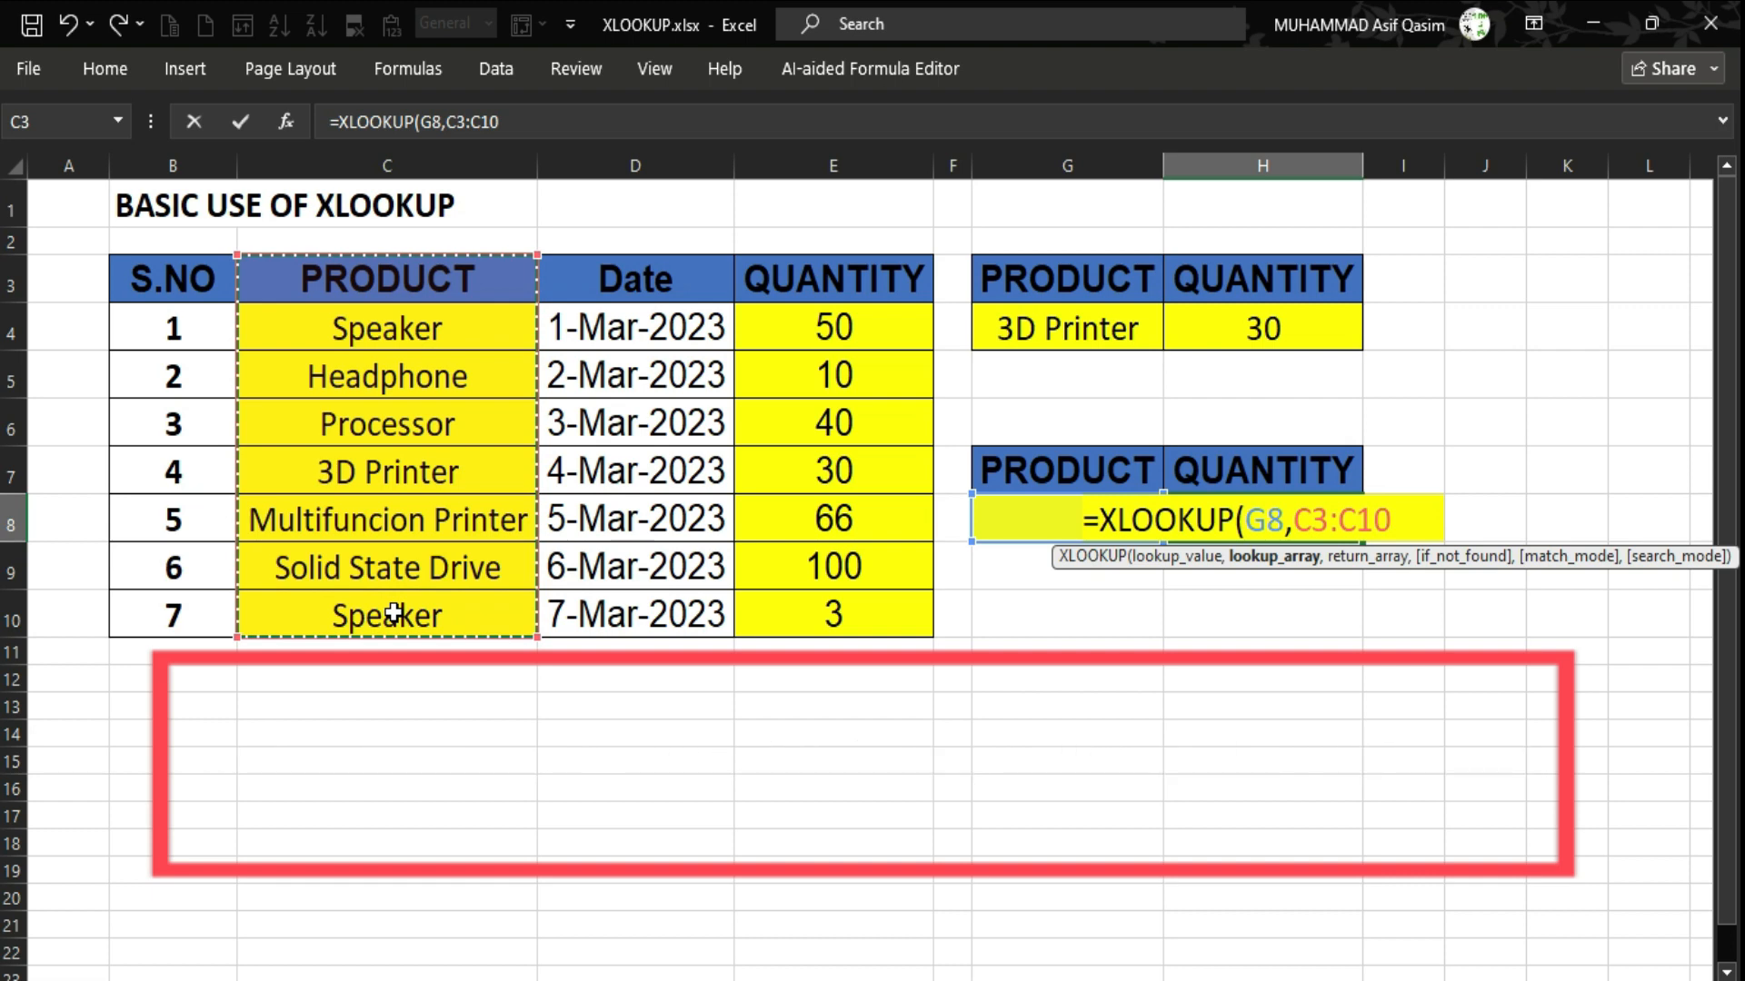
{"action": "type", "text": ","}
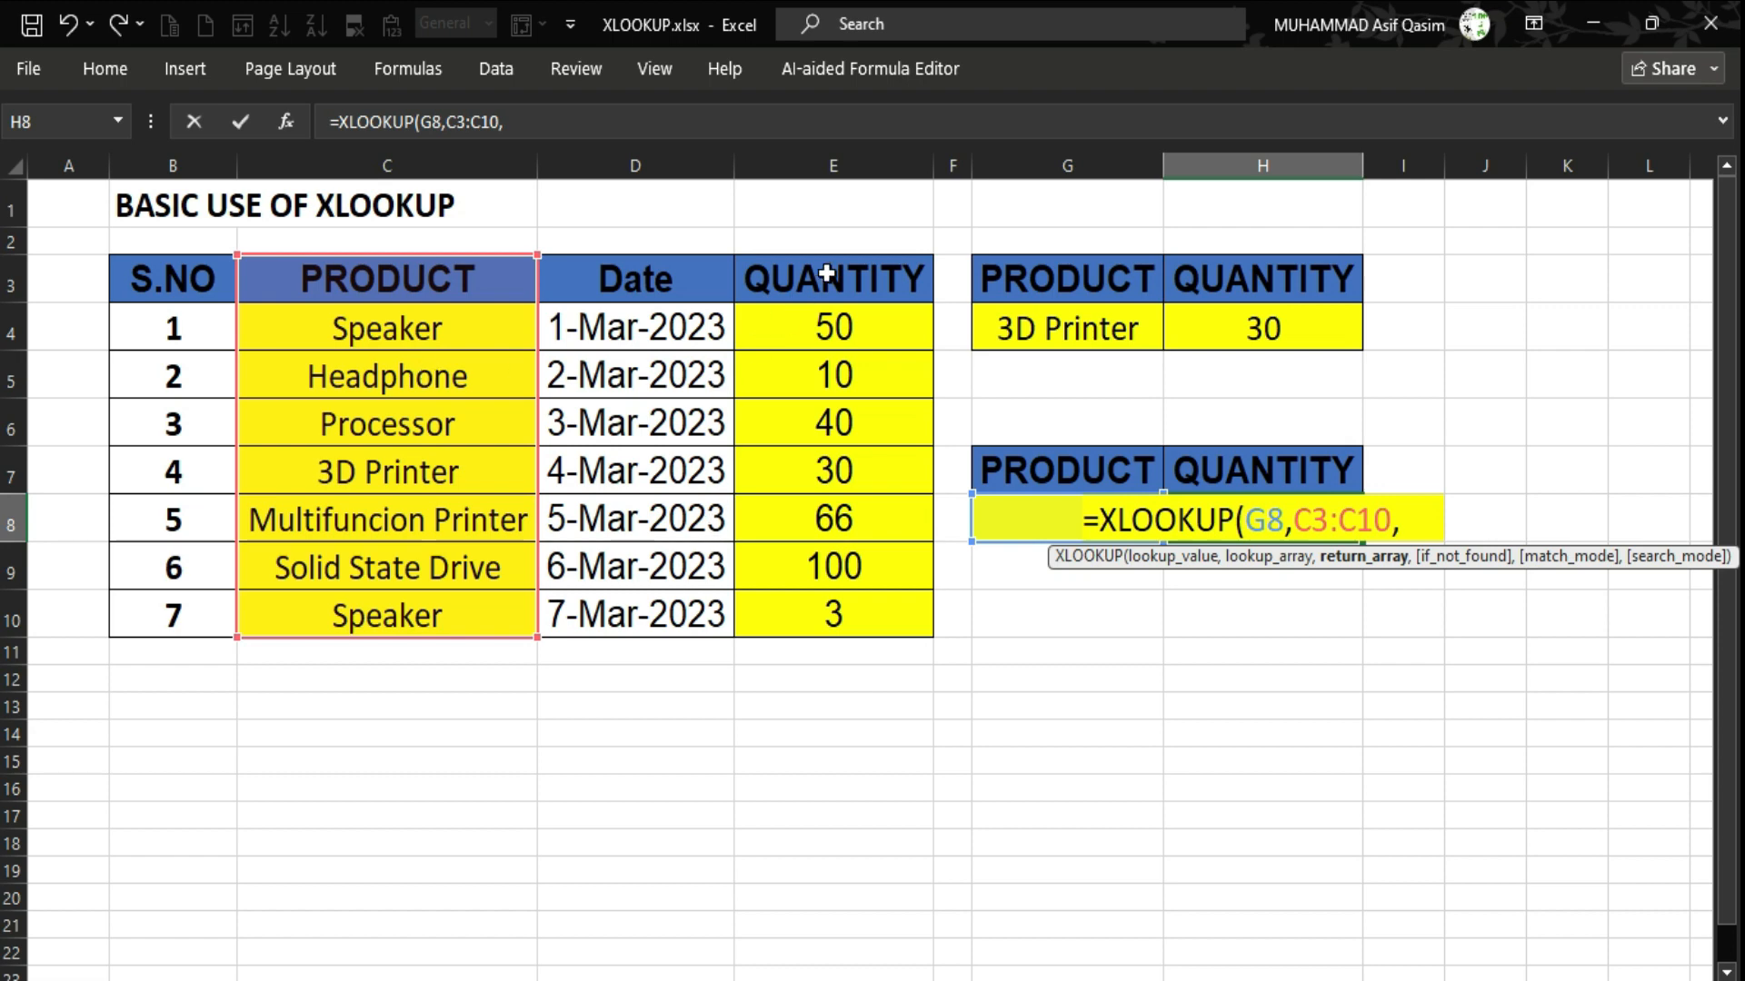
{"action": "left_click_drag", "start_coordinate": [829, 273], "coordinate": [827, 615]}
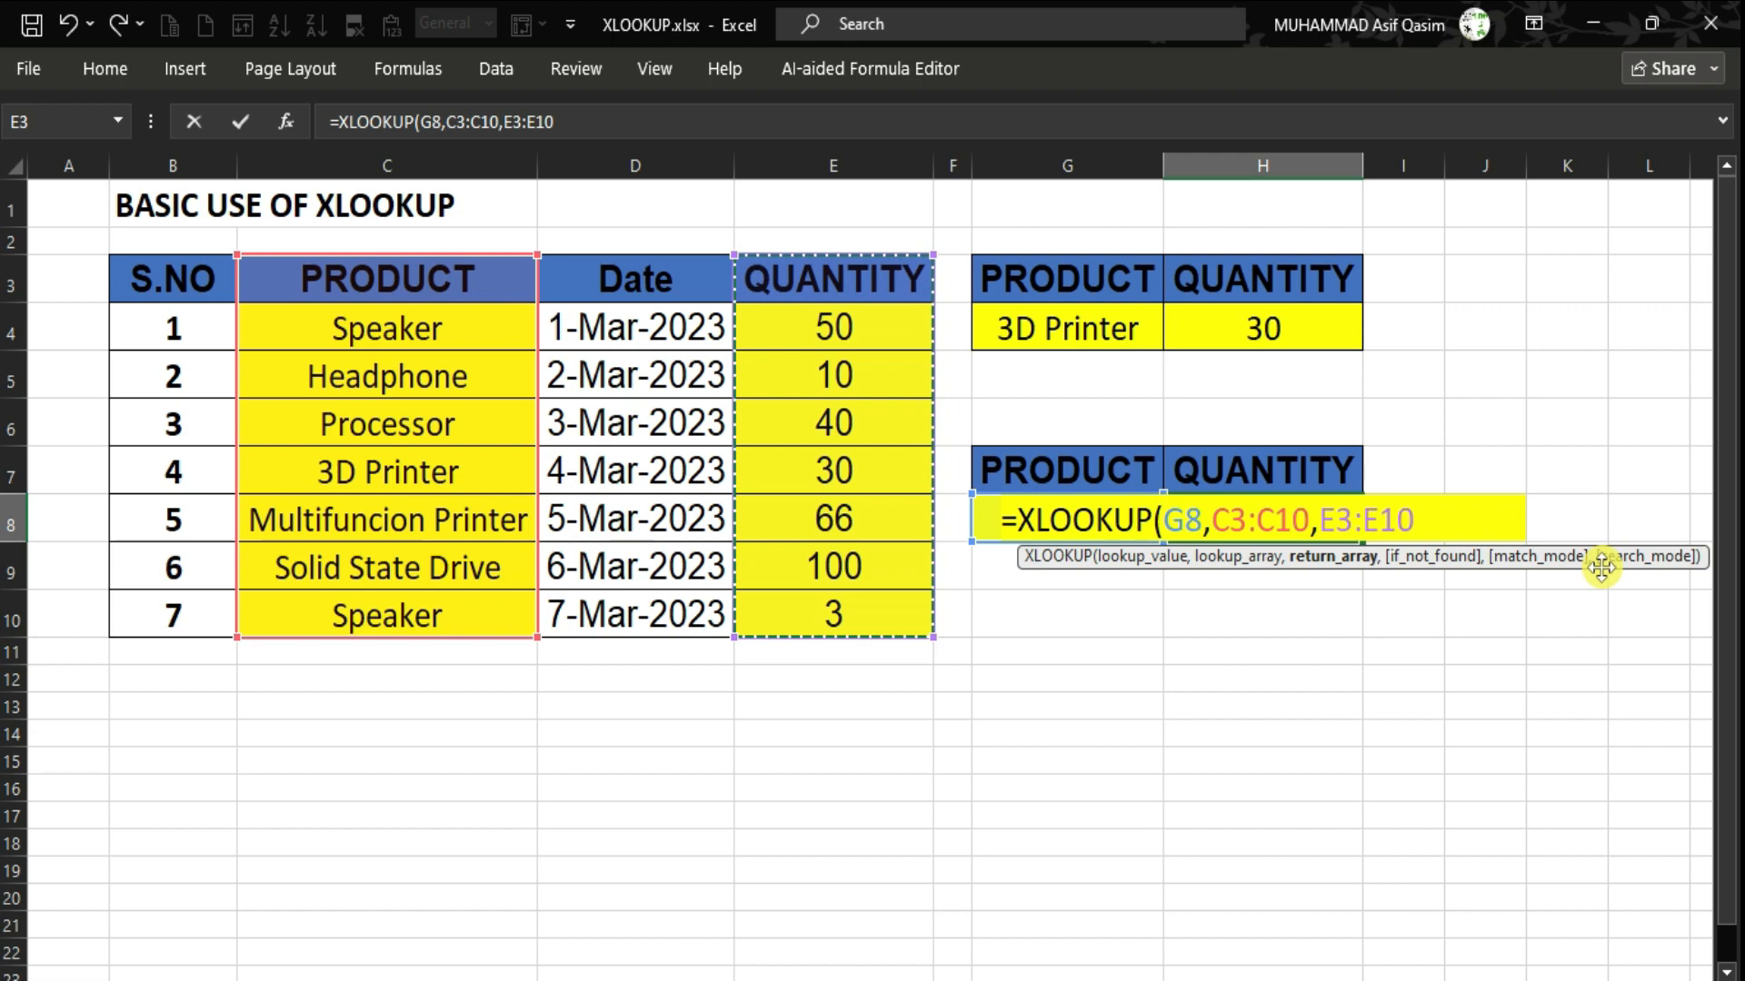
{"action": "type", "text": ")"}
{"action": "key", "text": "ctrl+Return"}
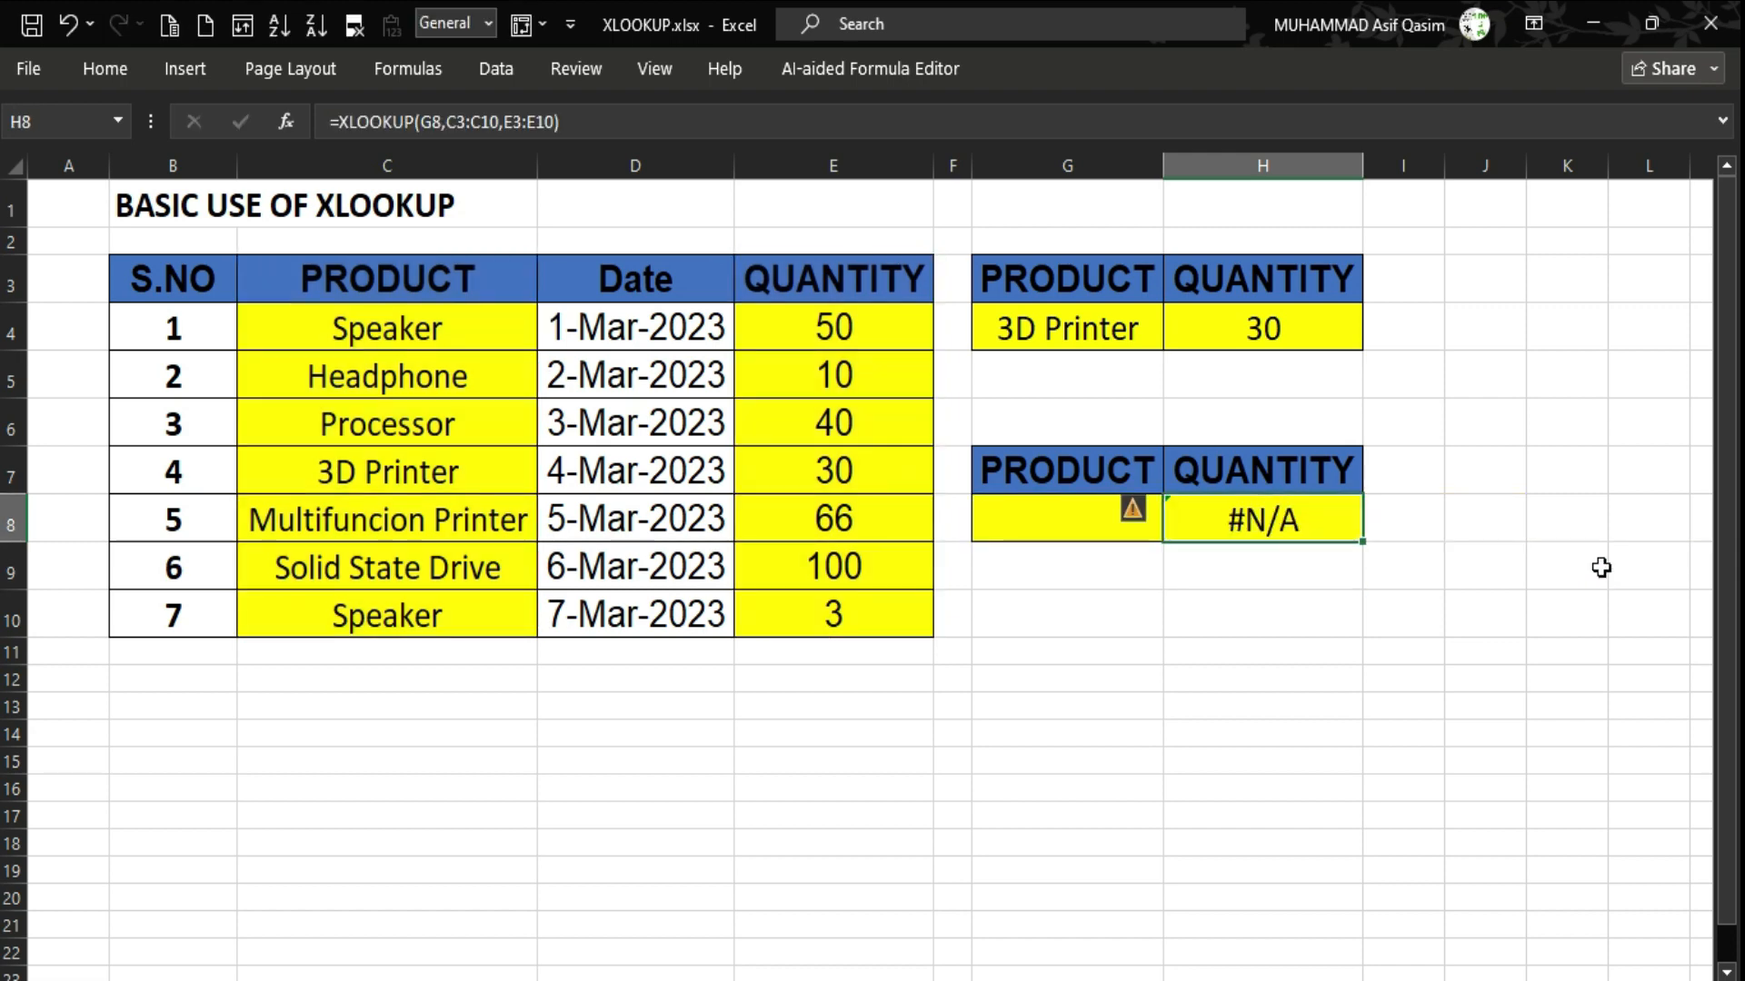
{"action": "key", "text": "Left"}
{"action": "key", "text": "Left"}
{"action": "key", "text": "Left"}
{"action": "key", "text": "Left"}
{"action": "key", "text": "Left"}
Copy Speaker from C10 into G8 to test the XLOOKUP.
{"action": "key", "text": "Down"}
{"action": "key", "text": "Down"}
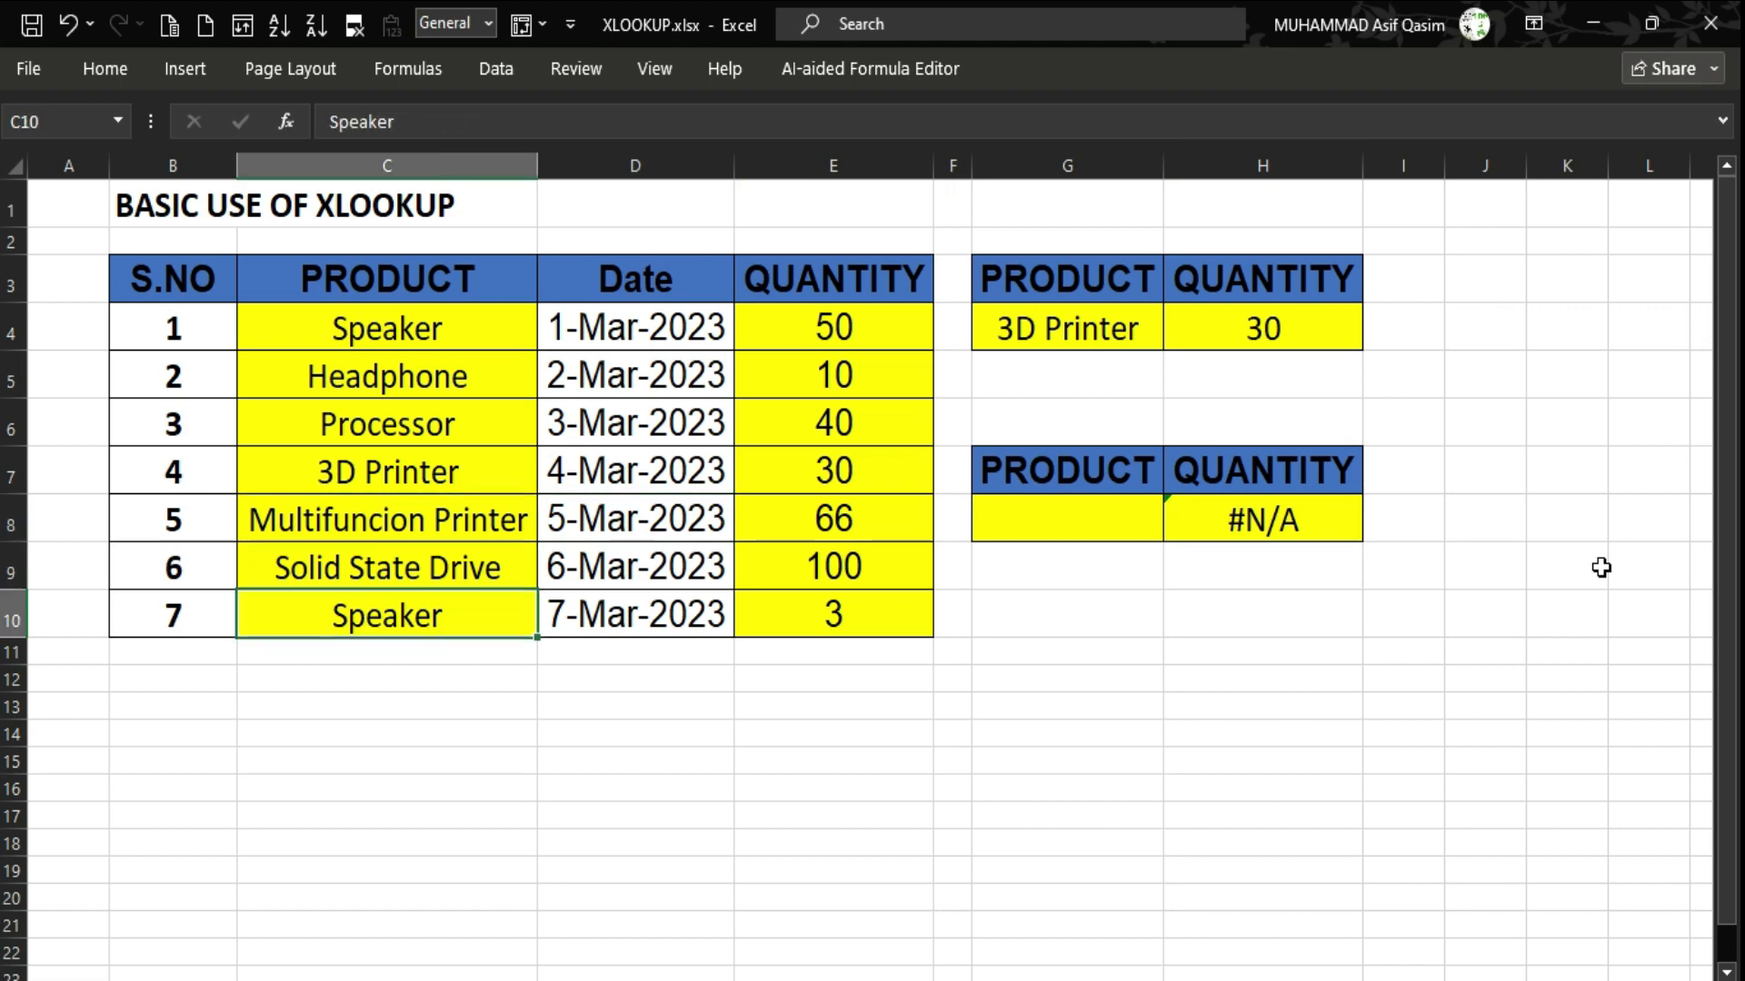
{"action": "key", "text": "ctrl+c"}
{"action": "key", "text": "Up"}
{"action": "key", "text": "Right"}
{"action": "key", "text": "Right"}
{"action": "key", "text": "Right"}
{"action": "key", "text": "Right"}
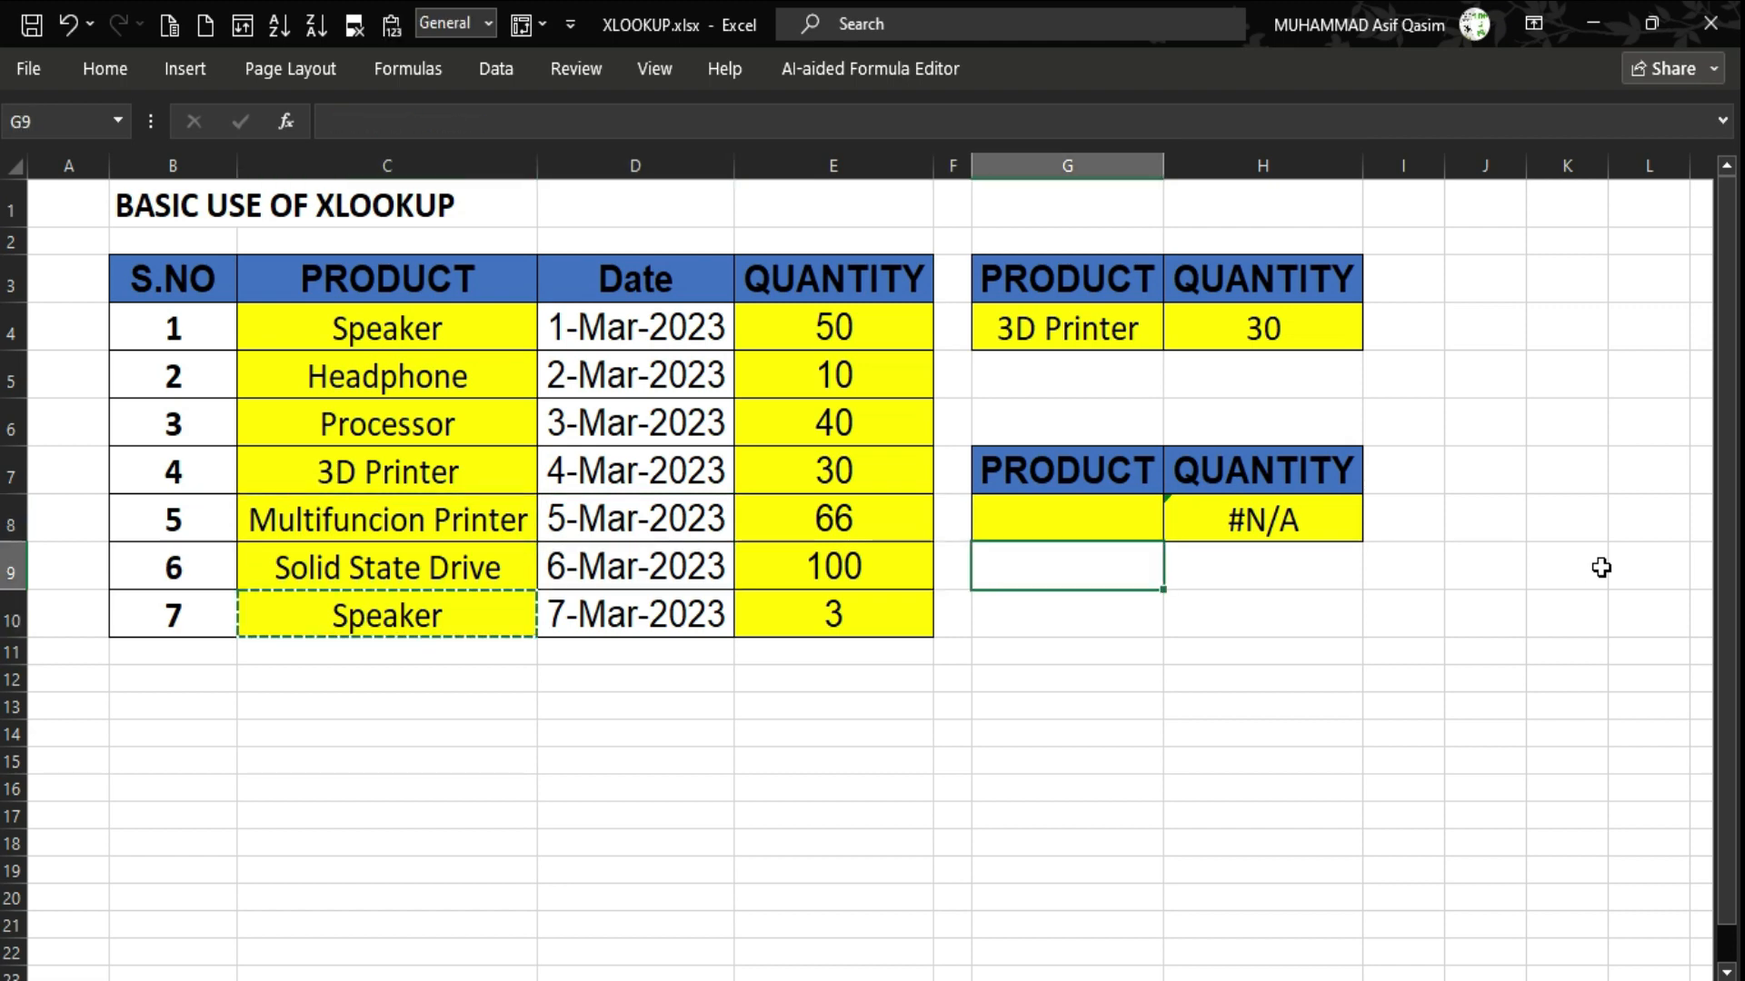
{"action": "key", "text": "Up"}
{"action": "key", "text": "ctrl+v"}
Replace G8's product with Headphone copied from C5.
{"action": "key", "text": "Up"}
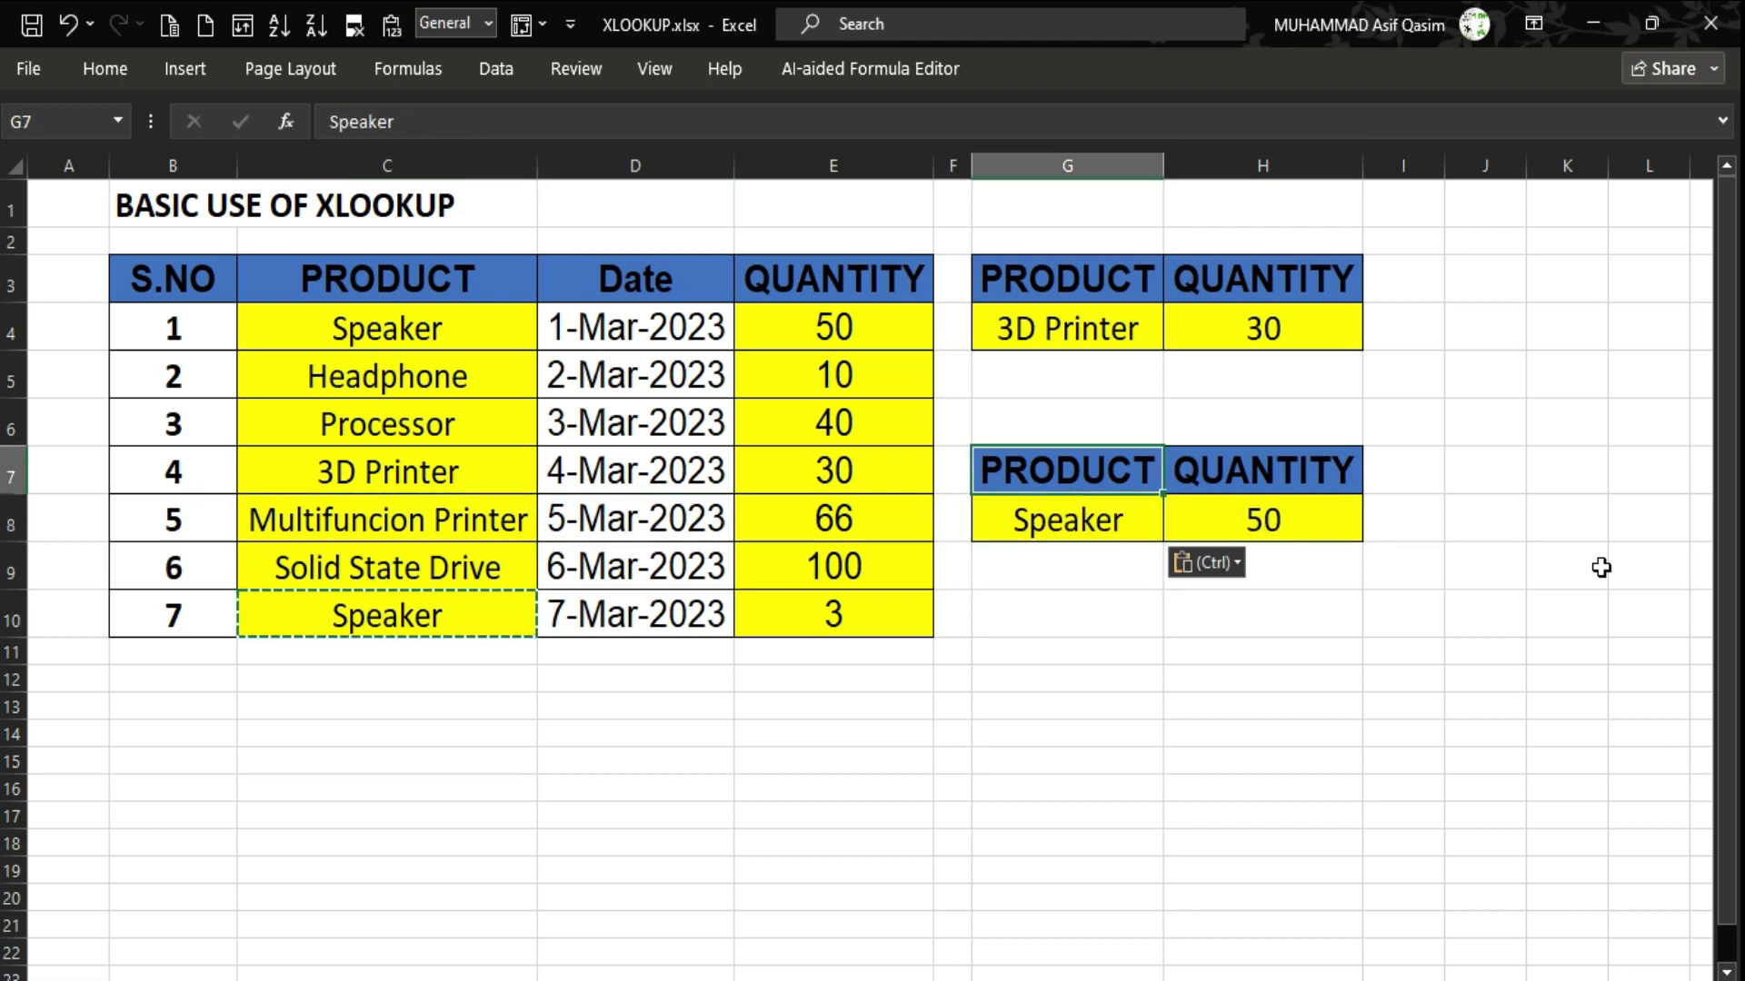
{"action": "key", "text": "Up"}
{"action": "key", "text": "Up"}
{"action": "key", "text": "Left"}
{"action": "key", "text": "Left"}
{"action": "key", "text": "Left"}
{"action": "key", "text": "Left"}
{"action": "key", "text": "ctrl+c"}
{"action": "key", "text": "Right"}
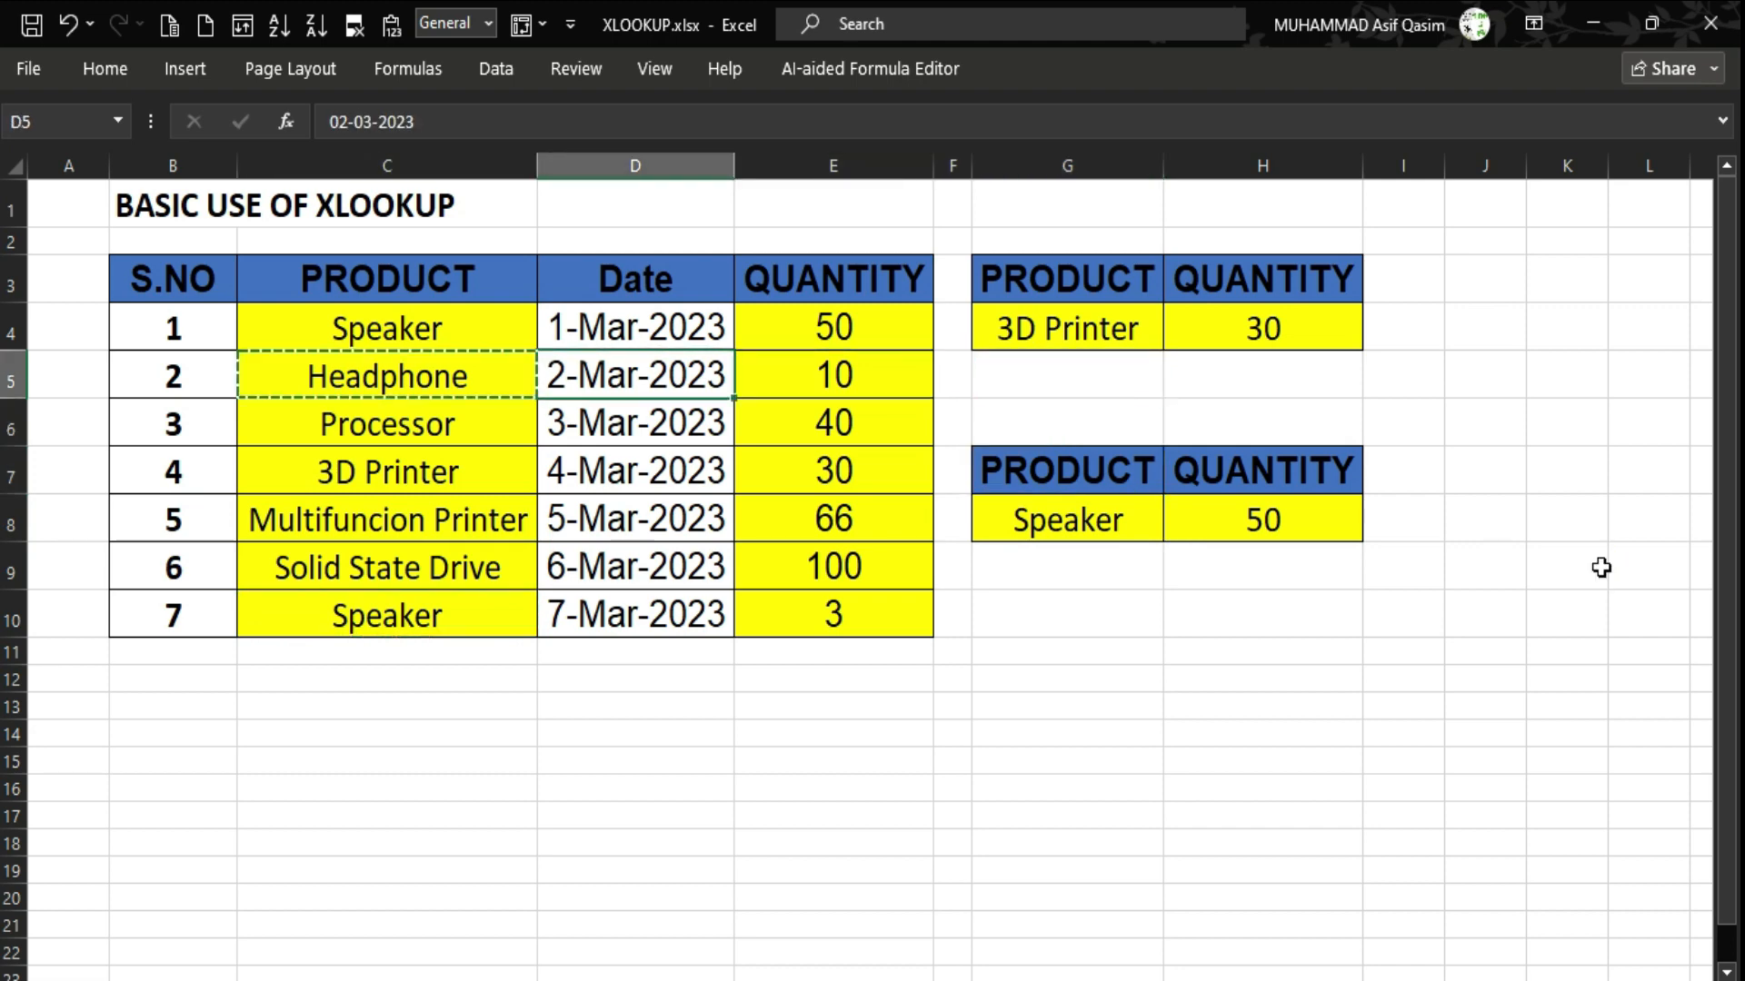
{"action": "key", "text": "Right"}
{"action": "key", "text": "Right"}
{"action": "key", "text": "Down"}
{"action": "key", "text": "Down"}
{"action": "key", "text": "Down"}
{"action": "key", "text": "Right"}
{"action": "key", "text": "ctrl+v"}
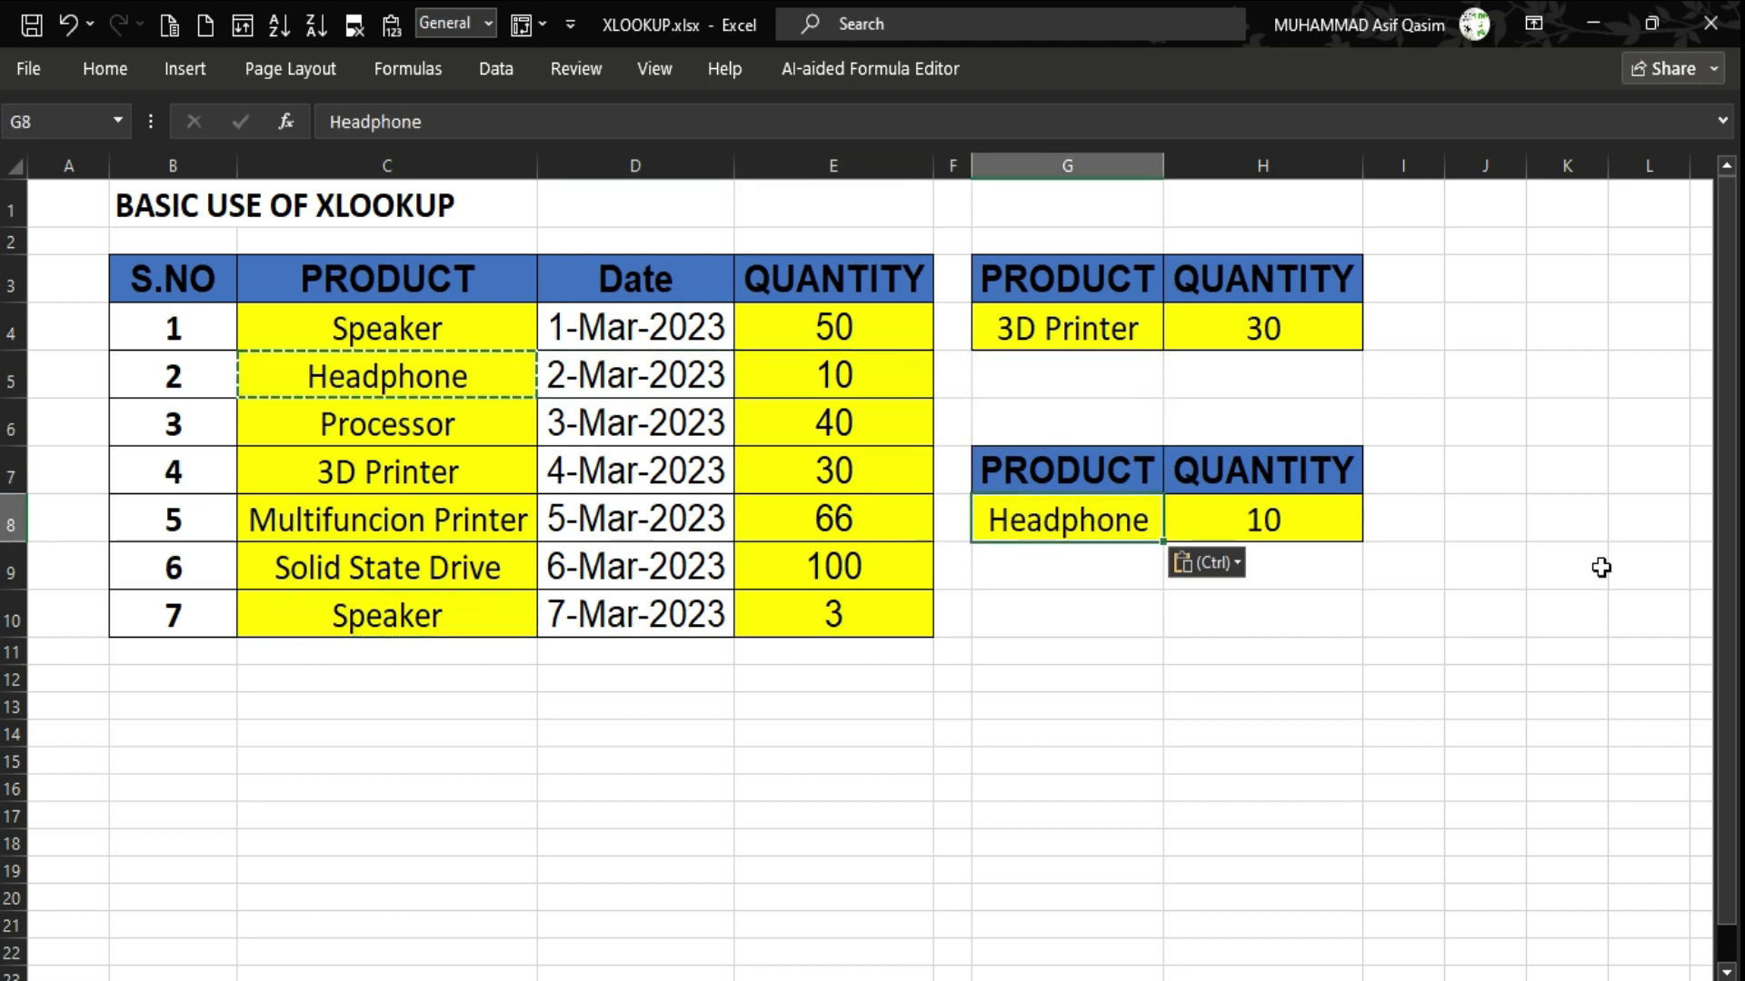
Put Processor from C6 into G8 as the lookup product.
{"action": "key", "text": "Left"}
{"action": "key", "text": "Left"}
{"action": "key", "text": "Left"}
{"action": "key", "text": "Left"}
{"action": "key", "text": "Up"}
{"action": "key", "text": "Up"}
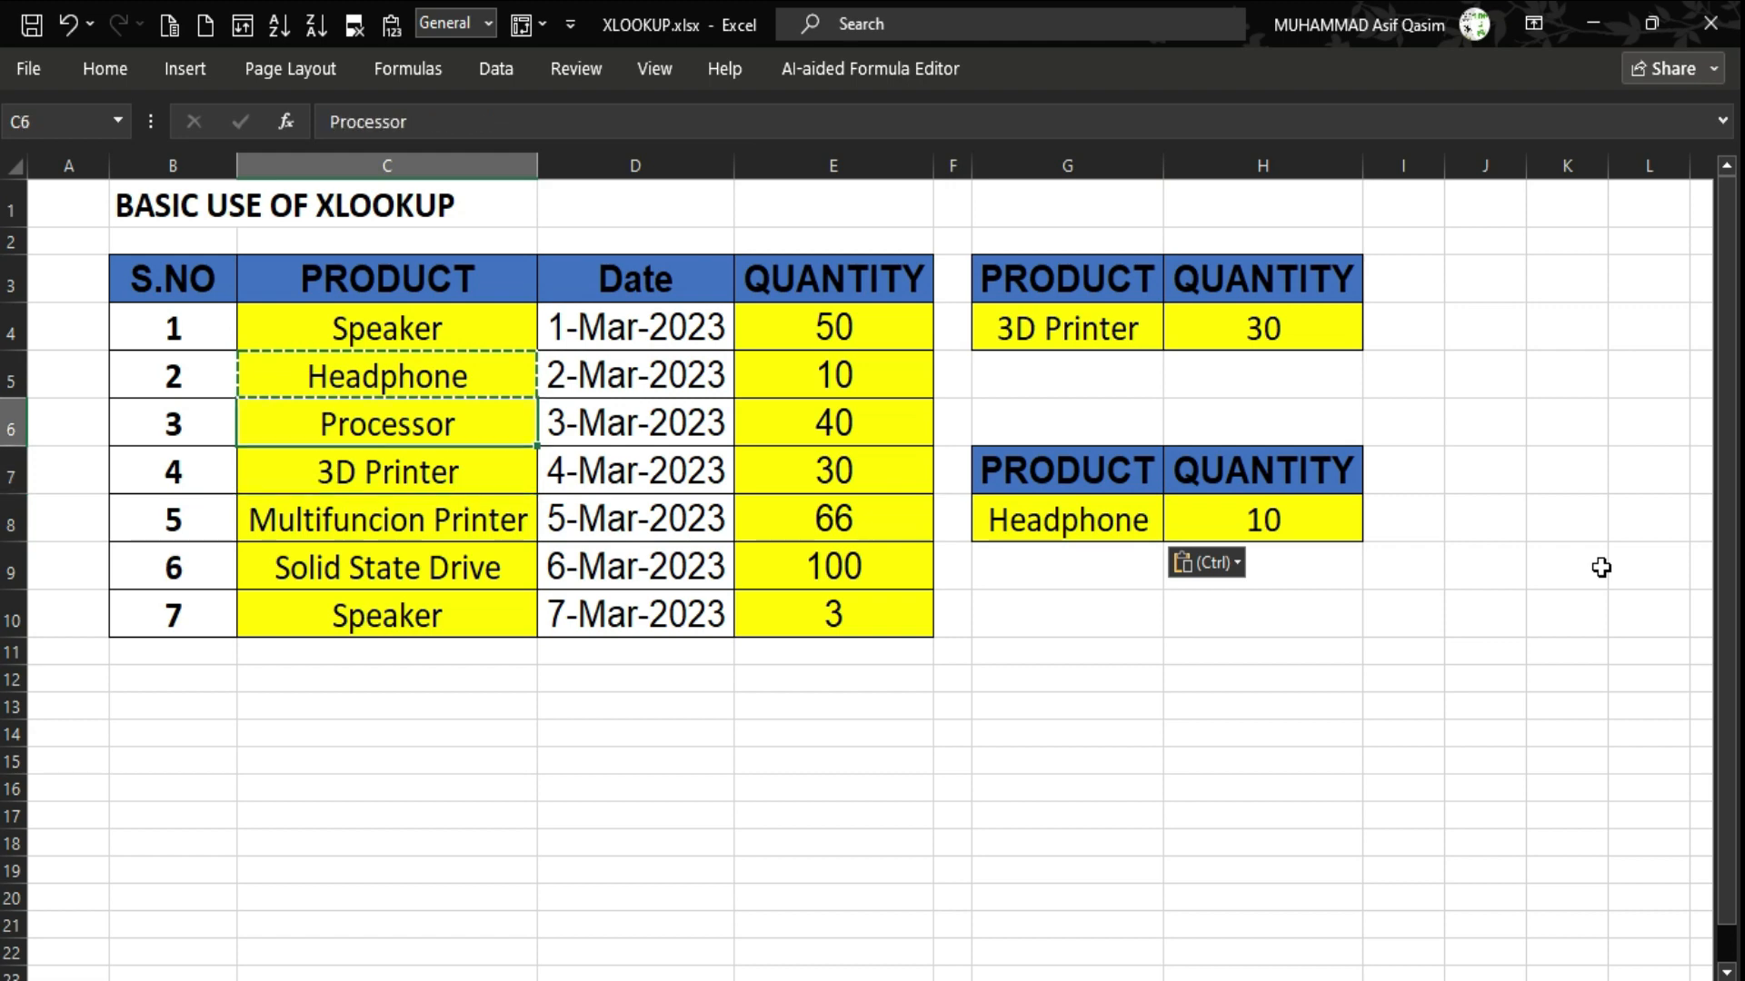
{"action": "key", "text": "ctrl+c"}
{"action": "key", "text": "Right"}
{"action": "key", "text": "Right"}
{"action": "key", "text": "Right"}
{"action": "key", "text": "Down"}
{"action": "key", "text": "Down"}
{"action": "key", "text": "Right"}
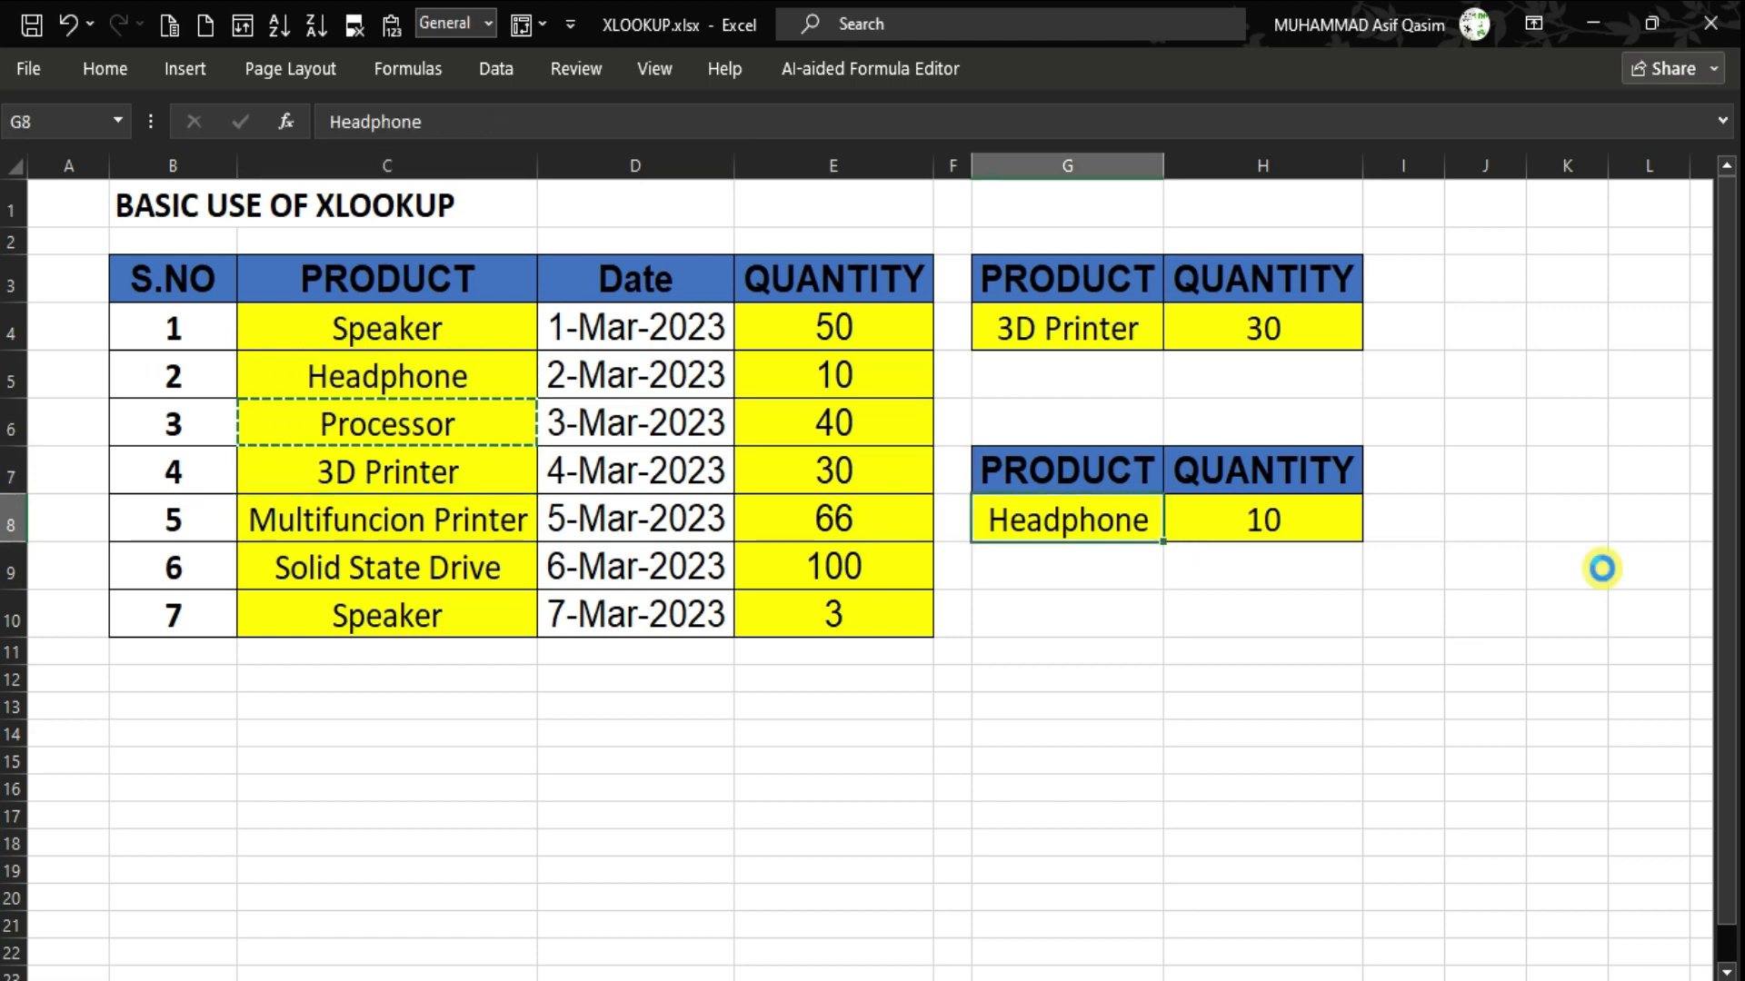
{"action": "key", "text": "ctrl+v"}
Review H8's XLOOKUP formula, now returning 40 for Processor.
{"action": "key", "text": "Up"}
{"action": "key", "text": "Up"}
{"action": "key", "text": "Left"}
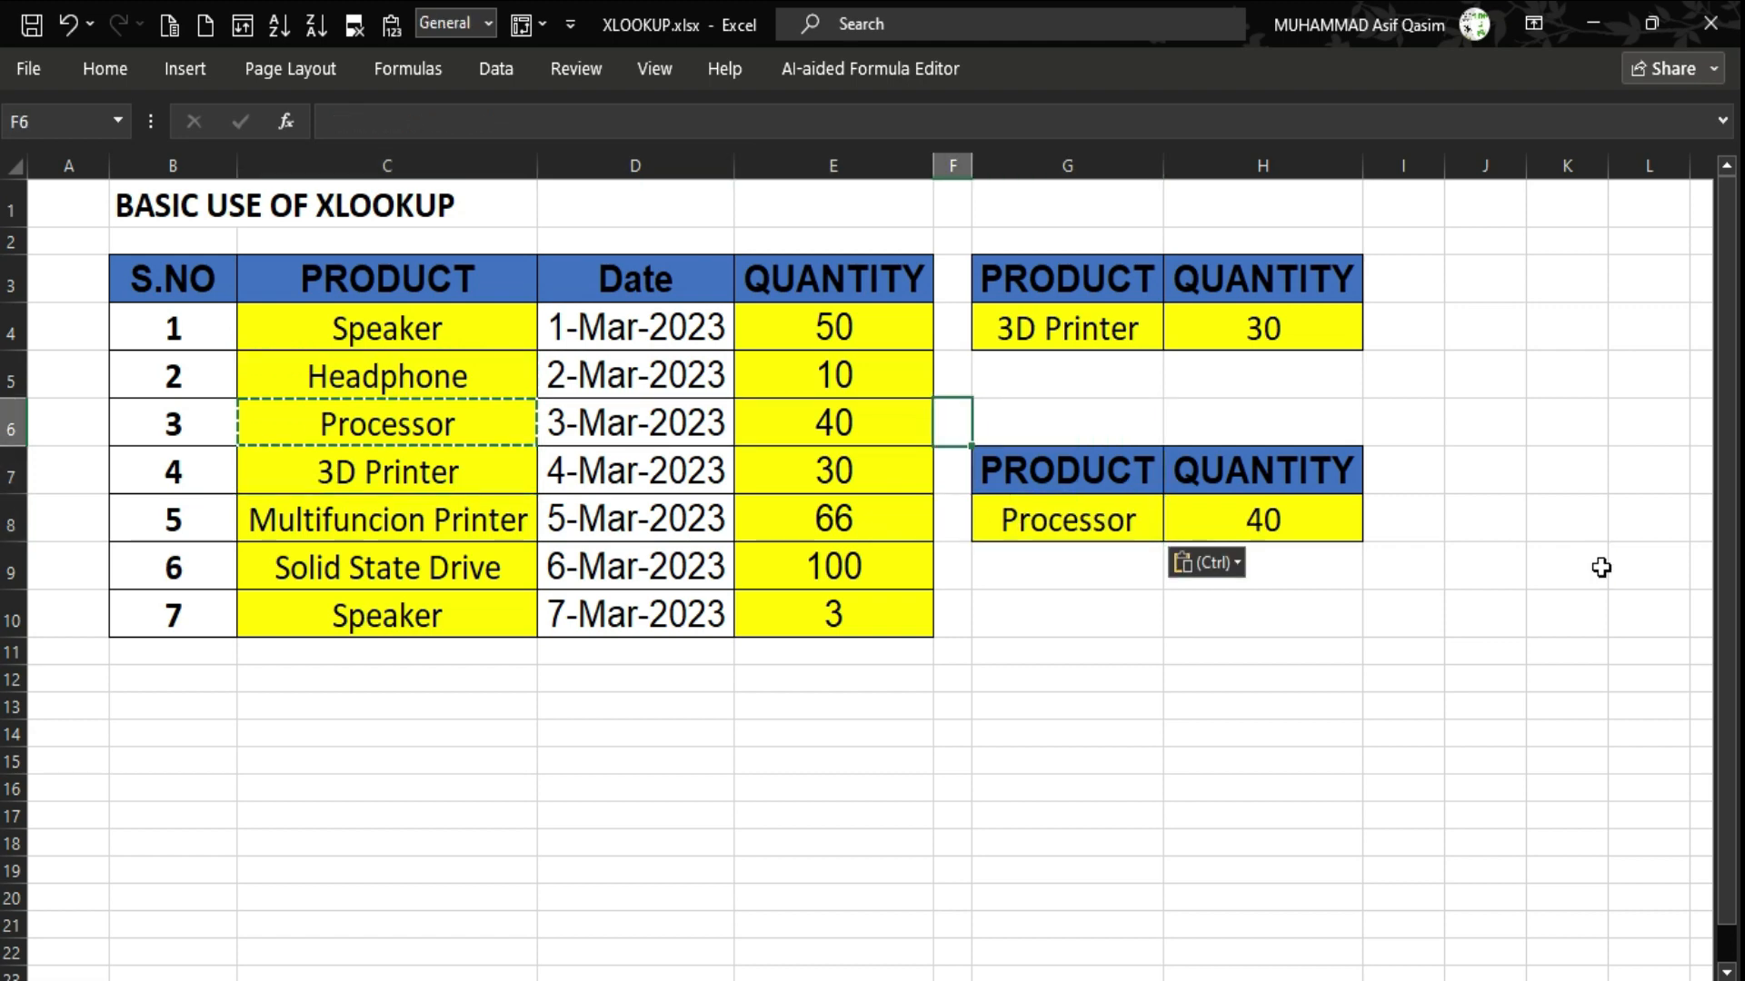
{"action": "key", "text": "Right"}
{"action": "key", "text": "Down"}
{"action": "key", "text": "Down"}
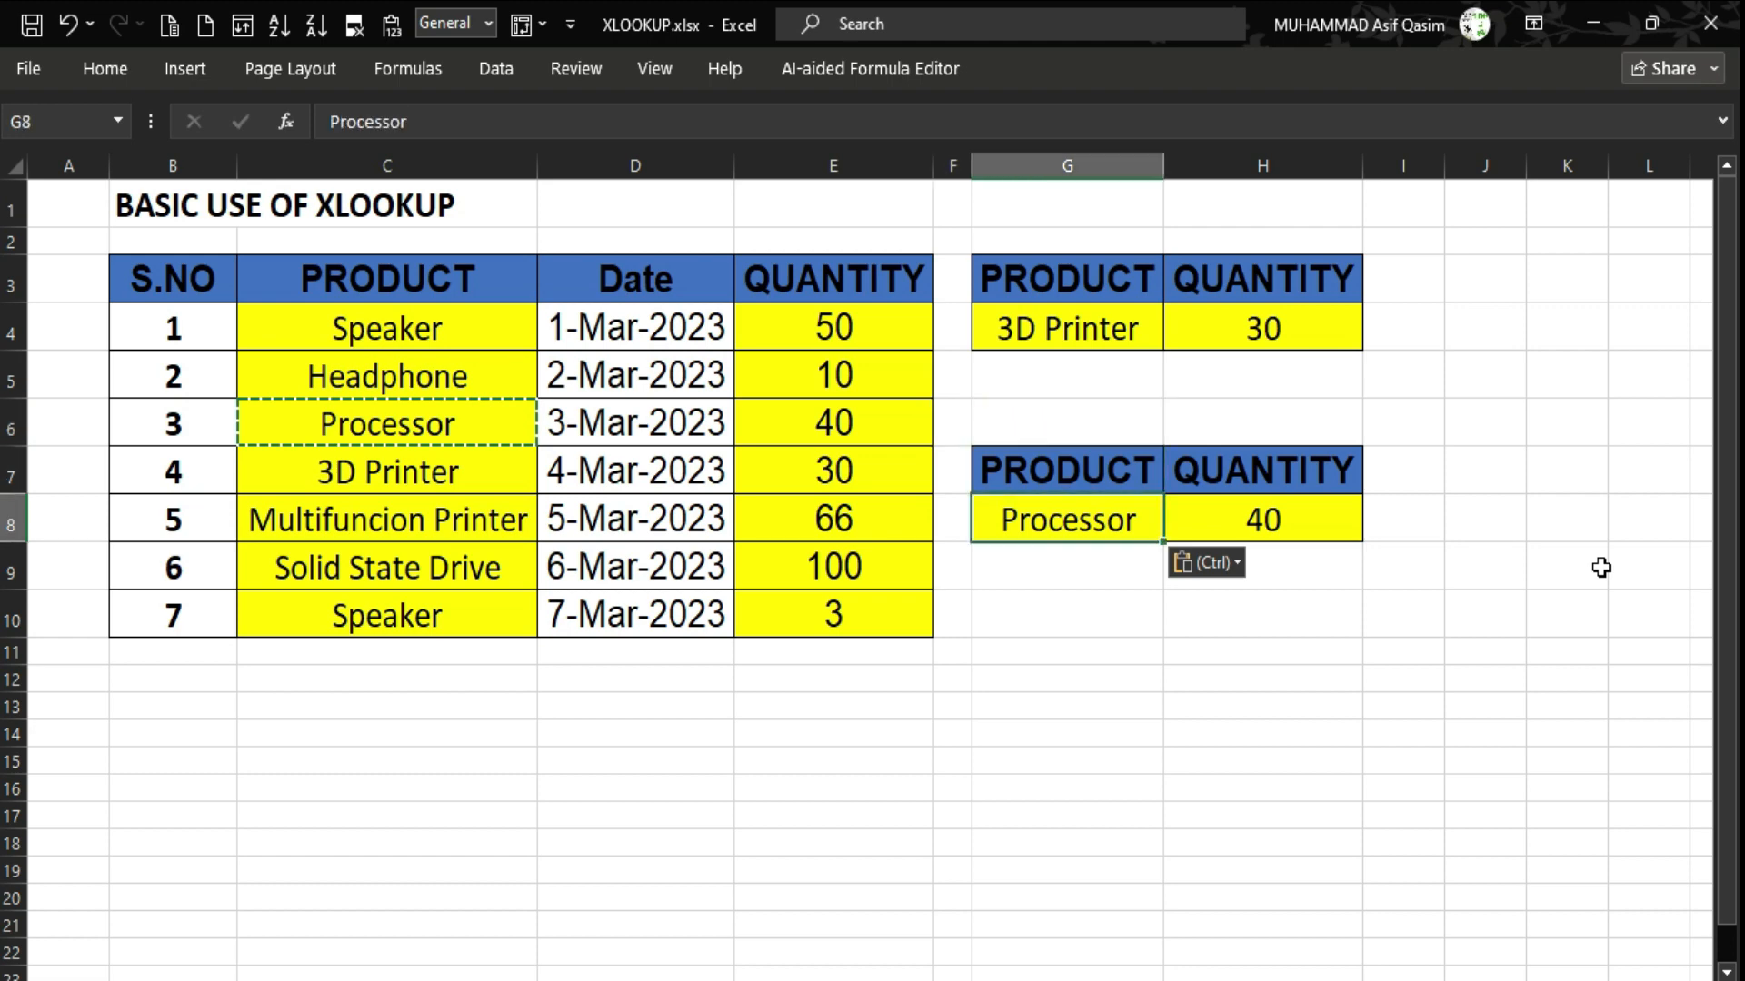
{"action": "key", "text": "Down"}
{"action": "key", "text": "Right"}
{"action": "key", "text": "Right"}
{"action": "key", "text": "Left"}
{"action": "key", "text": "Up"}
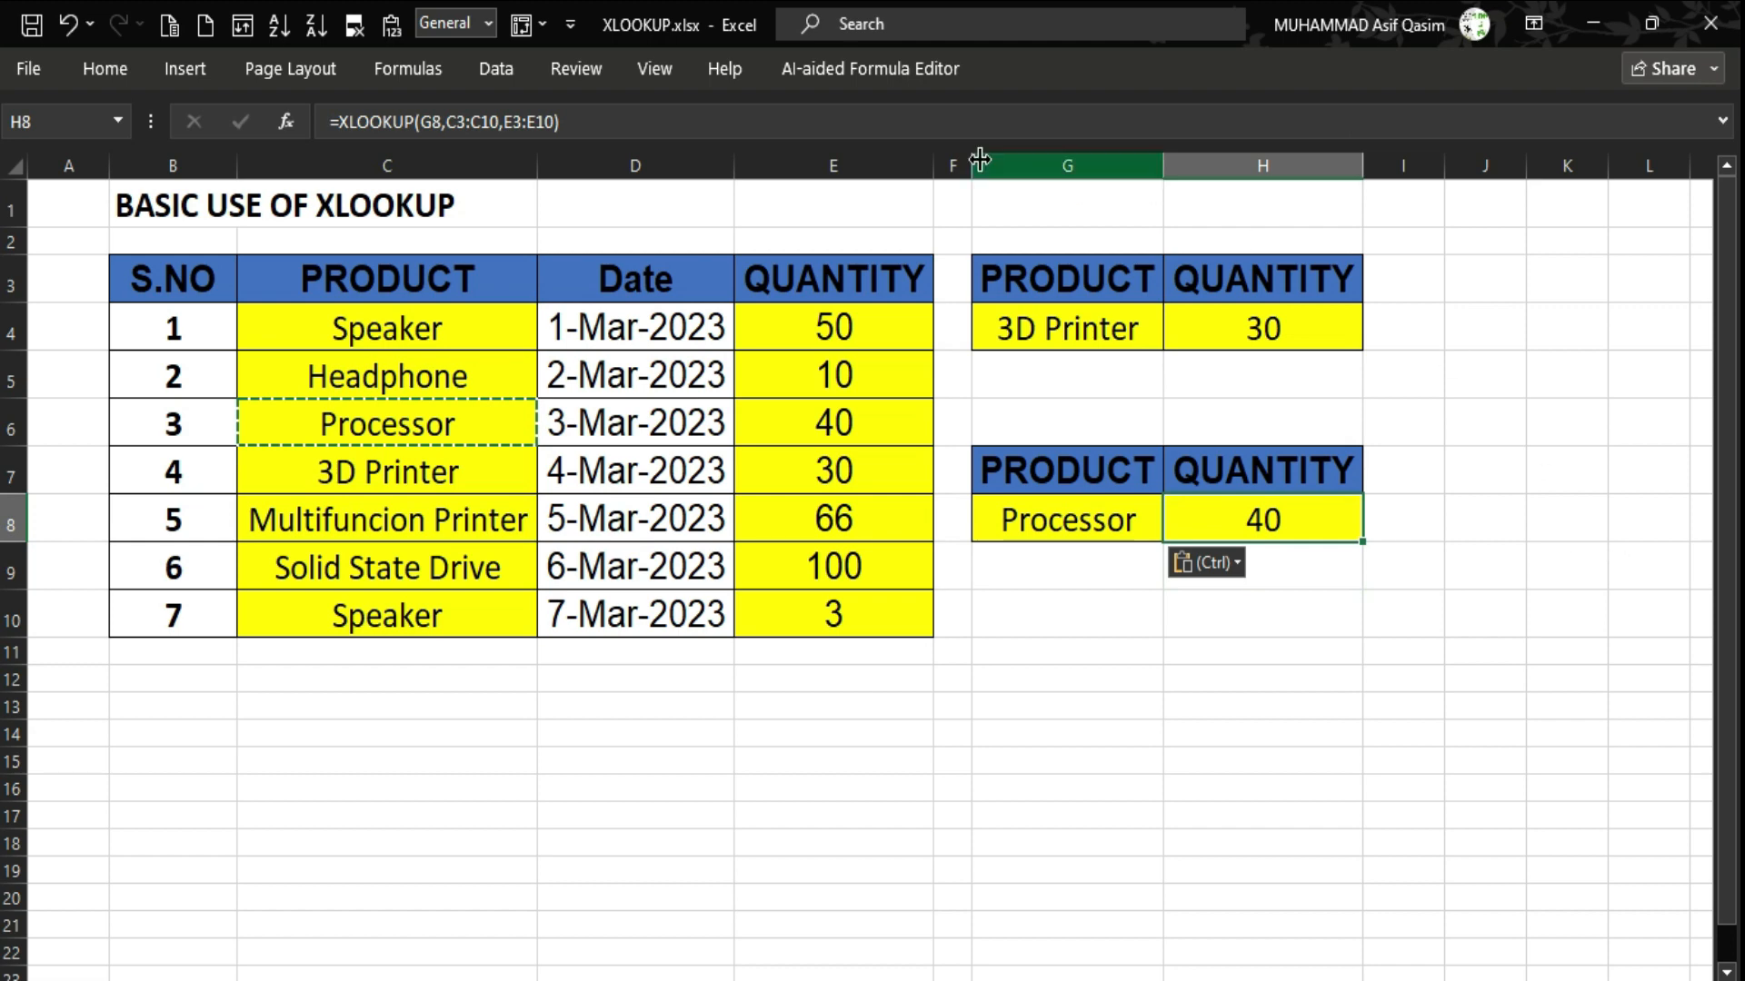
Delete the Date column D and inspect the shifted VLOOKUP and XLOOKUP formulas.
{"action": "left_click", "coordinate": [661, 167]}
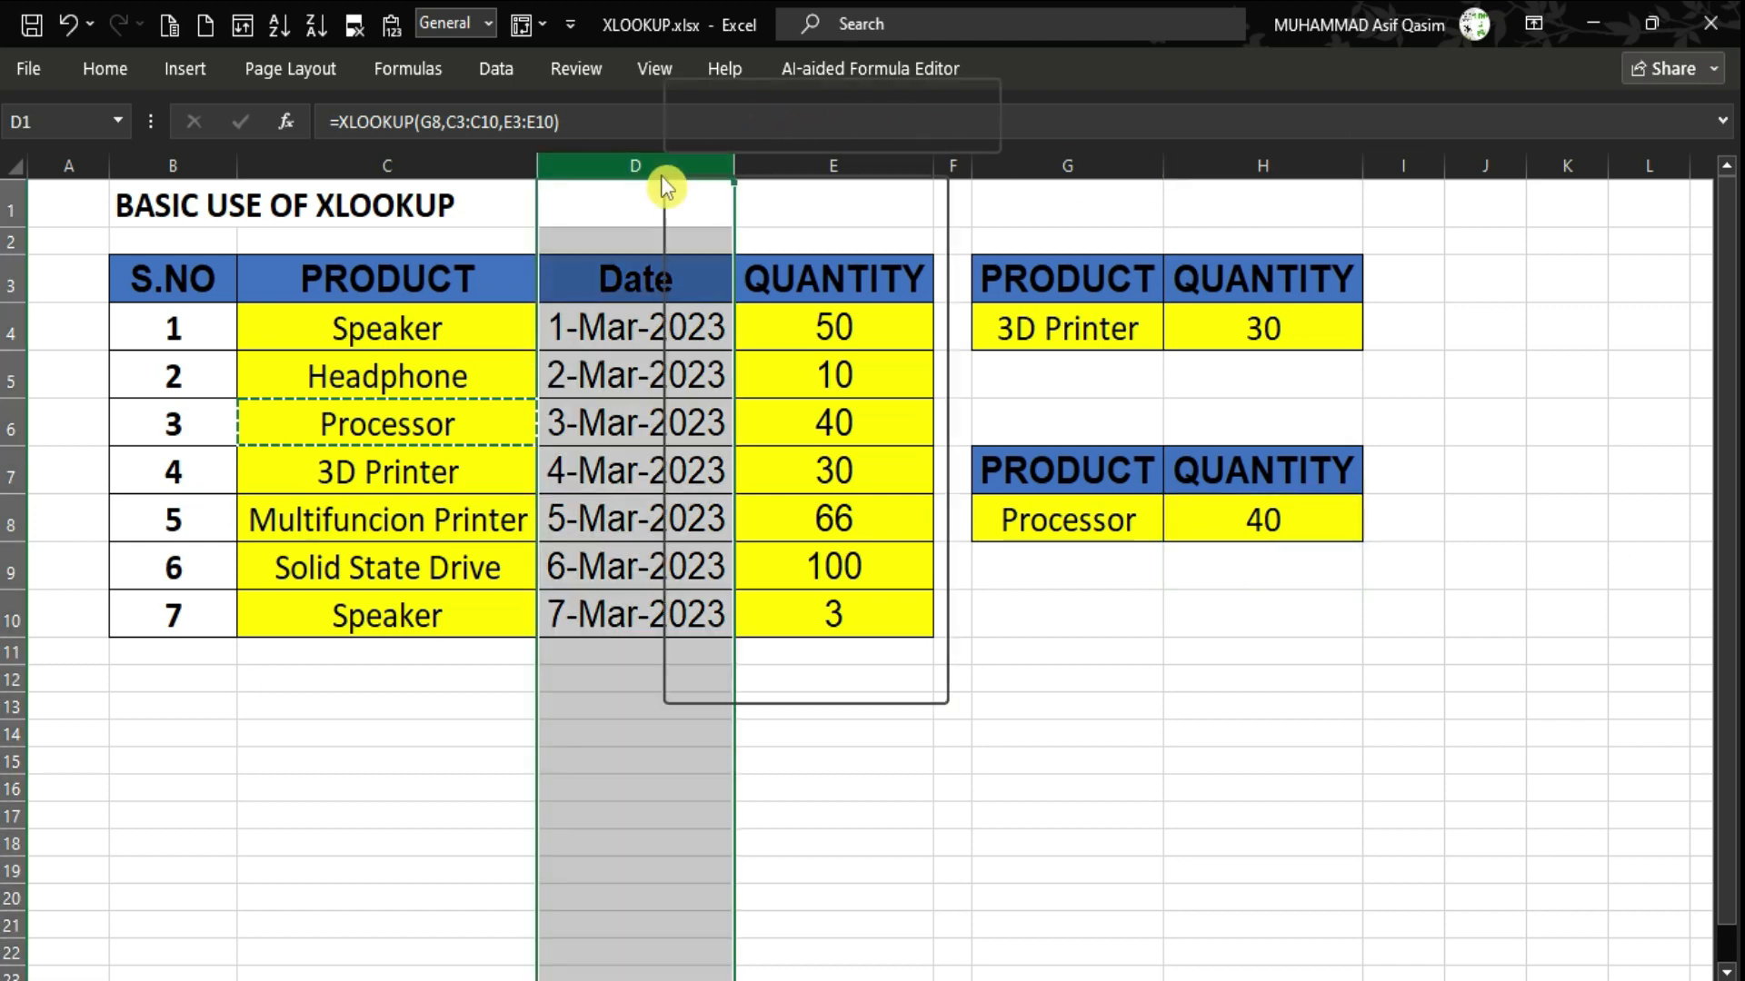
{"action": "right_click", "coordinate": [668, 175]}
{"action": "left_click", "coordinate": [724, 491]}
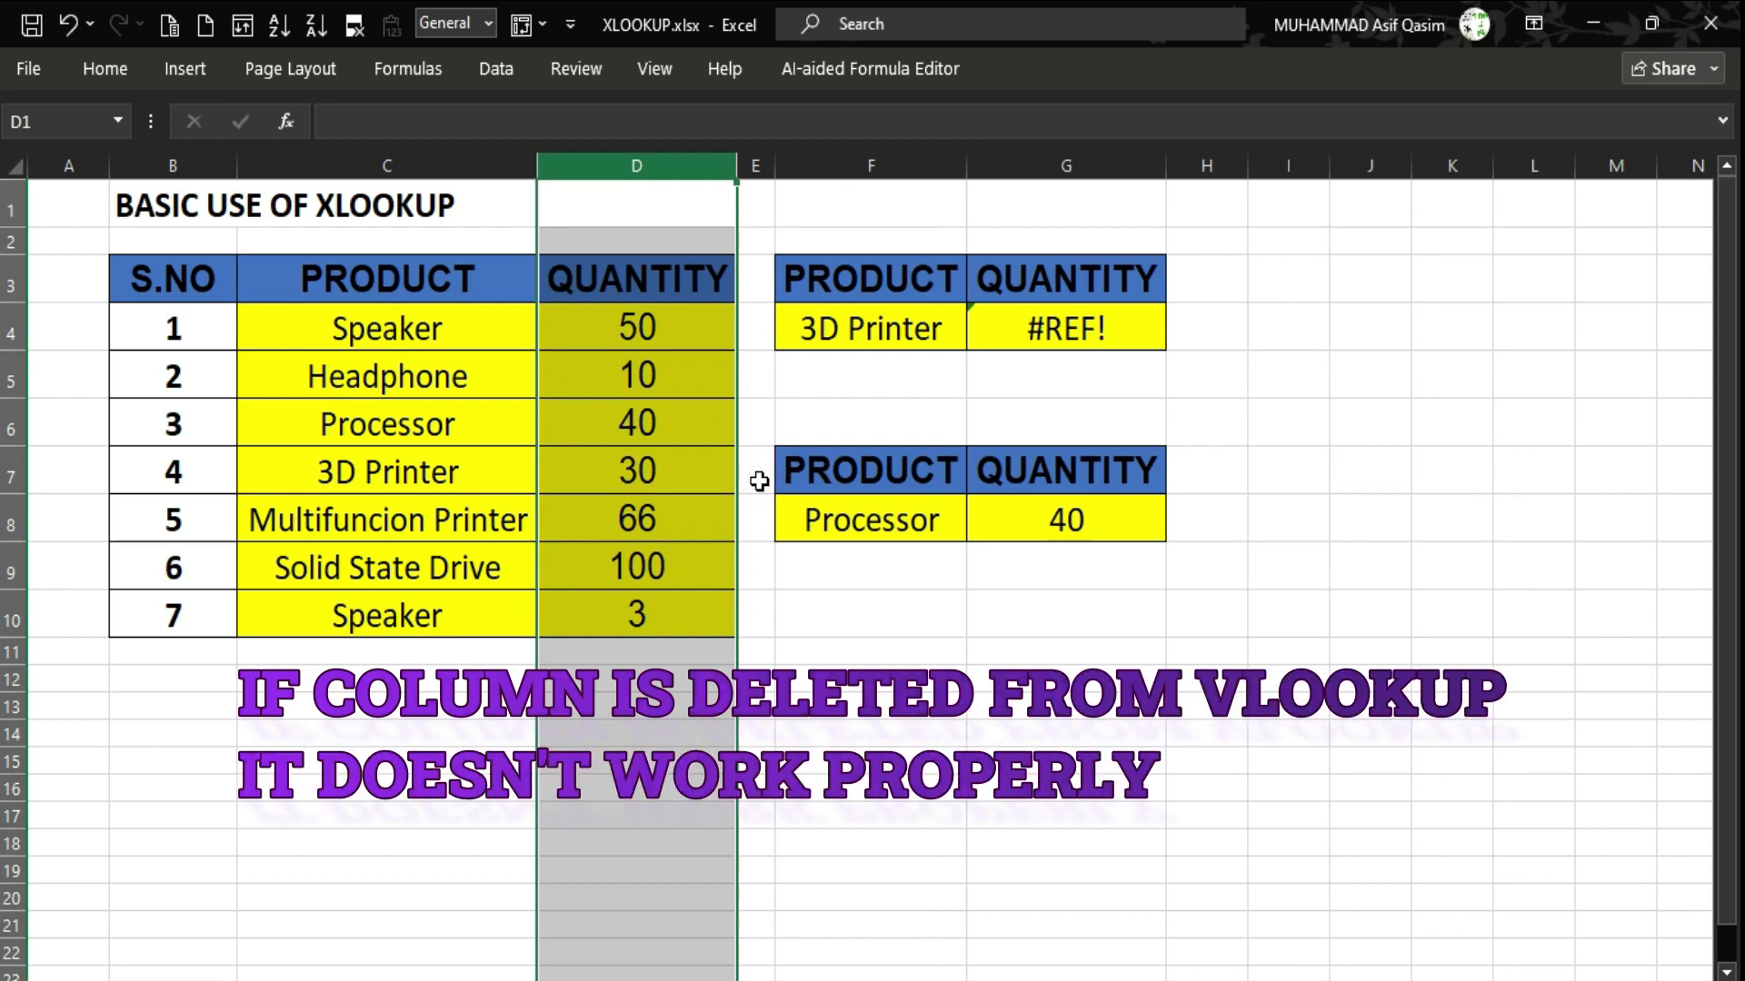
{"action": "key", "text": "Up"}
{"action": "key", "text": "Down"}
{"action": "key", "text": "Down"}
{"action": "key", "text": "Down"}
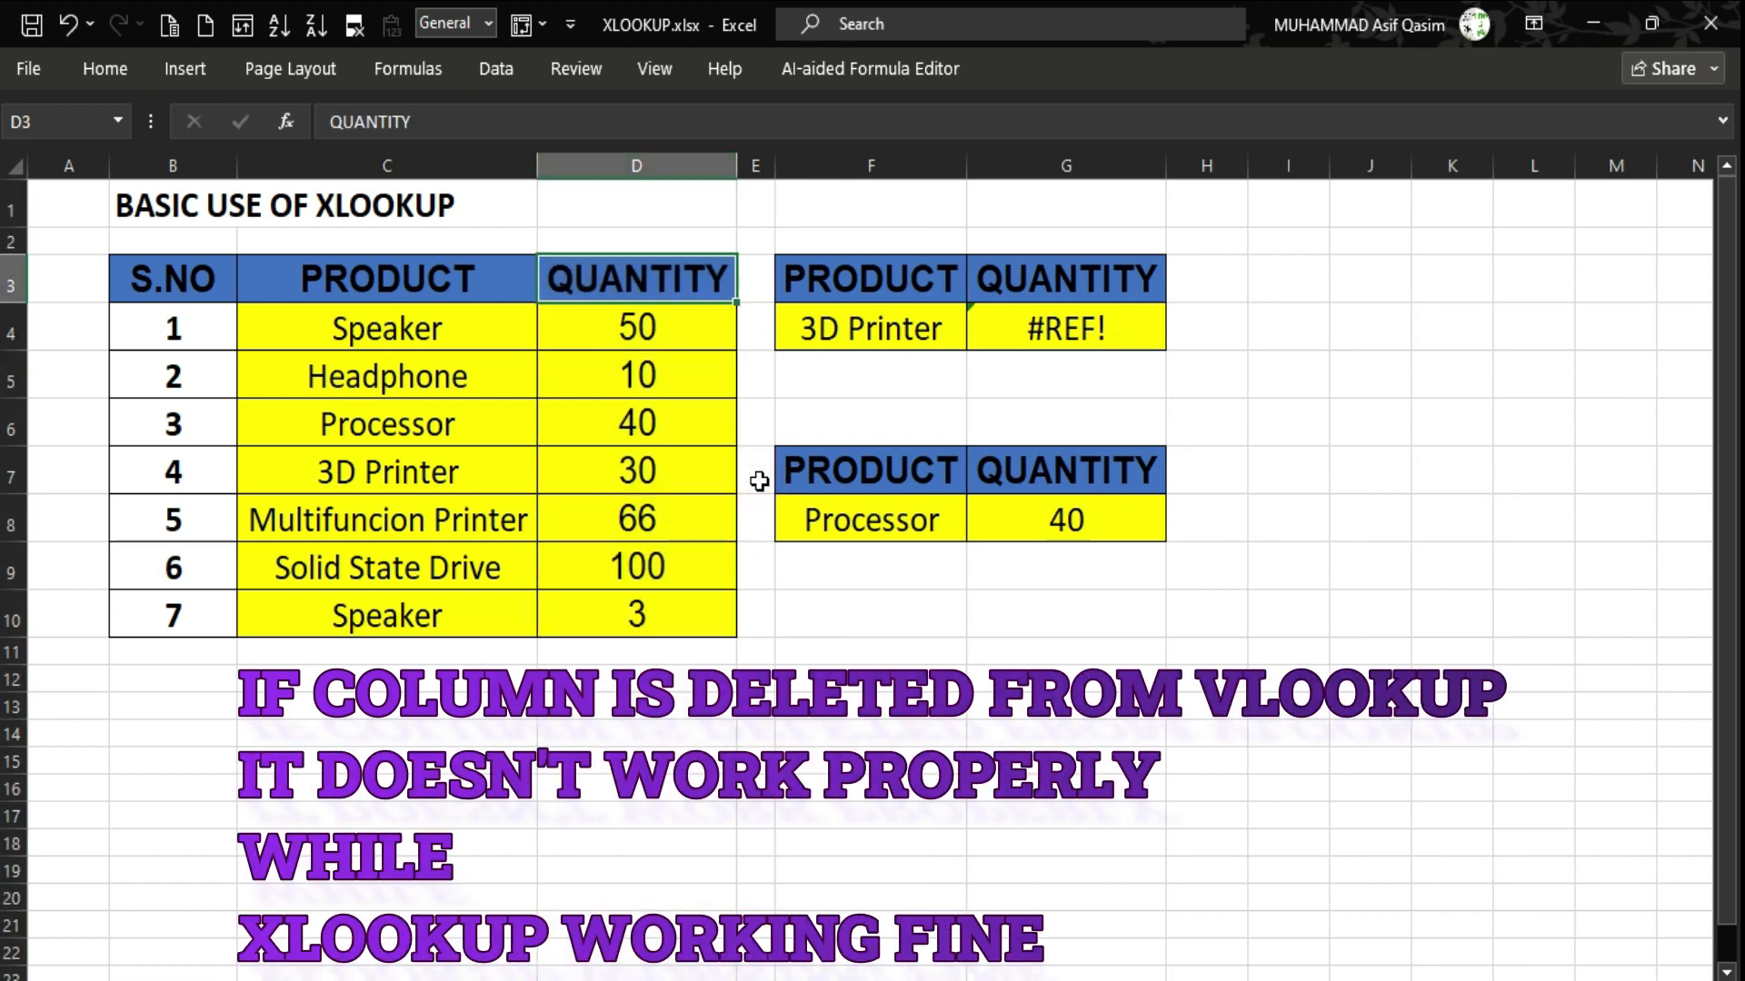
{"action": "key", "text": "Right"}
{"action": "key", "text": "Right"}
{"action": "key", "text": "Right"}
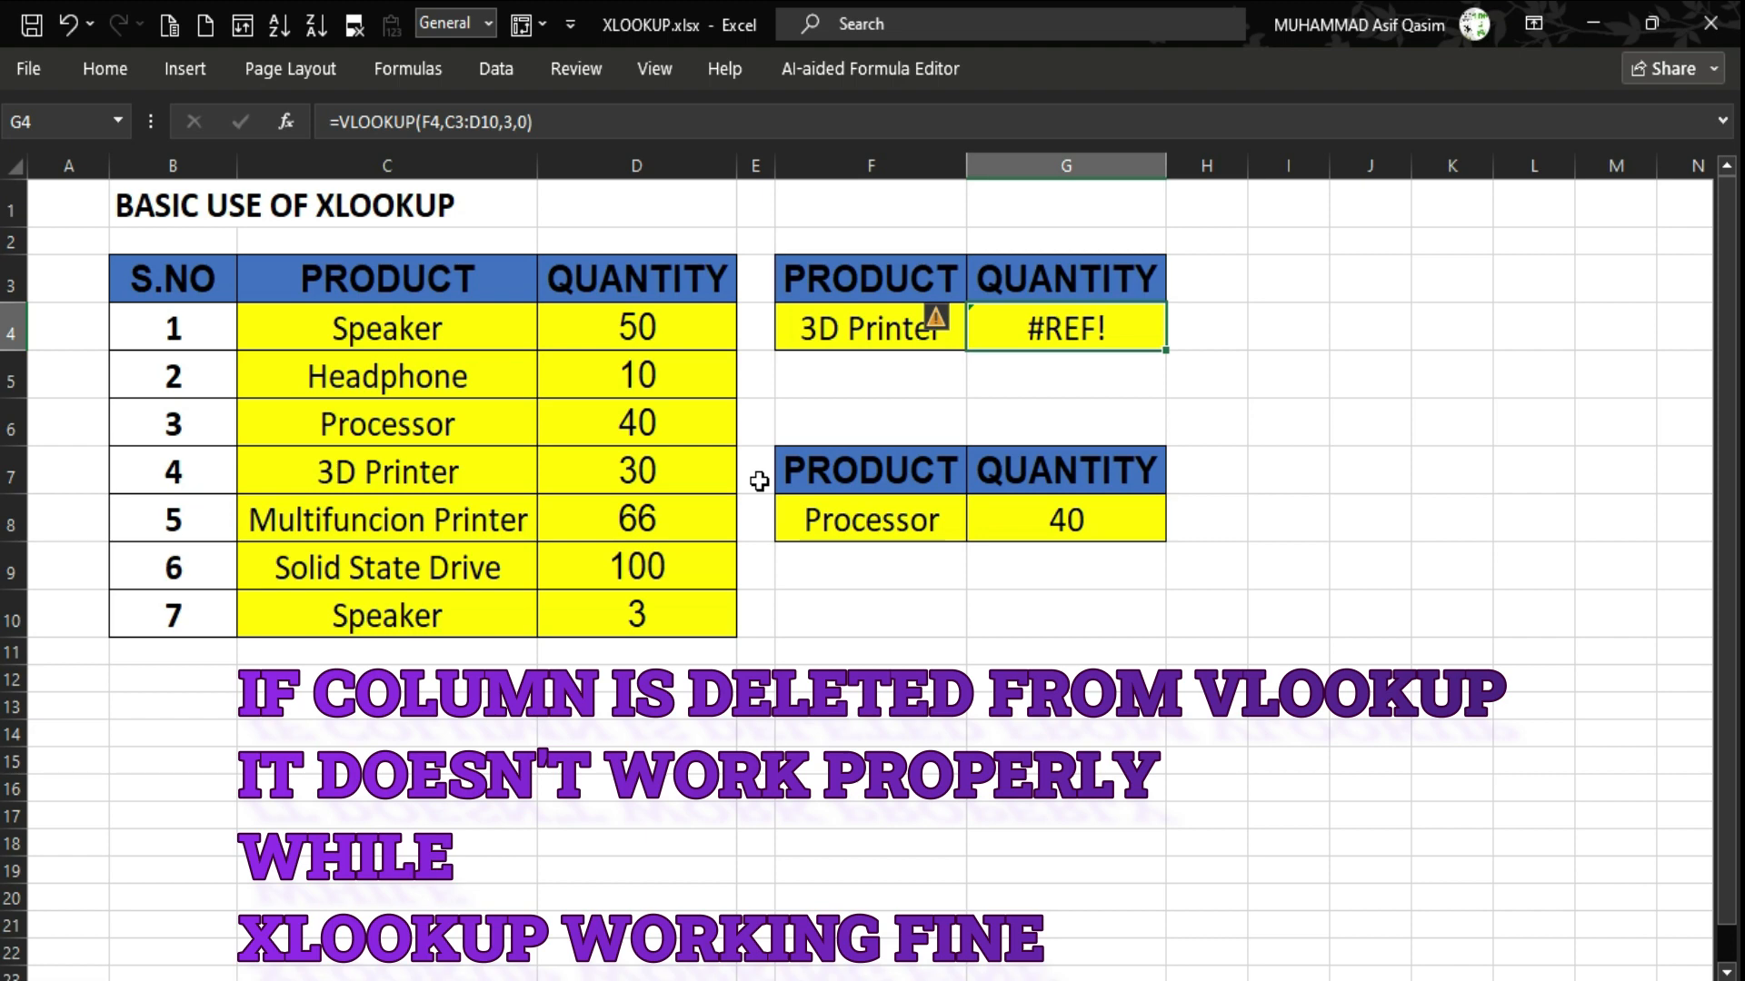
{"action": "key", "text": "Down"}
{"action": "key", "text": "Down"}
{"action": "key", "text": "Down"}
{"action": "key", "text": "Down"}
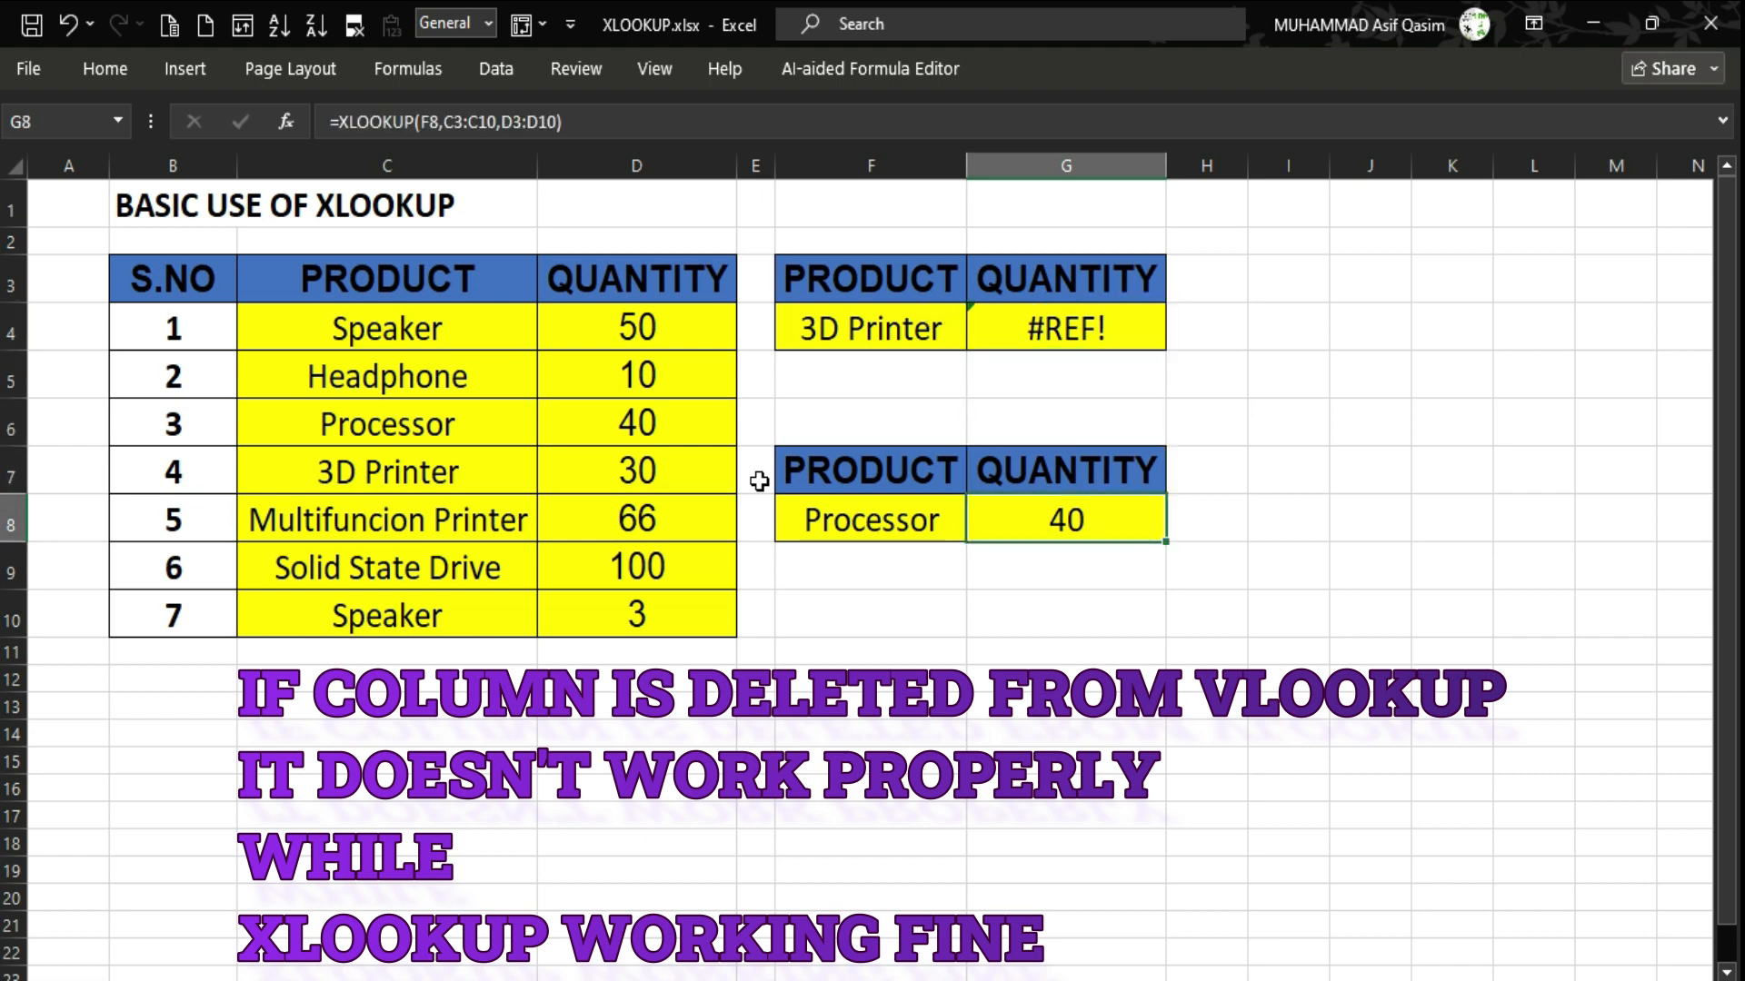
{"action": "key", "text": "Left"}
{"action": "key", "text": "Right"}
Copy Headphone from C5 into F8 so the XLOOKUP returns 10.
{"action": "key", "text": "Left"}
{"action": "key", "text": "Left"}
{"action": "key", "text": "Left"}
{"action": "key", "text": "Left"}
{"action": "key", "text": "Up"}
{"action": "key", "text": "Up"}
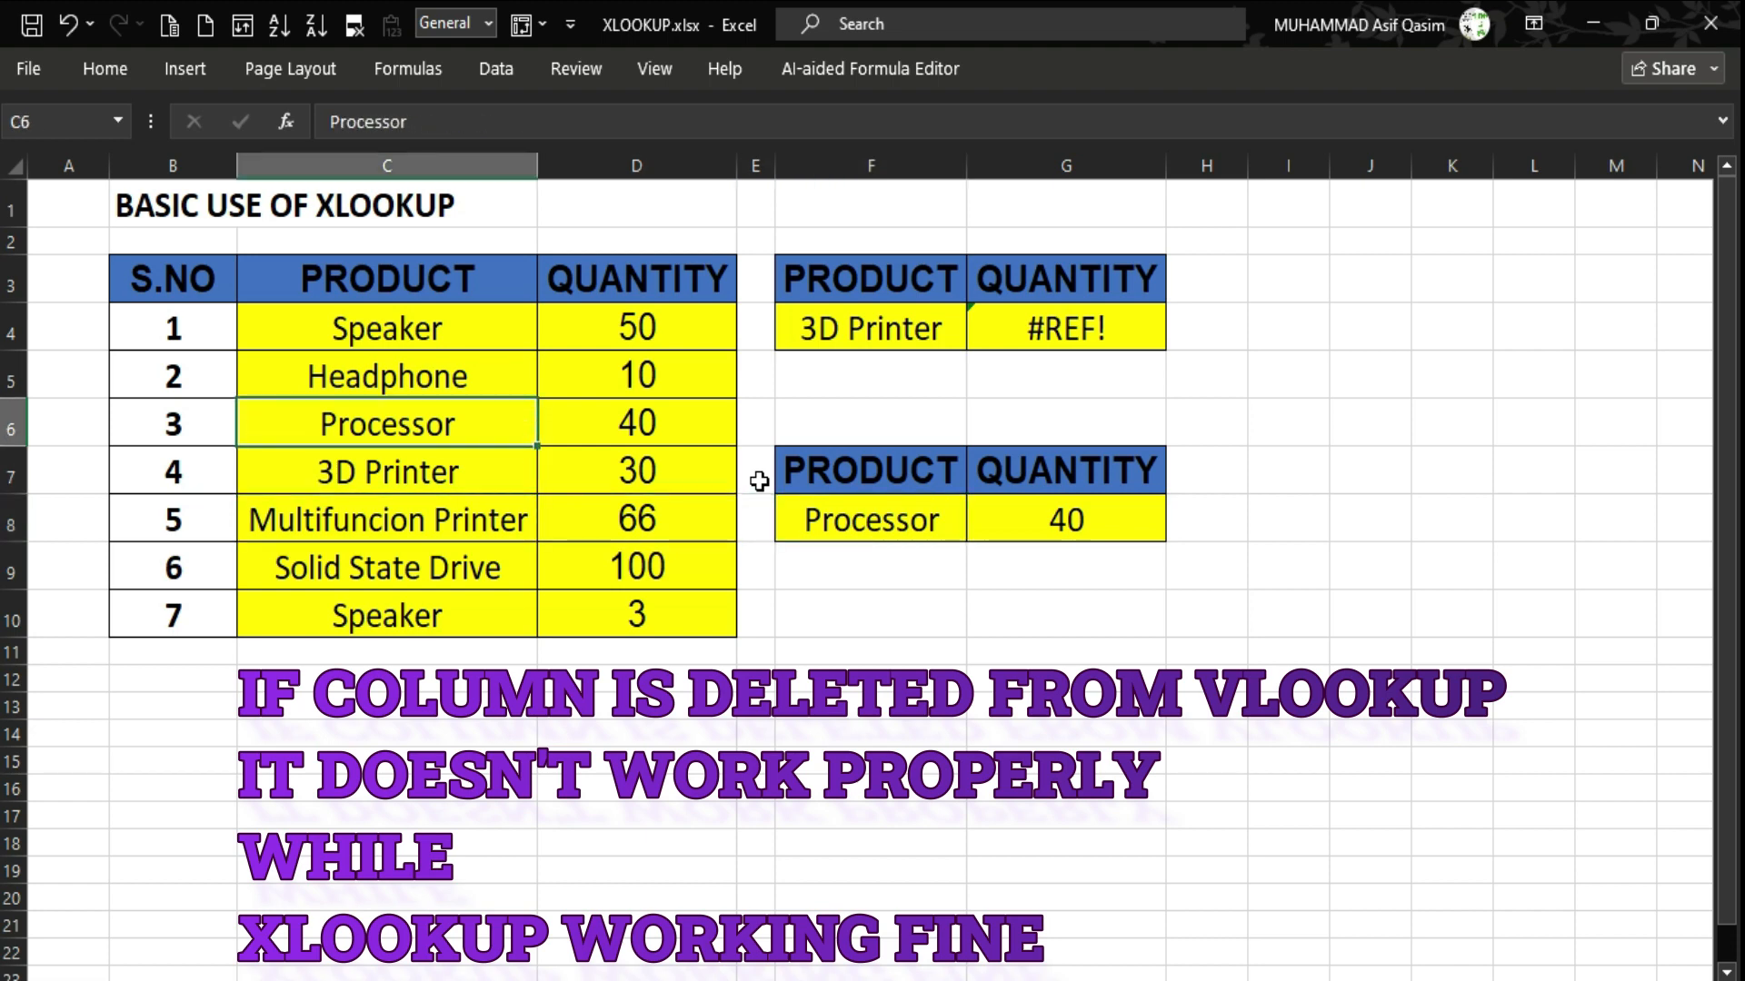
{"action": "key", "text": "Up"}
{"action": "key", "text": "ctrl+c"}
{"action": "key", "text": "Right"}
{"action": "key", "text": "Right"}
{"action": "key", "text": "Right"}
{"action": "key", "text": "Down"}
{"action": "key", "text": "Down"}
{"action": "key", "text": "Down"}
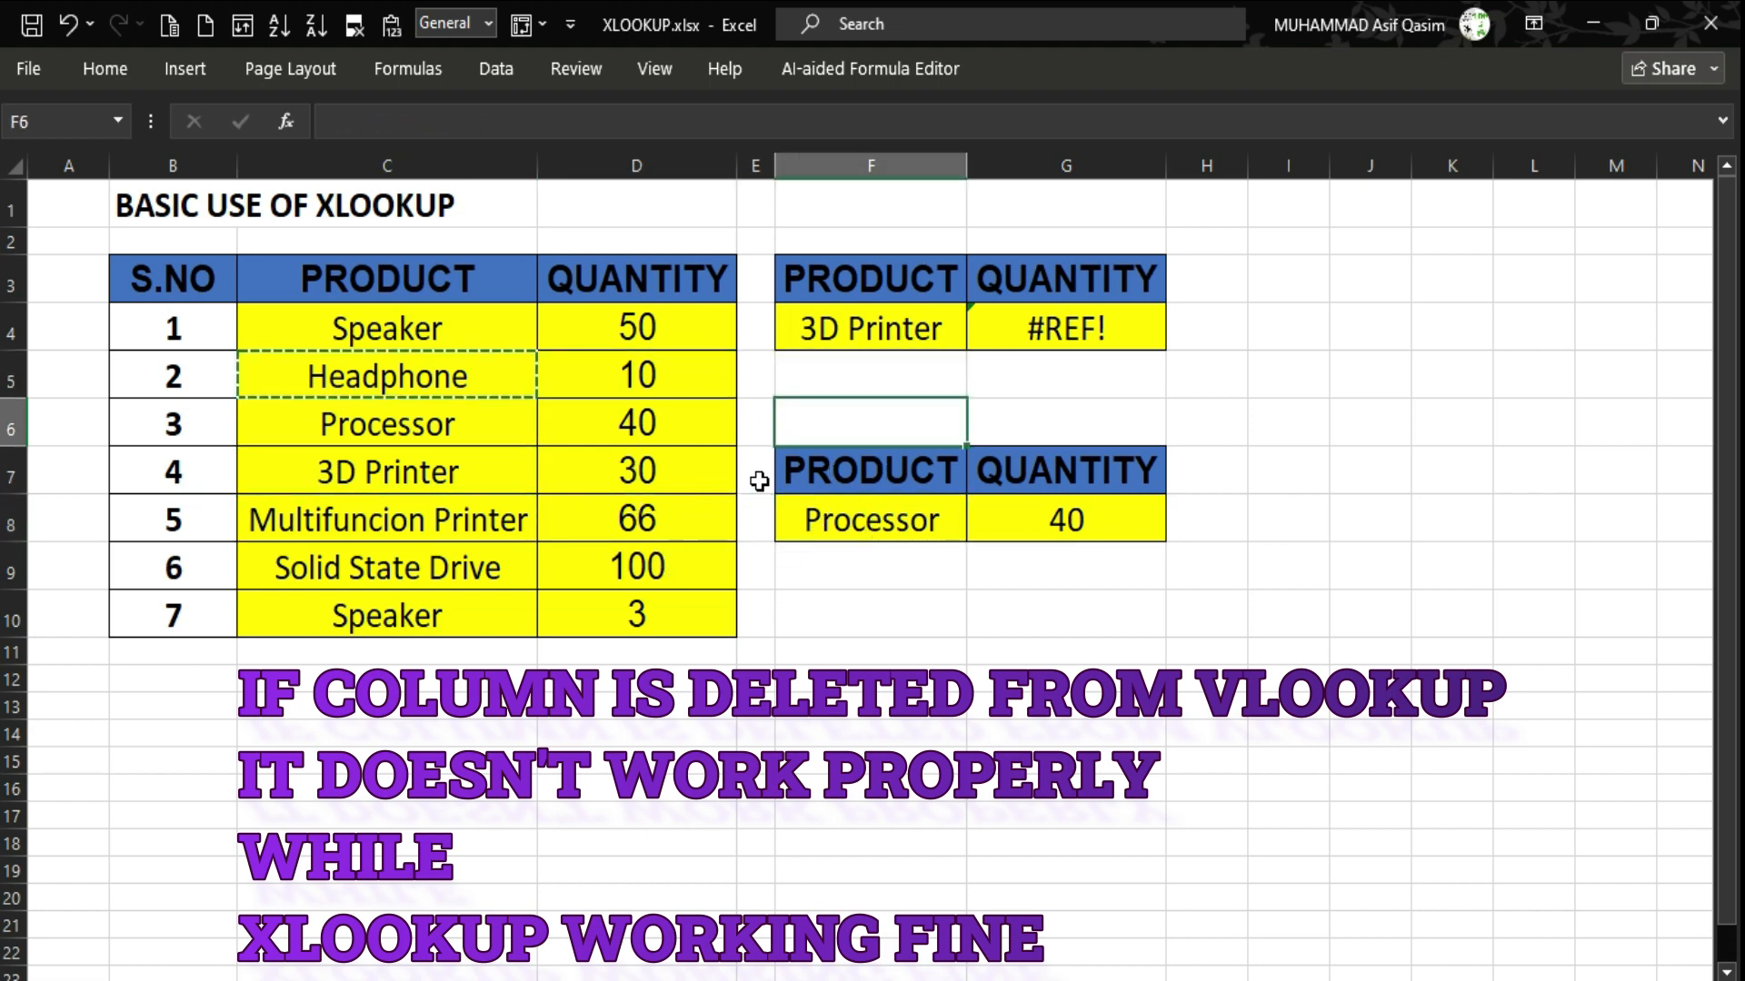
{"action": "key", "text": "ctrl+v"}
Paste Headphone into F4 too, leaving the VLOOKUP in G4 showing #REF!
{"action": "key", "text": "Left"}
{"action": "key", "text": "Left"}
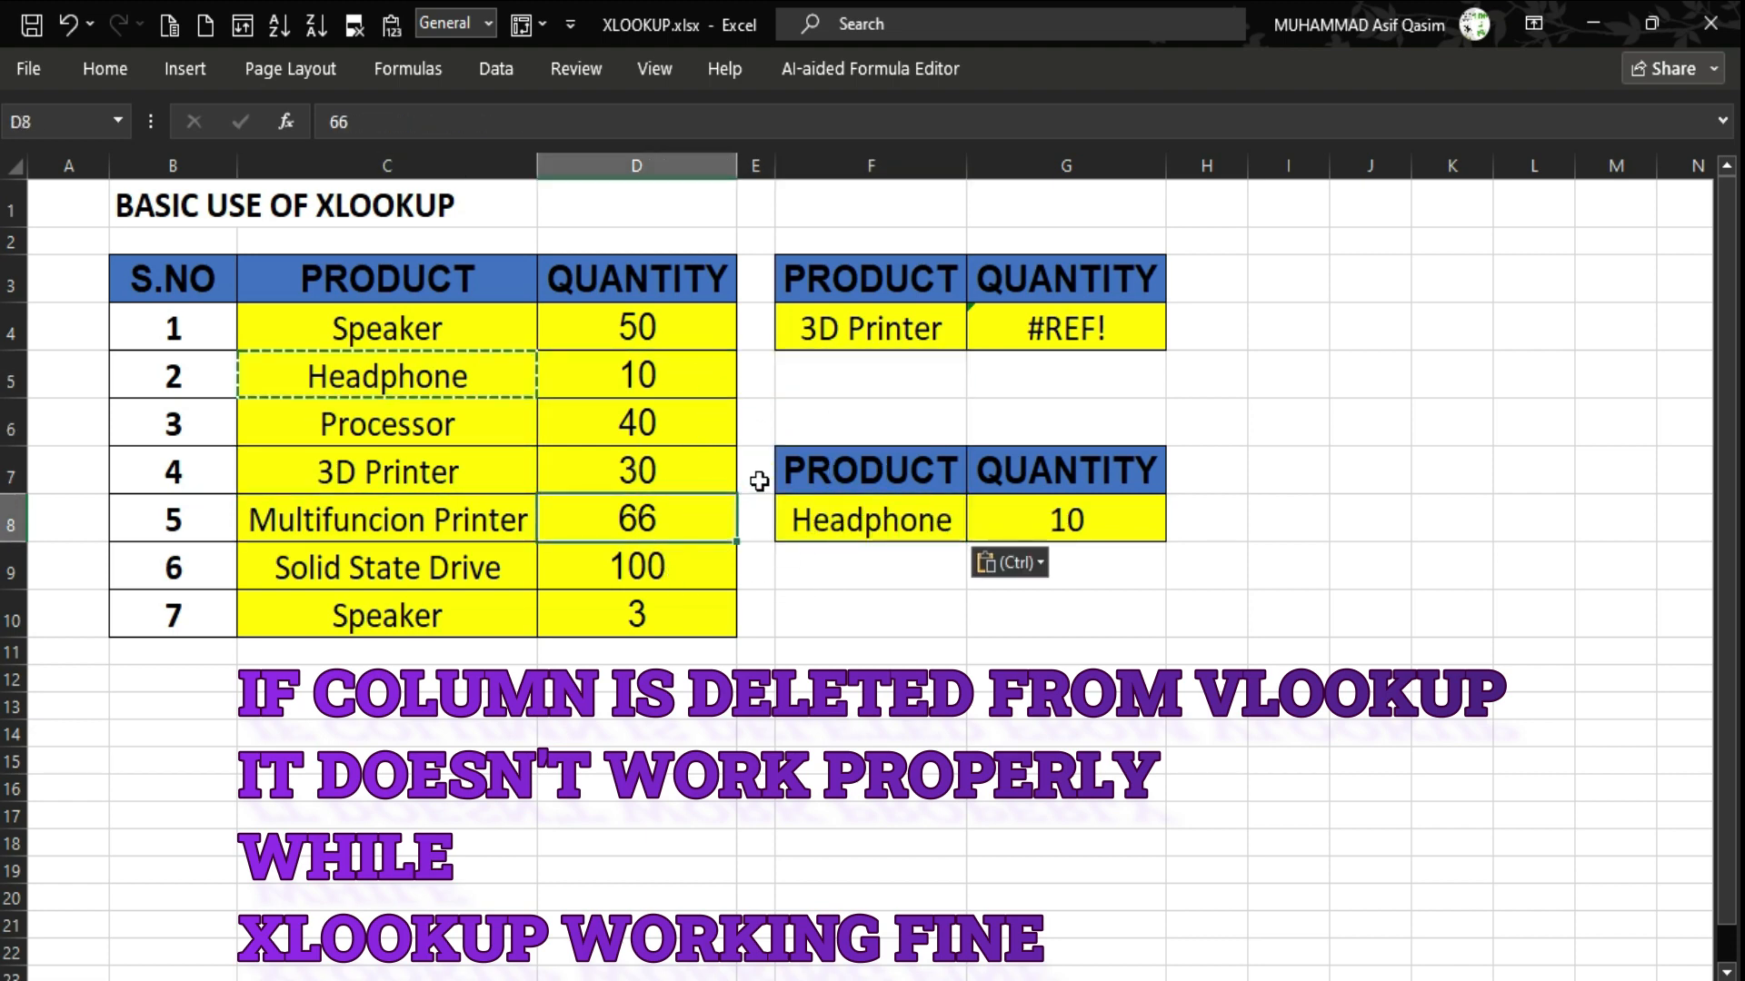
{"action": "key", "text": "Up"}
{"action": "key", "text": "Up"}
{"action": "key", "text": "Up"}
{"action": "key", "text": "Up"}
{"action": "key", "text": "Left"}
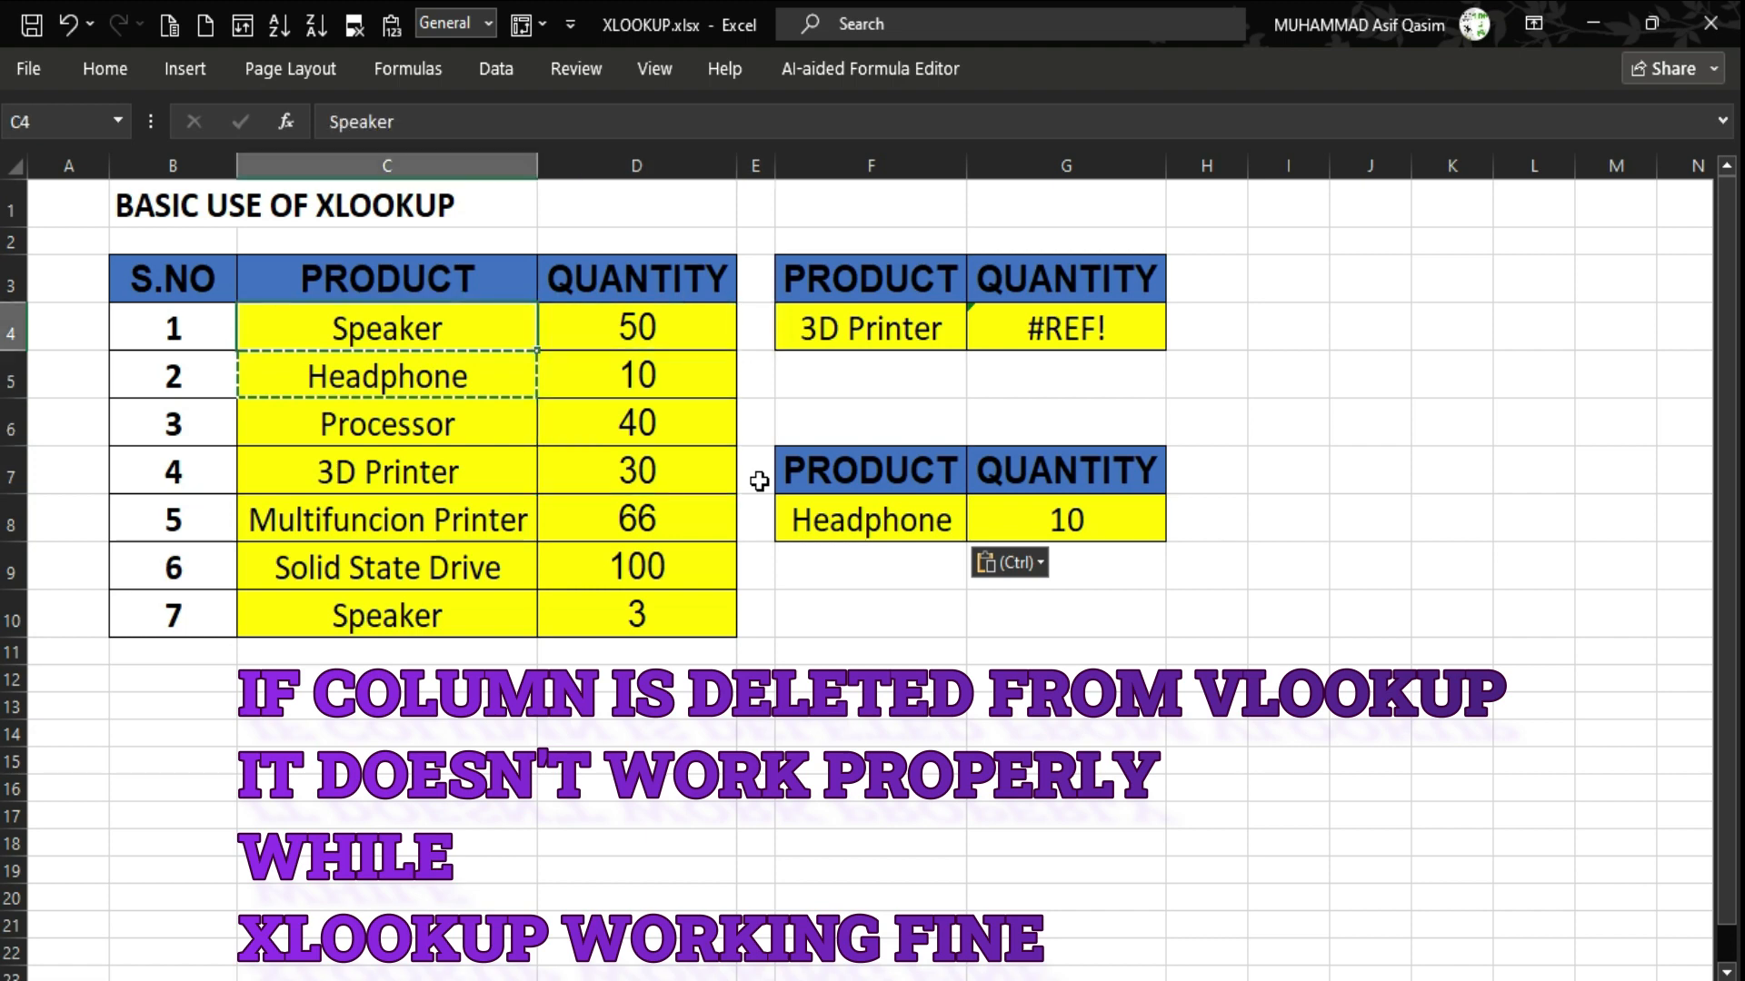
{"action": "key", "text": "Down"}
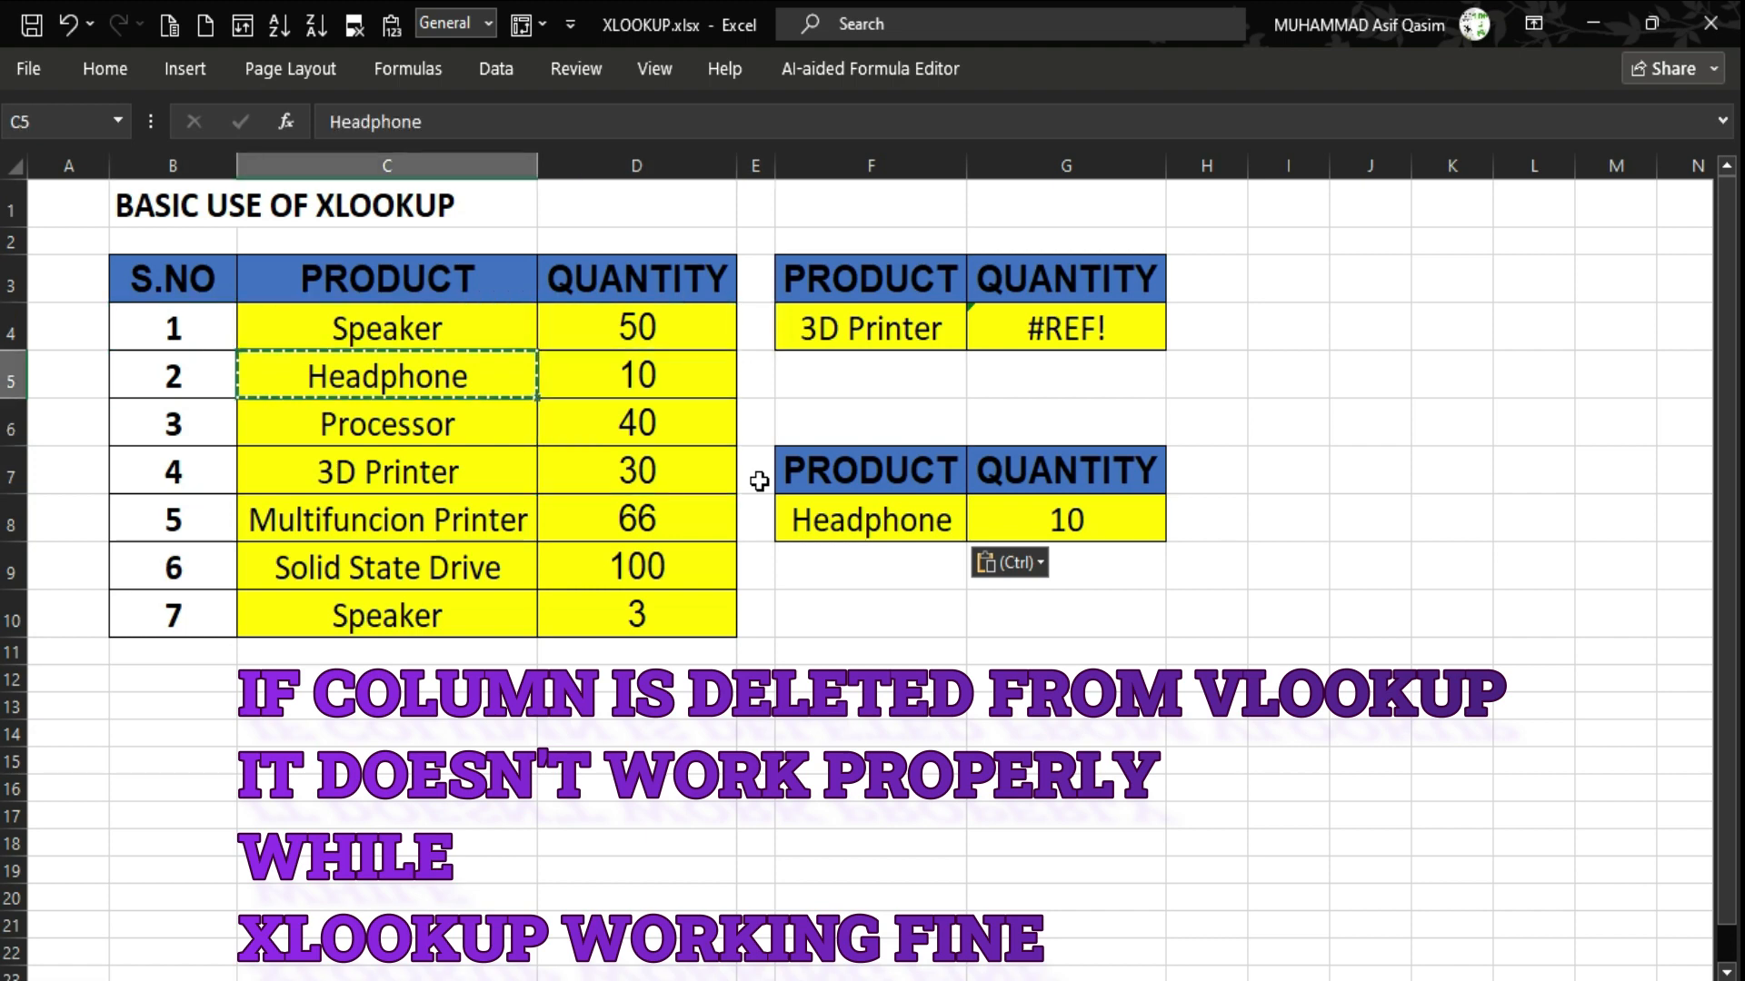
{"action": "key", "text": "Right"}
{"action": "key", "text": "Right"}
{"action": "key", "text": "Right"}
{"action": "key", "text": "Up"}
{"action": "key", "text": "ctrl+v"}
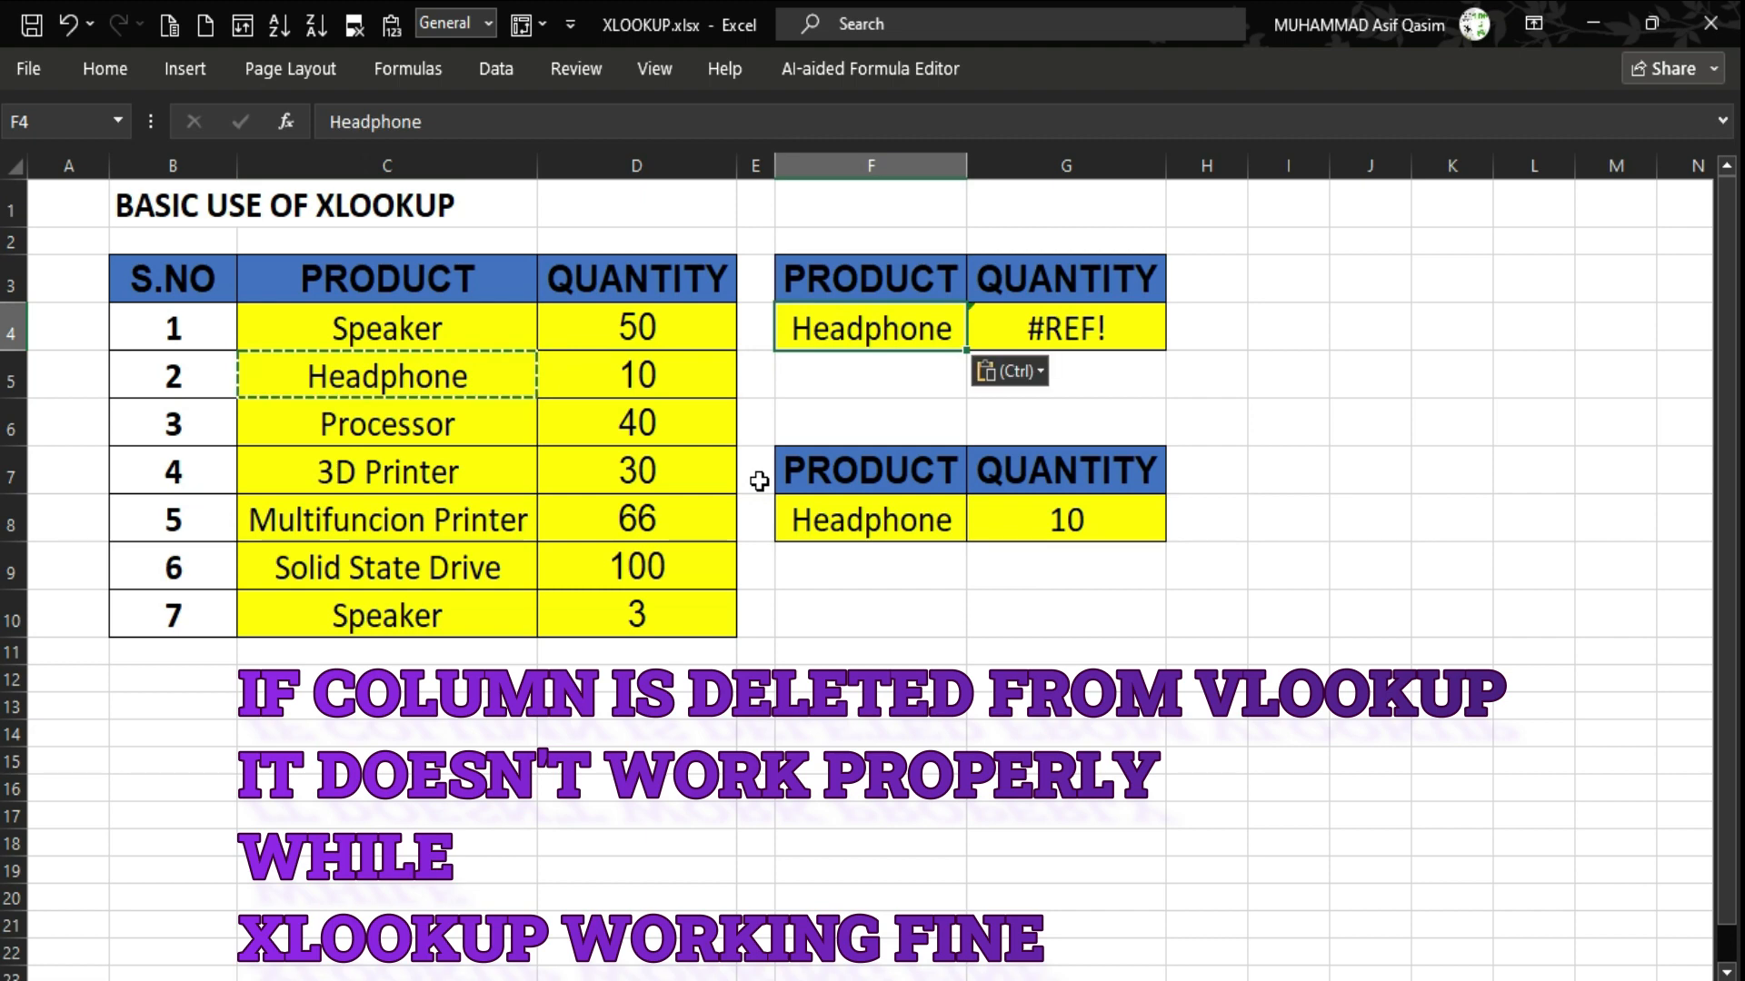
{"action": "key", "text": "Right"}
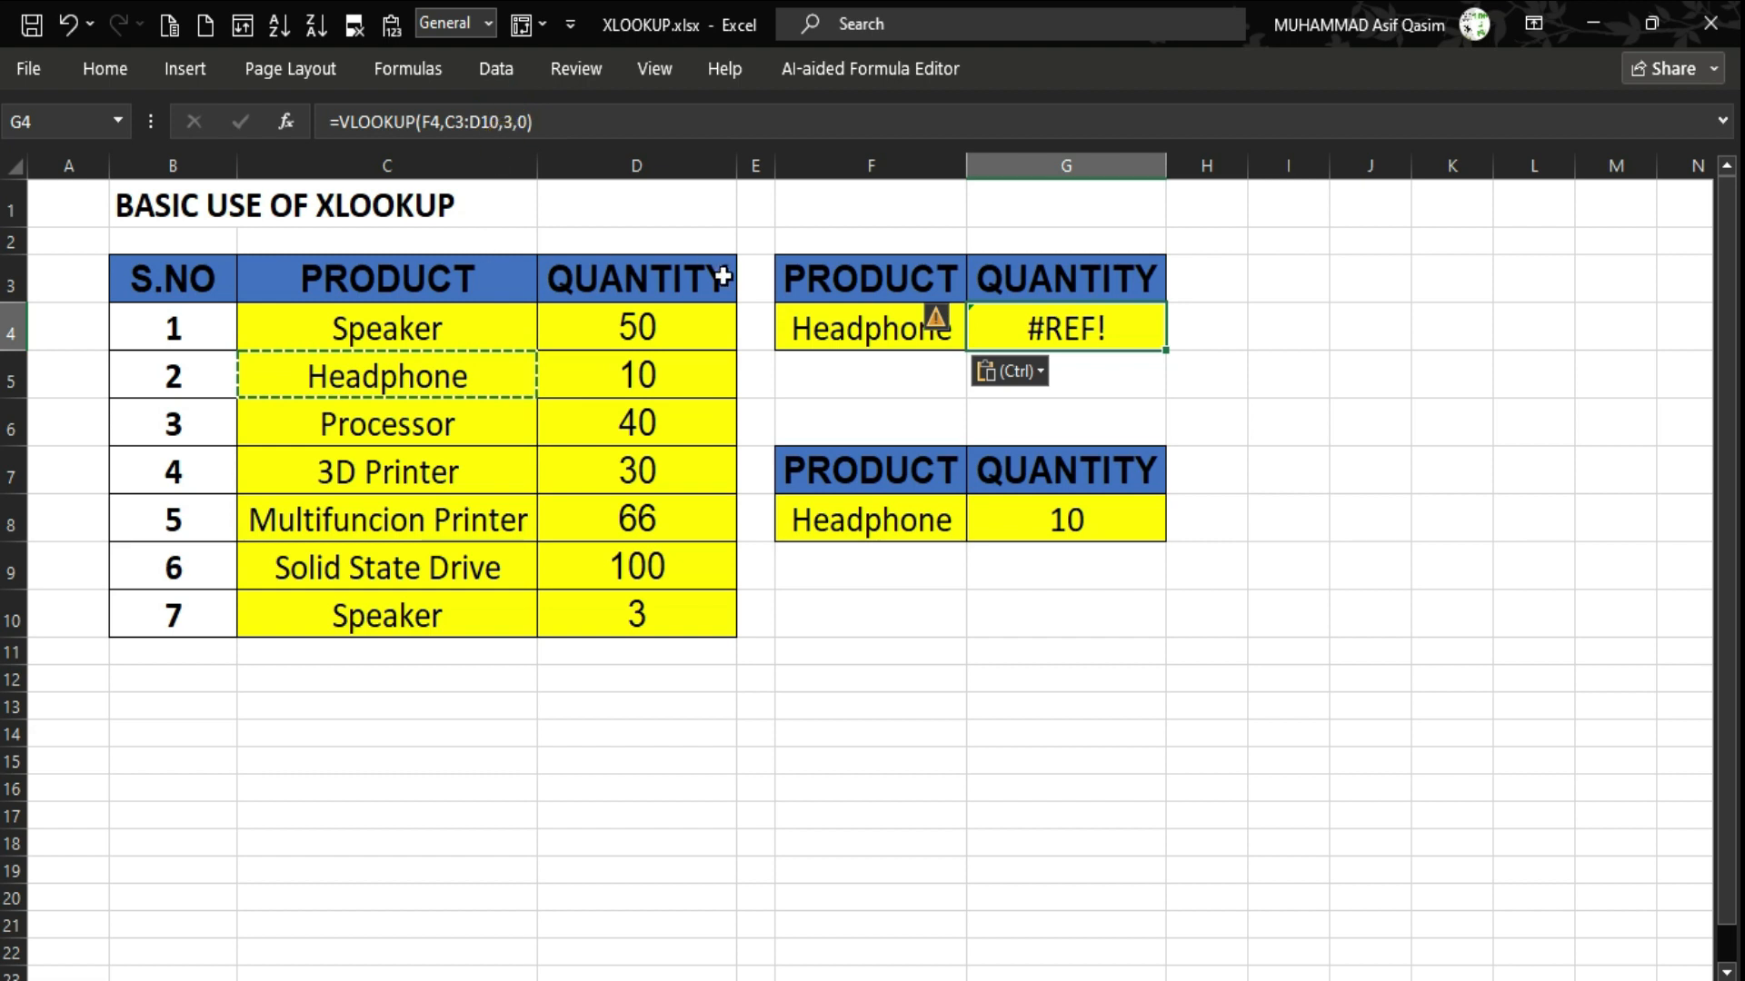
Change the VLOOKUP column index in G4 from 3 to 2 so it returns 10.
{"action": "left_click", "coordinate": [514, 119]}
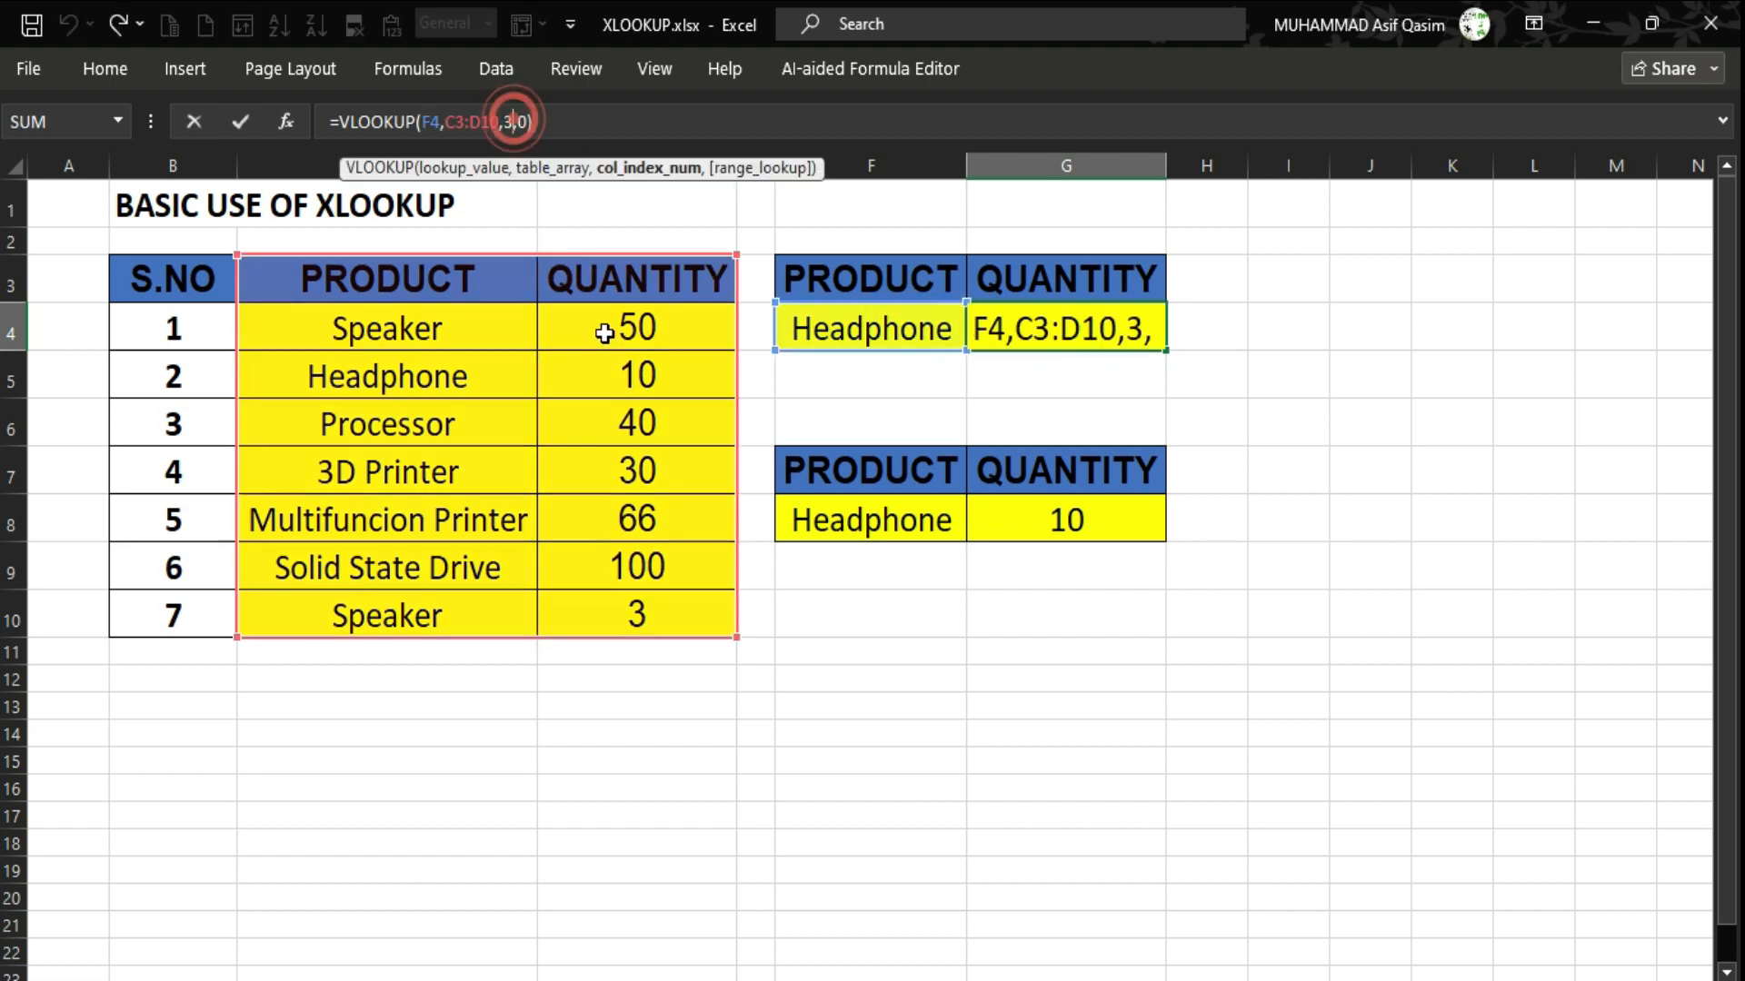
{"action": "key", "text": "BackSpace"}
{"action": "type", "text": "2"}
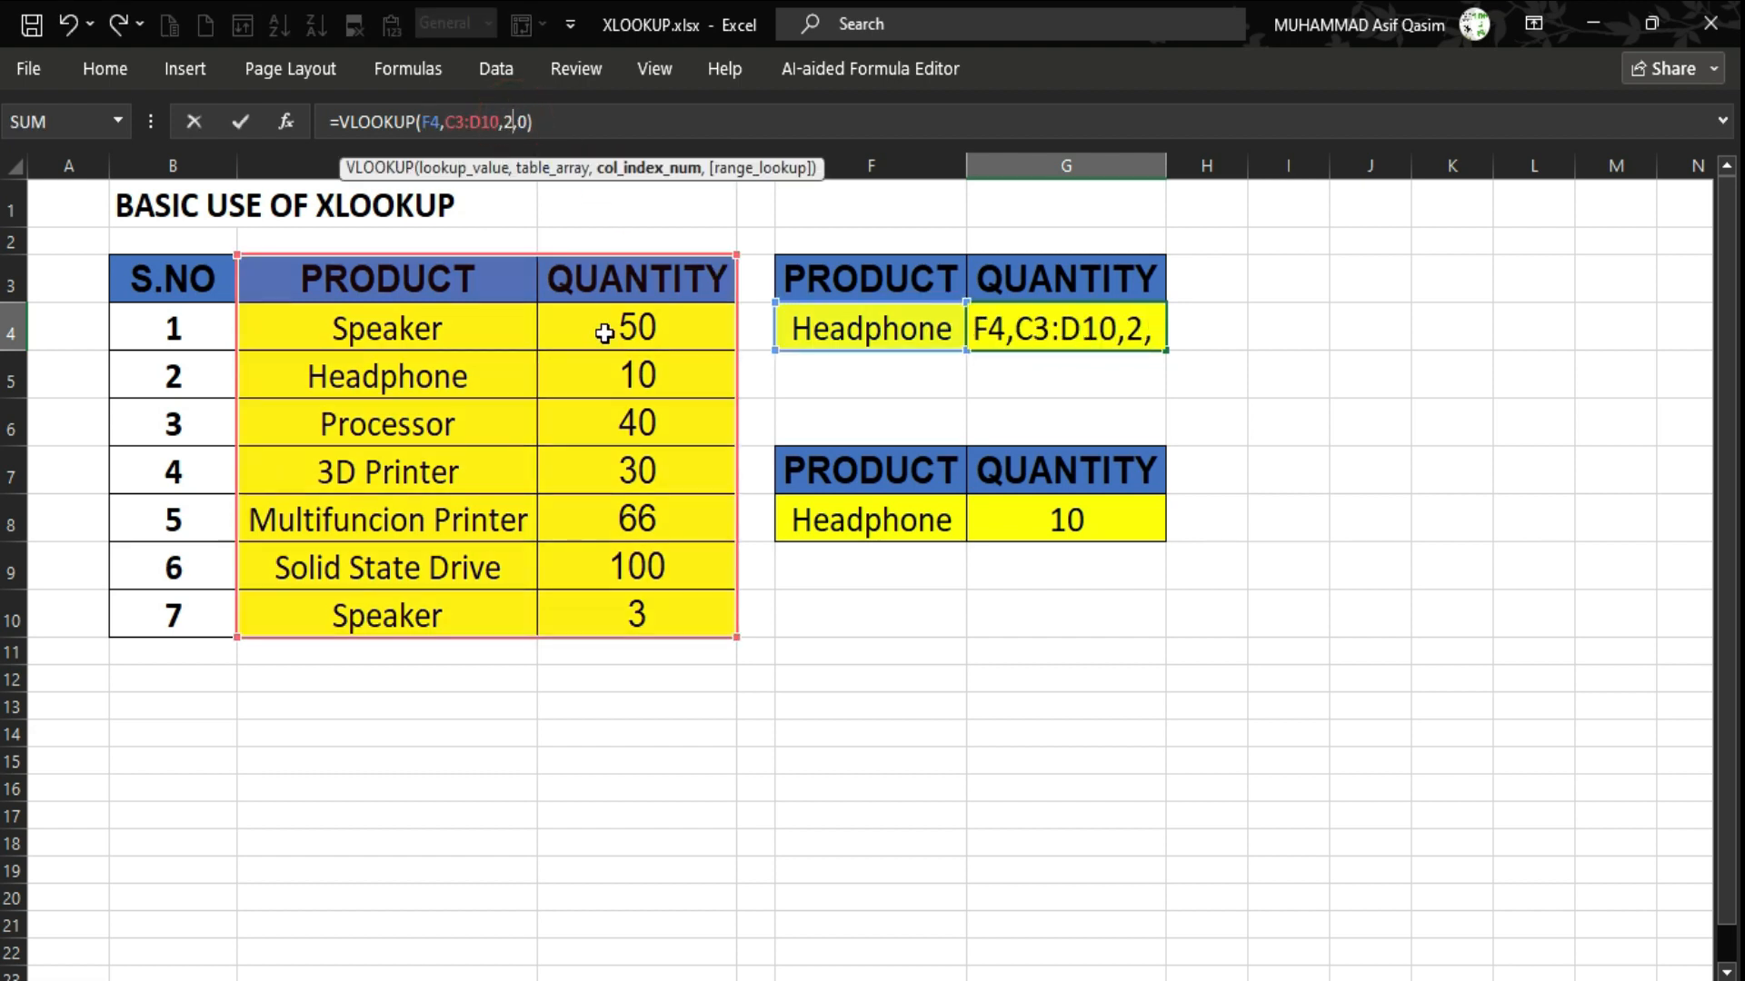
{"action": "key", "text": "Return"}
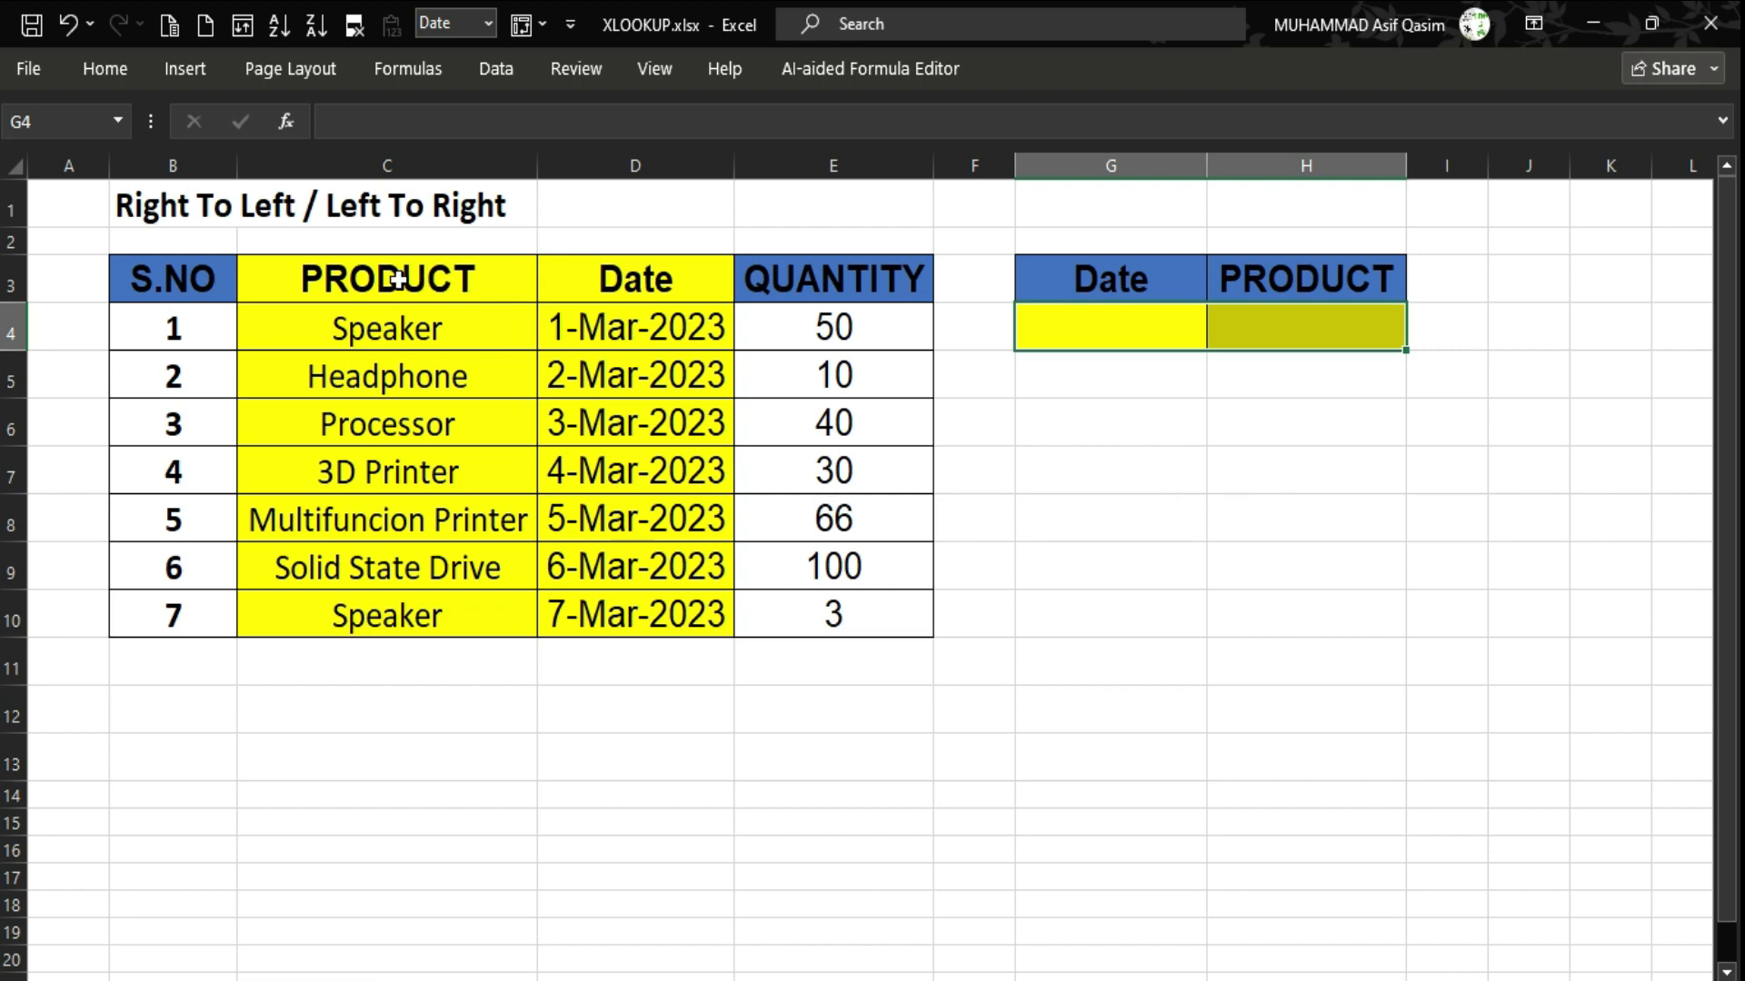
{"action": "left_click_drag", "start_coordinate": [397, 280], "coordinate": [815, 294]}
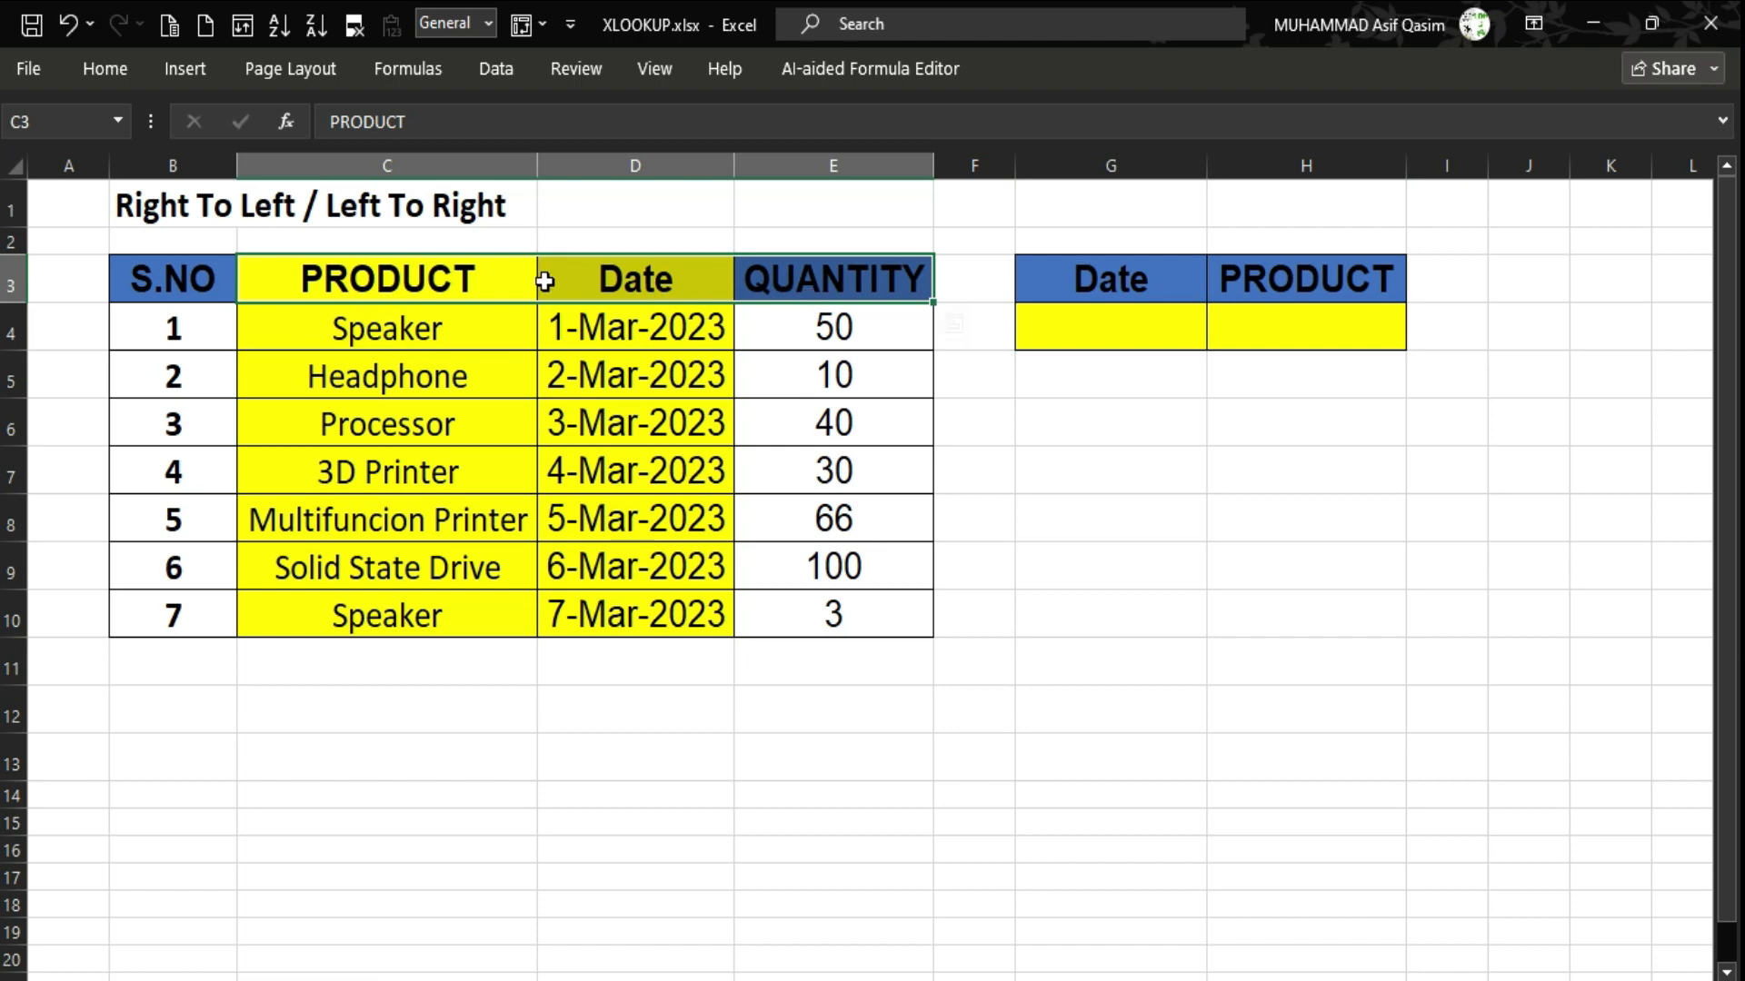
{"action": "left_click_drag", "start_coordinate": [544, 281], "coordinate": [485, 570]}
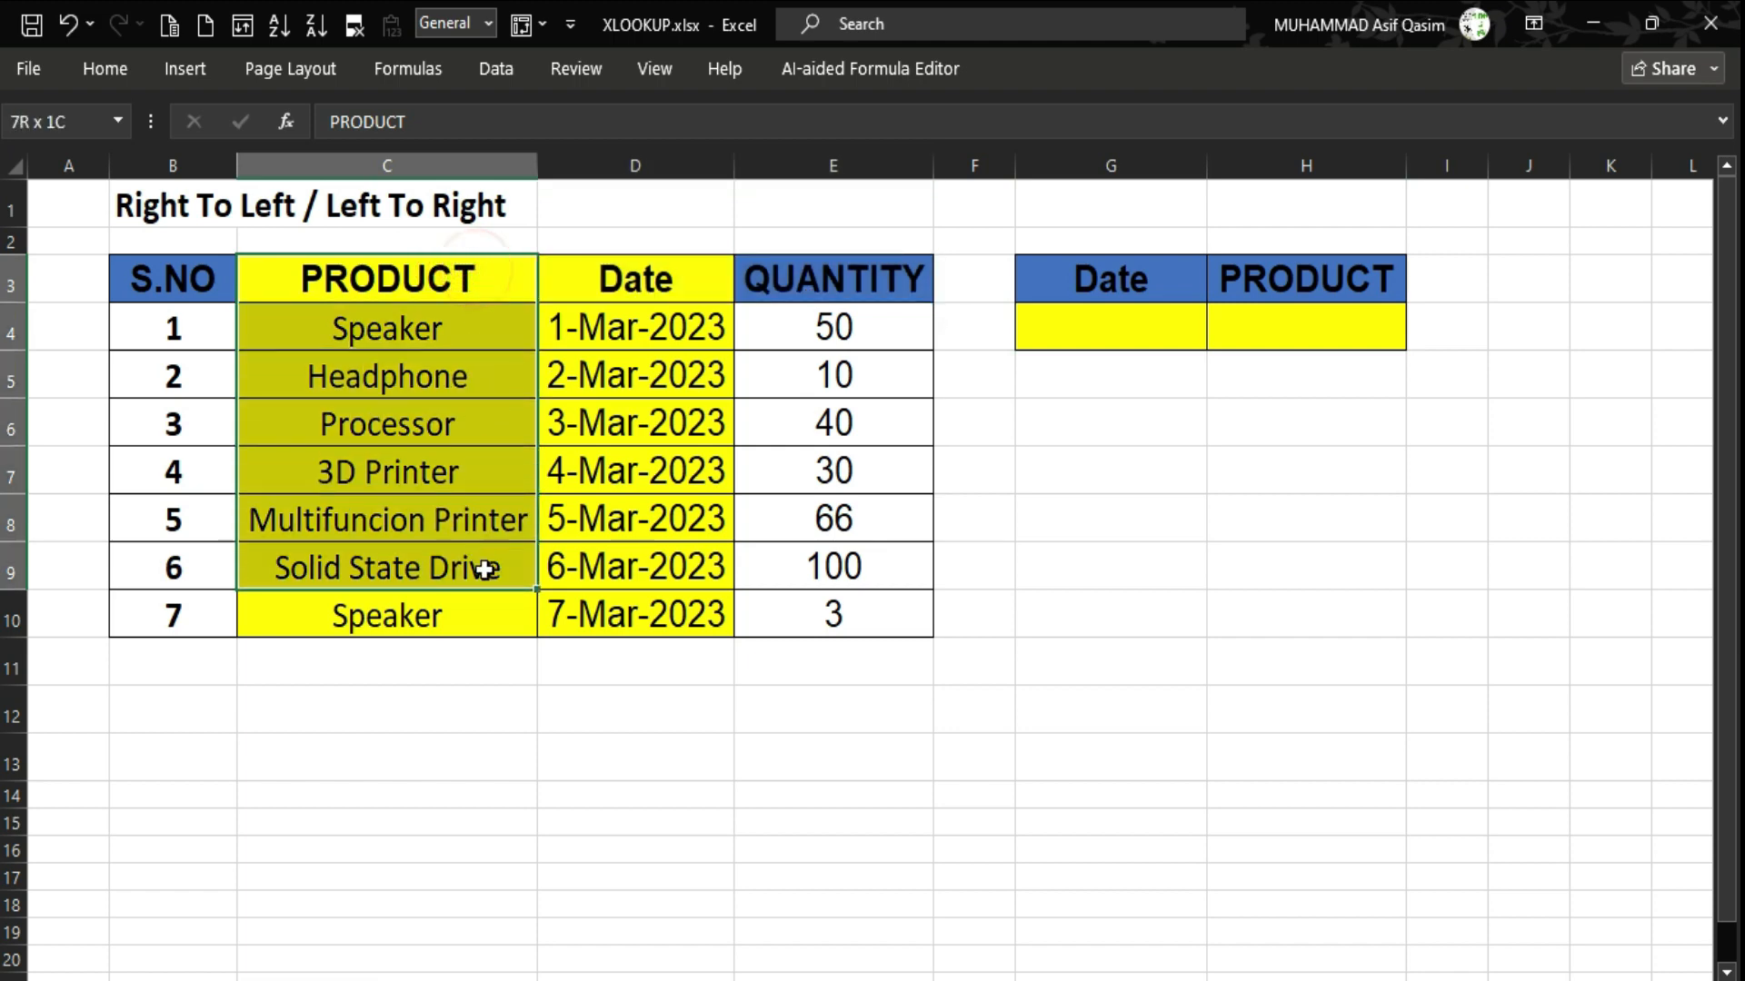
{"action": "left_click_drag", "start_coordinate": [807, 281], "coordinate": [815, 610]}
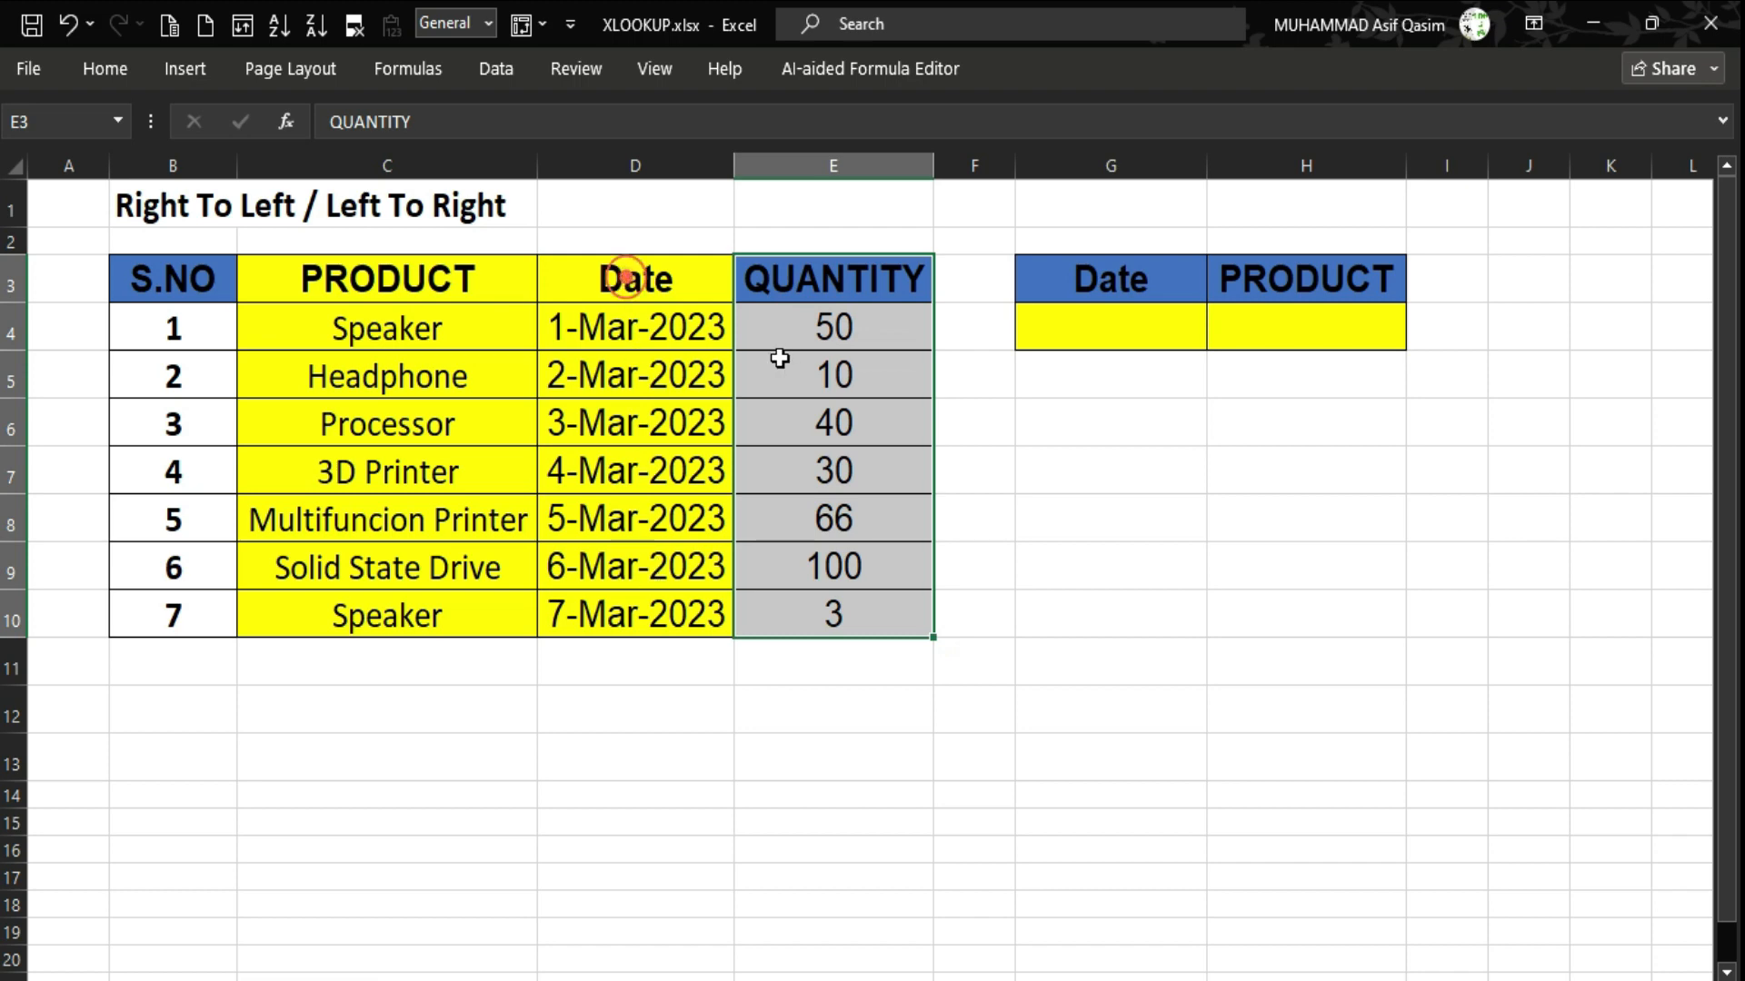
{"action": "left_click", "coordinate": [843, 262]}
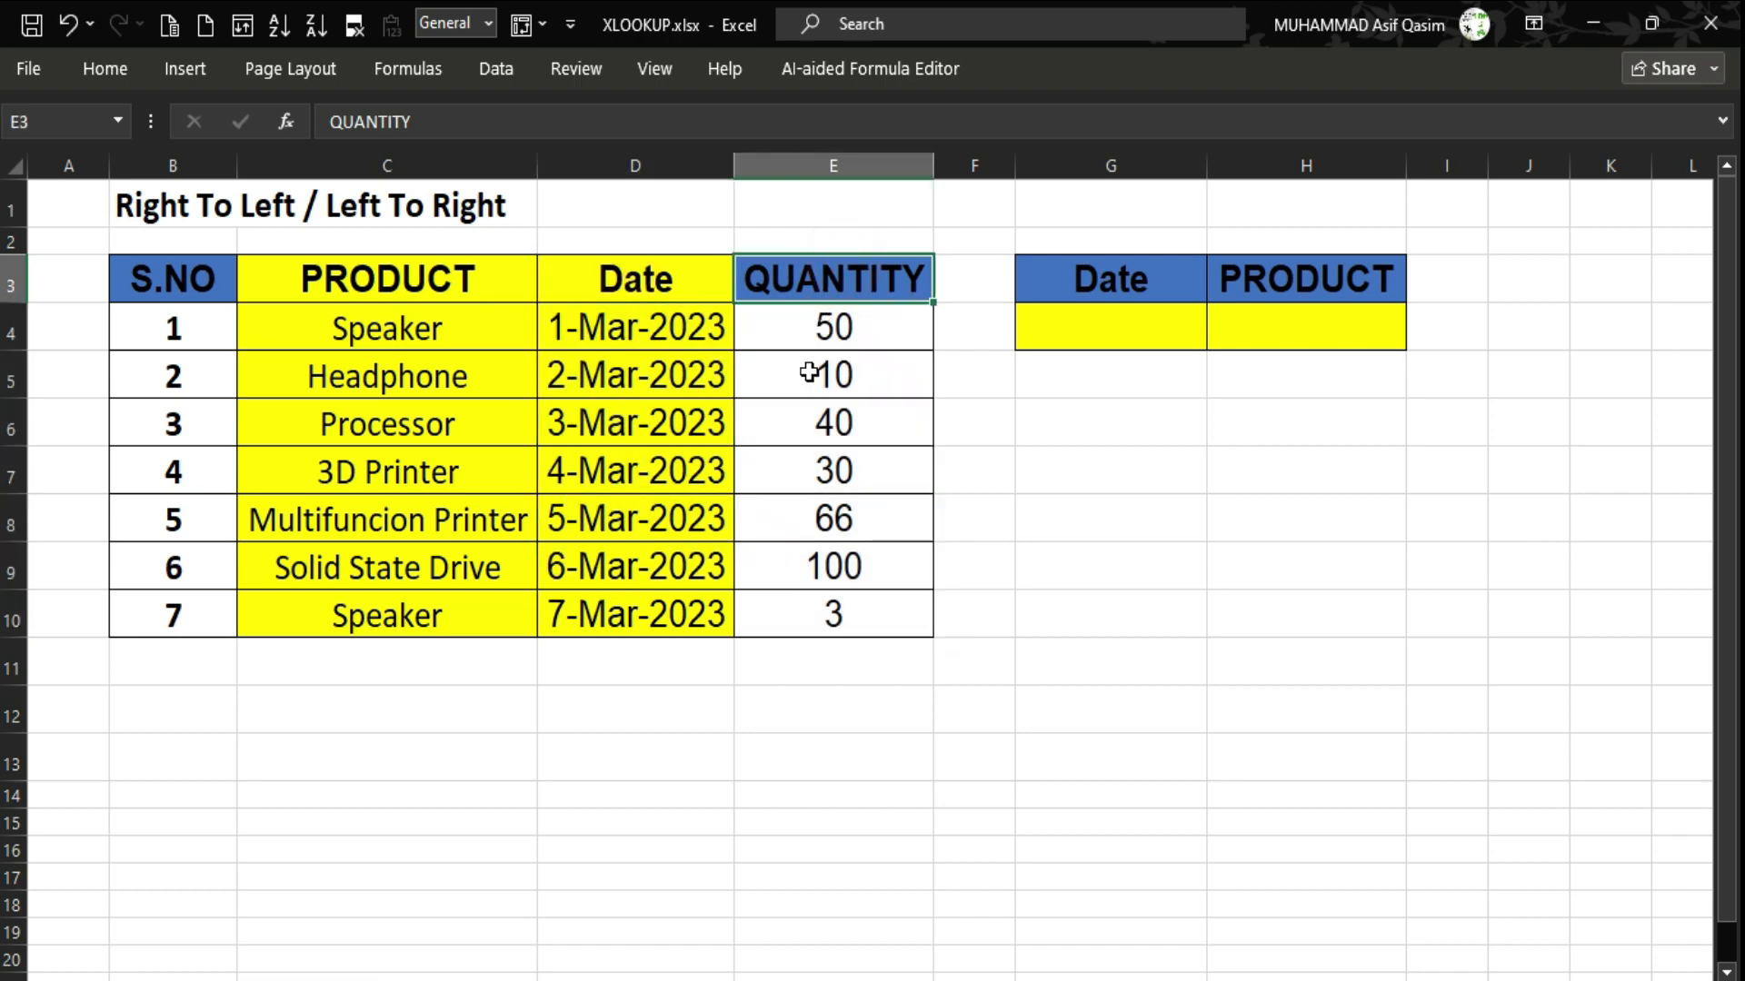
{"action": "left_click", "coordinate": [804, 425]}
{"action": "left_click", "coordinate": [844, 277]}
{"action": "left_click_drag", "start_coordinate": [841, 277], "coordinate": [833, 613]}
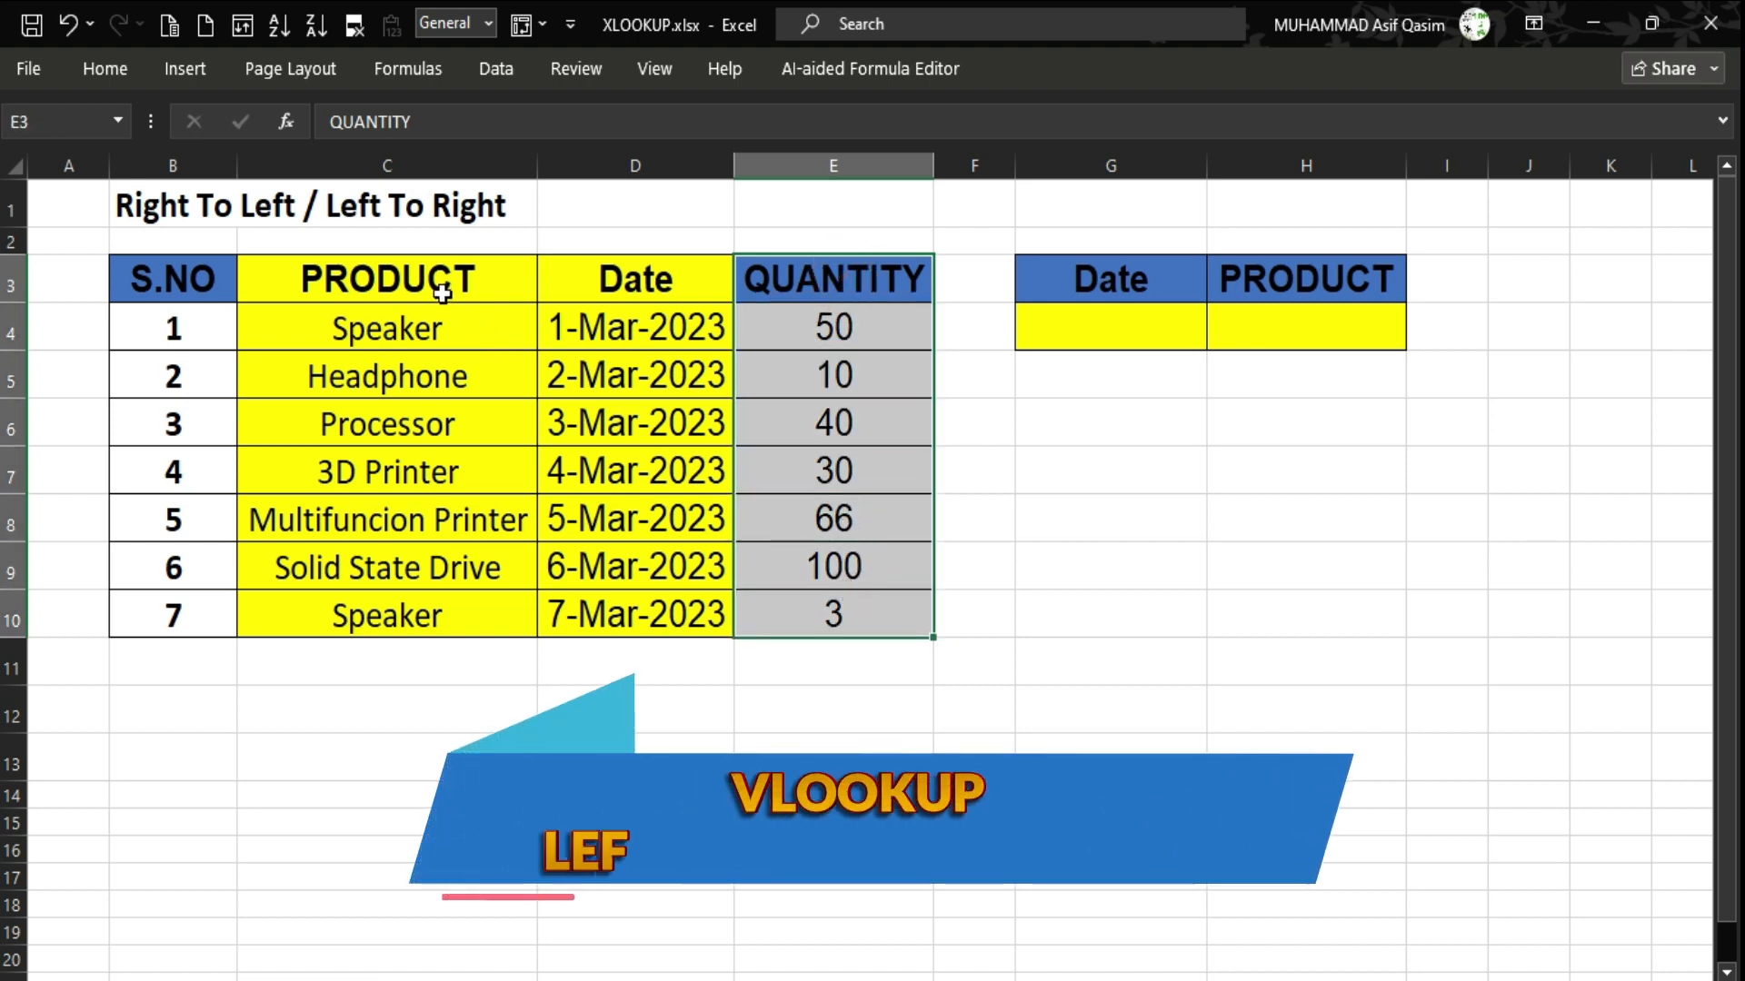
{"action": "left_click_drag", "start_coordinate": [442, 293], "coordinate": [435, 513]}
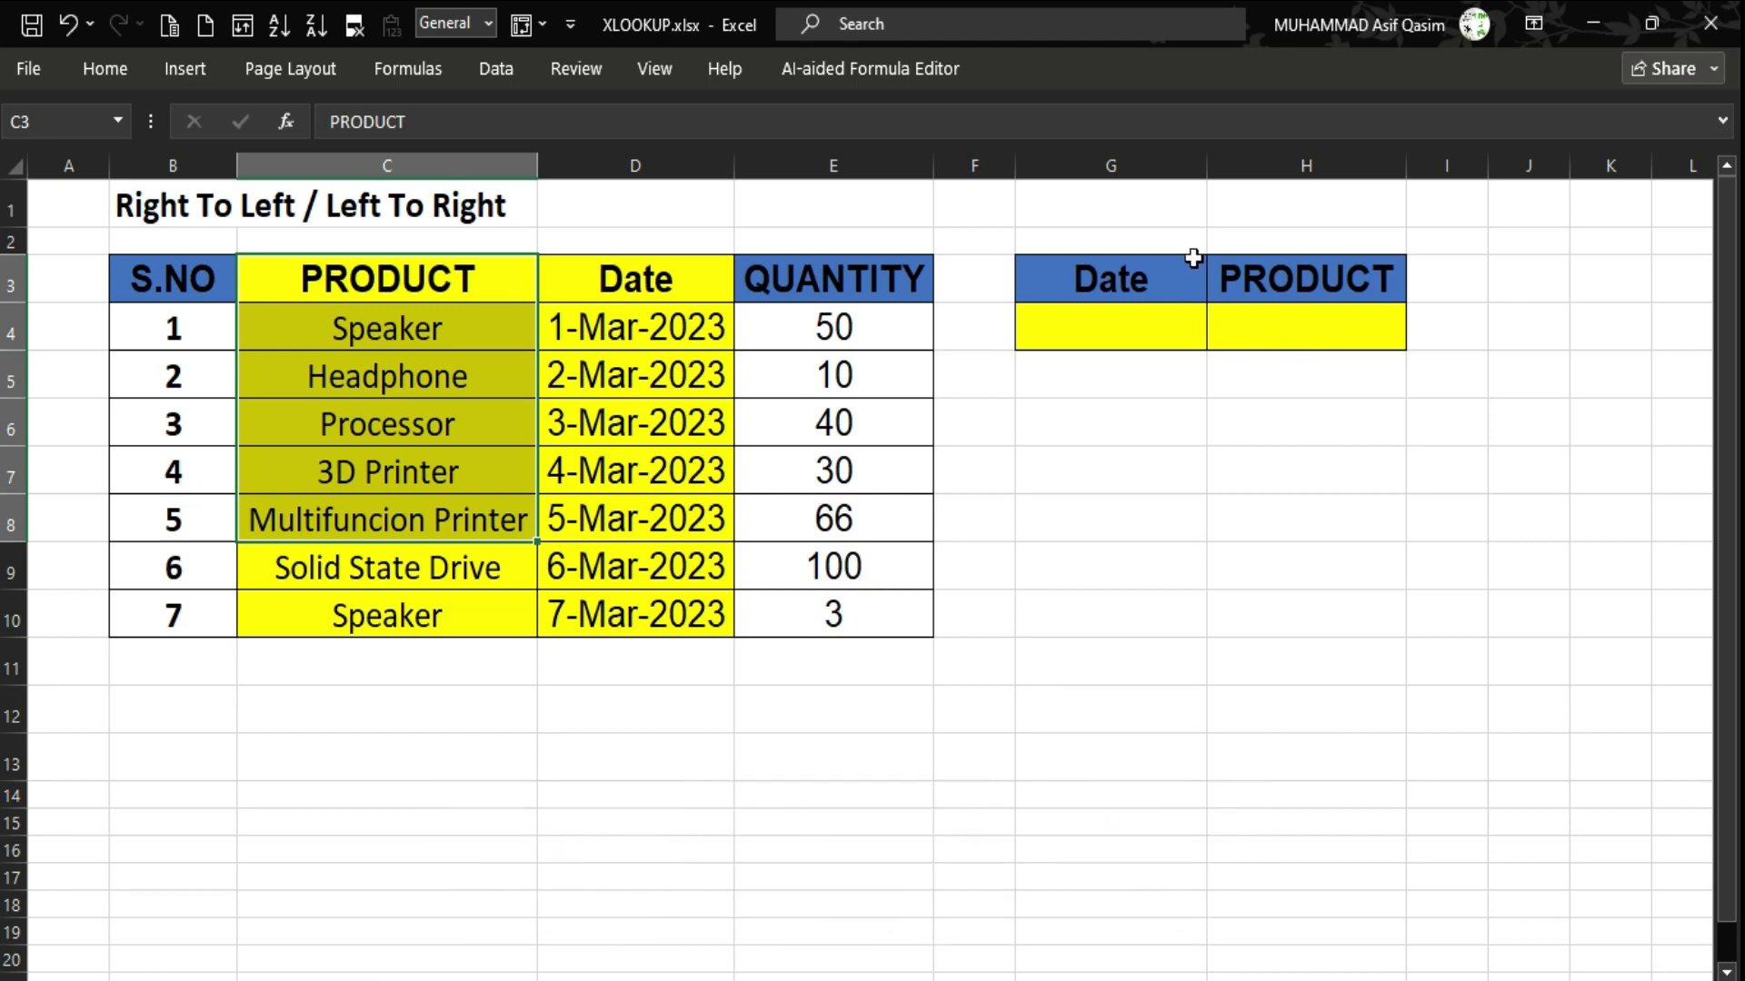
{"action": "left_click", "coordinate": [1136, 320]}
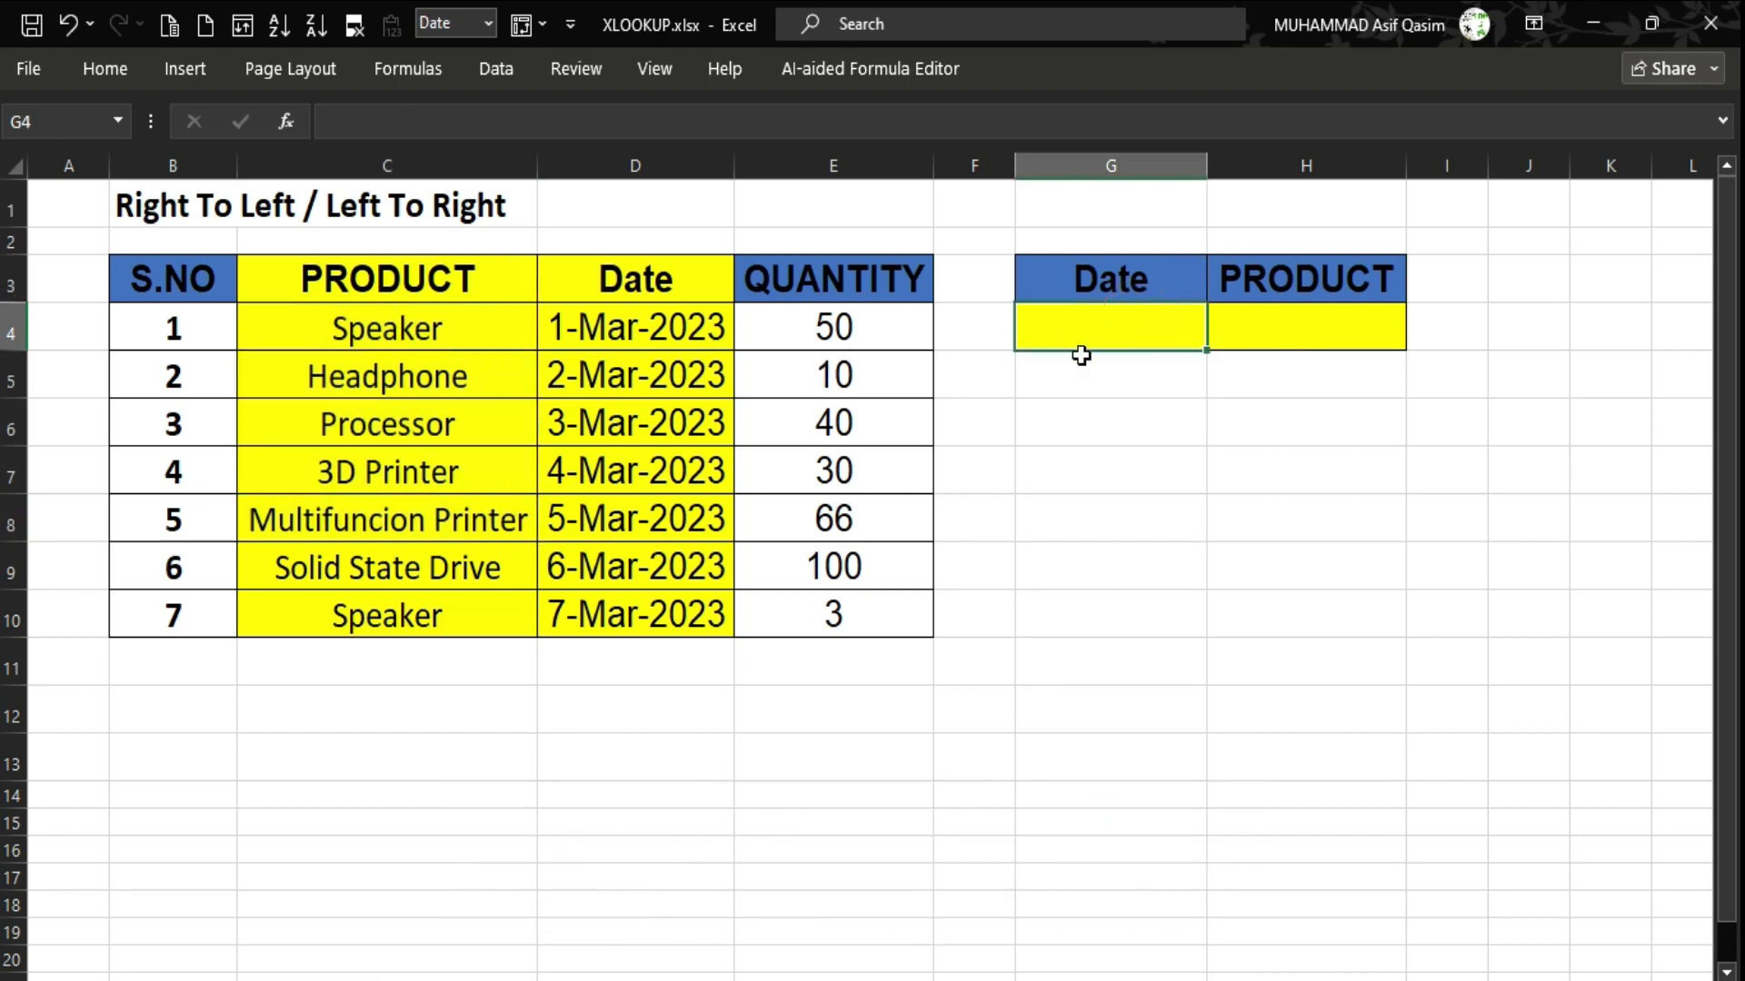
{"action": "left_click", "coordinate": [687, 339]}
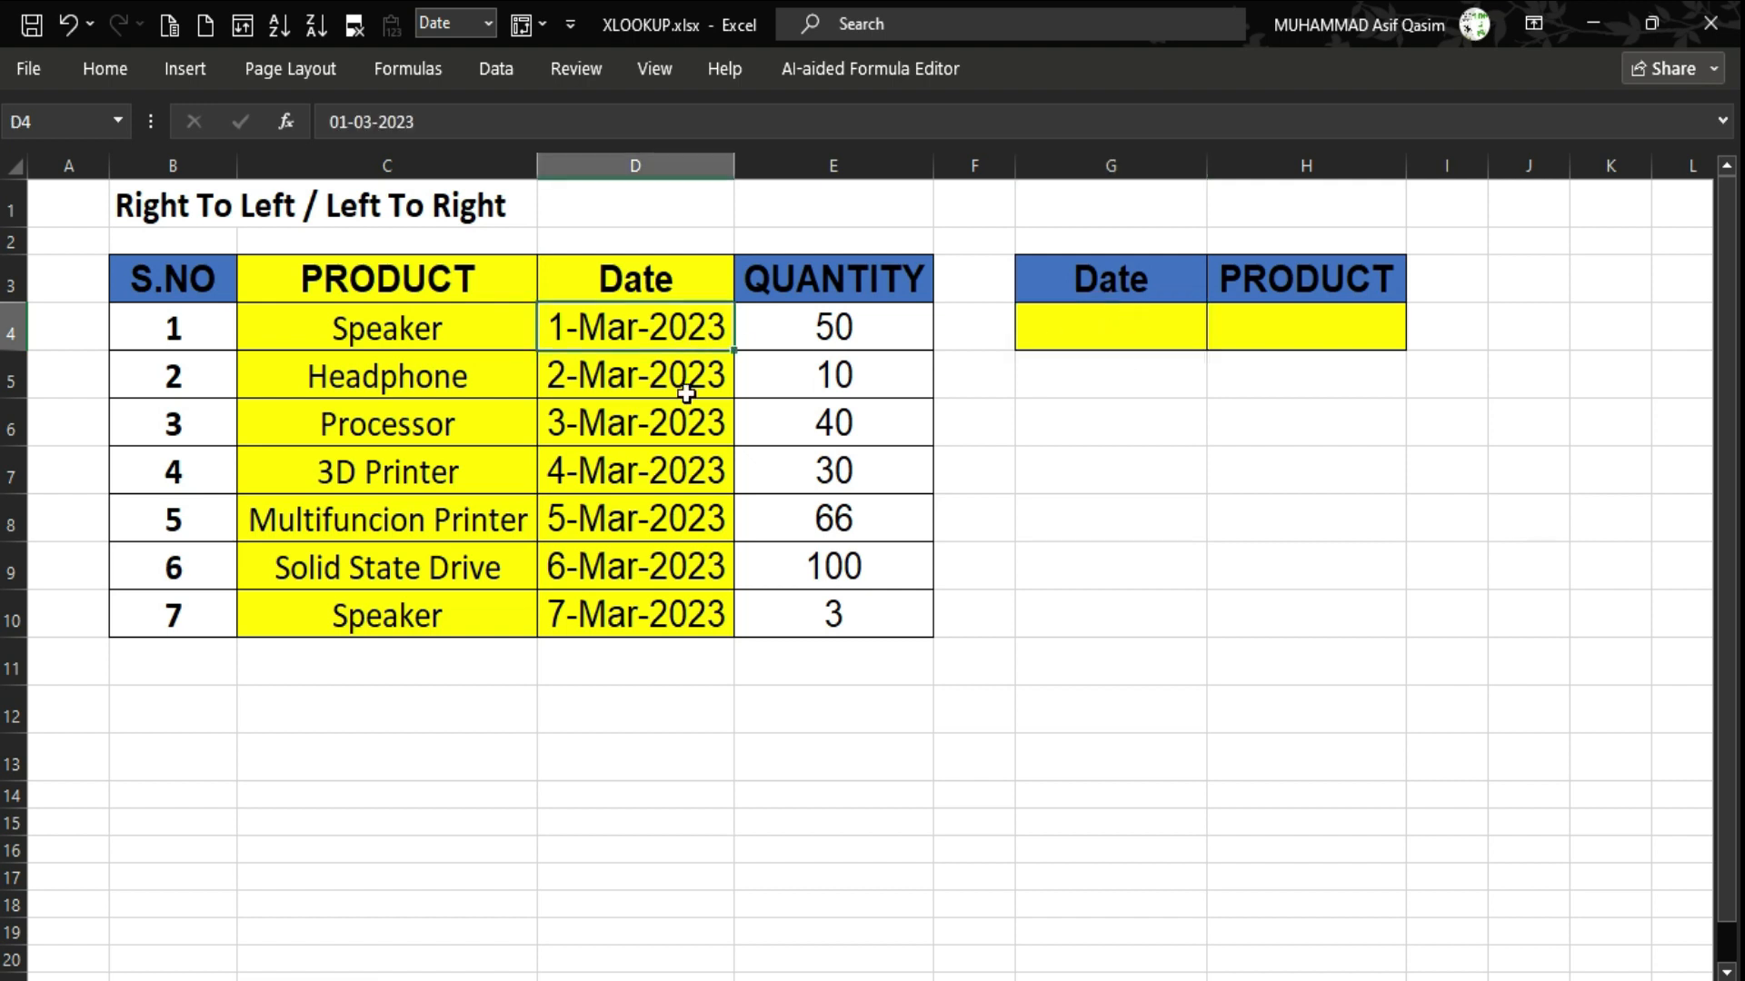
{"action": "left_click_drag", "start_coordinate": [686, 393], "coordinate": [683, 618]}
{"action": "left_click", "coordinate": [1129, 319]}
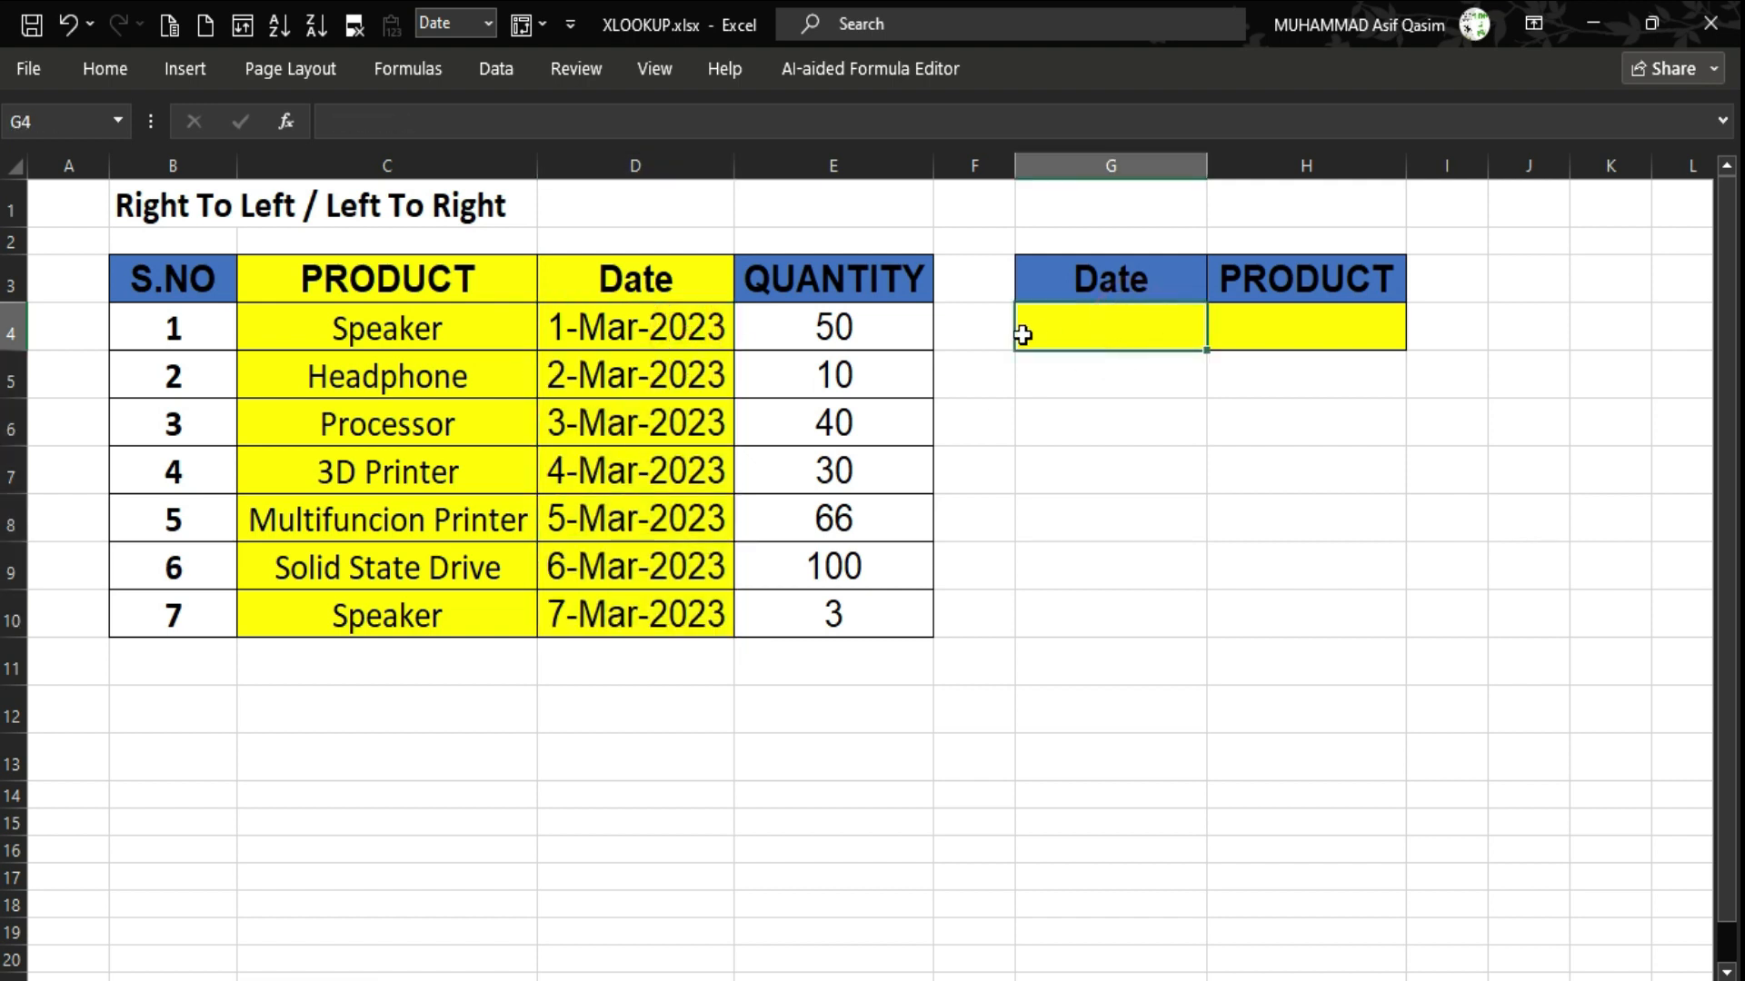
{"action": "left_click_drag", "start_coordinate": [386, 279], "coordinate": [546, 474]}
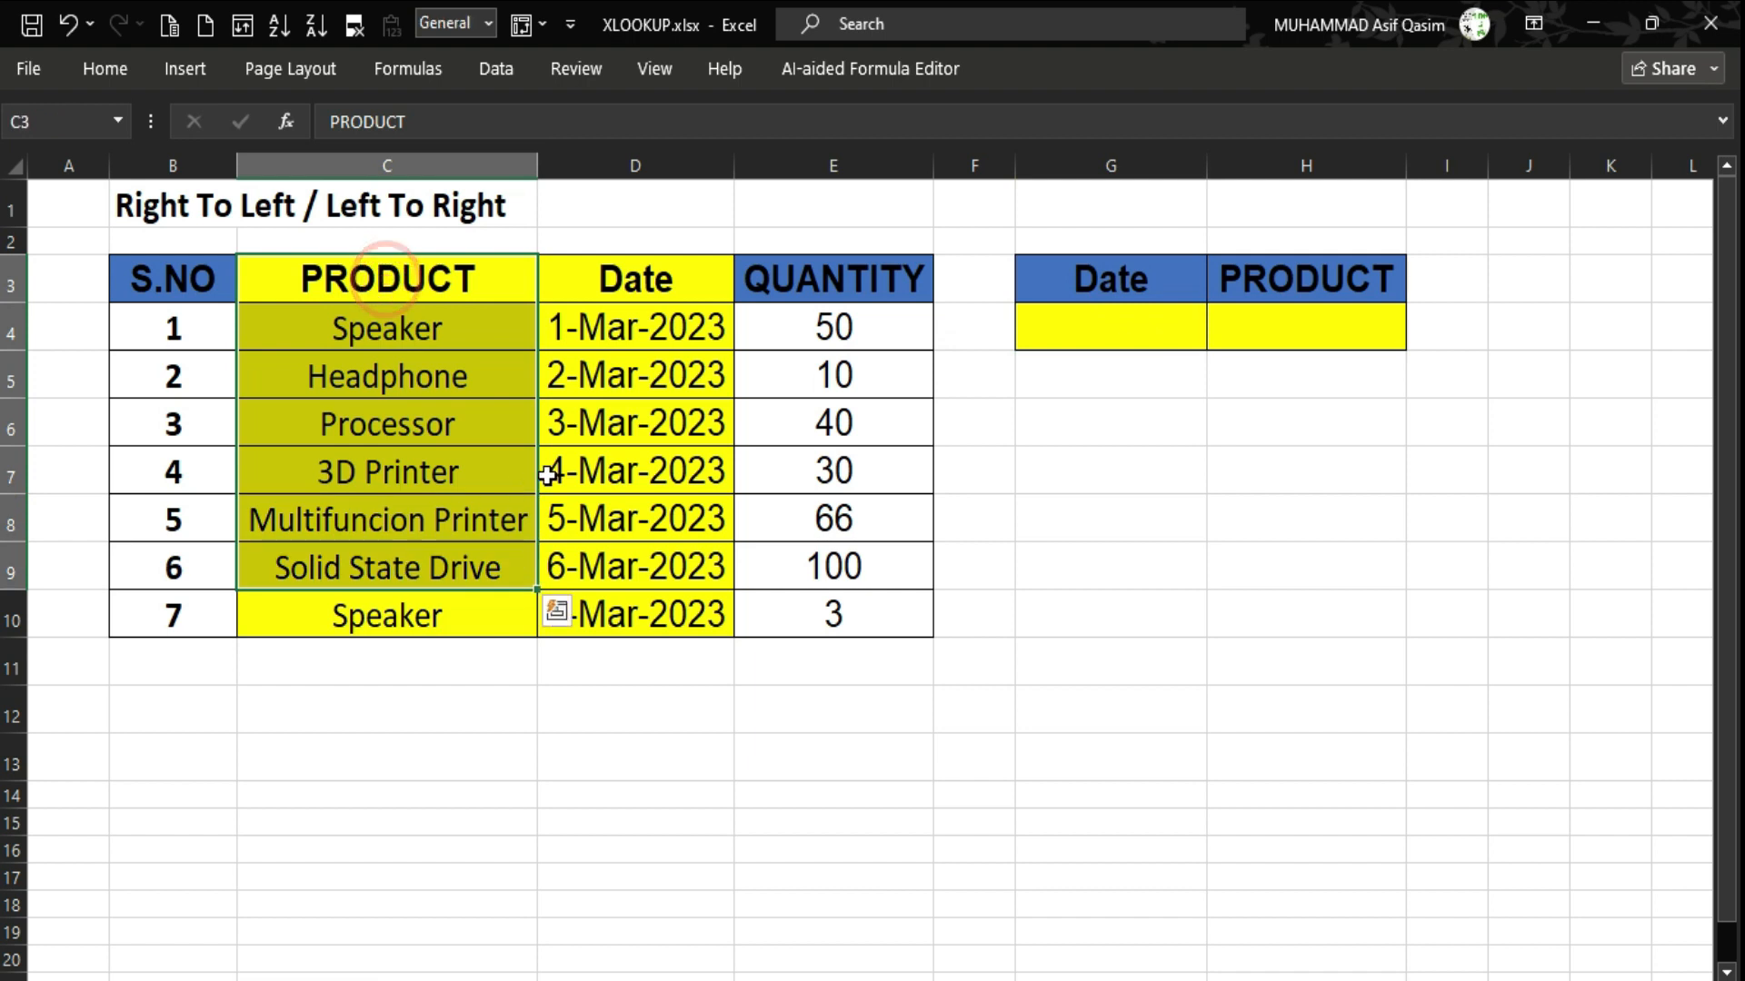
{"action": "left_click", "coordinate": [592, 472]}
{"action": "left_click", "coordinate": [414, 477]}
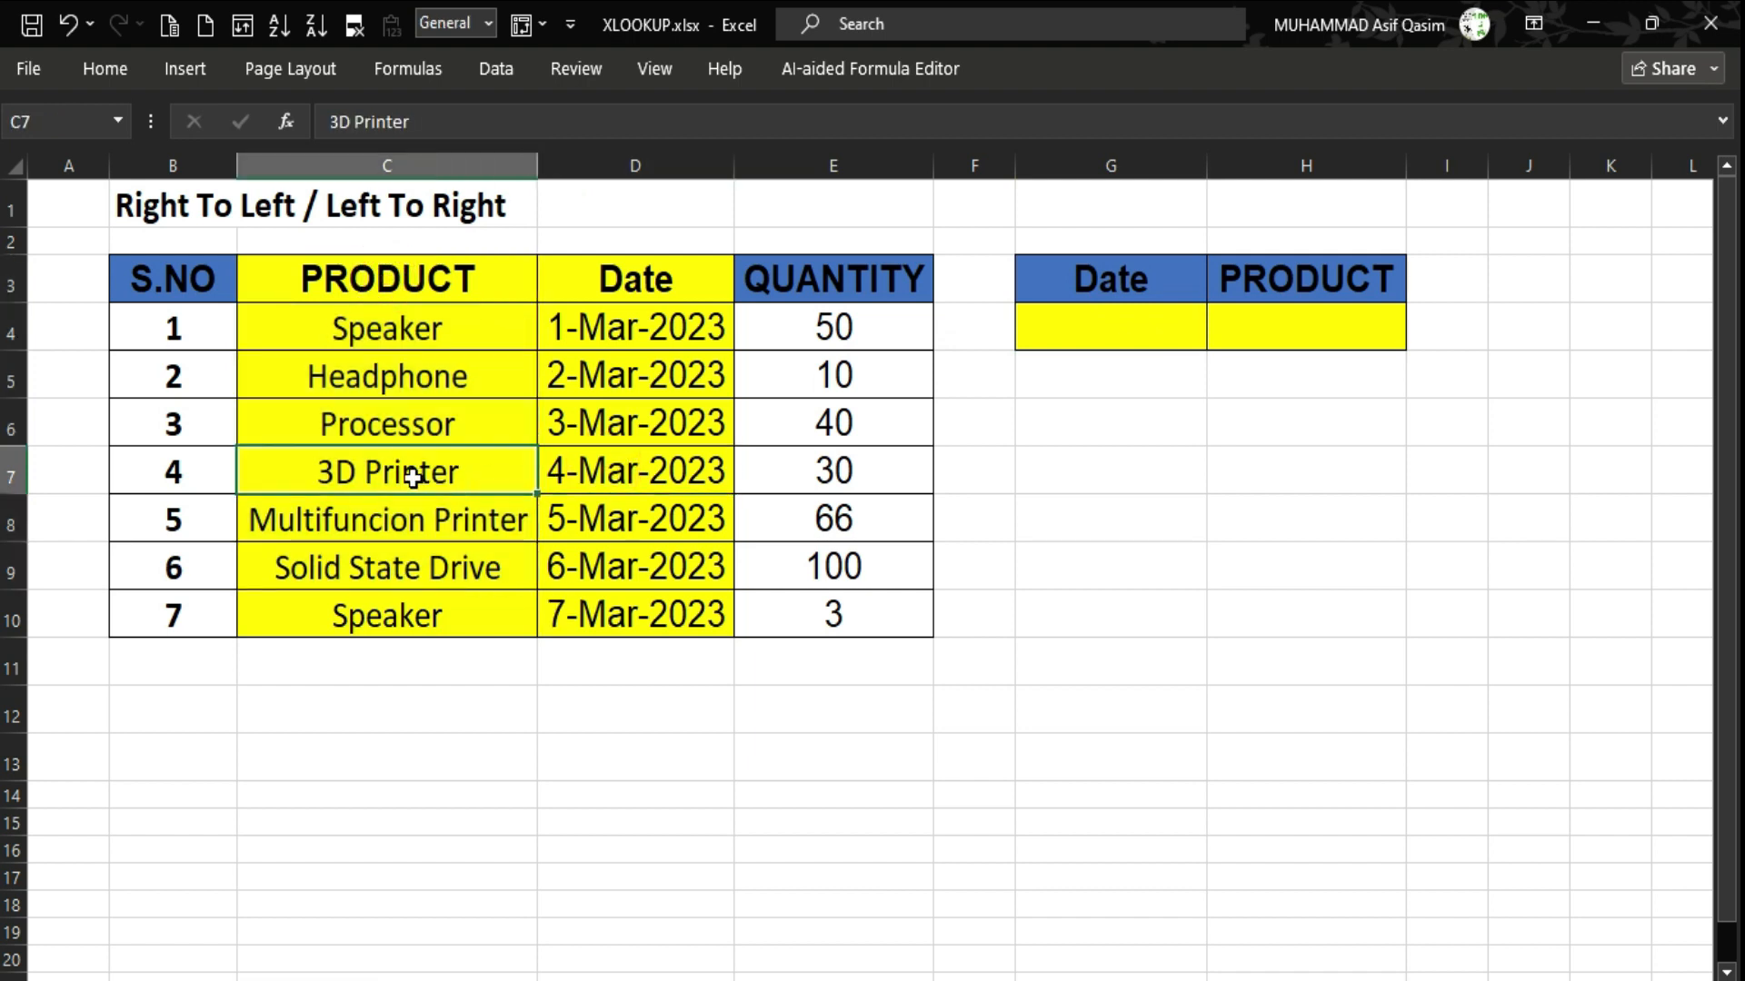
{"action": "left_click", "coordinate": [610, 420]}
{"action": "left_click", "coordinate": [398, 430]}
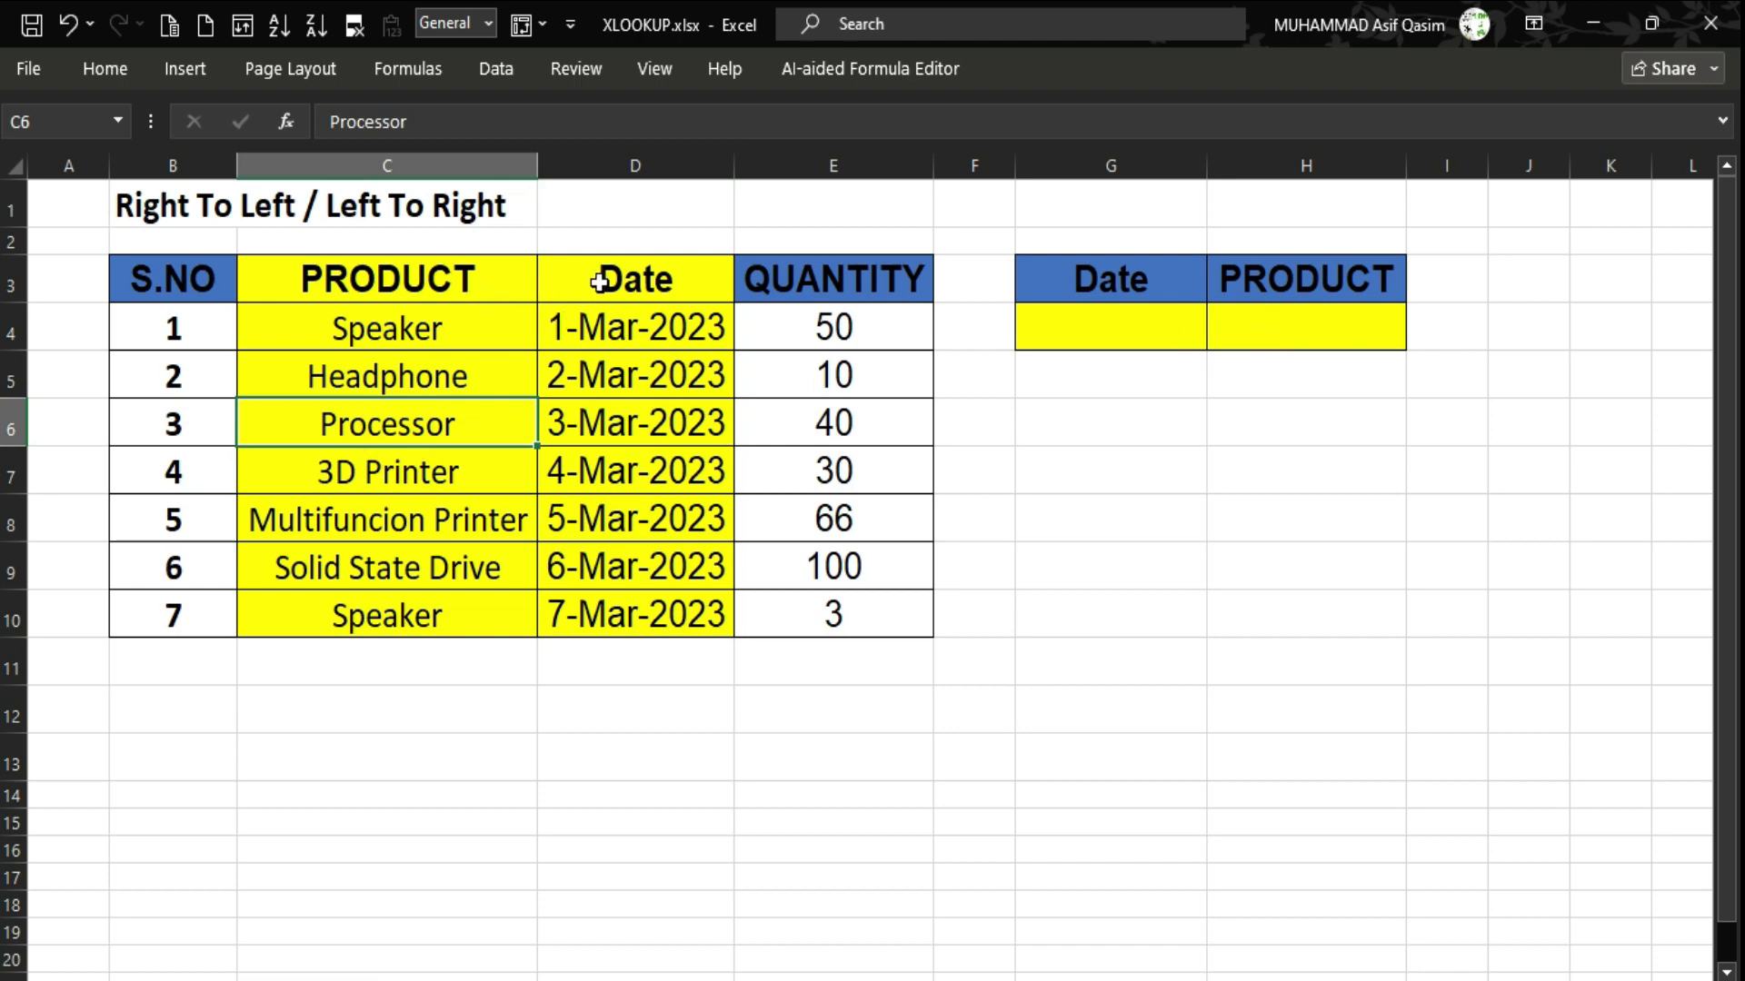
{"action": "left_click_drag", "start_coordinate": [597, 281], "coordinate": [604, 543]}
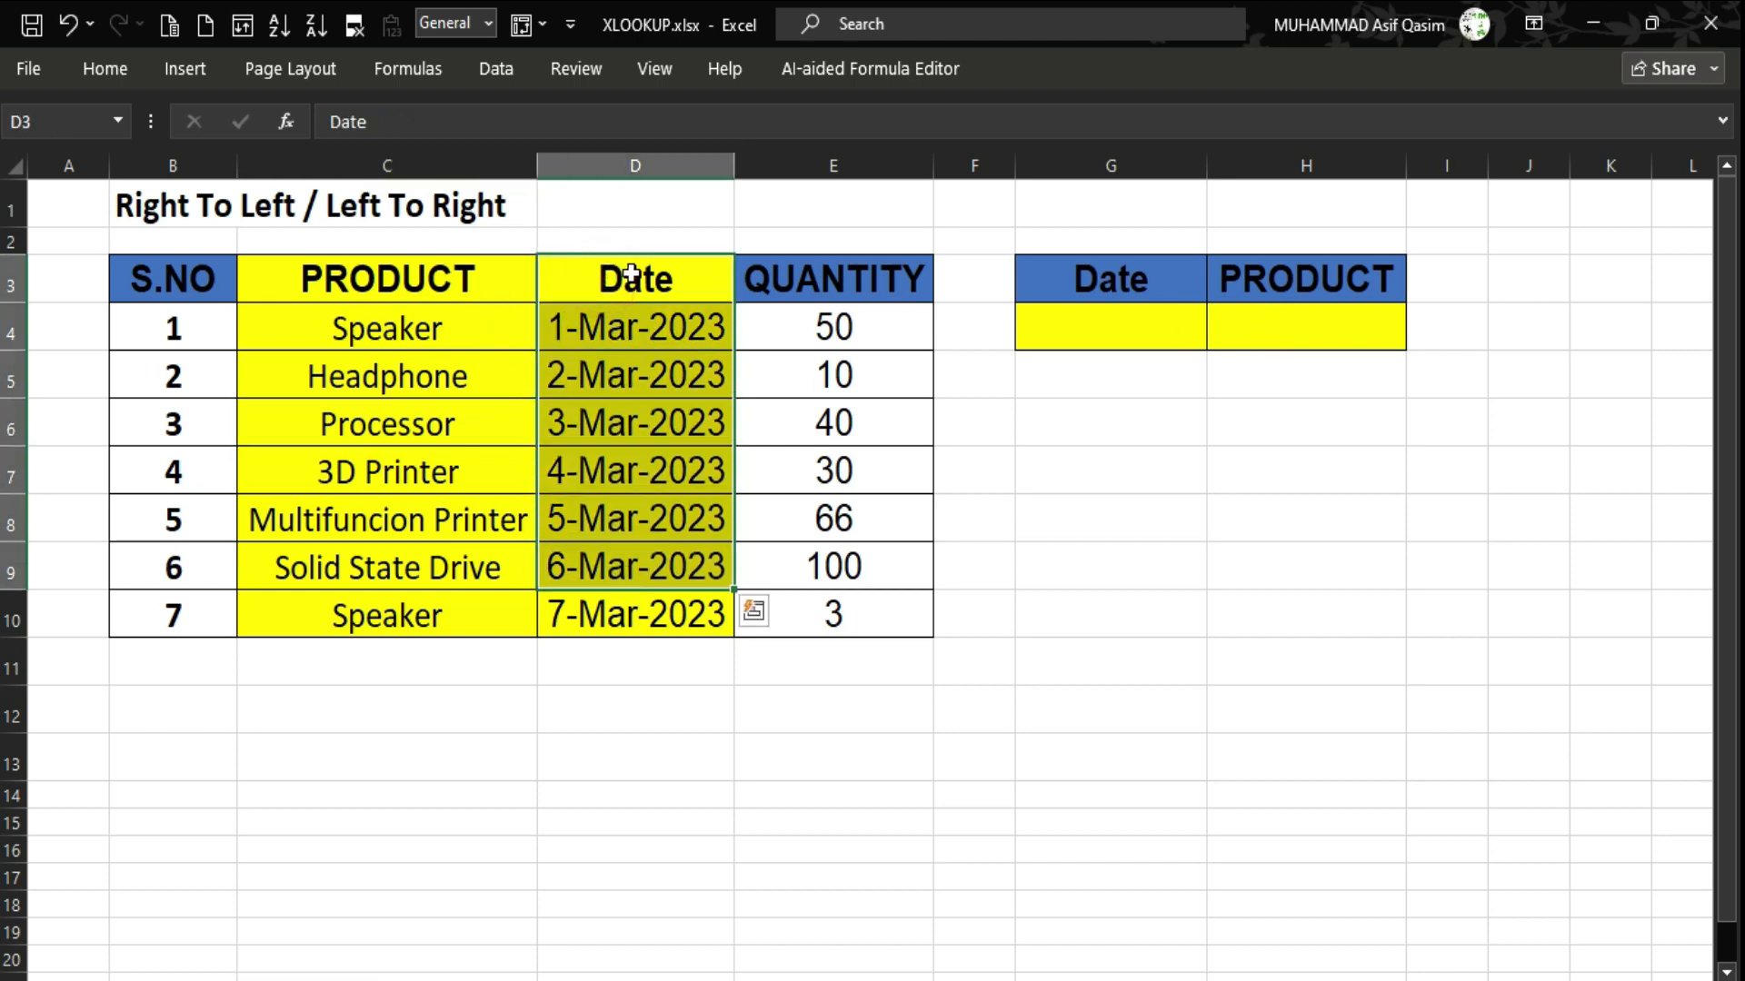
{"action": "left_click_drag", "start_coordinate": [465, 273], "coordinate": [451, 569]}
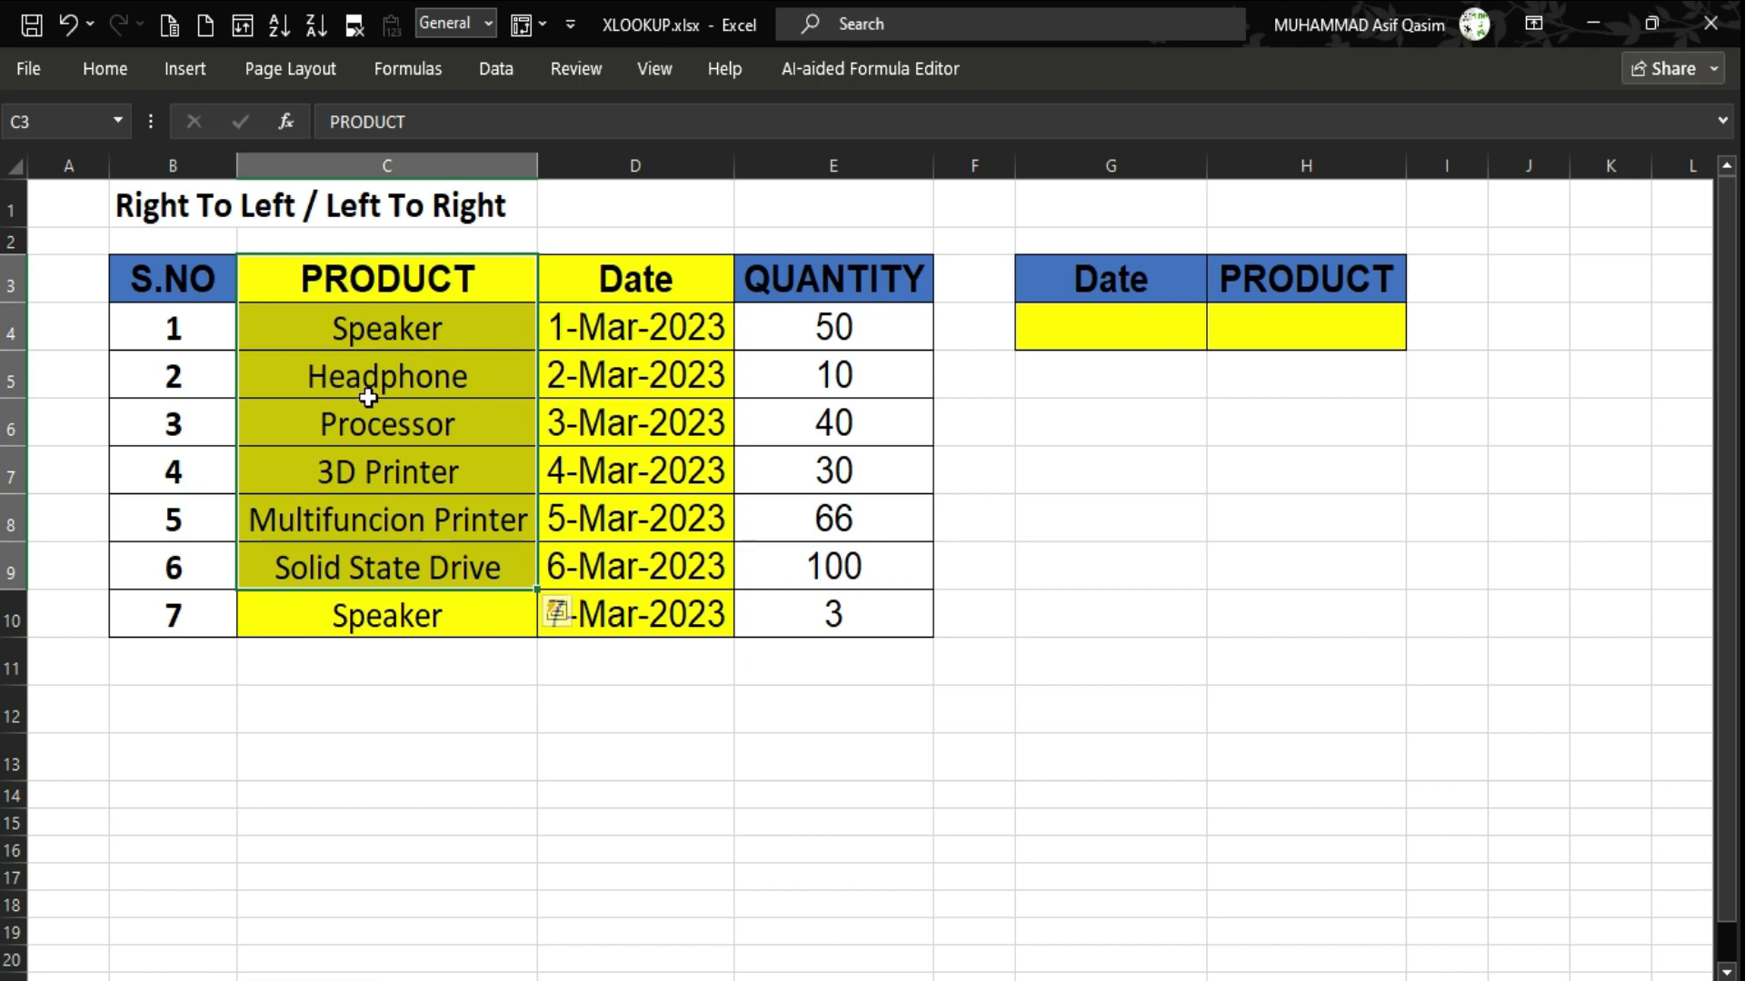
{"action": "left_click", "coordinate": [1331, 330]}
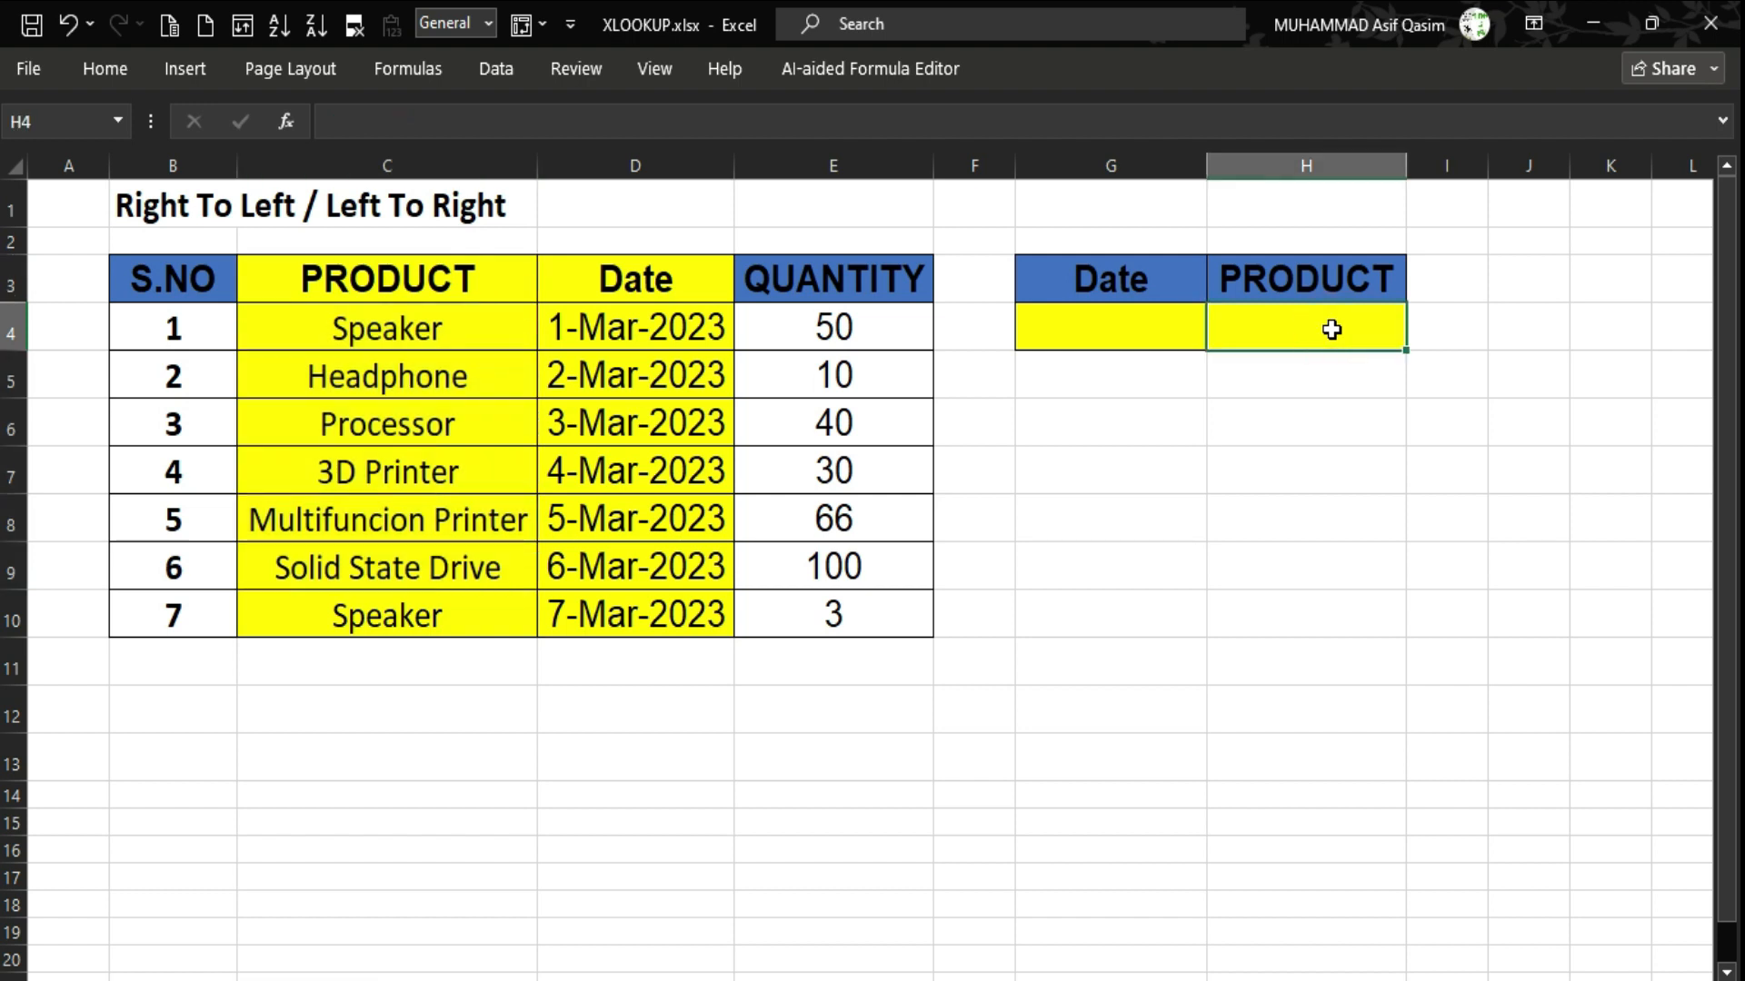
Enter =XLOOKUP(G4,D3:D10,C3:C10) in H4 to return the product for G4's date.
{"action": "type", "text": "="}
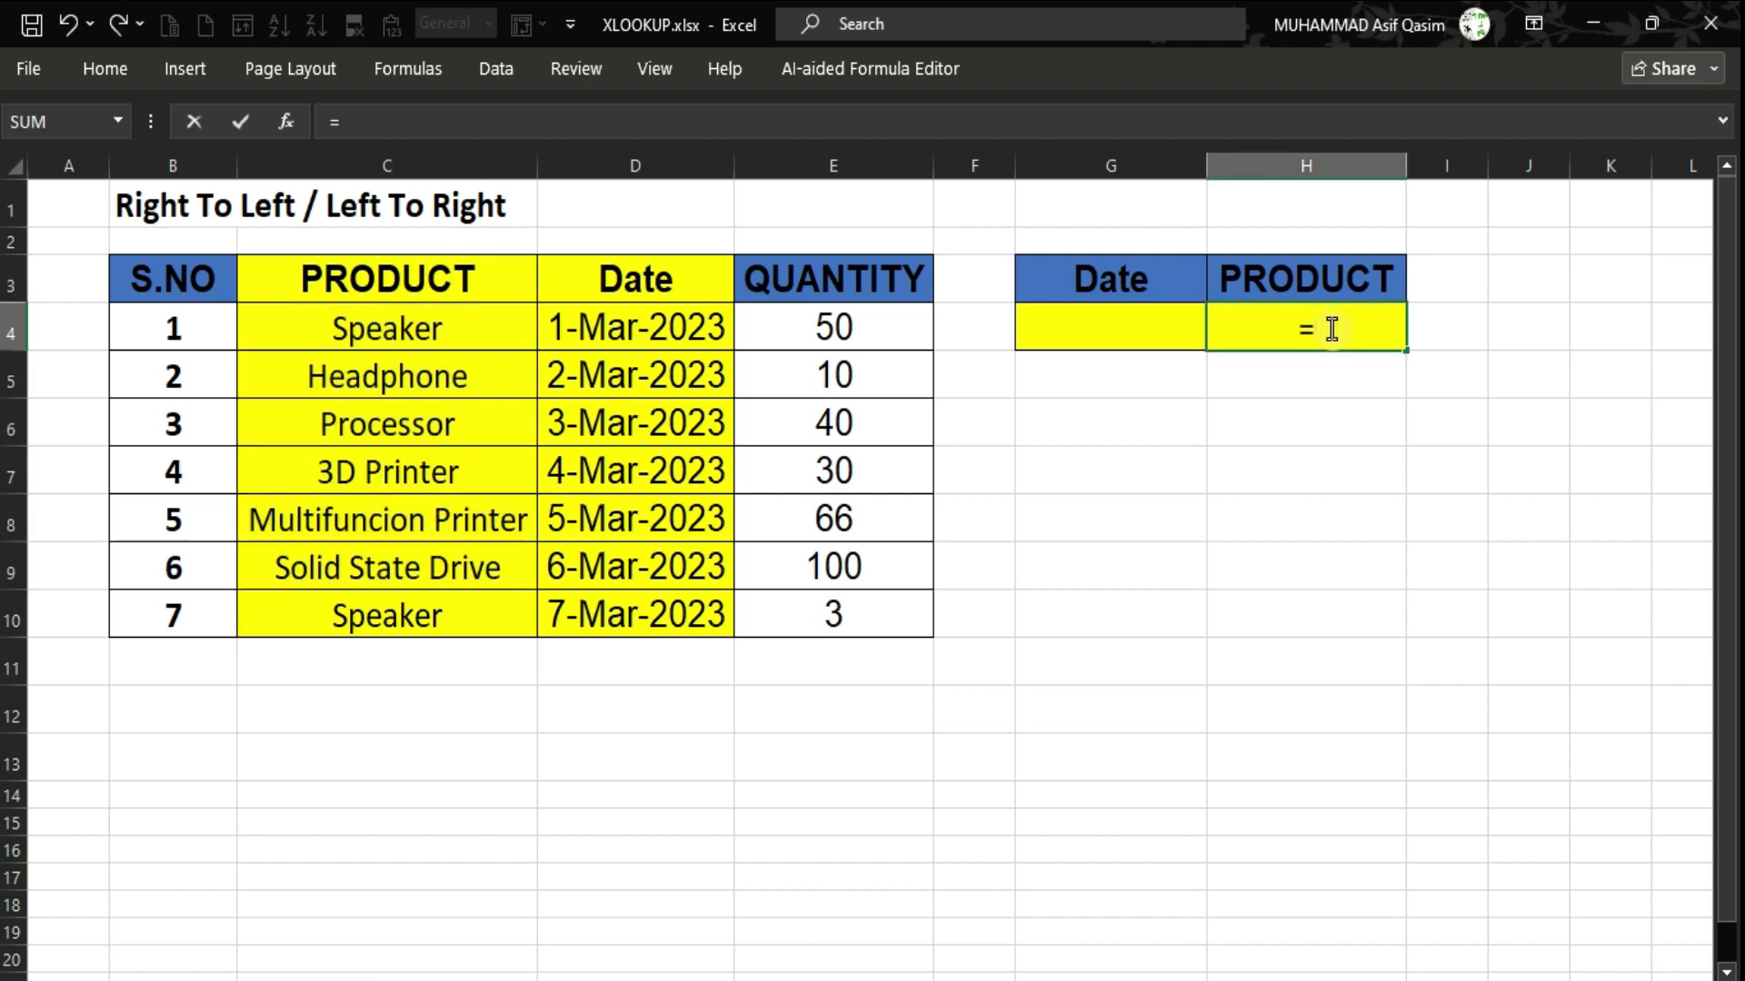
{"action": "type", "text": "xloo"}
{"action": "key", "text": "Tab"}
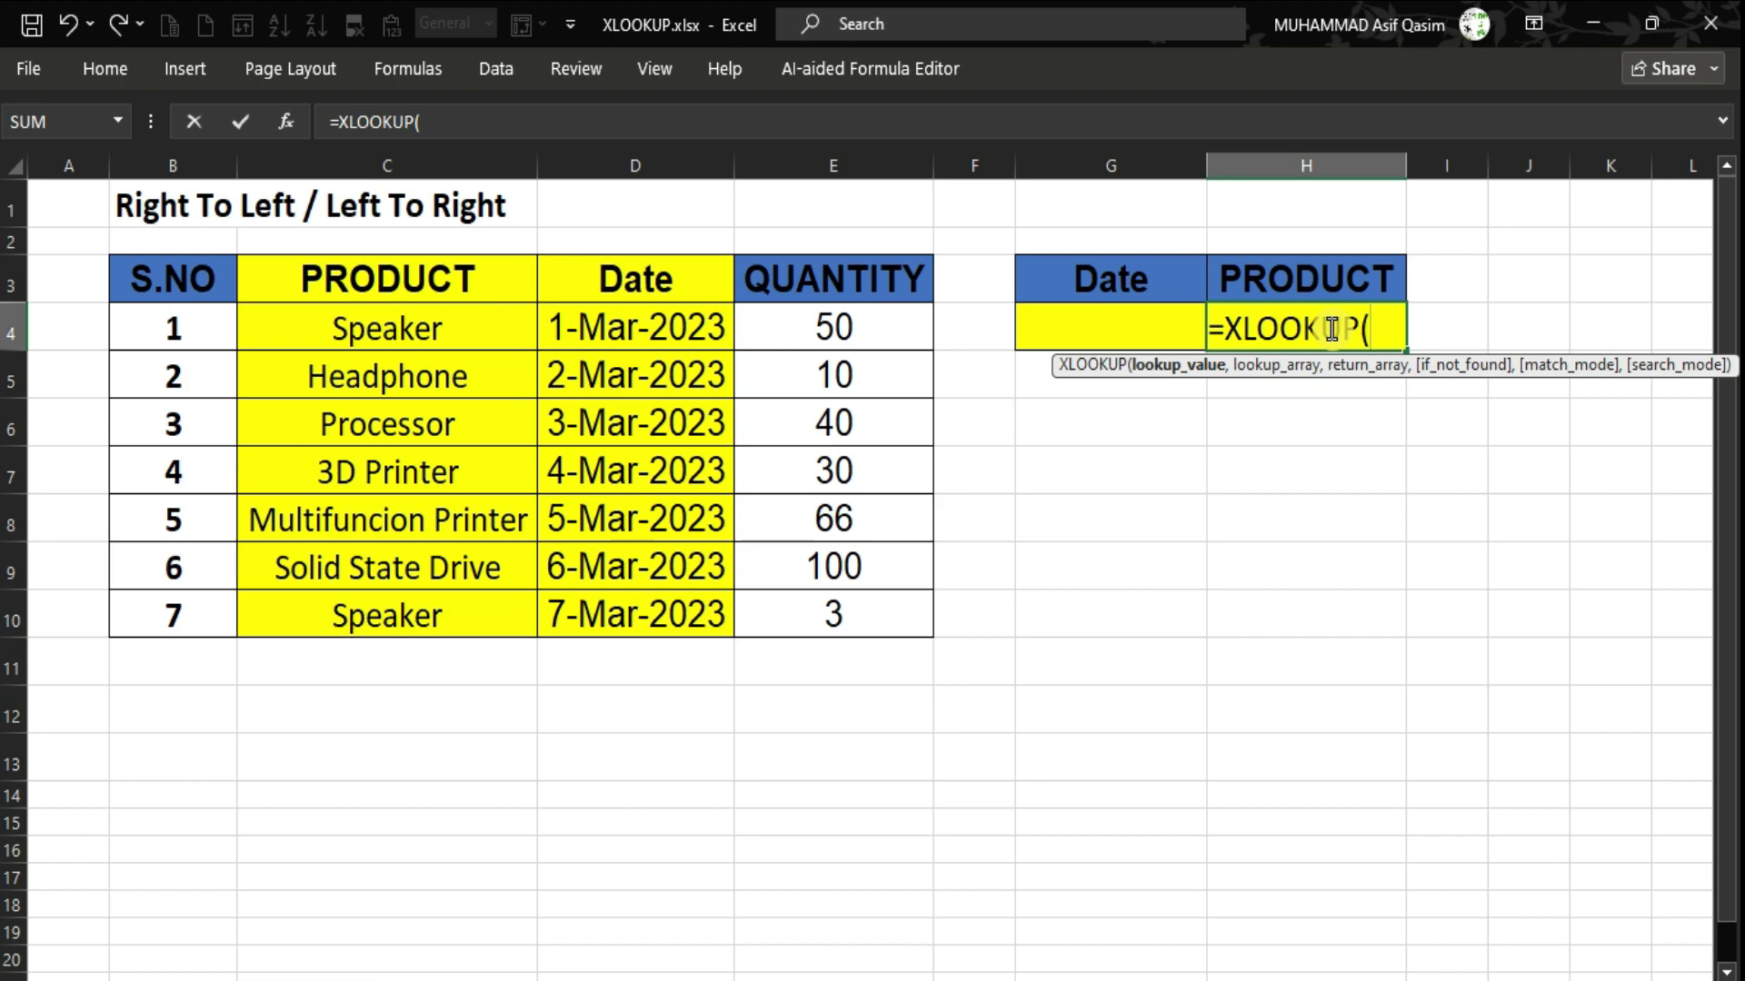
{"action": "key", "text": "Left"}
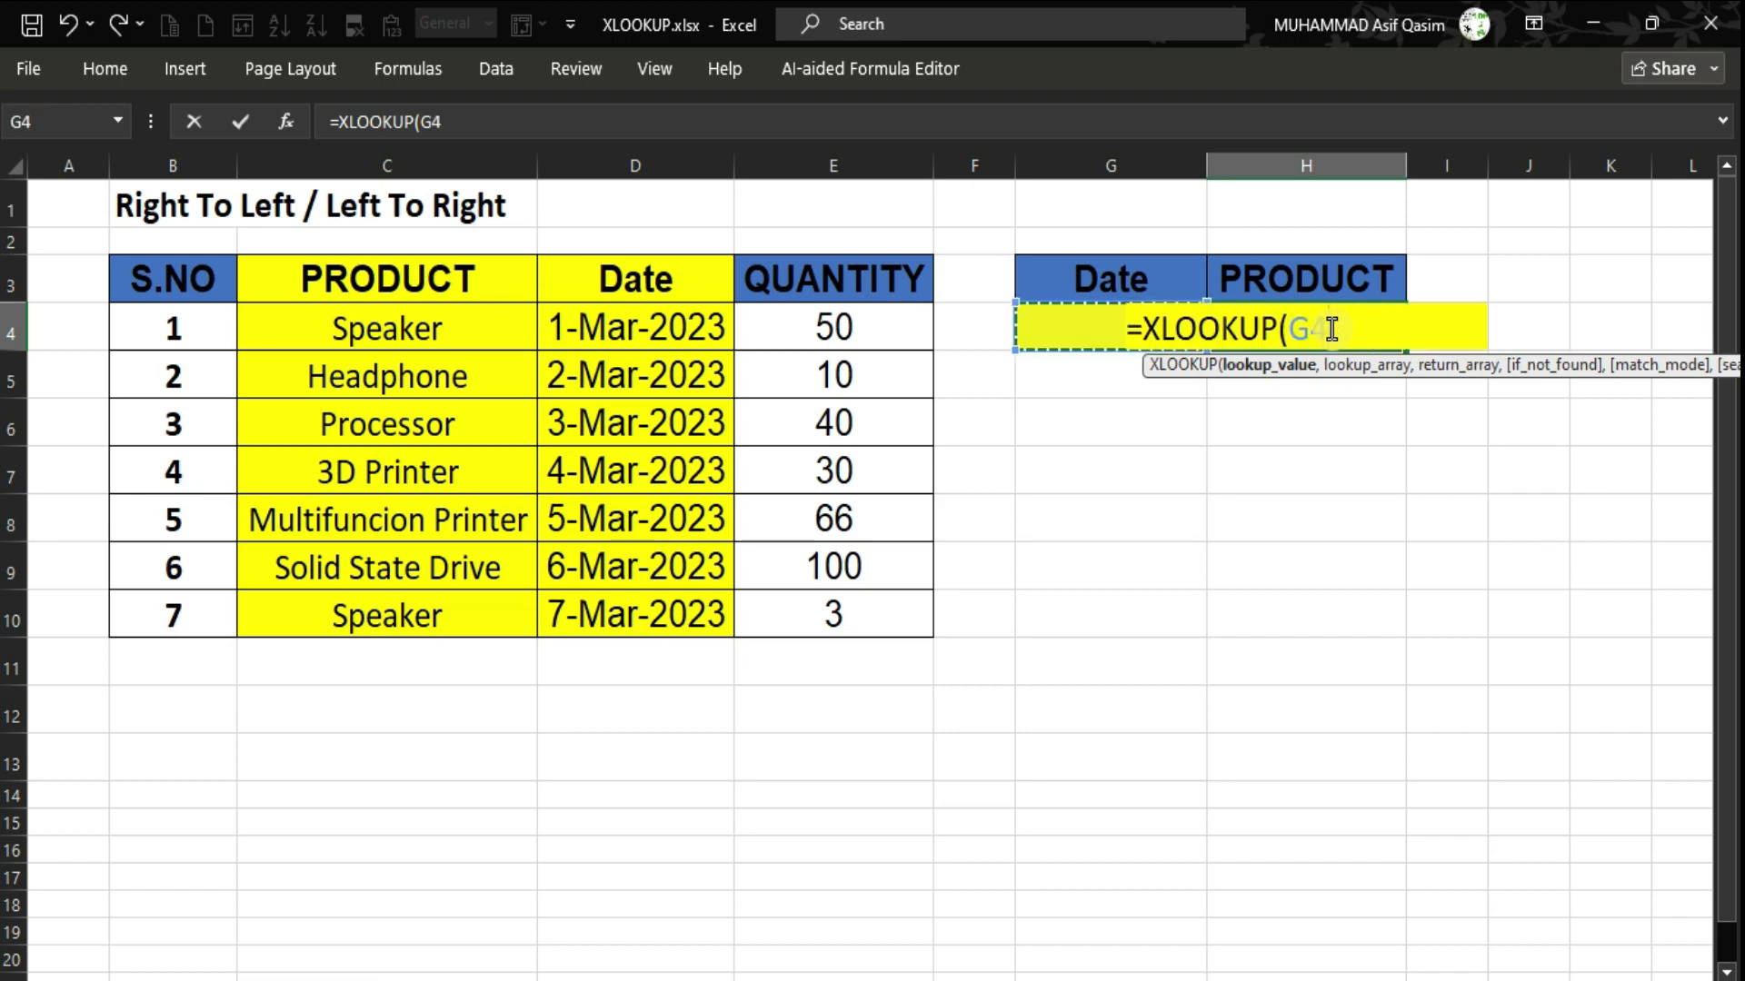
{"action": "type", "text": ","}
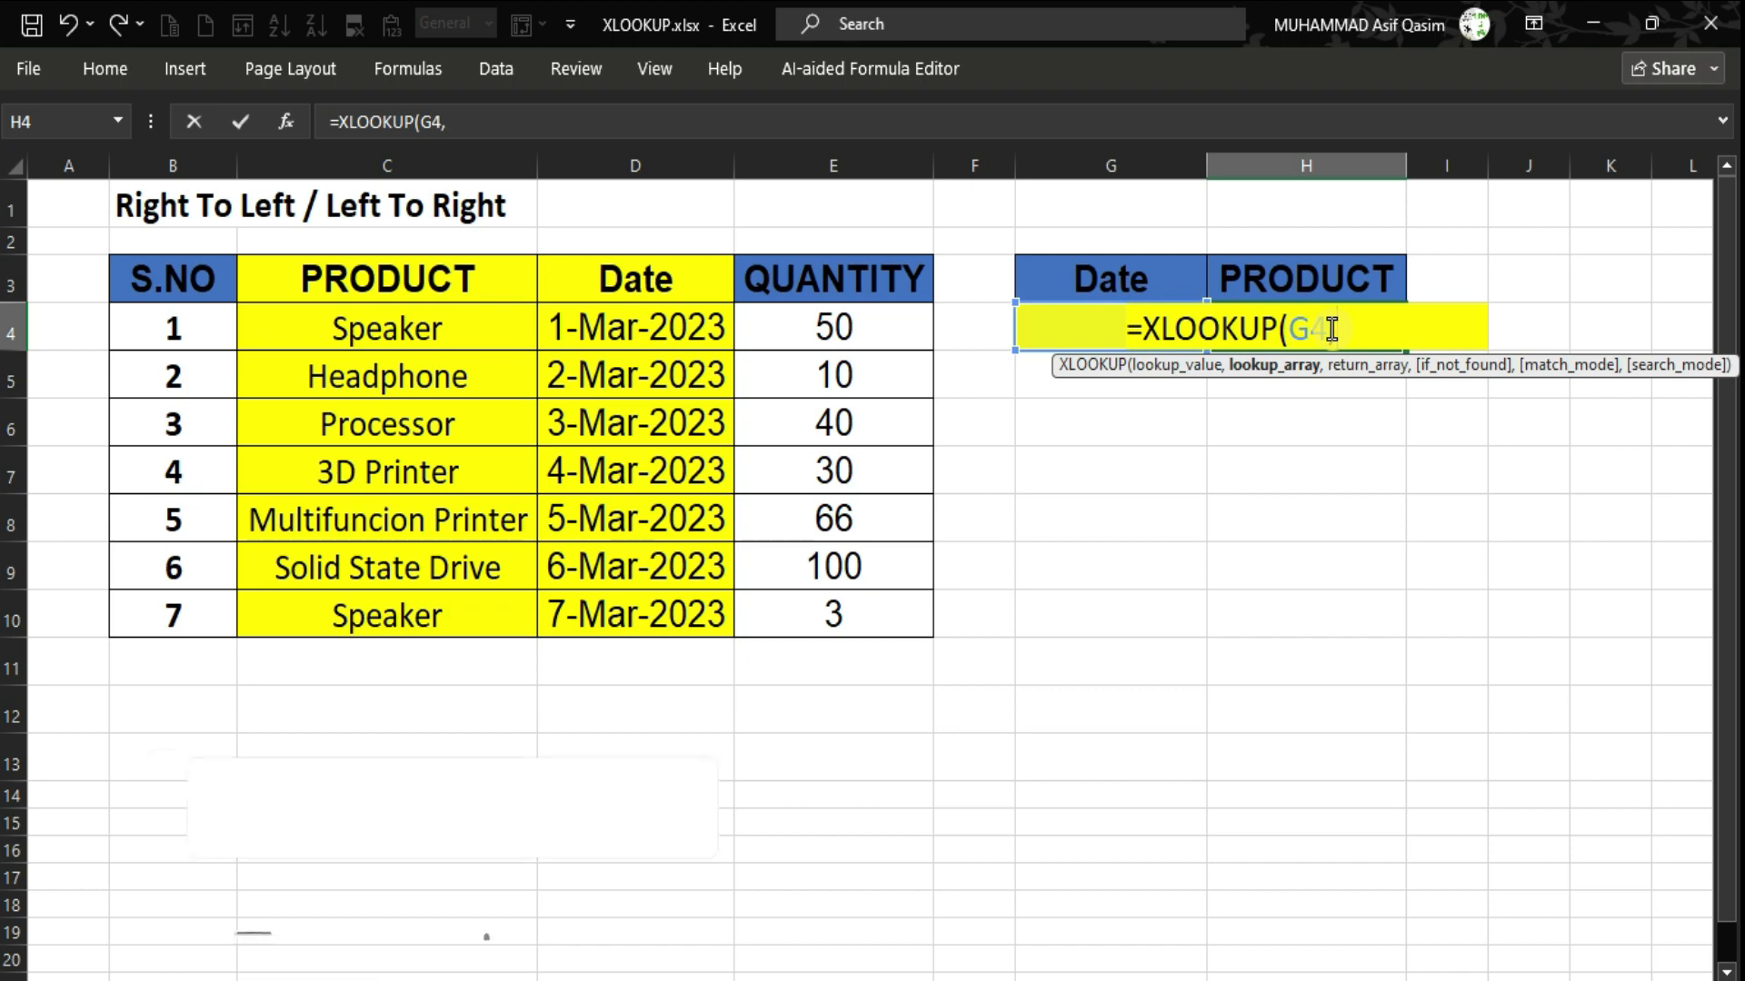
{"action": "key", "text": "Left"}
{"action": "key", "text": "Left"}
{"action": "key", "text": "Left"}
{"action": "key", "text": "Up"}
{"action": "key", "text": "Left"}
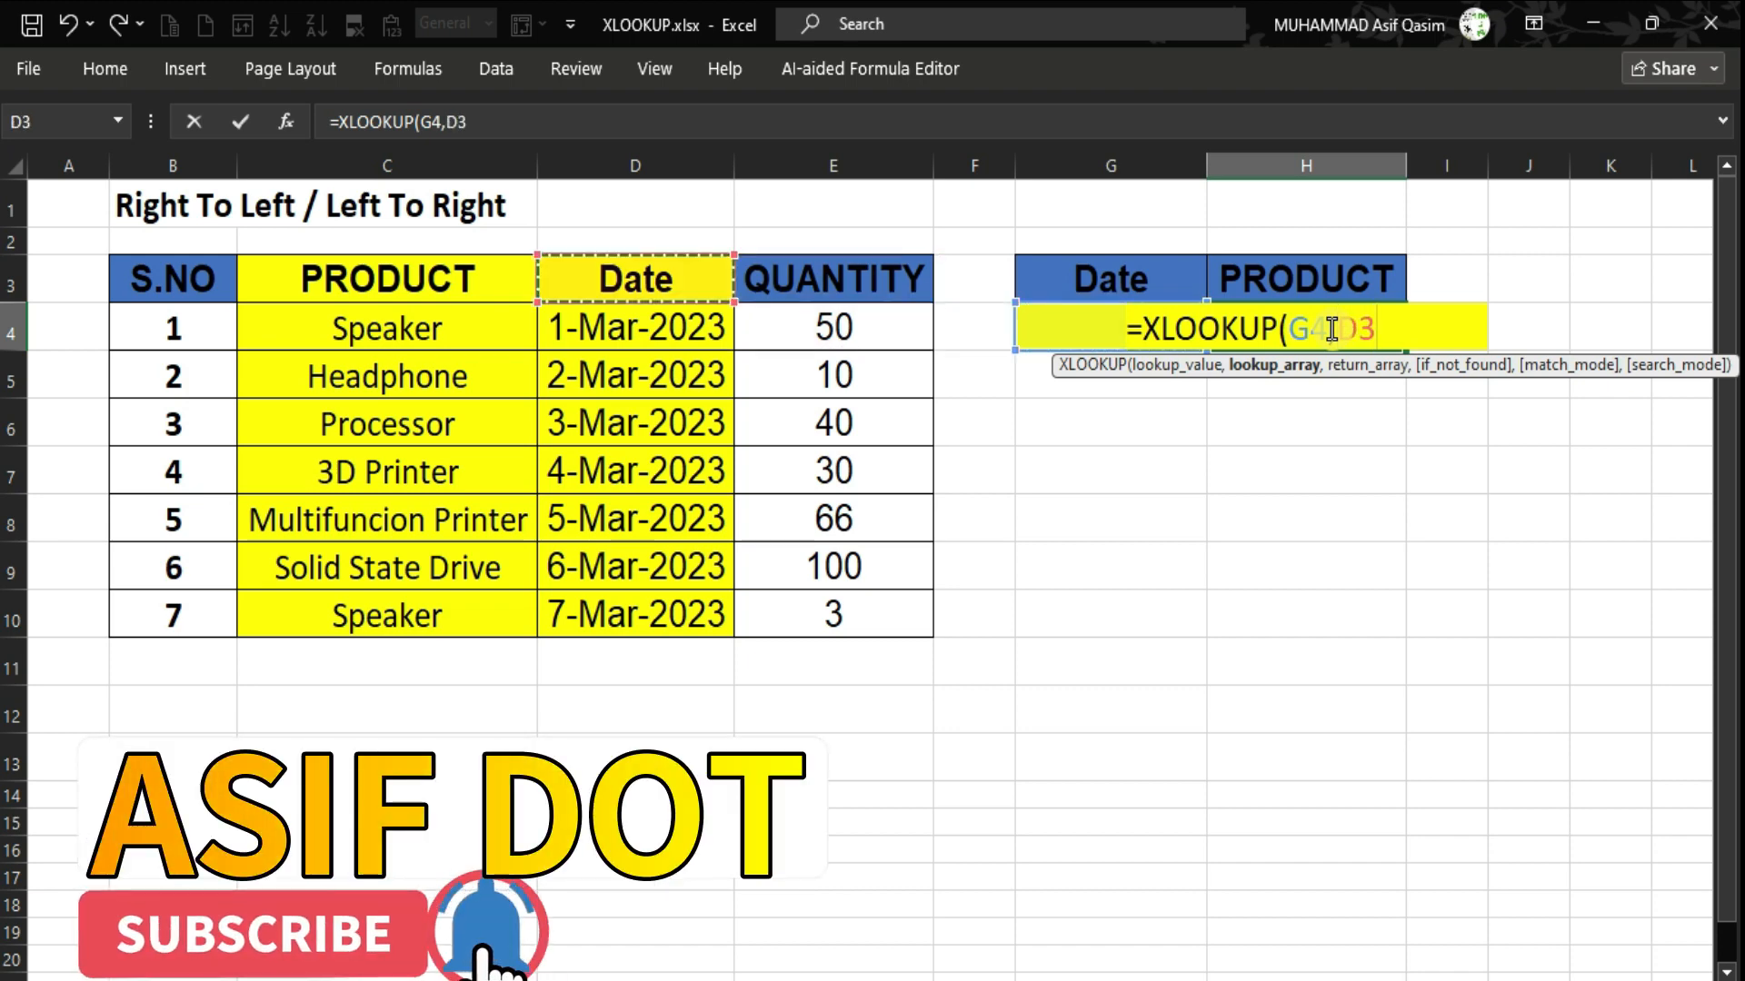
{"action": "key", "text": "ctrl+shift+Down"}
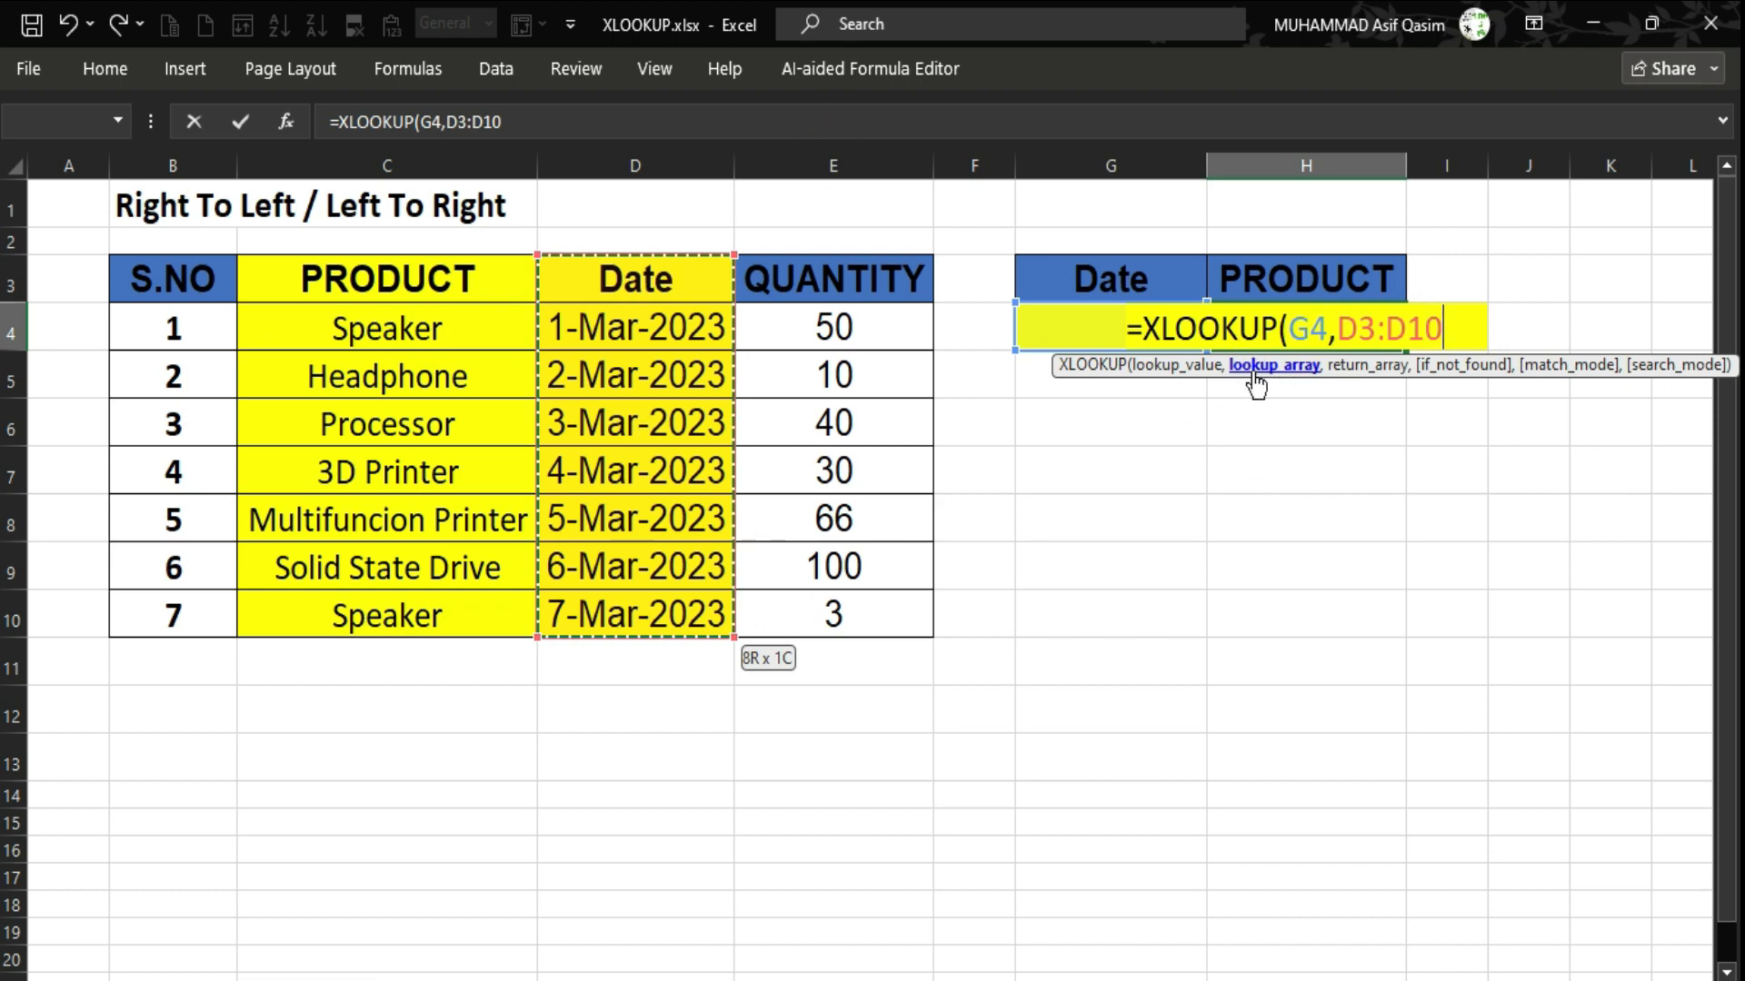
{"action": "type", "text": ","}
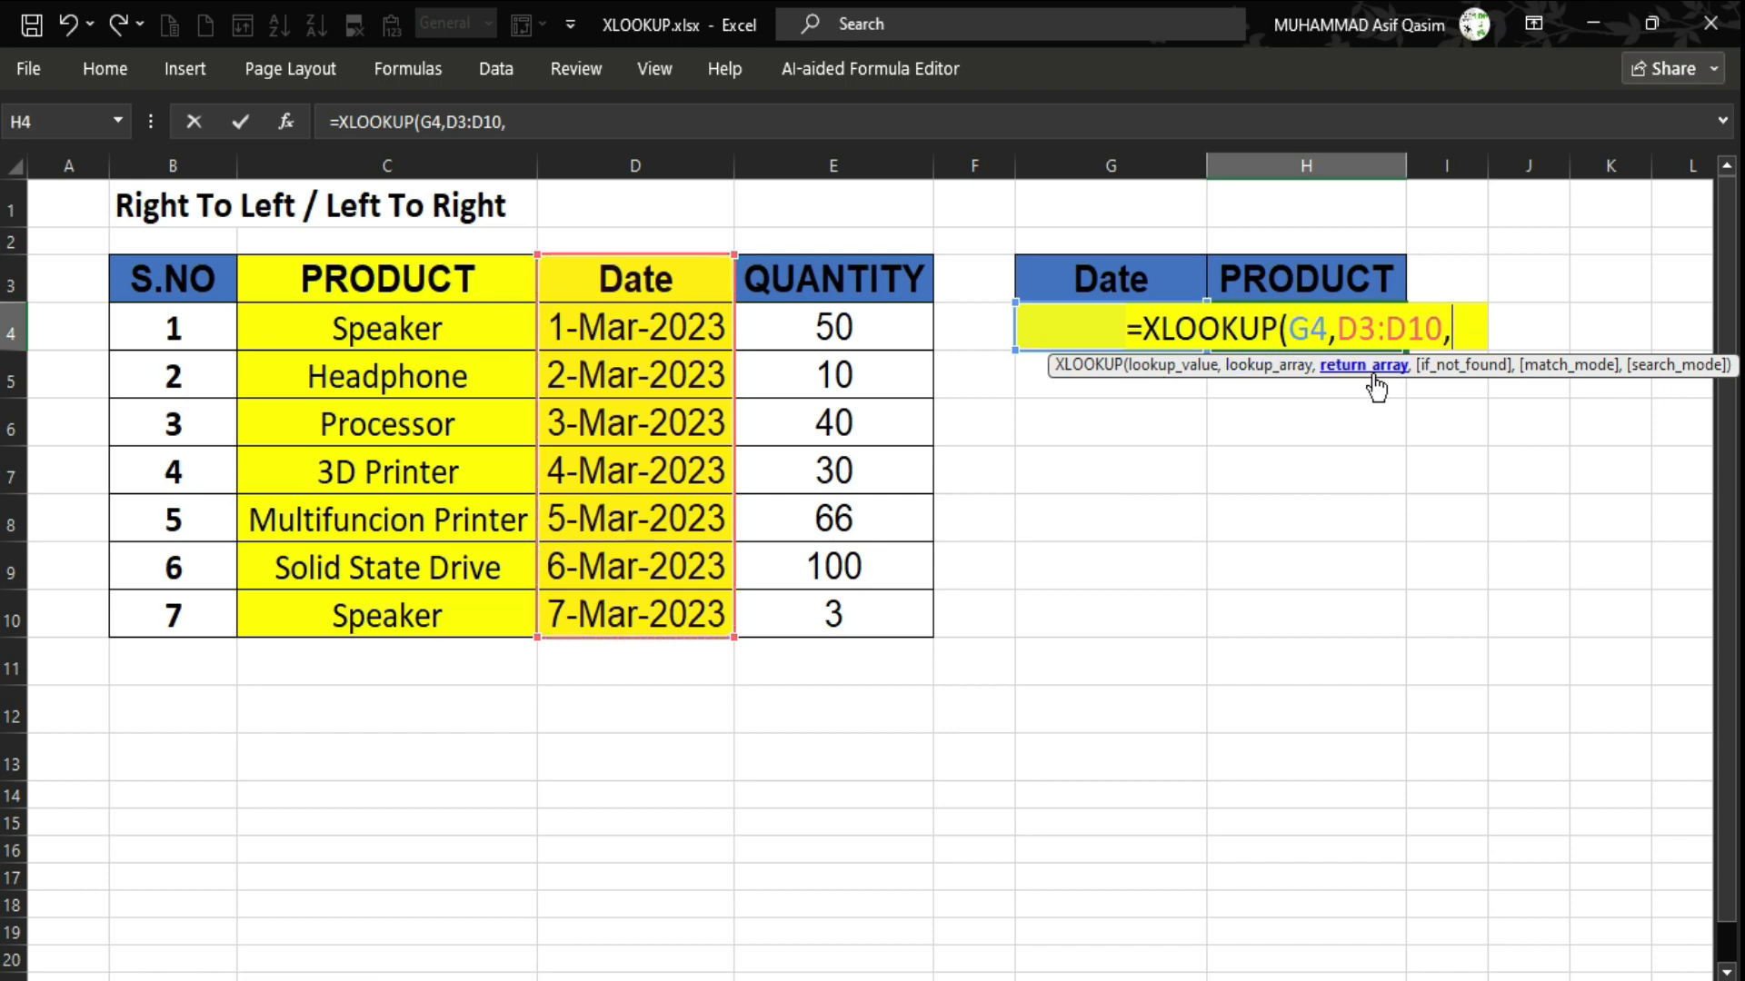
{"action": "left_click_drag", "start_coordinate": [368, 266], "coordinate": [383, 595]}
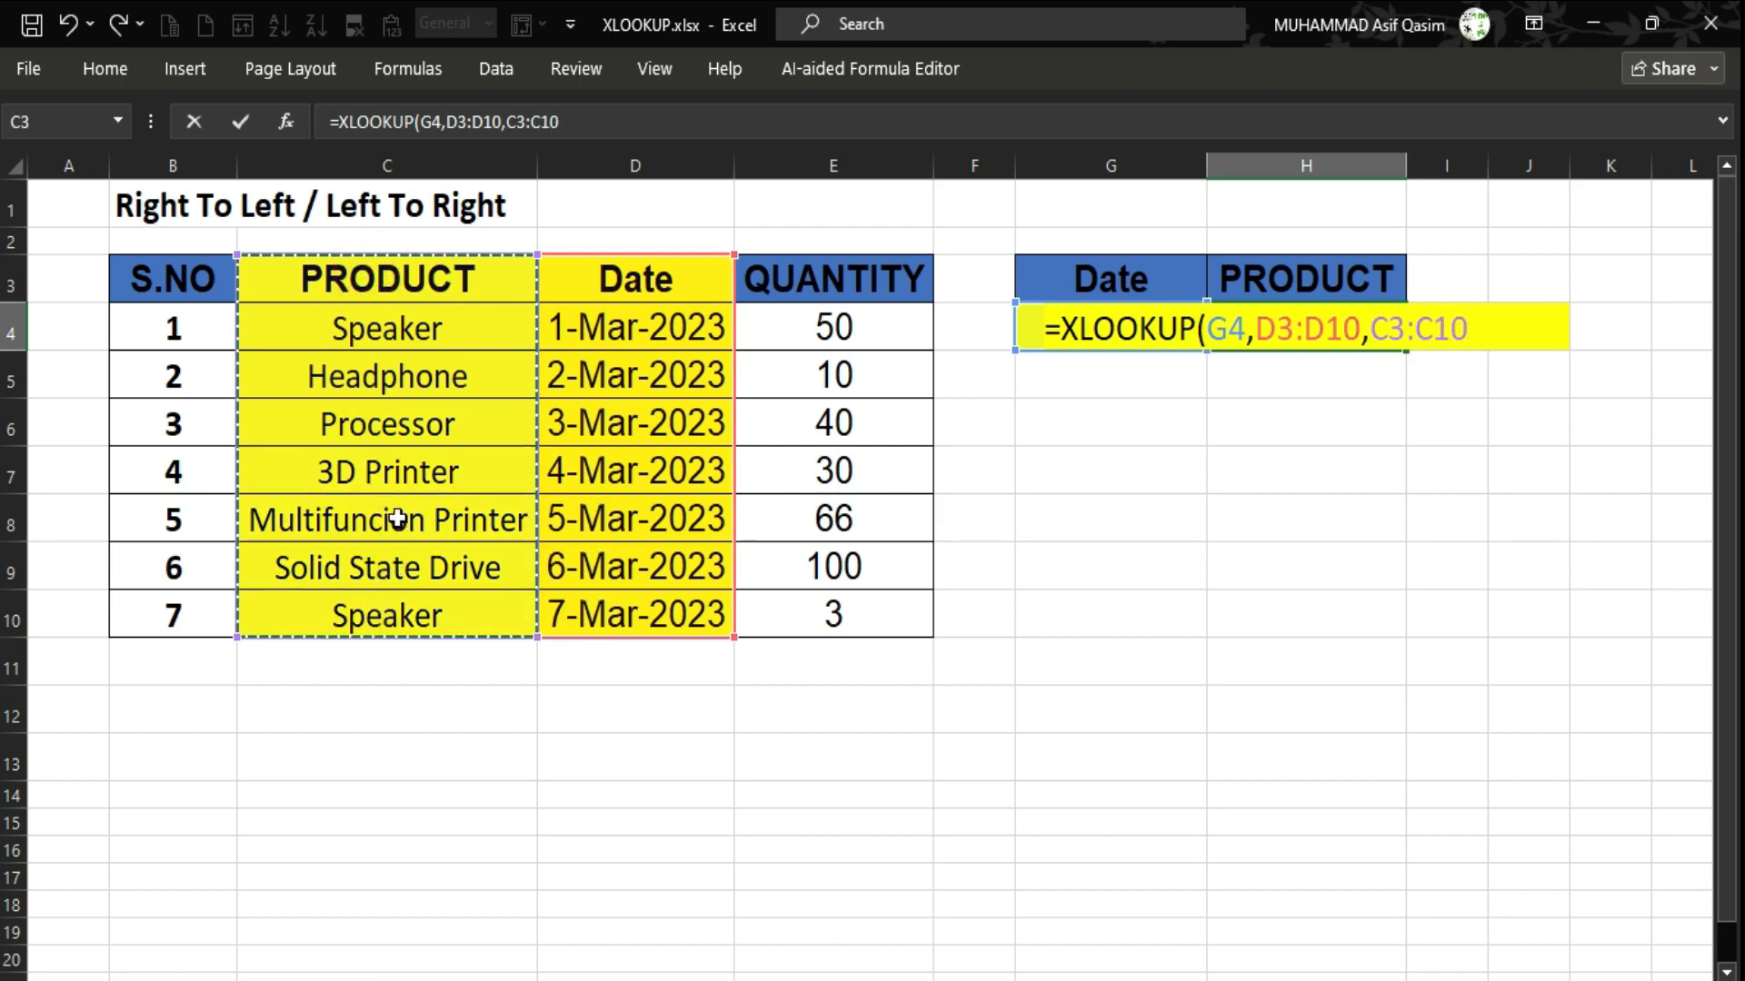
{"action": "type", "text": ")"}
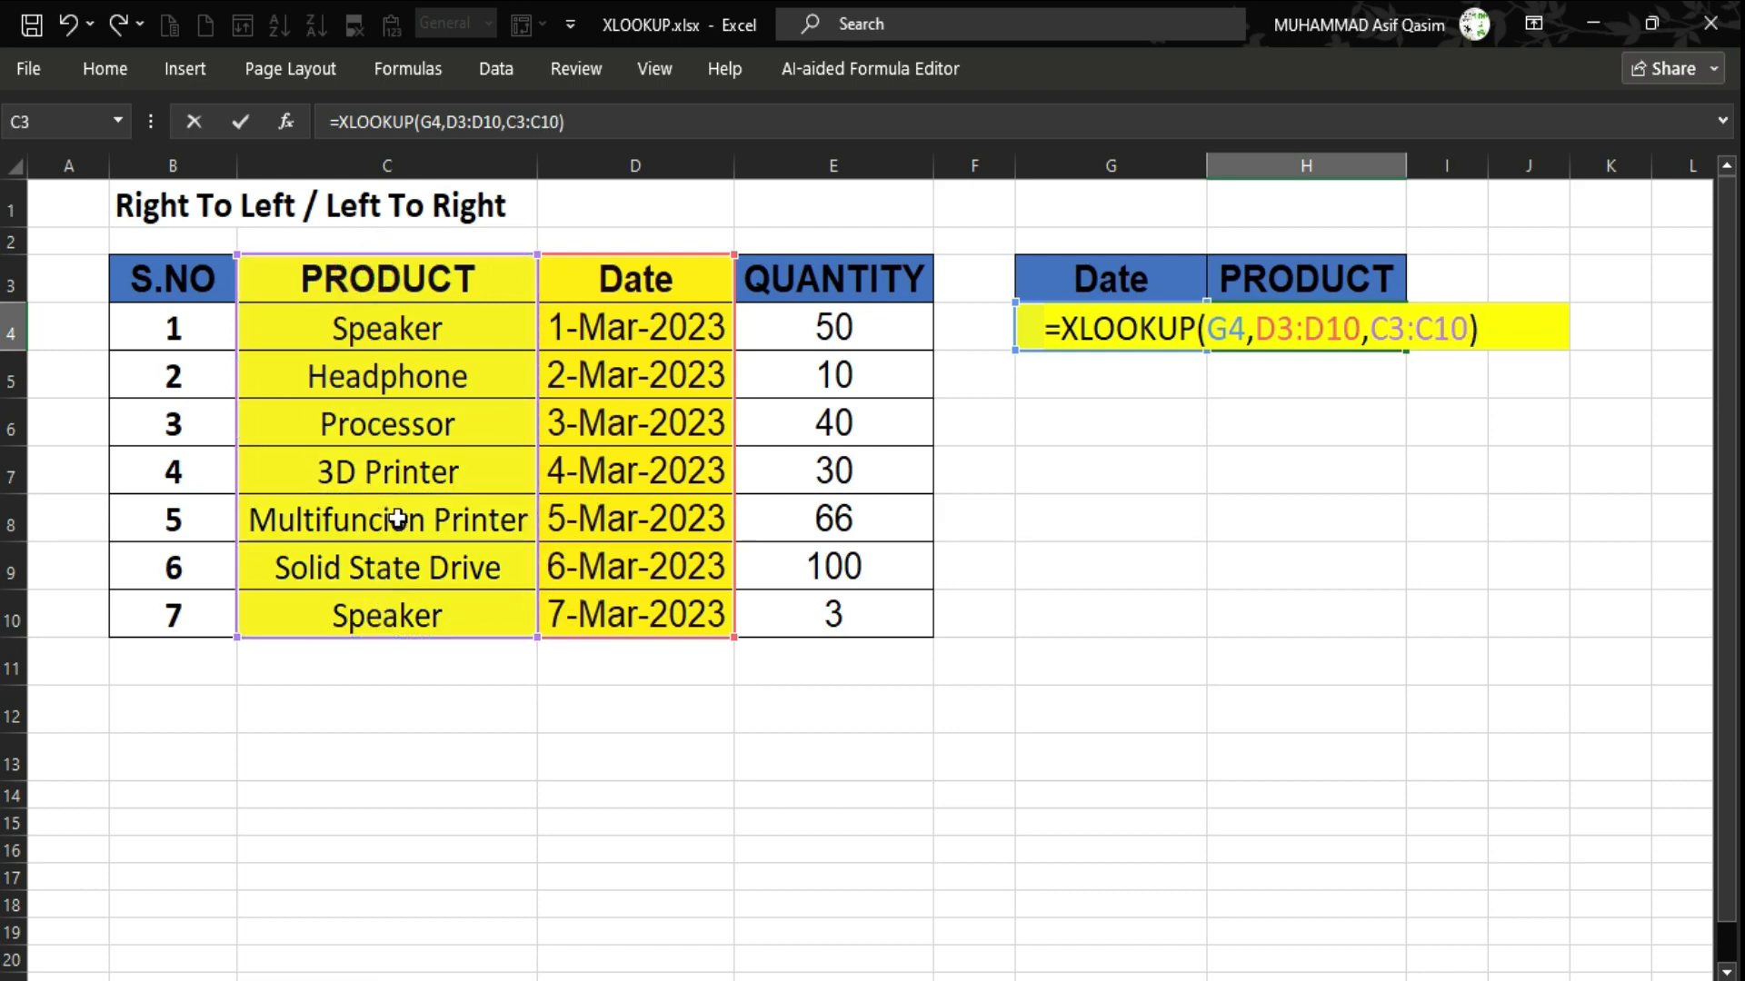
{"action": "key", "text": "Return"}
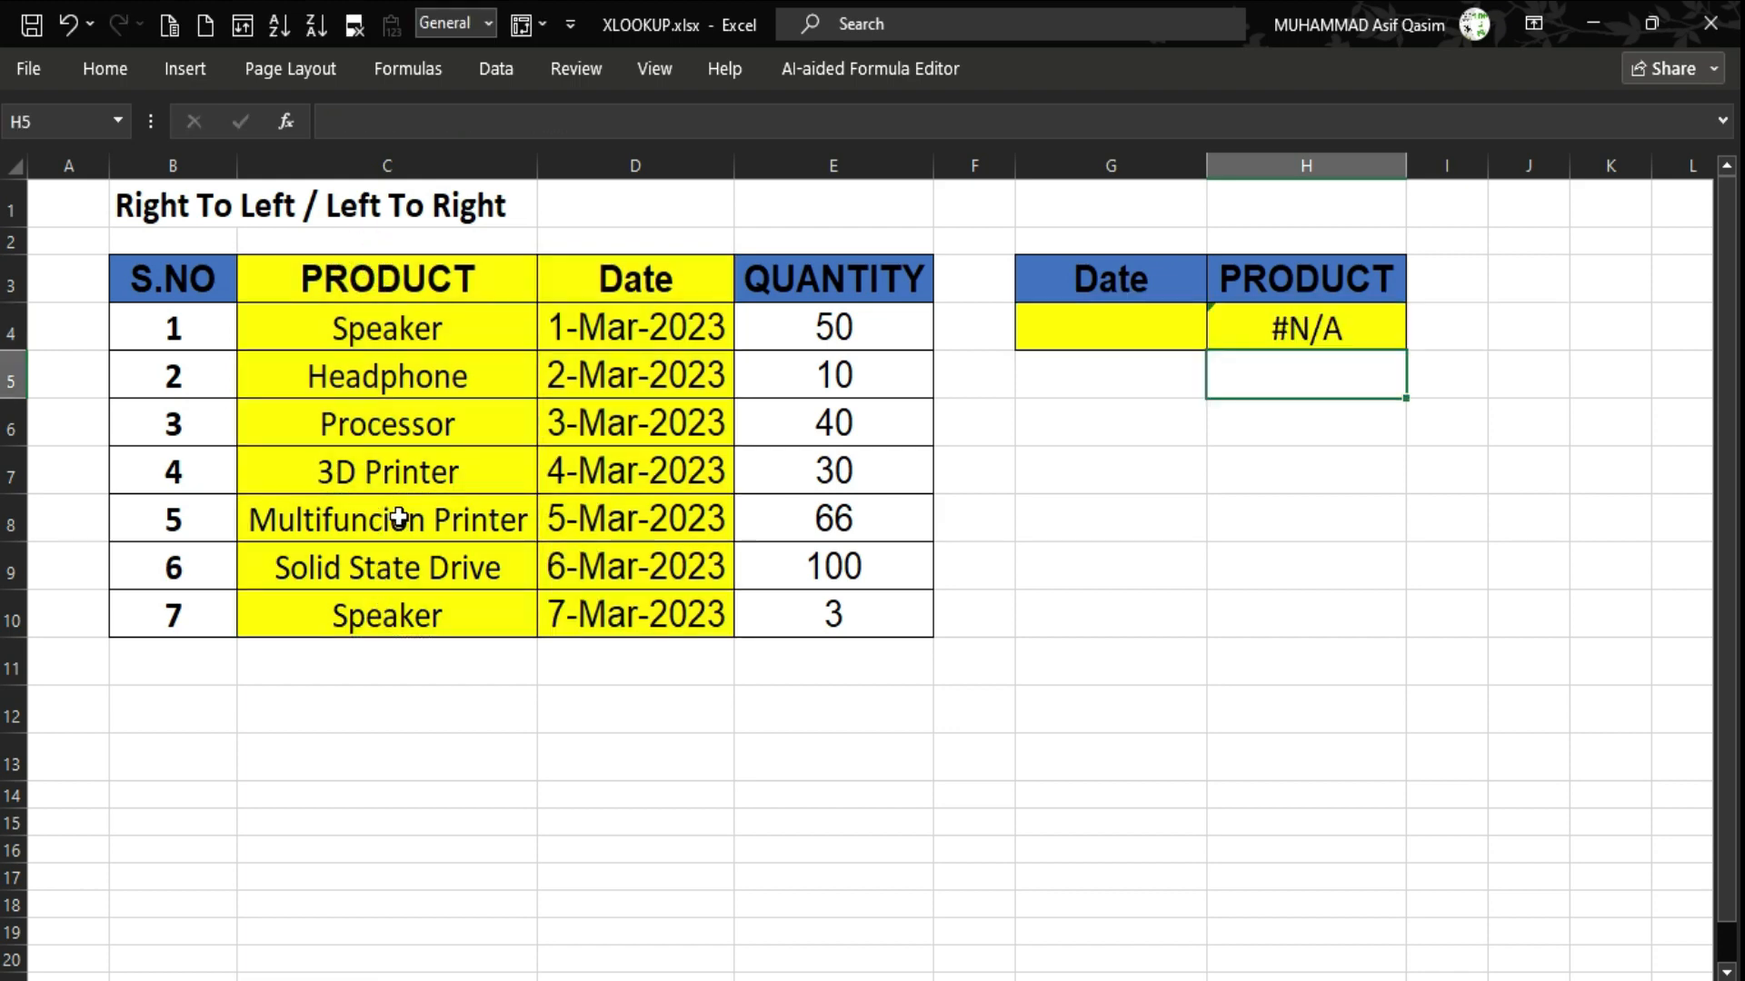
Copy the 2-Mar-2023 date into G4 so the H4 lookup returns Headphone.
{"action": "left_click", "coordinate": [1332, 338]}
{"action": "left_click", "coordinate": [1099, 330]}
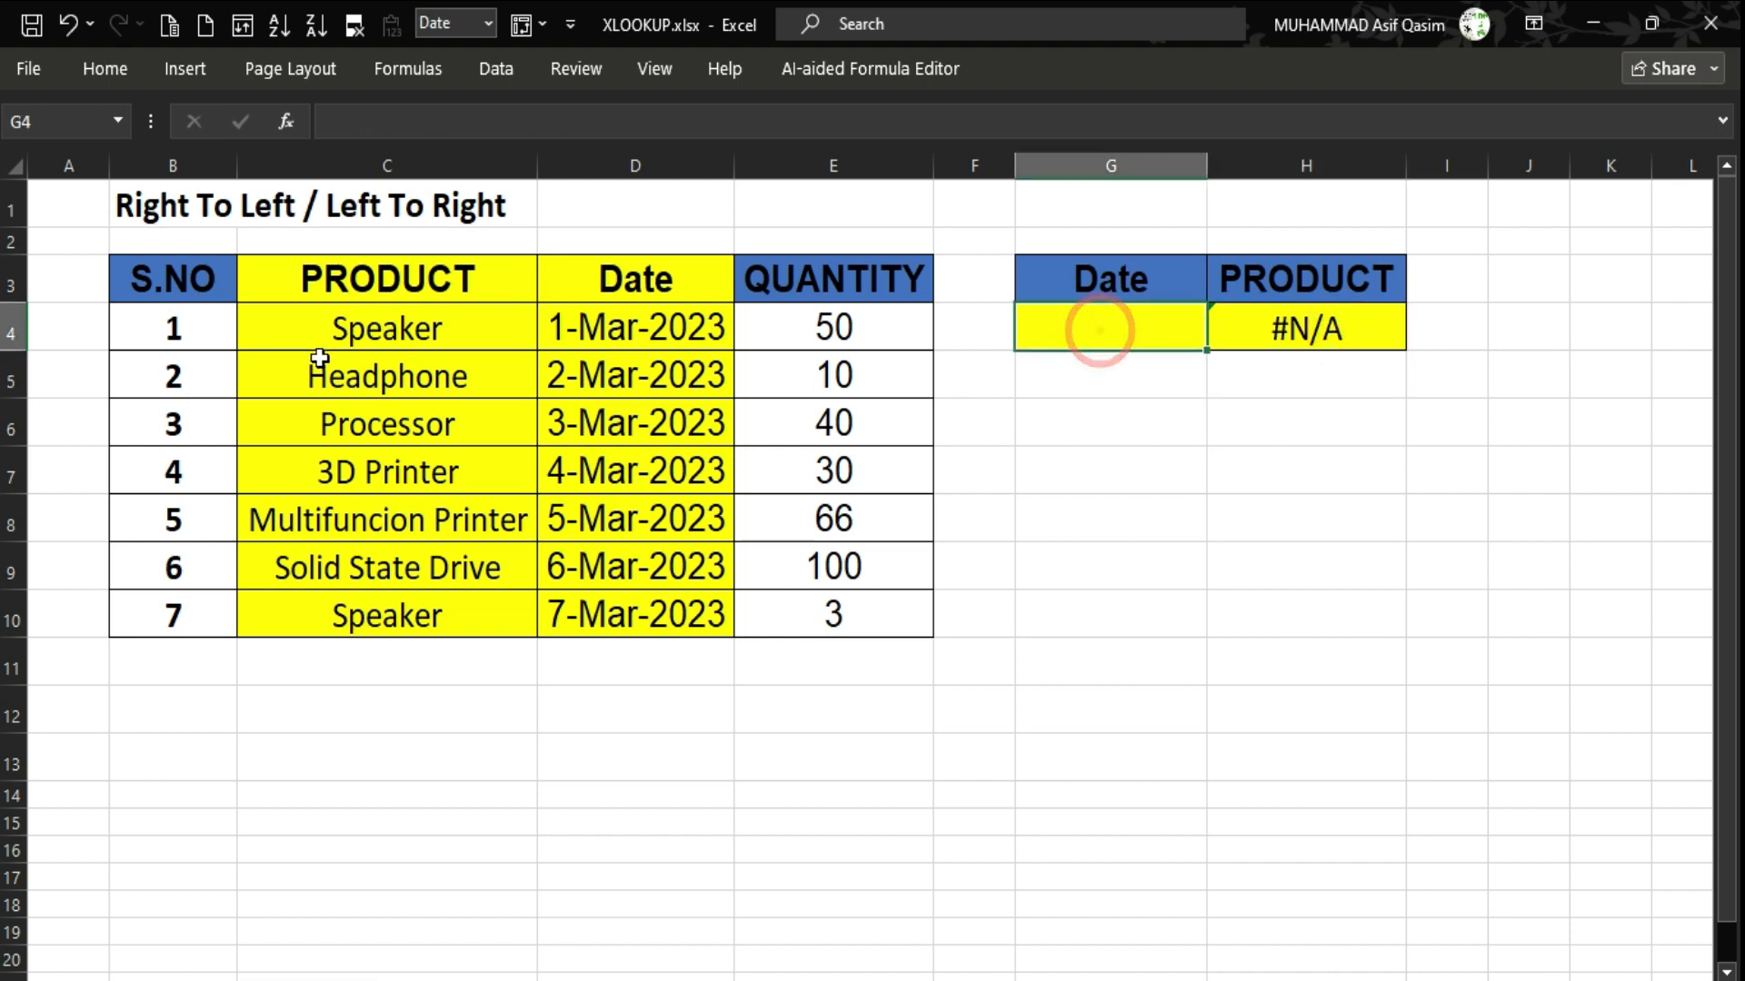
{"action": "left_click", "coordinate": [656, 387]}
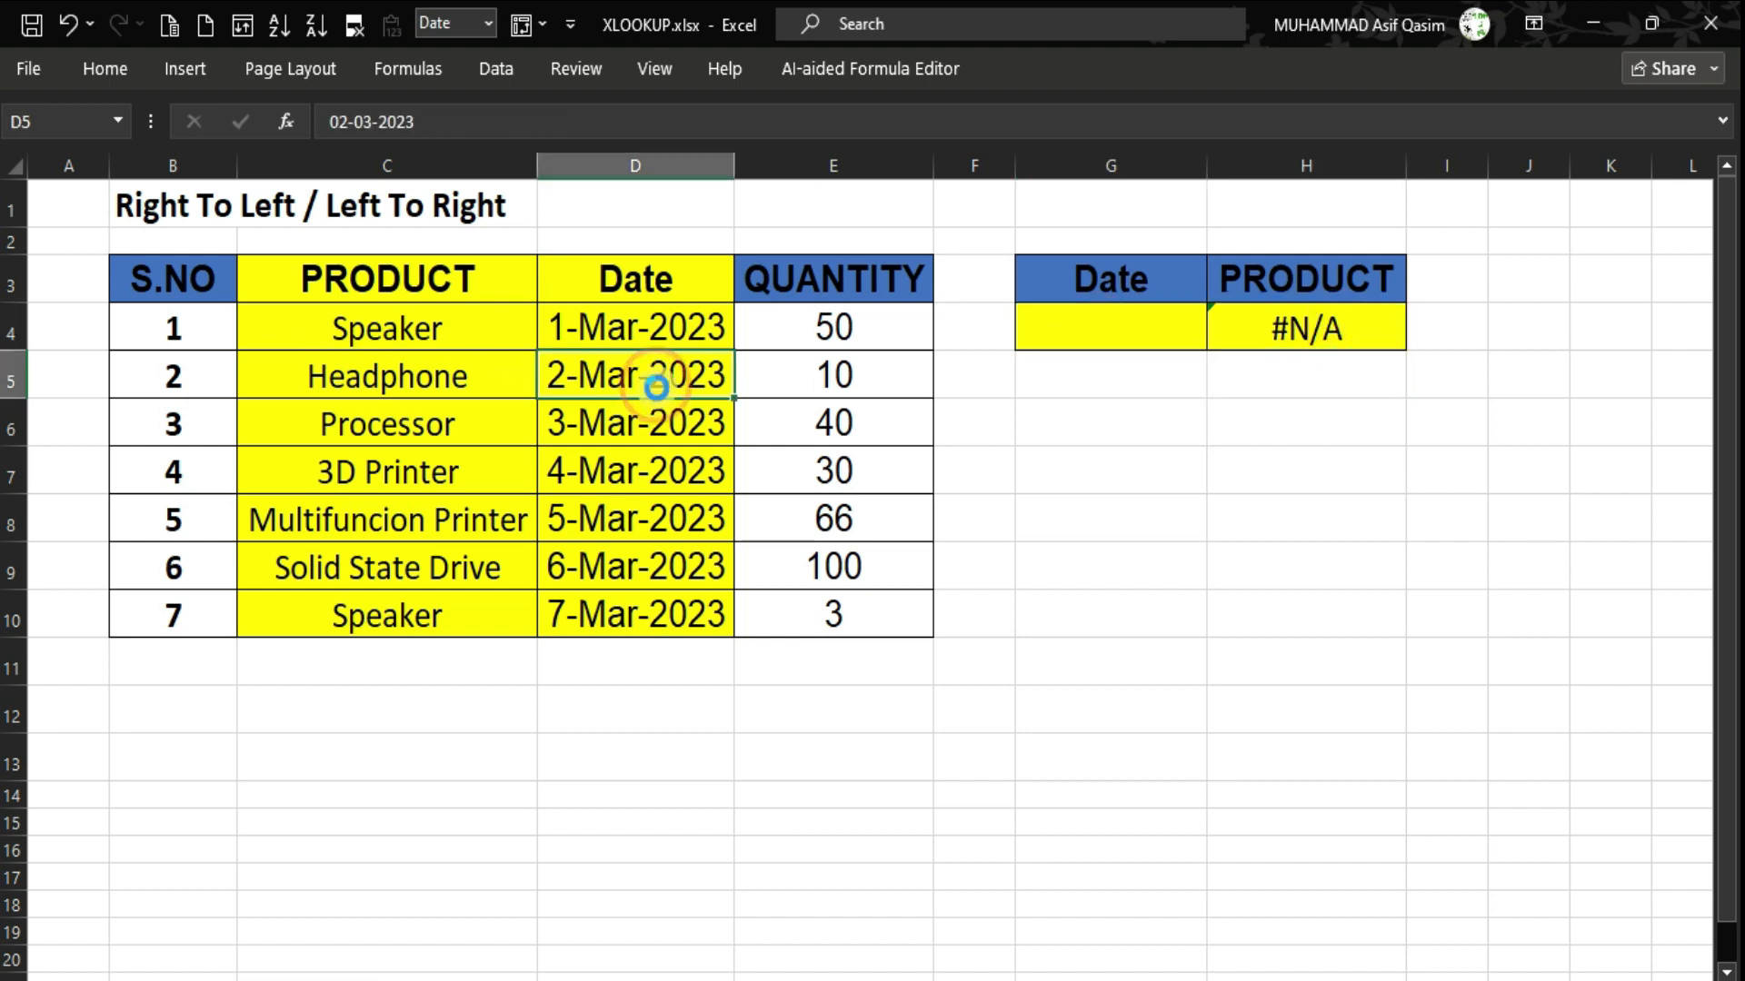
{"action": "key", "text": "ctrl+c"}
{"action": "left_click", "coordinate": [1104, 327]}
{"action": "key", "text": "ctrl+v"}
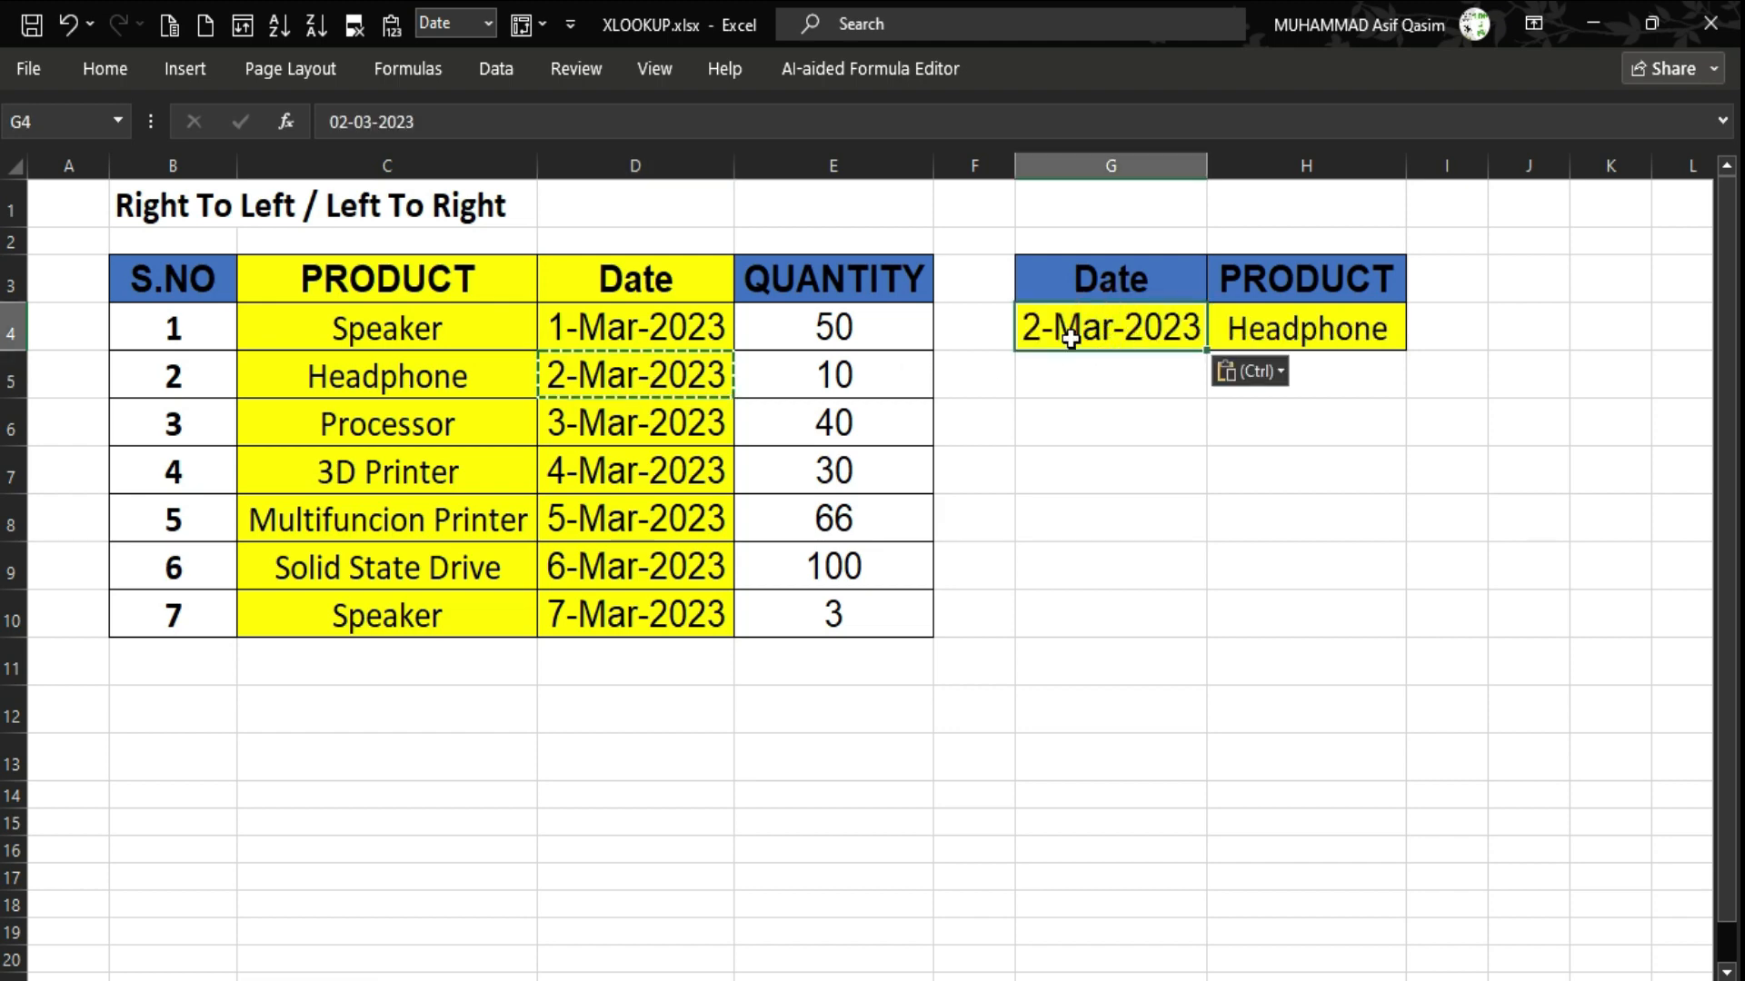
{"action": "left_click", "coordinate": [391, 373]}
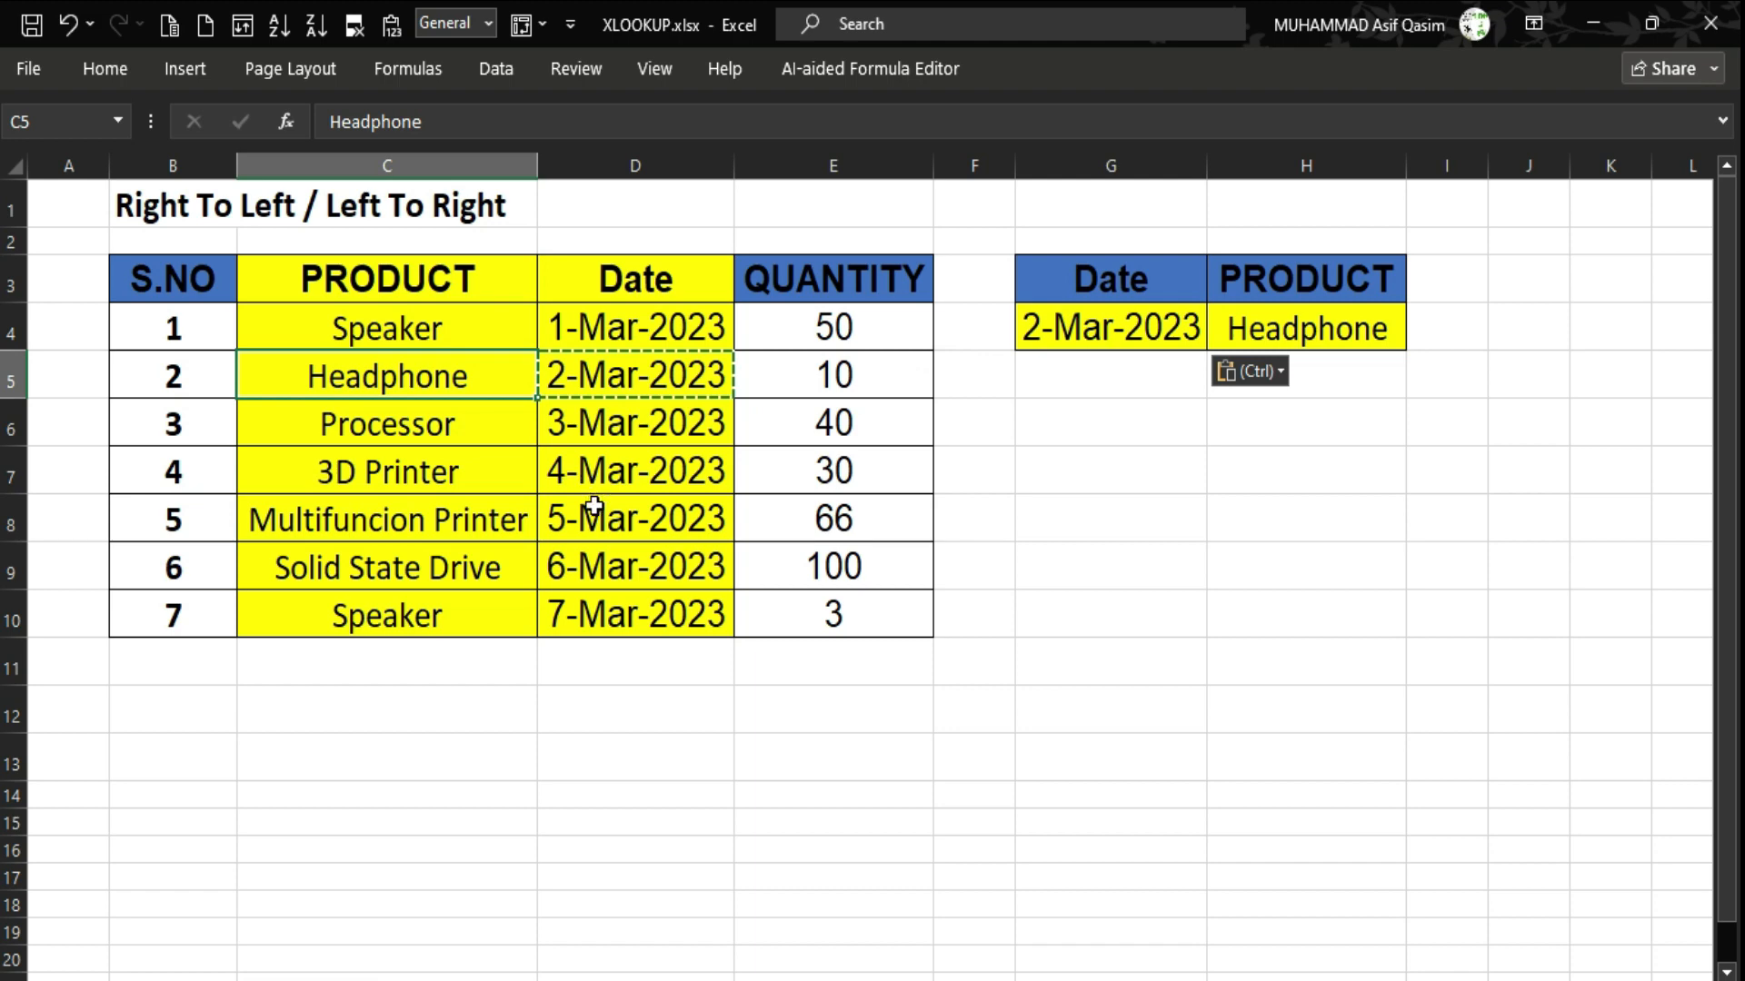
Paste 5-Mar-2023 into G4 and autofit column H to show Multifuncion Printer.
{"action": "left_click", "coordinate": [594, 506]}
{"action": "key", "text": "ctrl+c"}
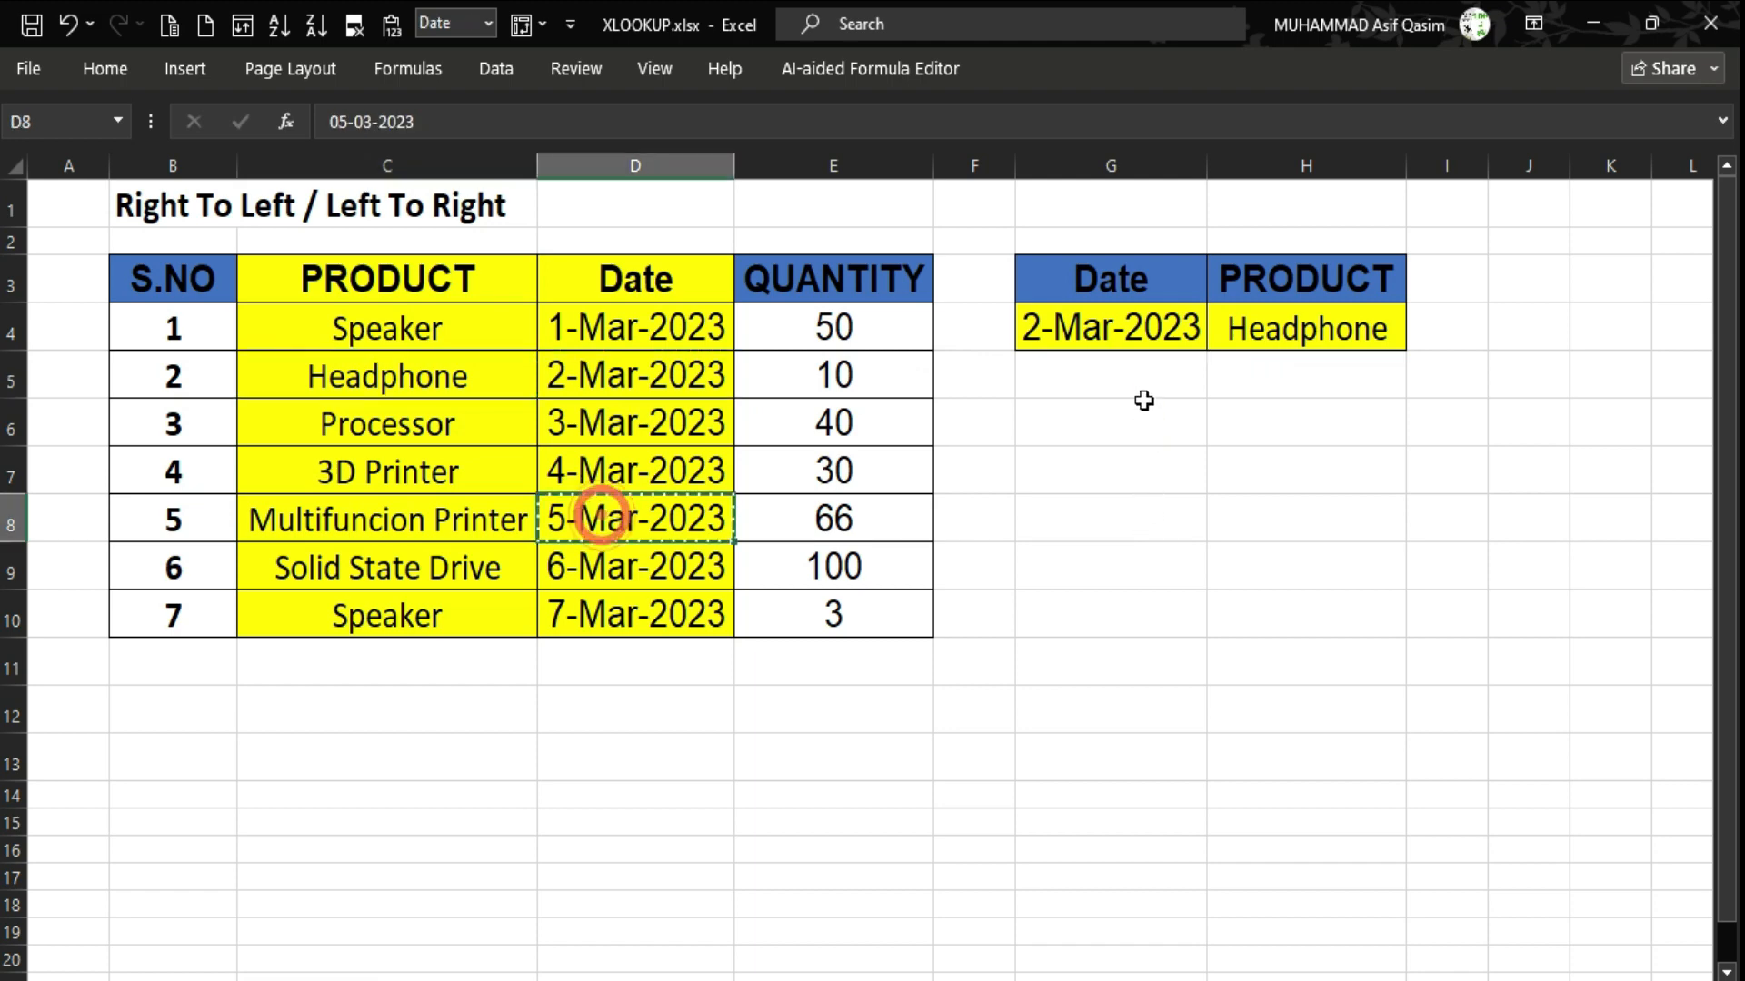
{"action": "left_click", "coordinate": [1093, 338]}
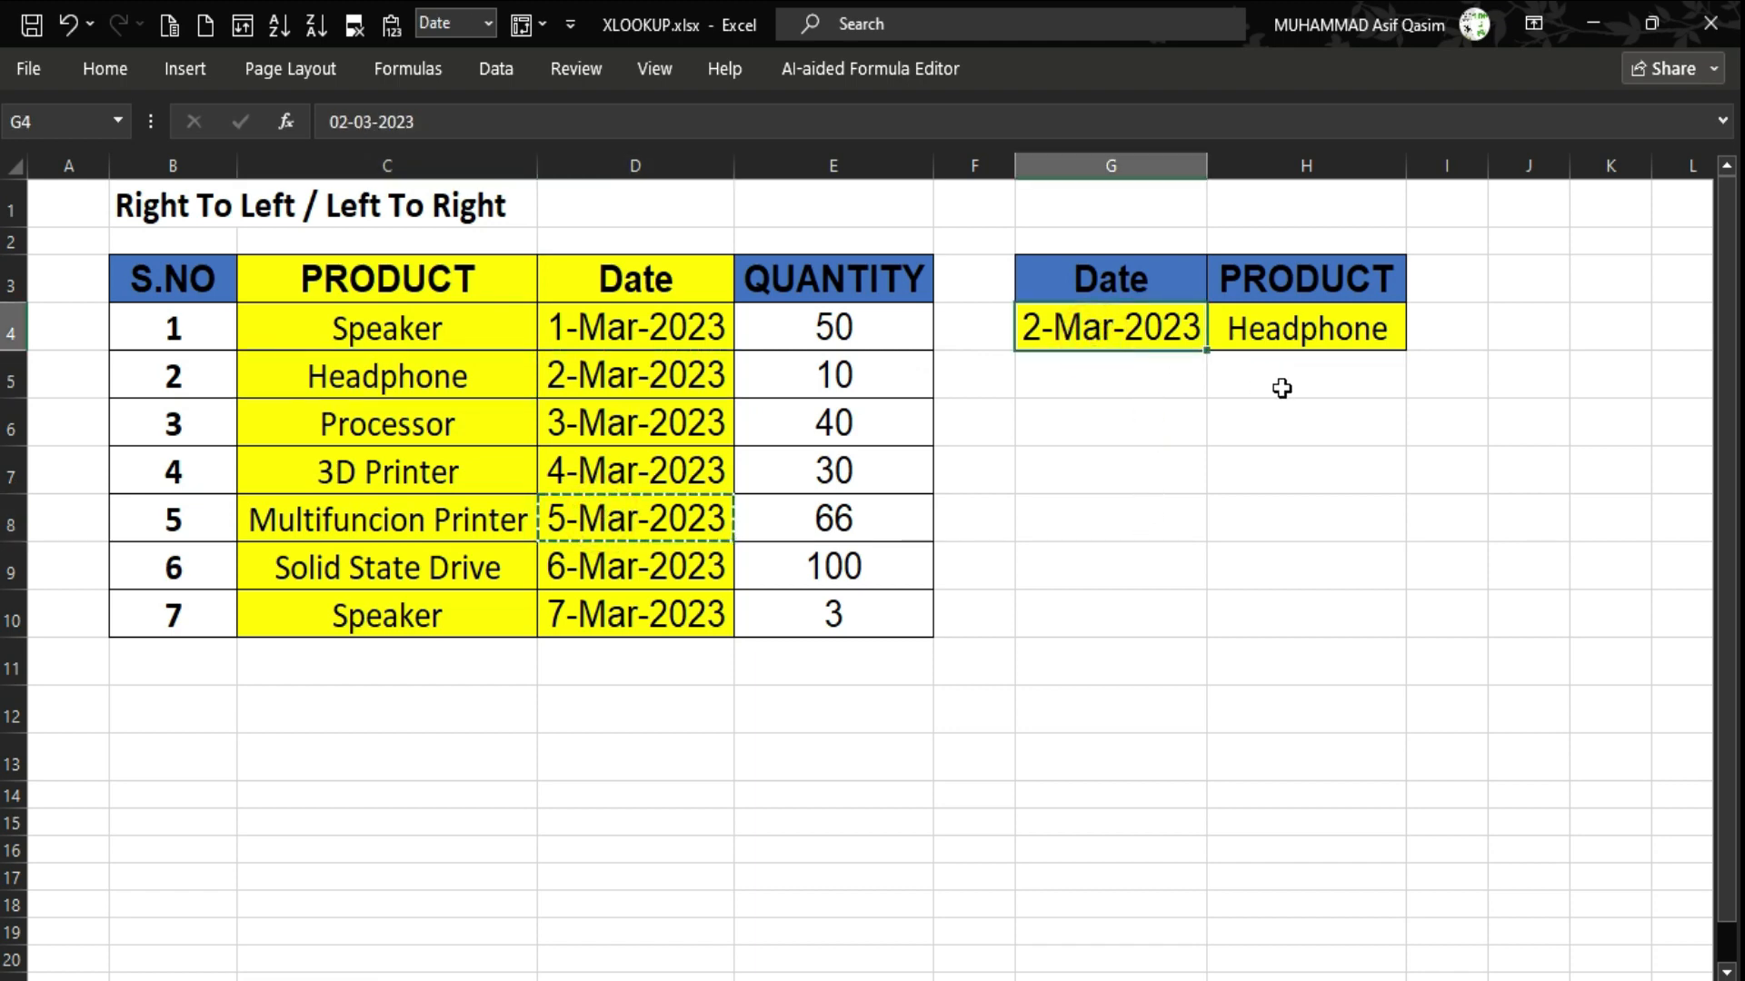
{"action": "key", "text": "ctrl+v"}
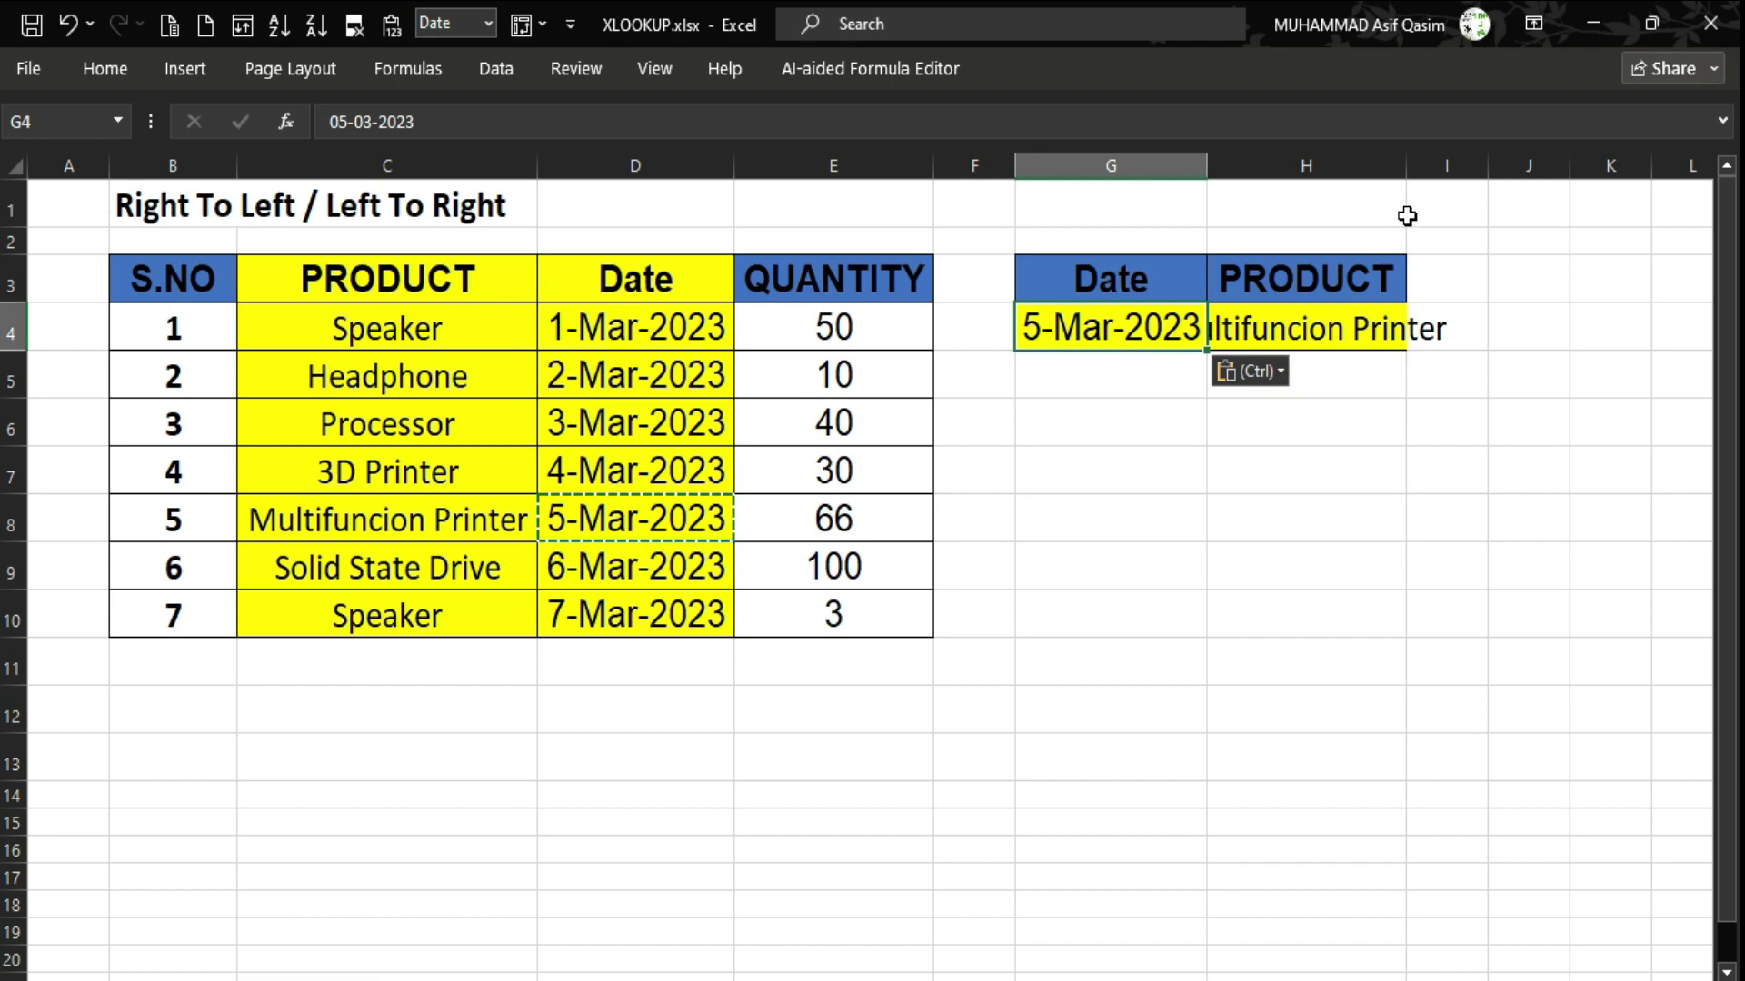
{"action": "double_click", "coordinate": [1406, 169]}
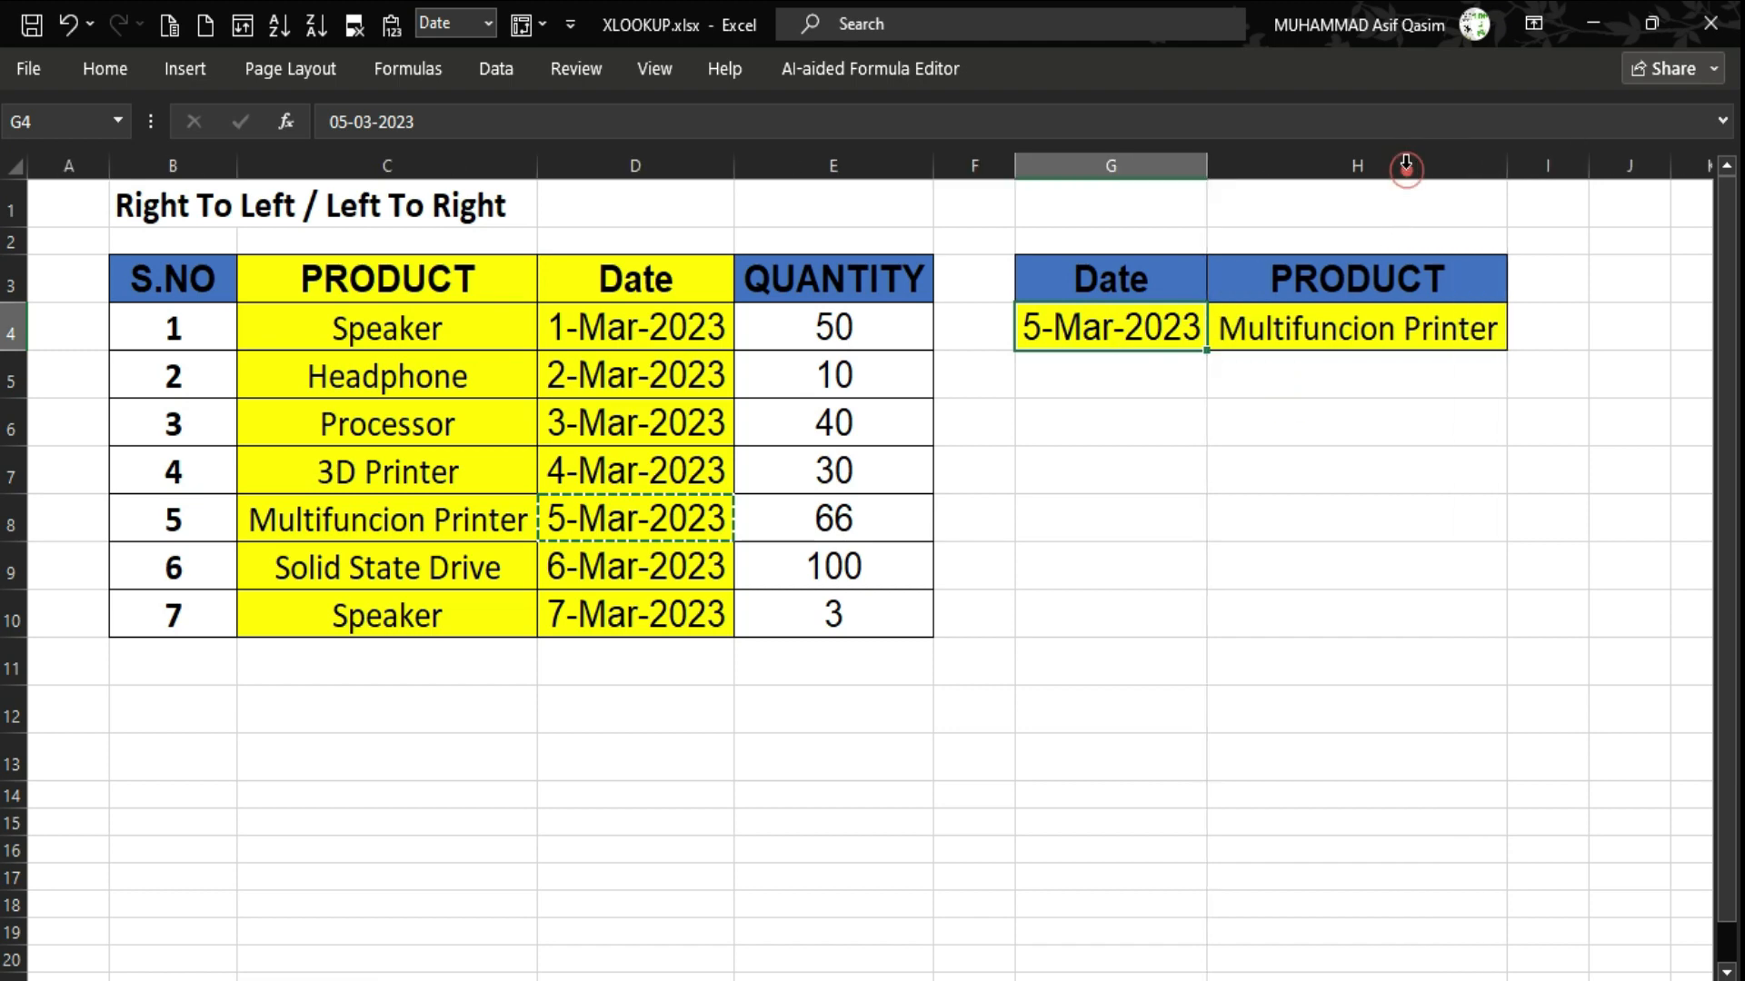
Highlight the Date range D3:D10 and Product range C3:C10 the lookup uses.
{"action": "left_click", "coordinate": [417, 521]}
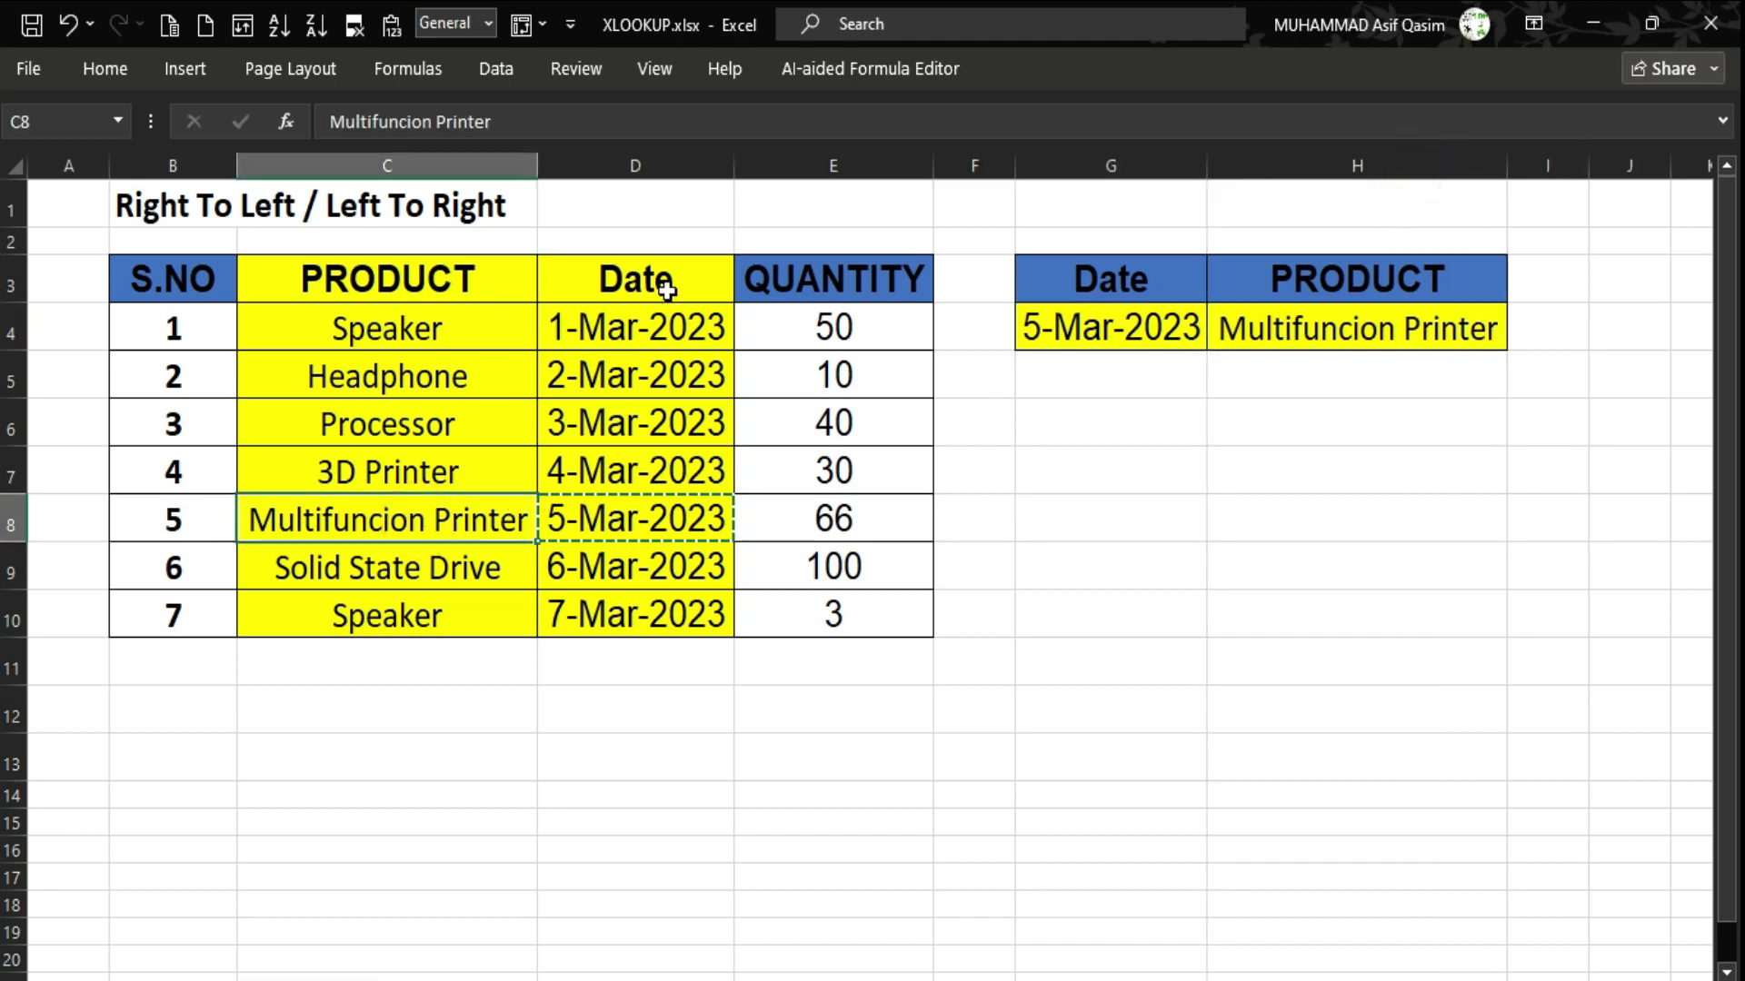
{"action": "left_click_drag", "start_coordinate": [668, 283], "coordinate": [636, 617]}
{"action": "left_click_drag", "start_coordinate": [450, 282], "coordinate": [401, 611]}
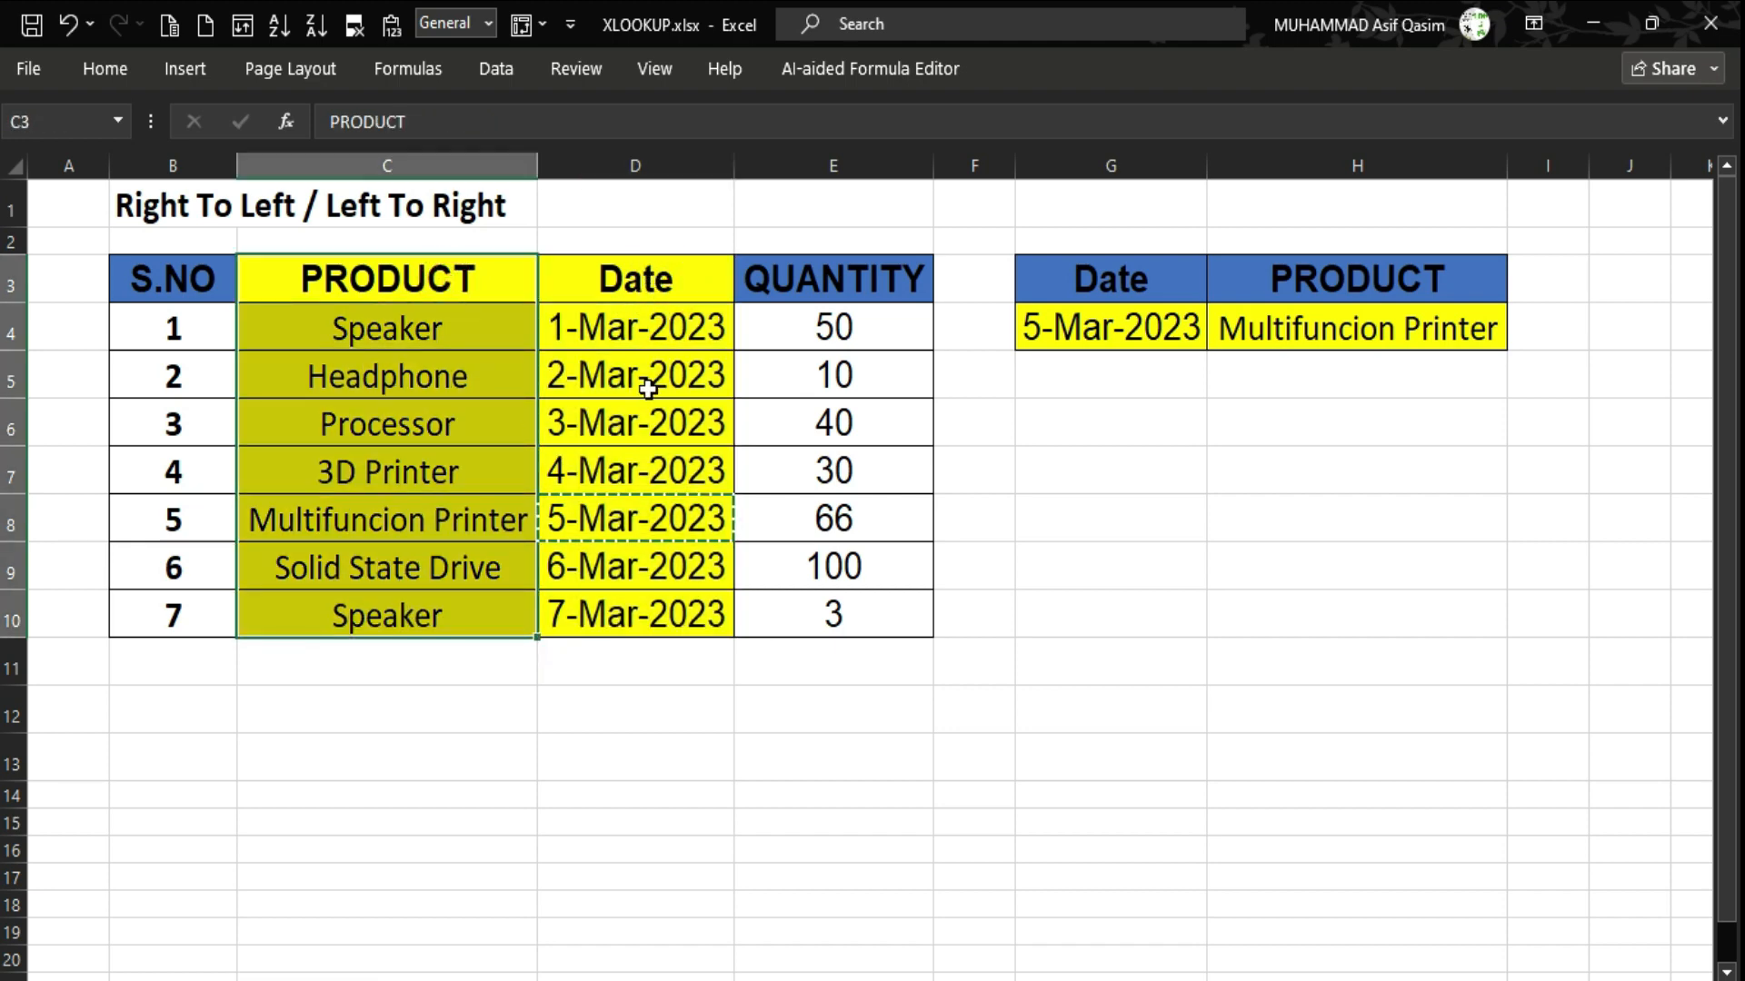
{"action": "left_click_drag", "start_coordinate": [615, 586], "coordinate": [627, 613]}
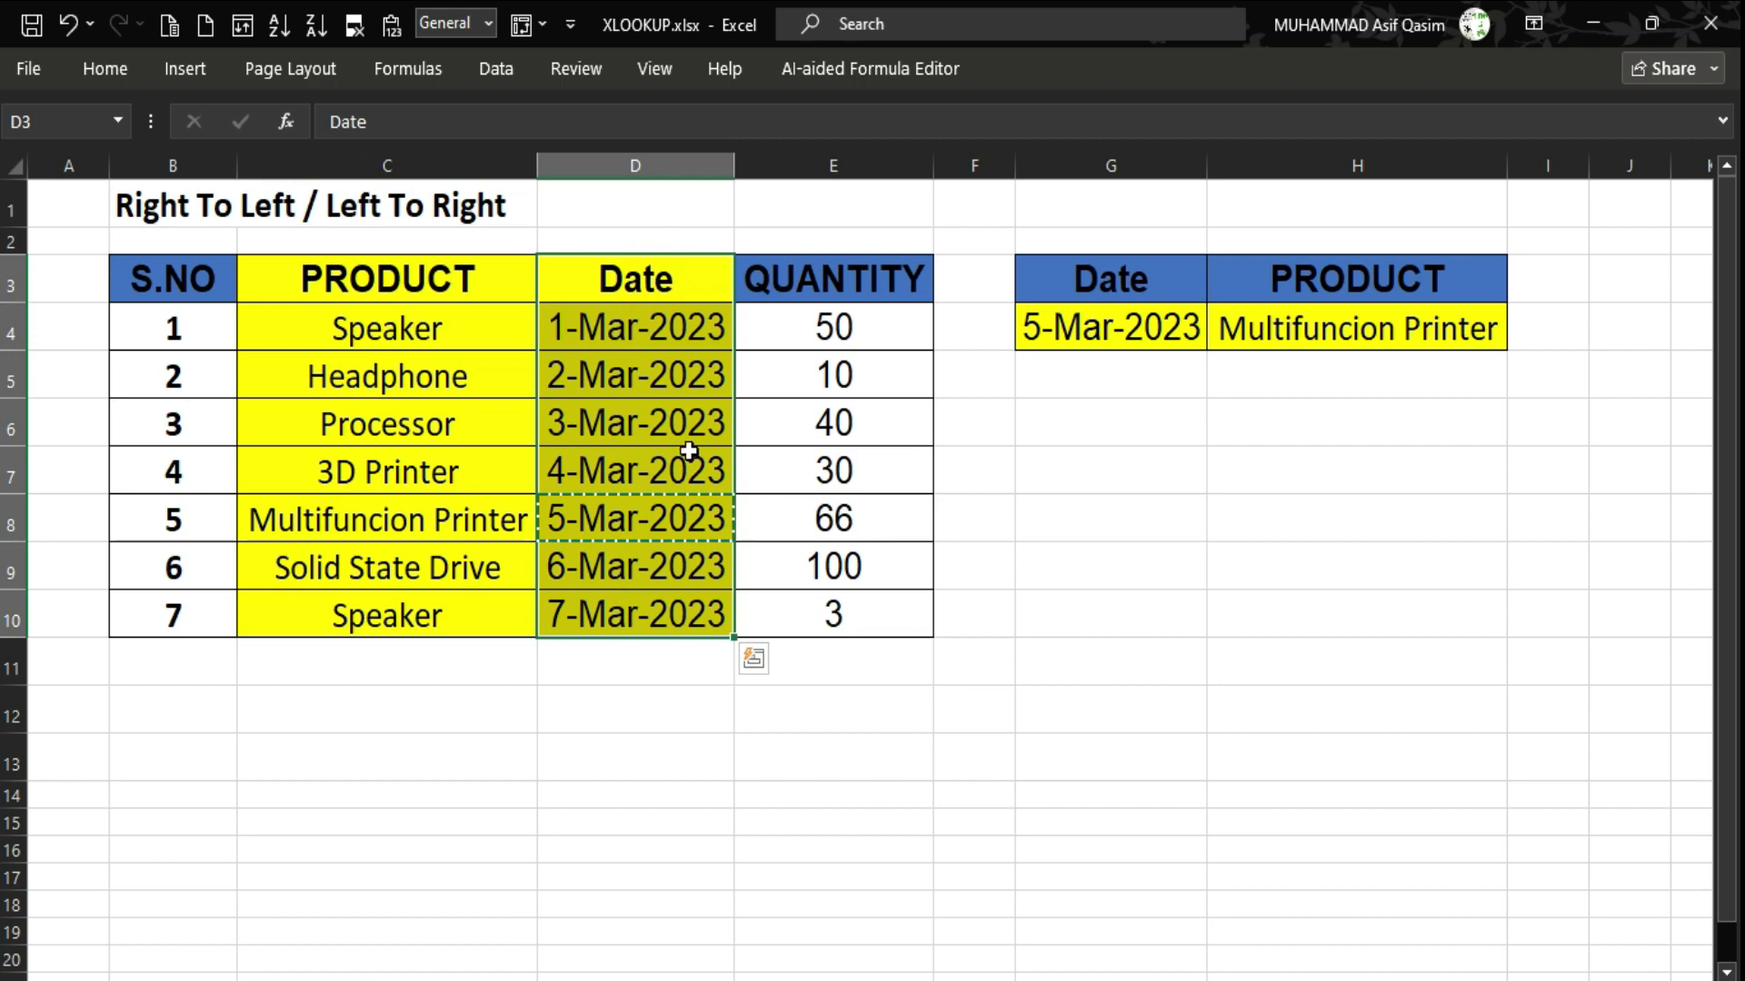
{"action": "left_click", "coordinate": [654, 439]}
Reopen H4's XLOOKUP formula and delete its closing parenthesis to add more arguments.
{"action": "left_click", "coordinate": [1299, 325]}
{"action": "double_click", "coordinate": [1304, 325]}
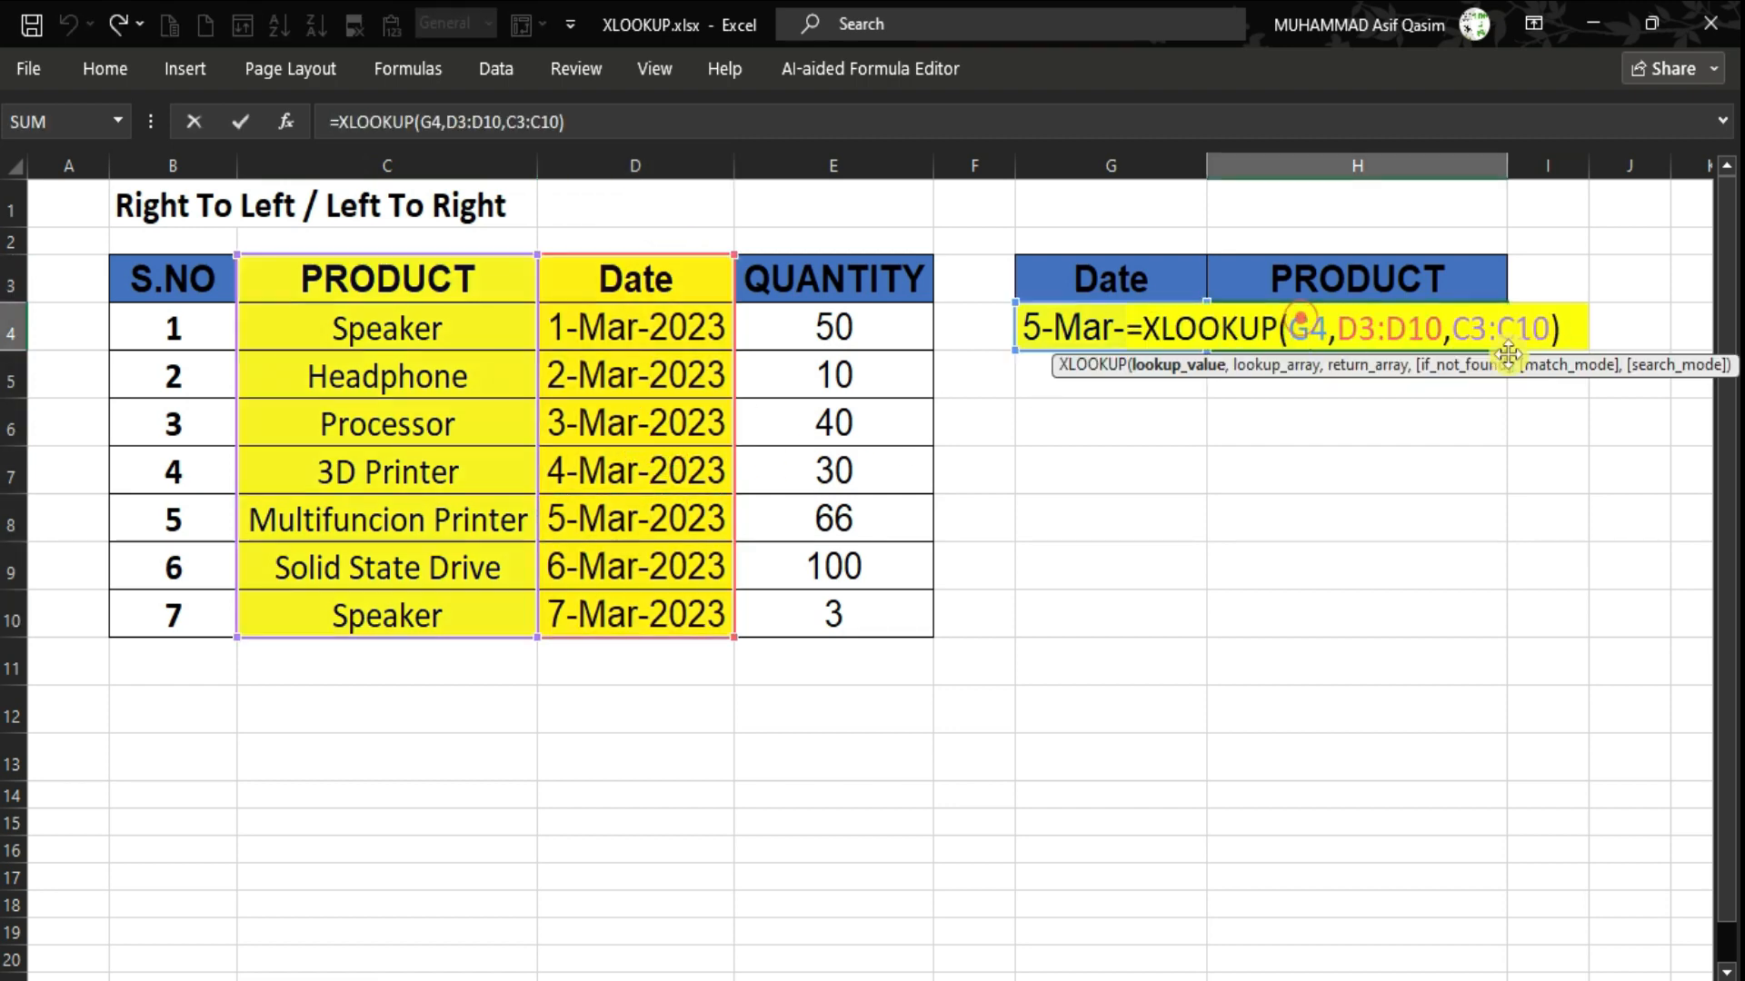
{"action": "key", "text": "Right"}
{"action": "key", "text": "Right"}
{"action": "key", "text": "Right"}
{"action": "key", "text": "Right"}
{"action": "key", "text": "Right"}
{"action": "key", "text": "Right"}
{"action": "key", "text": "Right"}
{"action": "key", "text": "Right"}
{"action": "key", "text": "Right"}
{"action": "key", "text": "Right"}
{"action": "key", "text": "Right"}
{"action": "key", "text": "Right"}
{"action": "key", "text": "Right"}
{"action": "key", "text": "Right"}
{"action": "key", "text": "Right"}
{"action": "key", "text": "Right"}
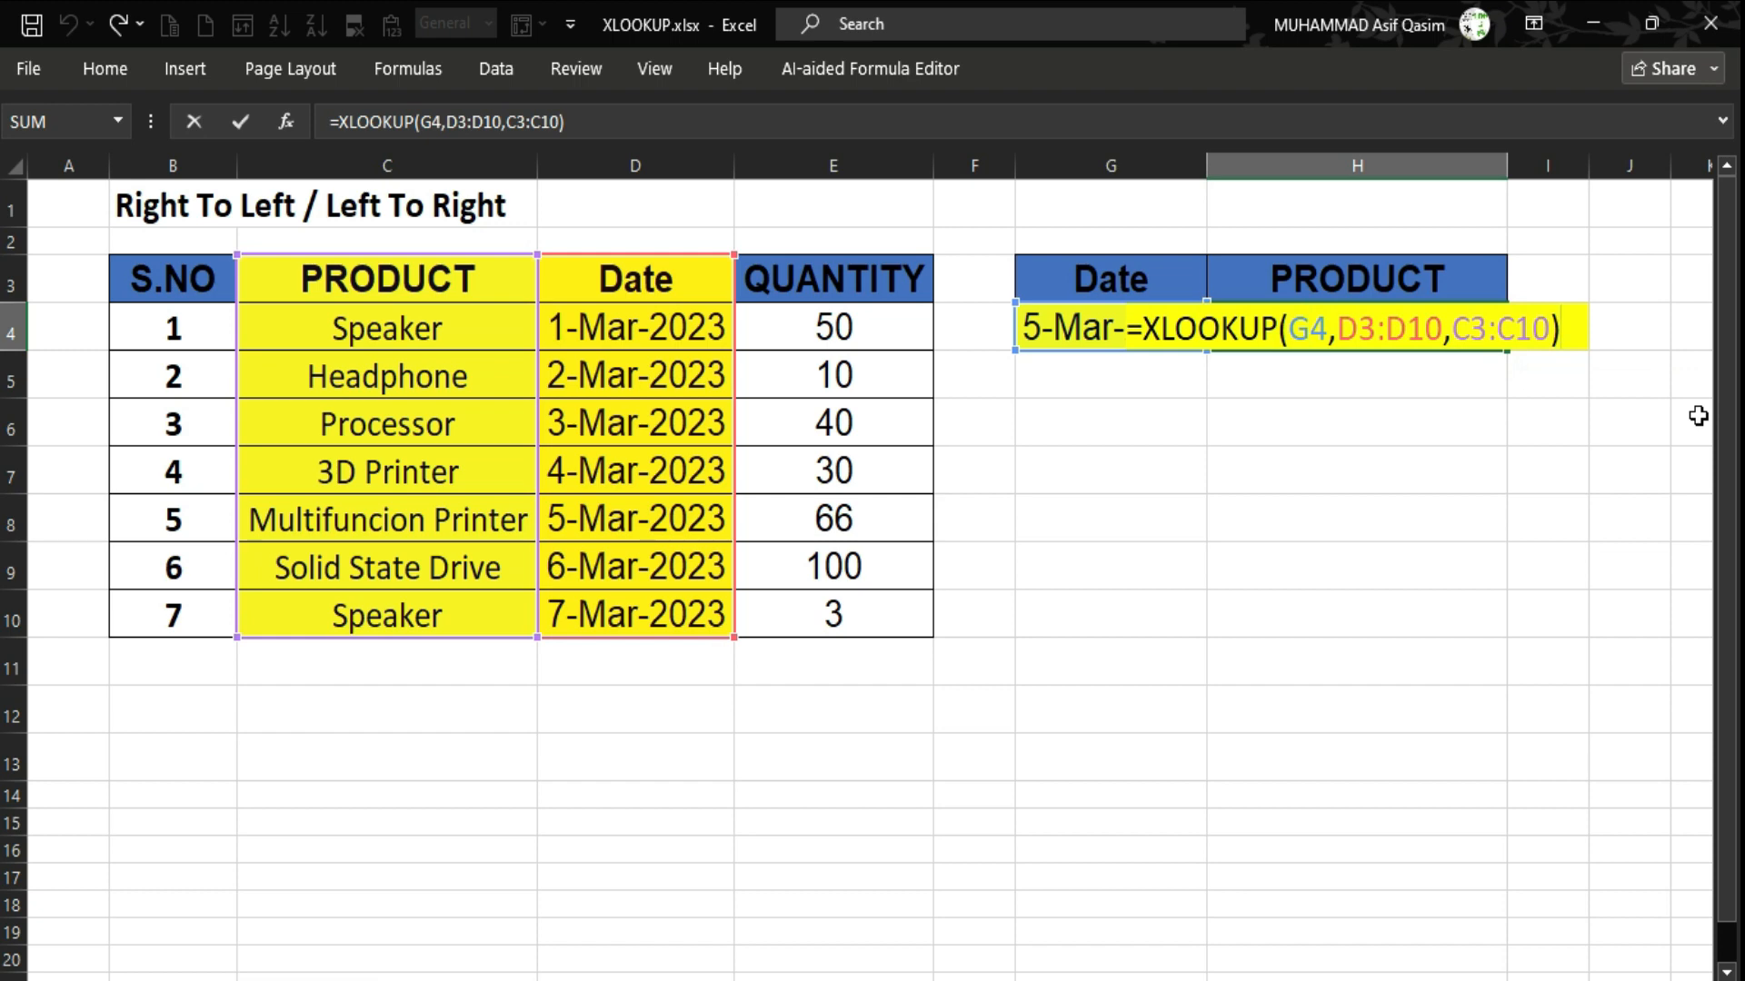
{"action": "key", "text": "BackSpace"}
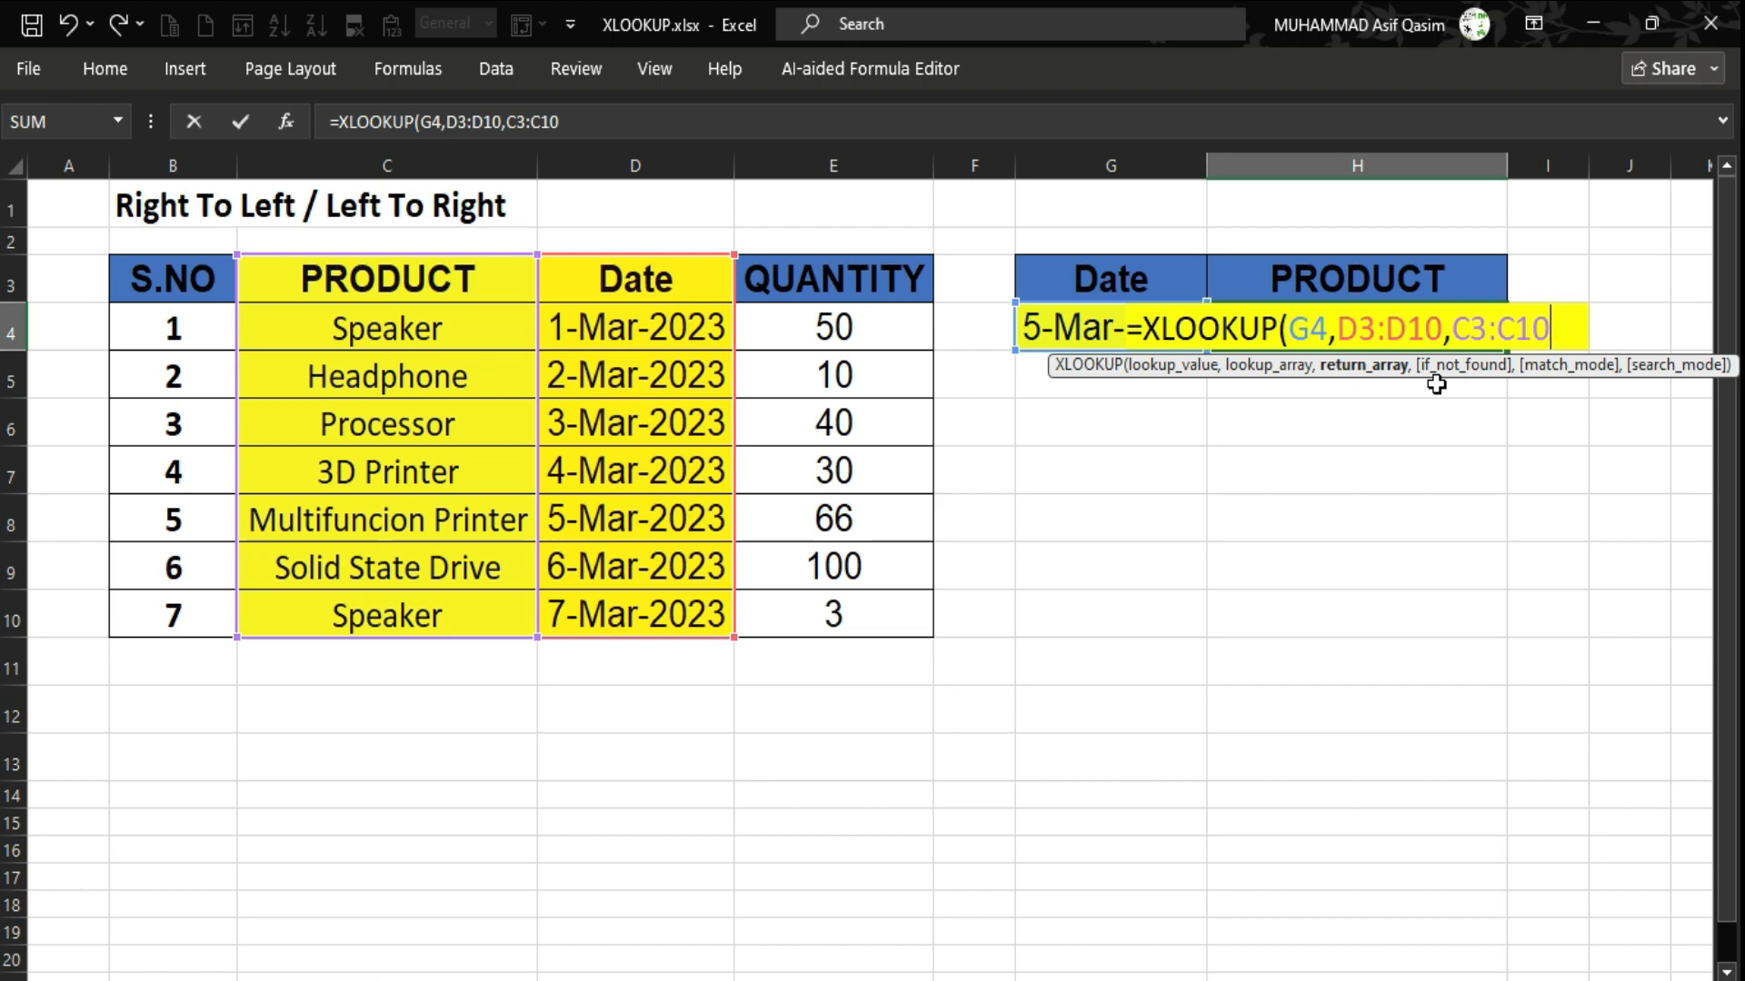
Append ,"Not Found") to the H4 XLOOKUP and commit the formula.
{"action": "type", "text": ","}
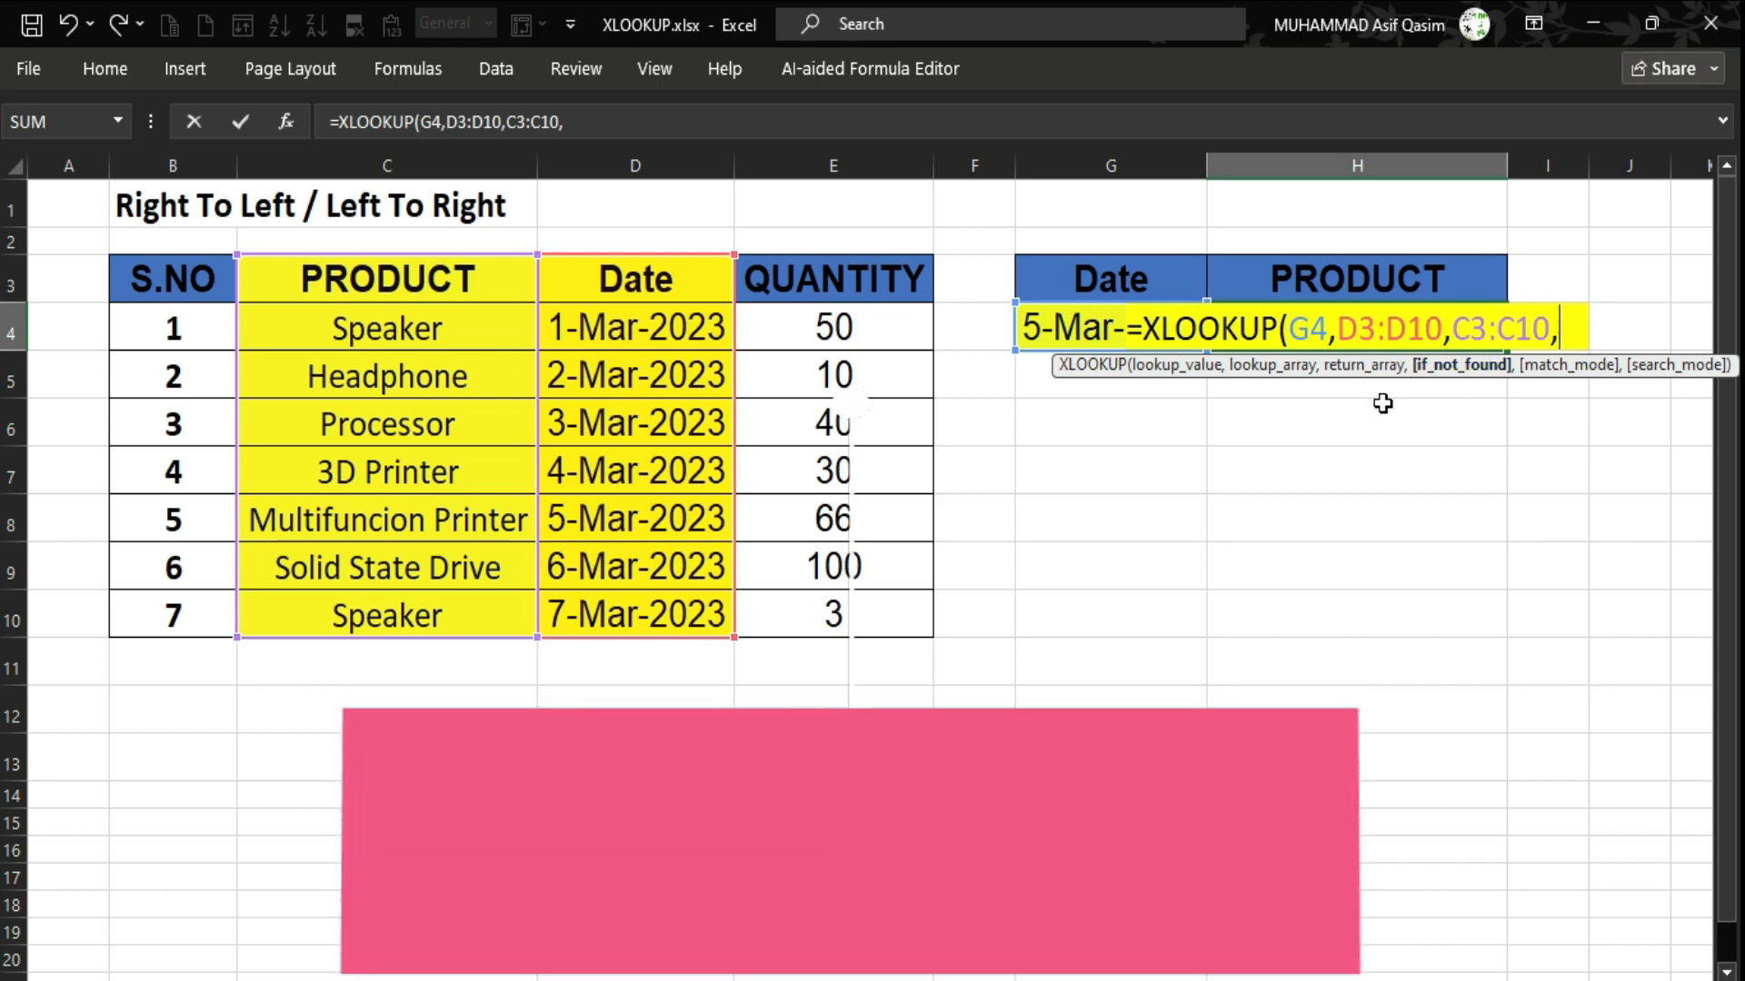
{"action": "type", "text": "\""}
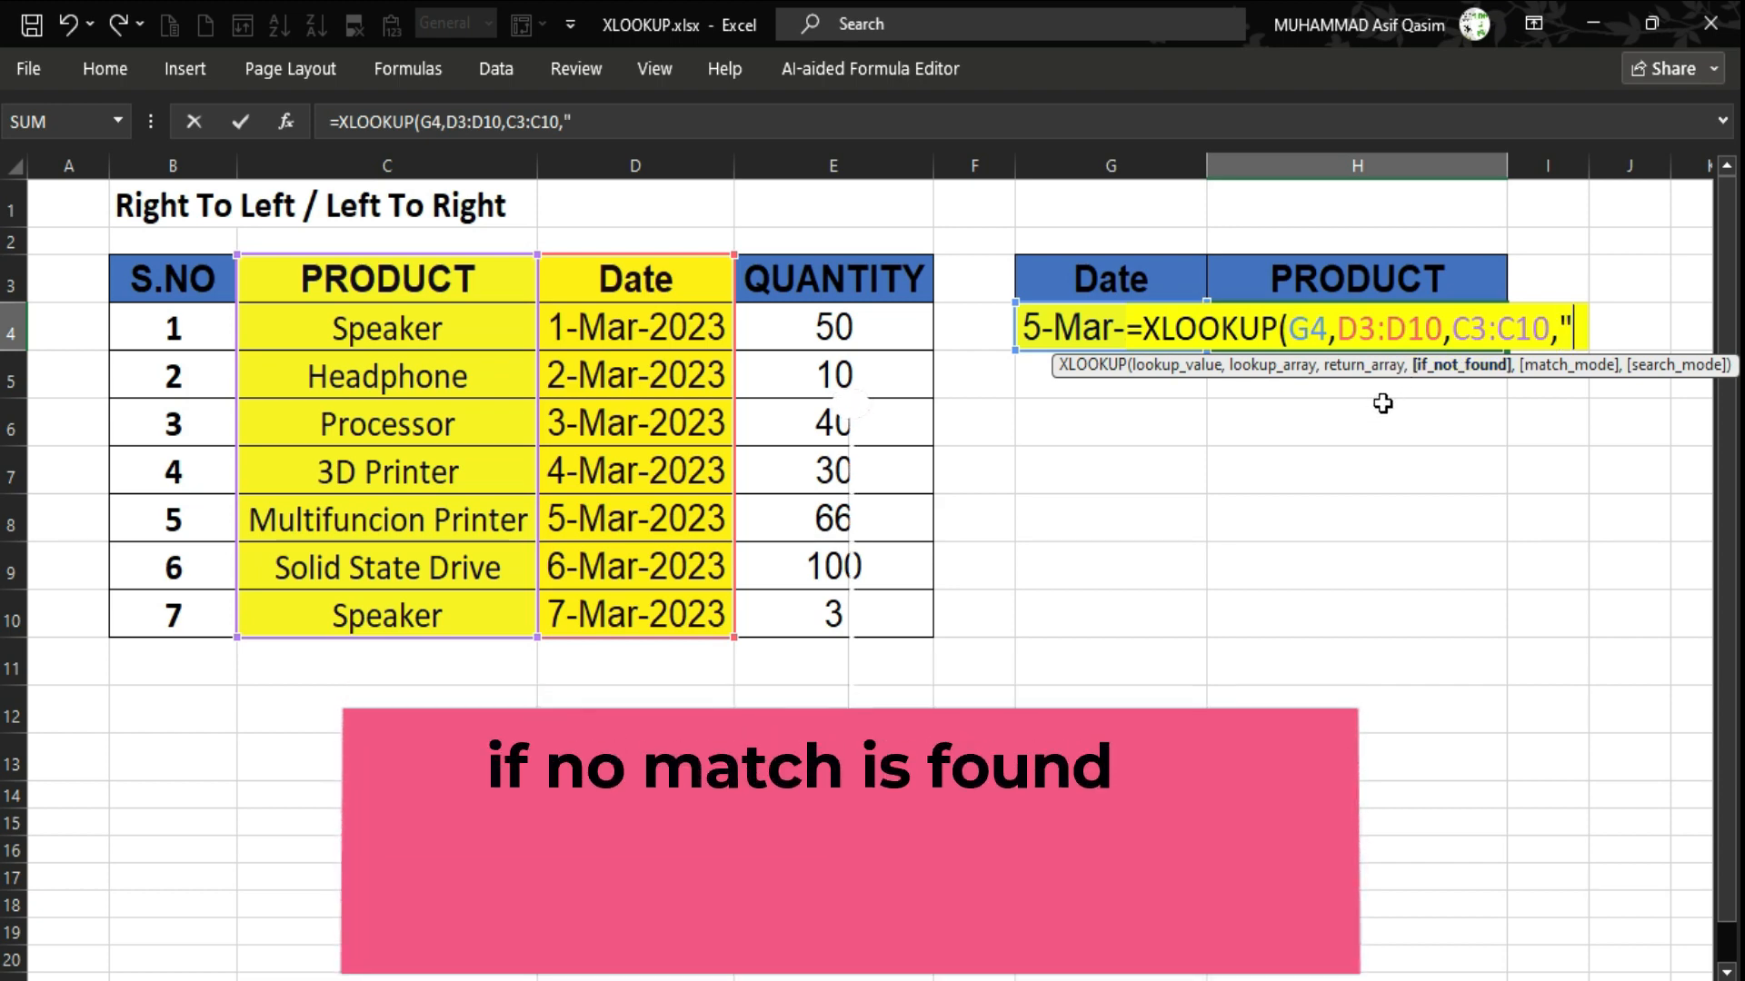
{"action": "type", "text": "Not F"}
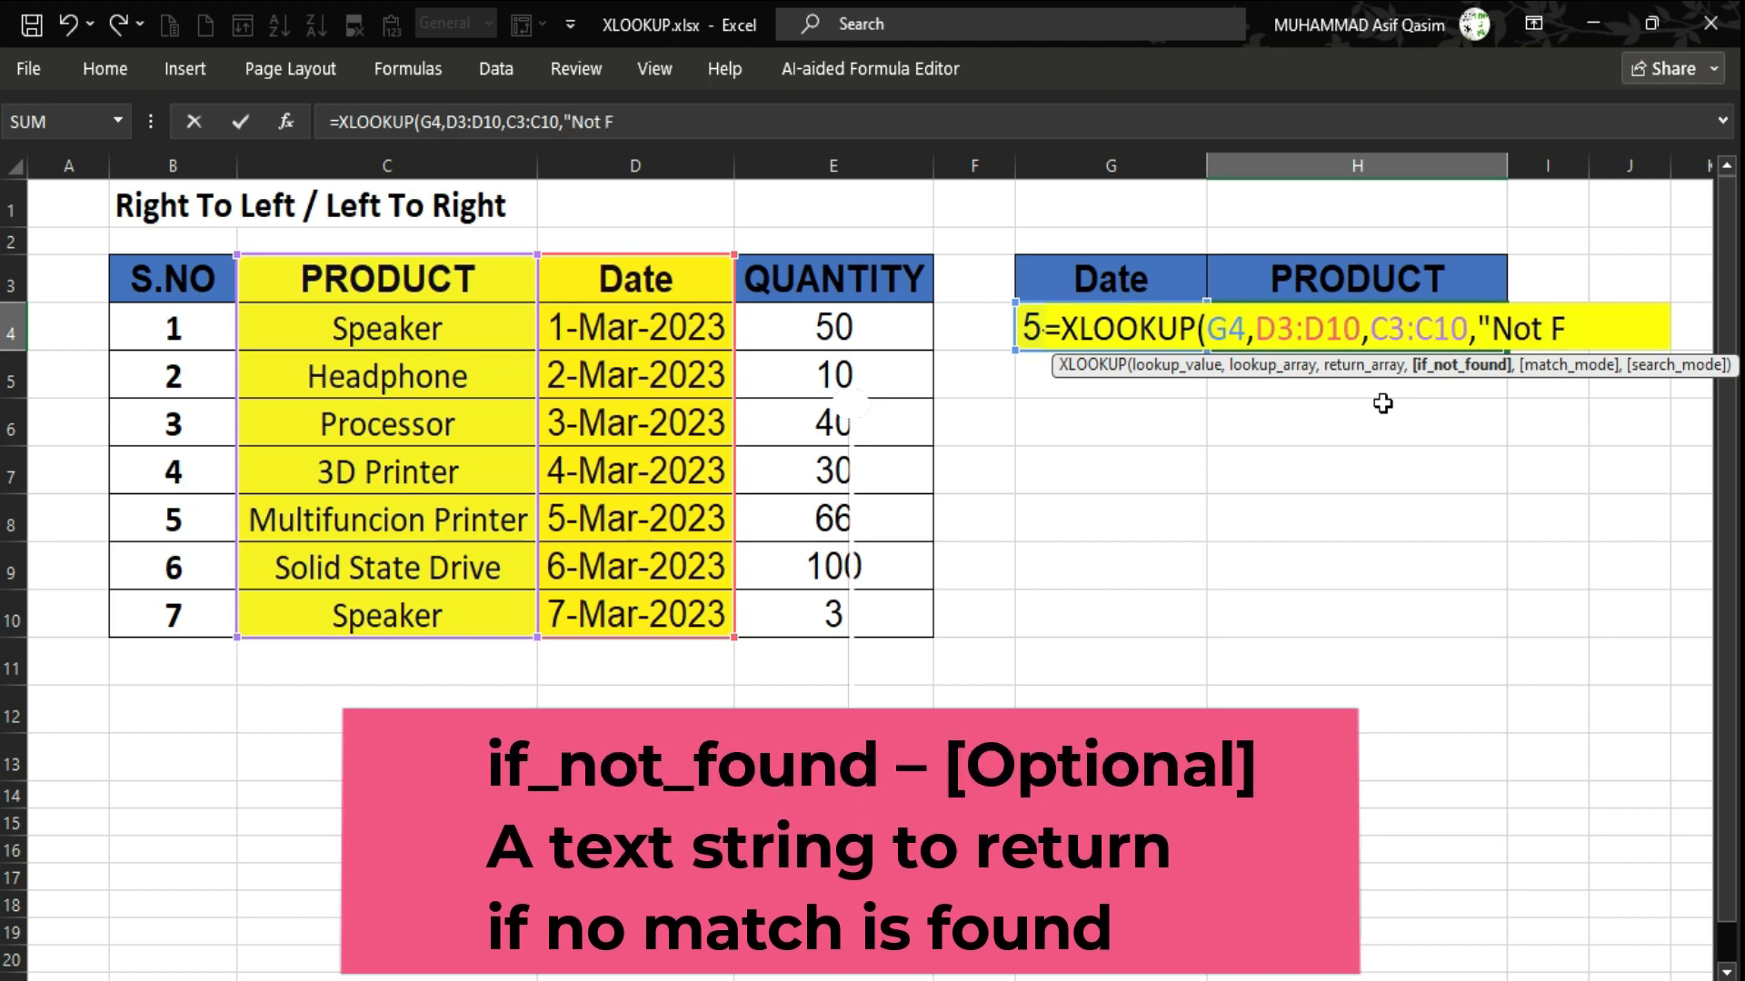
{"action": "type", "text": "ound\""}
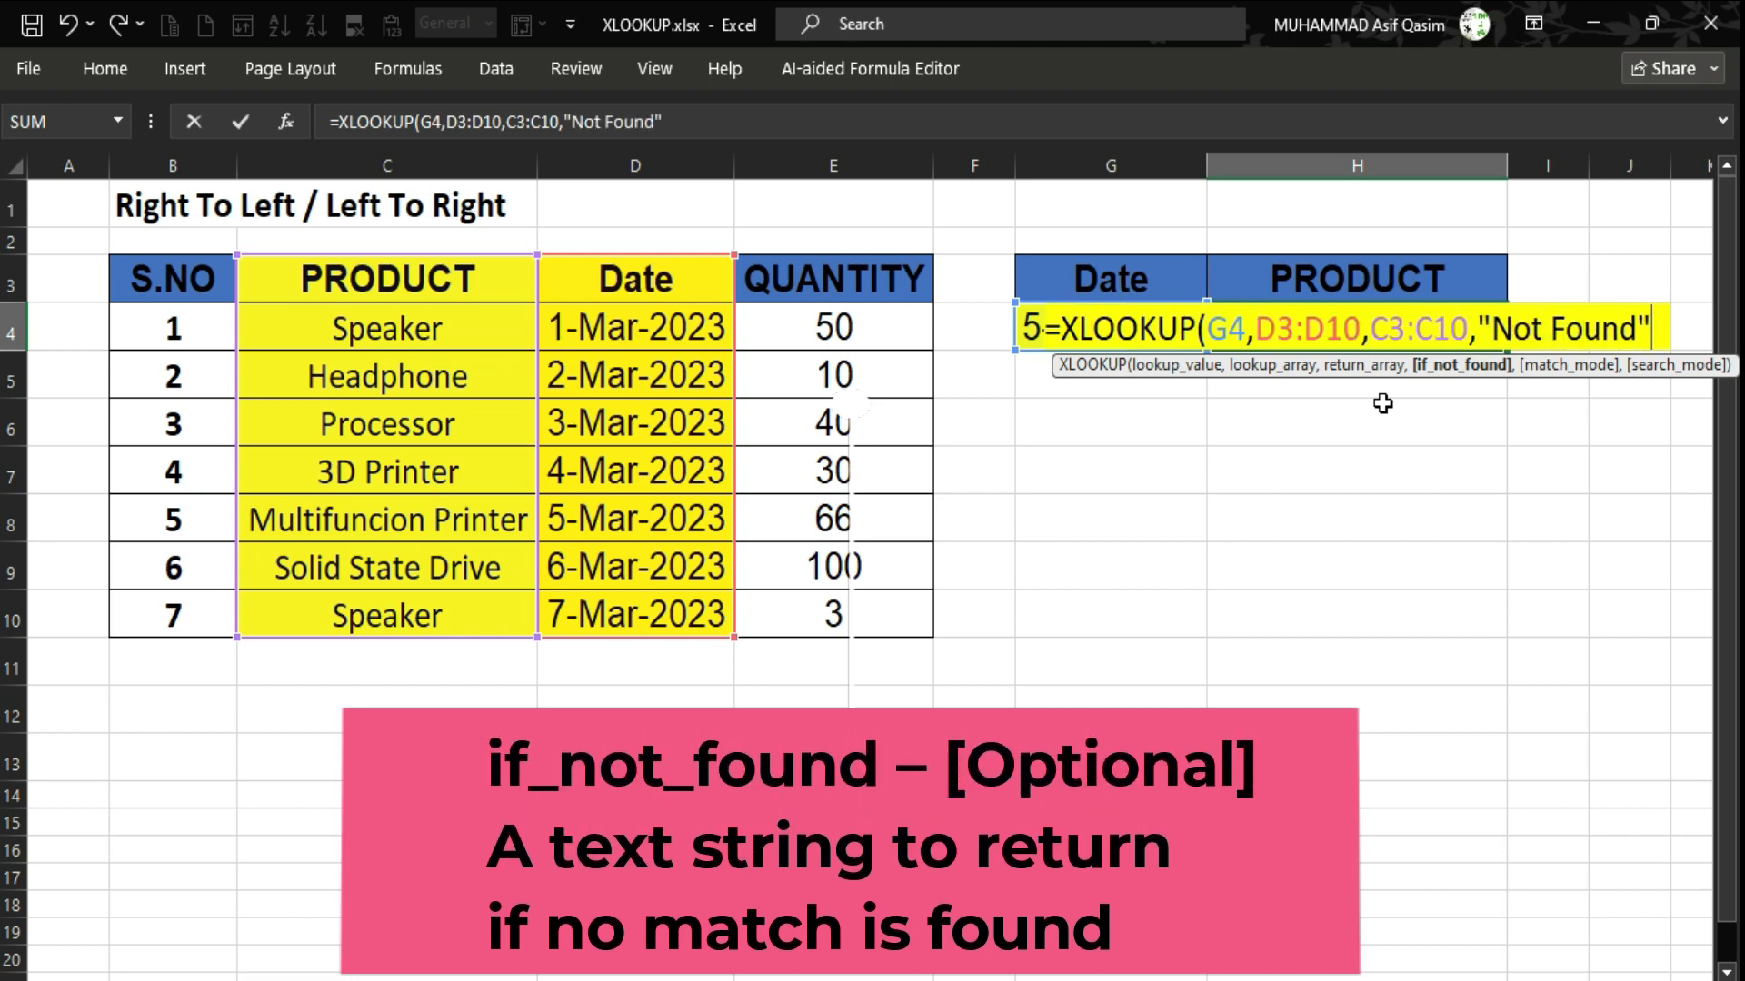
{"action": "type", "text": ")"}
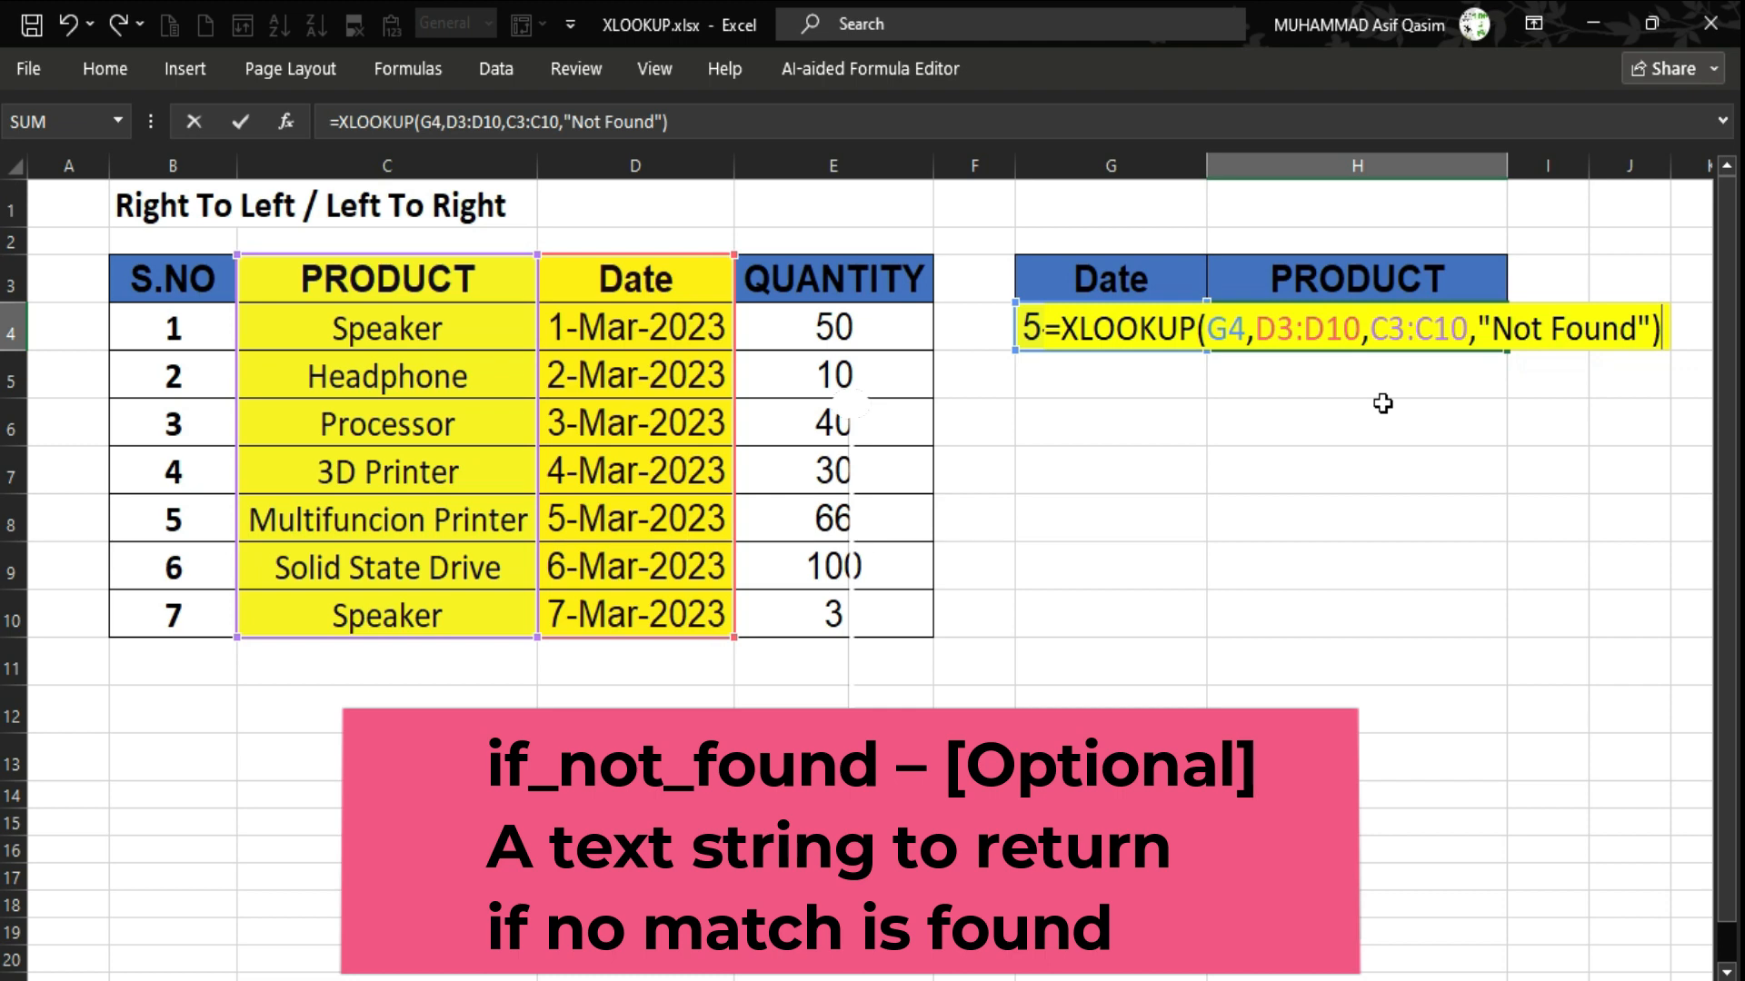
{"action": "key", "text": "Return"}
{"action": "key", "text": "Up"}
Copy the 7-Mar-2023 date from column D and return to H4.
{"action": "key", "text": "Left"}
{"action": "key", "text": "Left"}
{"action": "key", "text": "Left"}
{"action": "key", "text": "Left"}
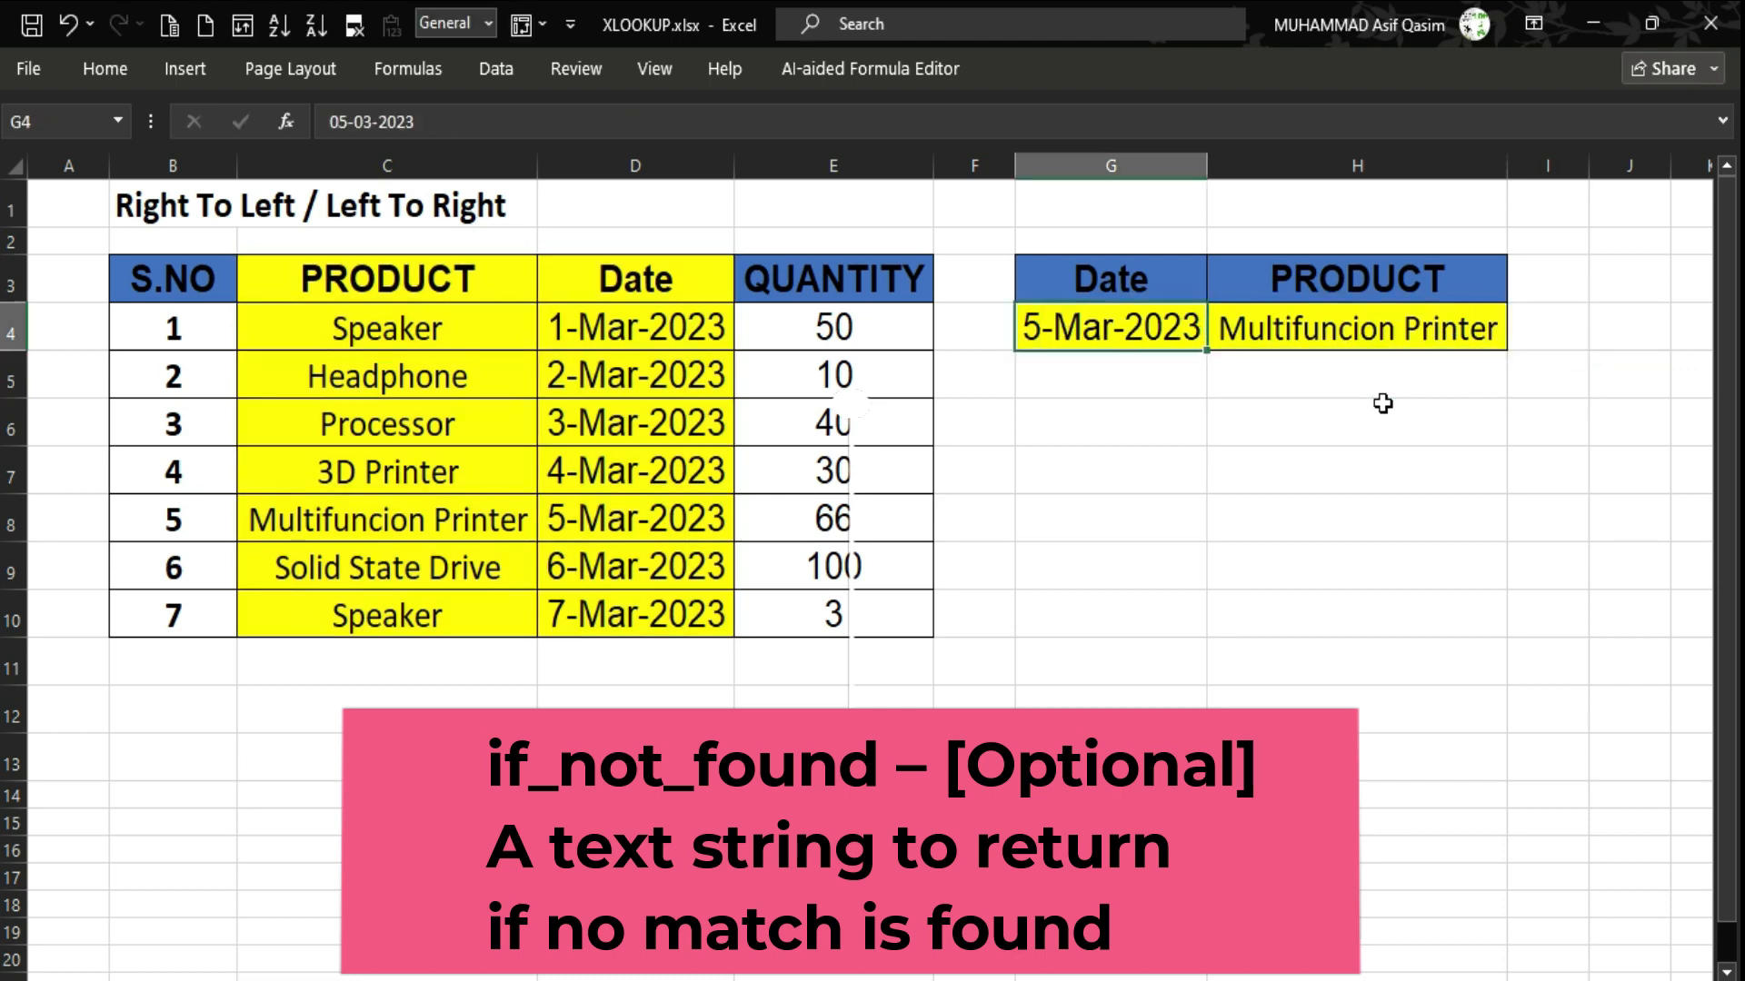
{"action": "key", "text": "Down"}
{"action": "key", "text": "Down"}
{"action": "key", "text": "Down"}
{"action": "key", "text": "Down"}
{"action": "key", "text": "Down"}
{"action": "key", "text": "Down"}
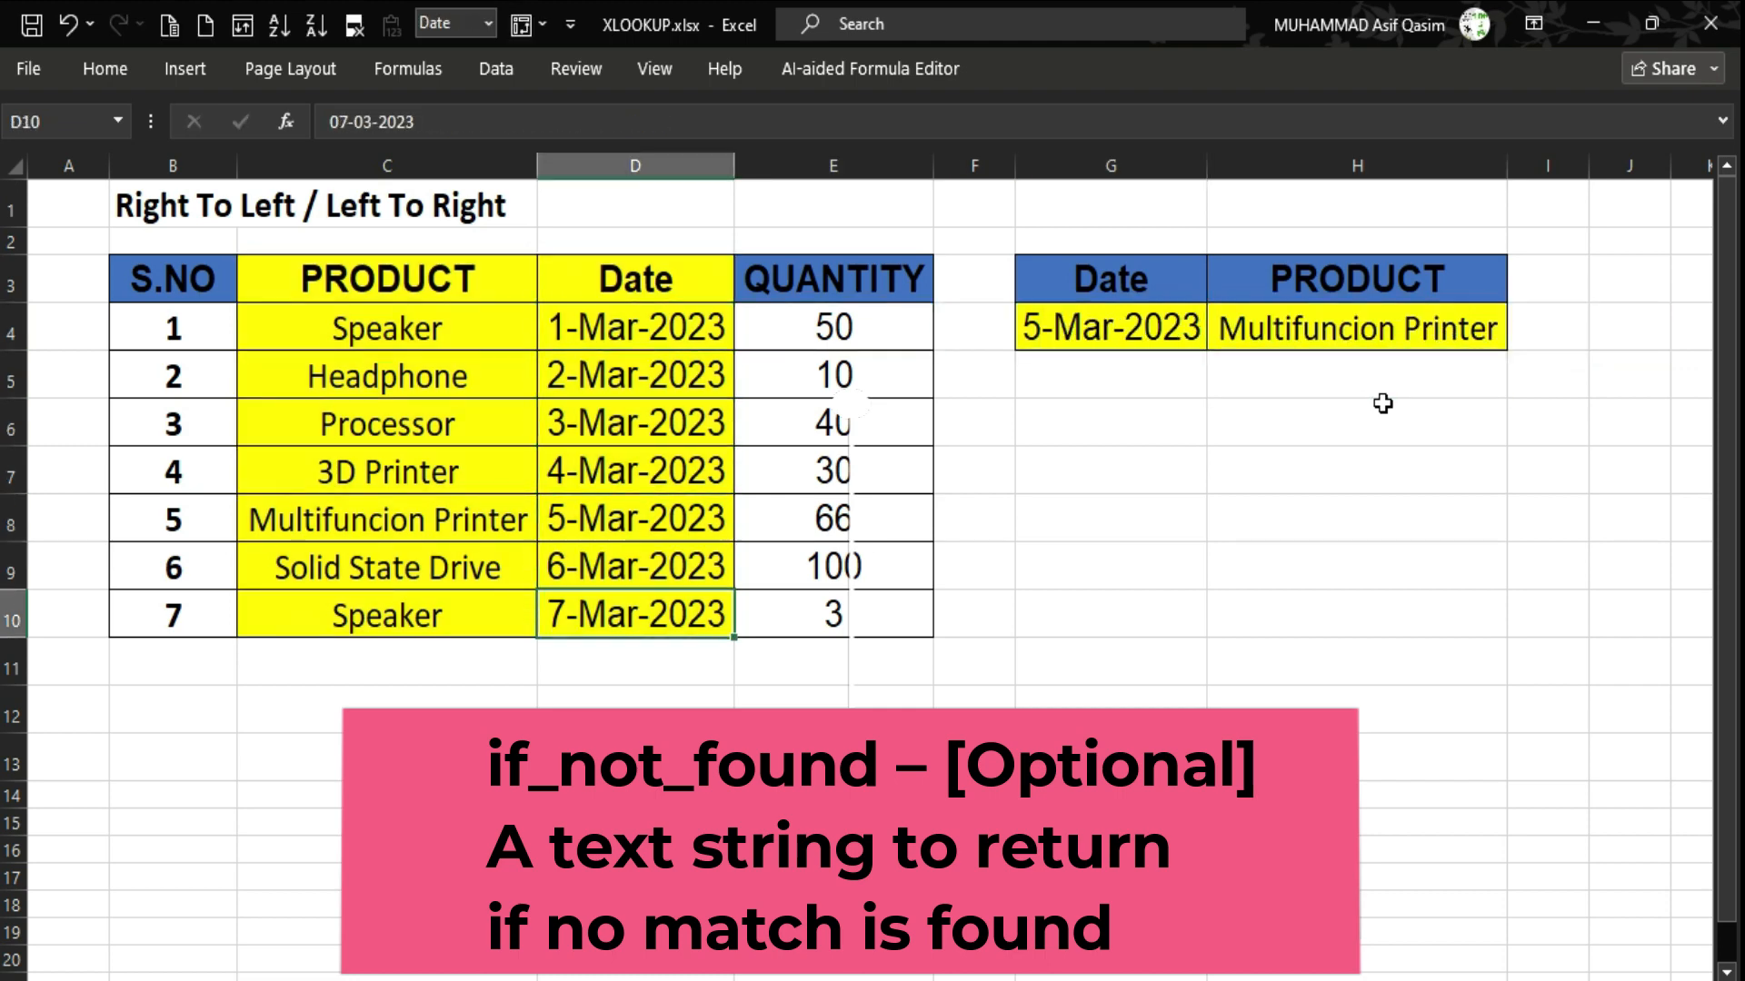
{"action": "key", "text": "ctrl+c"}
{"action": "key", "text": "Up"}
{"action": "key", "text": "Up"}
{"action": "key", "text": "Right"}
{"action": "key", "text": "Right"}
{"action": "key", "text": "Up"}
{"action": "key", "text": "Up"}
{"action": "key", "text": "Up"}
{"action": "key", "text": "Up"}
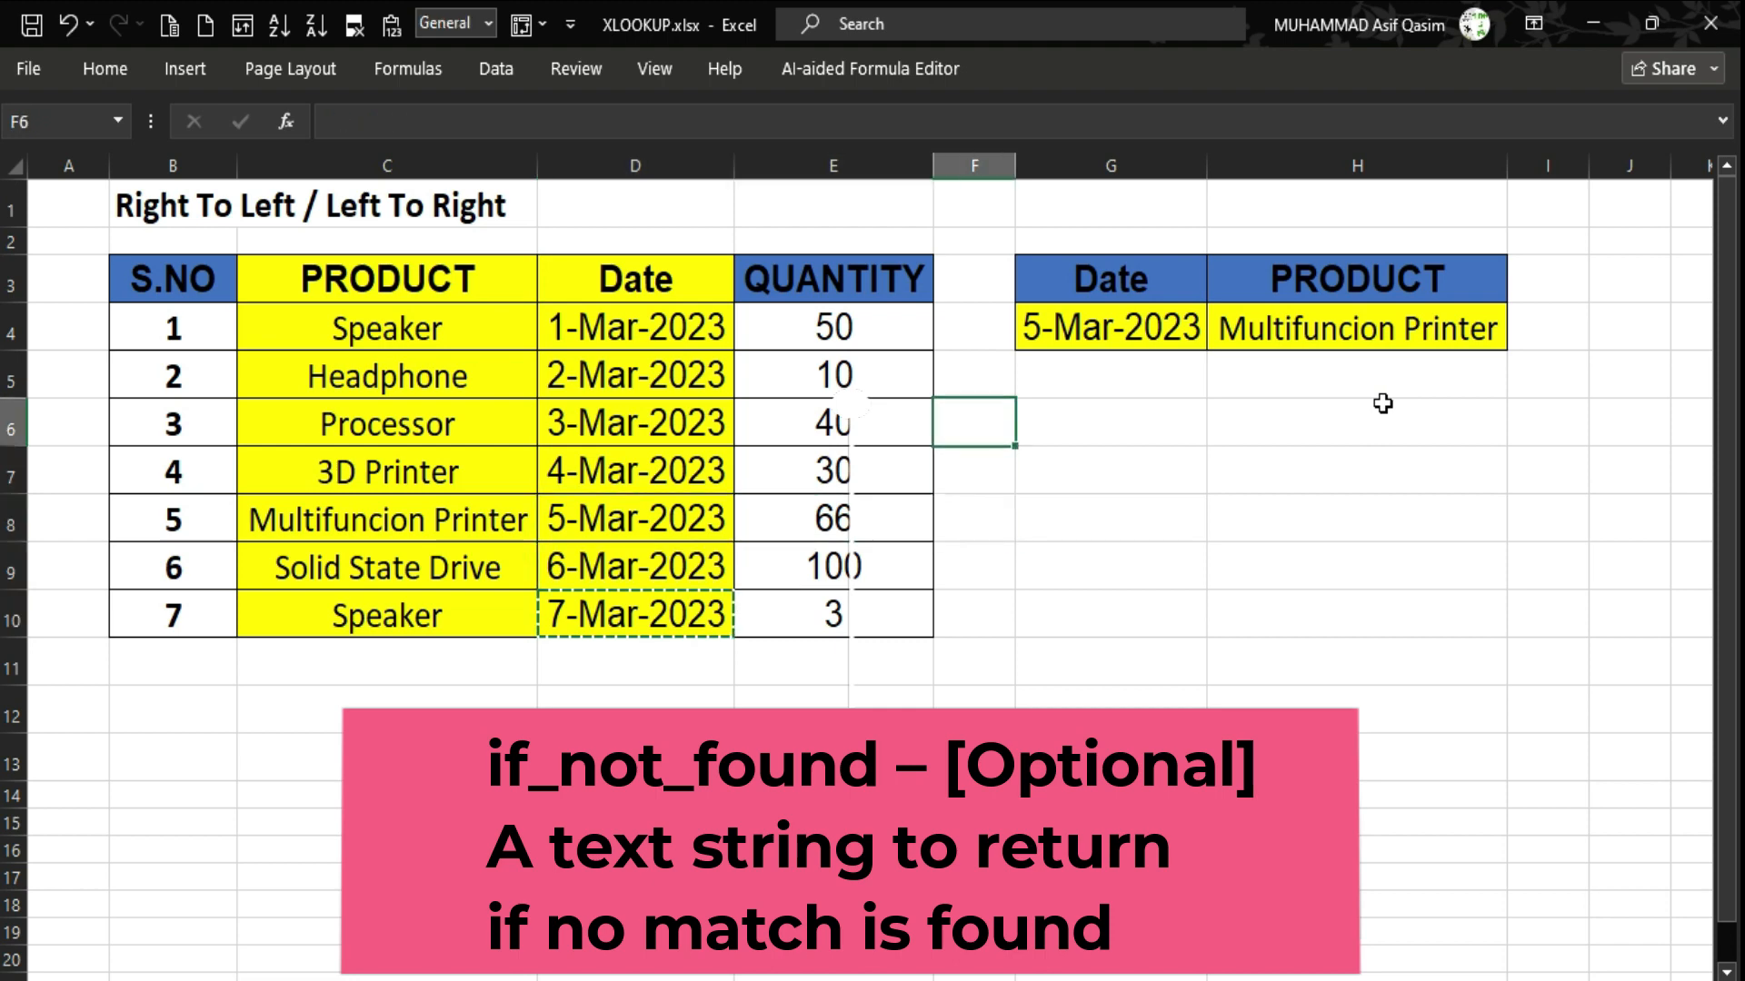
{"action": "key", "text": "Right"}
{"action": "key", "text": "Right"}
Change G4's day from 05 to 08, making it 8-Mar-2023, so H4 shows Not Found.
{"action": "double_click", "coordinate": [1032, 336]}
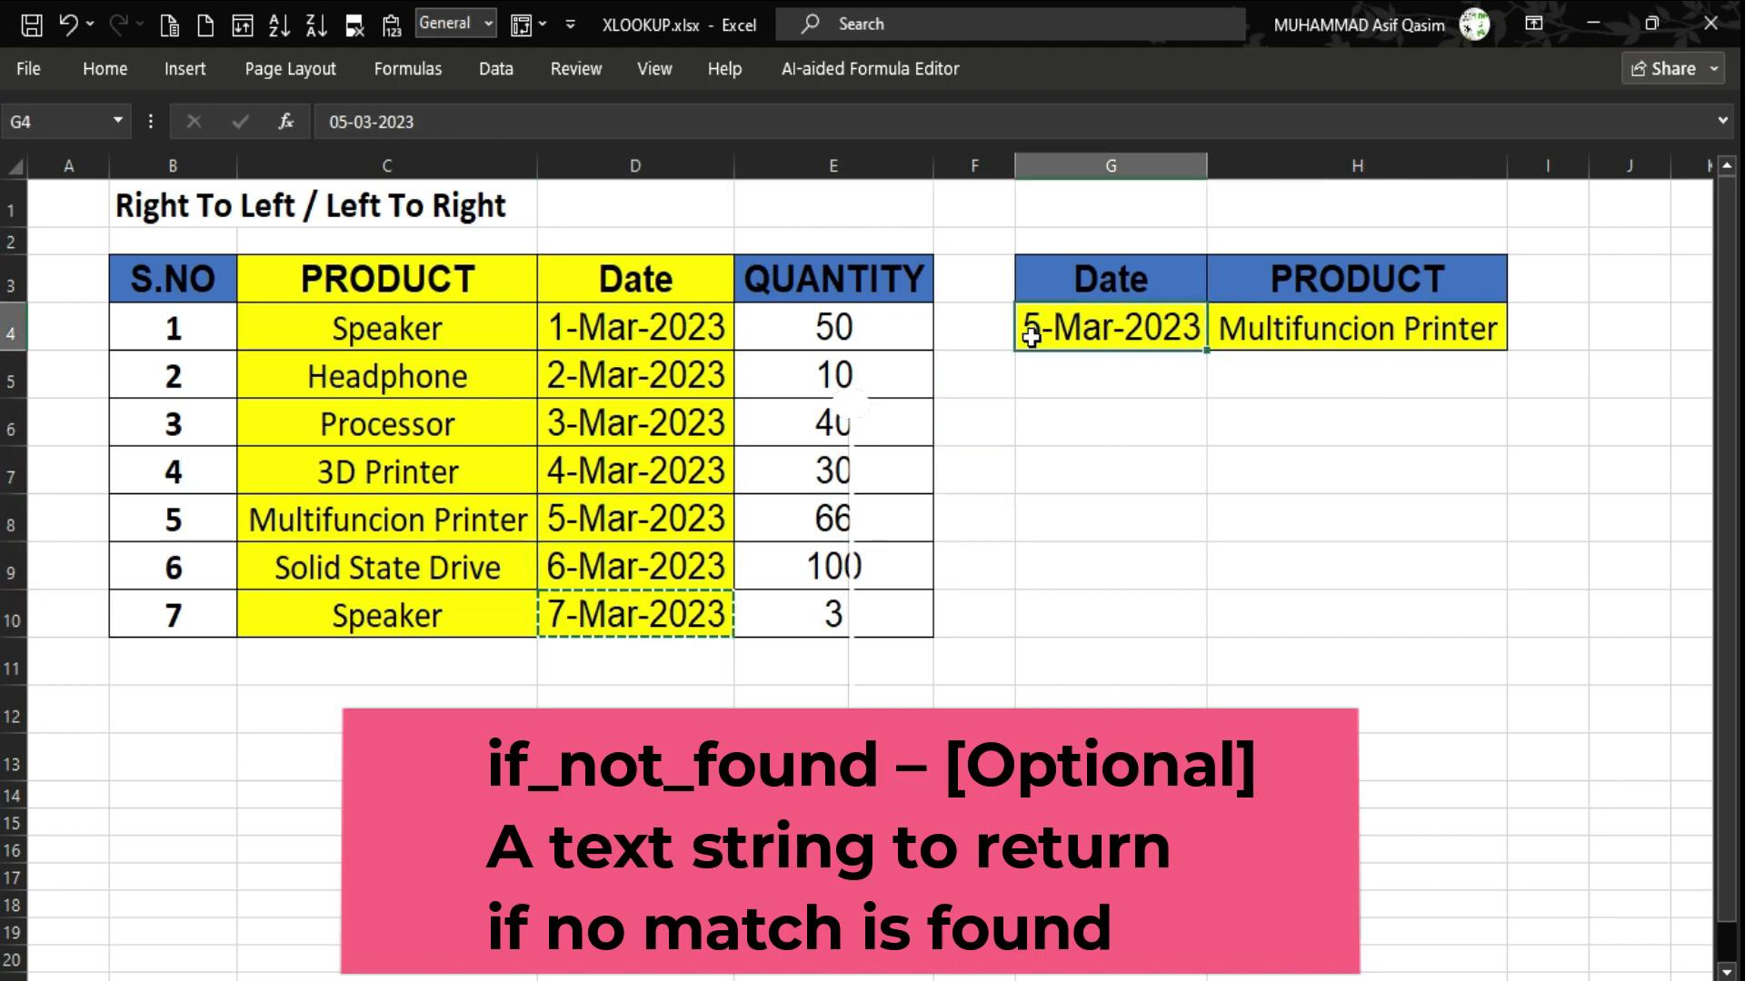
{"action": "left_click_drag", "start_coordinate": [1058, 336], "coordinate": [936, 325]}
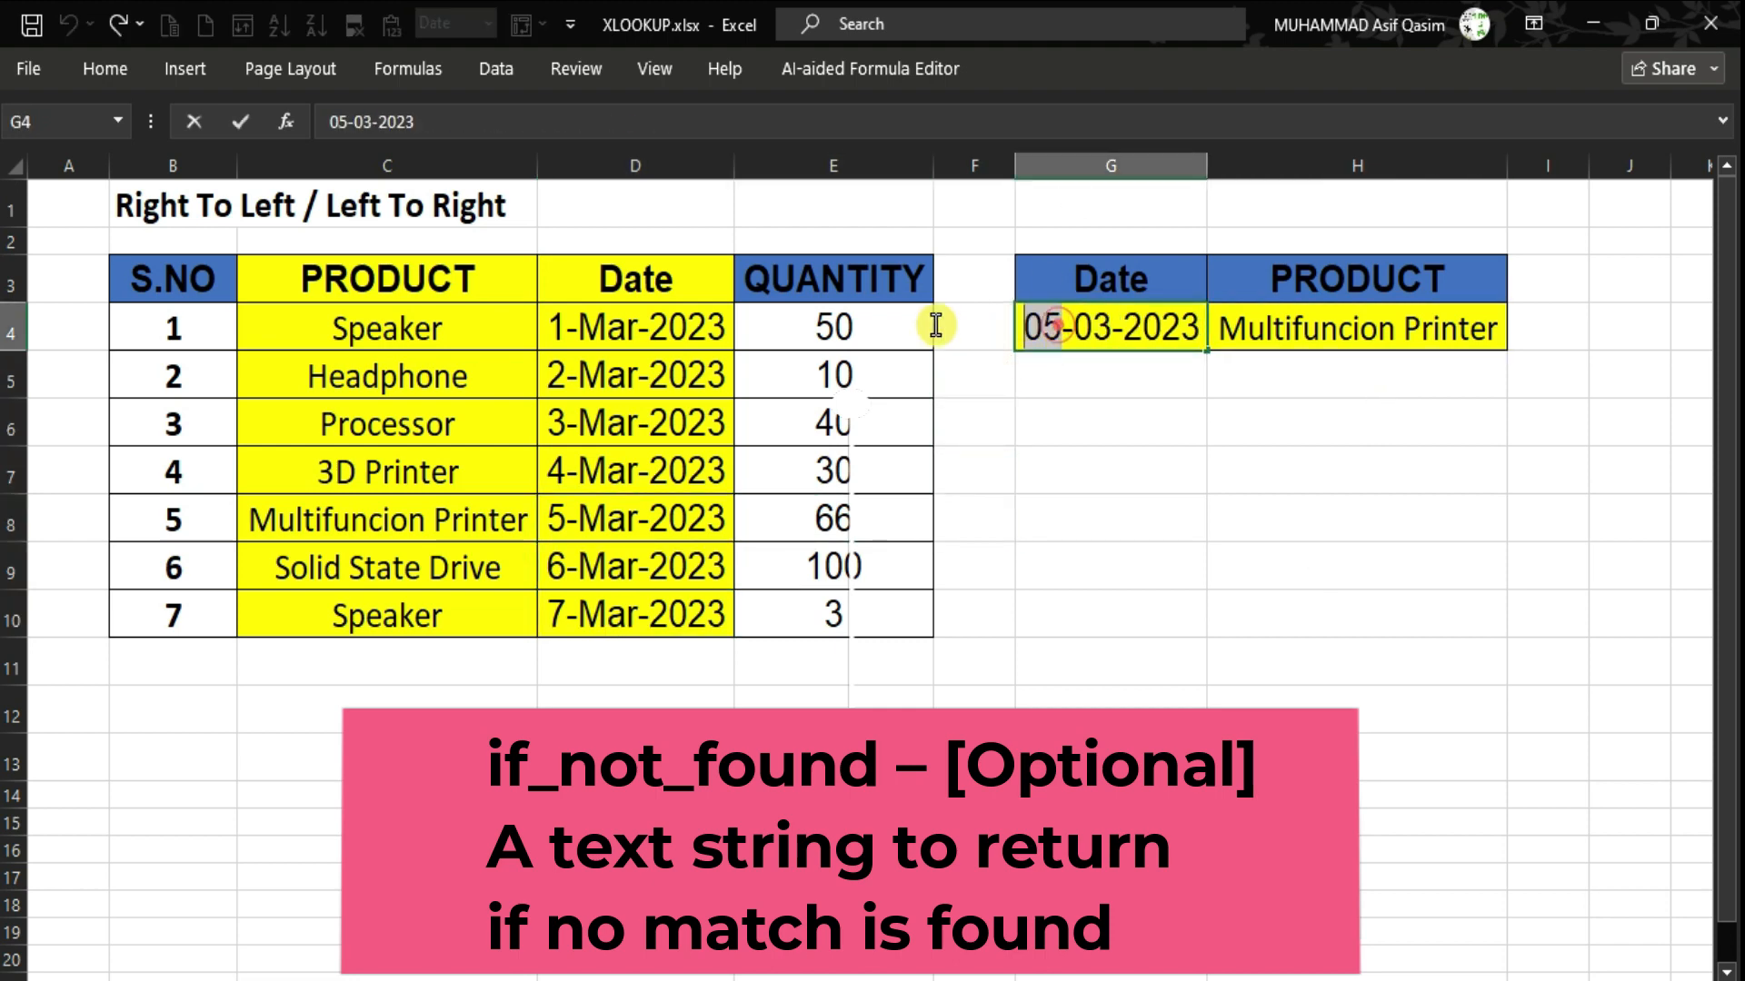
{"action": "type", "text": "08"}
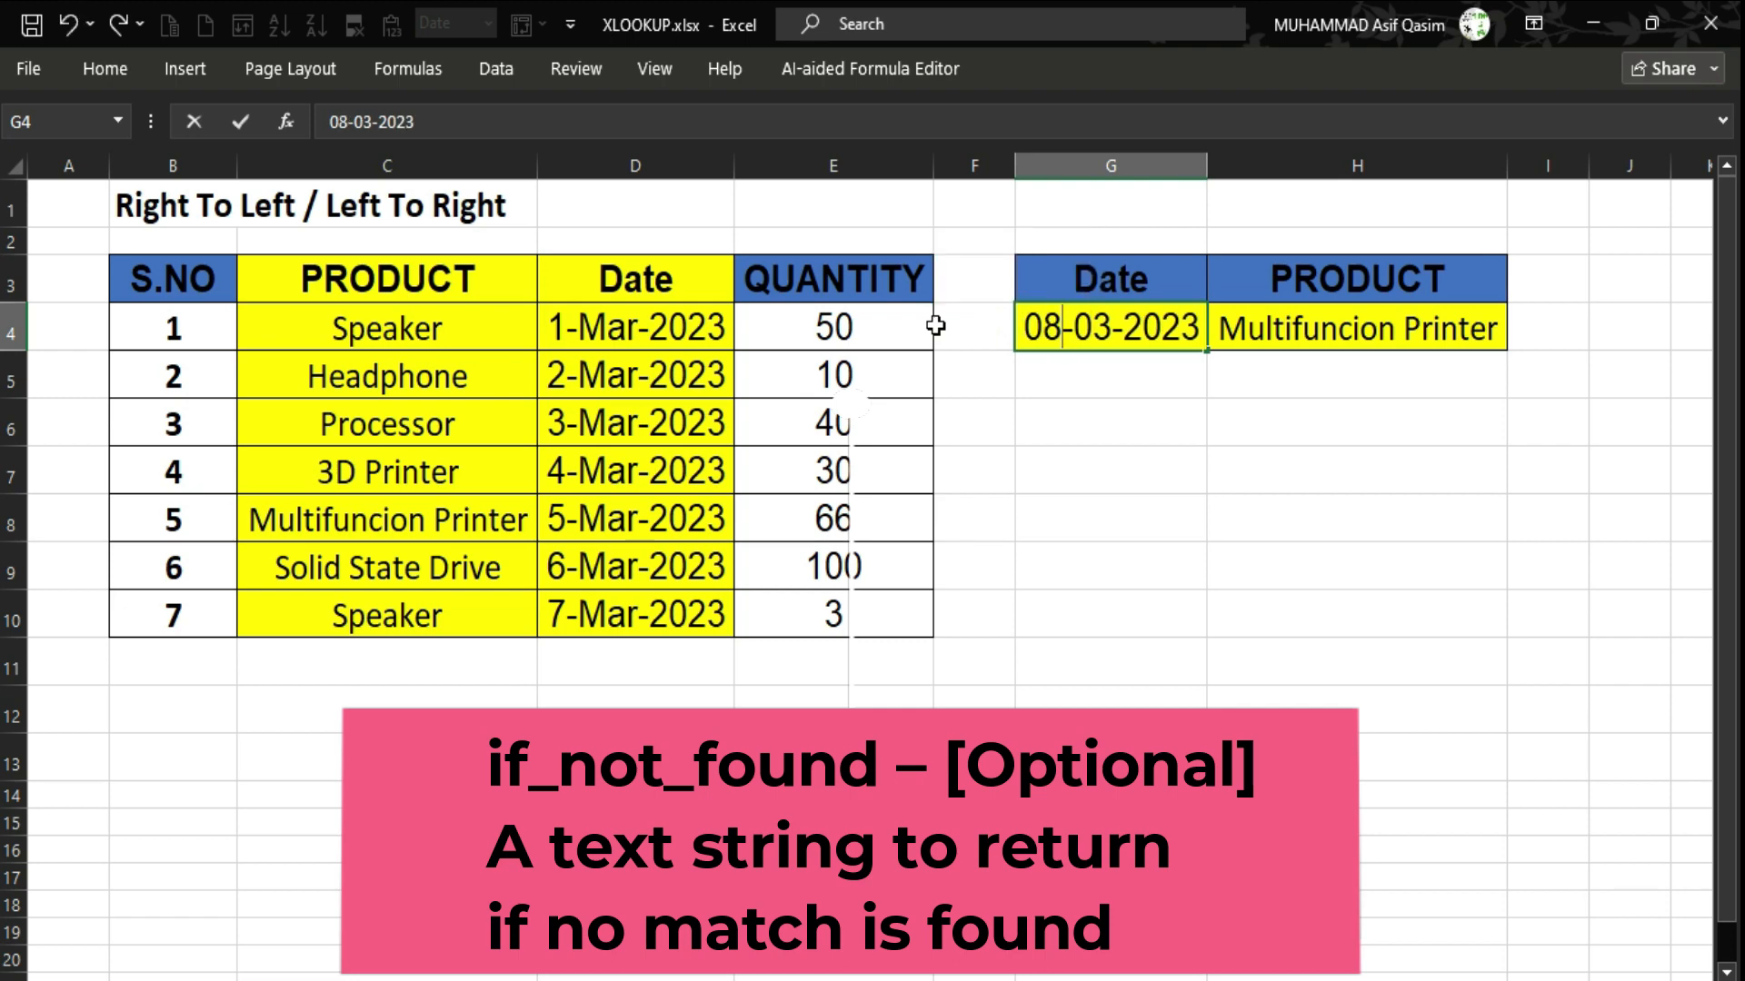
{"action": "key", "text": "Return"}
{"action": "key", "text": "Up"}
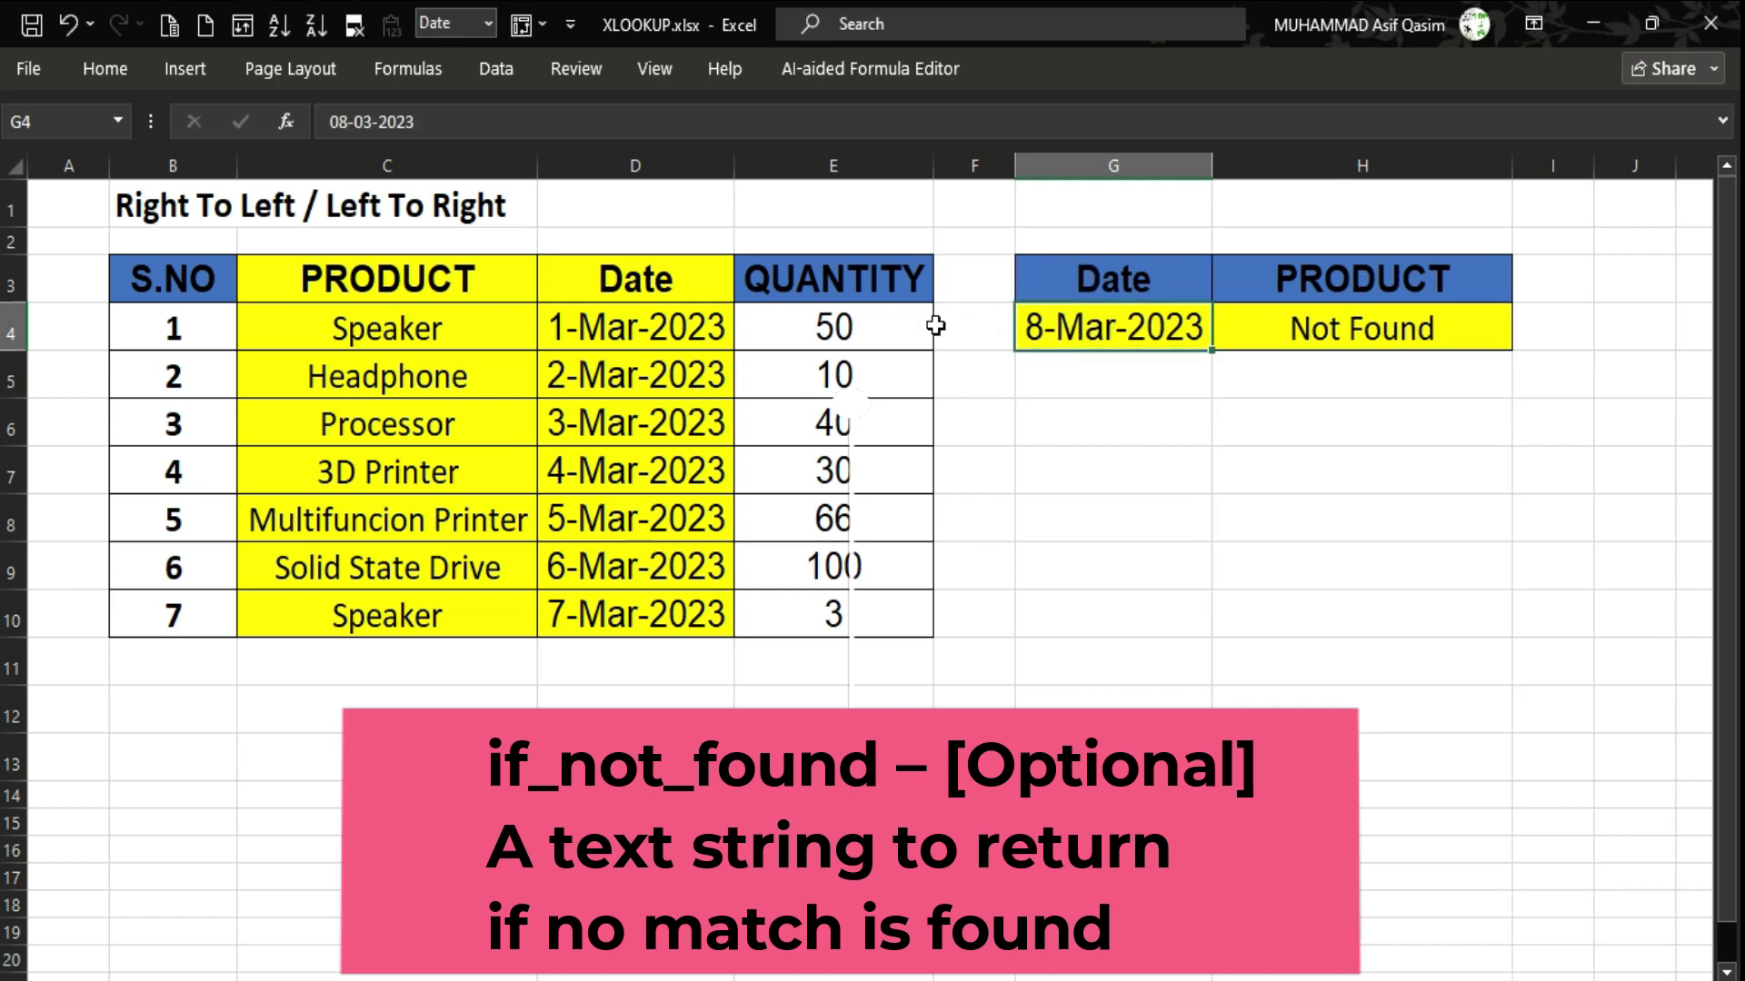
{"action": "key", "text": "Right"}
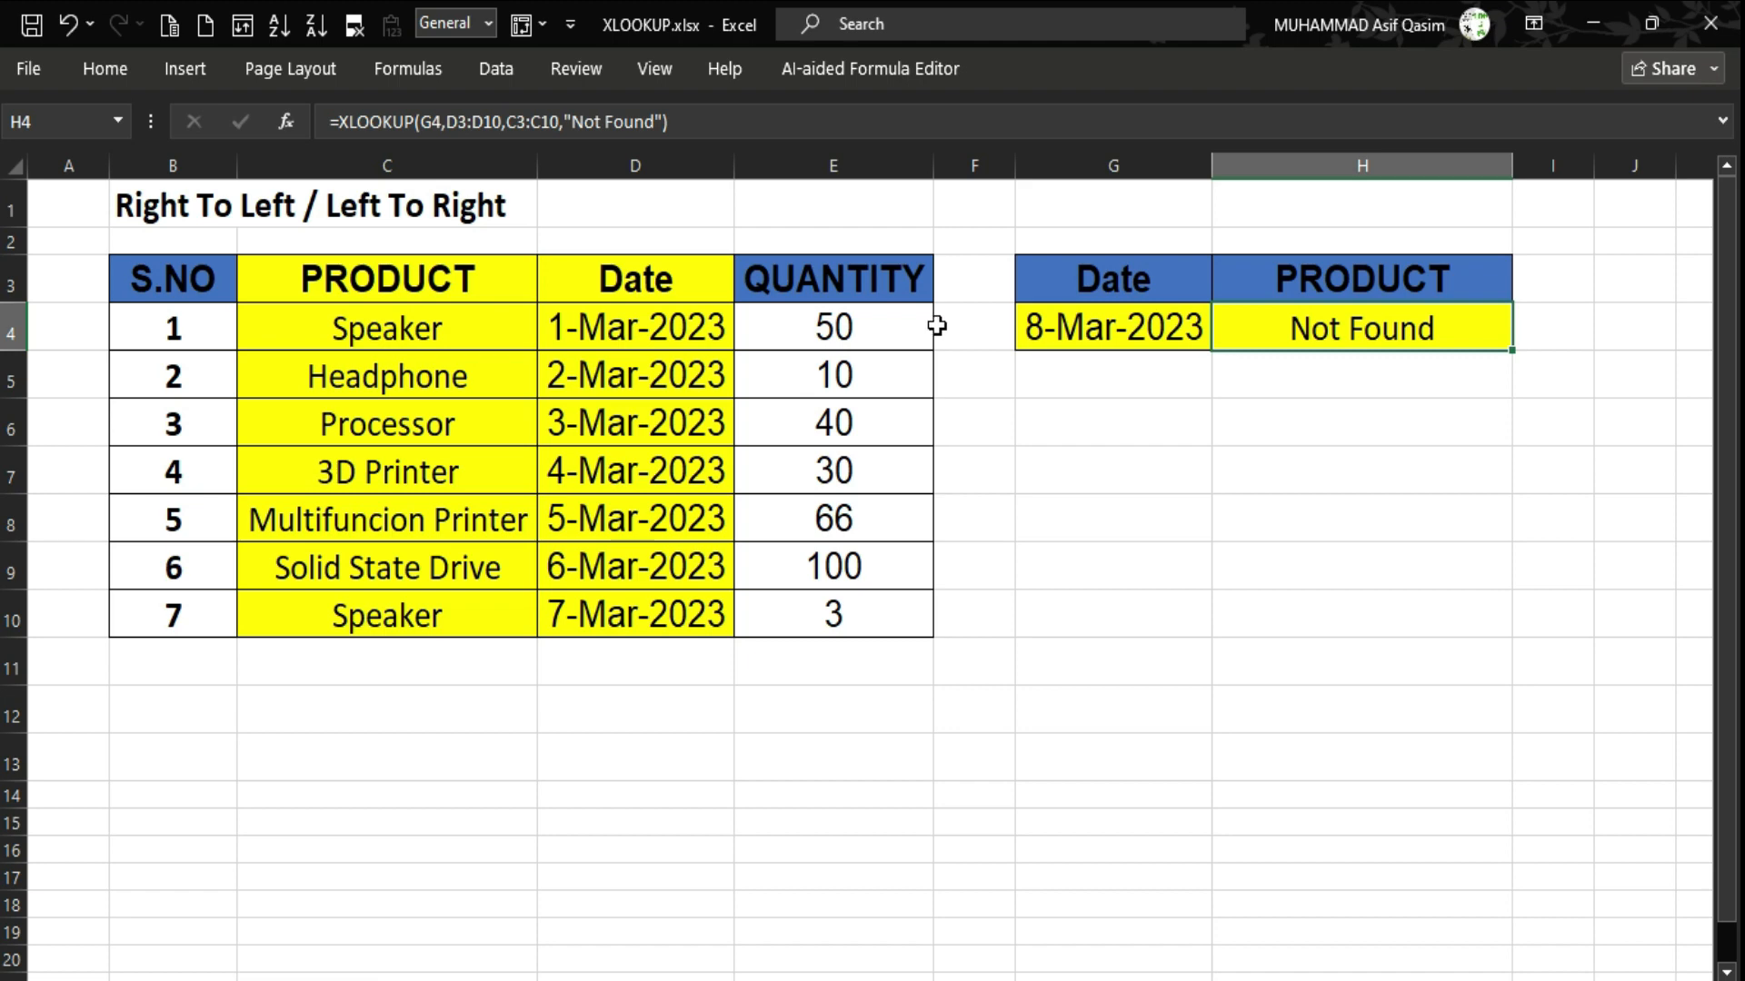
Review the H4 XLOOKUP formula's arguments and leave it unchanged.
{"action": "double_click", "coordinate": [1384, 318]}
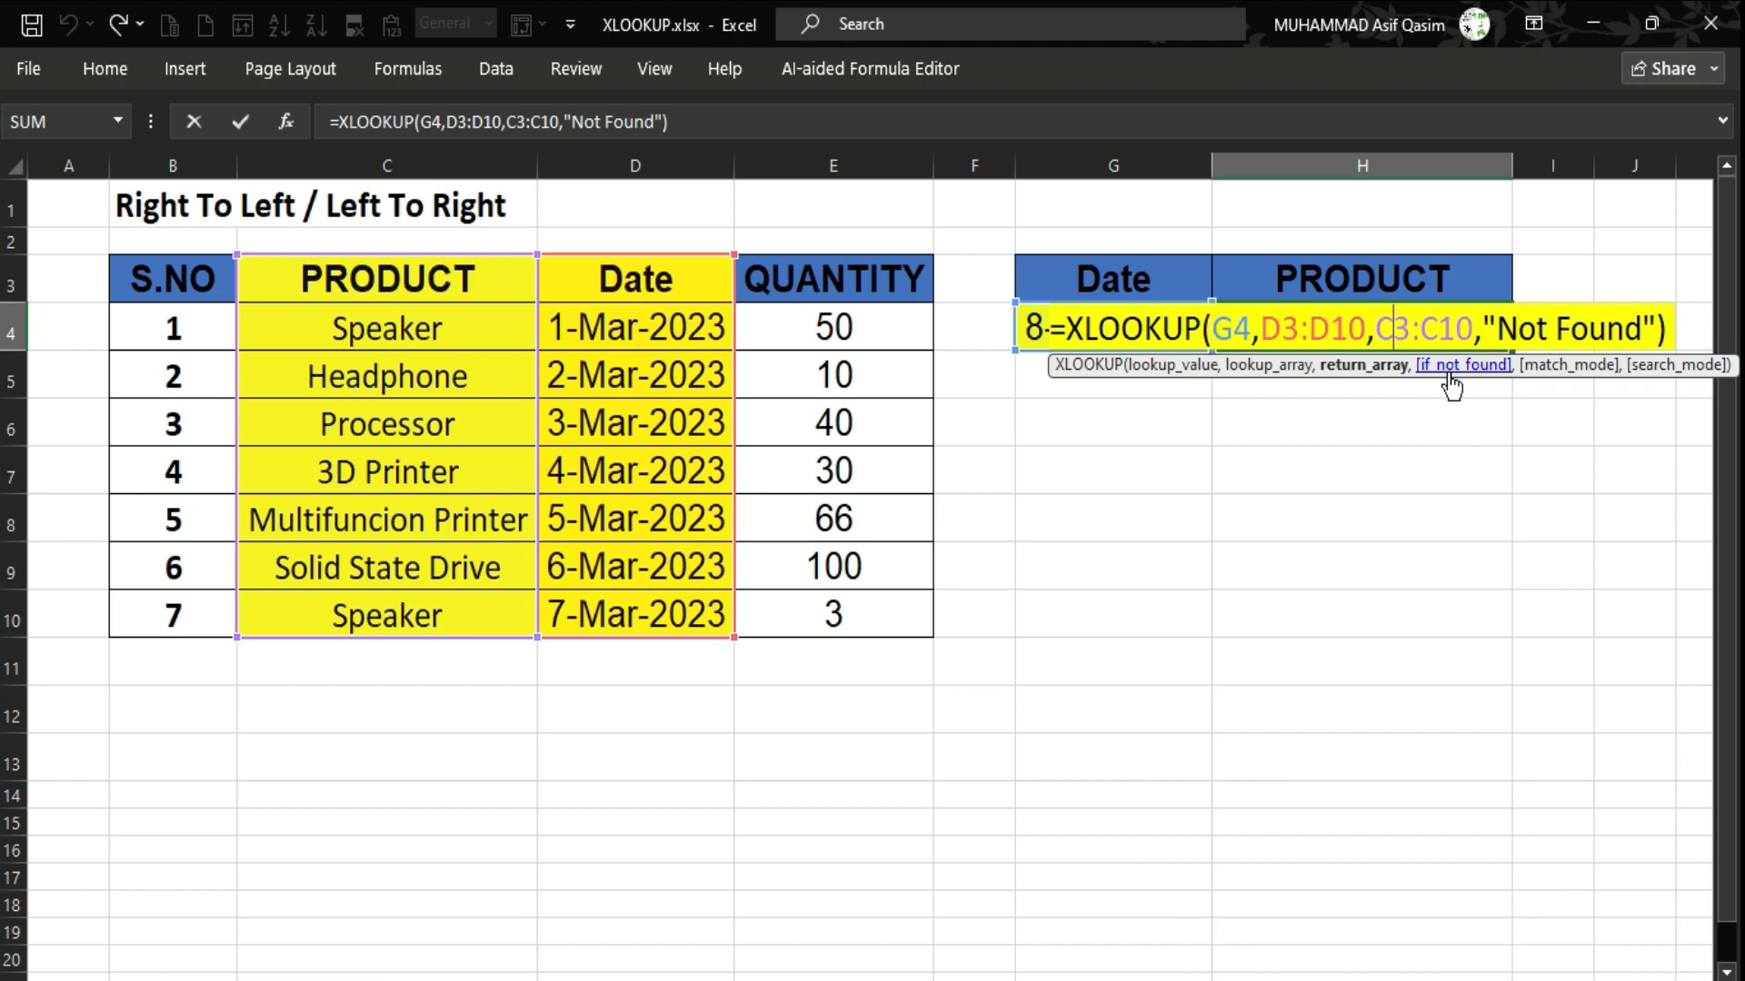
{"action": "left_click", "coordinate": [1224, 455]}
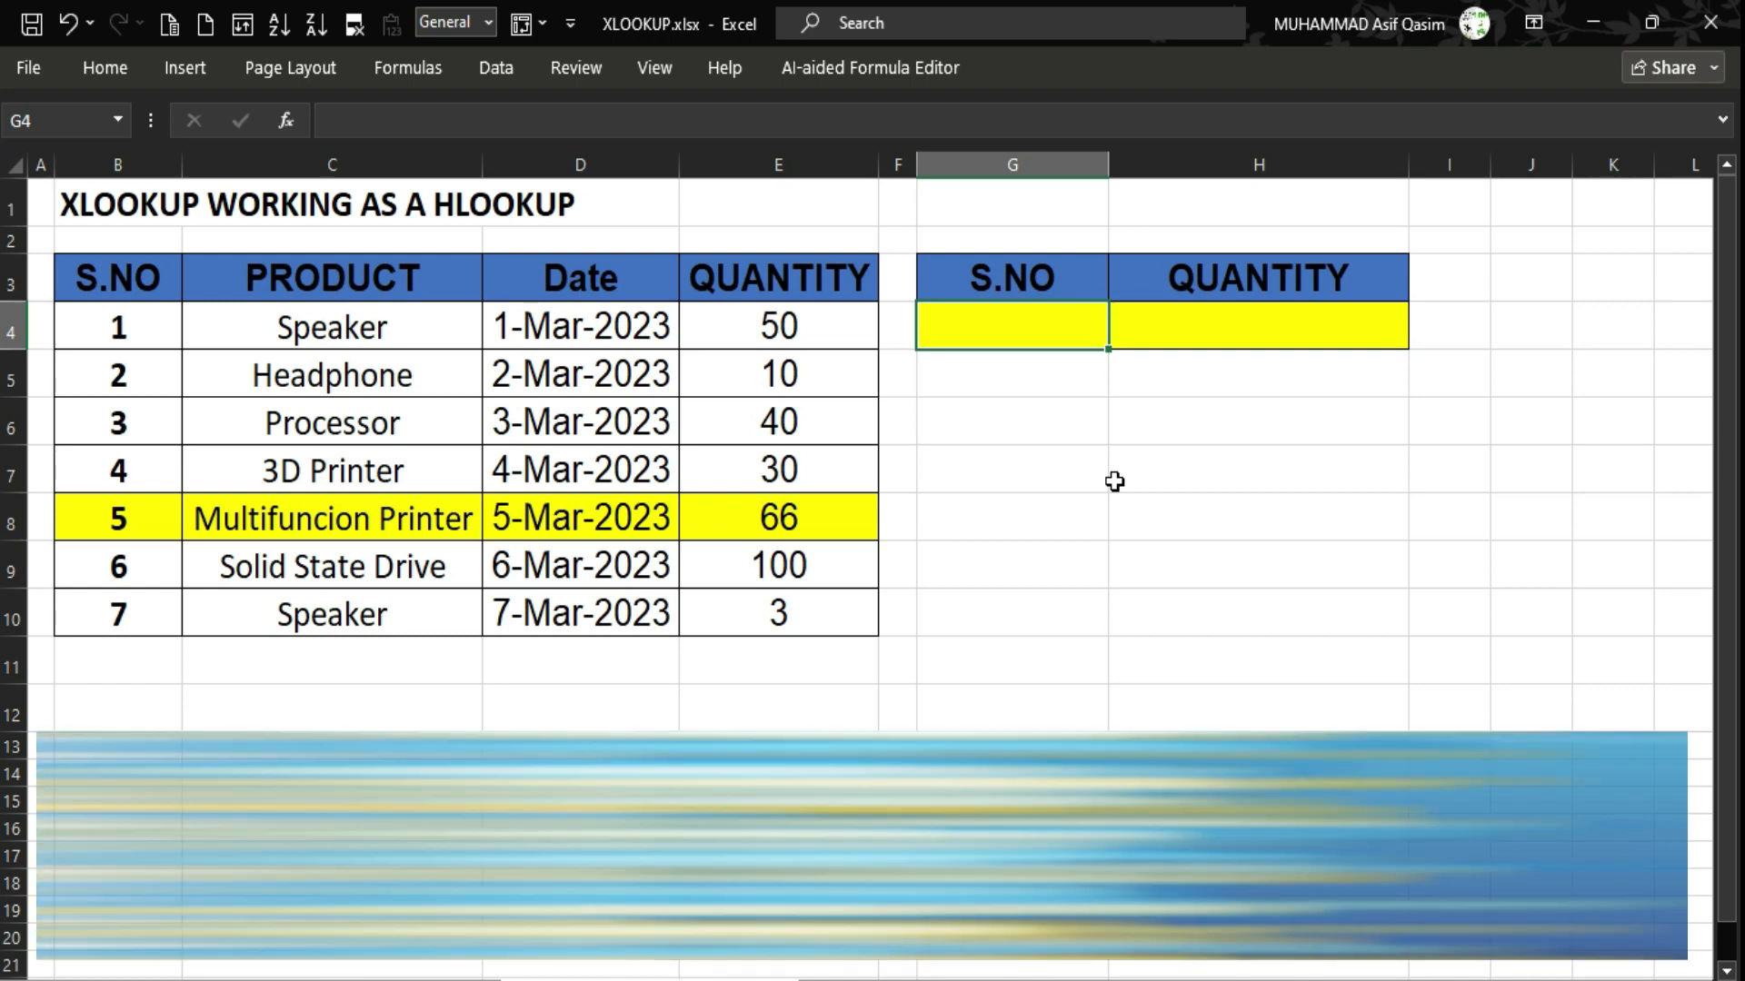
Copy serial number 5 from B8 into lookup cell G4.
{"action": "left_click", "coordinate": [116, 514]}
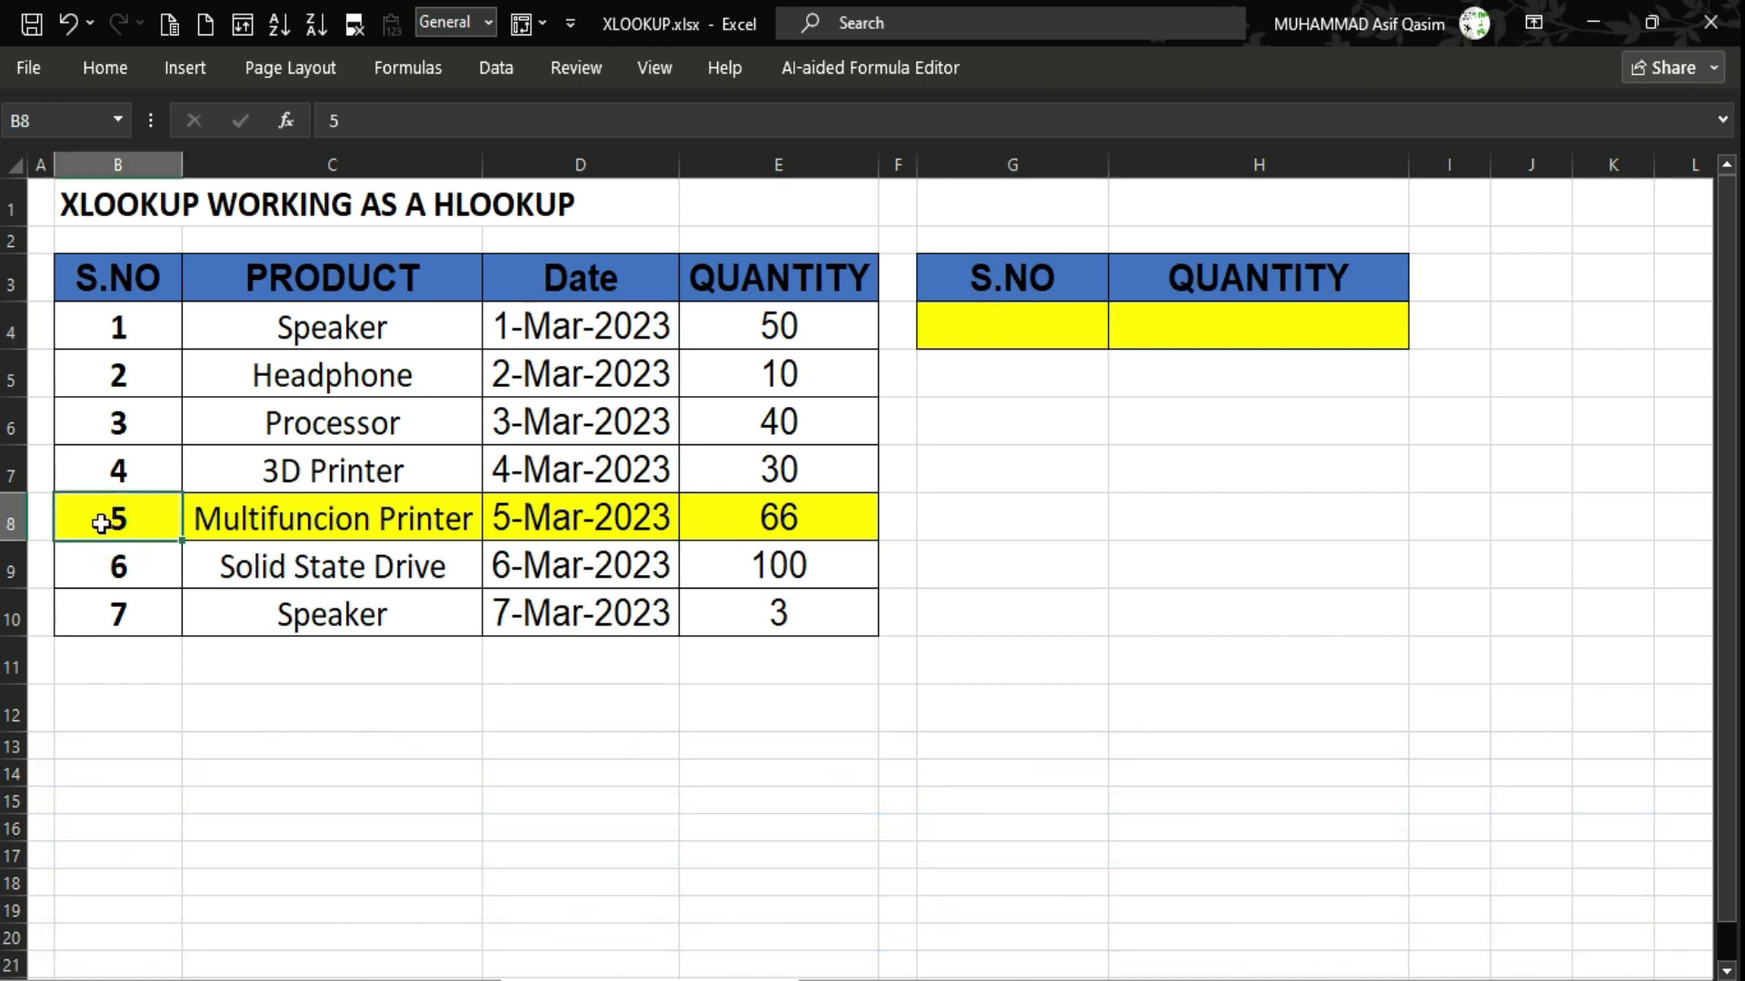
{"action": "left_click_drag", "start_coordinate": [85, 517], "coordinate": [747, 519]}
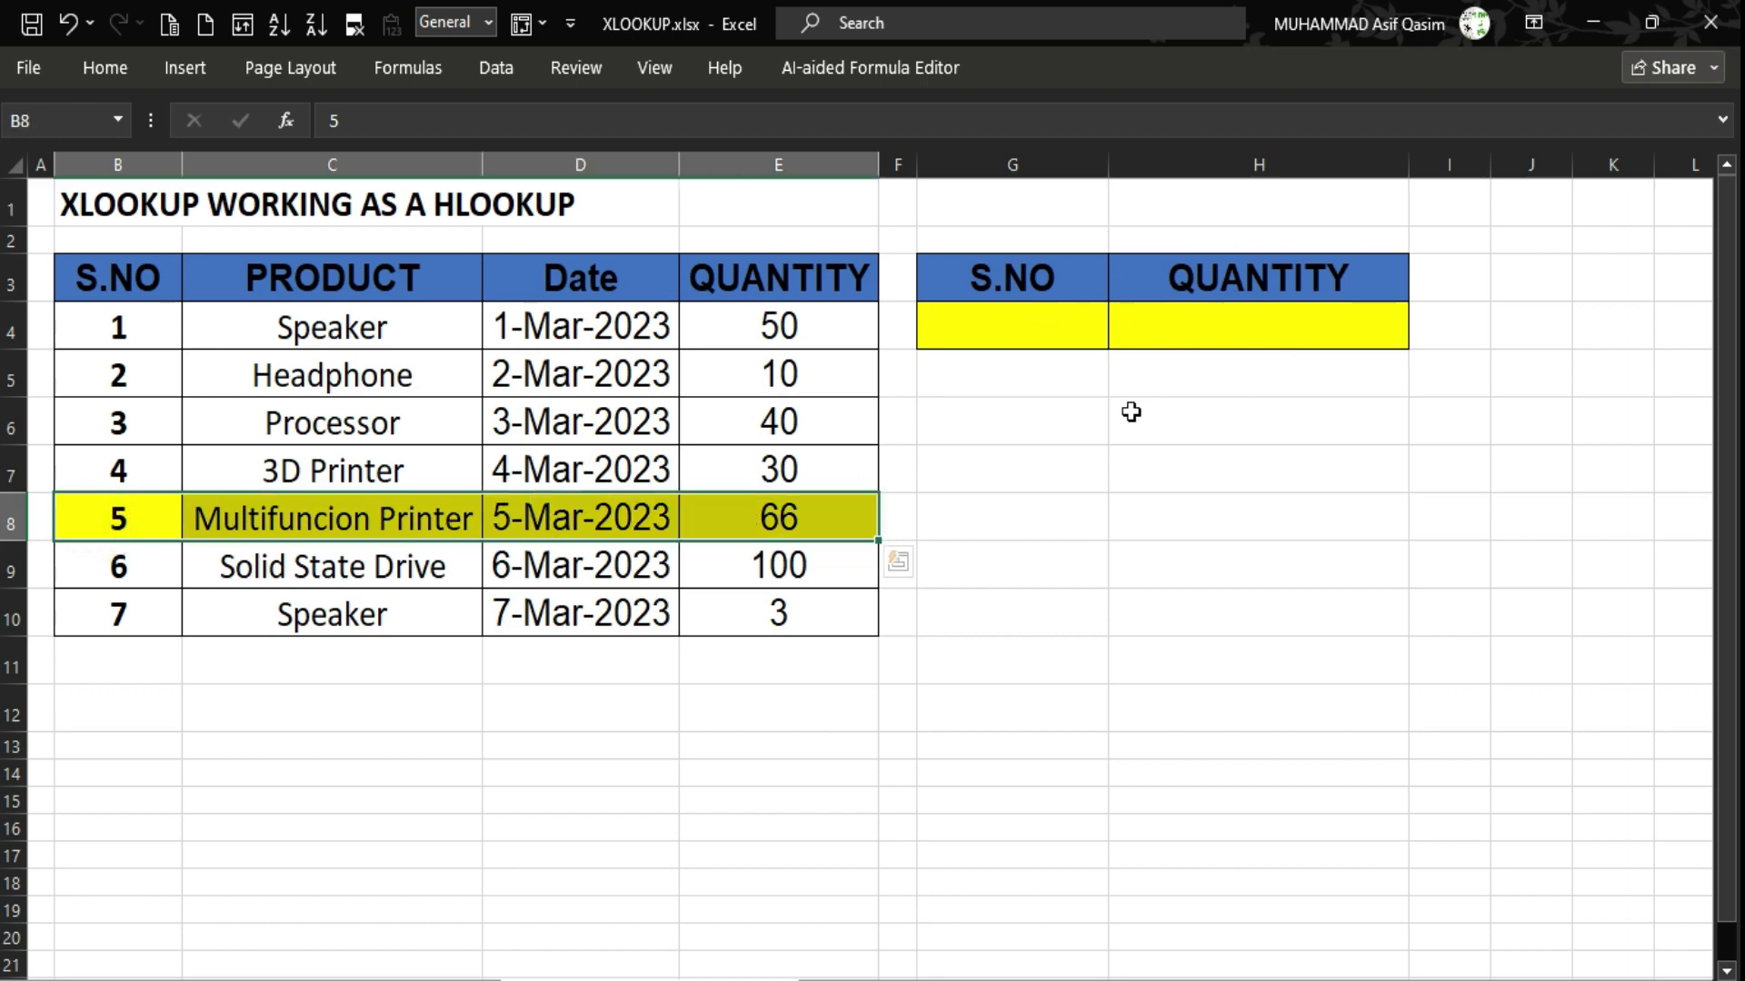
{"action": "left_click", "coordinate": [118, 519]}
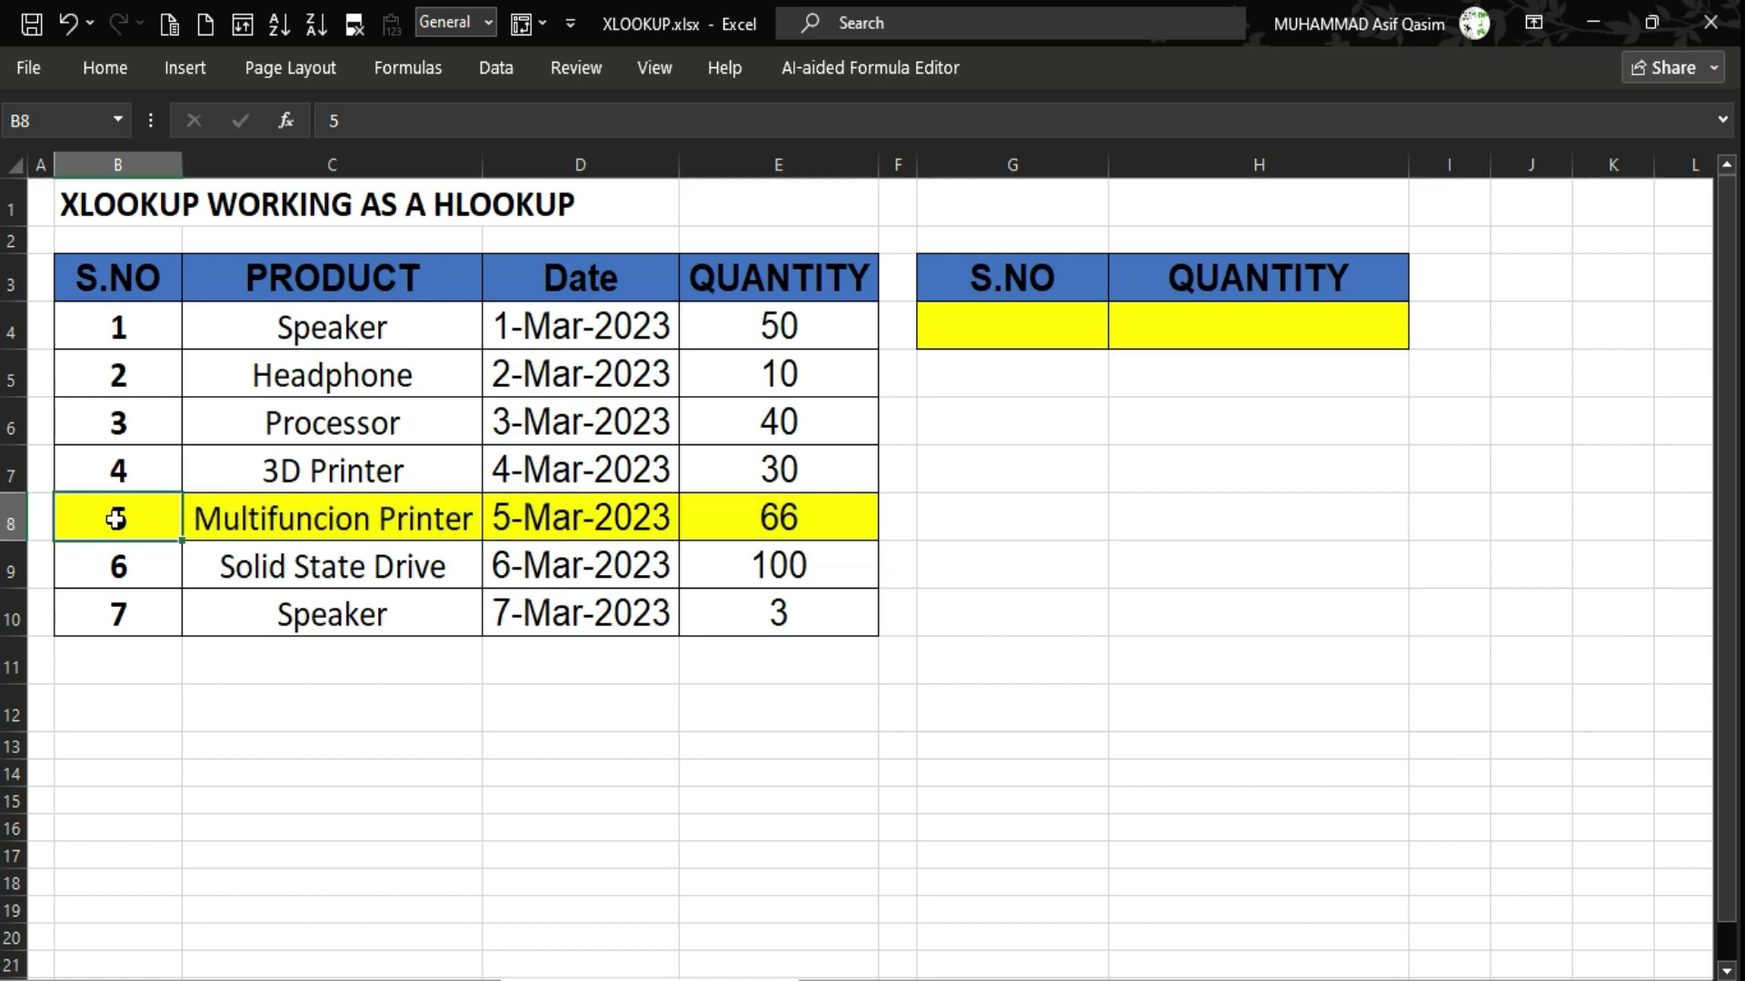
{"action": "key", "text": "ctrl+c"}
{"action": "left_click", "coordinate": [961, 327]}
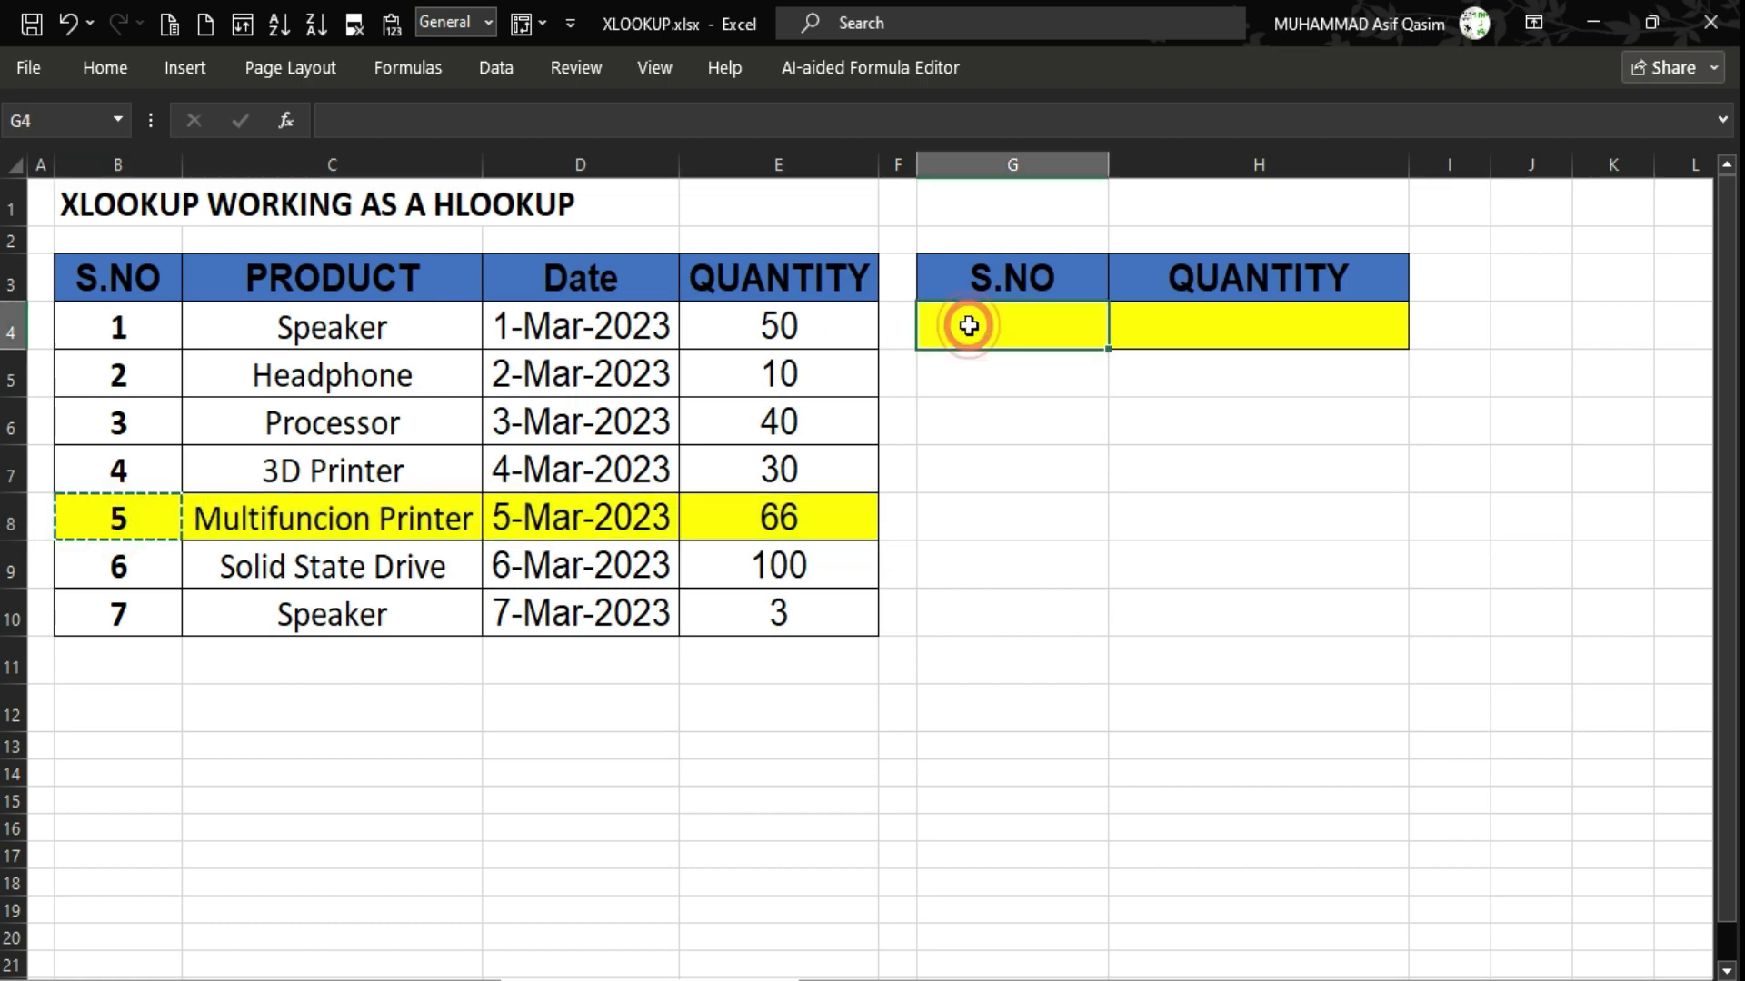
{"action": "key", "text": "ctrl+v"}
Point out quantity 66 under QUANTITY in the Multifuncion Printer row B8:E8.
{"action": "left_click_drag", "start_coordinate": [151, 528], "coordinate": [762, 524]}
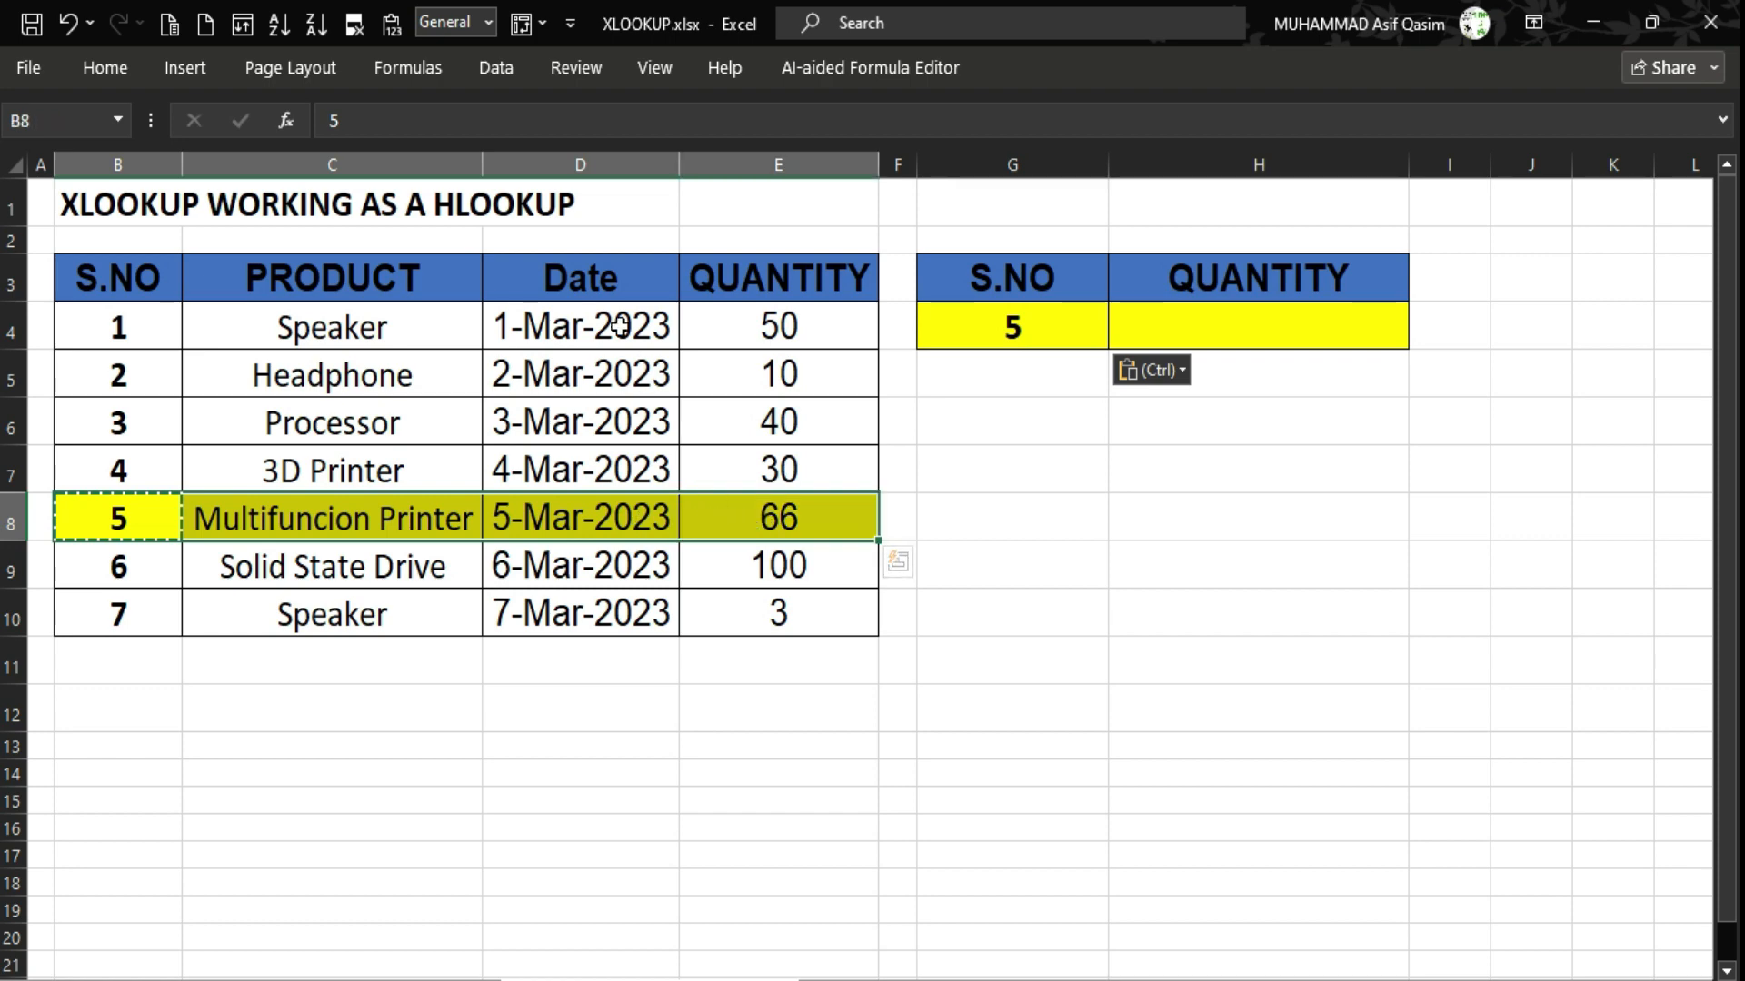
{"action": "left_click", "coordinate": [766, 510]}
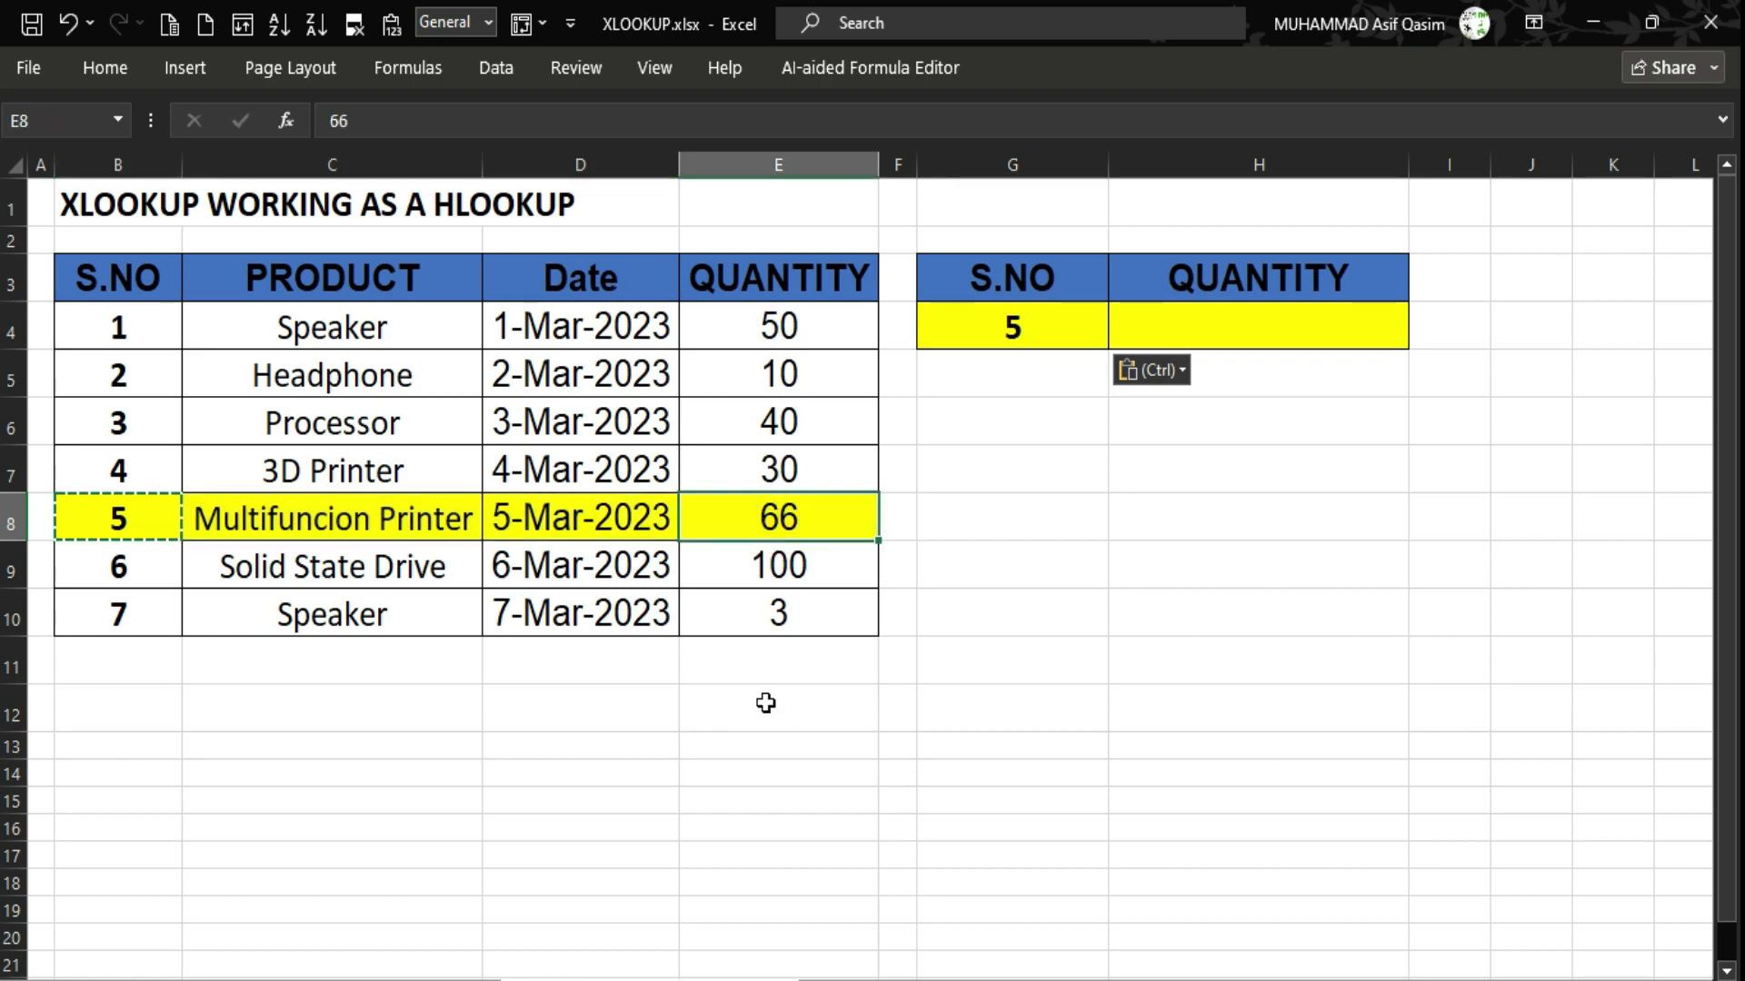
{"action": "left_click", "coordinate": [789, 287]}
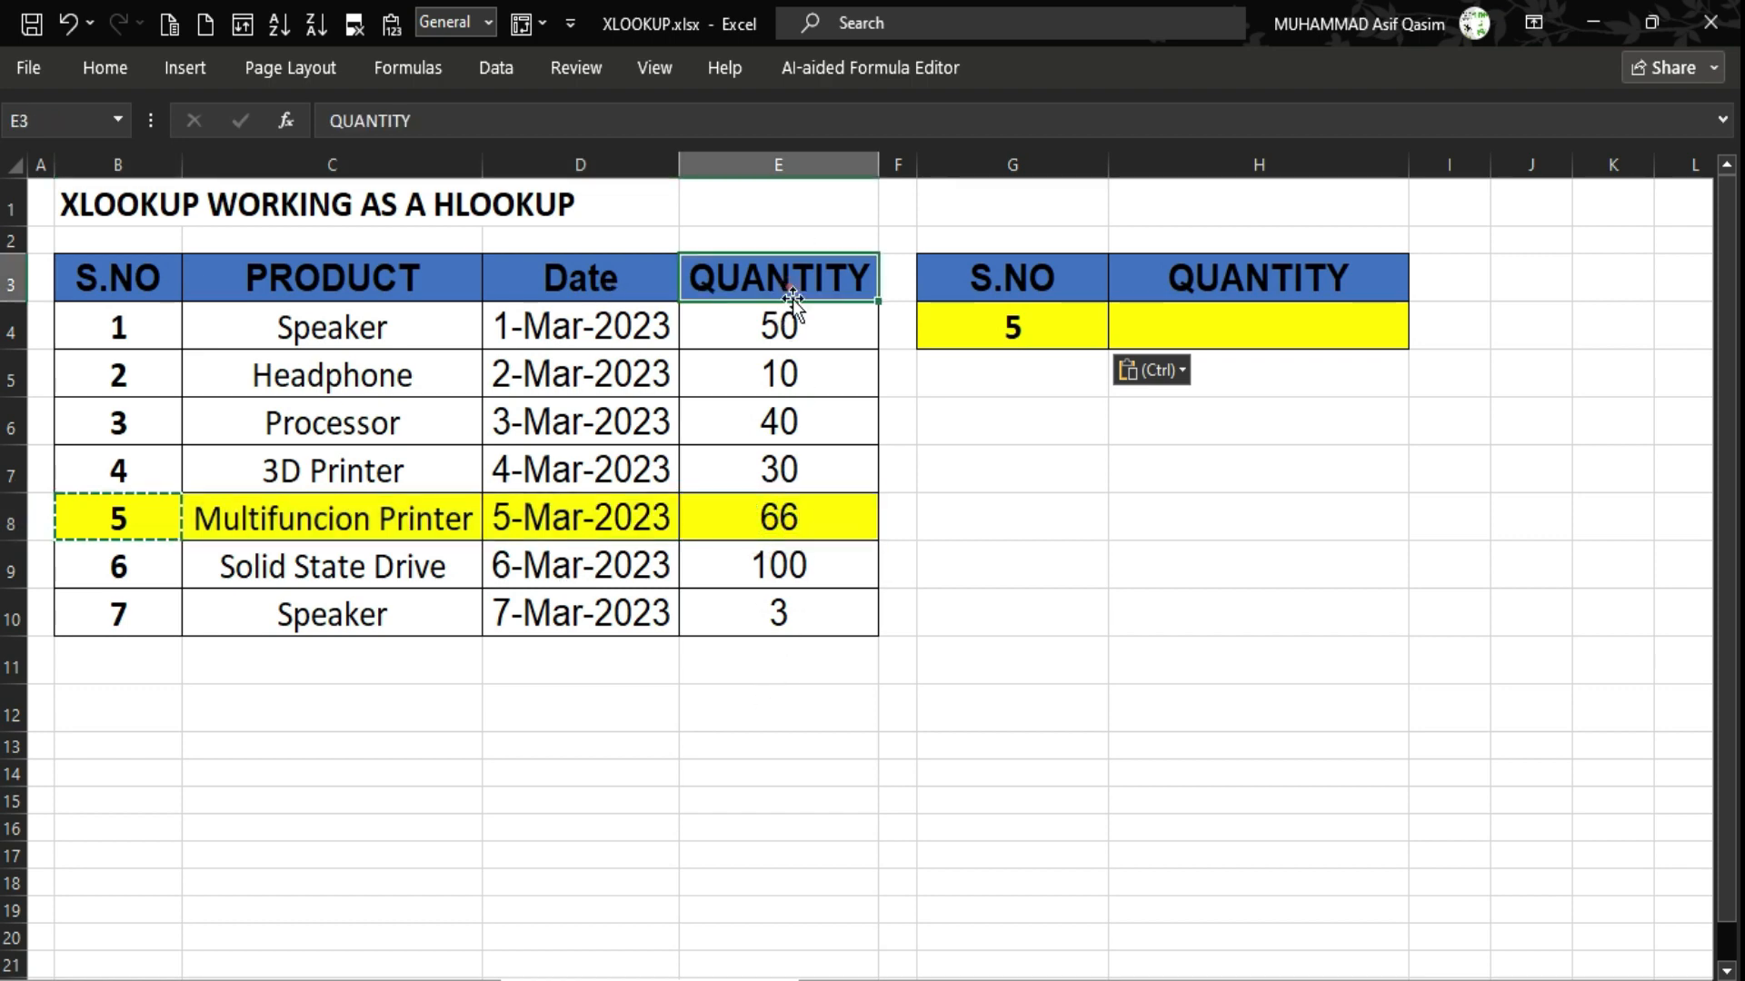
{"action": "left_click", "coordinate": [783, 523]}
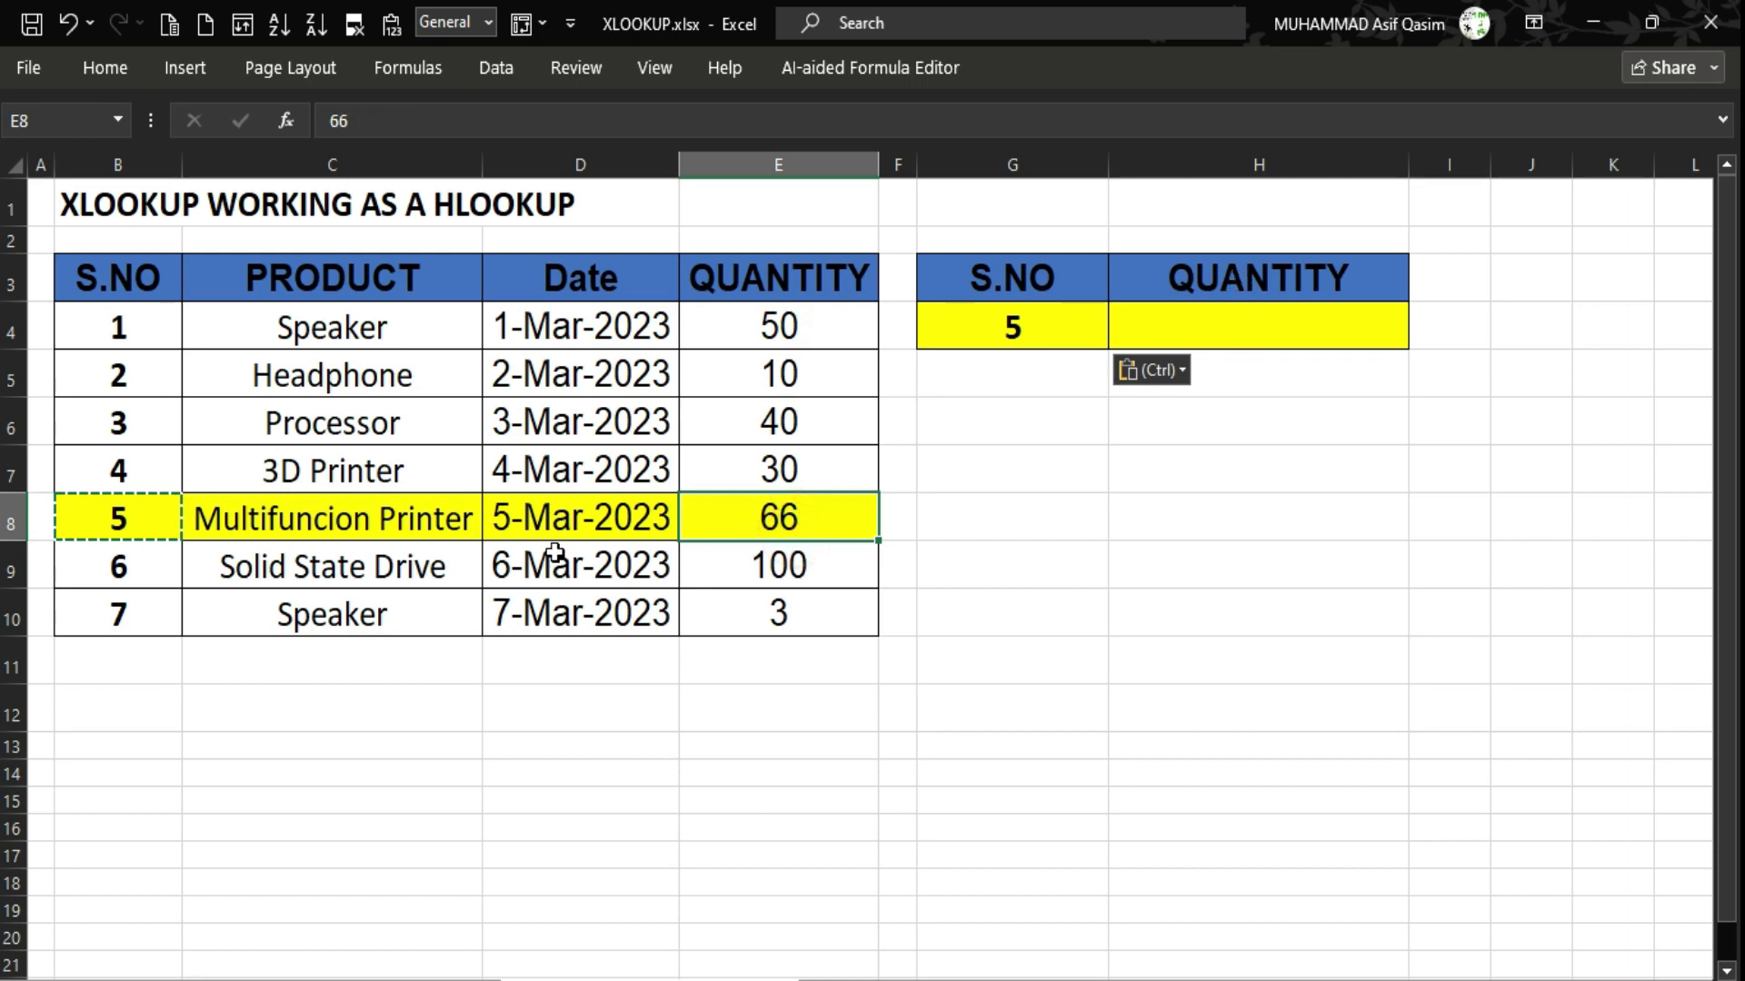
{"action": "left_click", "coordinate": [1241, 329]}
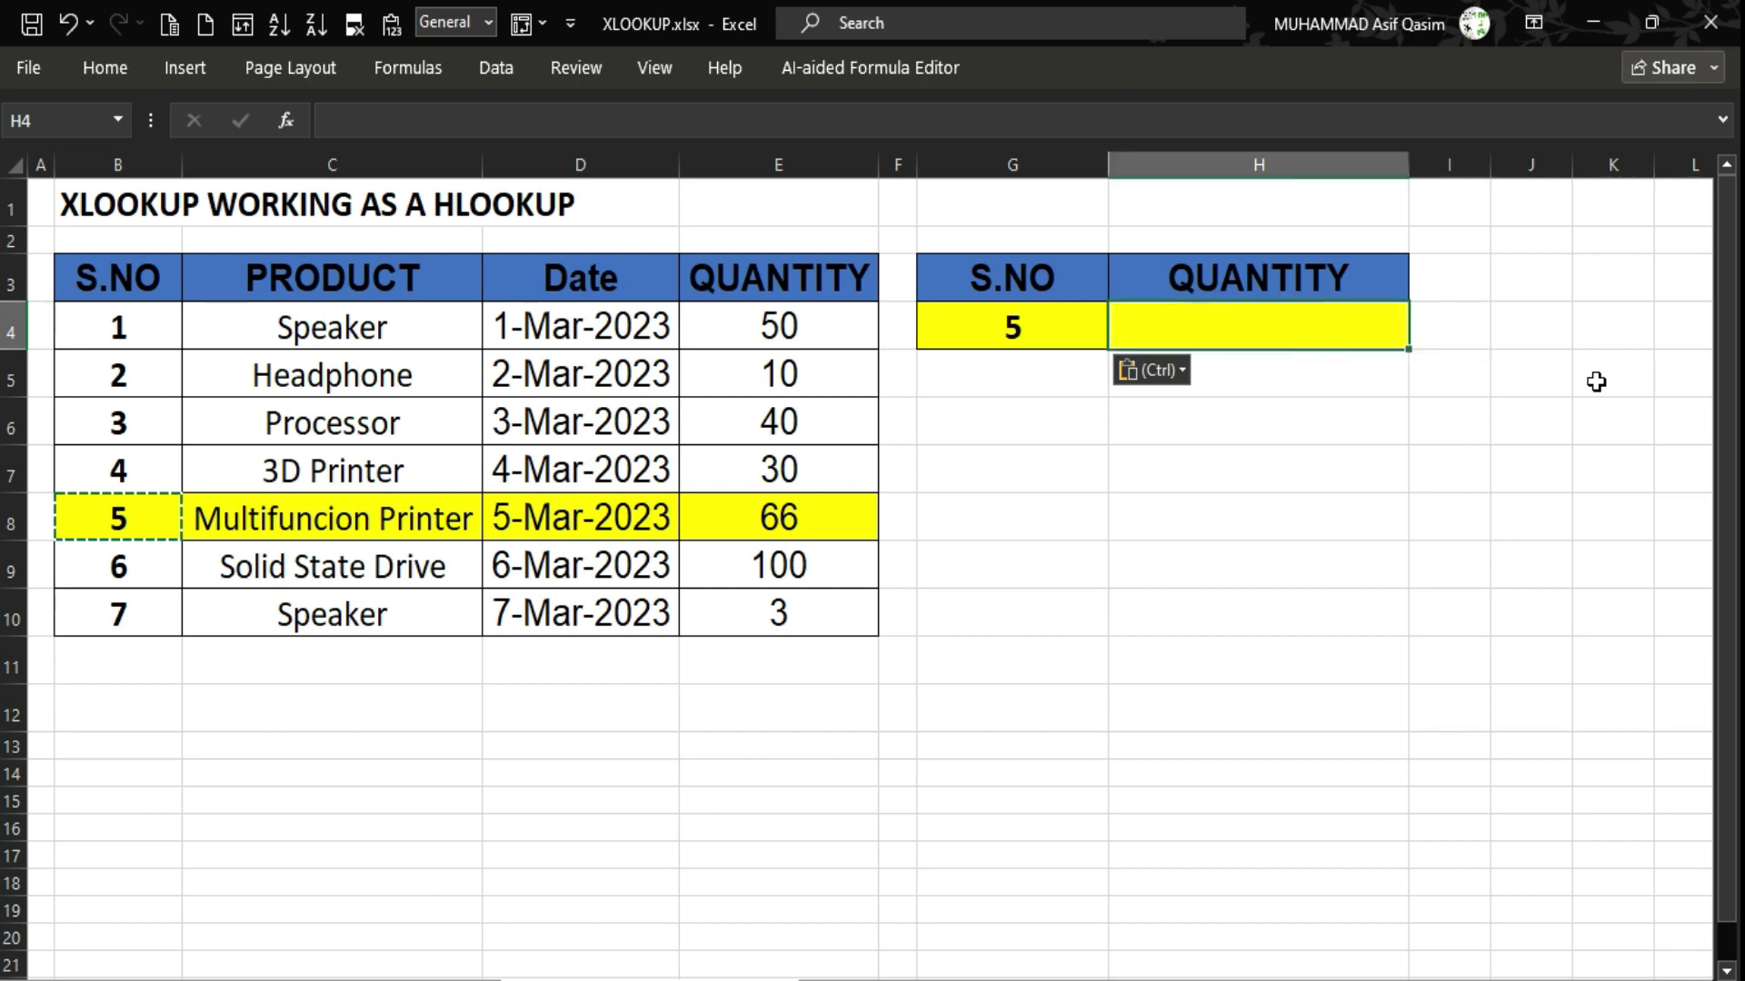
Enter =XLOOKUP(H3,B3:E3,B8:E8) in H4 so it returns quantity 66.
{"action": "type", "text": "="}
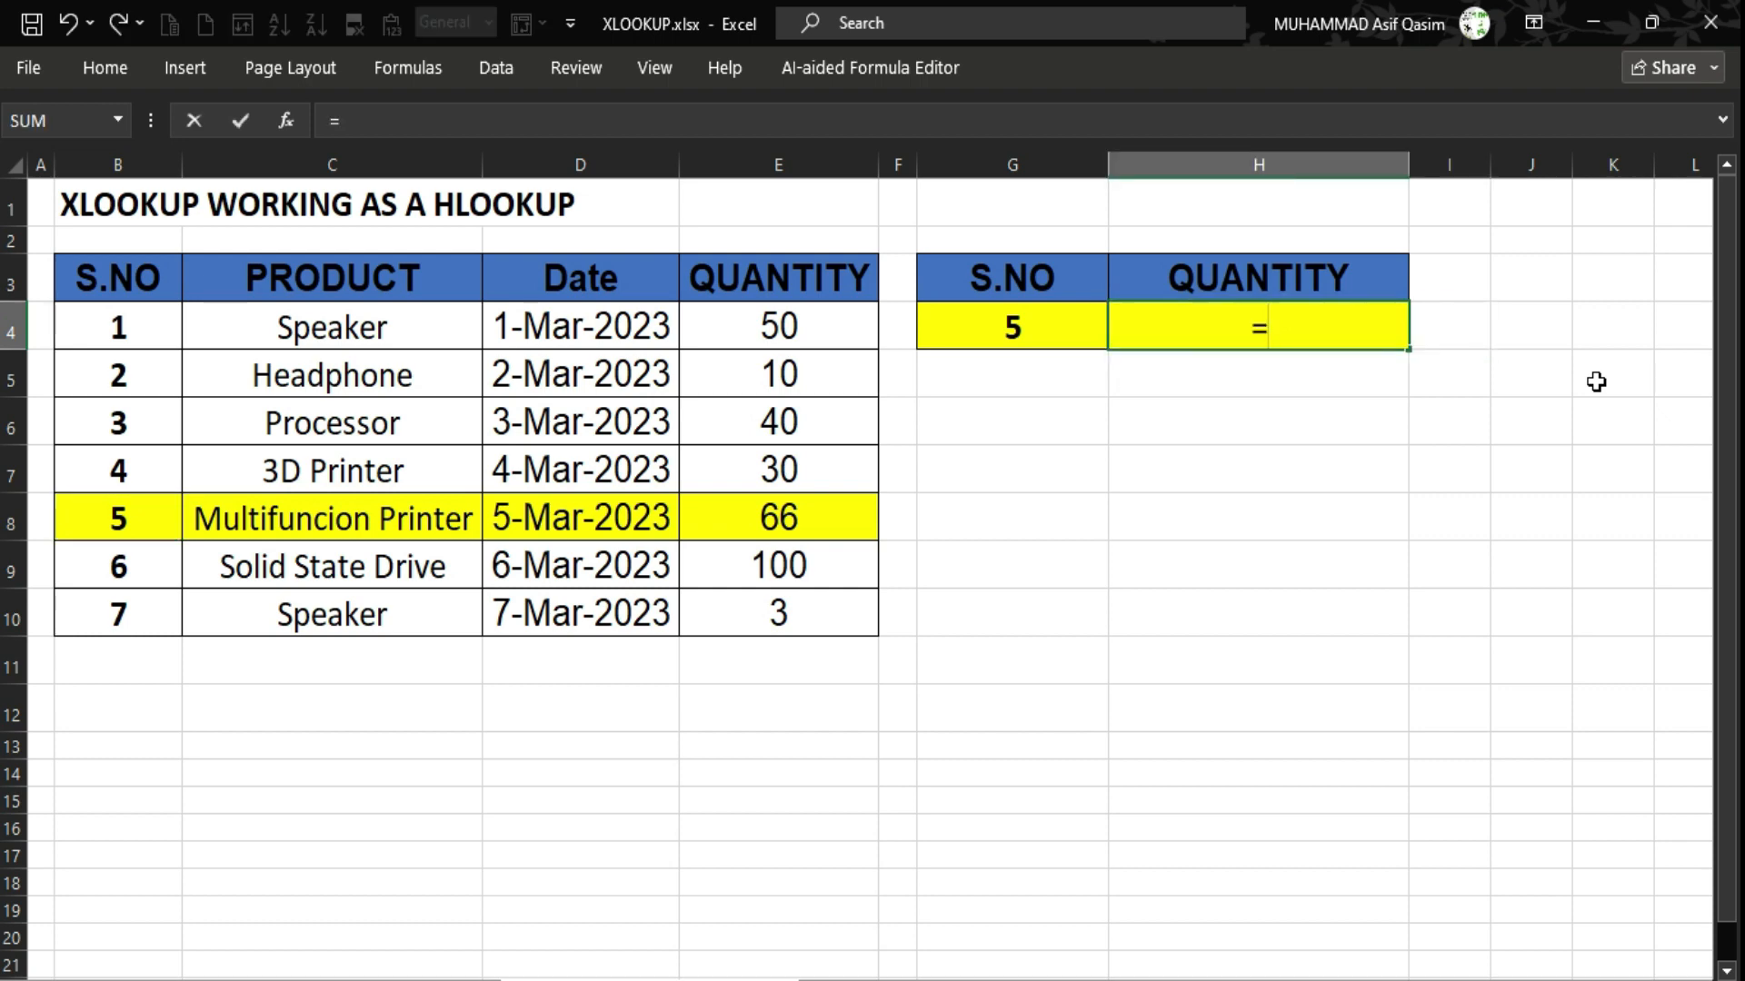
{"action": "type", "text": "xloo"}
{"action": "key", "text": "Tab"}
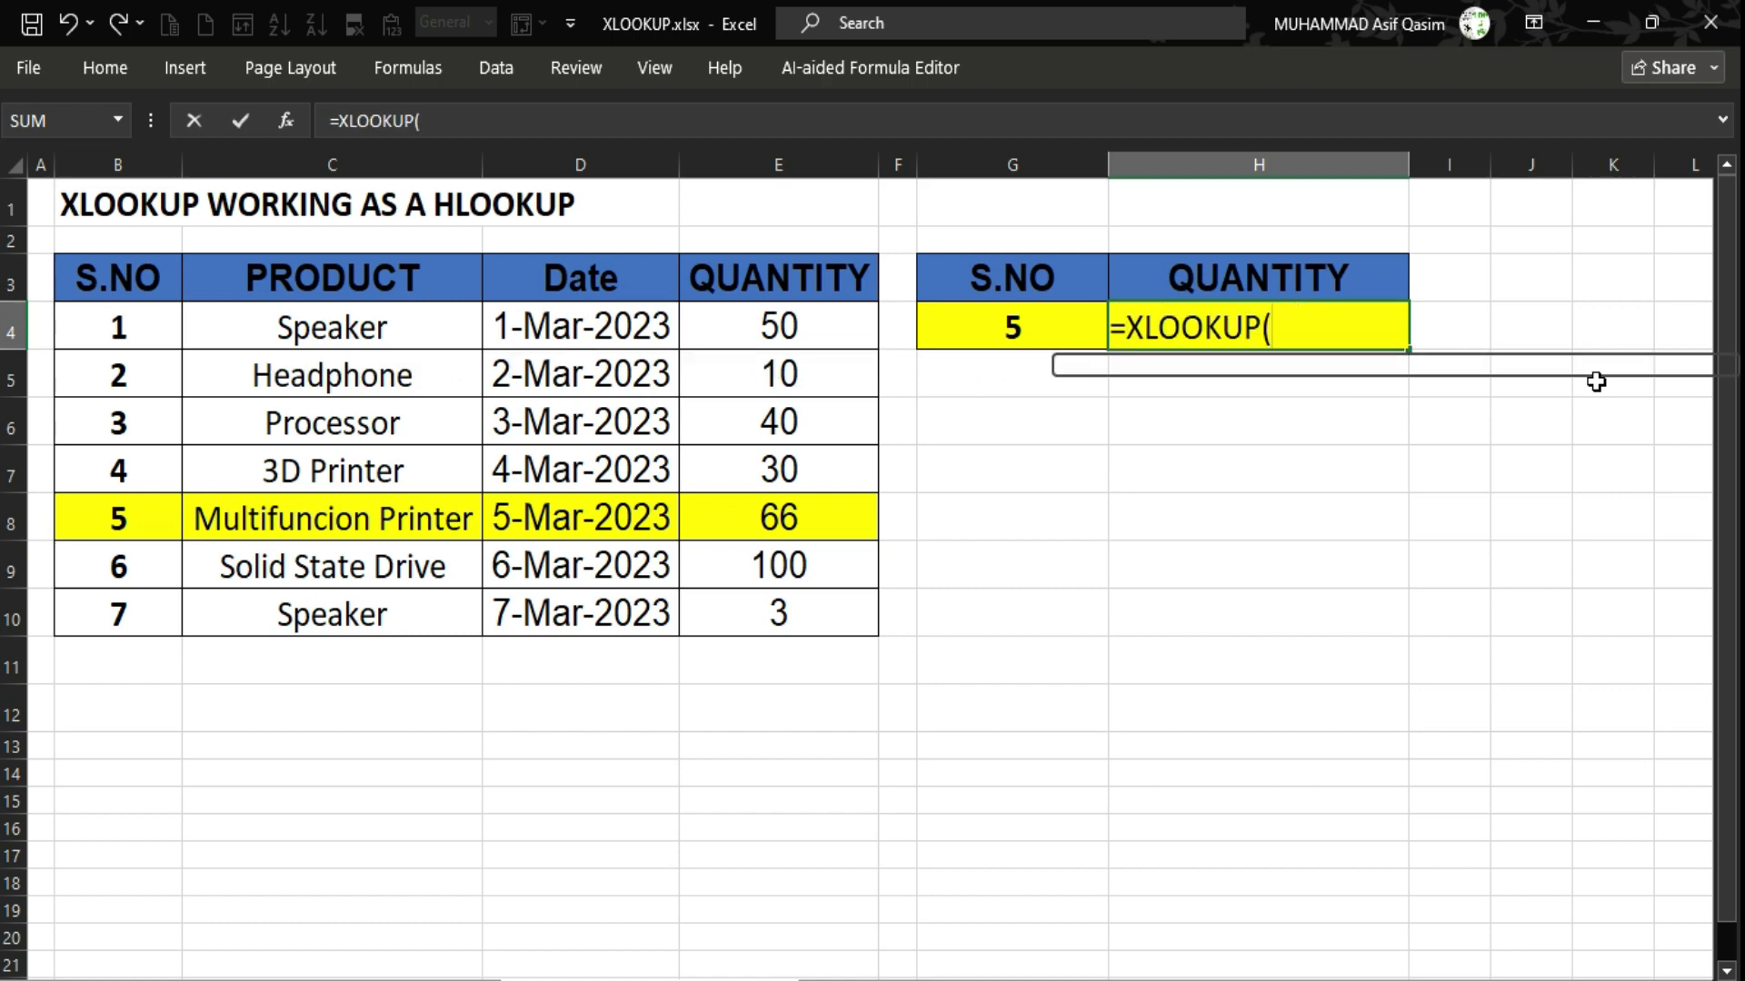
{"action": "key", "text": "Up"}
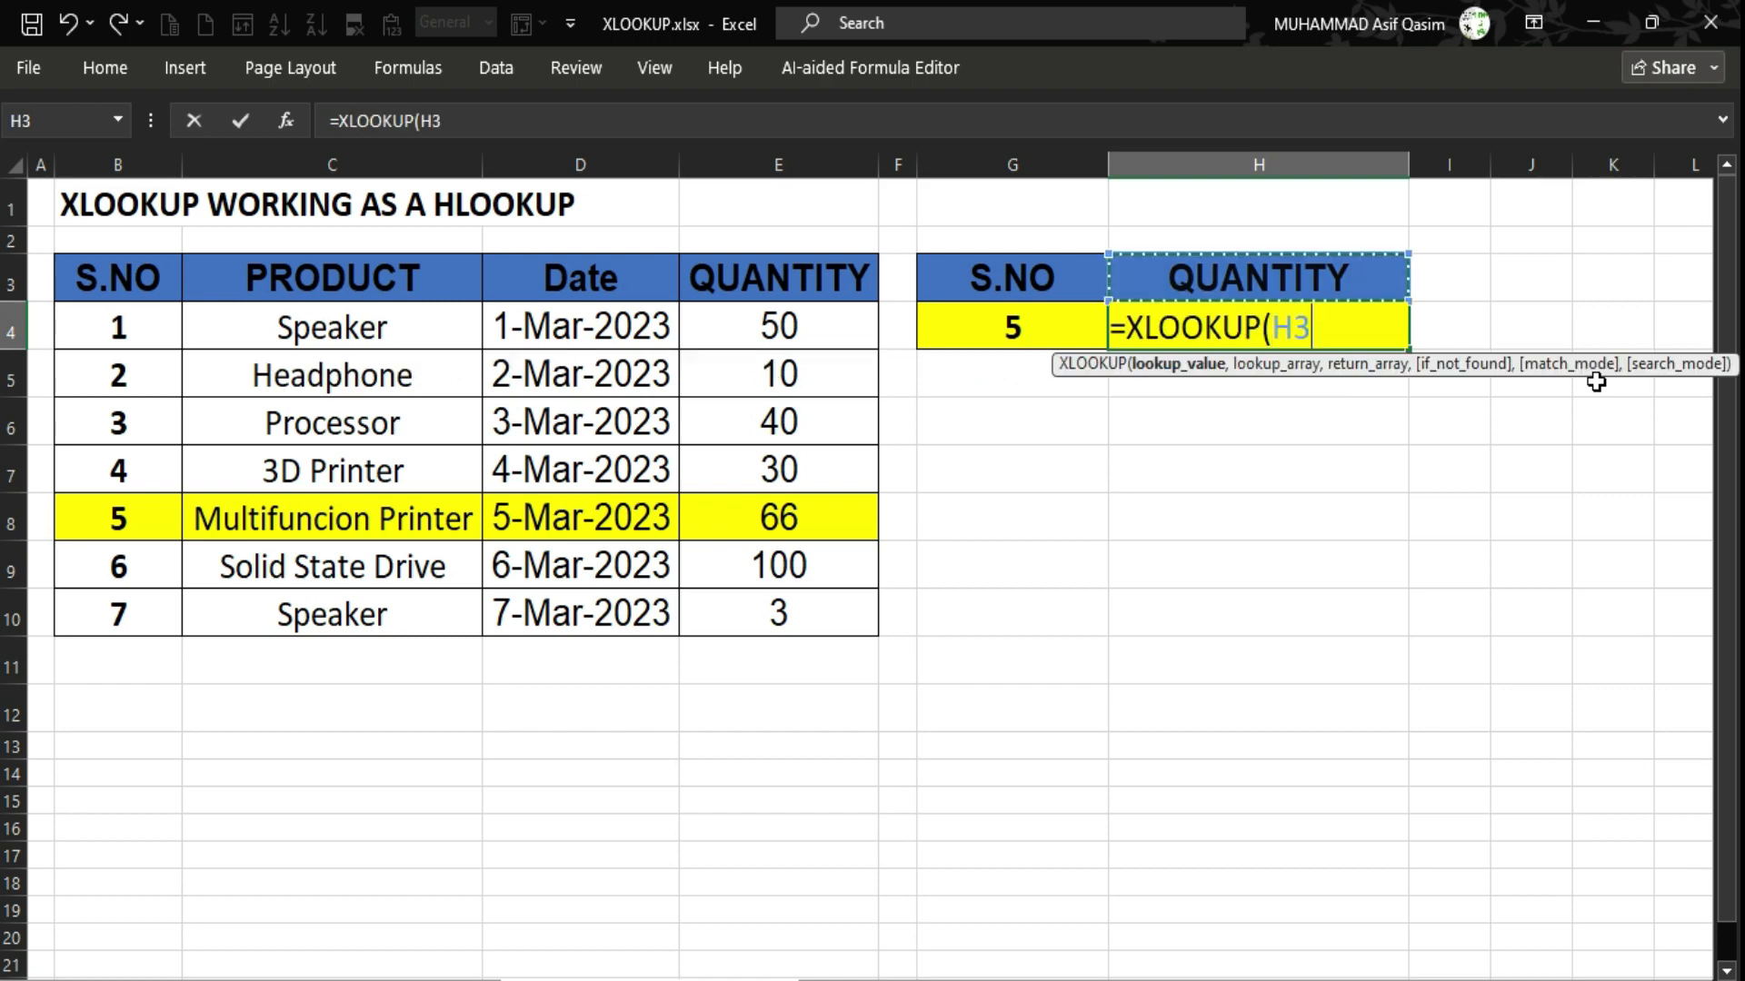
{"action": "type", "text": ","}
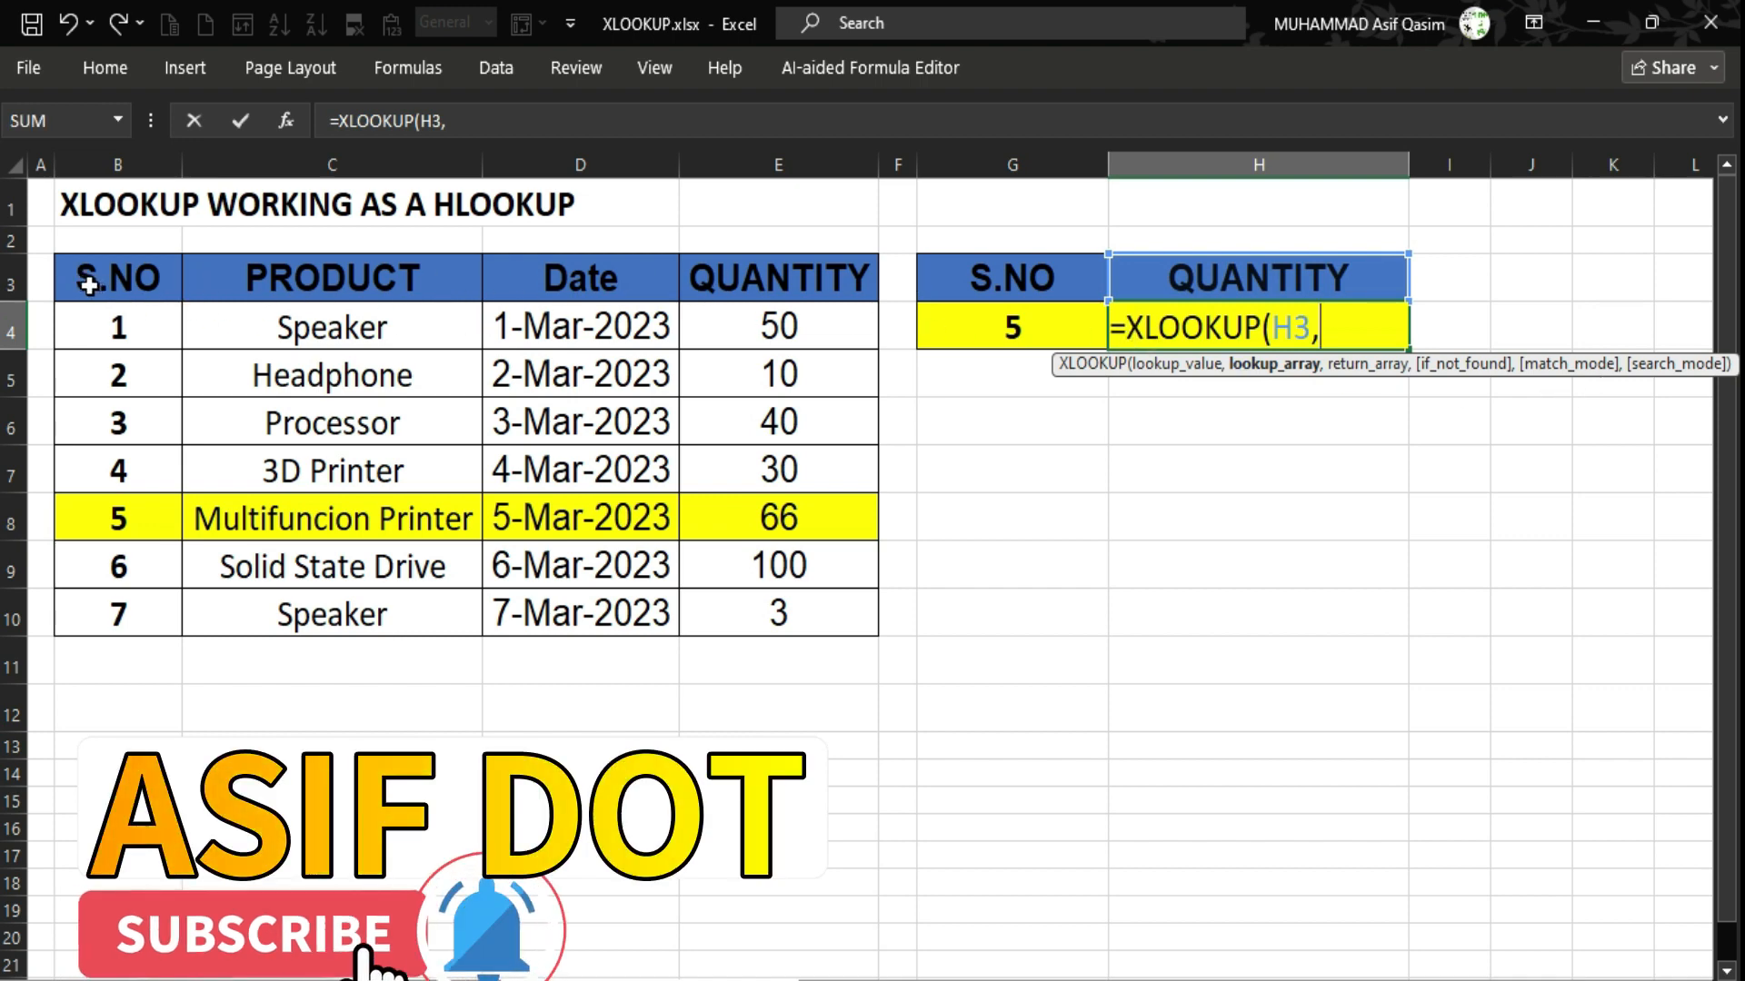
{"action": "left_click_drag", "start_coordinate": [85, 277], "coordinate": [806, 289]}
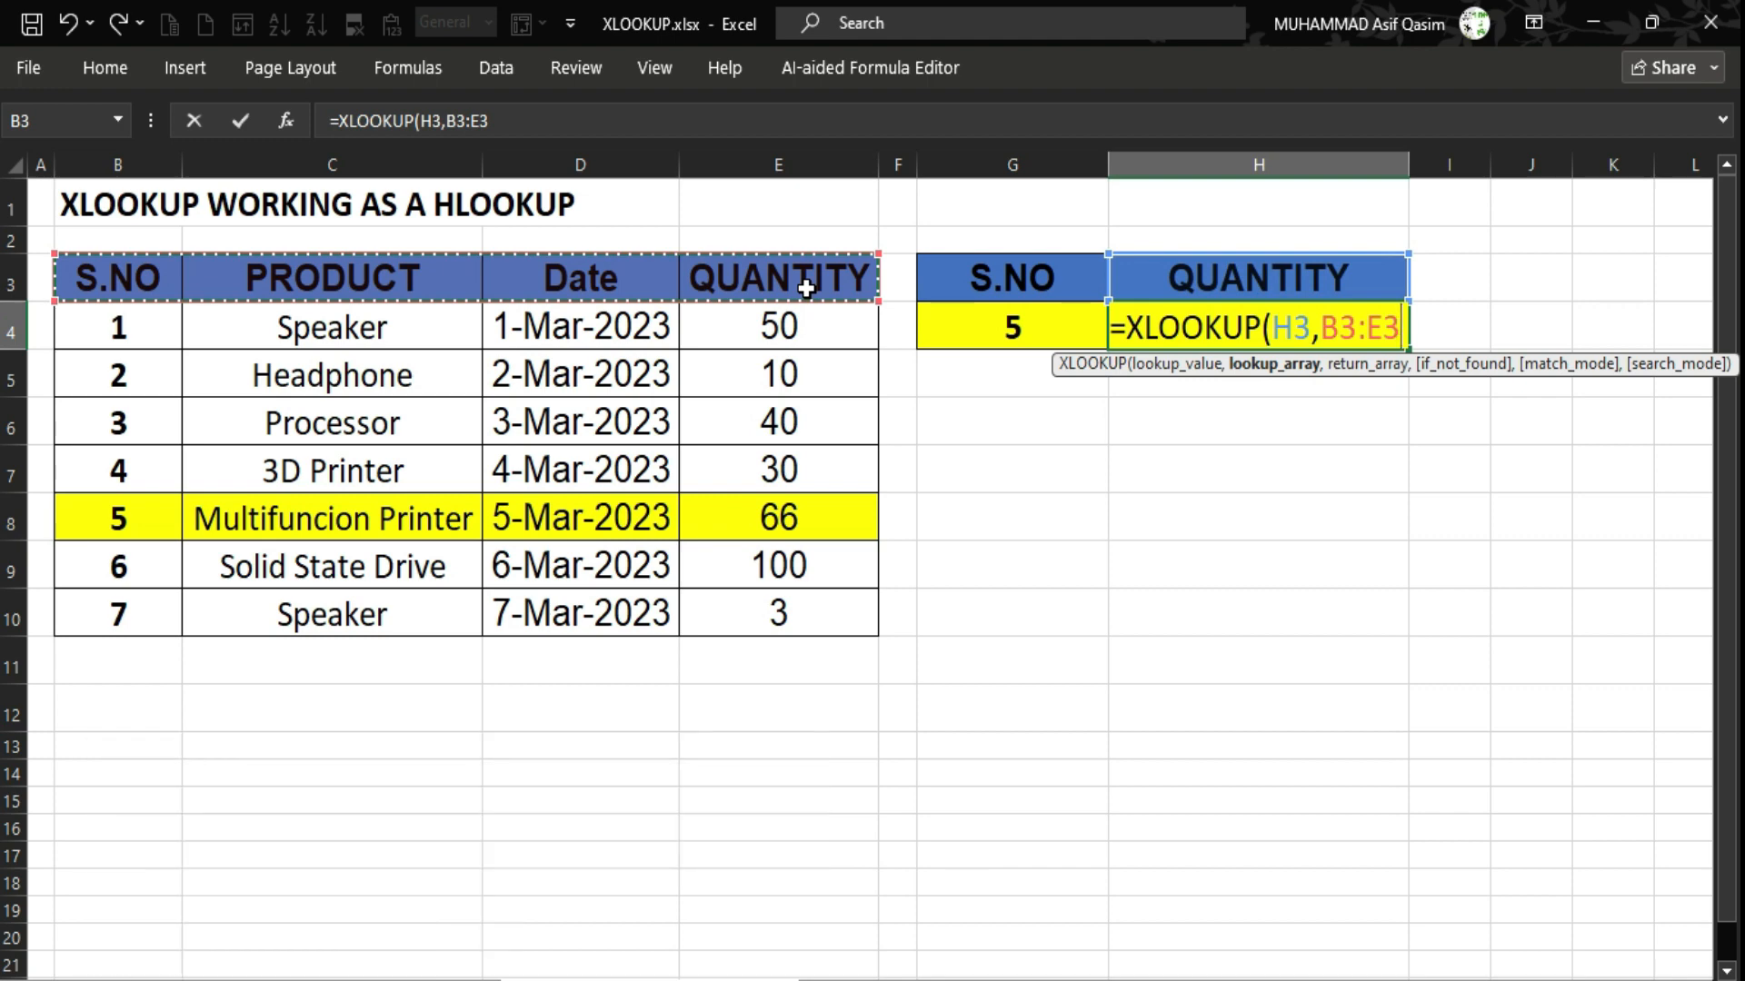
{"action": "type", "text": ","}
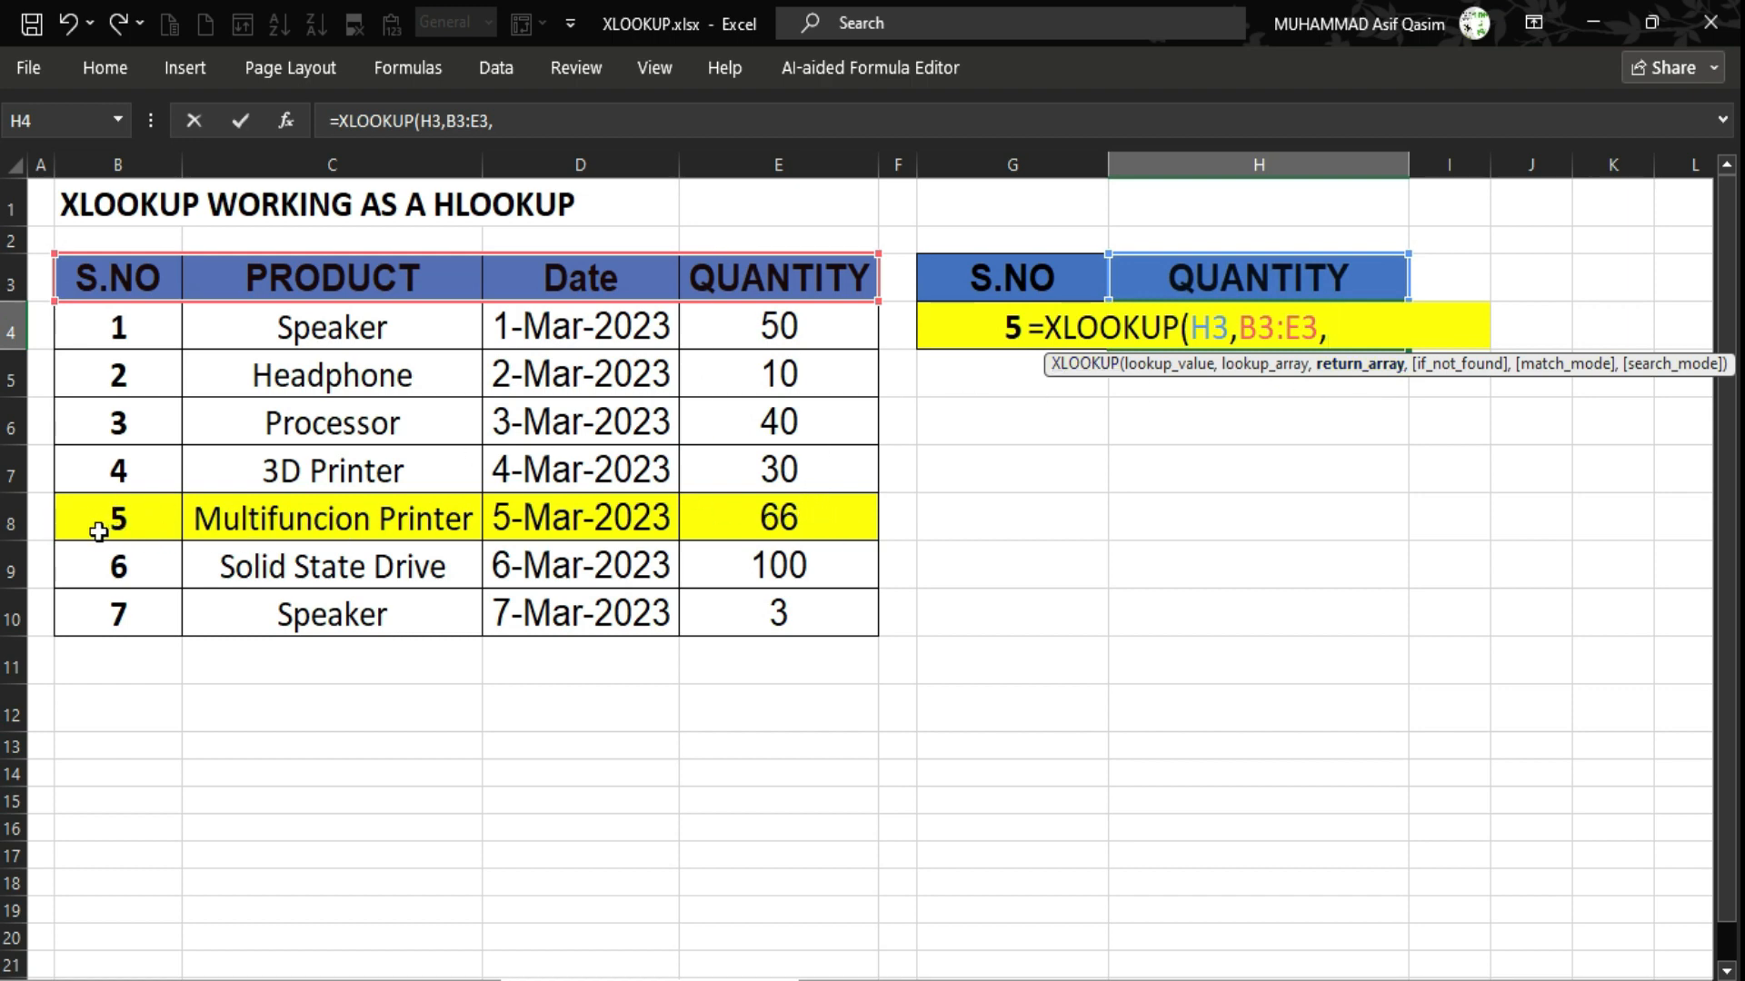
{"action": "left_click_drag", "start_coordinate": [98, 532], "coordinate": [781, 512]}
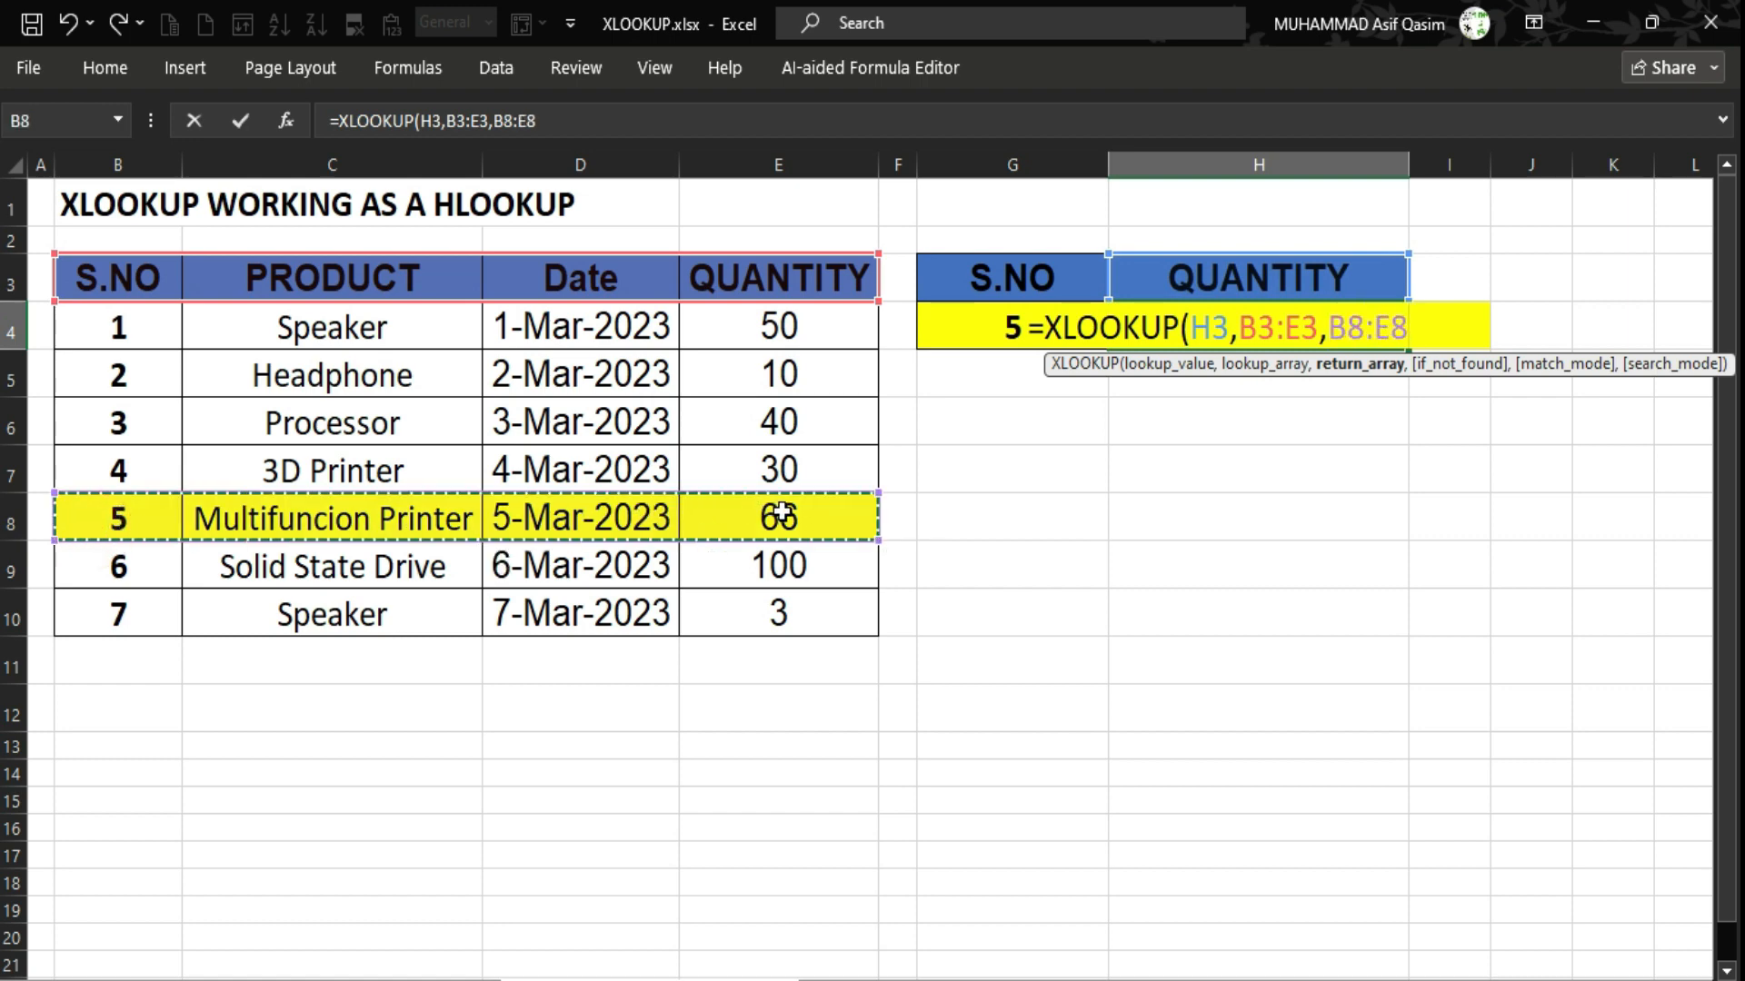
{"action": "type", "text": ")"}
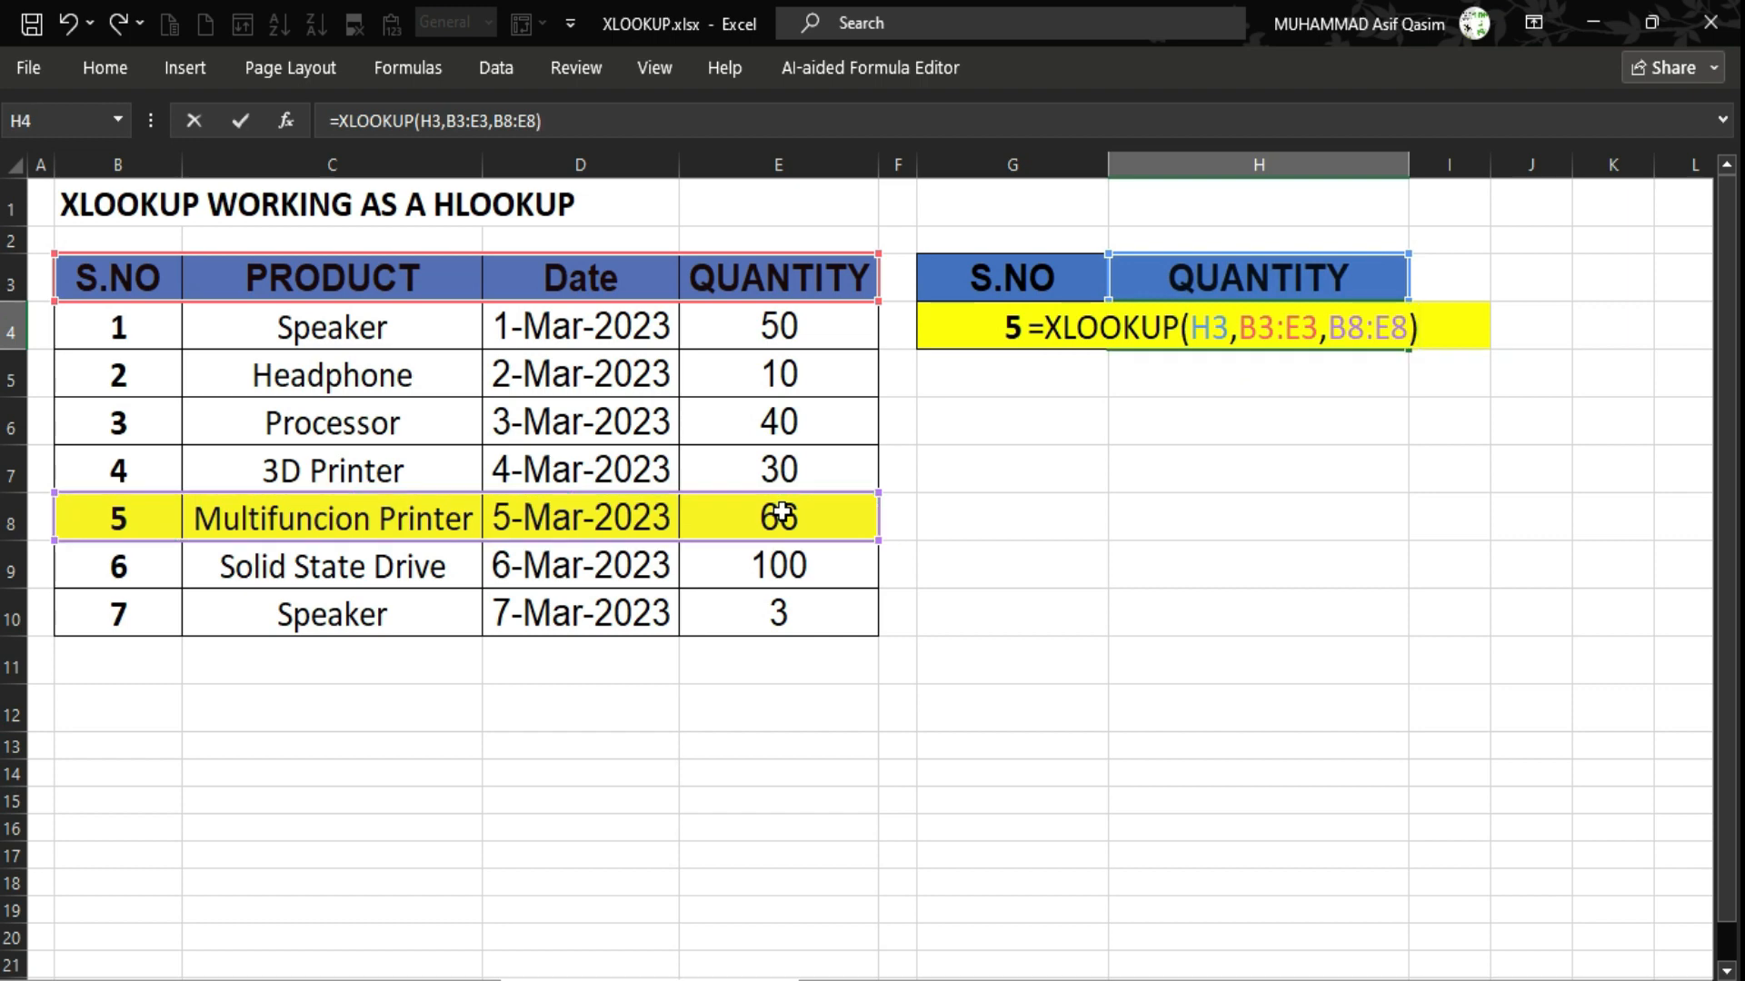
{"action": "key", "text": "Return"}
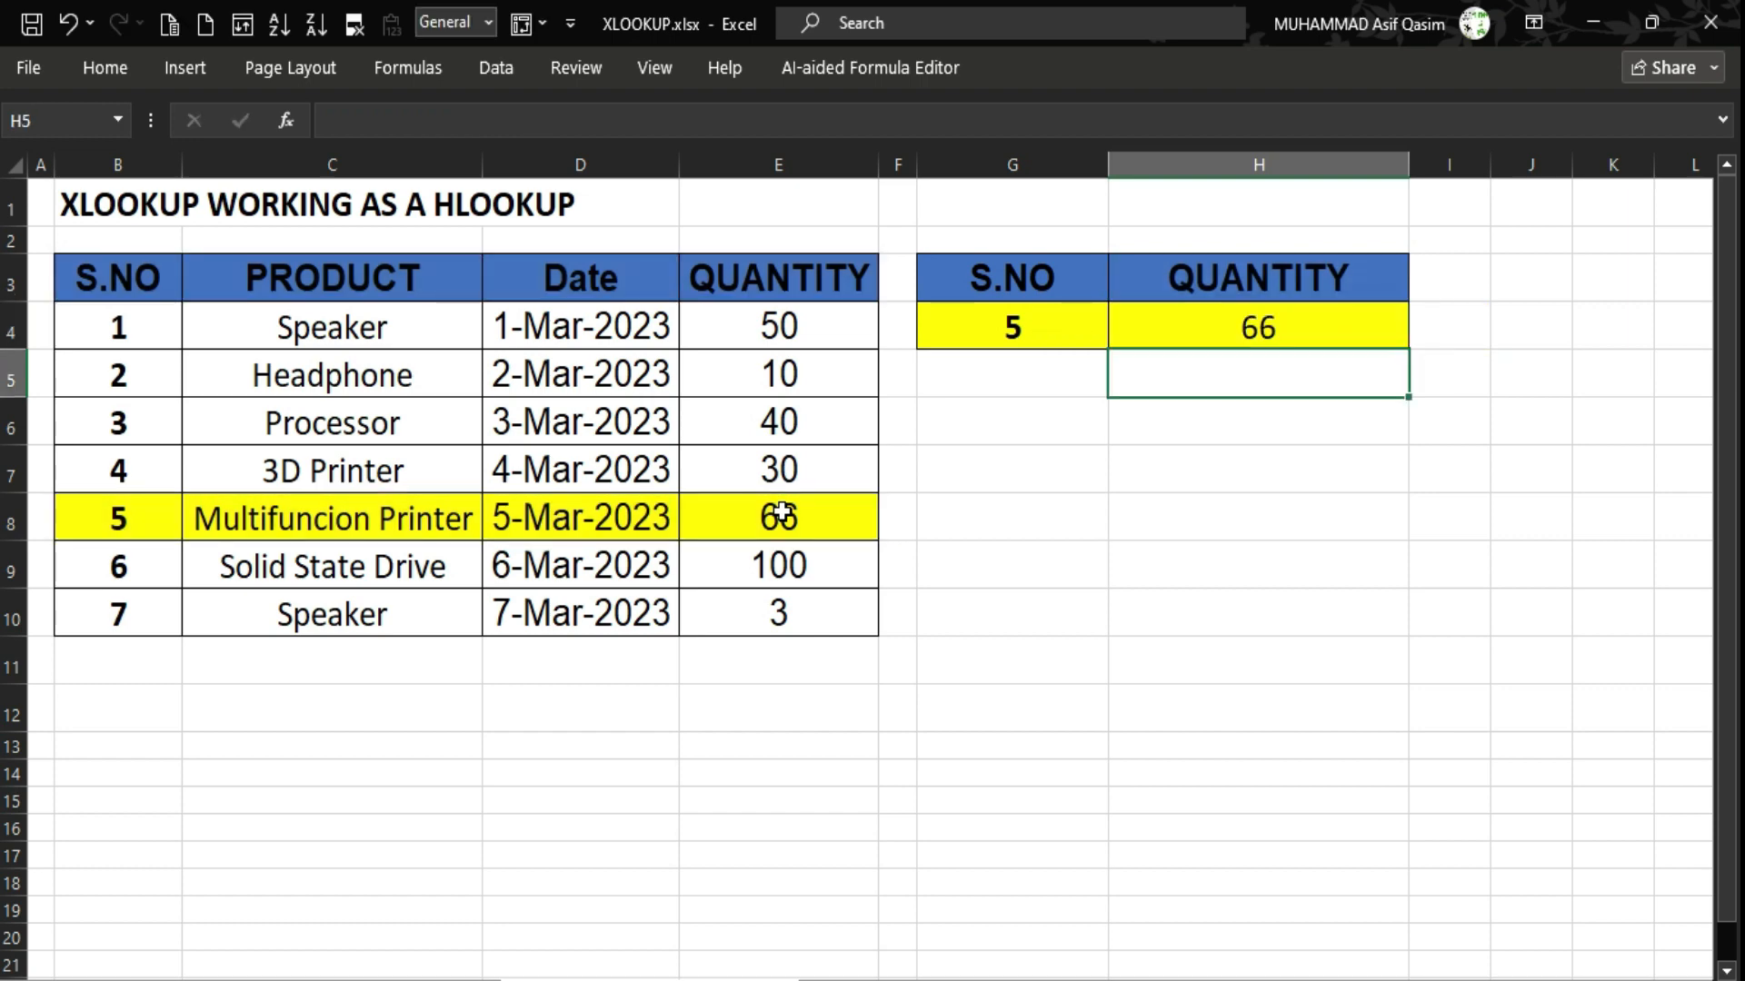
Copy the PRODUCT header from C3 into header cell H3.
{"action": "left_click", "coordinate": [866, 508]}
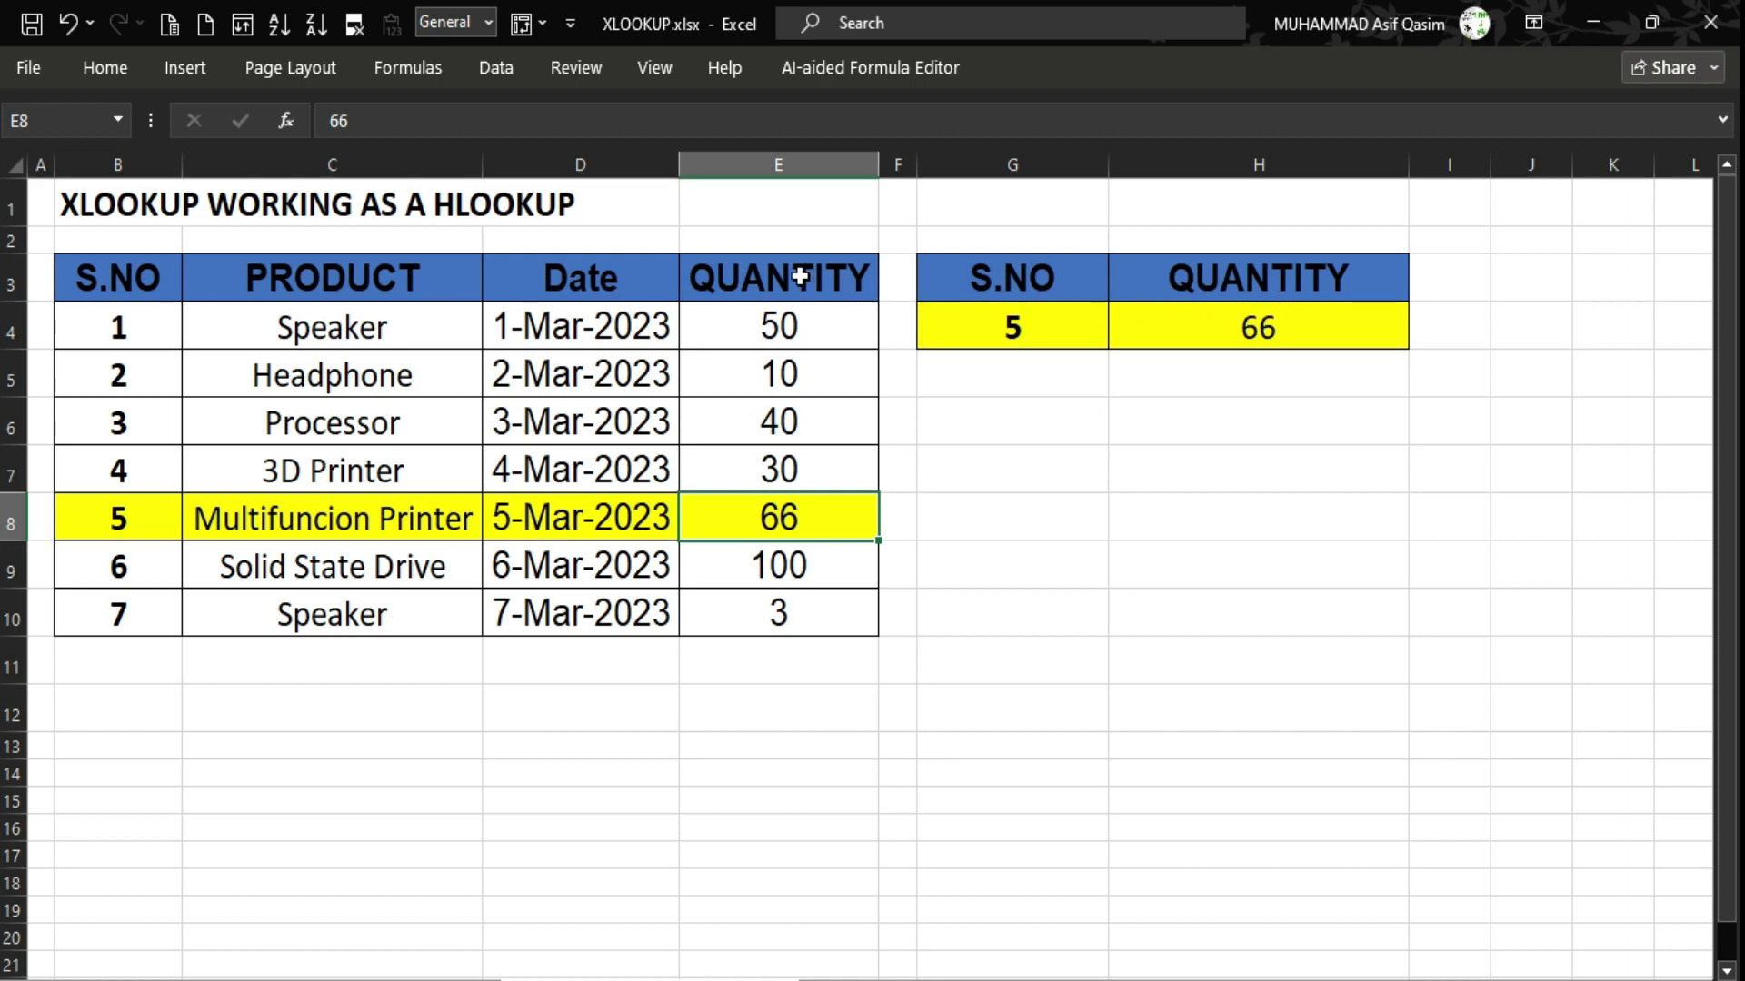
{"action": "left_click", "coordinate": [354, 277]}
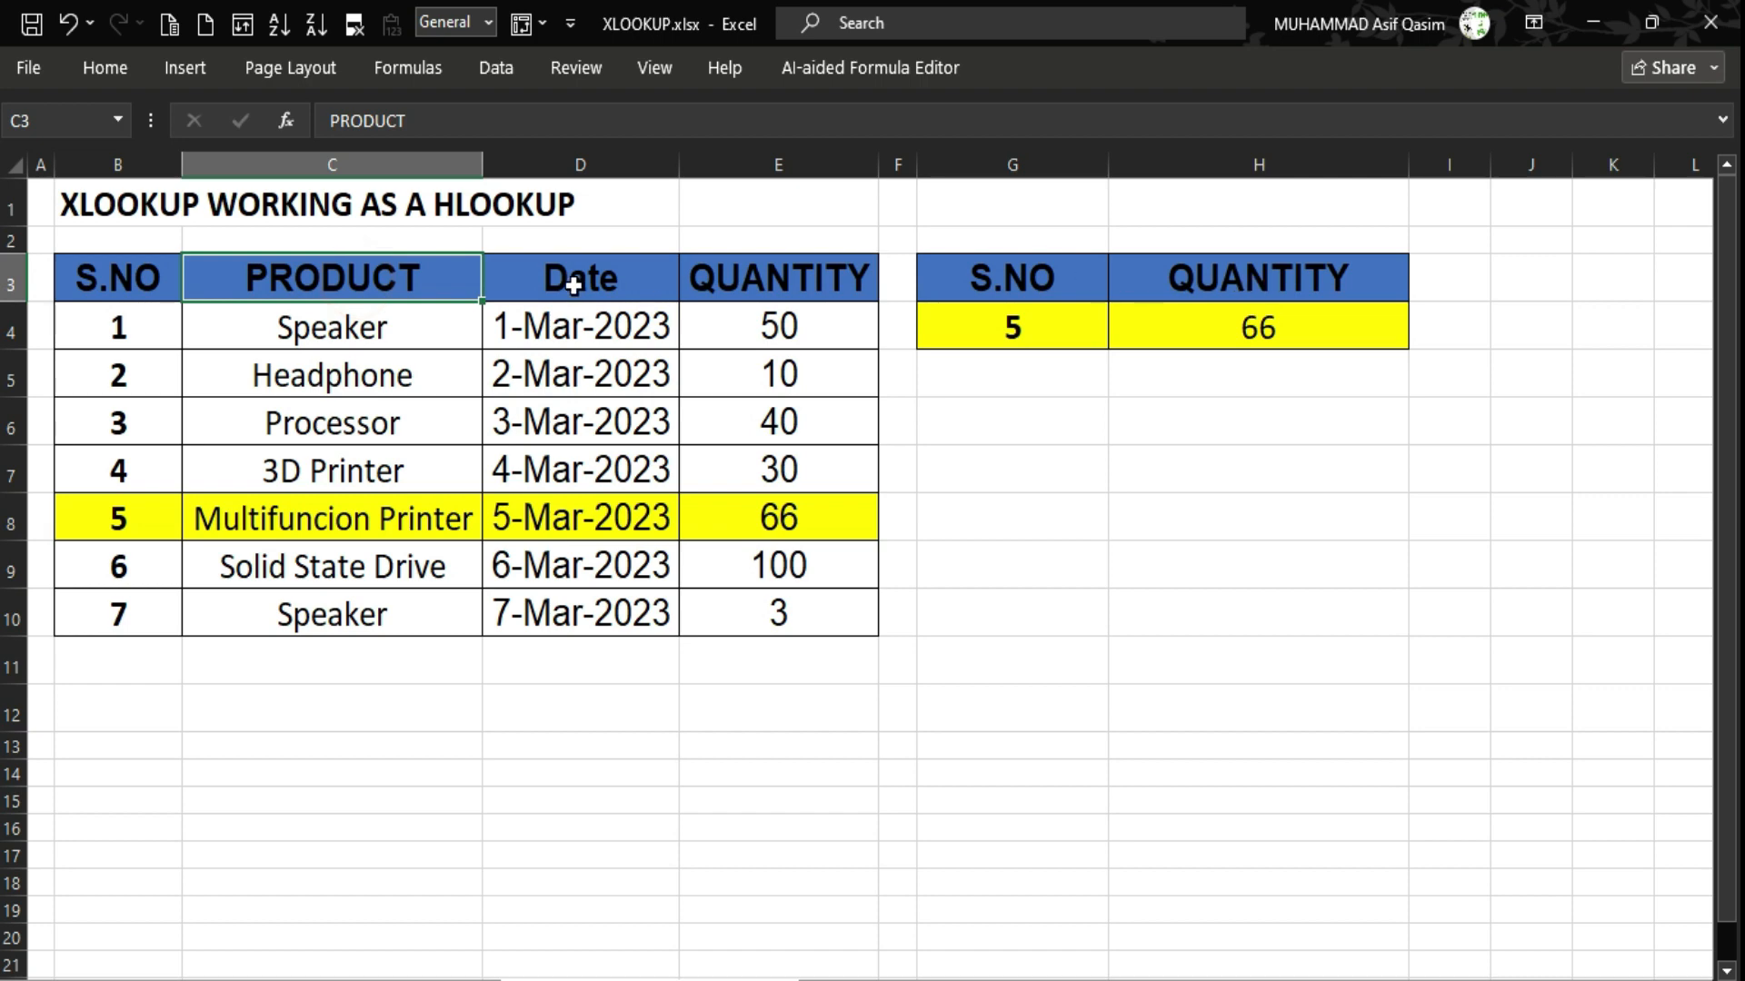
{"action": "key", "text": "ctrl+c"}
{"action": "left_click", "coordinate": [1257, 273]}
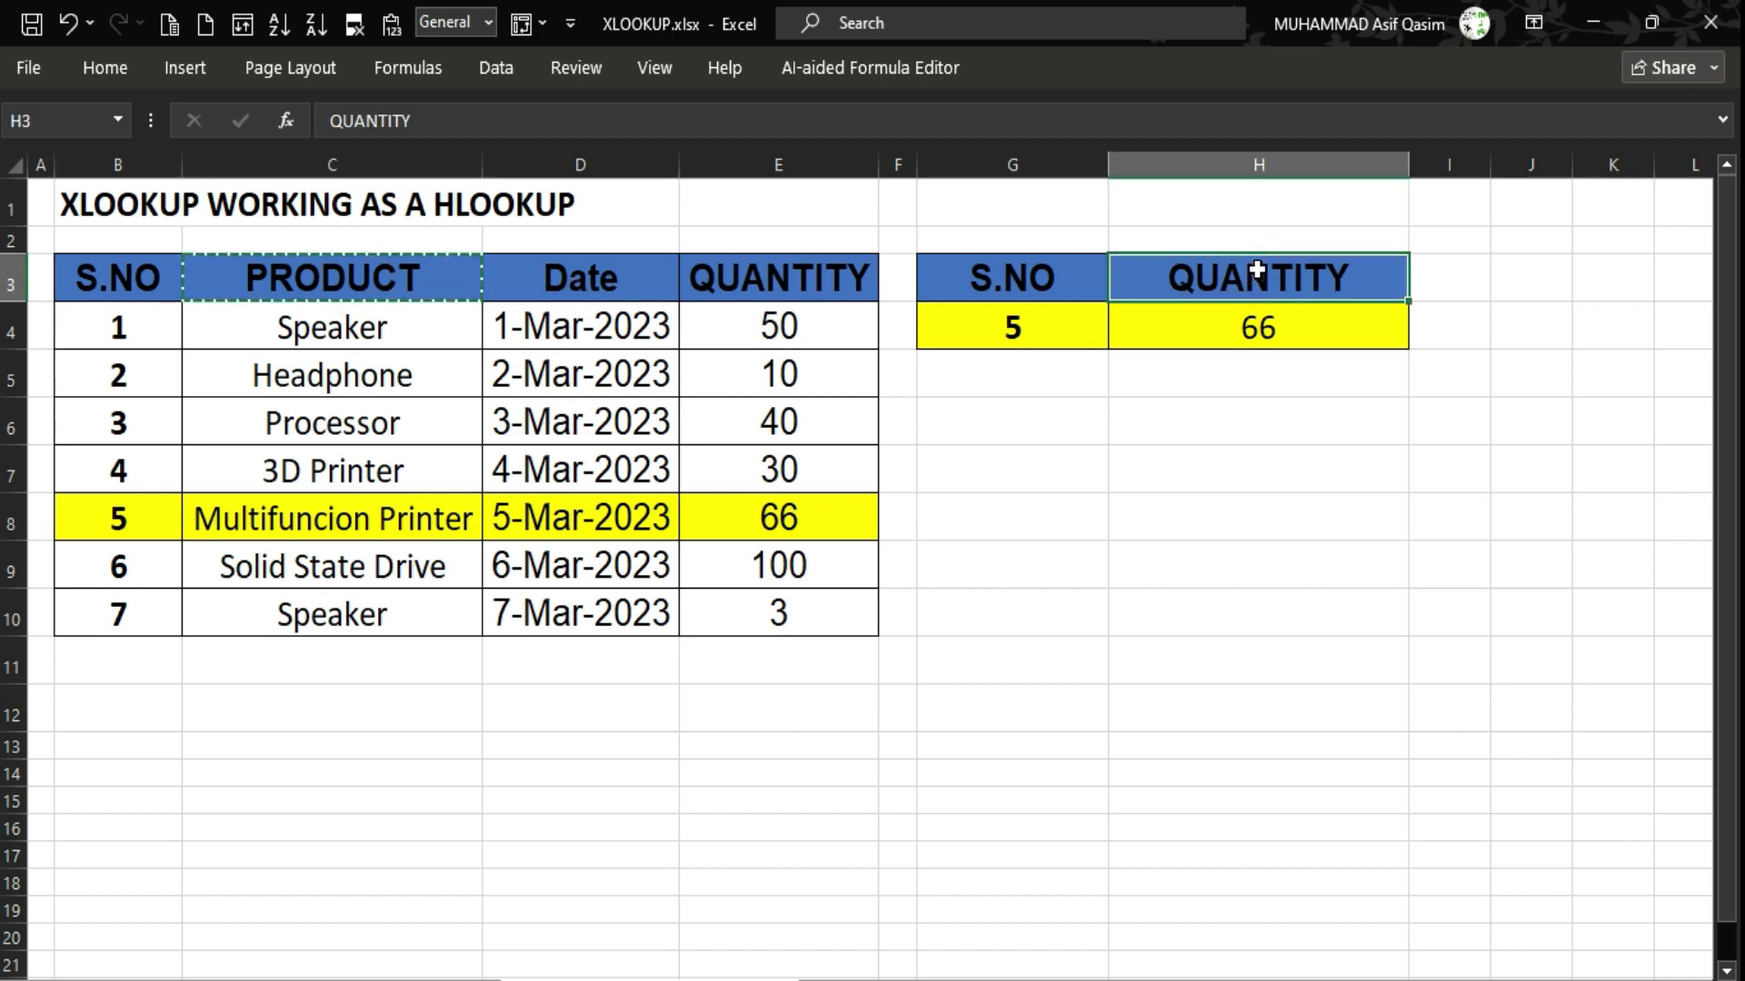
{"action": "key", "text": "ctrl+v"}
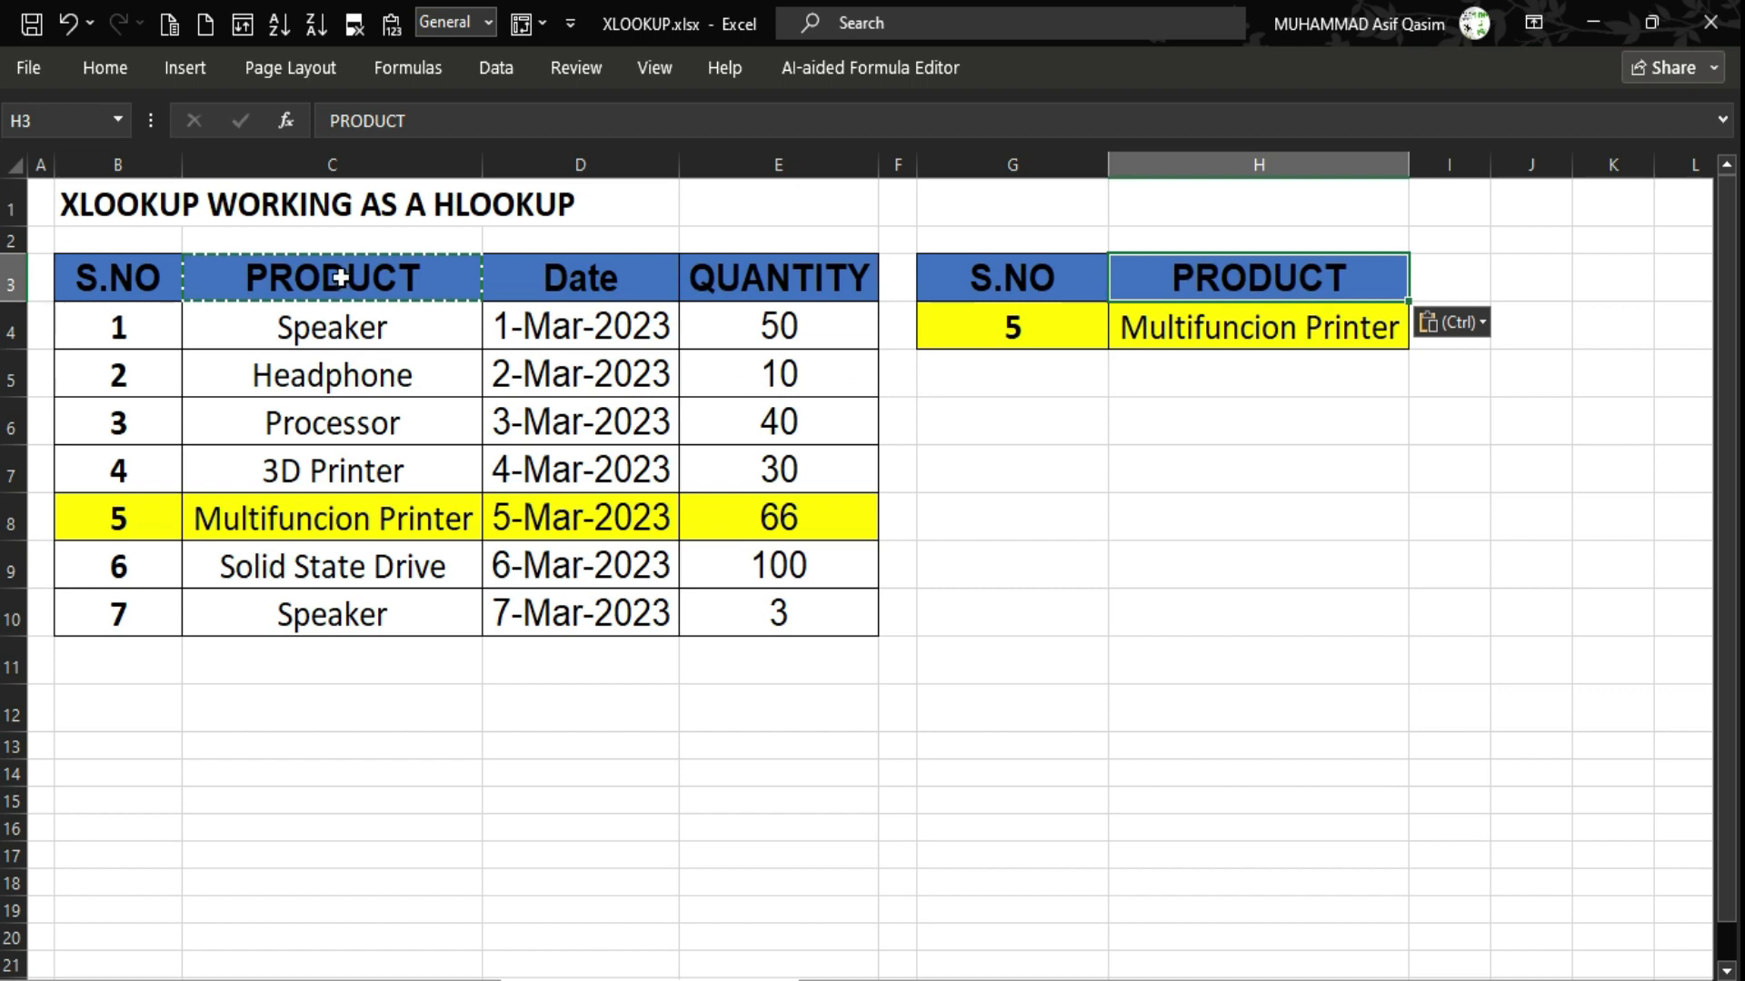
Copy the Date header from D3 into H3 so H4 returns 44990.
{"action": "left_click", "coordinate": [346, 518]}
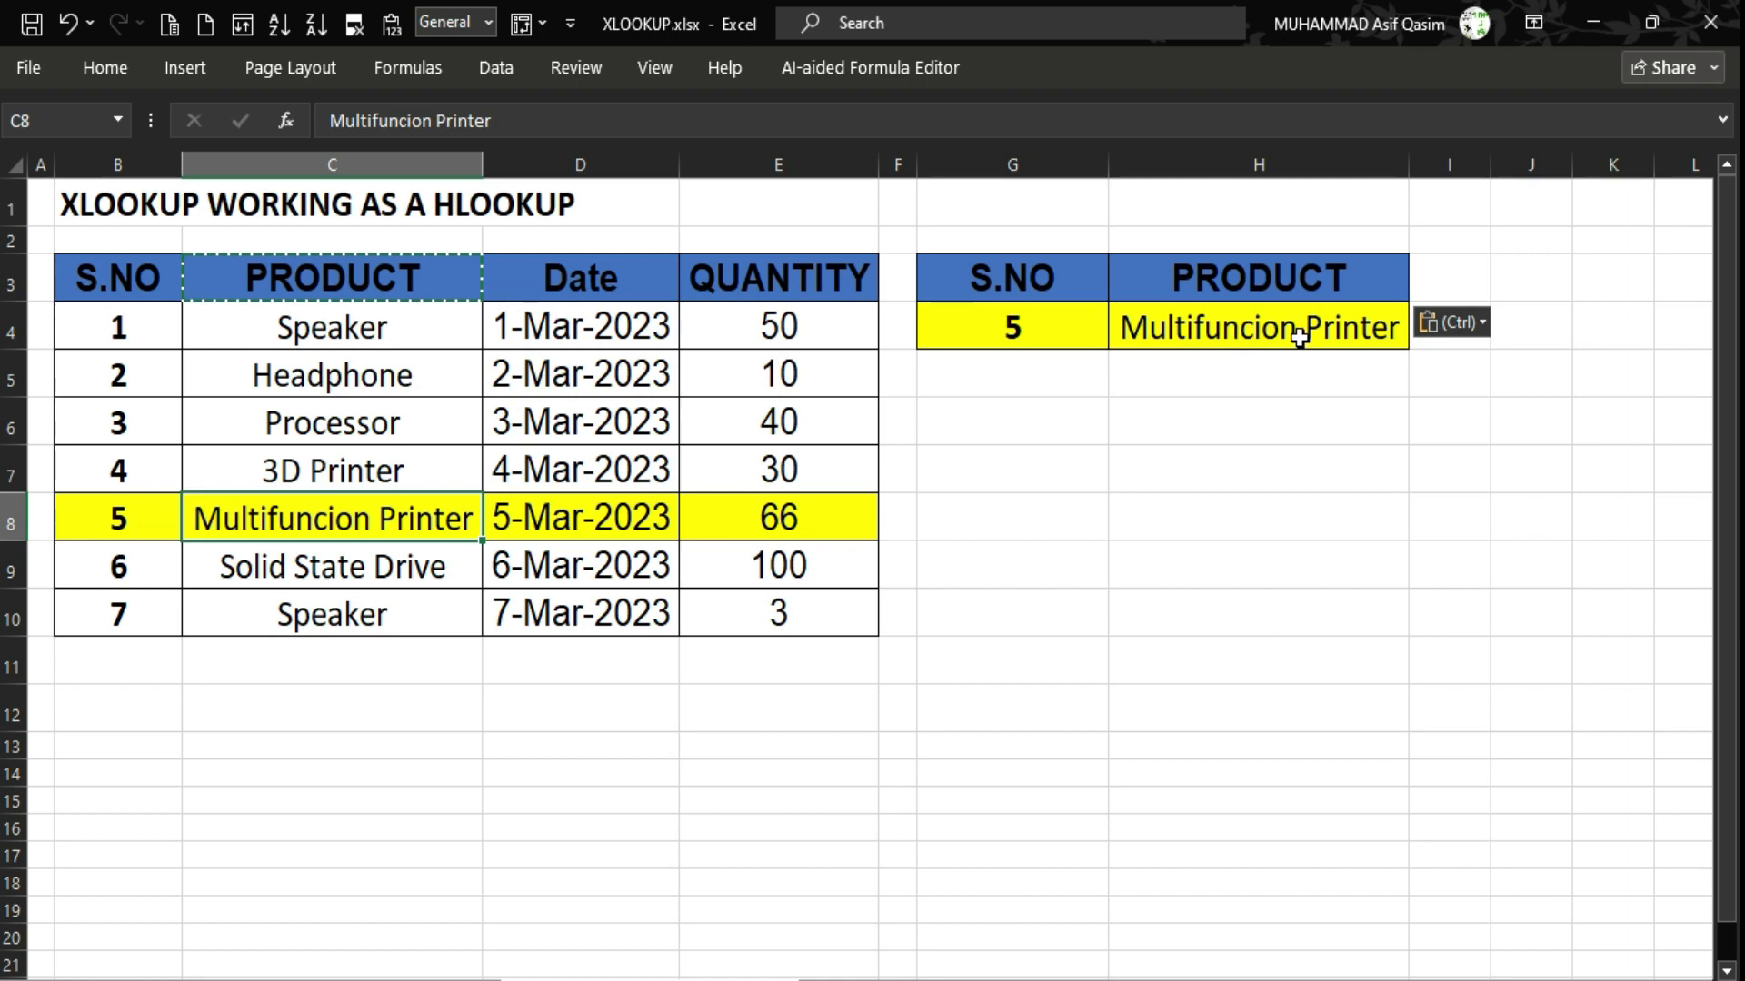
{"action": "left_click", "coordinate": [642, 276]}
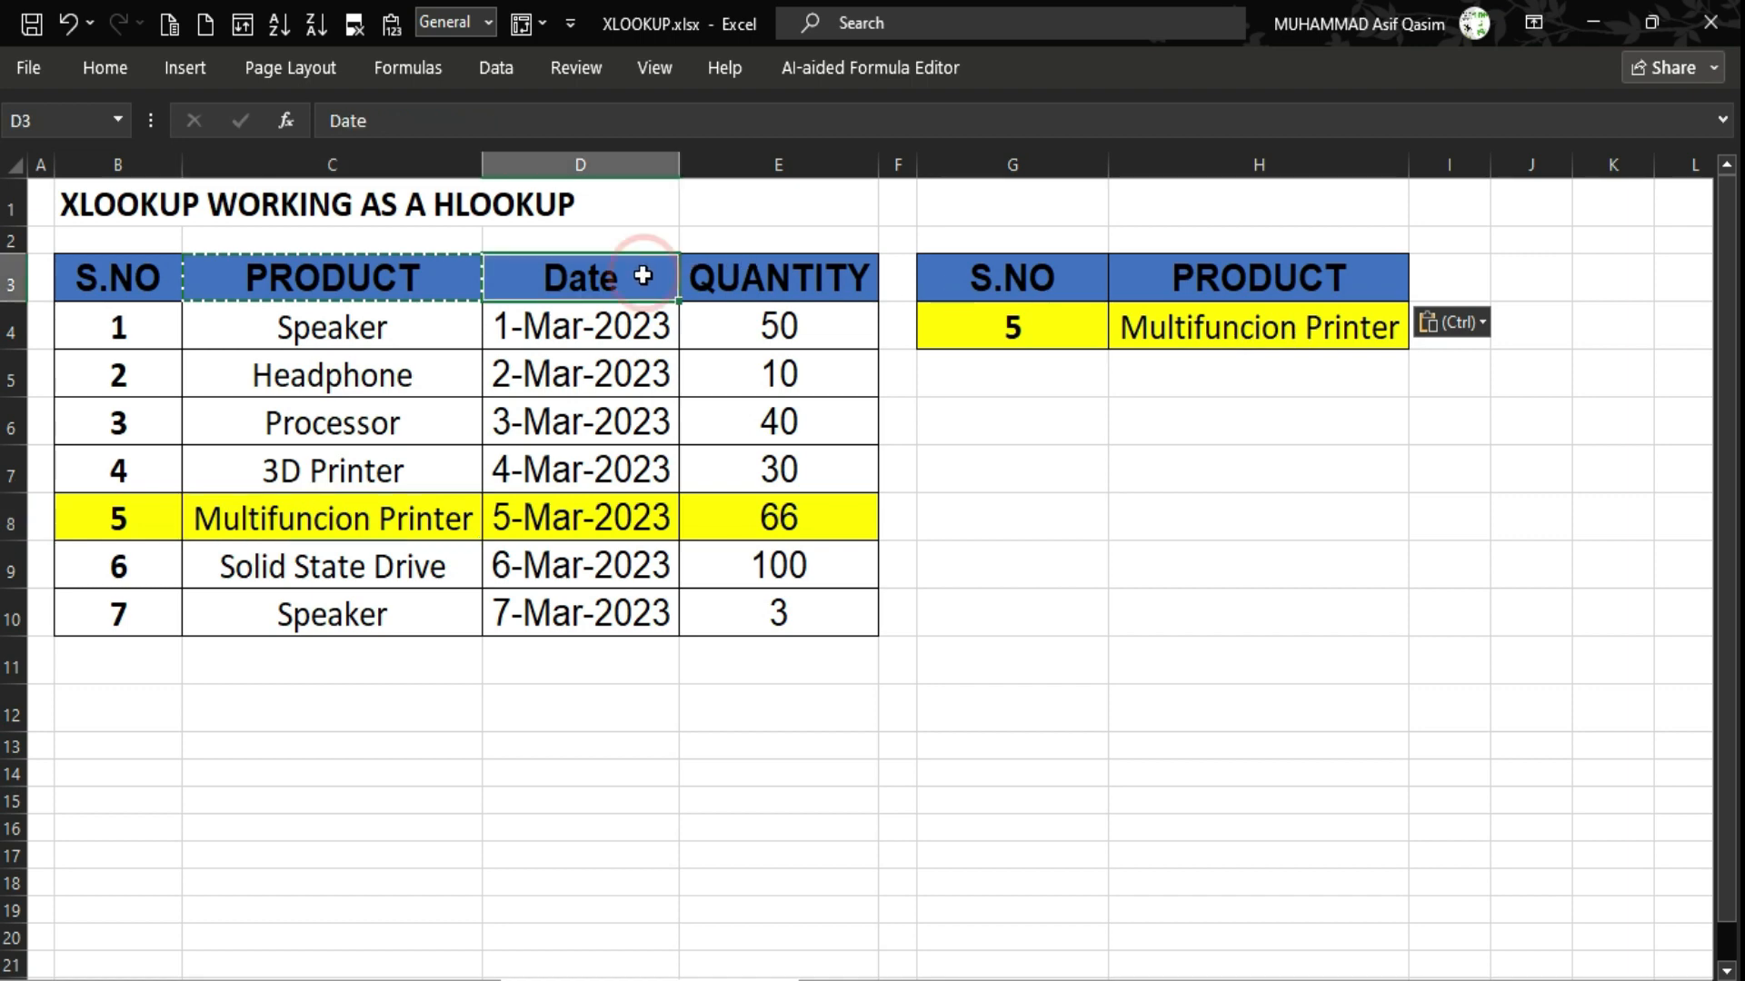
{"action": "key", "text": "ctrl+c"}
{"action": "left_click", "coordinate": [1249, 281]}
{"action": "key", "text": "ctrl+v"}
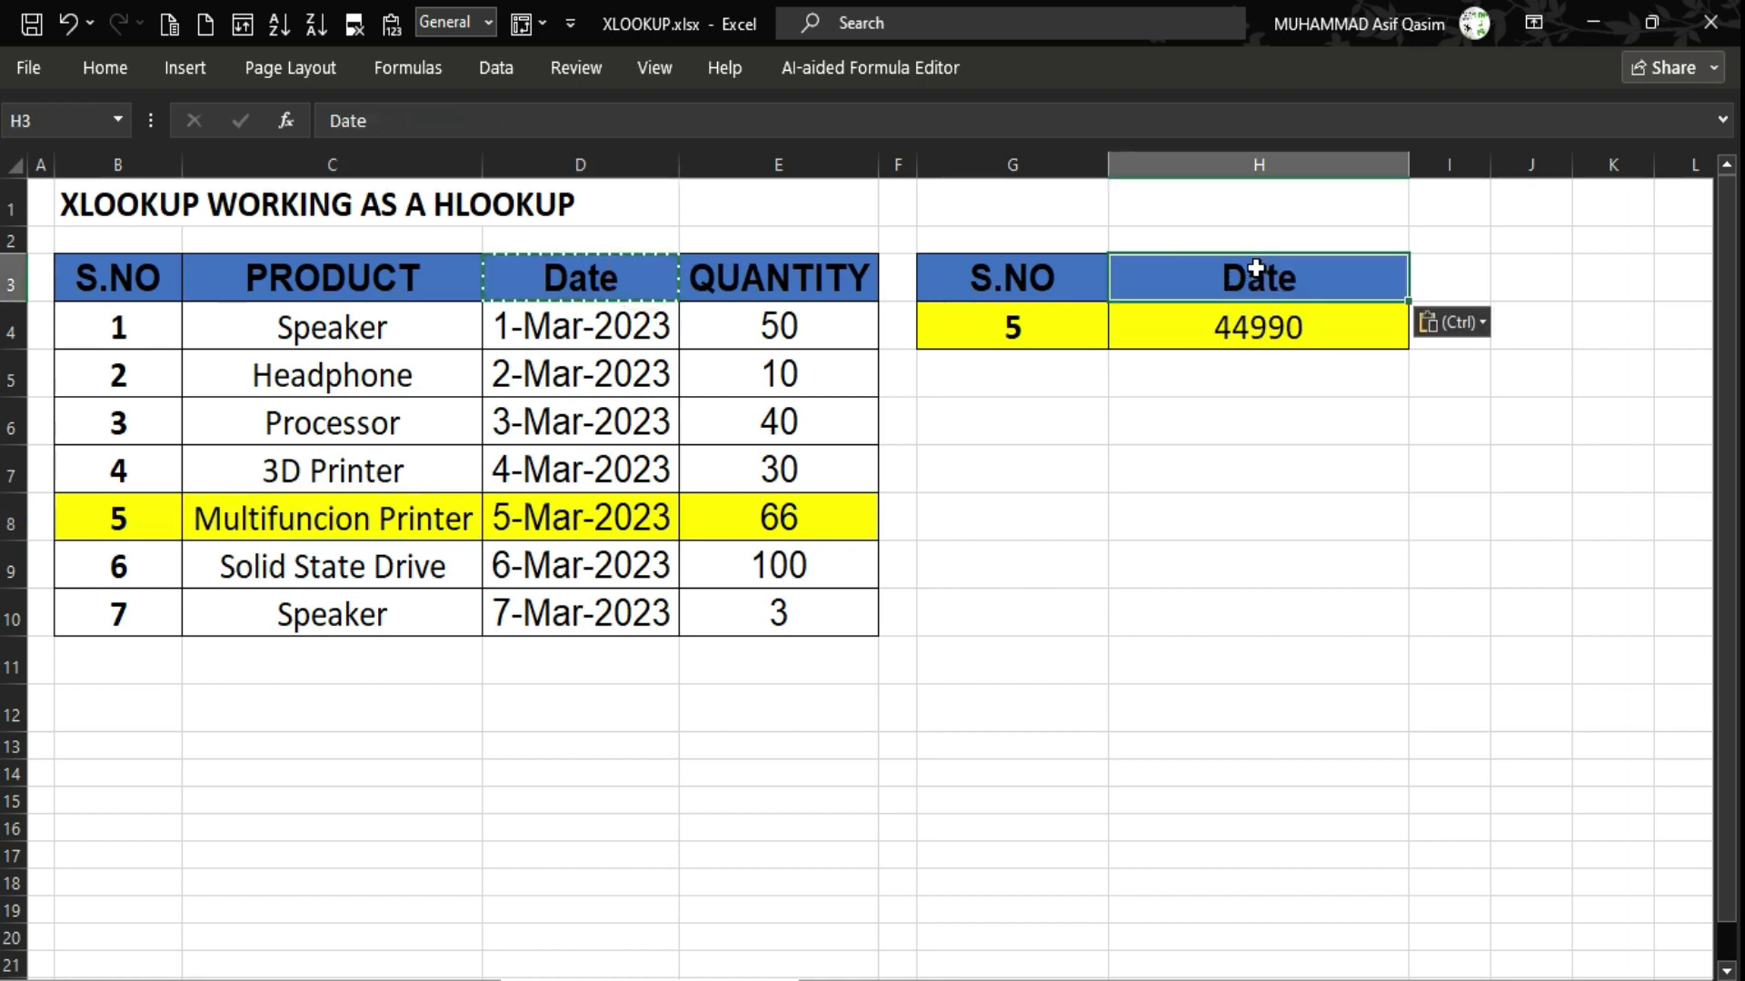
{"action": "left_click", "coordinate": [1284, 332]}
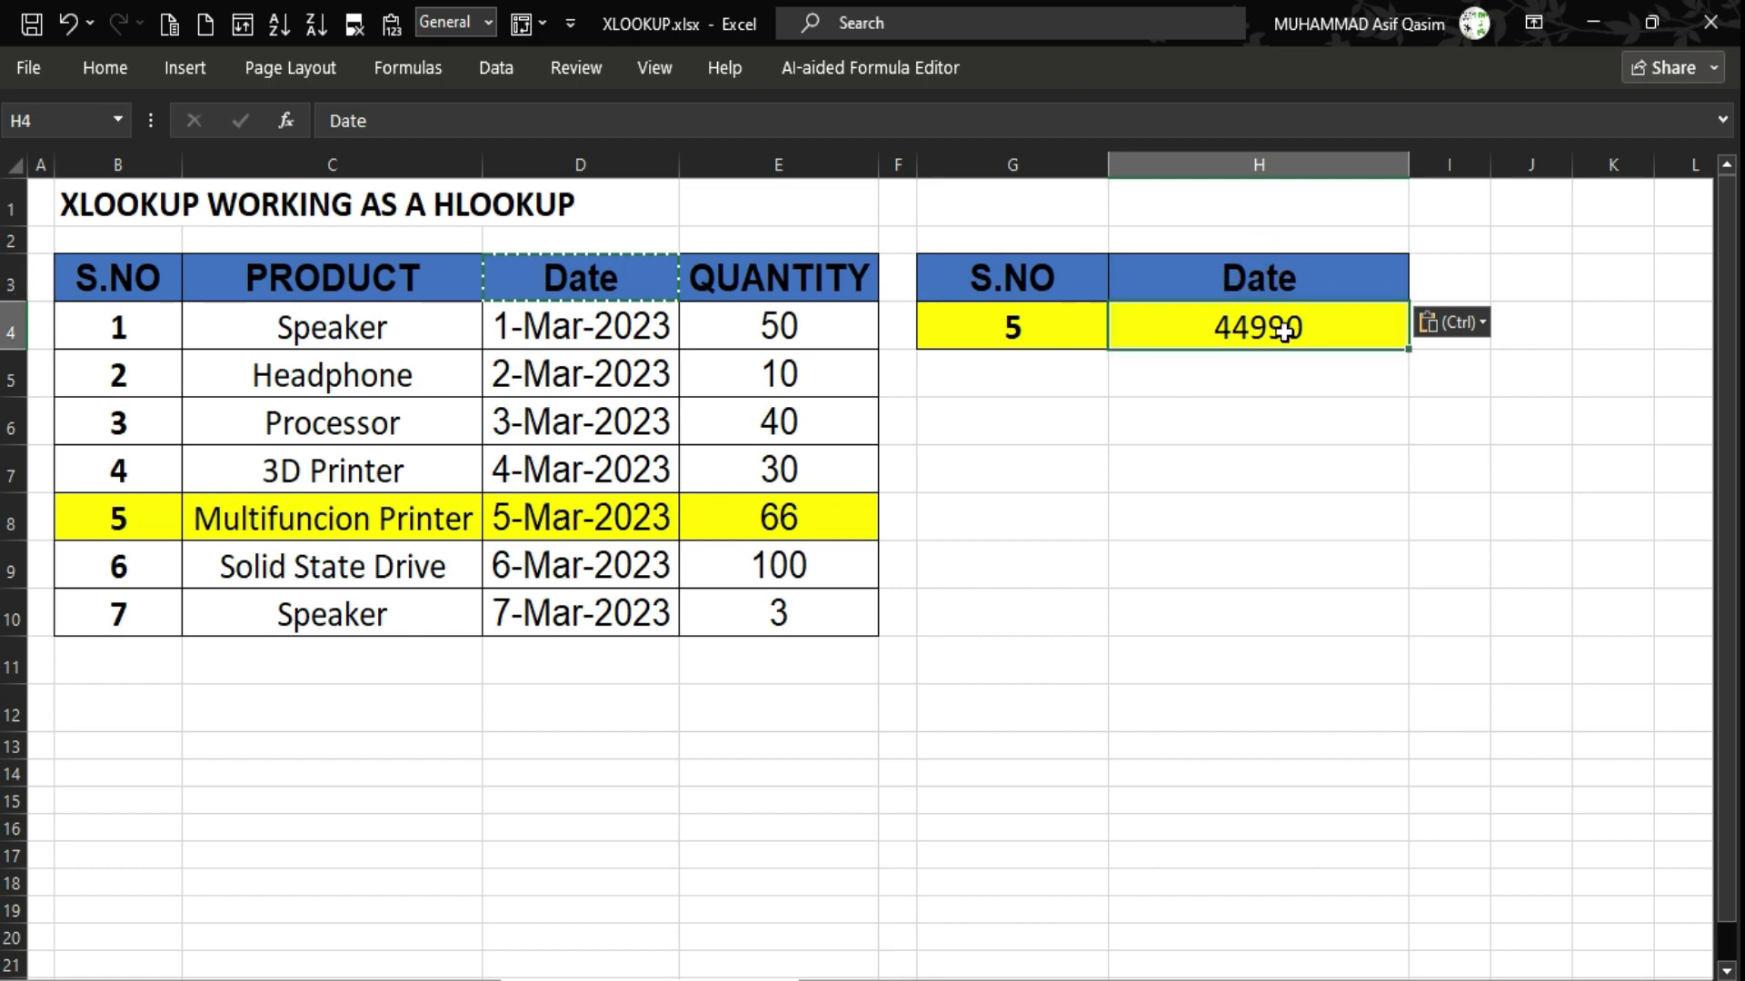
Format H4 with the 14-Mar-2012 Date style so it displays 5-Mar-2023.
{"action": "right_click", "coordinate": [1314, 334]}
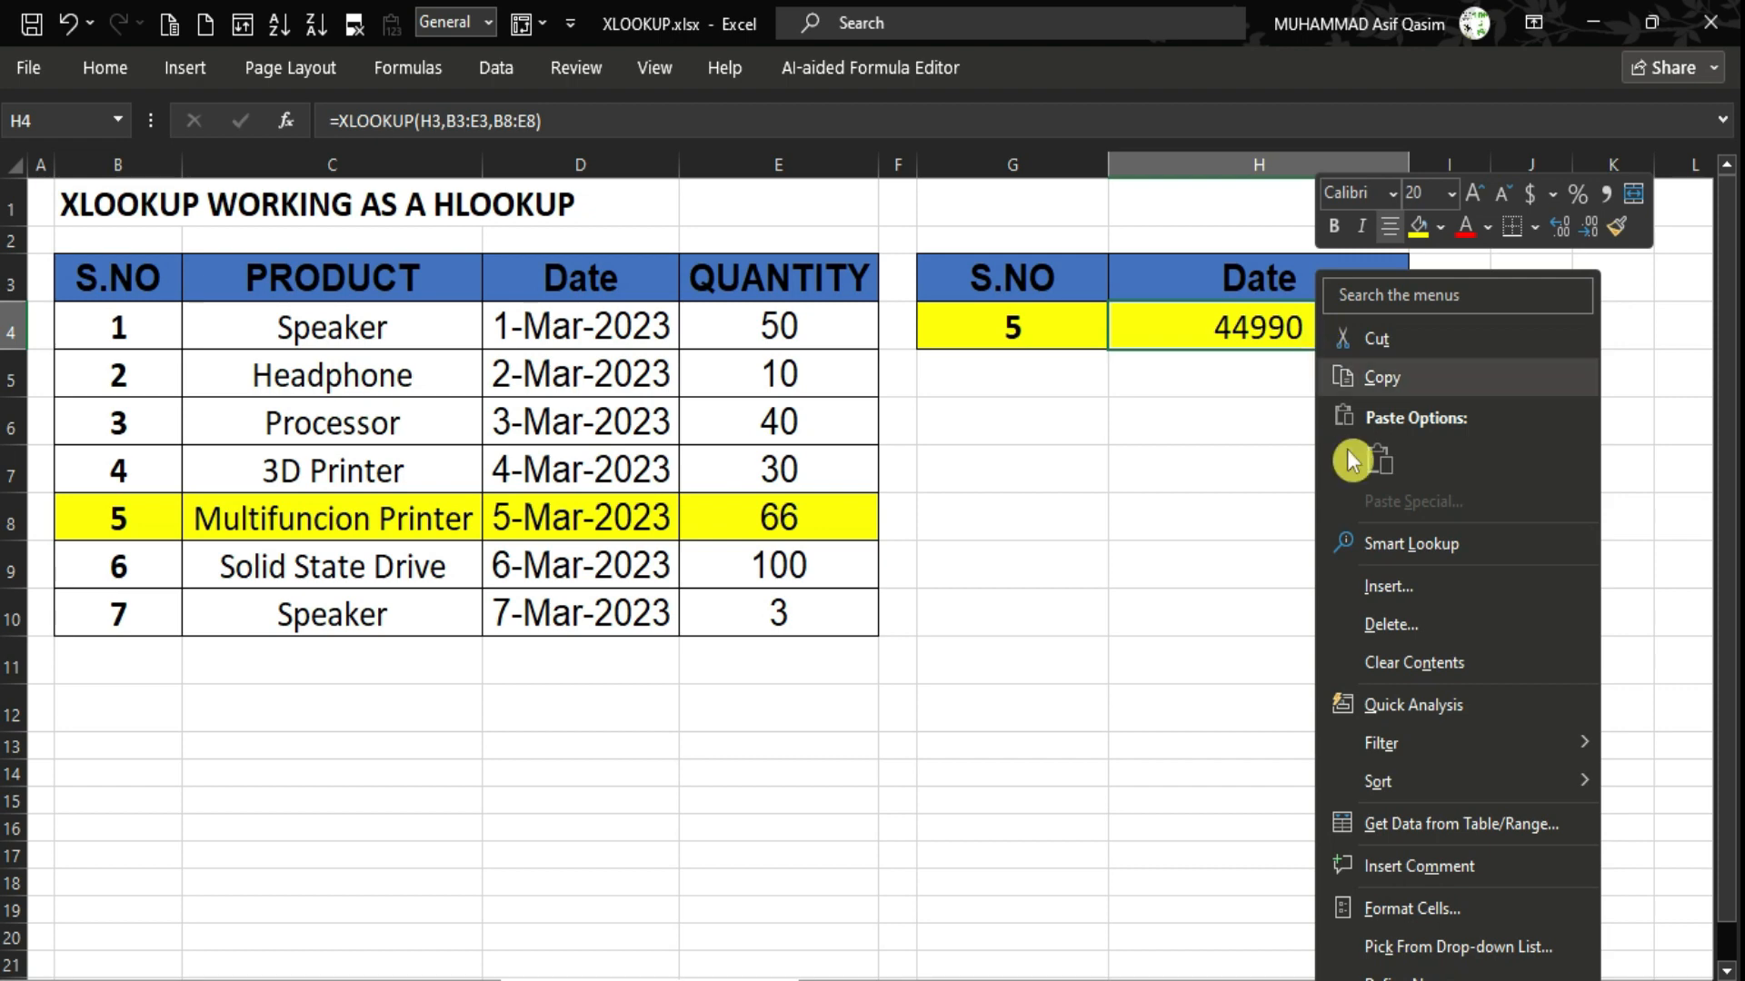
{"action": "left_click", "coordinate": [1396, 908]}
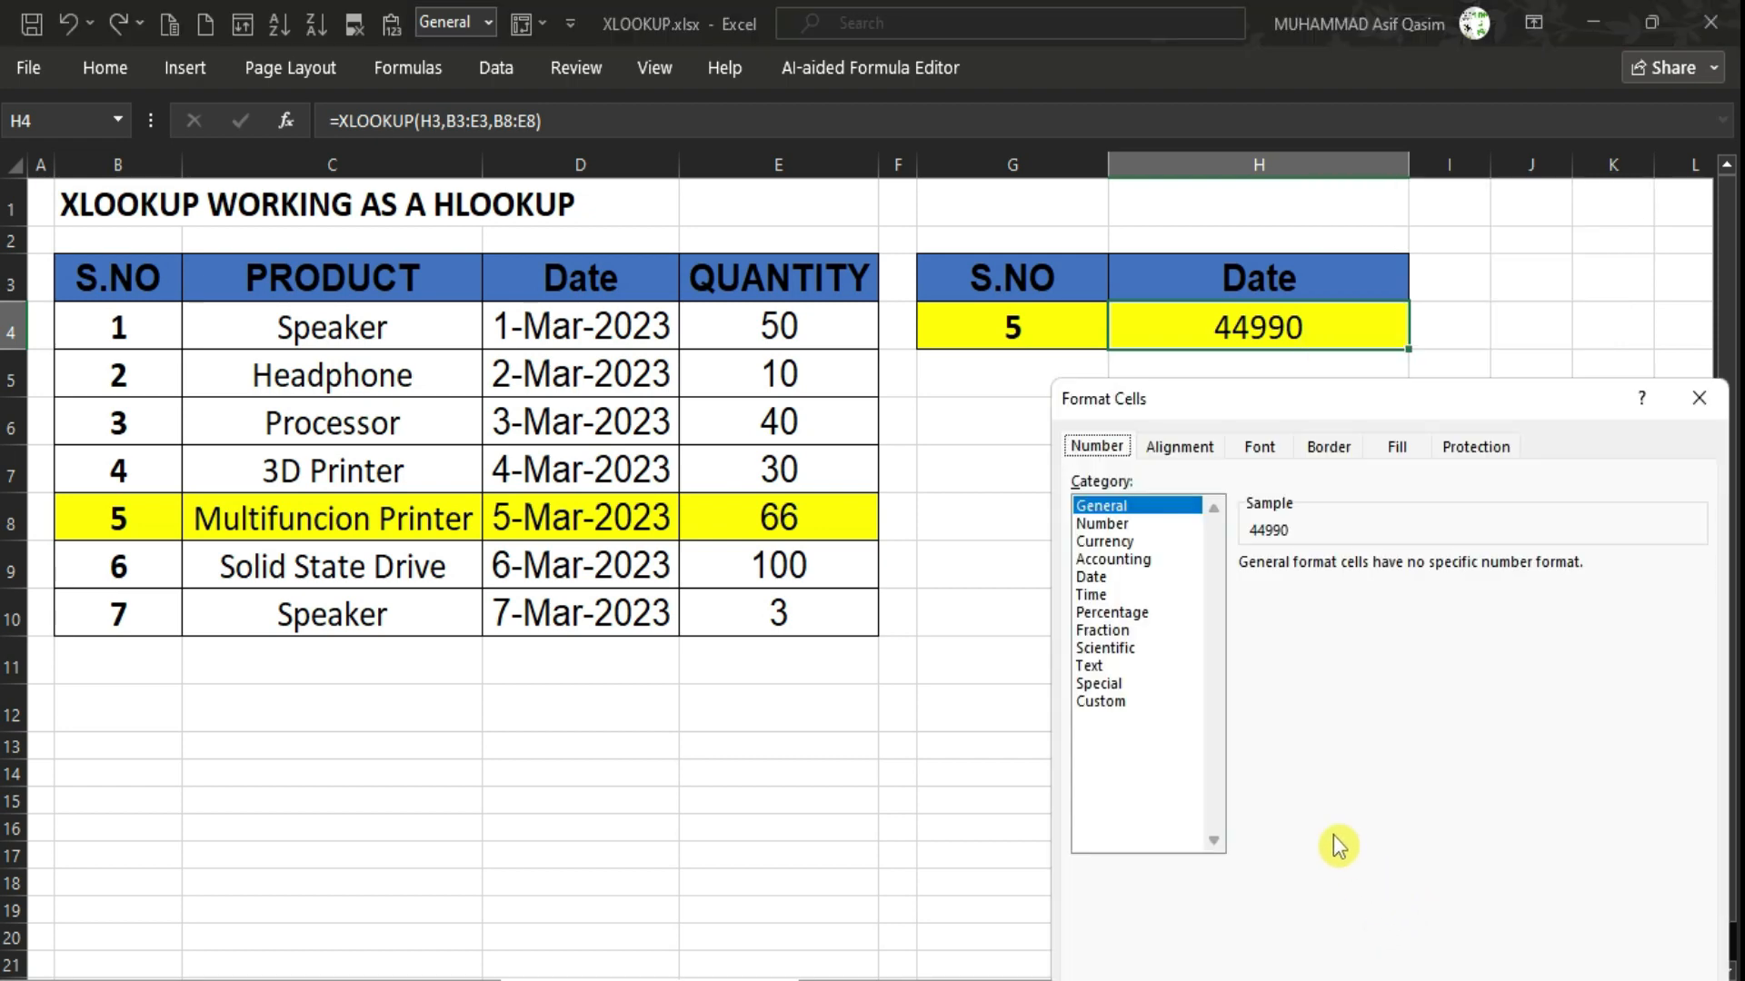
{"action": "left_click", "coordinate": [1118, 578]}
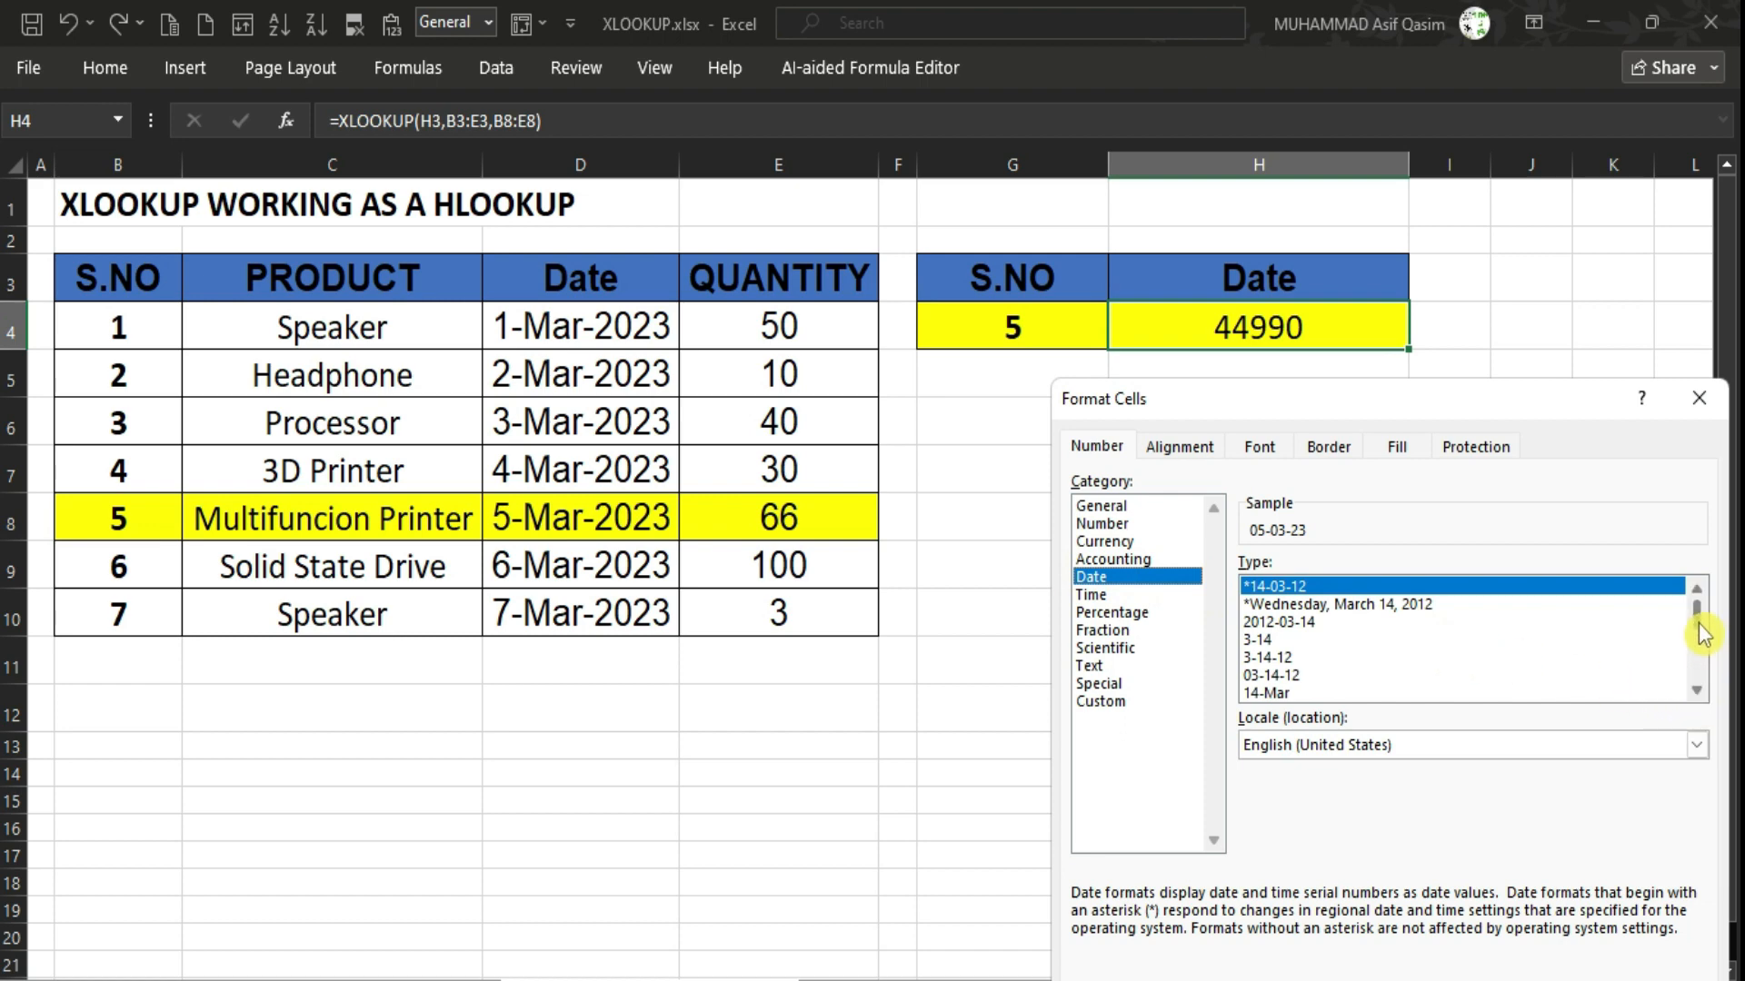
{"action": "left_click", "coordinate": [1345, 675]}
{"action": "scroll", "coordinate": [1344, 681], "scroll_direction": "down", "scroll_amount": 2}
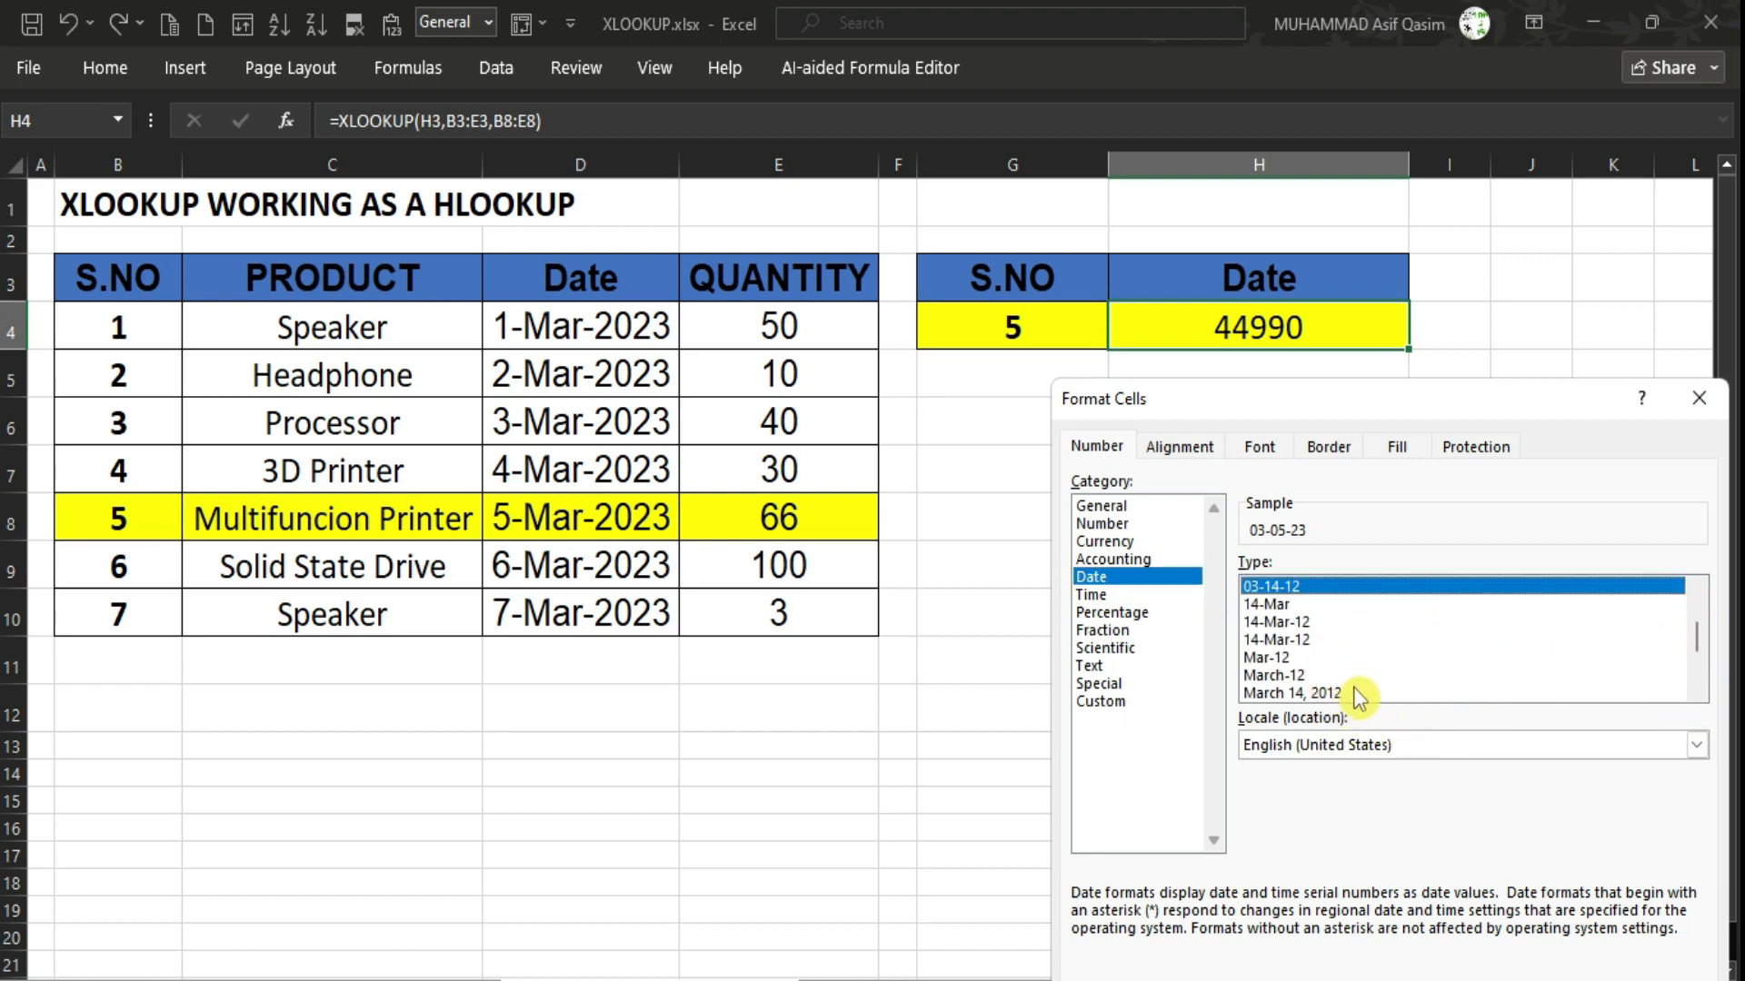
{"action": "left_click", "coordinate": [1354, 693]}
{"action": "scroll", "coordinate": [1359, 698], "scroll_direction": "down", "scroll_amount": 2}
{"action": "scroll", "coordinate": [1359, 698], "scroll_direction": "down", "scroll_amount": 1}
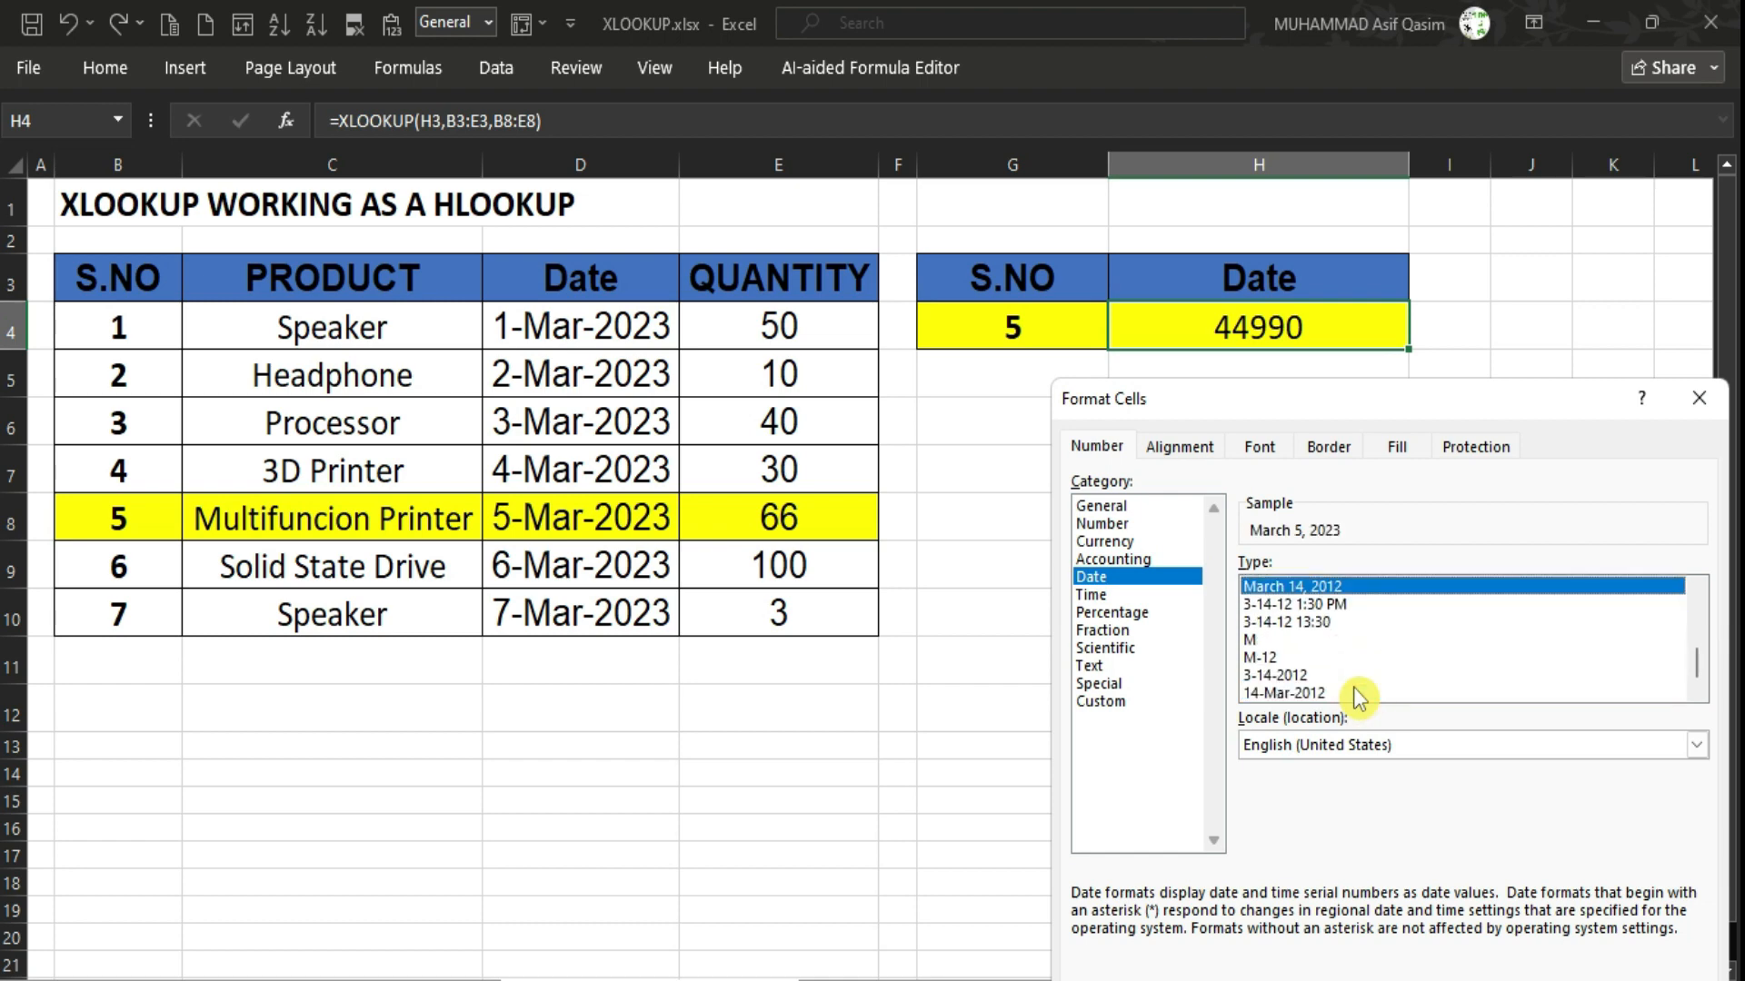
{"action": "left_click", "coordinate": [1325, 692]}
{"action": "left_click", "coordinate": [1555, 963]}
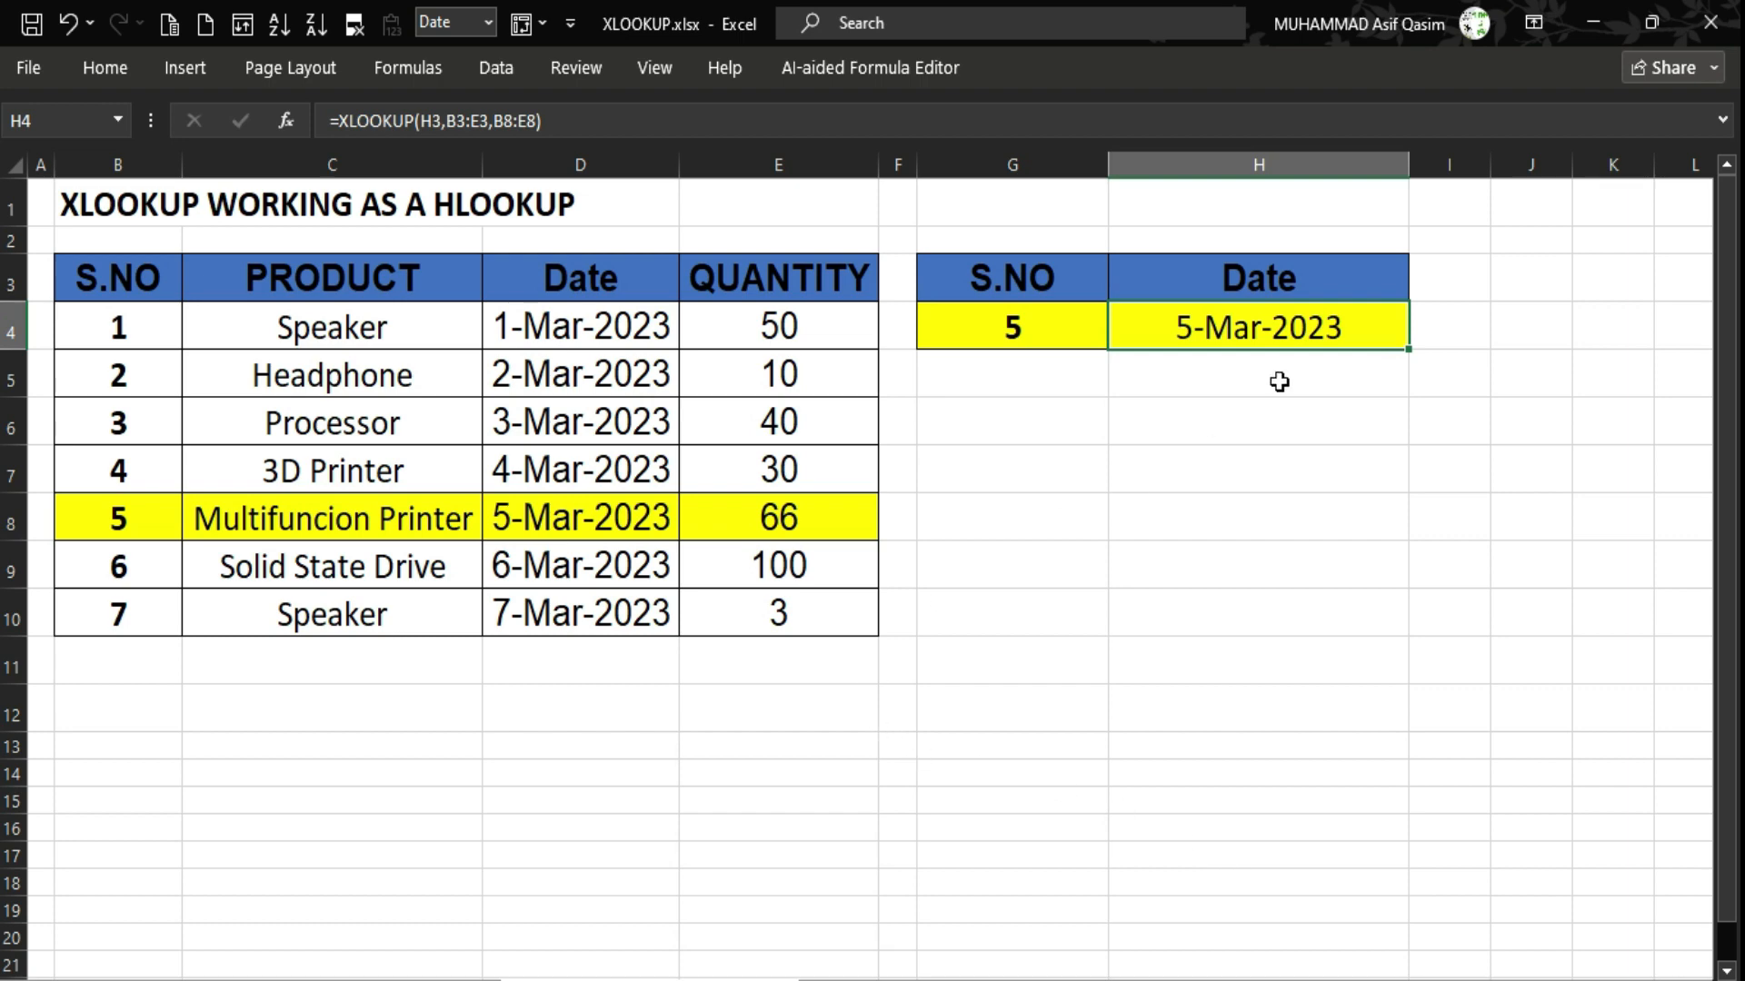
{"action": "left_click", "coordinate": [633, 502]}
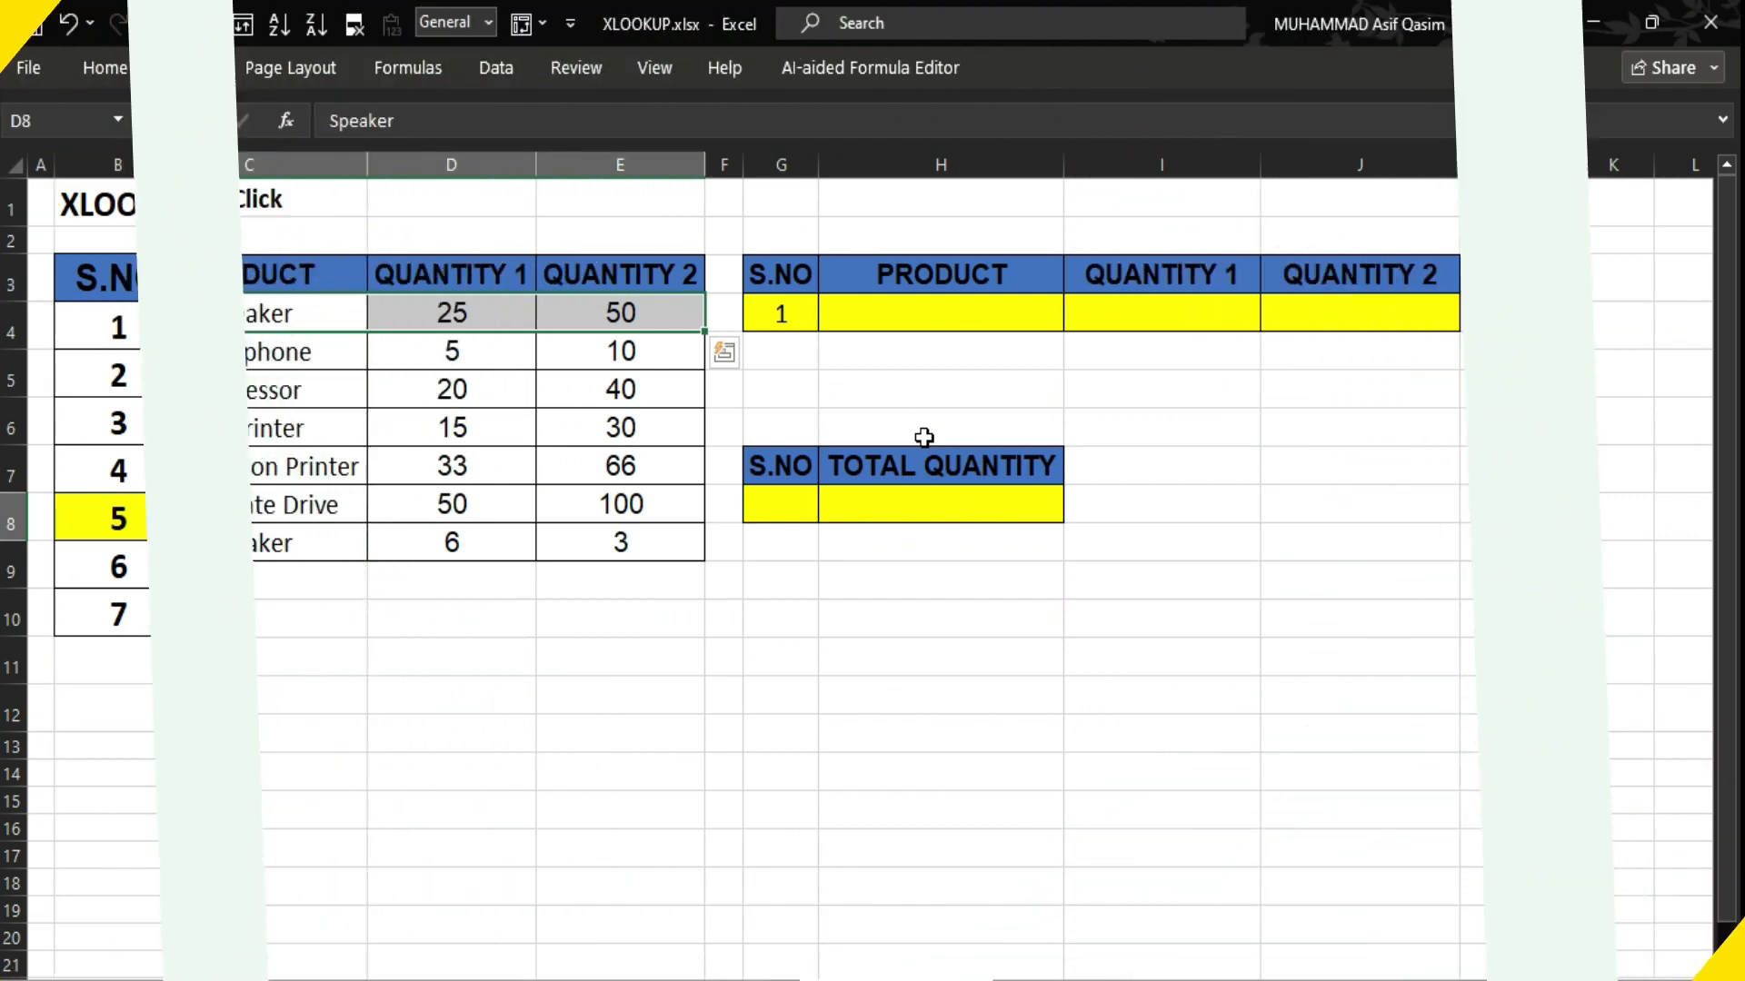
Highlight Speaker's row, serial 1 with its product name and both quantities, as the data to fetch.
{"action": "left_click", "coordinate": [95, 314]}
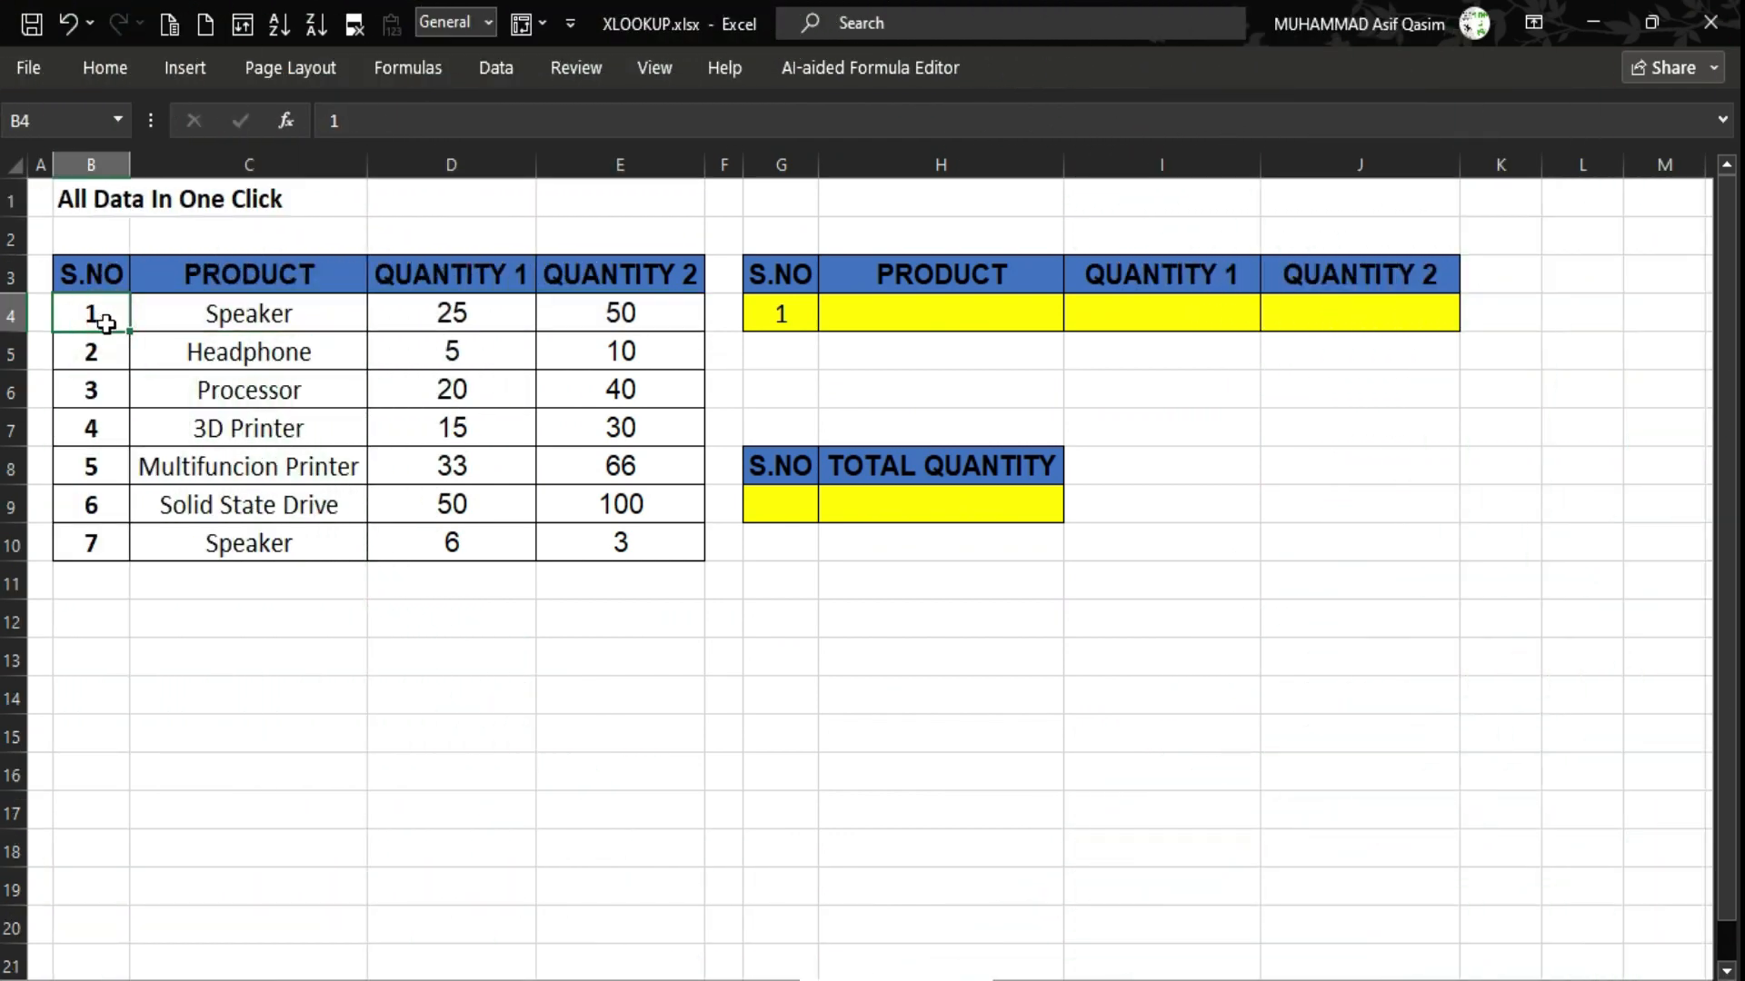
{"action": "left_click_drag", "start_coordinate": [161, 316], "coordinate": [612, 306]}
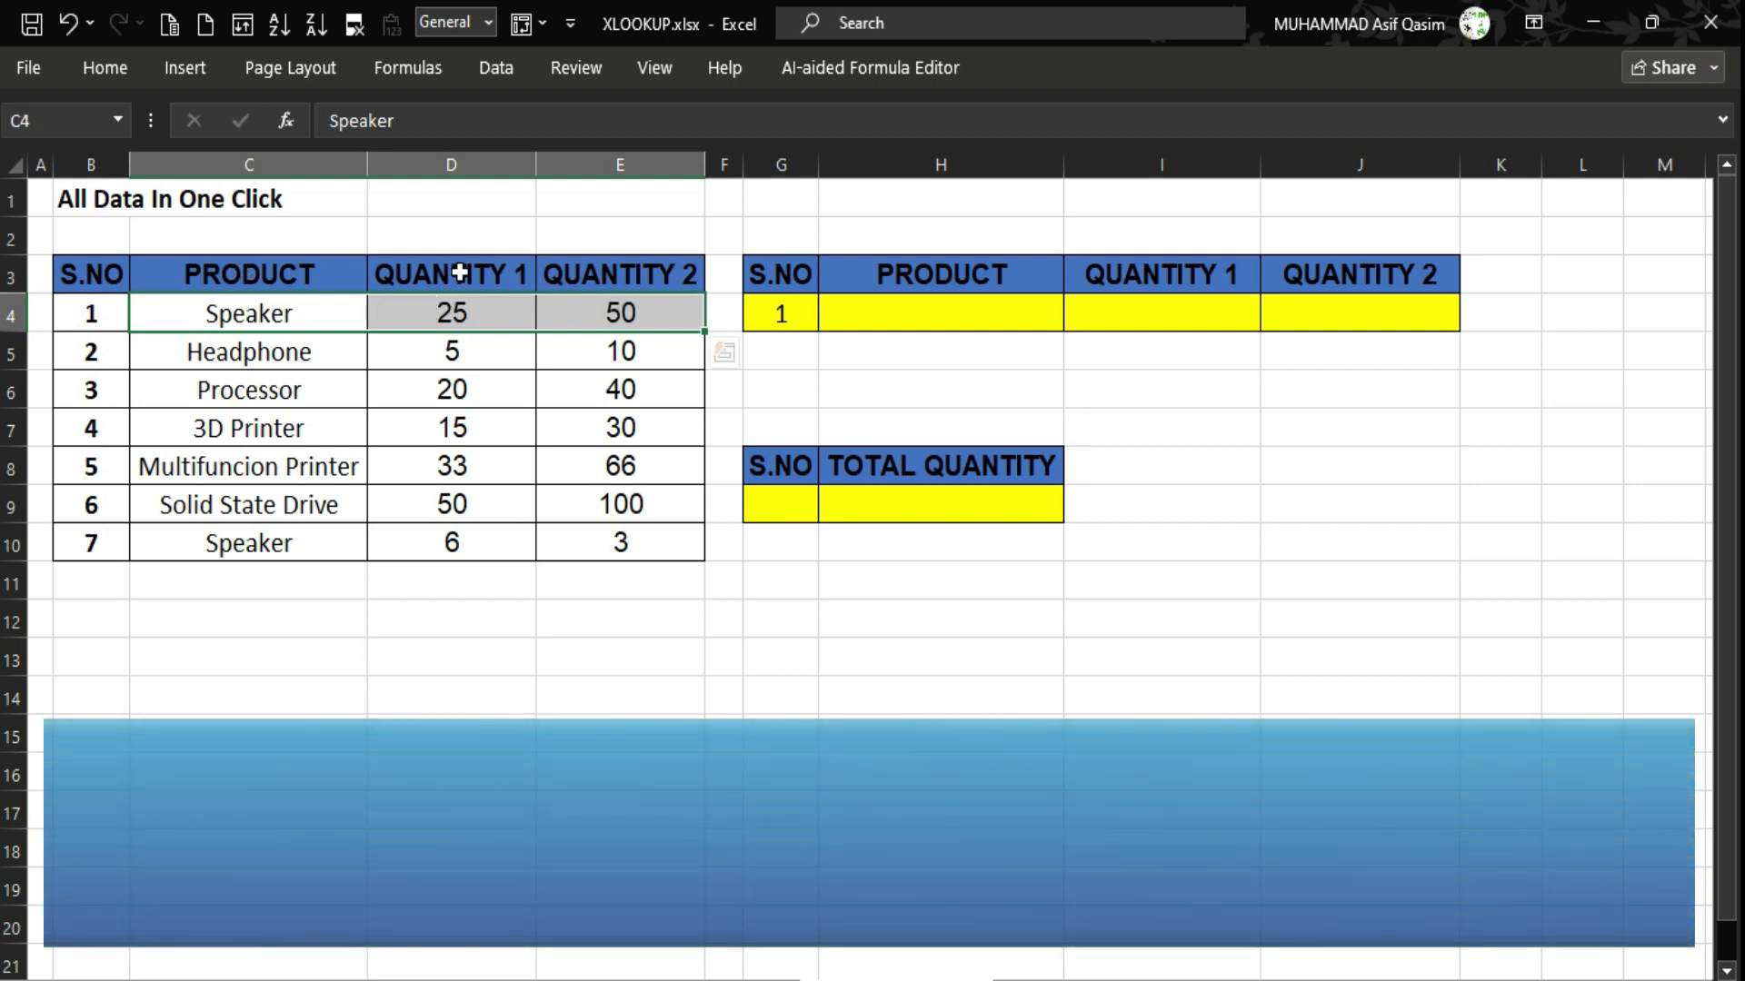
{"action": "left_click", "coordinate": [260, 318]}
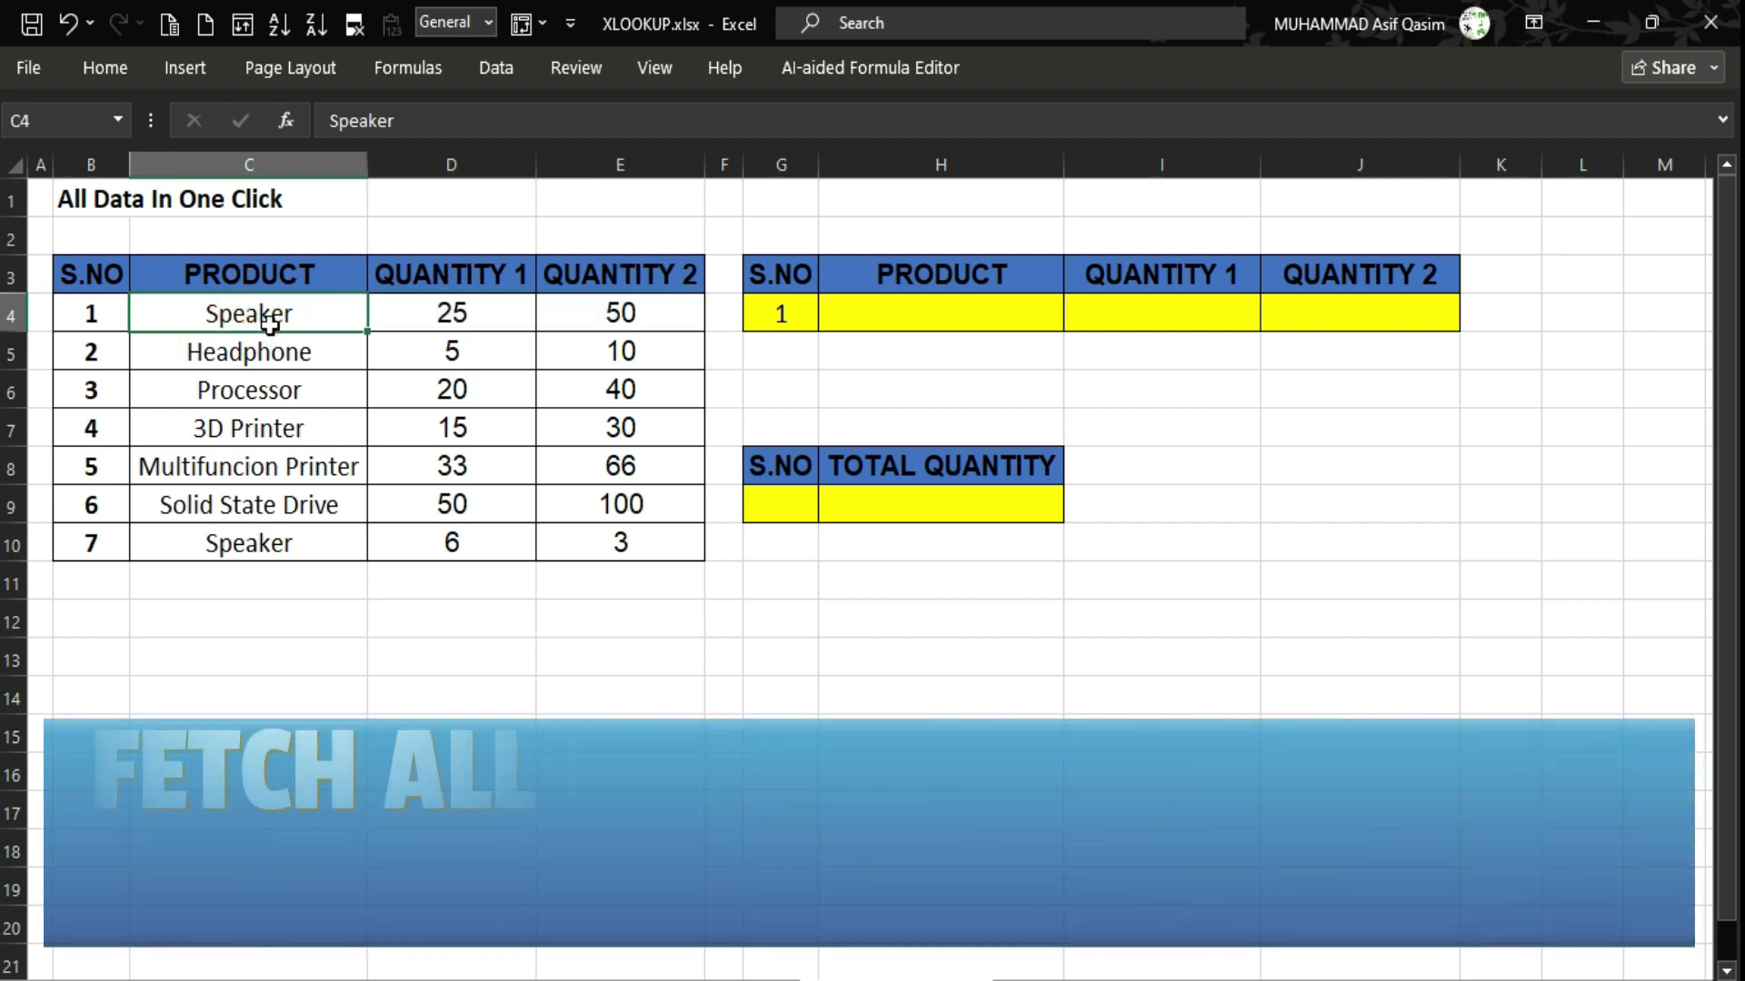
{"action": "left_click_drag", "start_coordinate": [425, 315], "coordinate": [624, 312]}
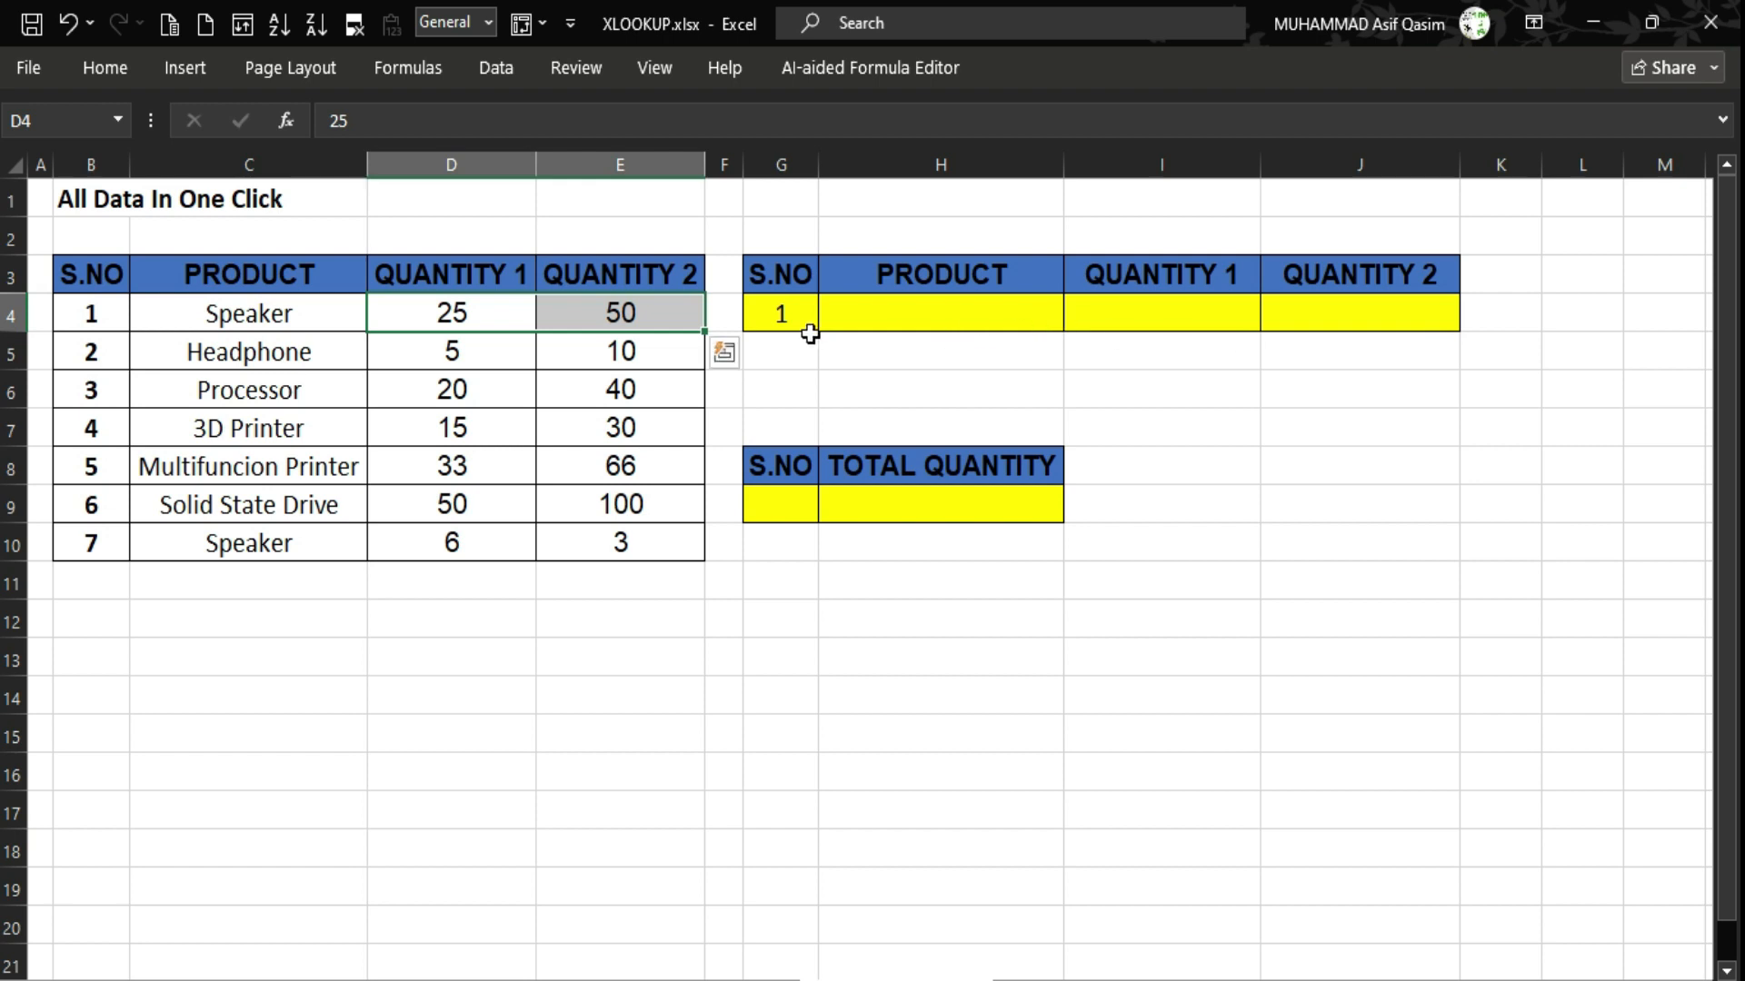
{"action": "left_click", "coordinate": [107, 314]}
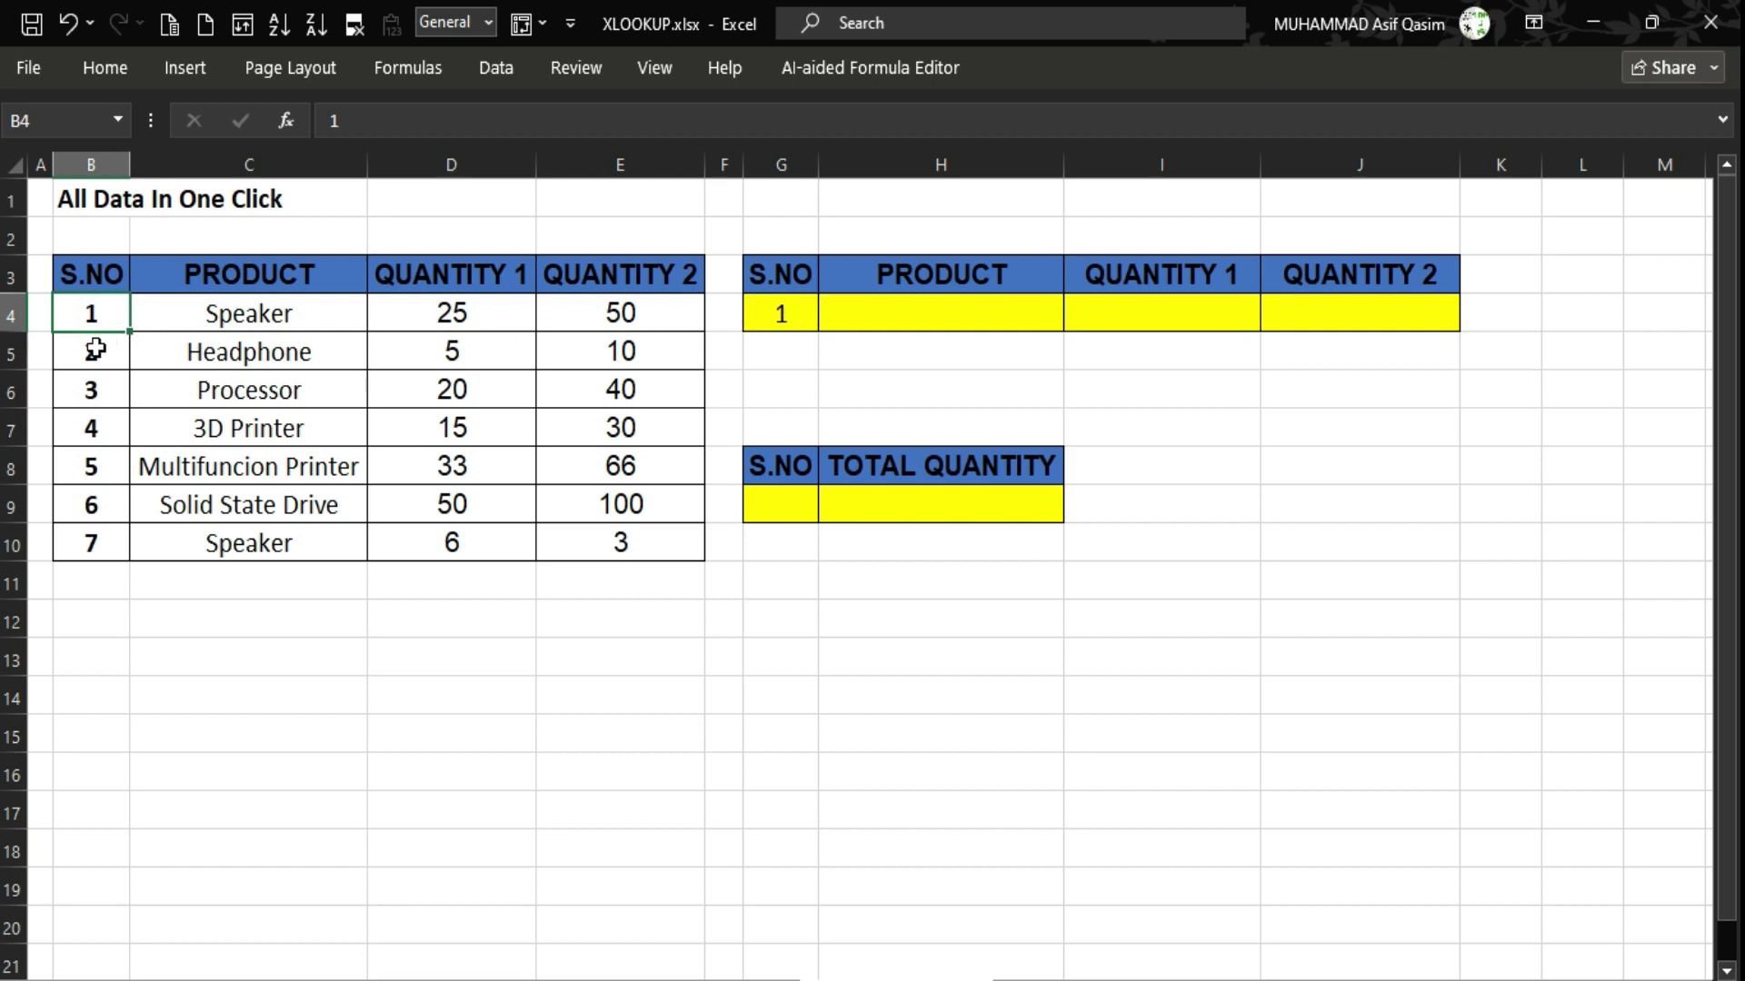
{"action": "left_click_drag", "start_coordinate": [175, 320], "coordinate": [611, 314]}
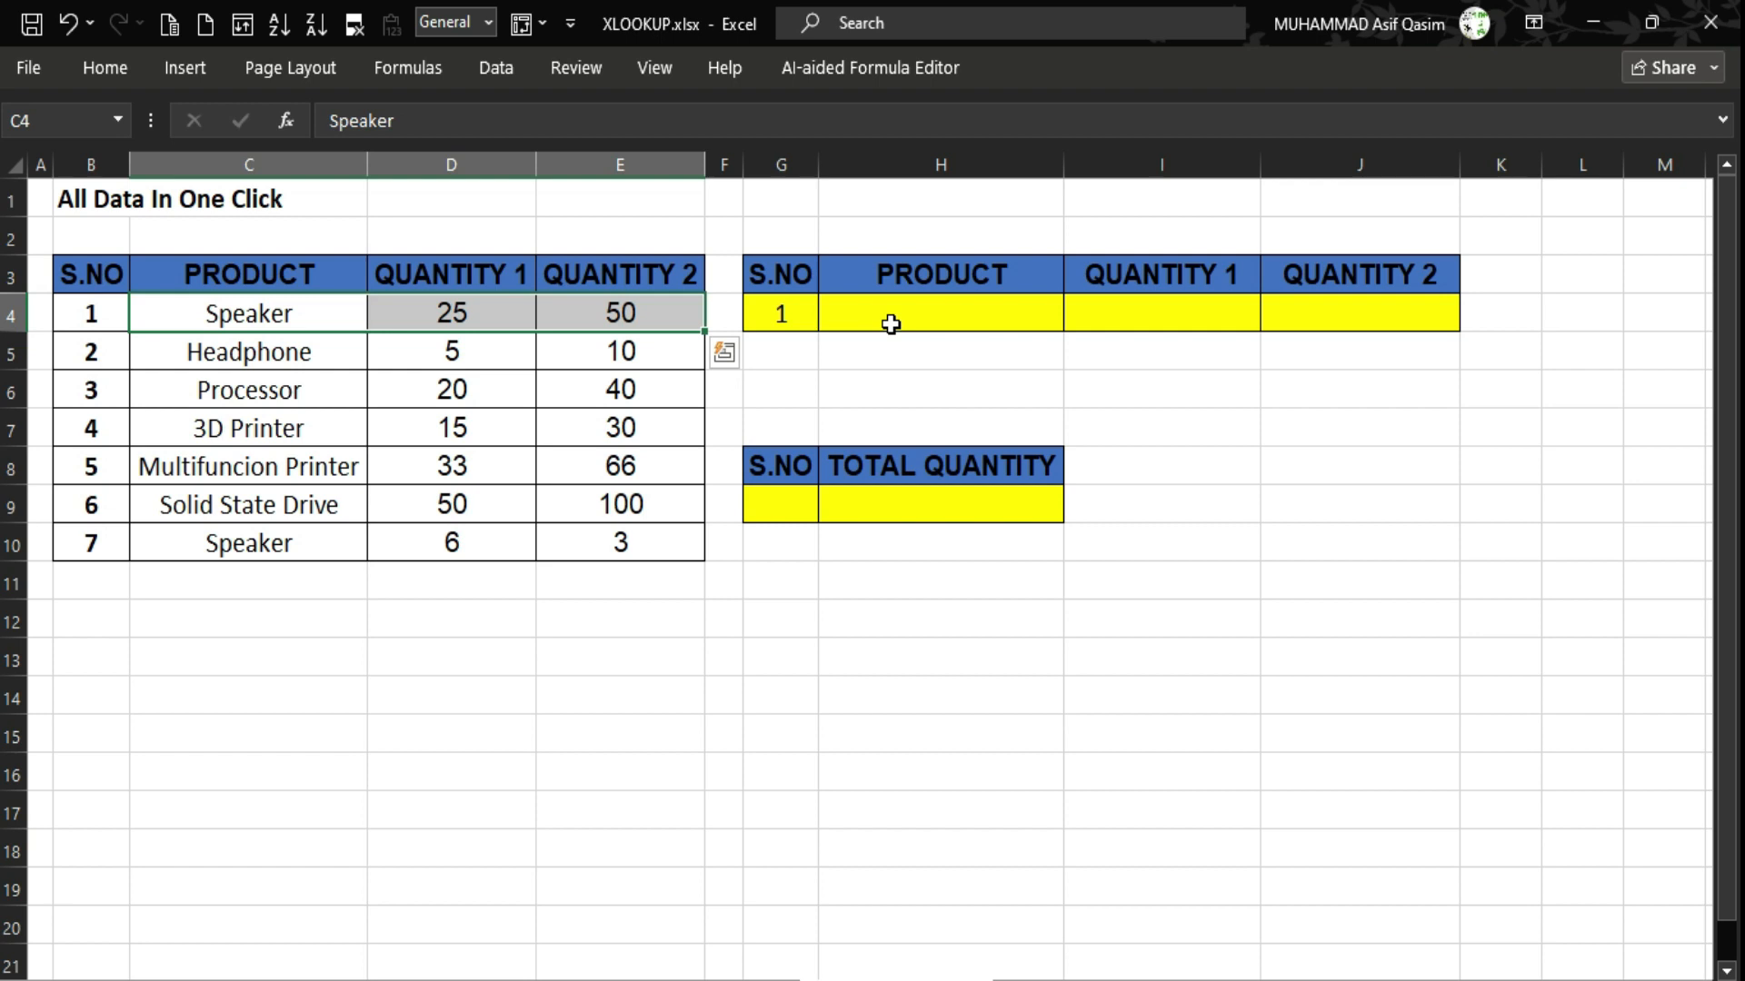
{"action": "left_click", "coordinate": [891, 321]}
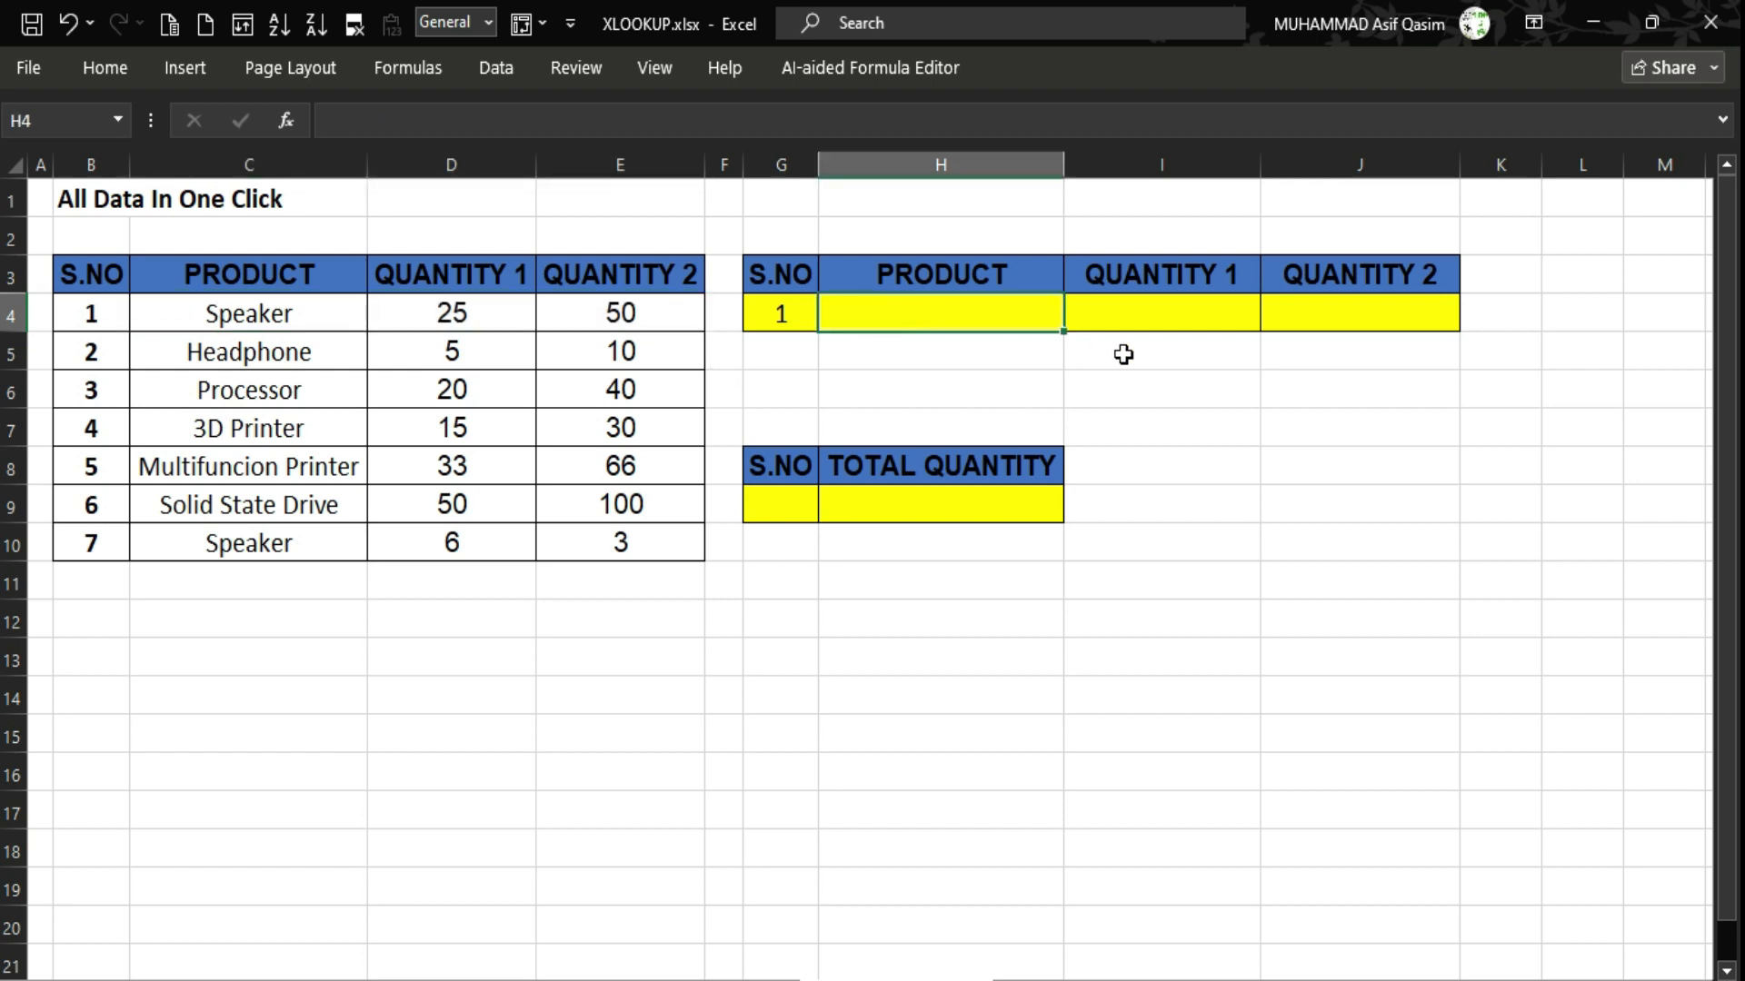
Start =XLOOKUP in H4 with G4 as the lookup value and B3:B10 as the lookup array.
{"action": "type", "text": "="}
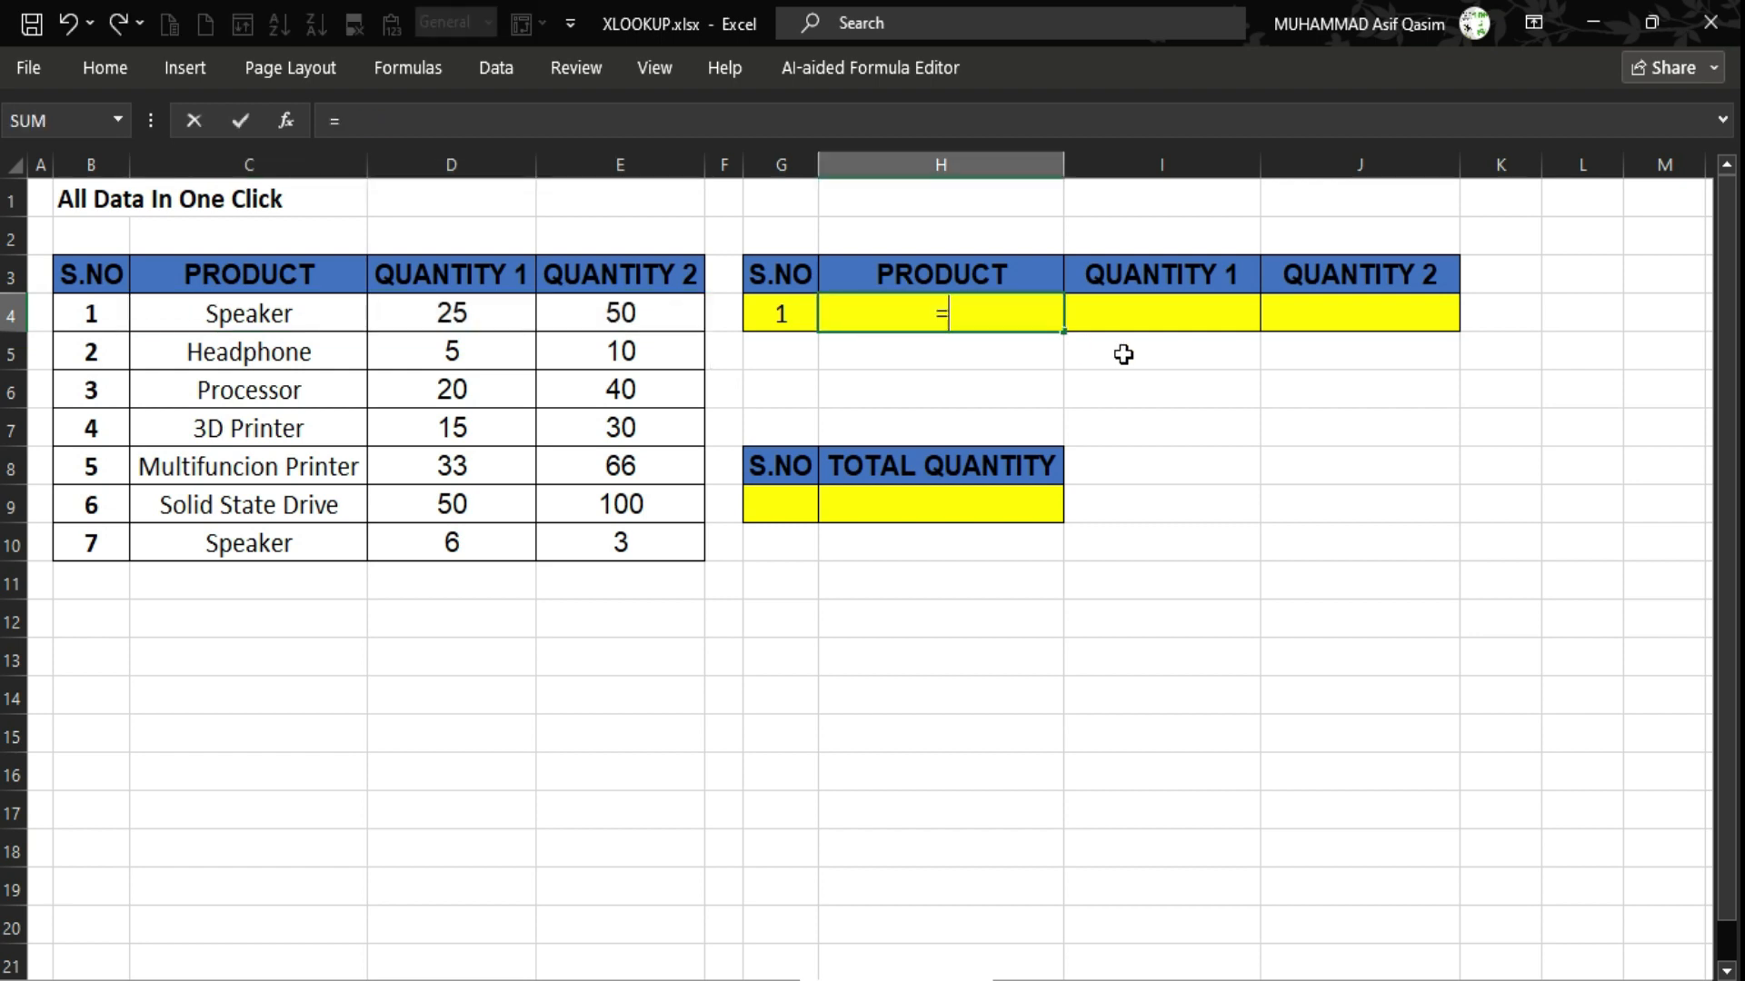
{"action": "type", "text": "xloo"}
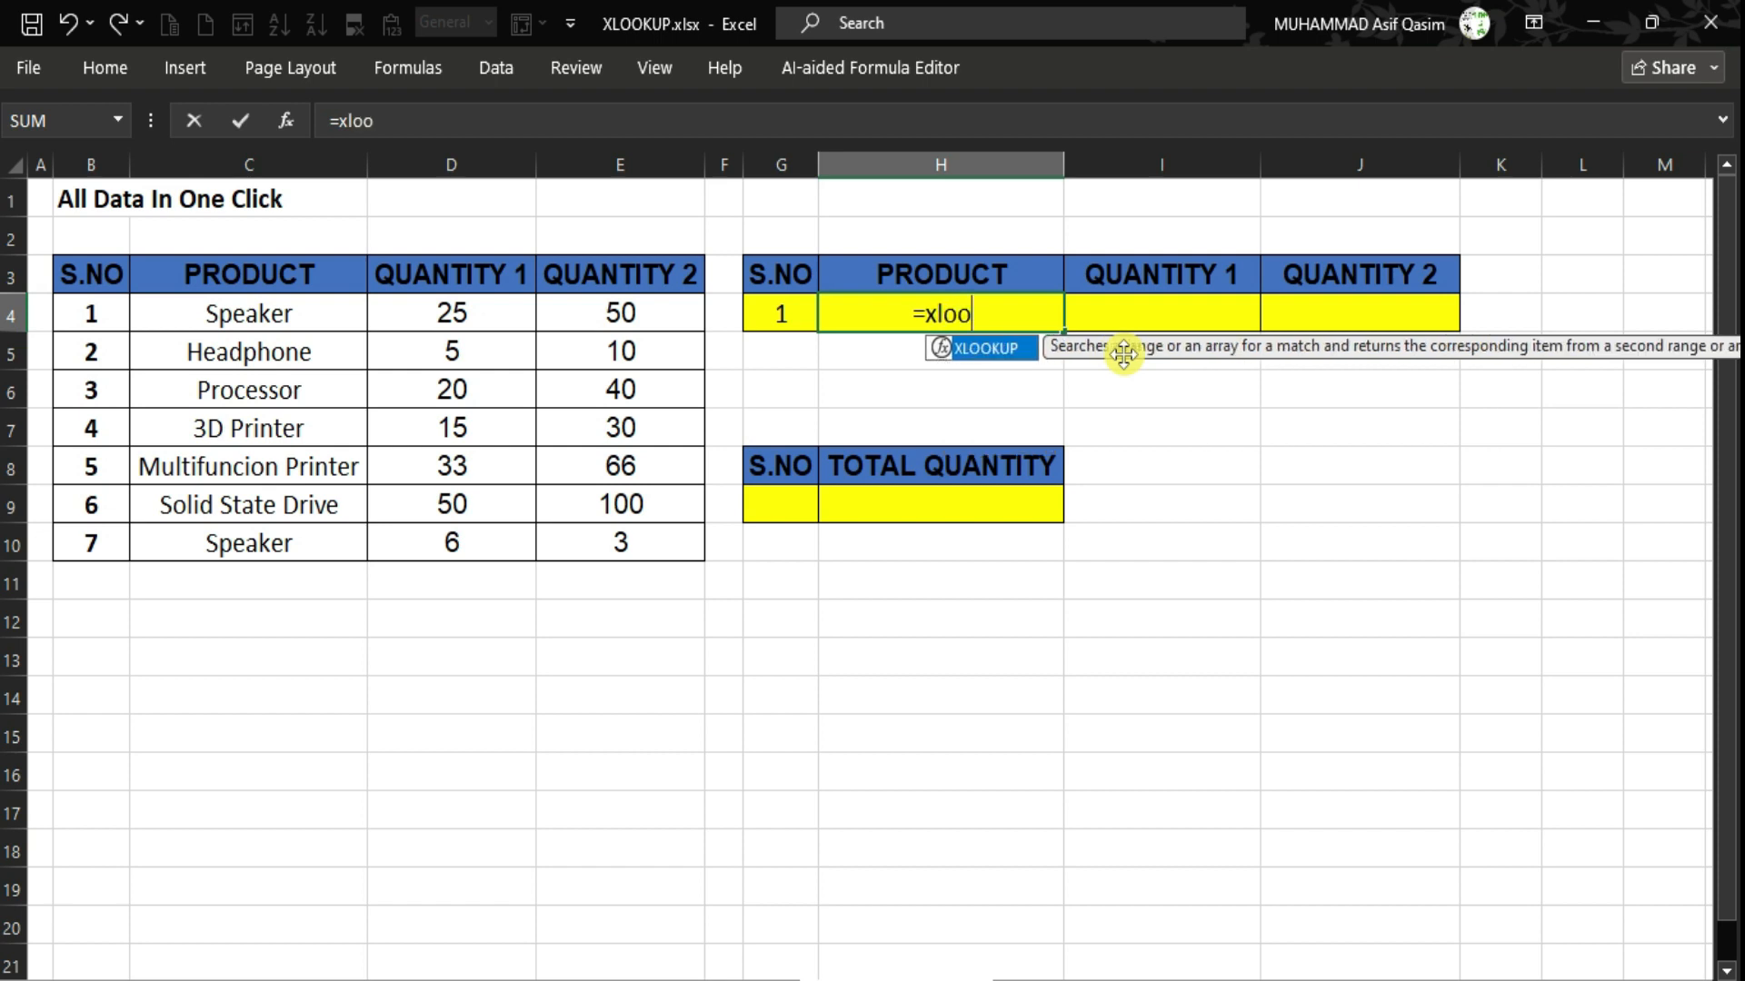
{"action": "key", "text": "Tab"}
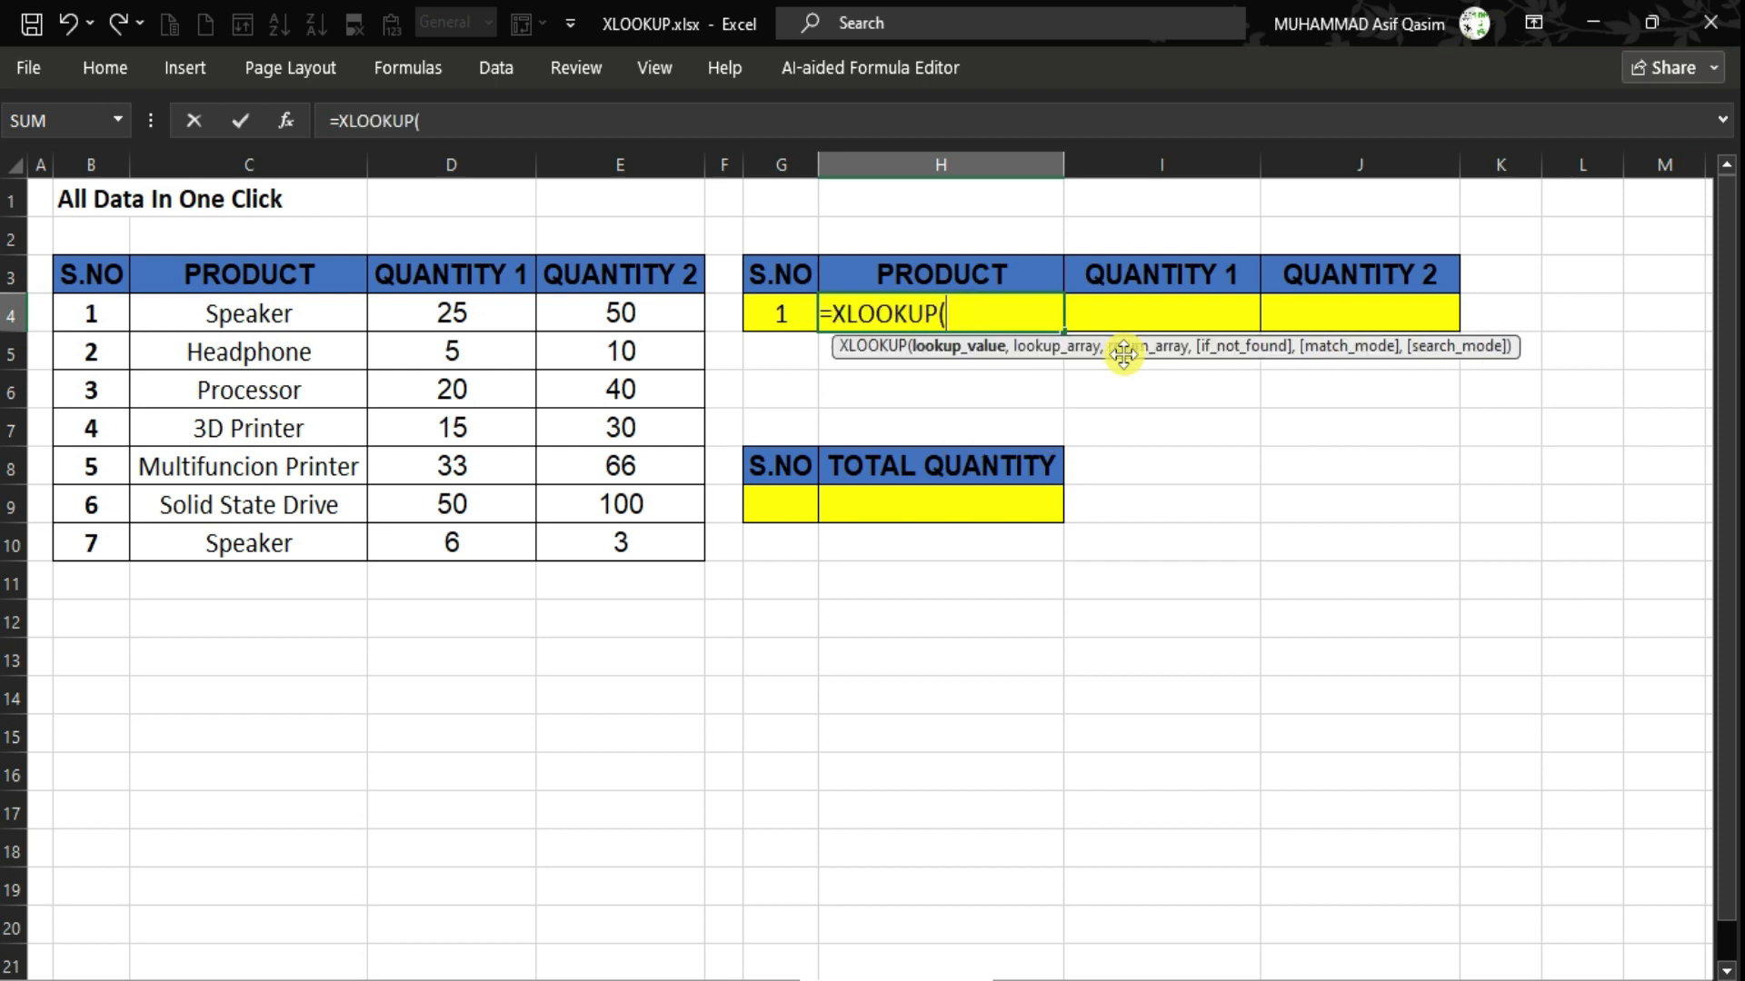
{"action": "key", "text": "Left"}
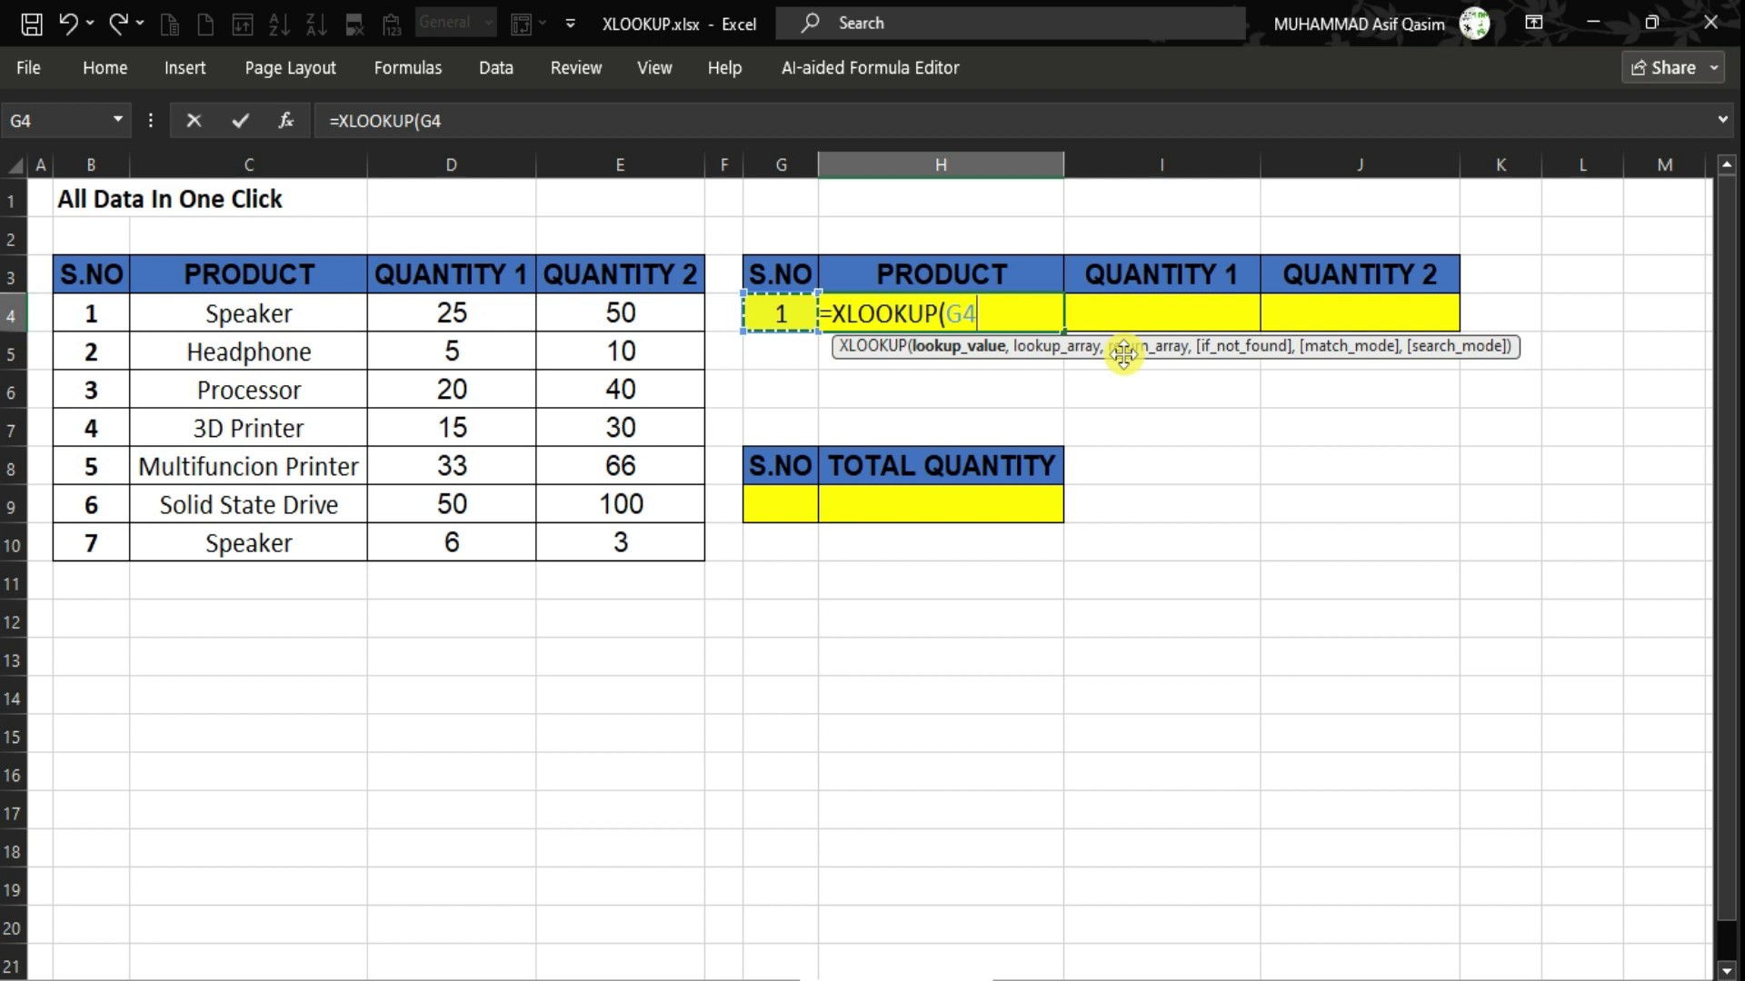
{"action": "type", "text": ","}
{"action": "key", "text": "Left"}
{"action": "key", "text": "Left"}
{"action": "key", "text": "Left"}
{"action": "key", "text": "Left"}
{"action": "key", "text": "Left"}
{"action": "key", "text": "Left"}
{"action": "key", "text": "Up"}
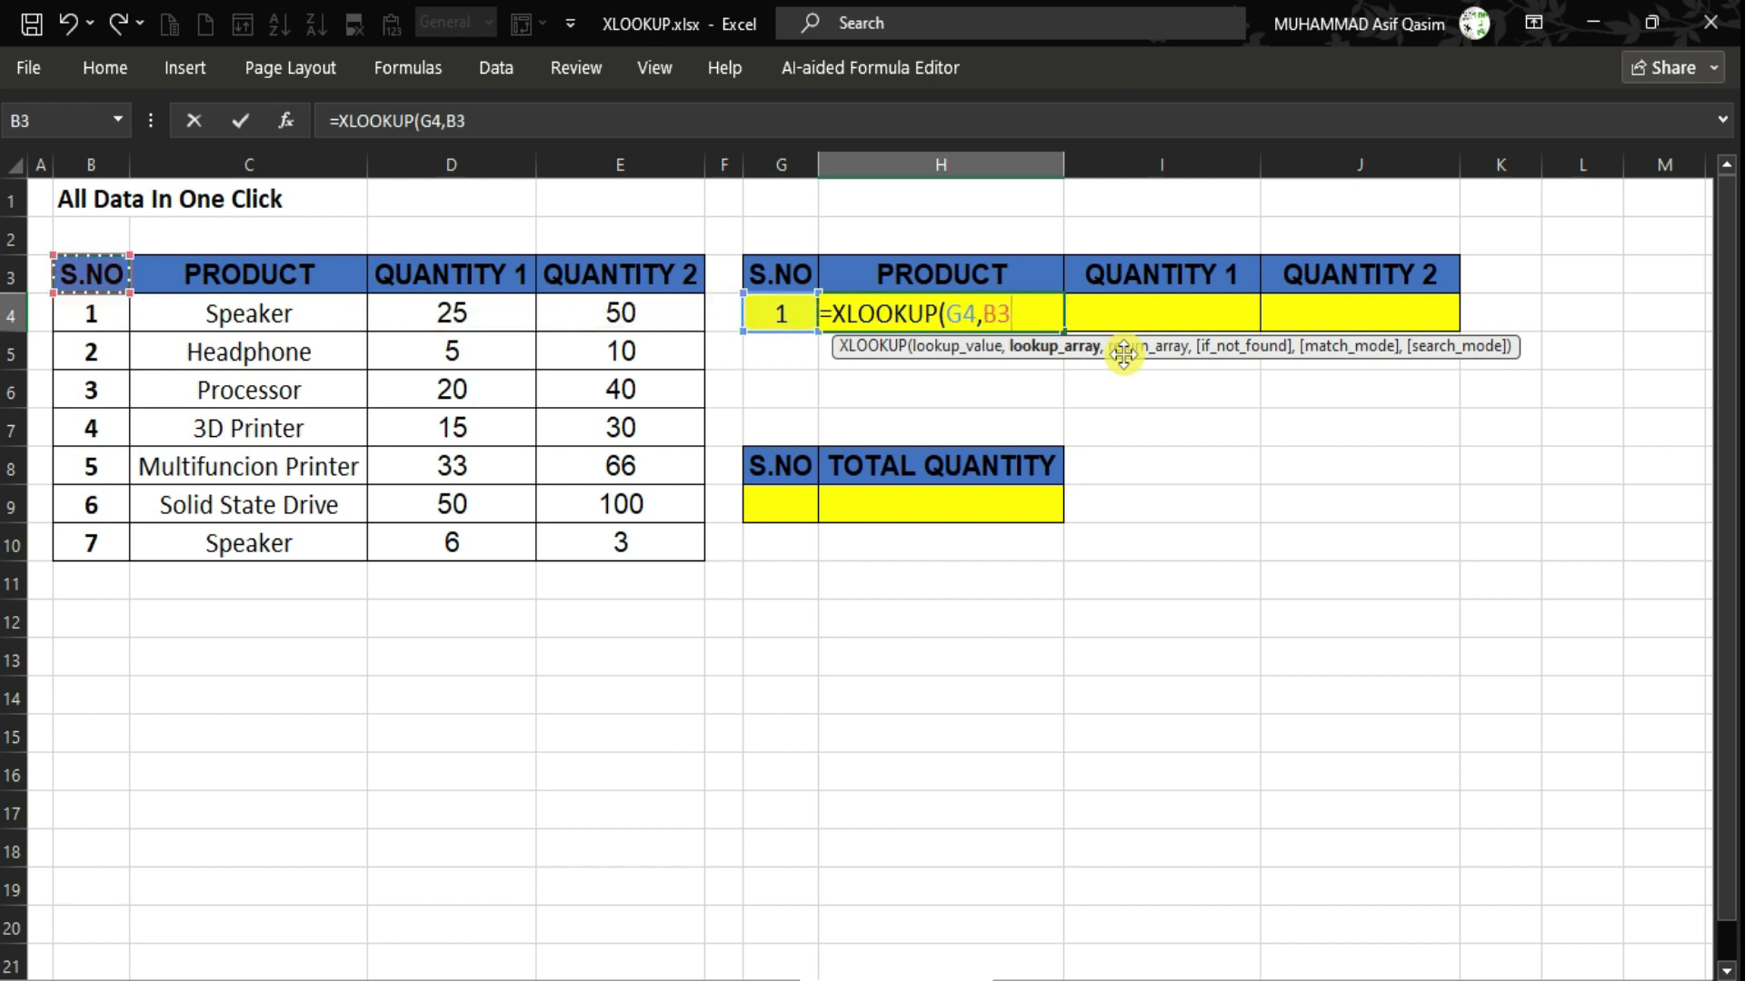
{"action": "key", "text": "shift+Down"}
{"action": "key", "text": "shift+Down"}
{"action": "key", "text": "shift+Down"}
{"action": "key", "text": "shift+Down"}
{"action": "key", "text": "shift+Down"}
{"action": "key", "text": "shift+Down"}
{"action": "key", "text": "shift+Down"}
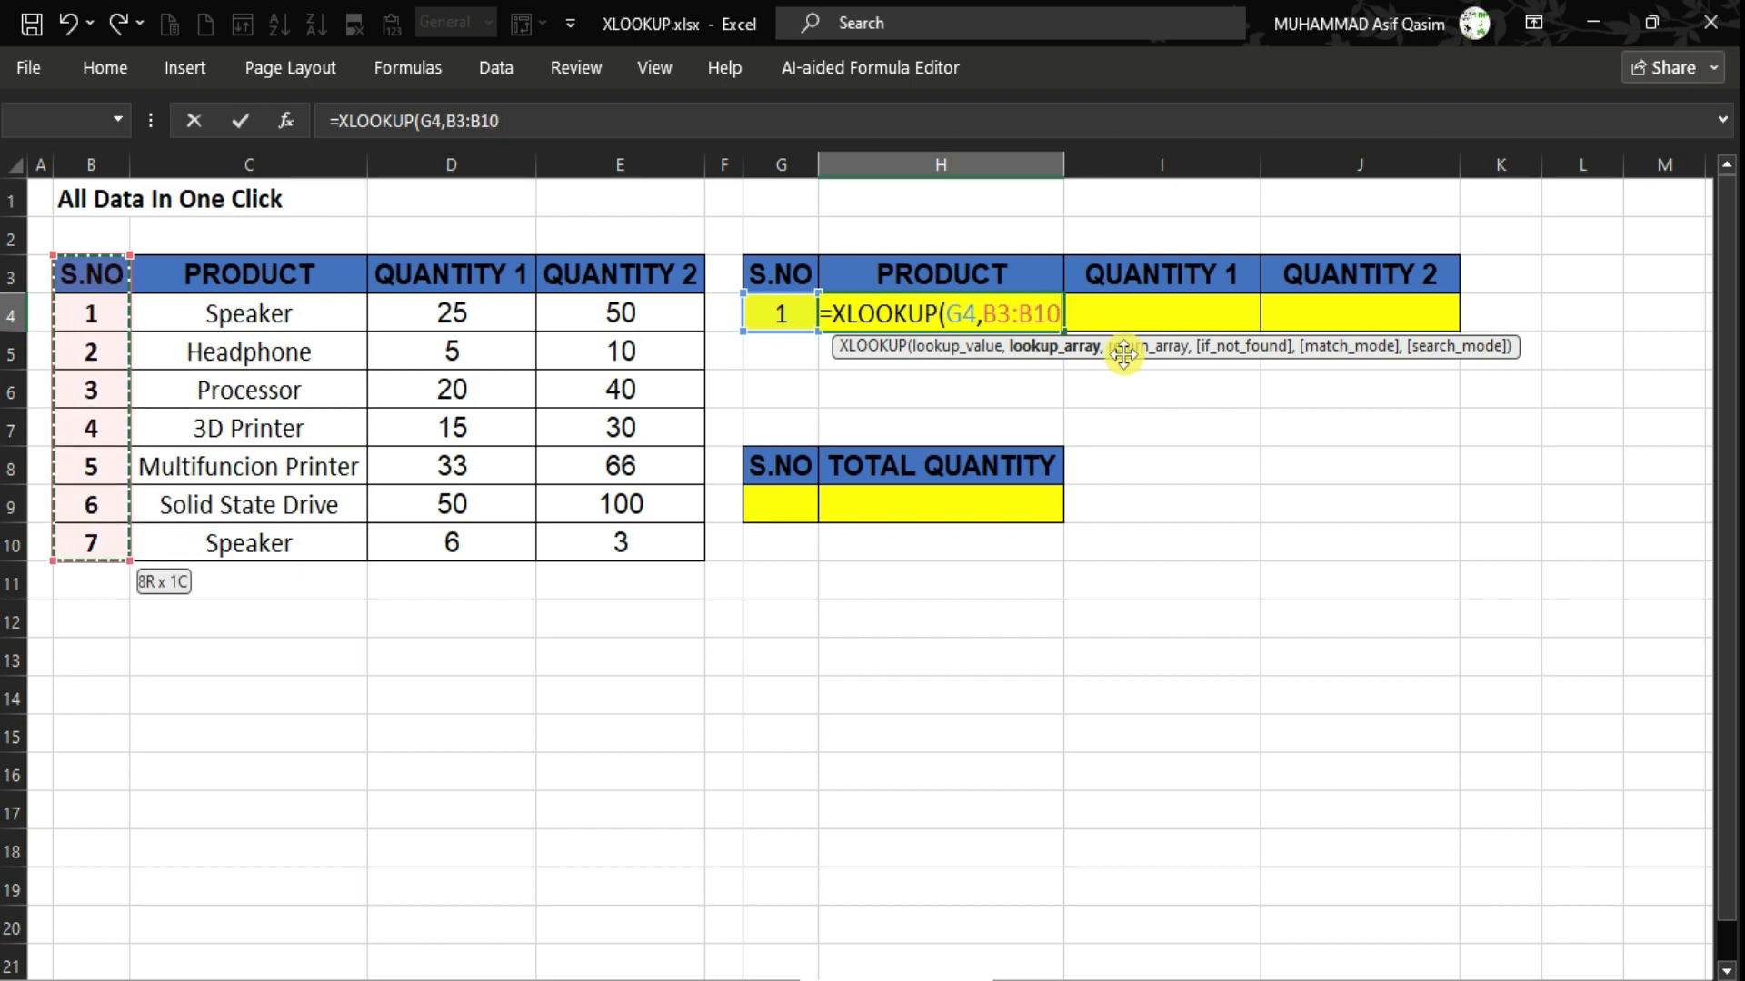
Add C3:E10 as the return array and enter the formula, spilling Speaker, 25 and 50.
{"action": "type", "text": ","}
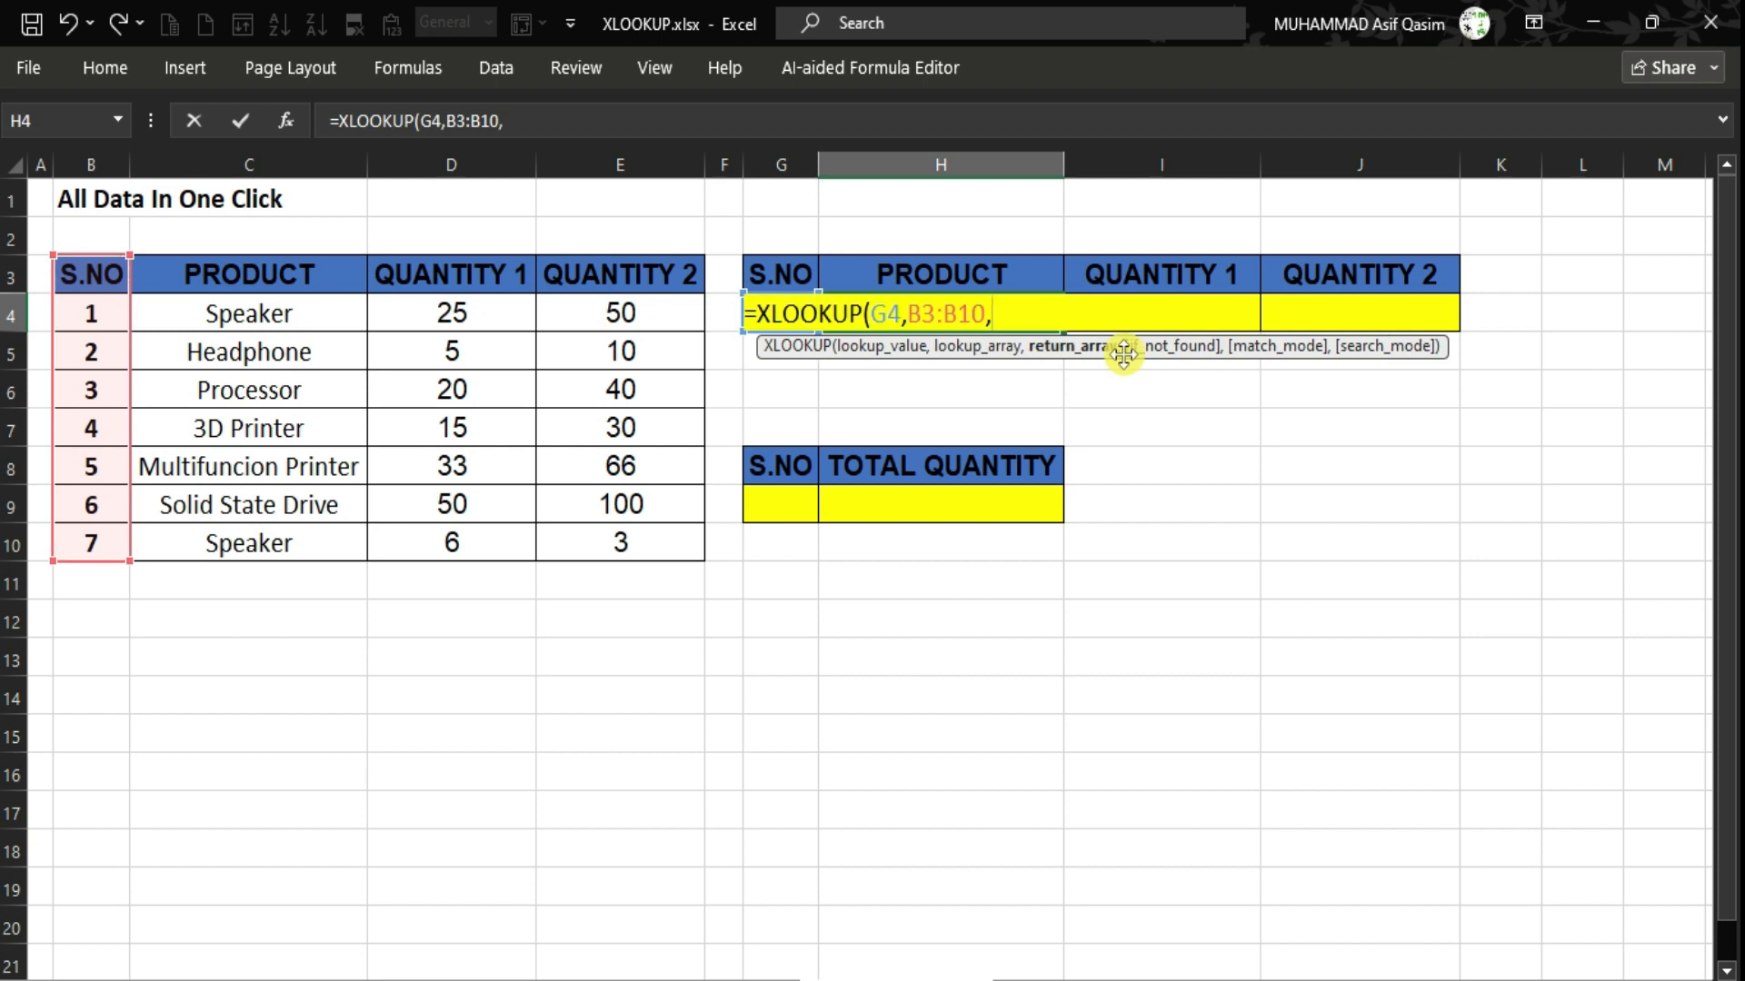
{"action": "key", "text": "Right"}
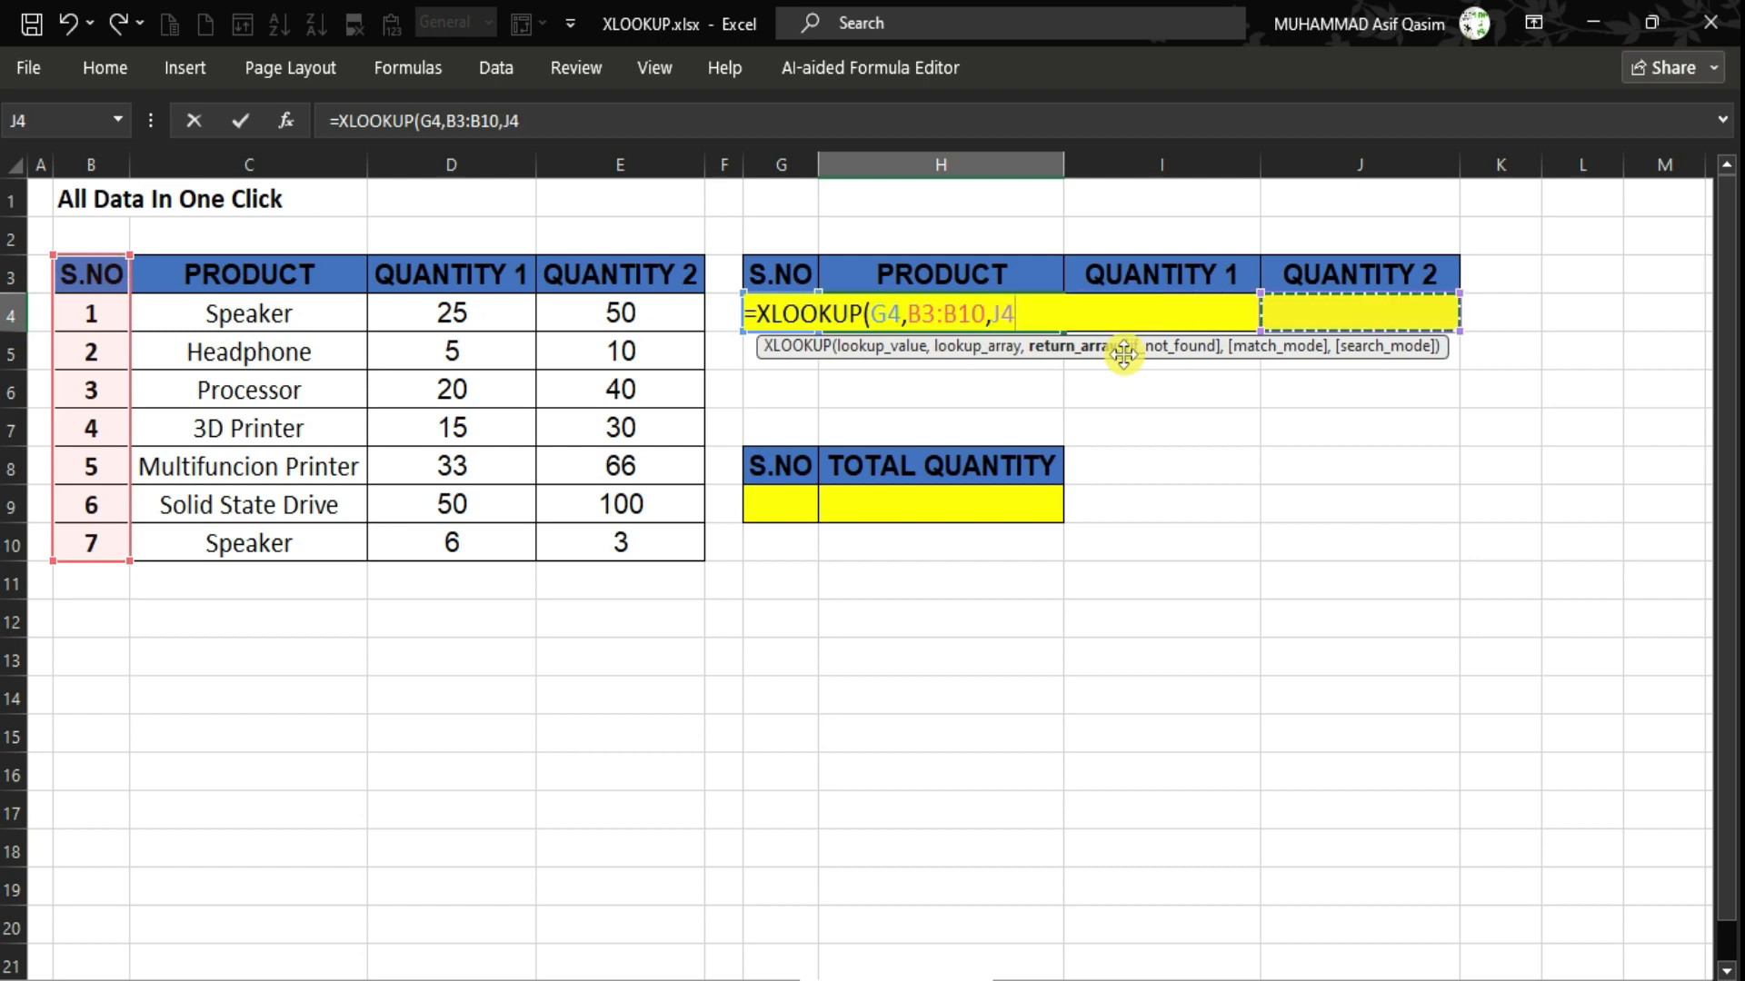
{"action": "key", "text": "Left"}
{"action": "key", "text": "Left"}
{"action": "key", "text": "Left"}
{"action": "key", "text": "Left"}
{"action": "key", "text": "Left"}
{"action": "key", "text": "Left"}
{"action": "key", "text": "Up"}
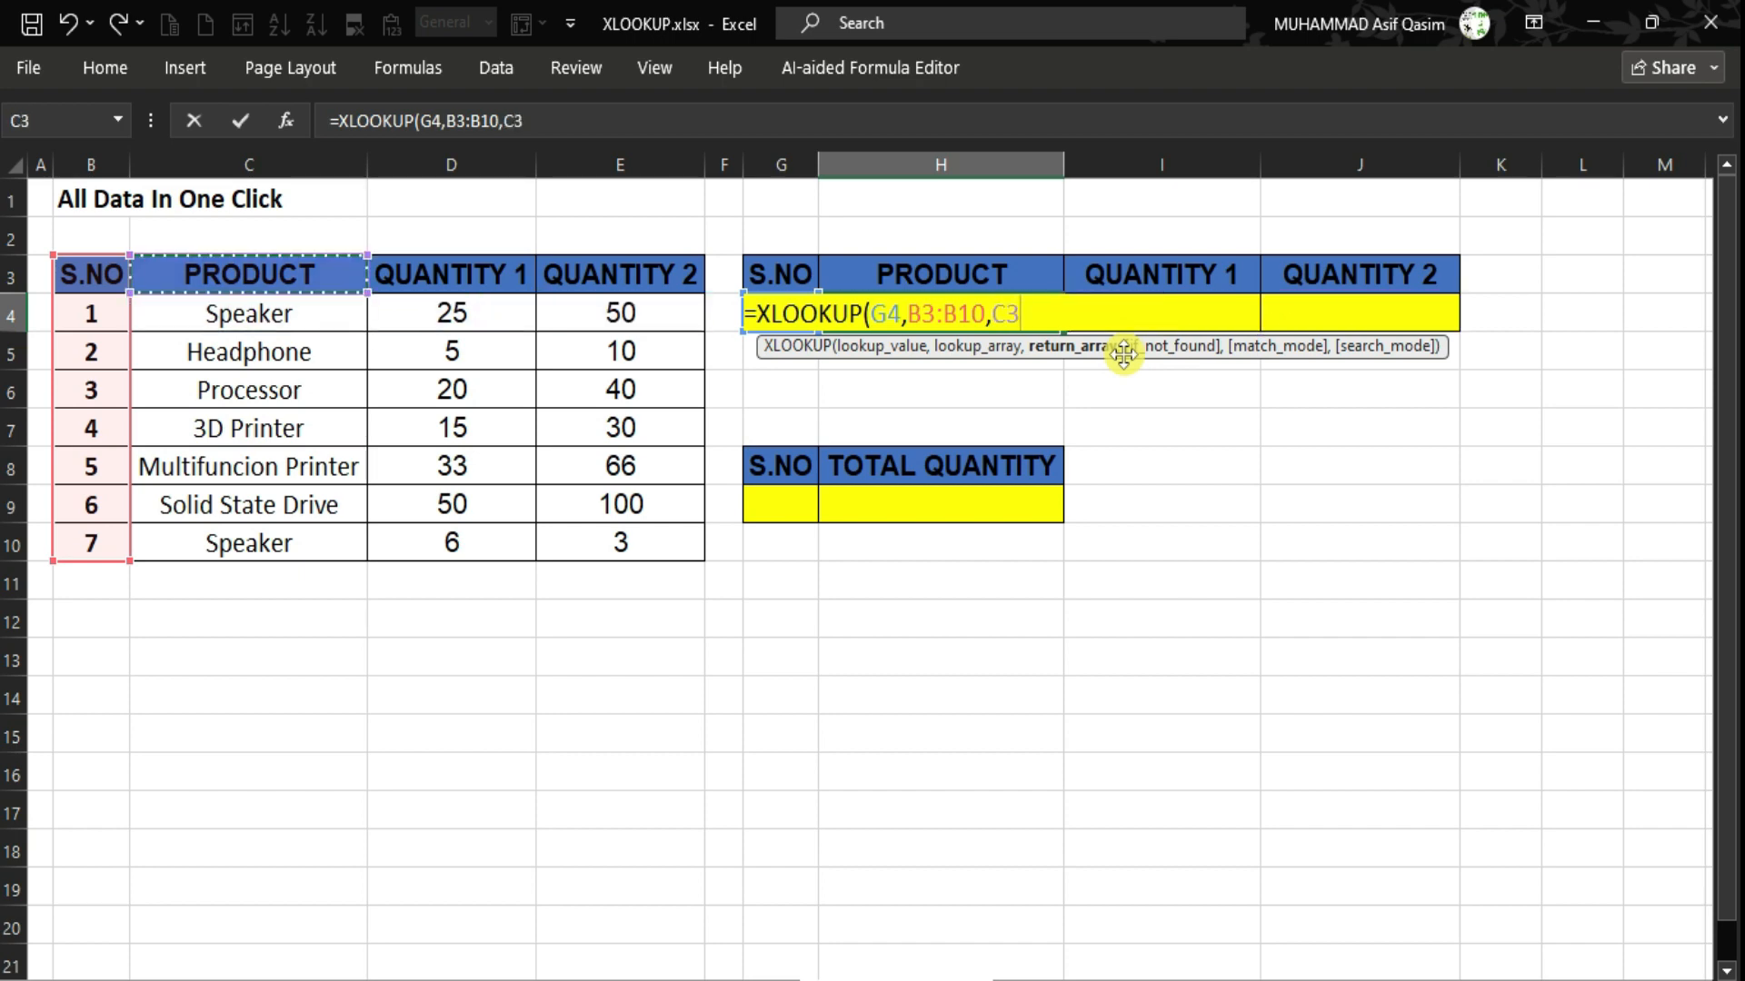
{"action": "key", "text": "shift+Right"}
{"action": "key", "text": "shift+Right"}
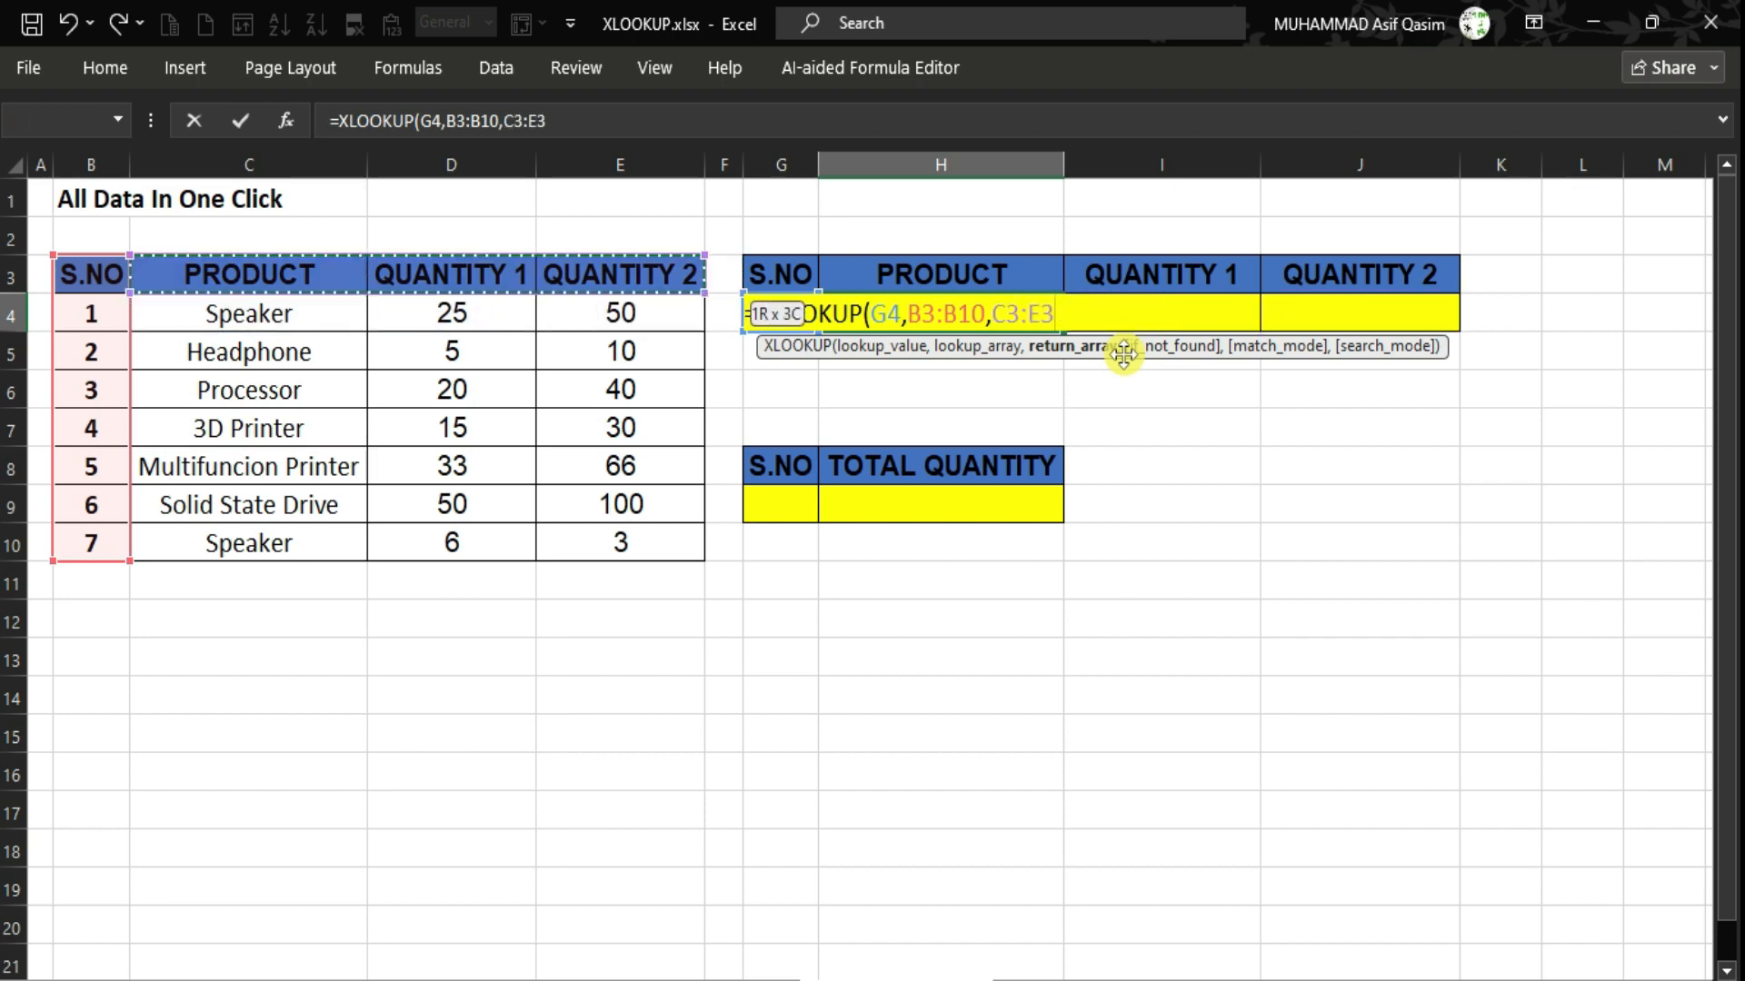
{"action": "key", "text": "ctrl+shift+Down"}
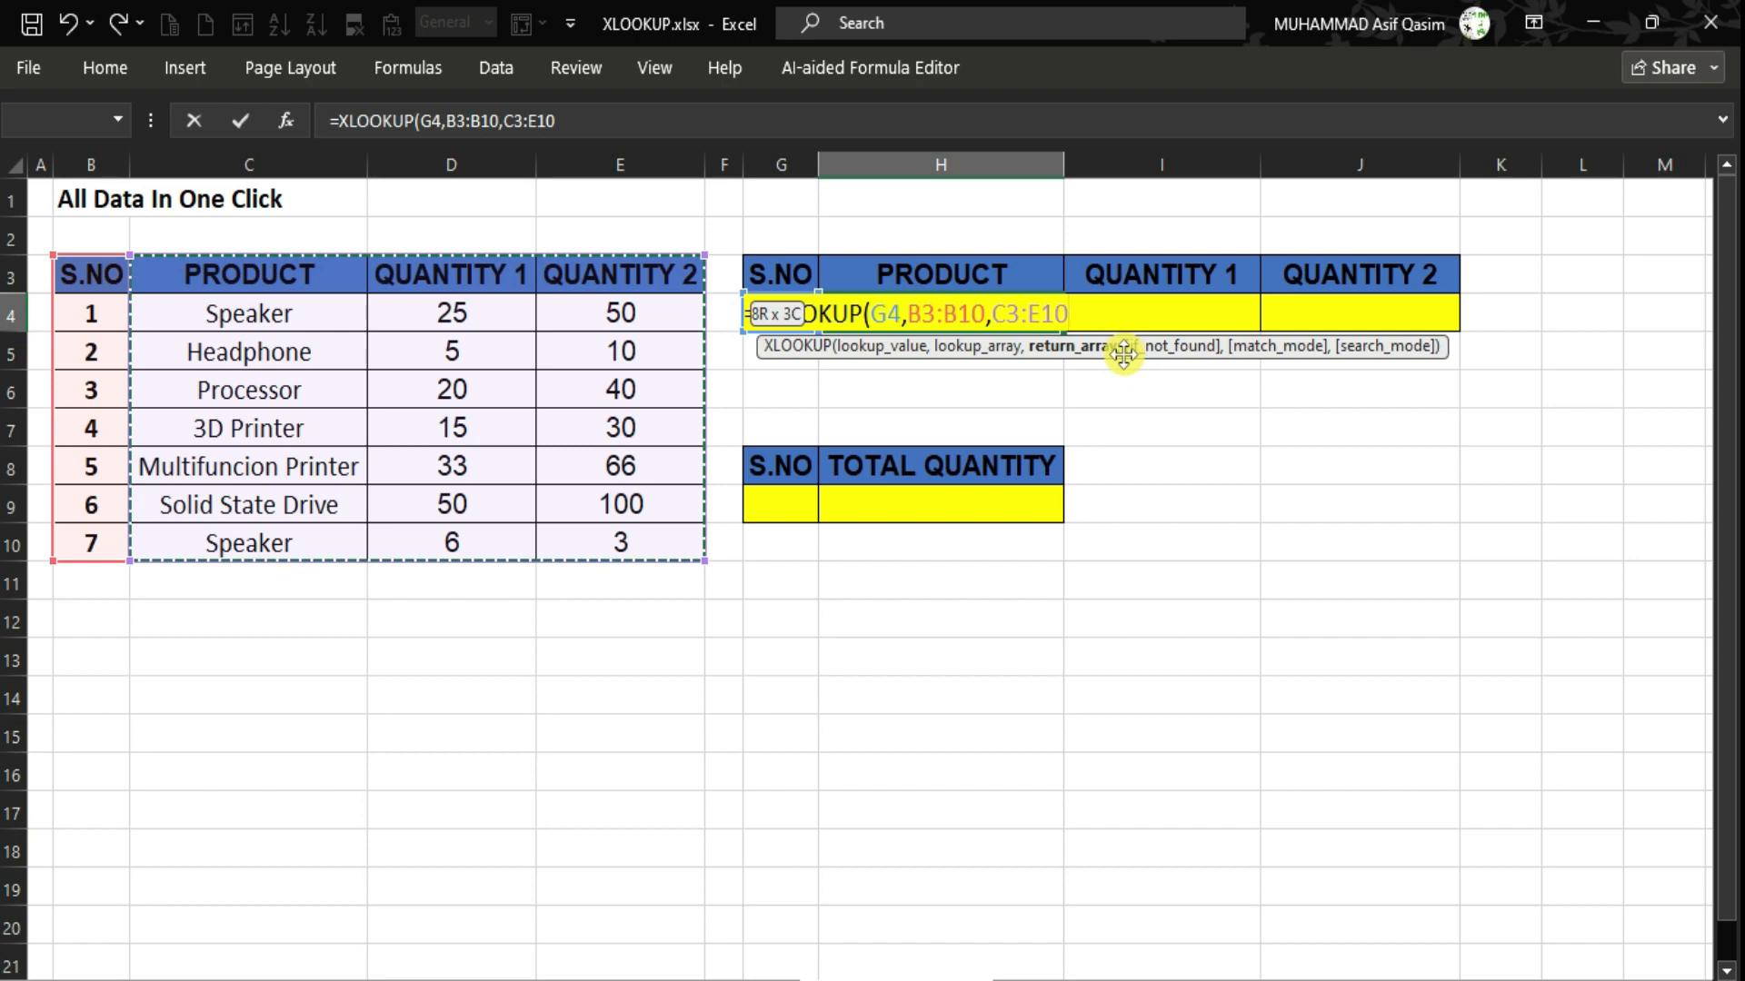
{"action": "type", "text": ")"}
{"action": "key", "text": "Return"}
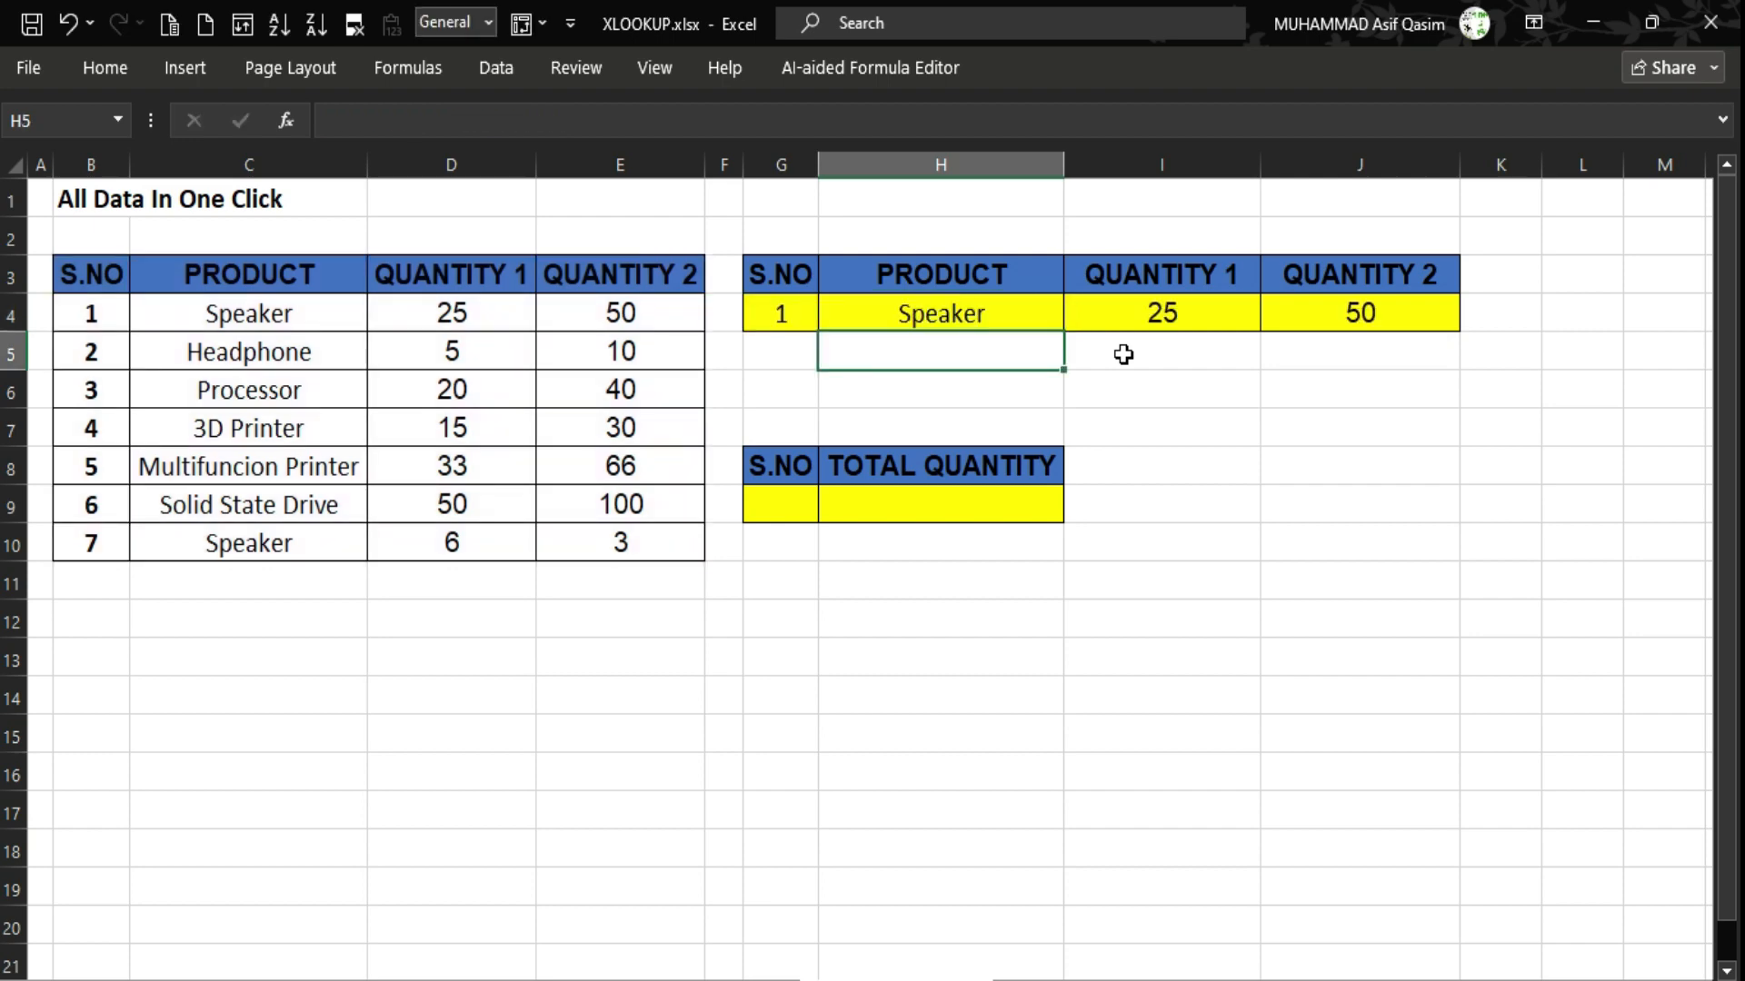
Compare the spilled quantities with the Speaker row and point out the Processor row's values.
{"action": "left_click", "coordinate": [422, 313]}
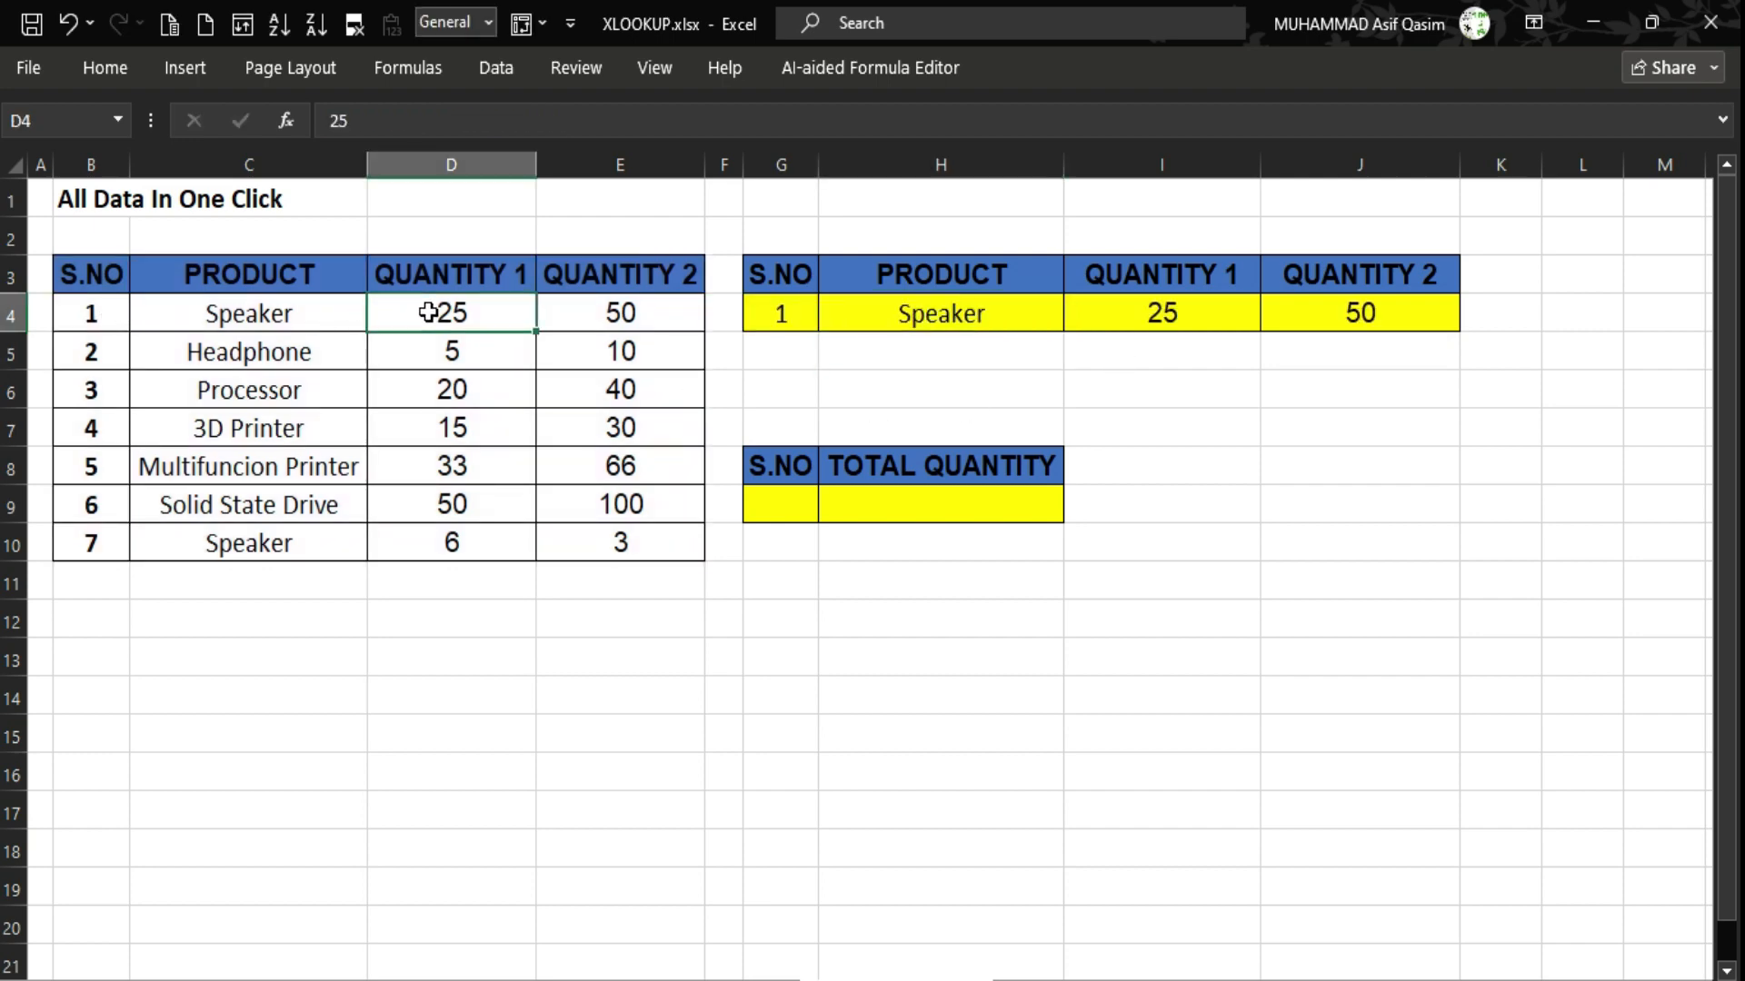
{"action": "left_click", "coordinate": [623, 317]}
{"action": "left_click", "coordinate": [1145, 312]}
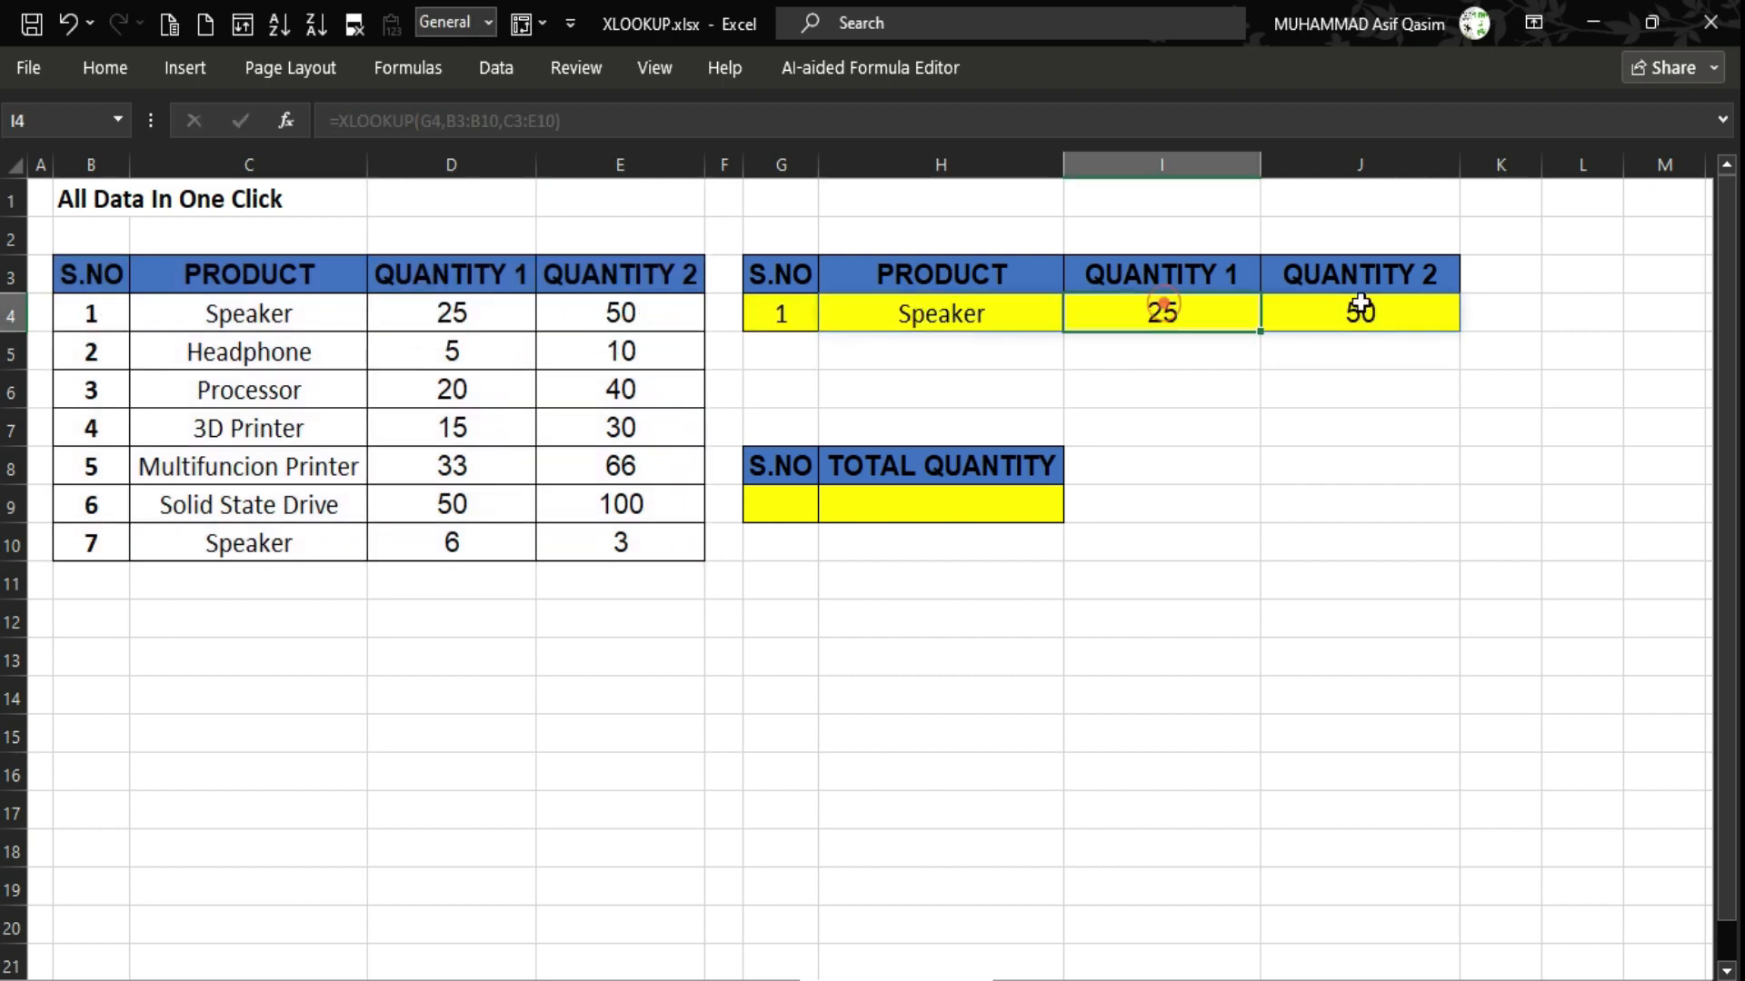
{"action": "left_click", "coordinate": [1367, 299]}
{"action": "left_click", "coordinate": [982, 303]}
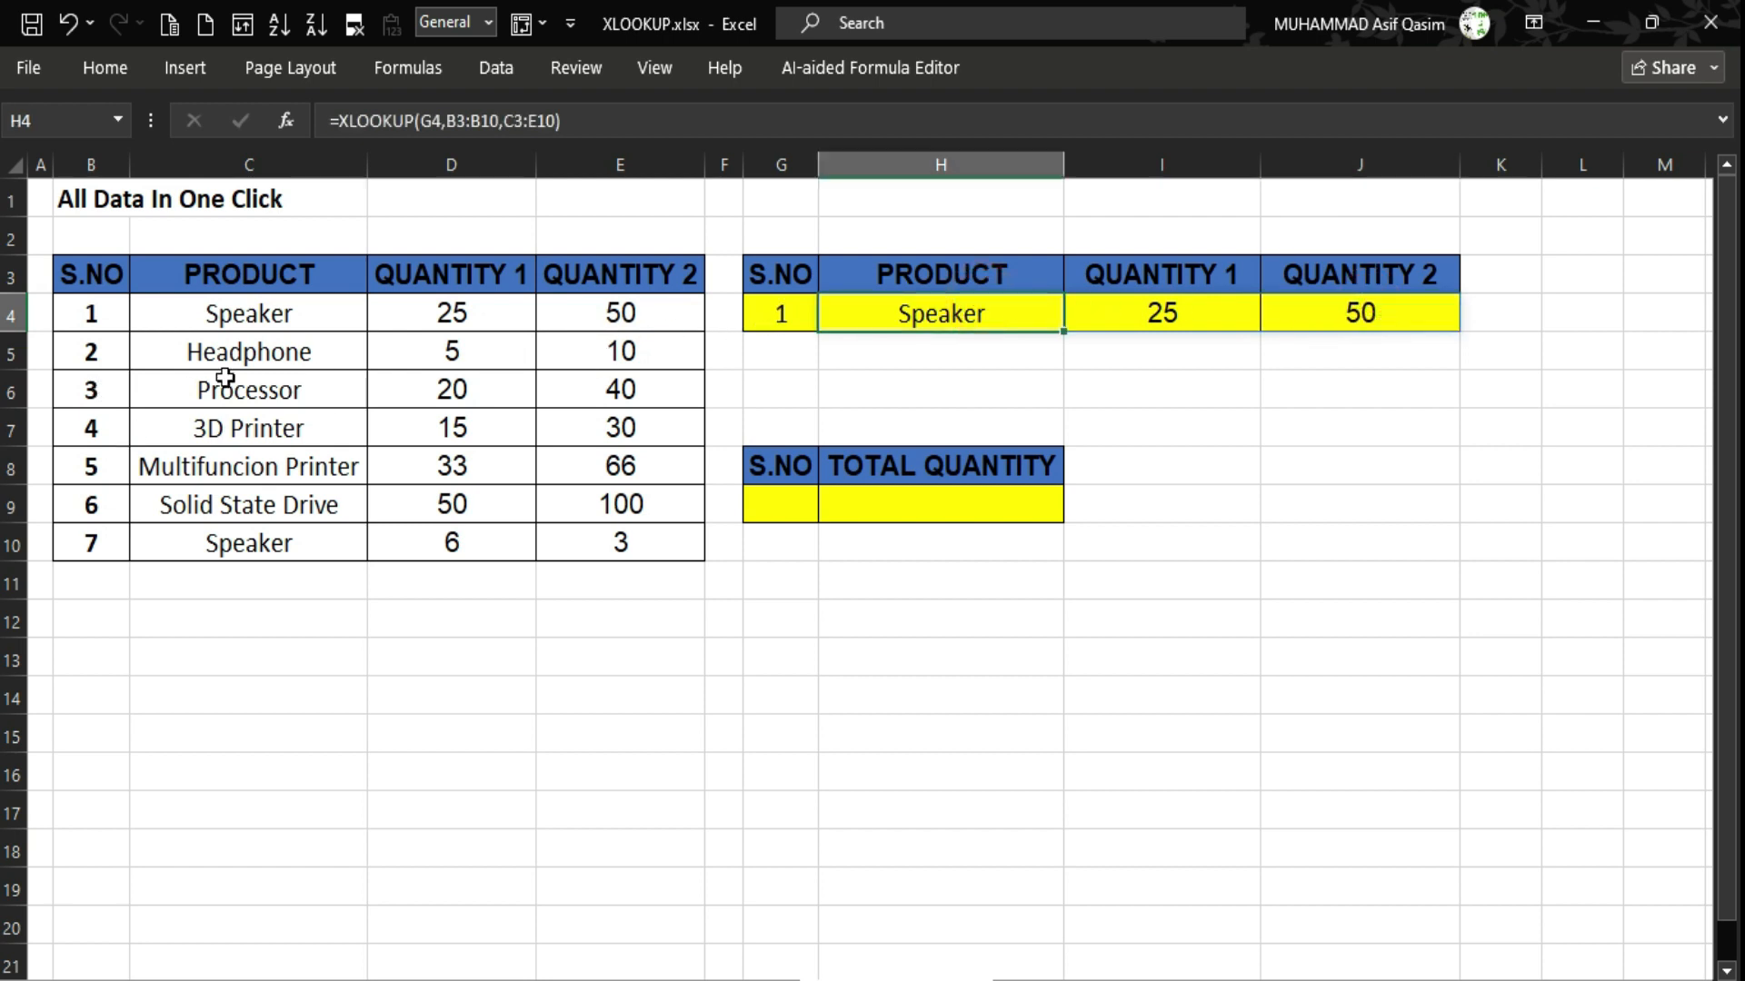
{"action": "left_click_drag", "start_coordinate": [228, 382], "coordinate": [623, 382]}
Change G4's serial number to 3 so the row shows Processor, 20 and 40.
{"action": "left_click", "coordinate": [781, 311]}
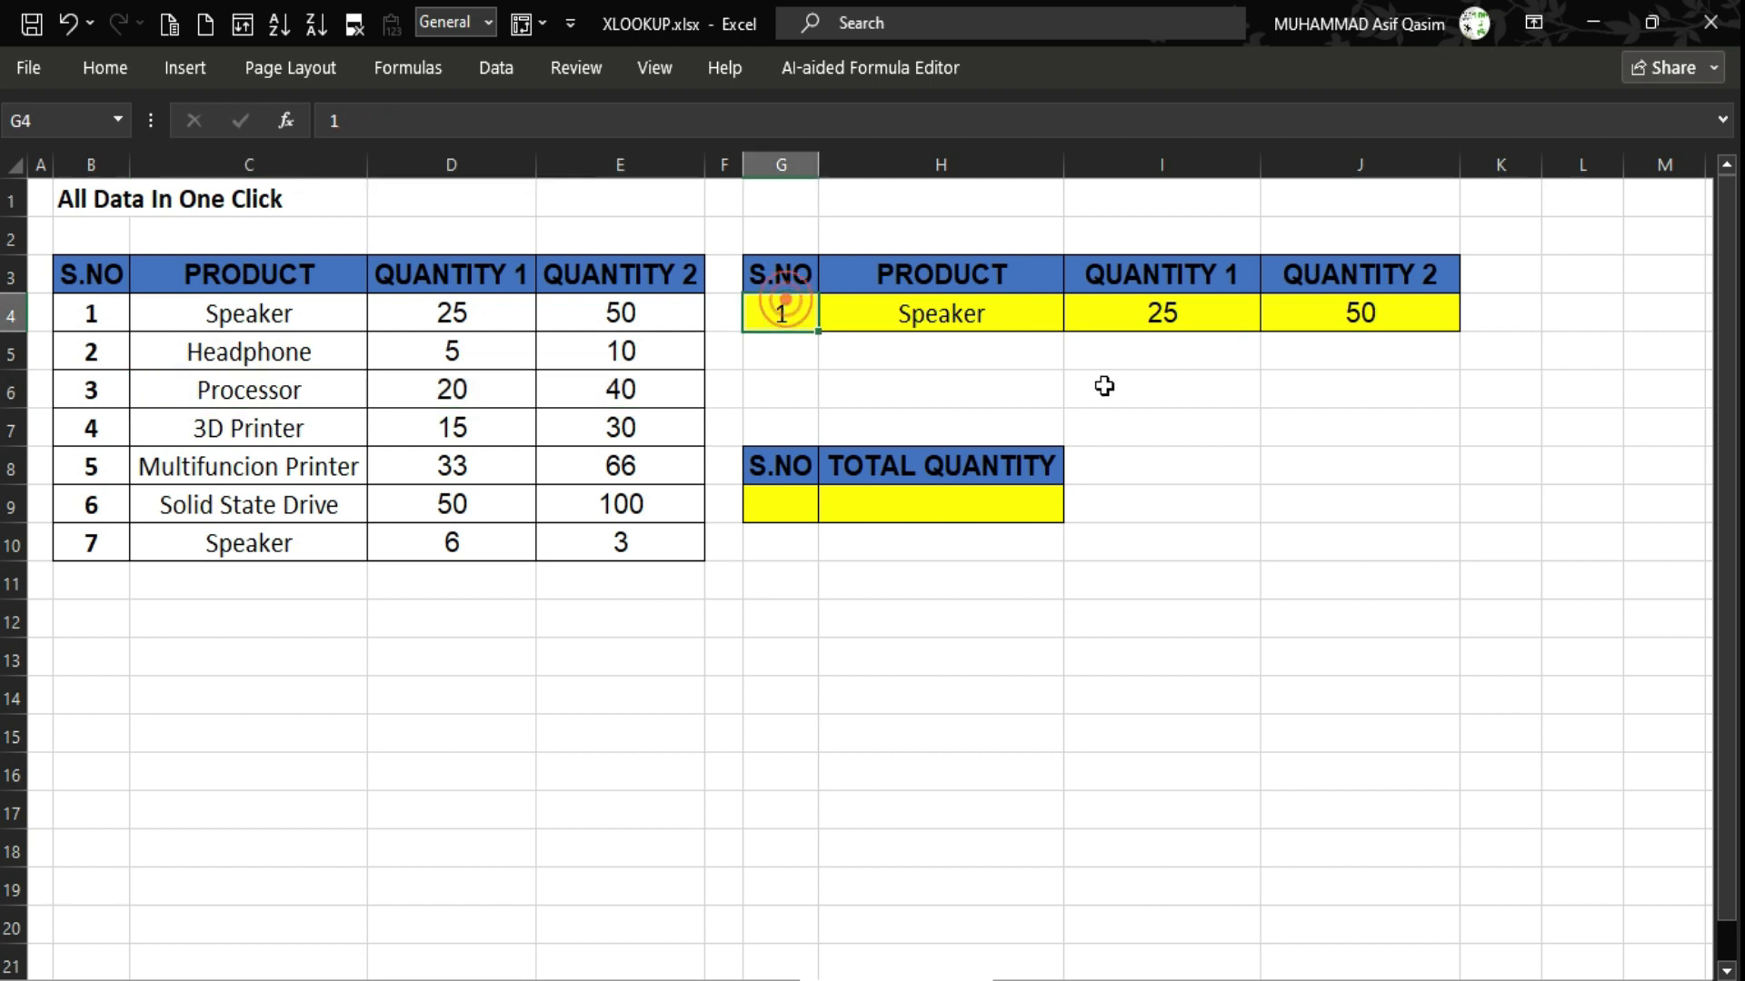
{"action": "type", "text": "3"}
{"action": "key", "text": "Return"}
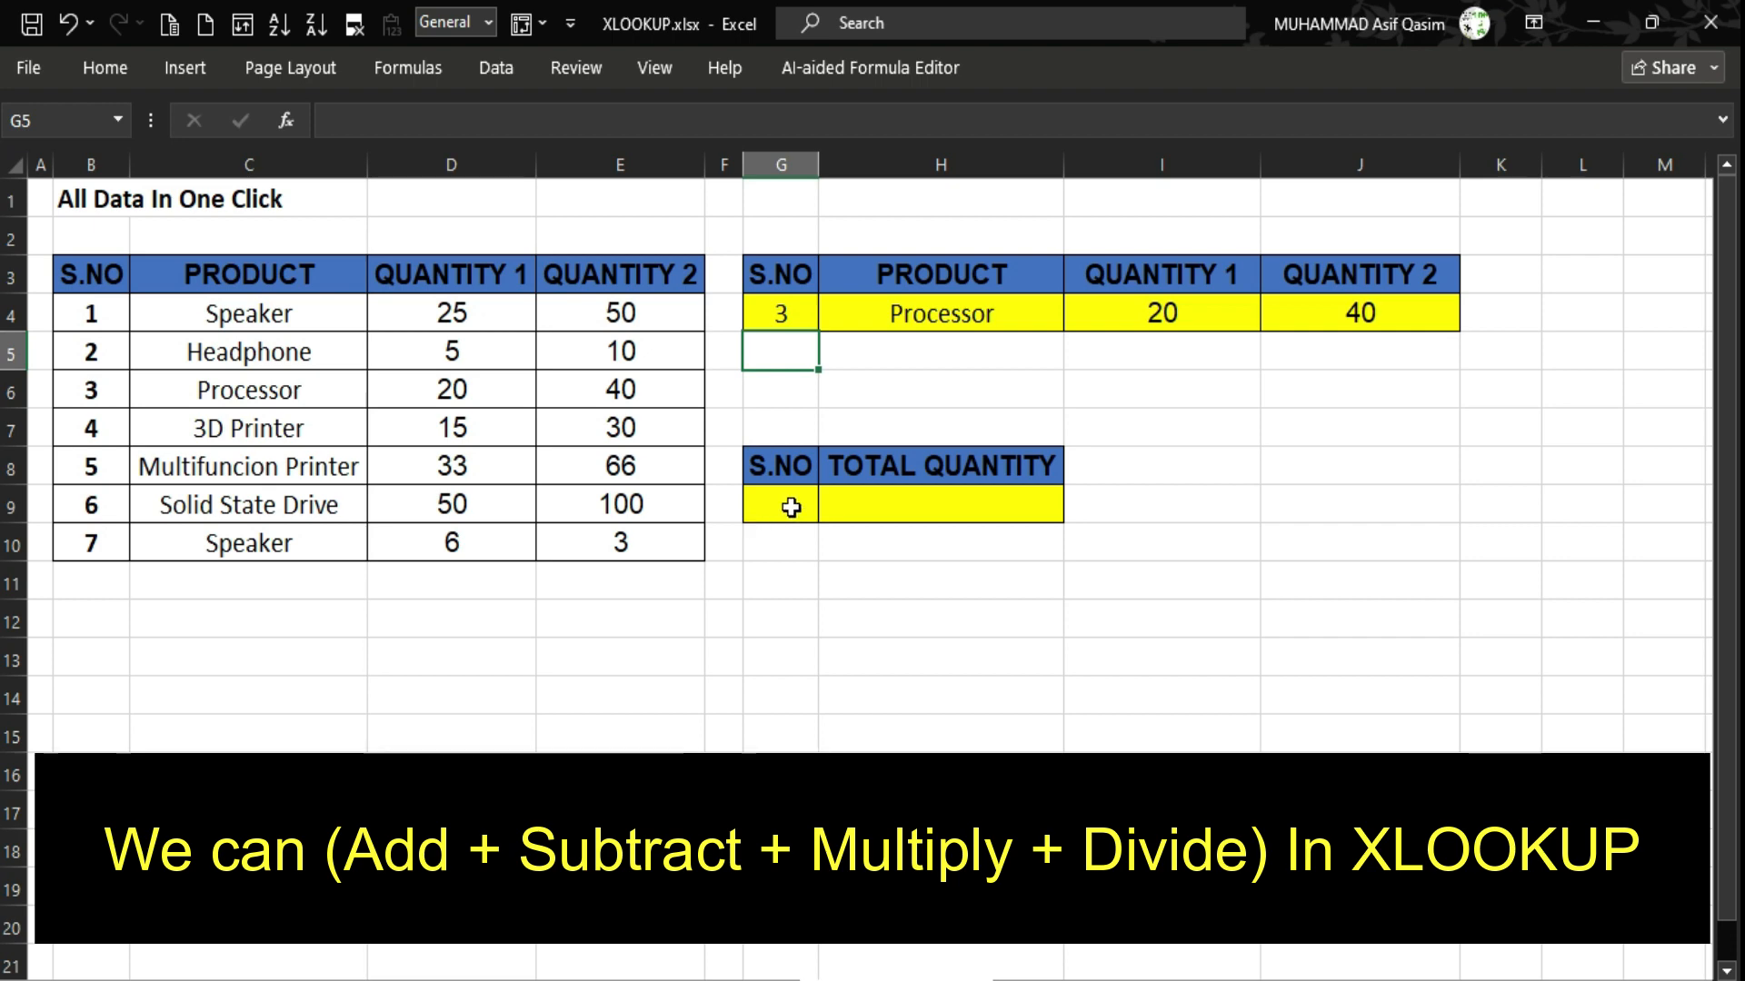
Enter serial number 2 in G9 for the TOTAL QUANTITY lookup, then return to H9.
{"action": "left_click", "coordinate": [91, 352]}
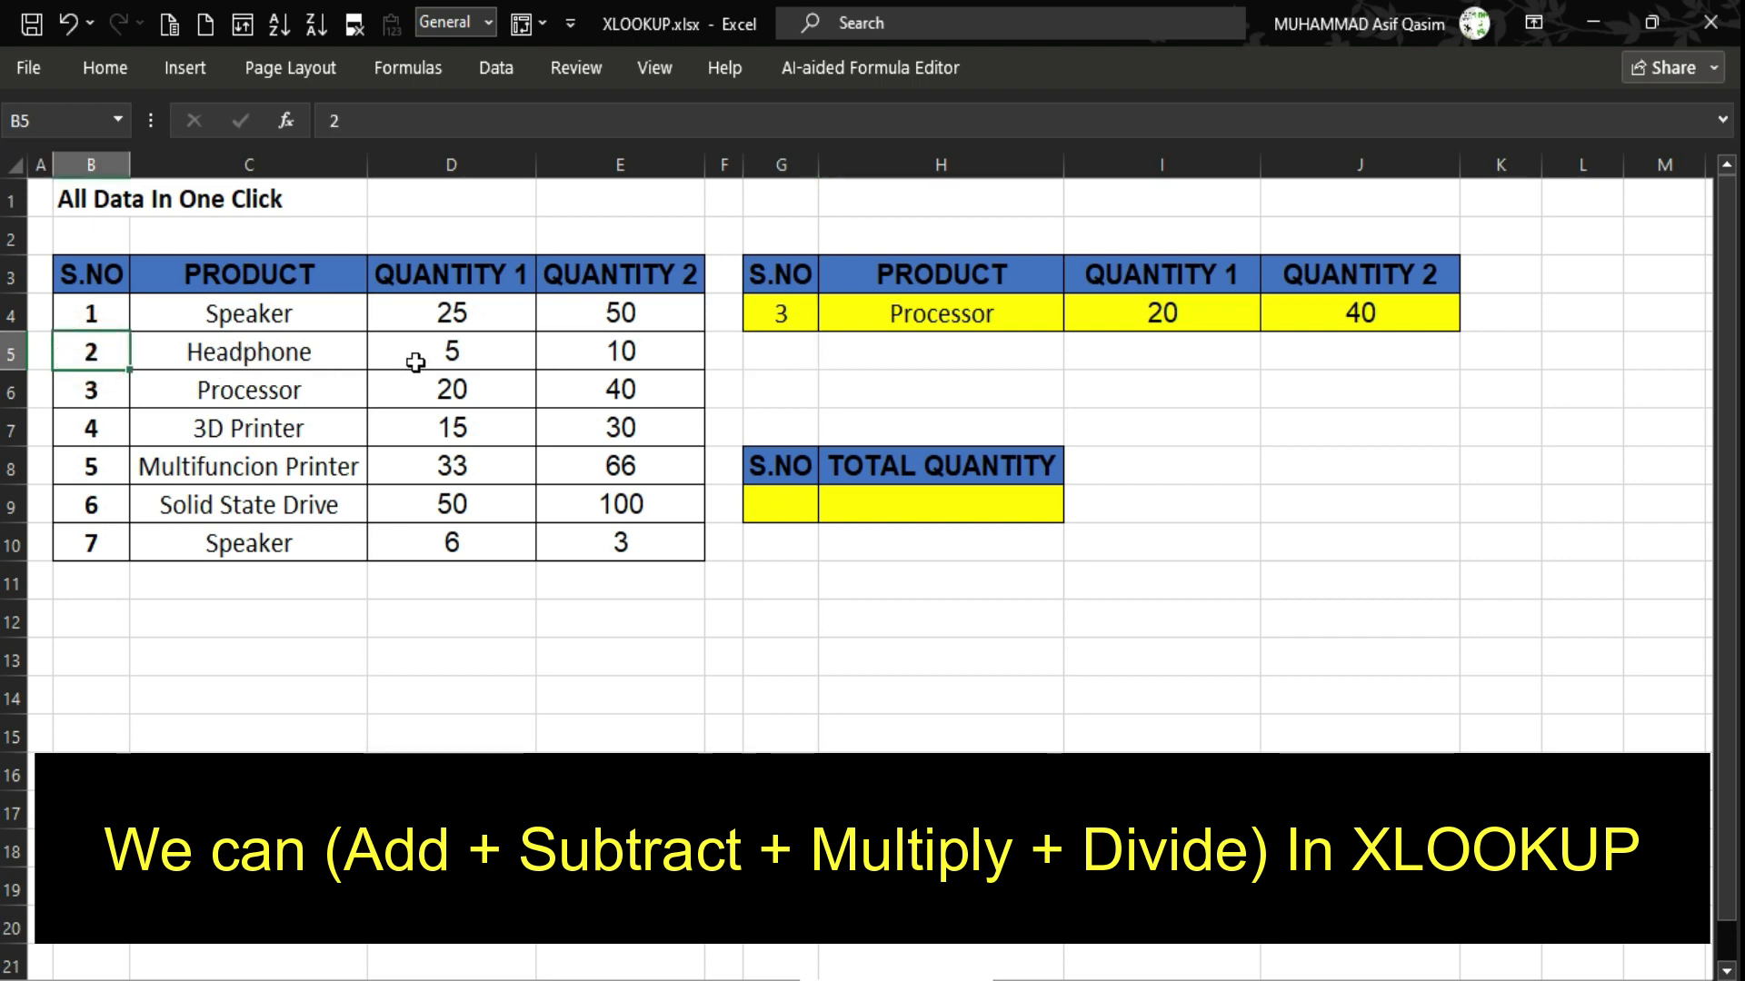
{"action": "left_click_drag", "start_coordinate": [421, 354], "coordinate": [620, 356]}
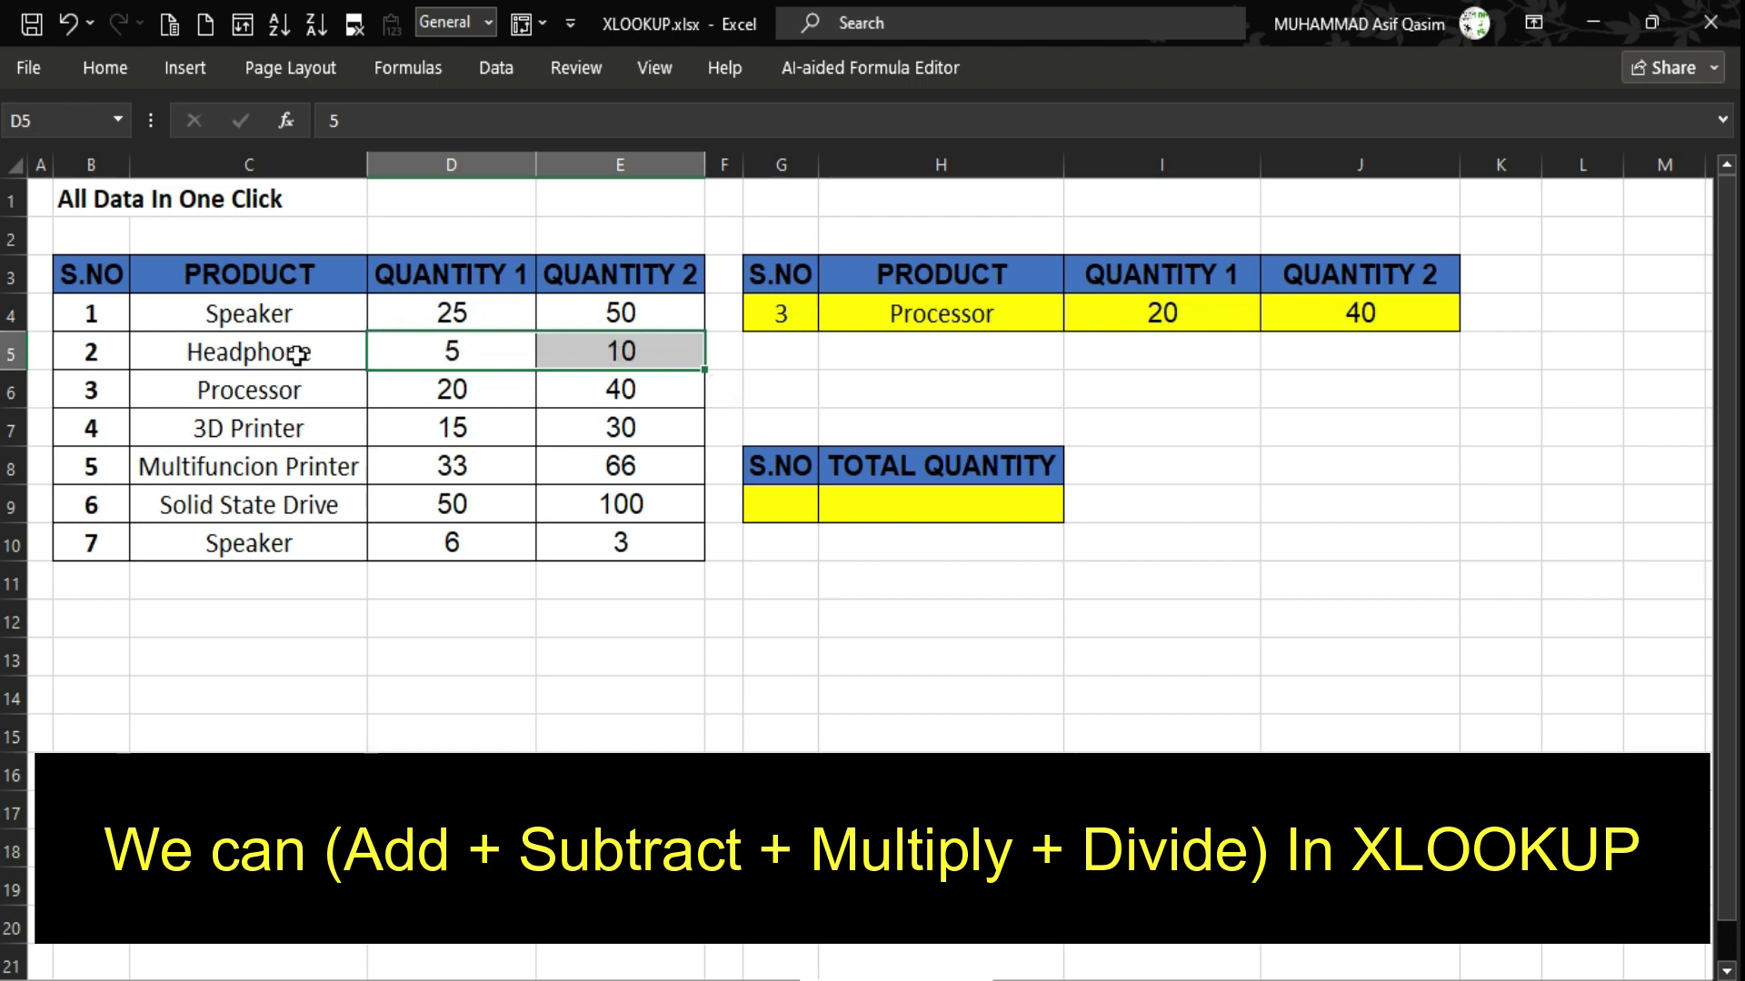
{"action": "left_click", "coordinate": [764, 517]}
{"action": "left_click", "coordinate": [928, 508]}
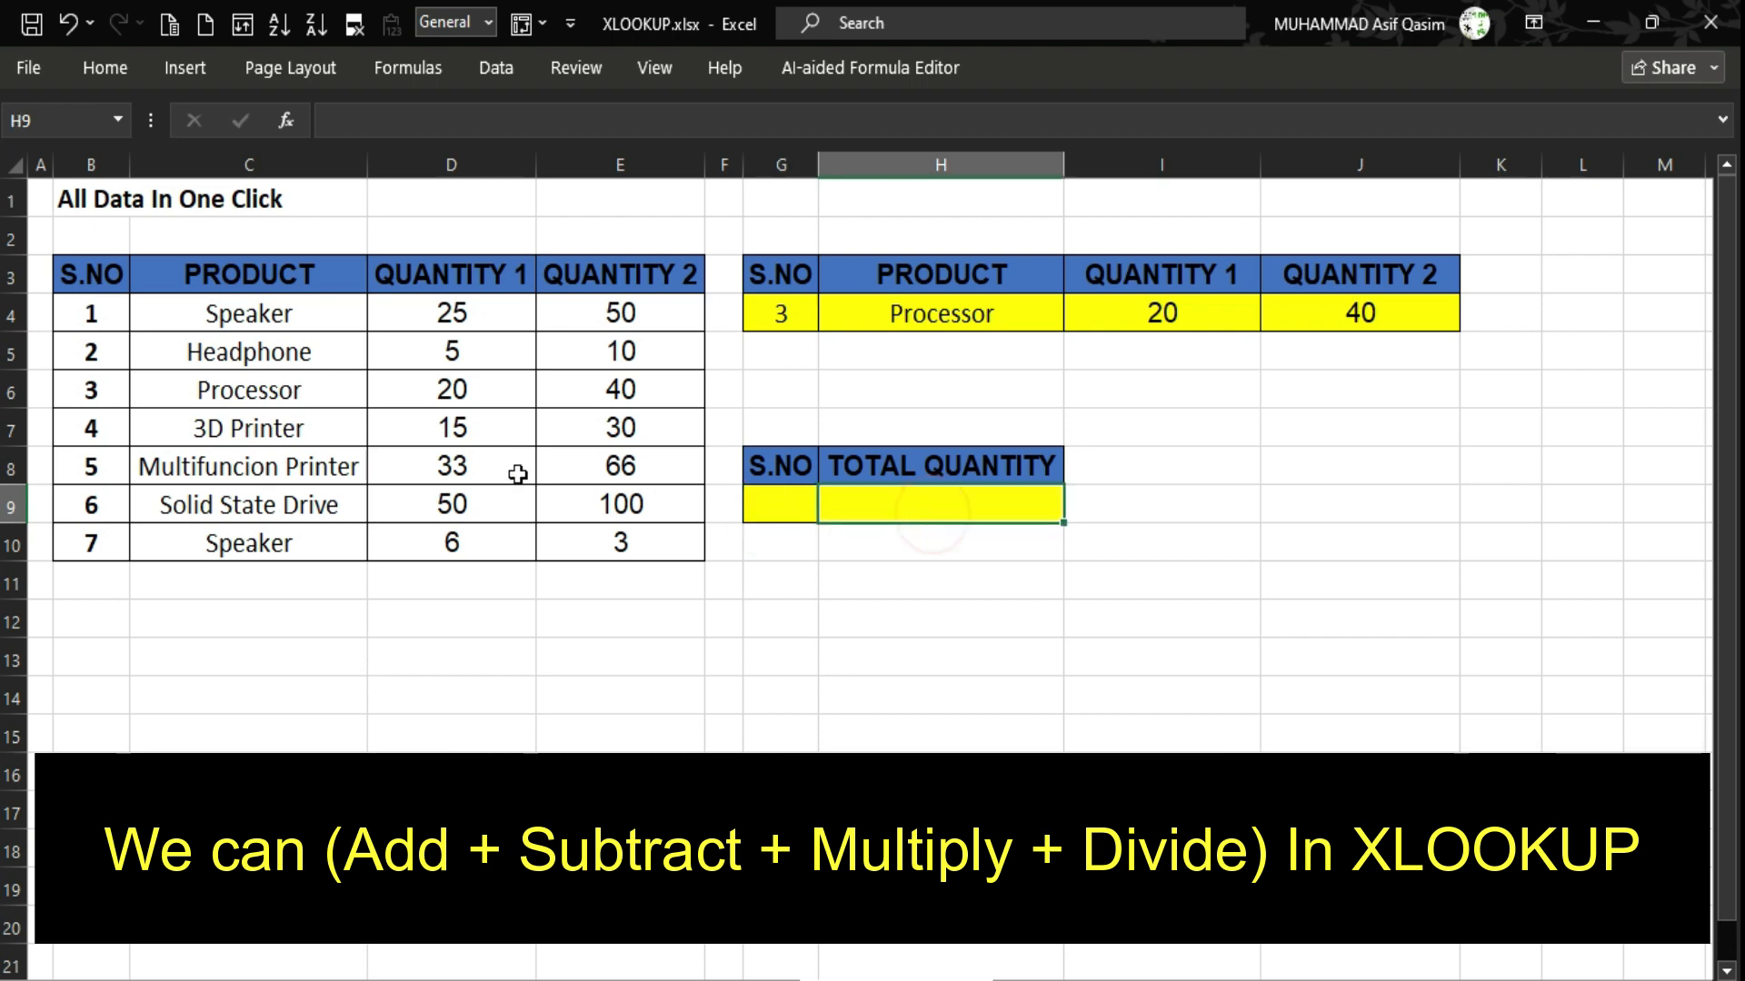
{"action": "left_click", "coordinate": [770, 512]}
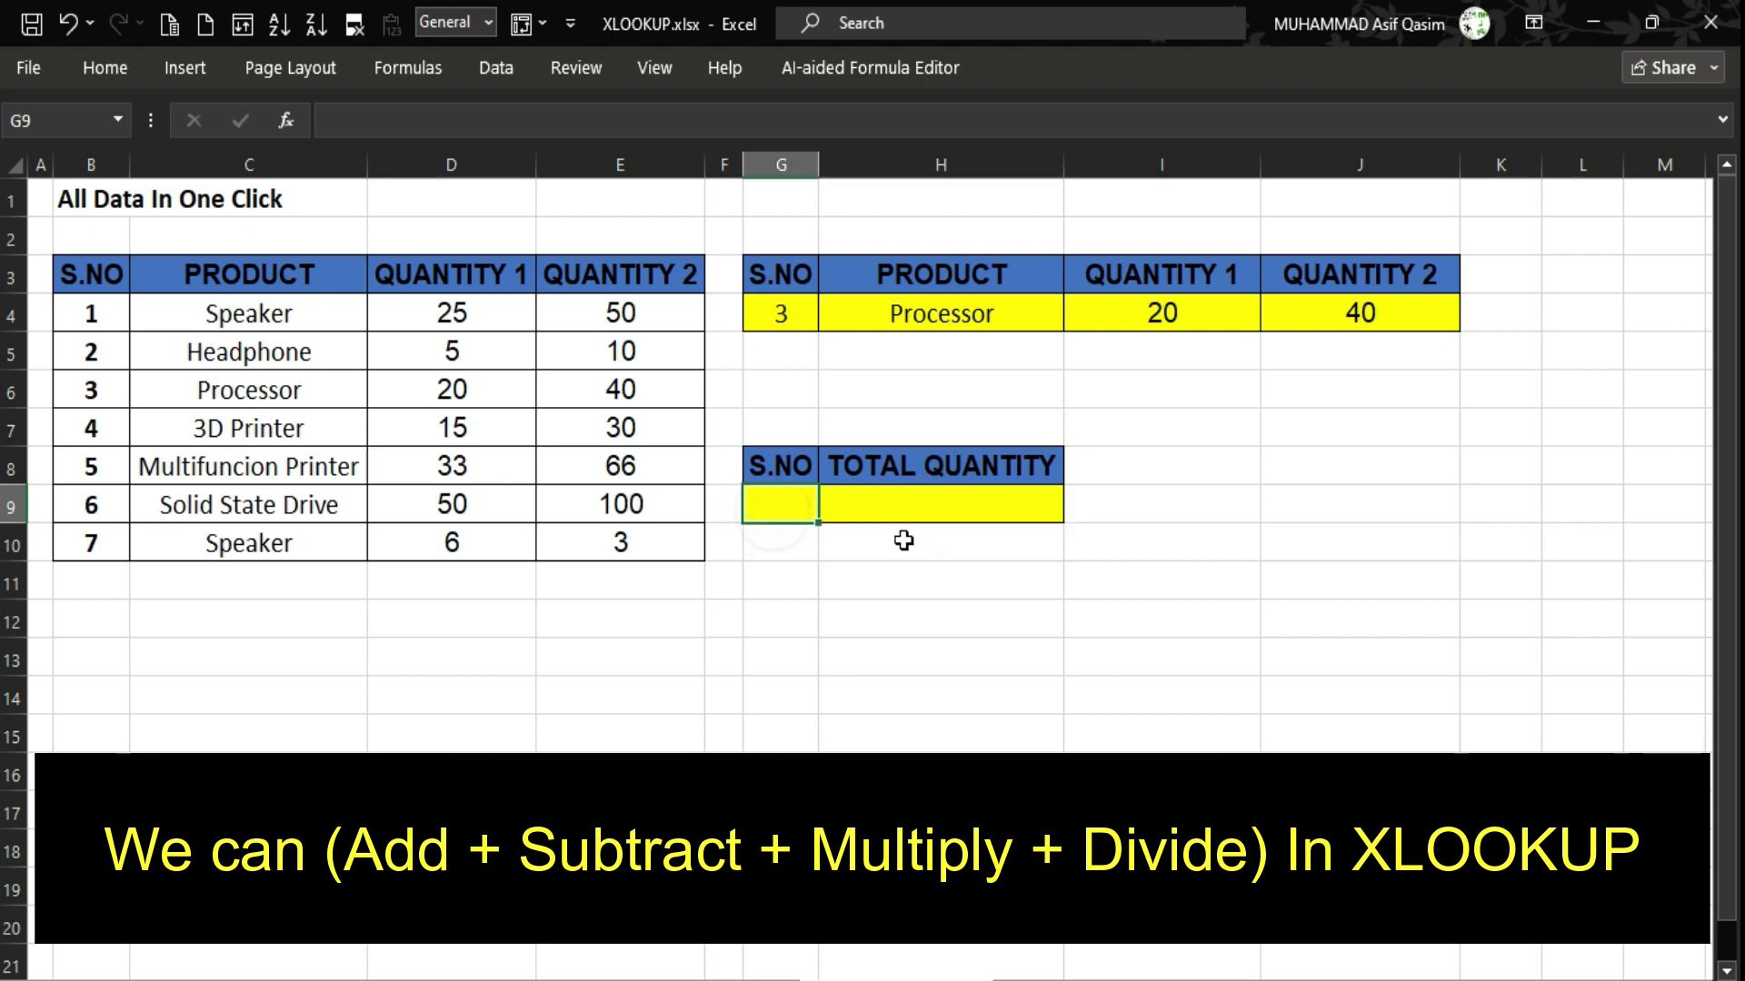
{"action": "type", "text": "2"}
{"action": "key", "text": "Return"}
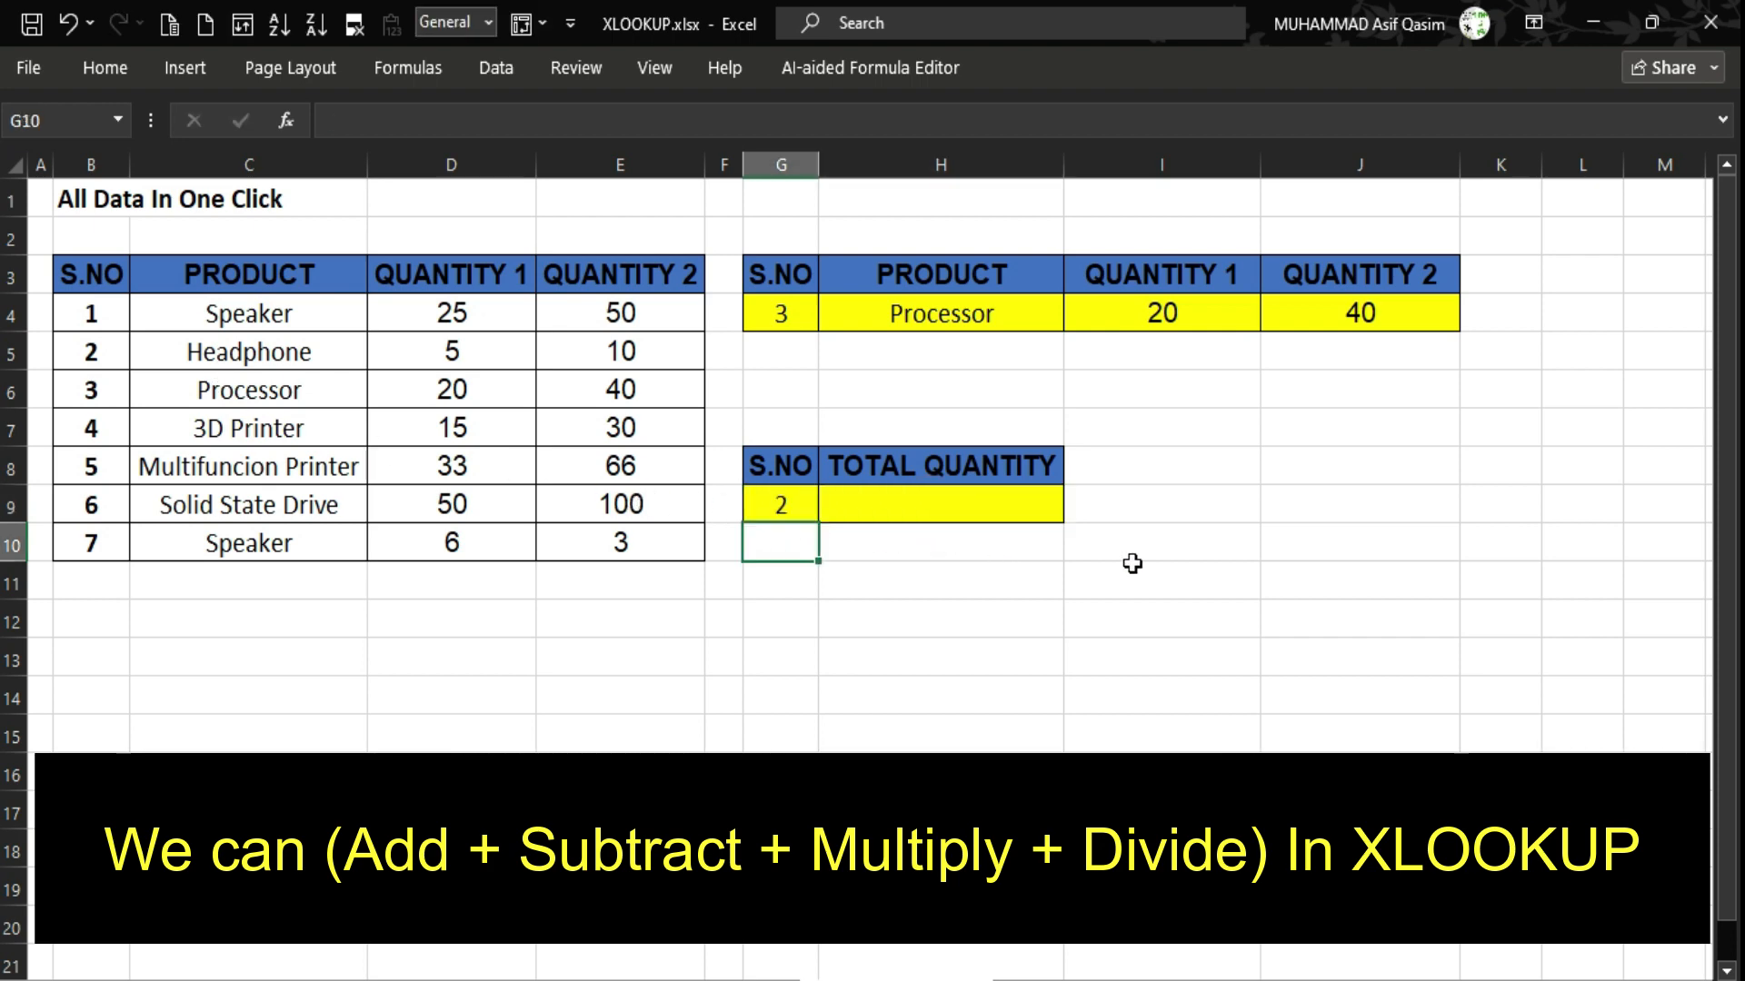
{"action": "key", "text": "Up"}
{"action": "key", "text": "Right"}
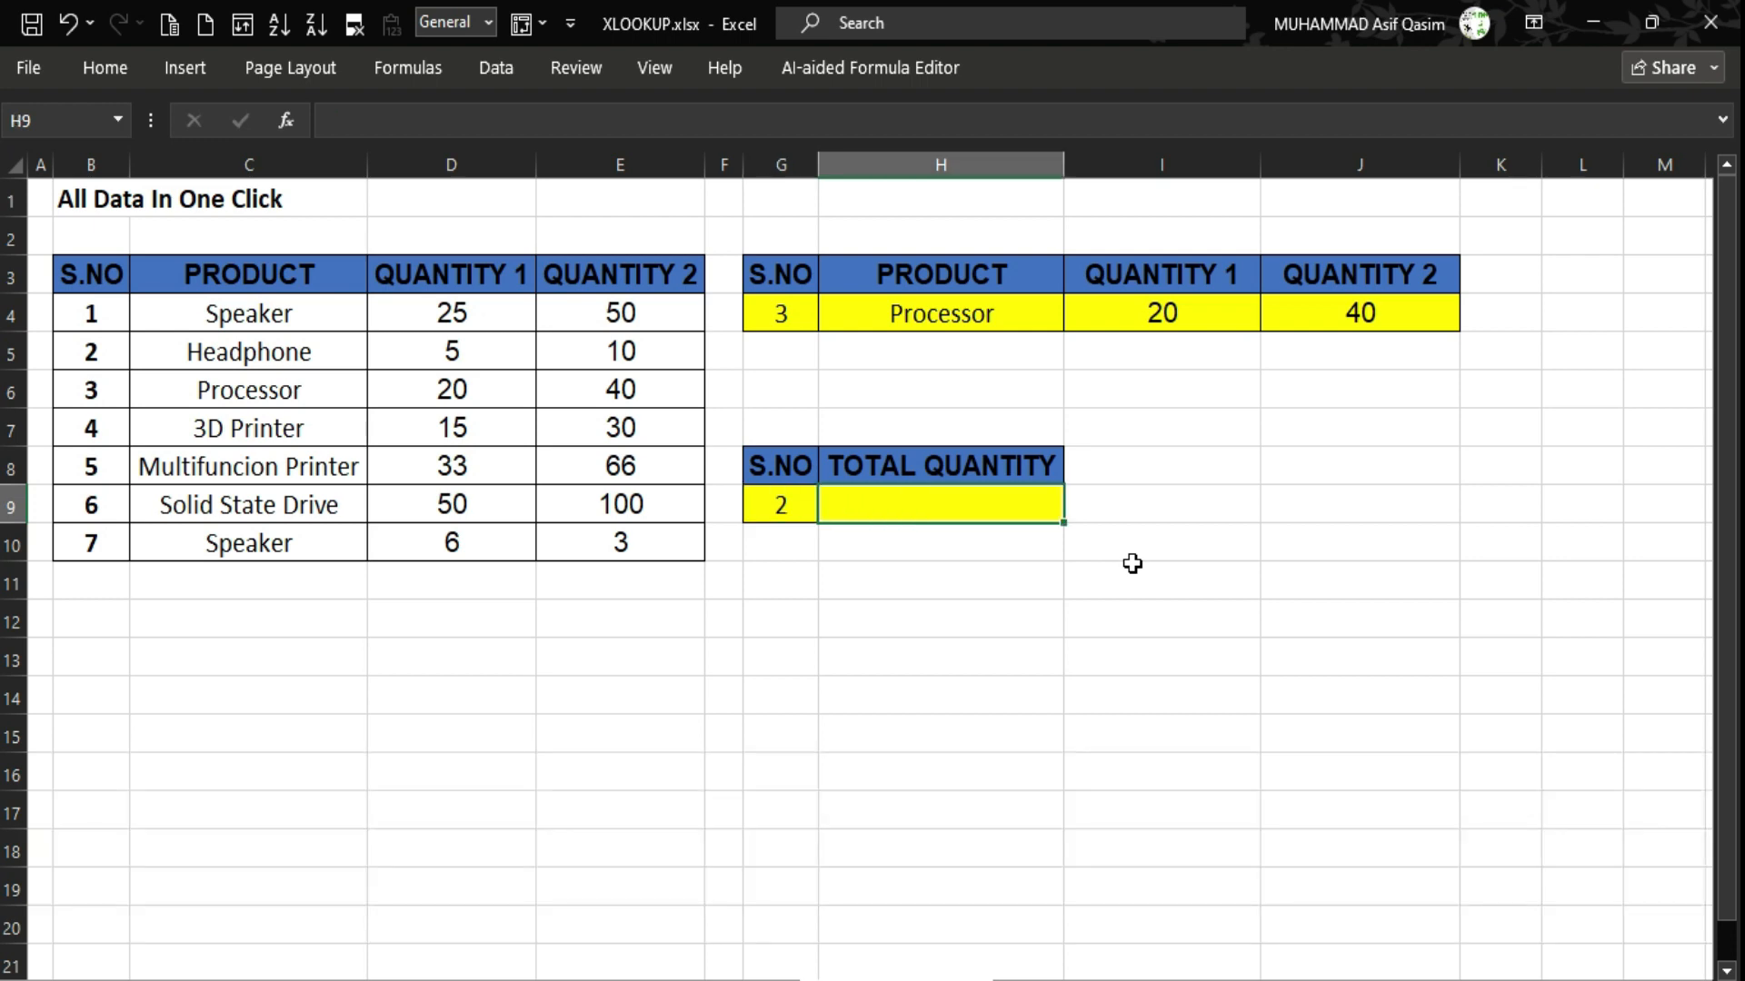
Start =XLOOKUP in H9 with G9 as the lookup value and B3:B10 as the lookup array.
{"action": "type", "text": "="}
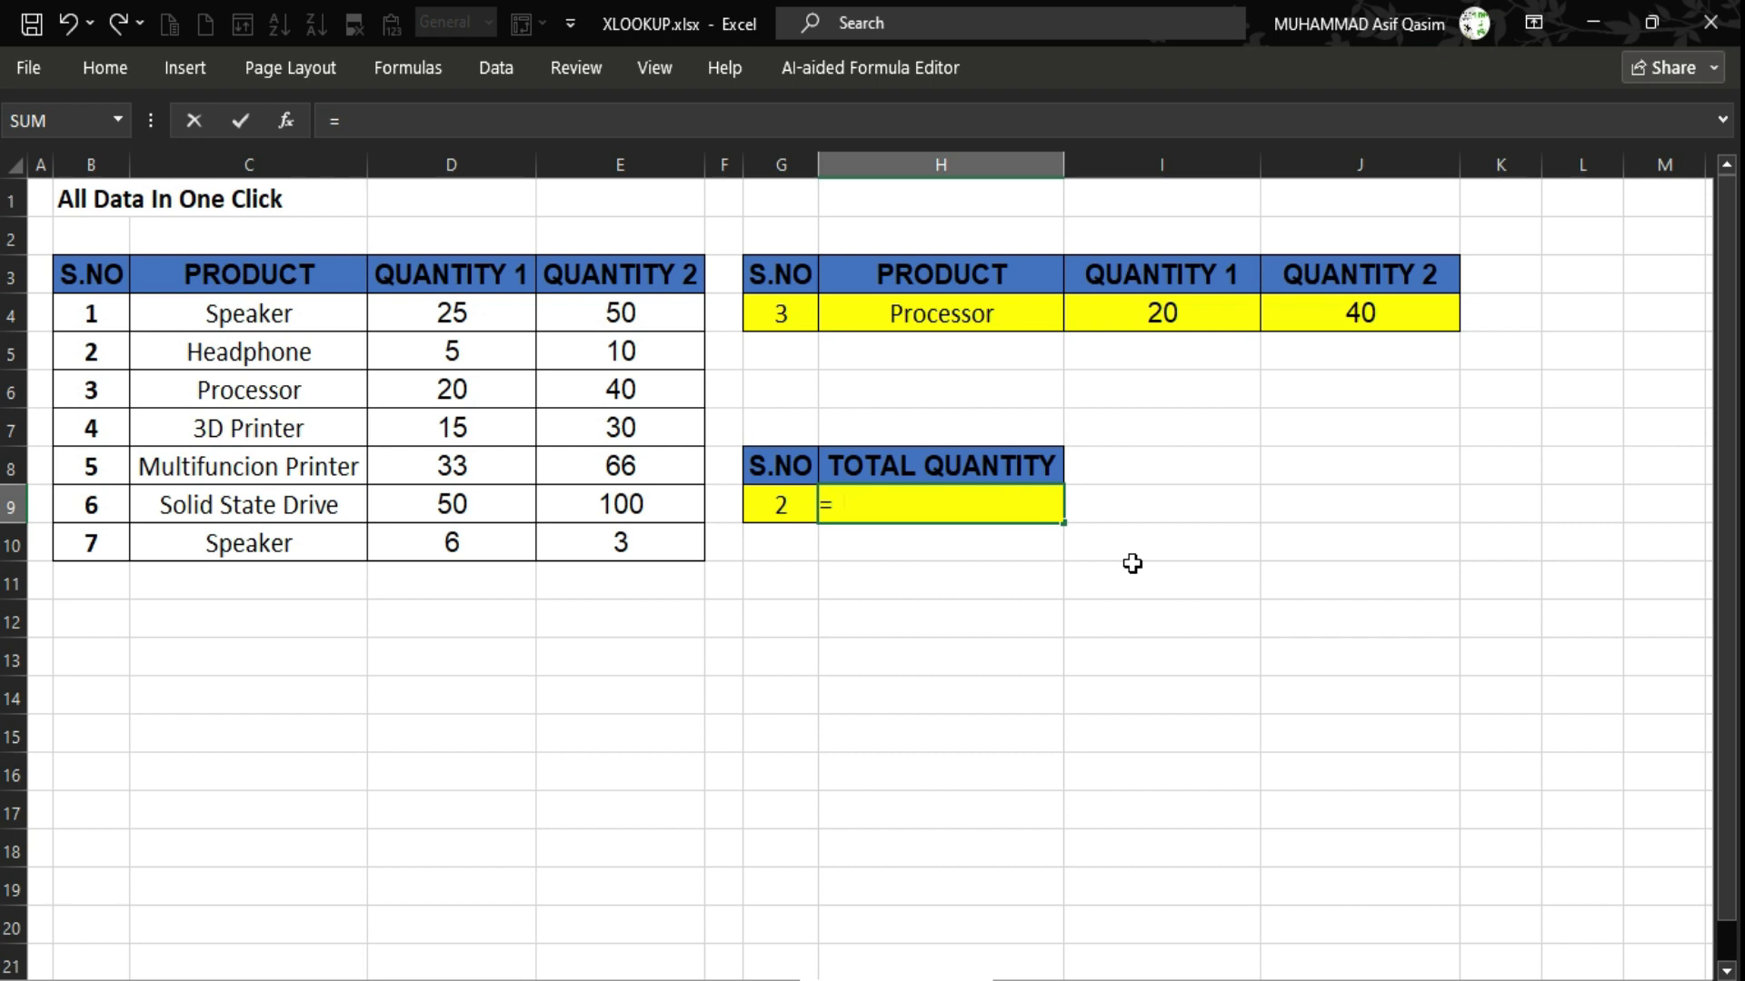
{"action": "type", "text": "xxloo"}
{"action": "key", "text": "BackSpace"}
{"action": "key", "text": "BackSpace"}
{"action": "key", "text": "BackSpace"}
{"action": "key", "text": "BackSpace"}
{"action": "type", "text": "lo"}
{"action": "key", "text": "Tab"}
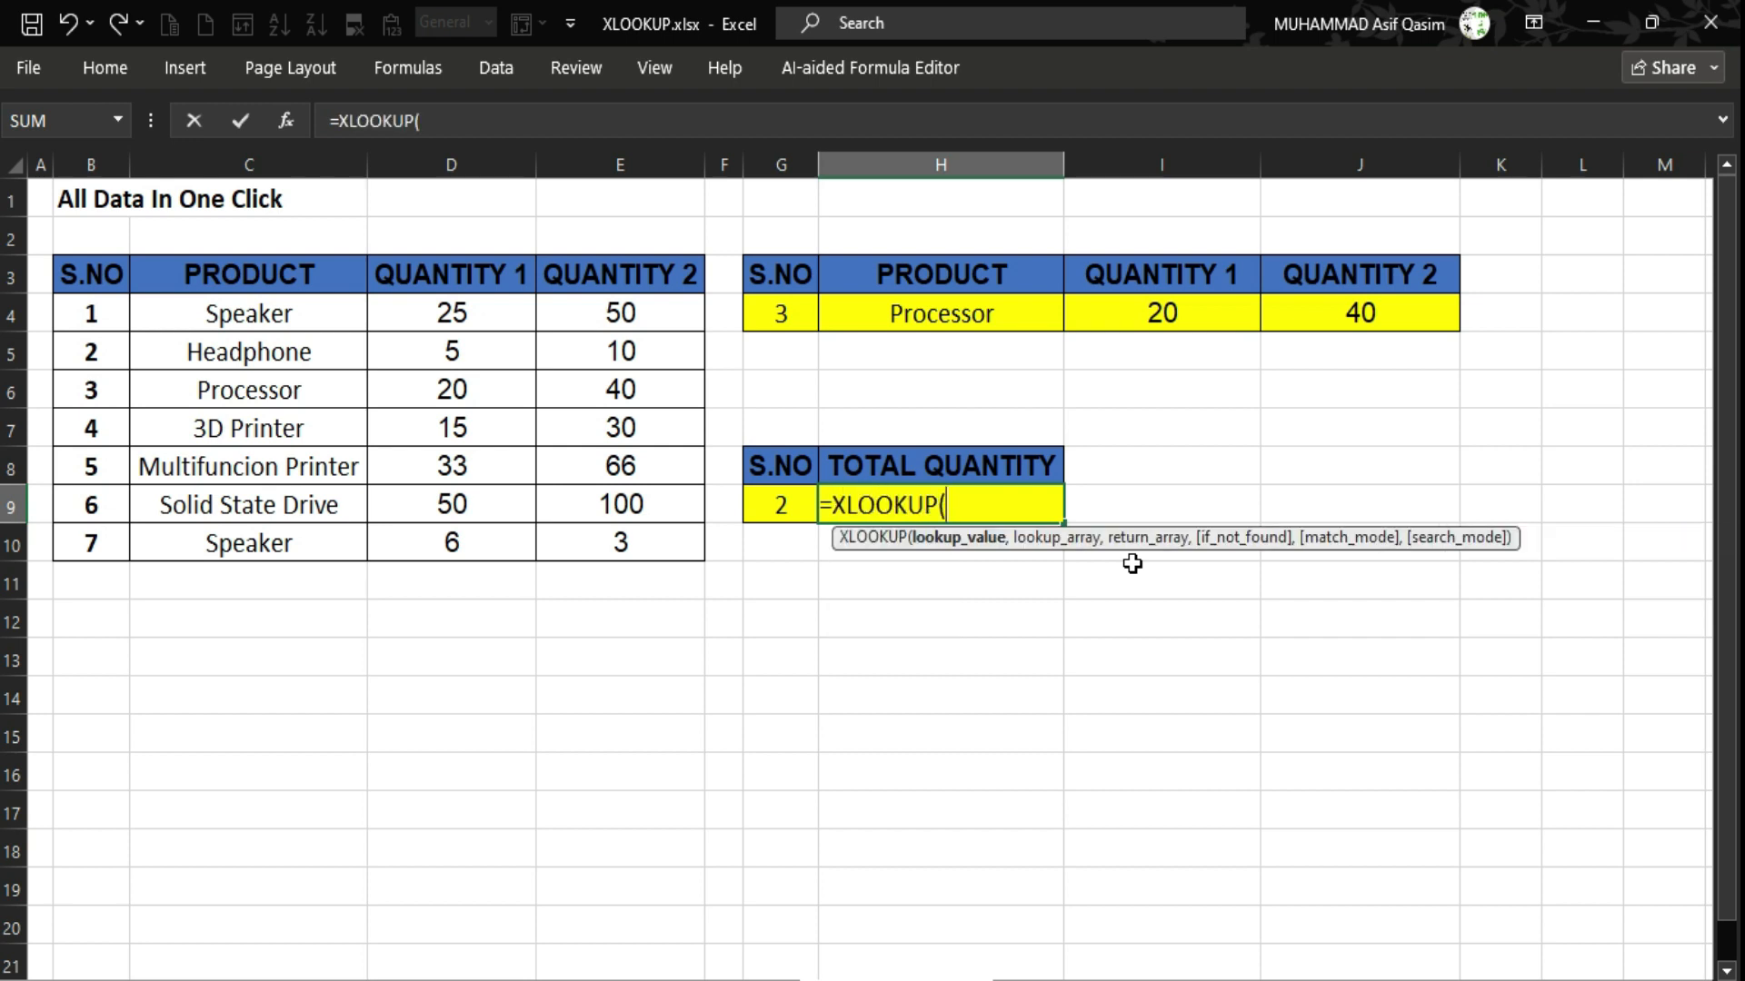
{"action": "key", "text": "Left"}
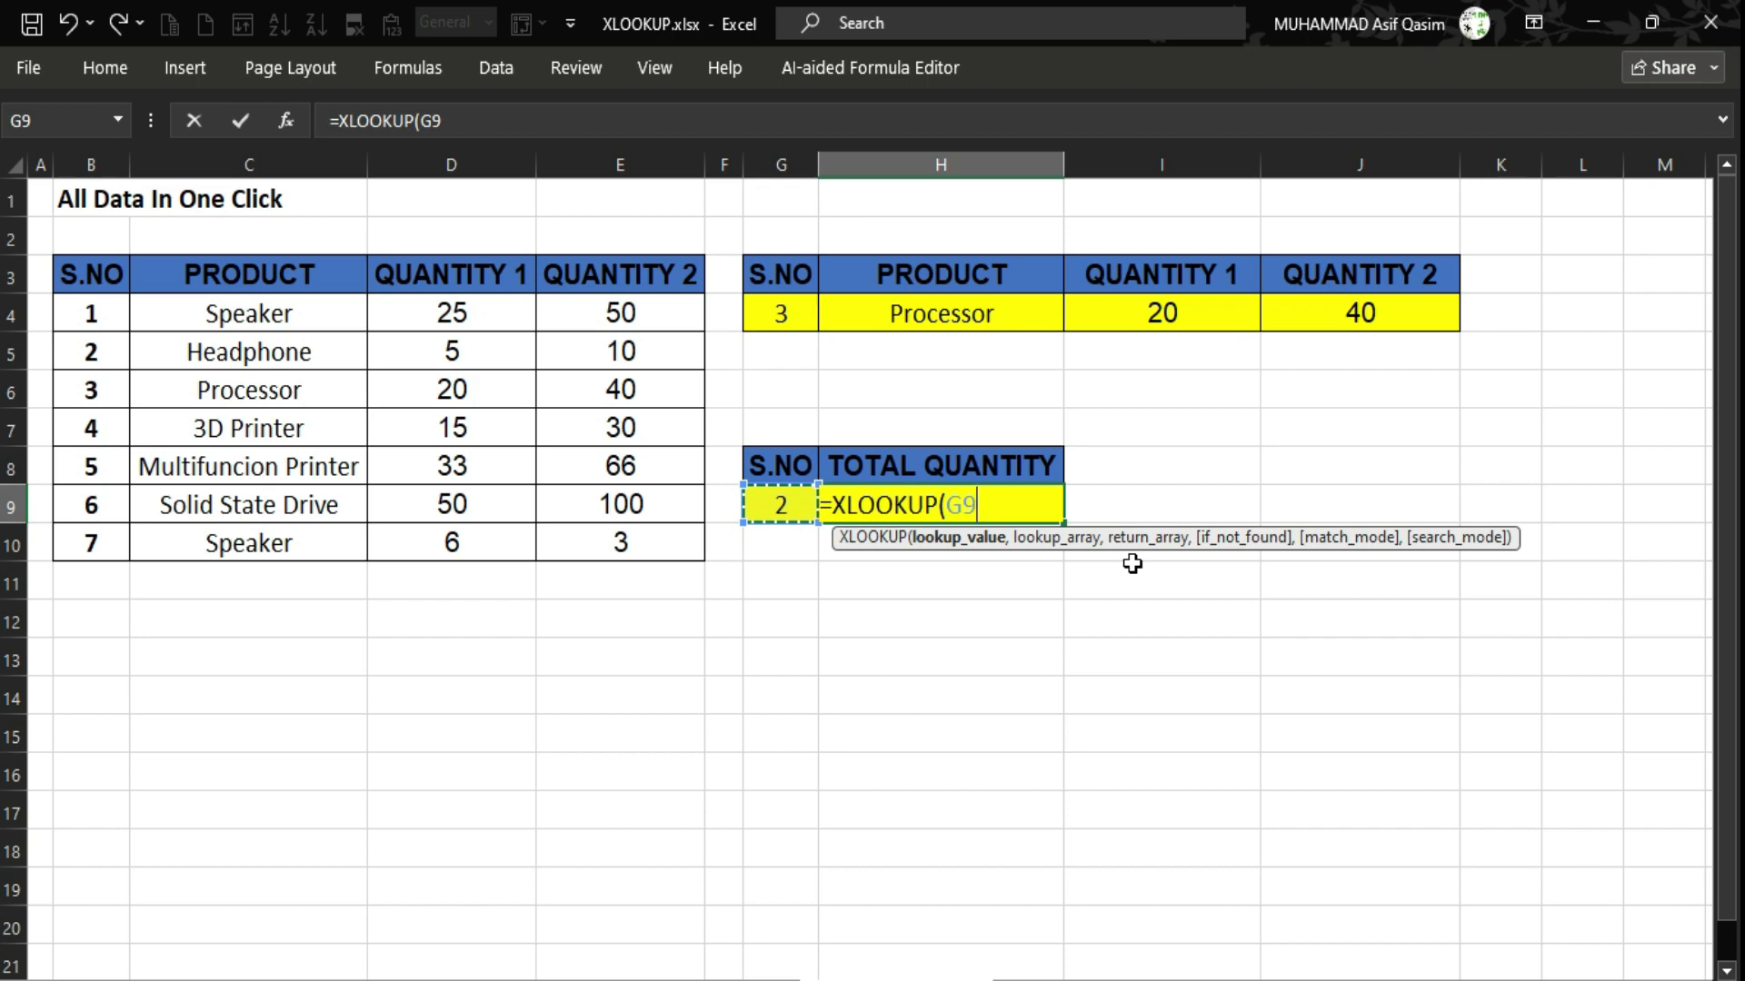
{"action": "type", "text": ","}
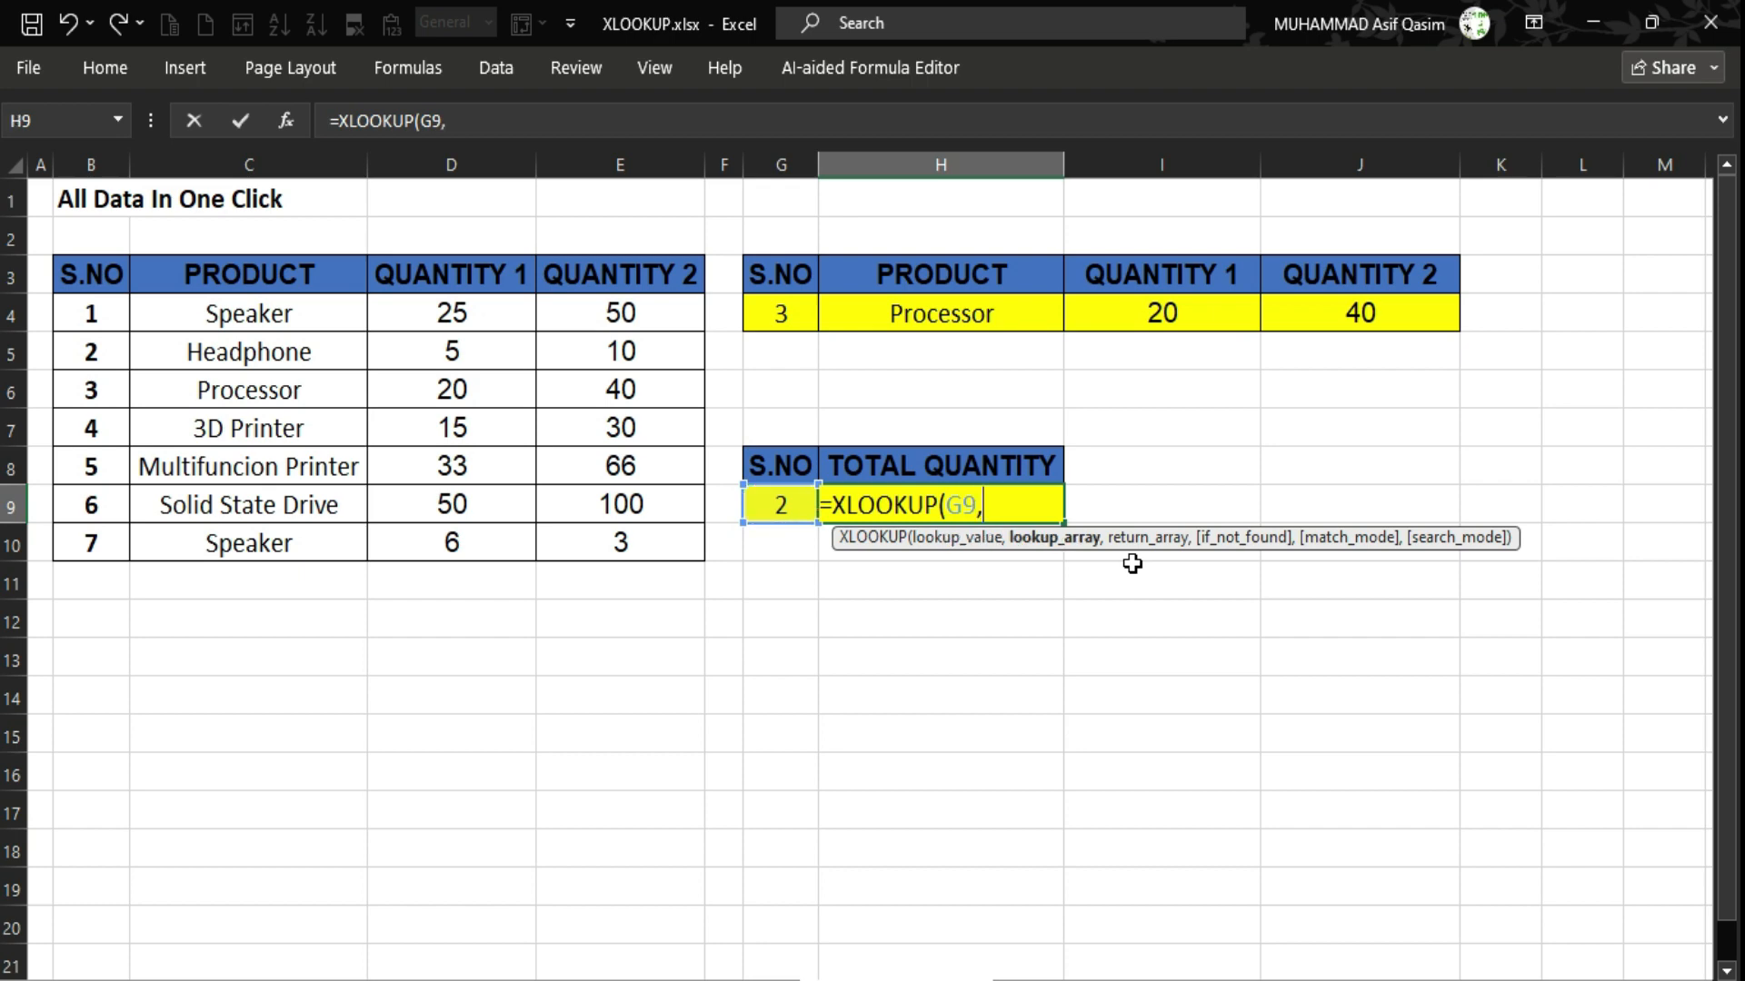
{"action": "key", "text": "Left"}
{"action": "key", "text": "Left"}
{"action": "key", "text": "Left"}
{"action": "key", "text": "Left"}
{"action": "key", "text": "Up"}
{"action": "key", "text": "Up"}
{"action": "key", "text": "Up"}
{"action": "key", "text": "Up"}
{"action": "key", "text": "Left"}
{"action": "key", "text": "Up"}
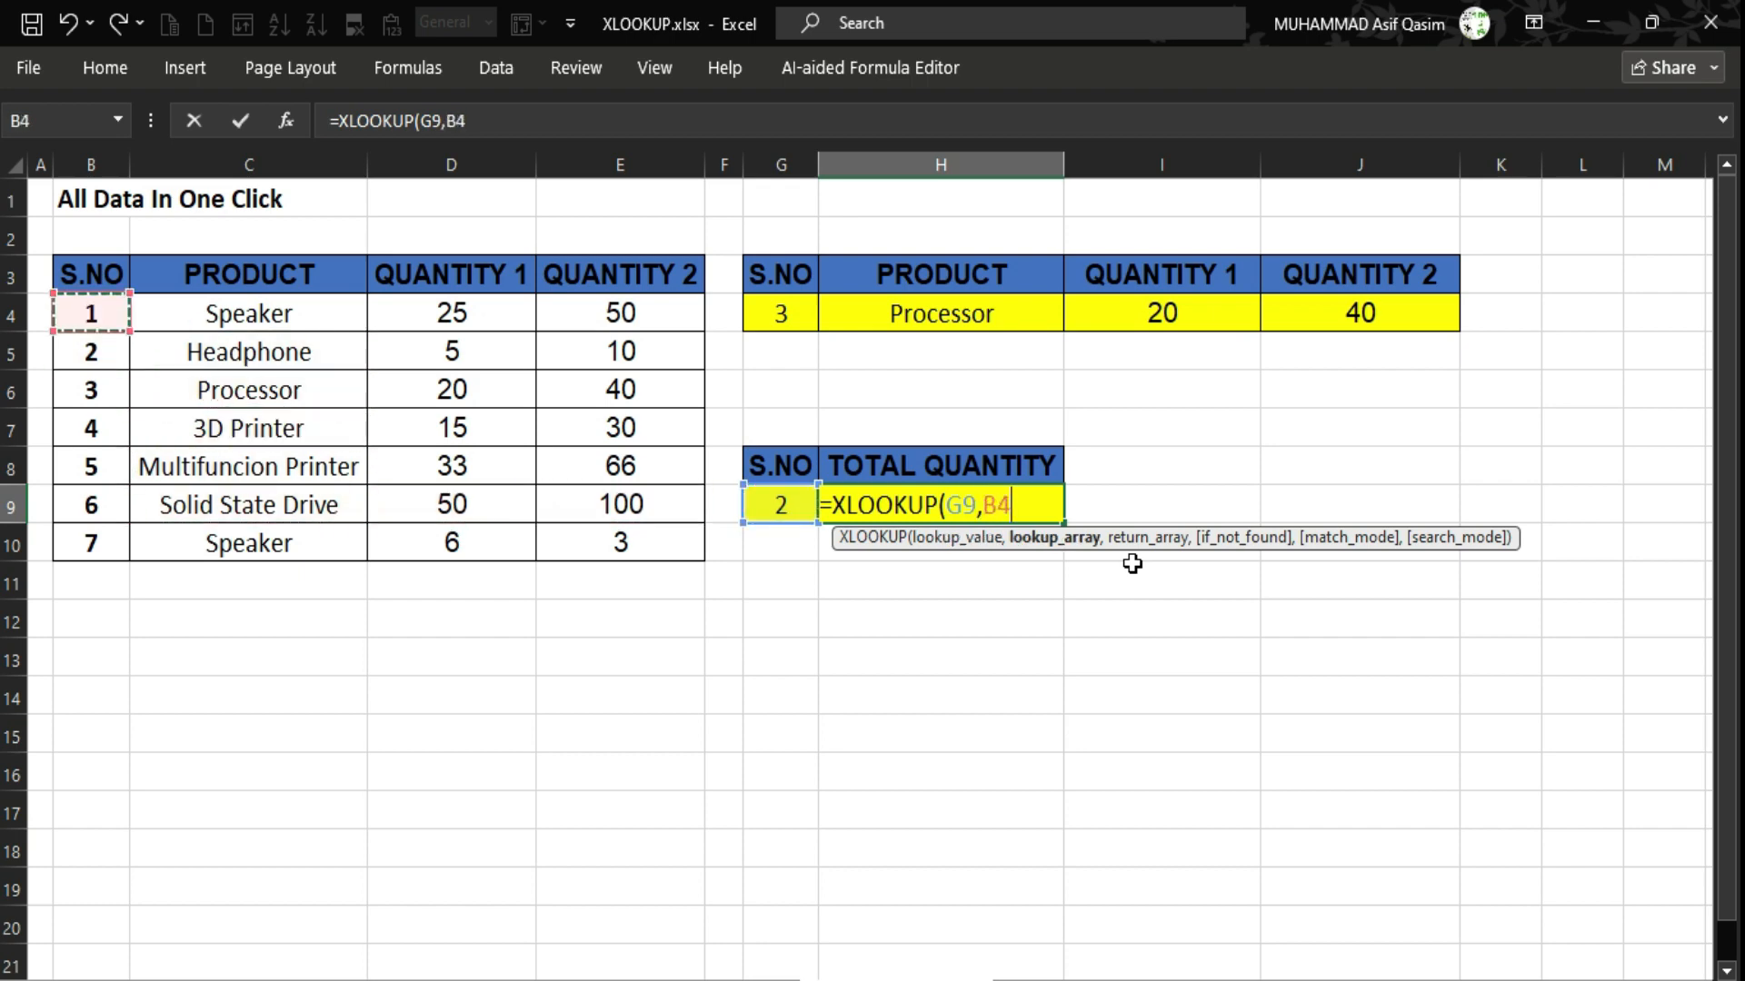
{"action": "key", "text": "Up"}
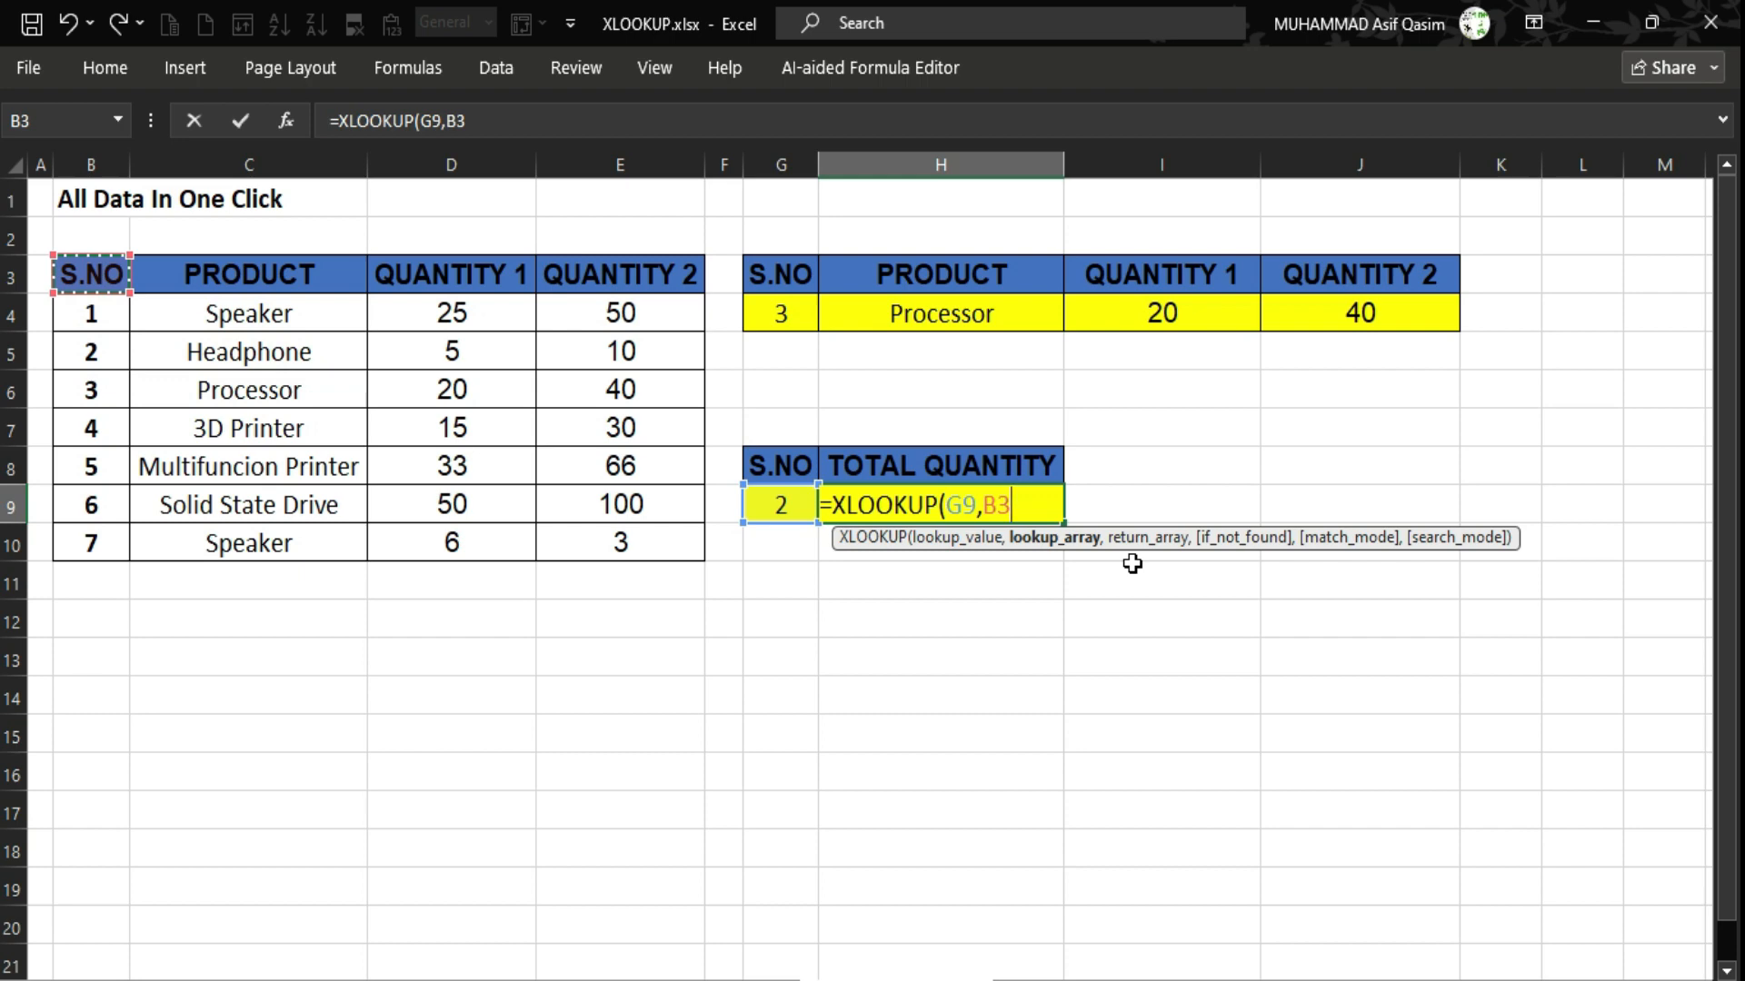
{"action": "key", "text": "ctrl+shift+Down"}
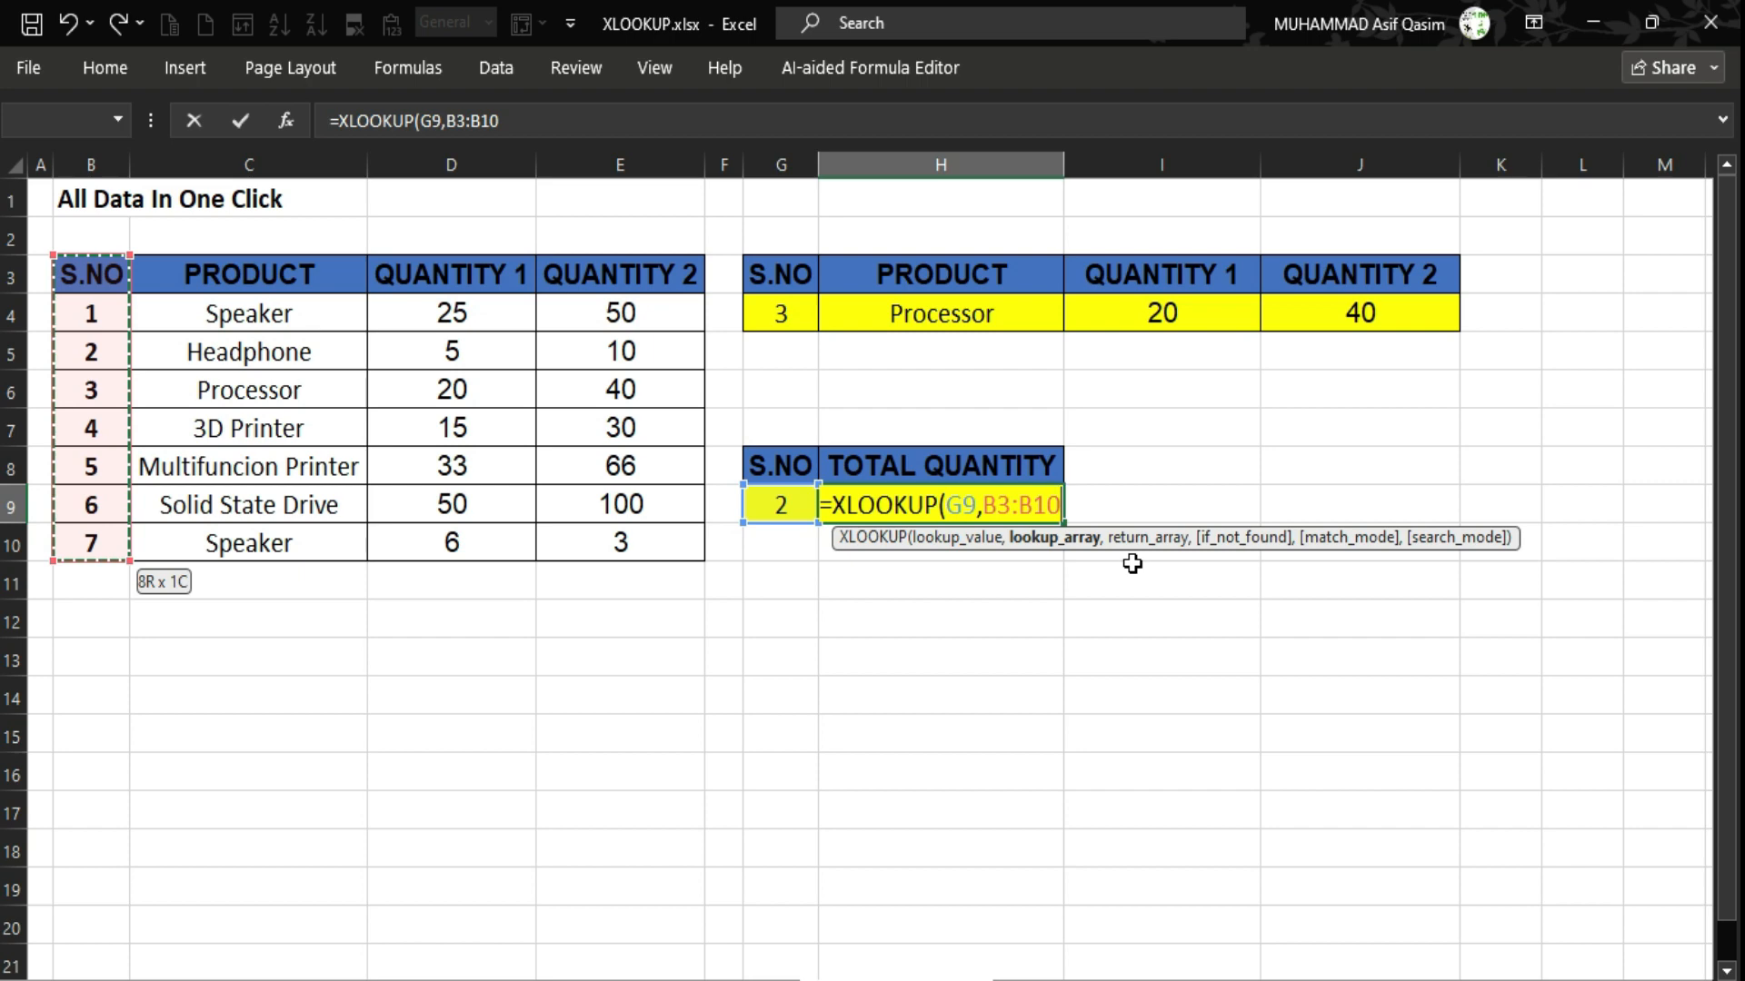
Add the QUANTITY 1 range D3:D10 as the return array.
{"action": "type", "text": ","}
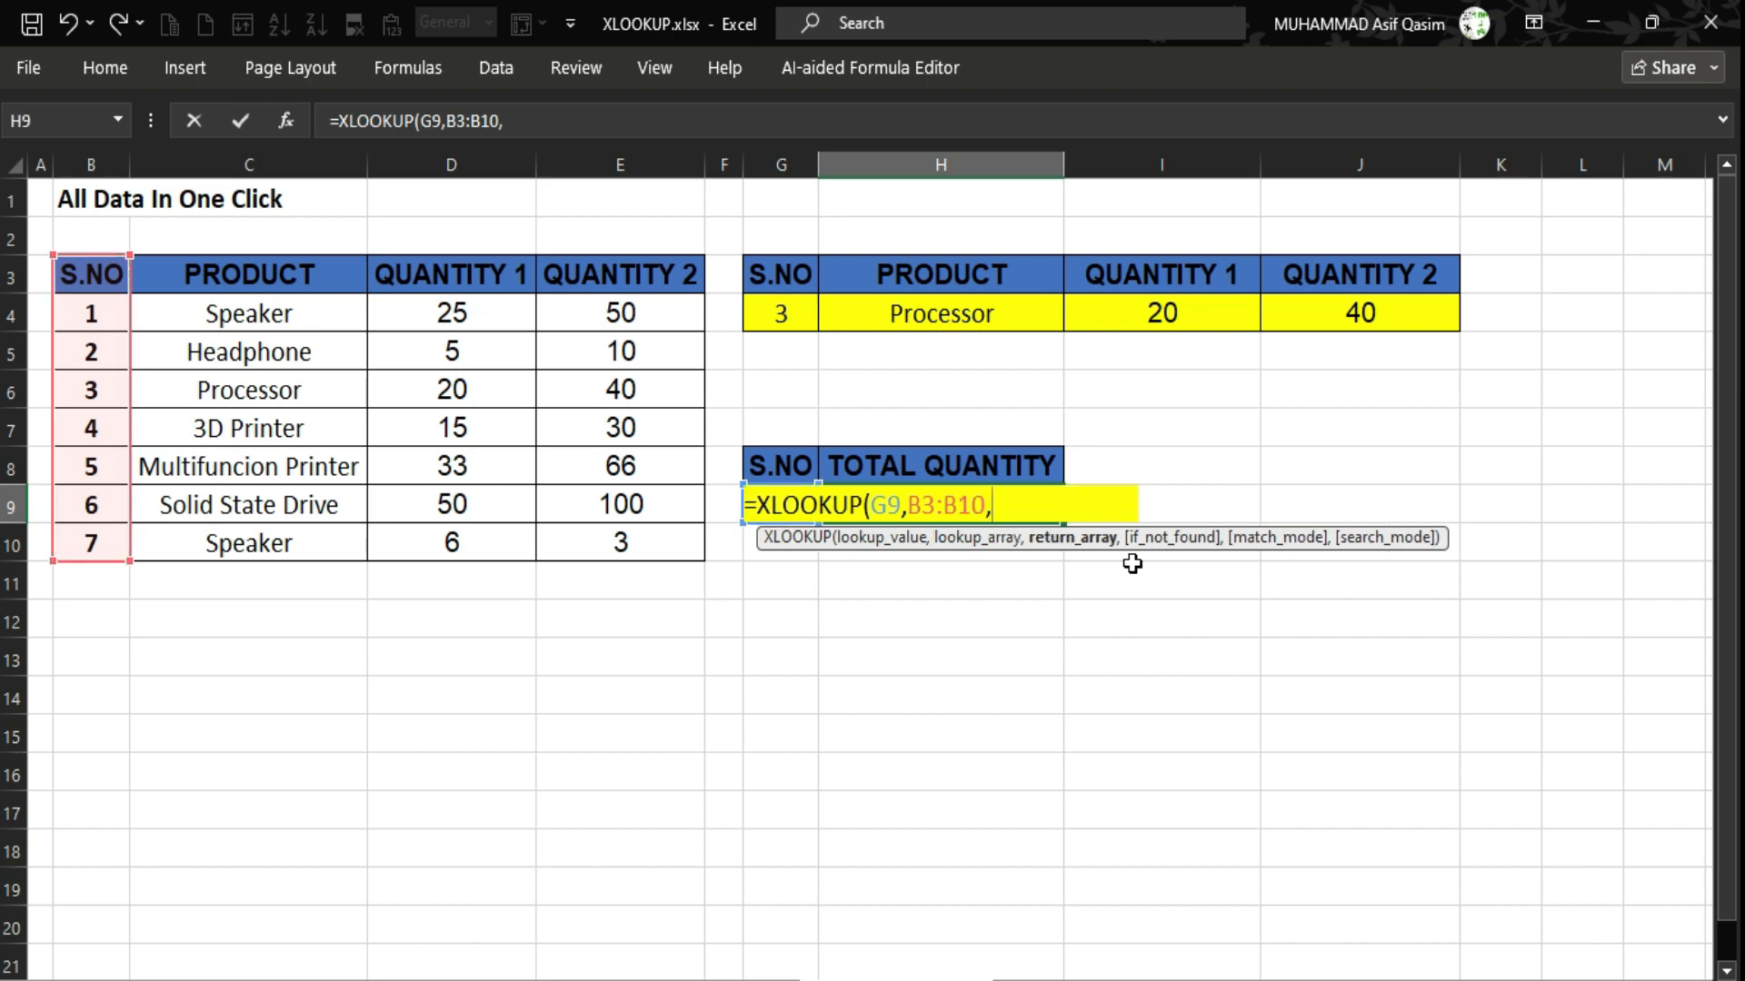
{"action": "key", "text": "Right"}
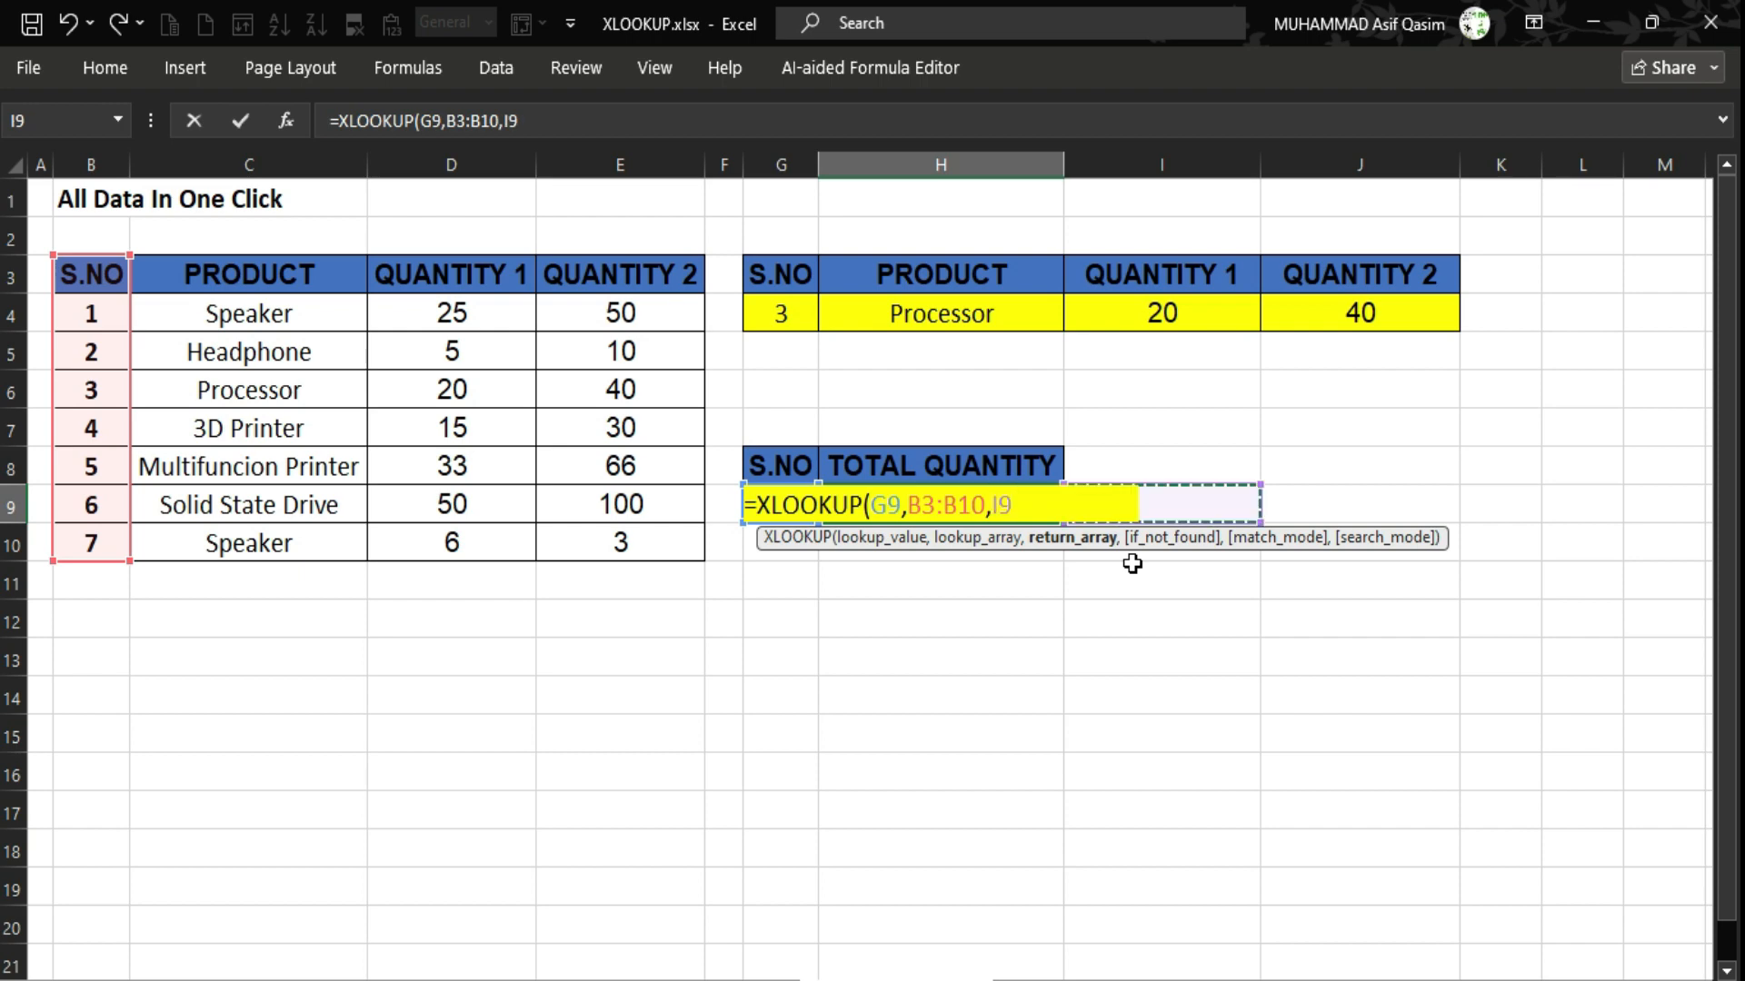
{"action": "key", "text": "Right"}
{"action": "key", "text": "Right"}
{"action": "key", "text": "Left"}
{"action": "key", "text": "Left"}
{"action": "key", "text": "Left"}
{"action": "key", "text": "Left"}
{"action": "key", "text": "Left"}
{"action": "key", "text": "Left"}
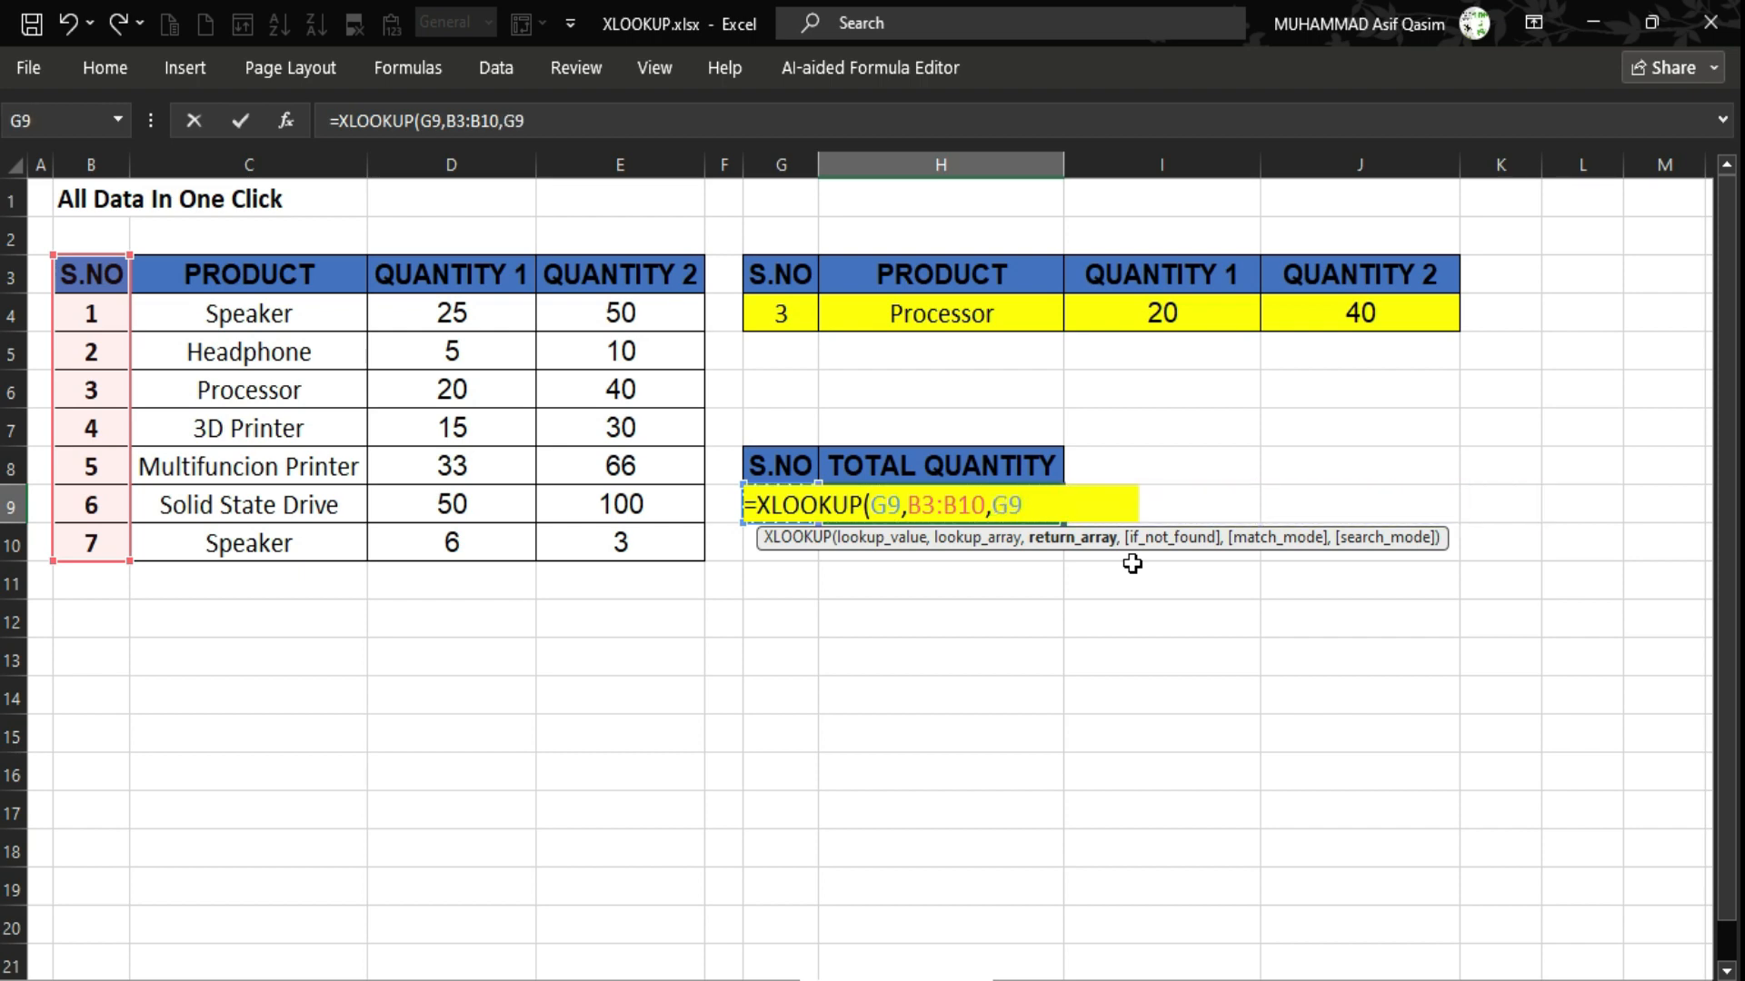
{"action": "key", "text": "Left"}
{"action": "key", "text": "Up"}
{"action": "key", "text": "Up"}
{"action": "key", "text": "Up"}
{"action": "key", "text": "Up"}
{"action": "key", "text": "Up"}
{"action": "key", "text": "Up"}
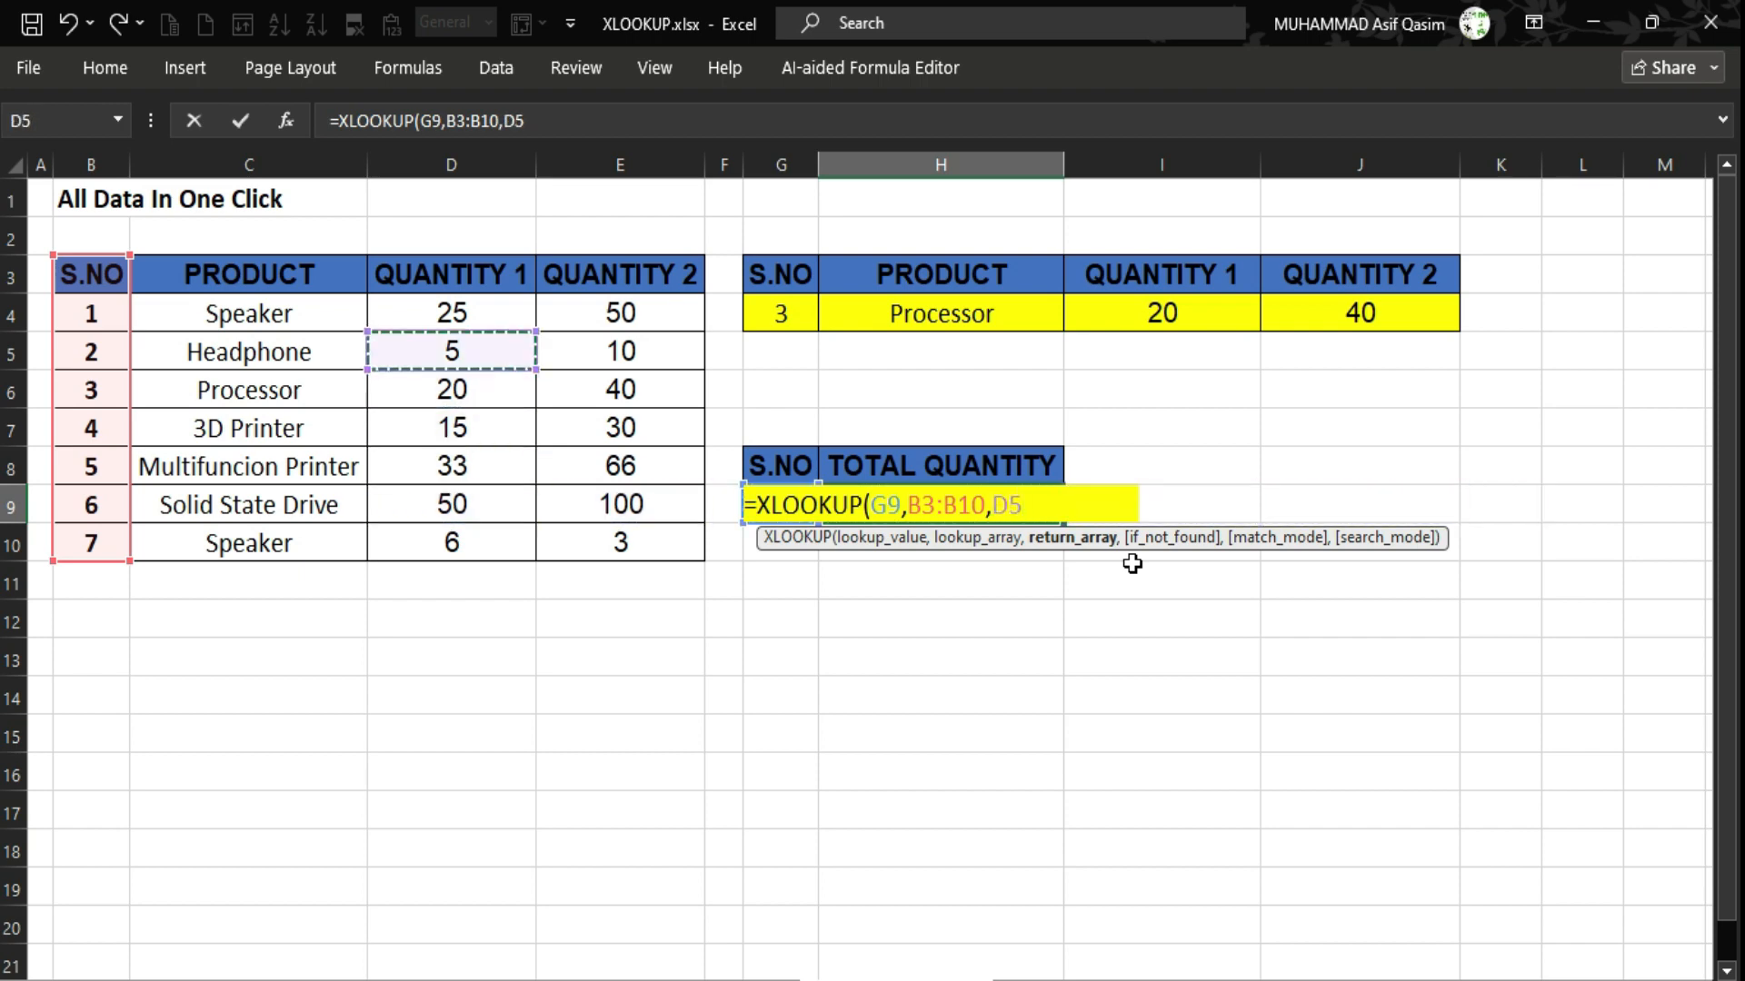
{"action": "key", "text": "ctrl+shift+Down"}
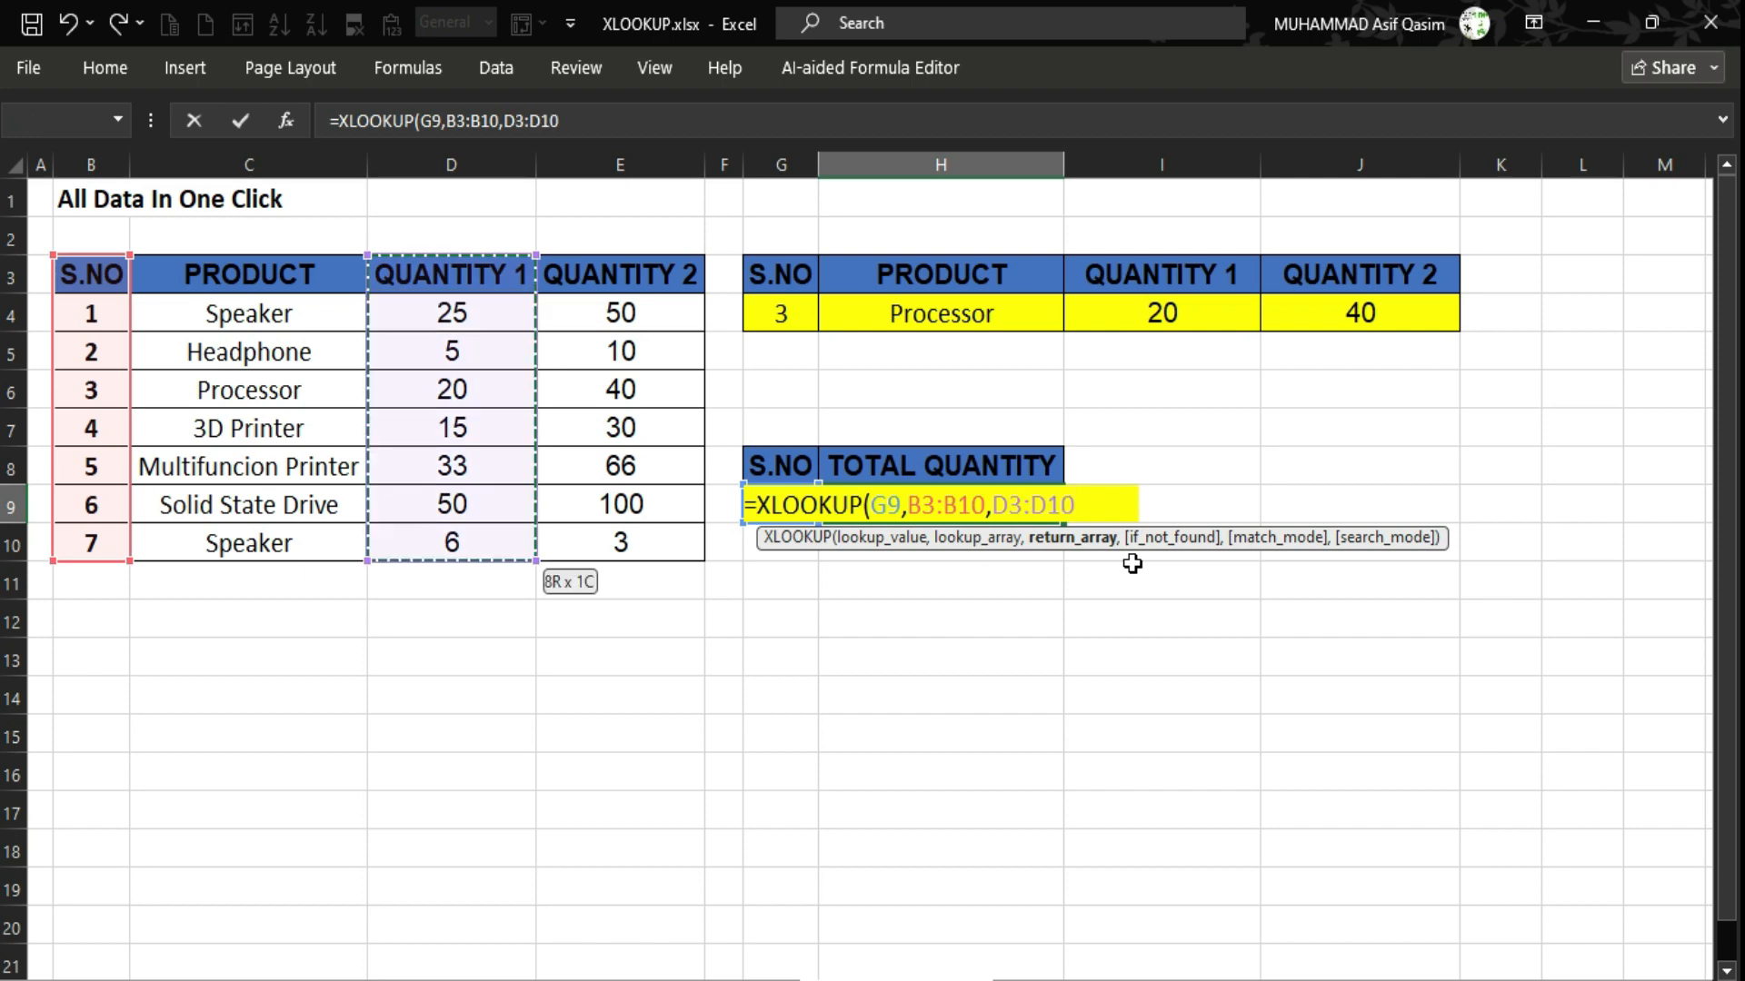
Add E3:E10 to the return array and enter the formula, totalling 15 for serial 2.
{"action": "type", "text": "+"}
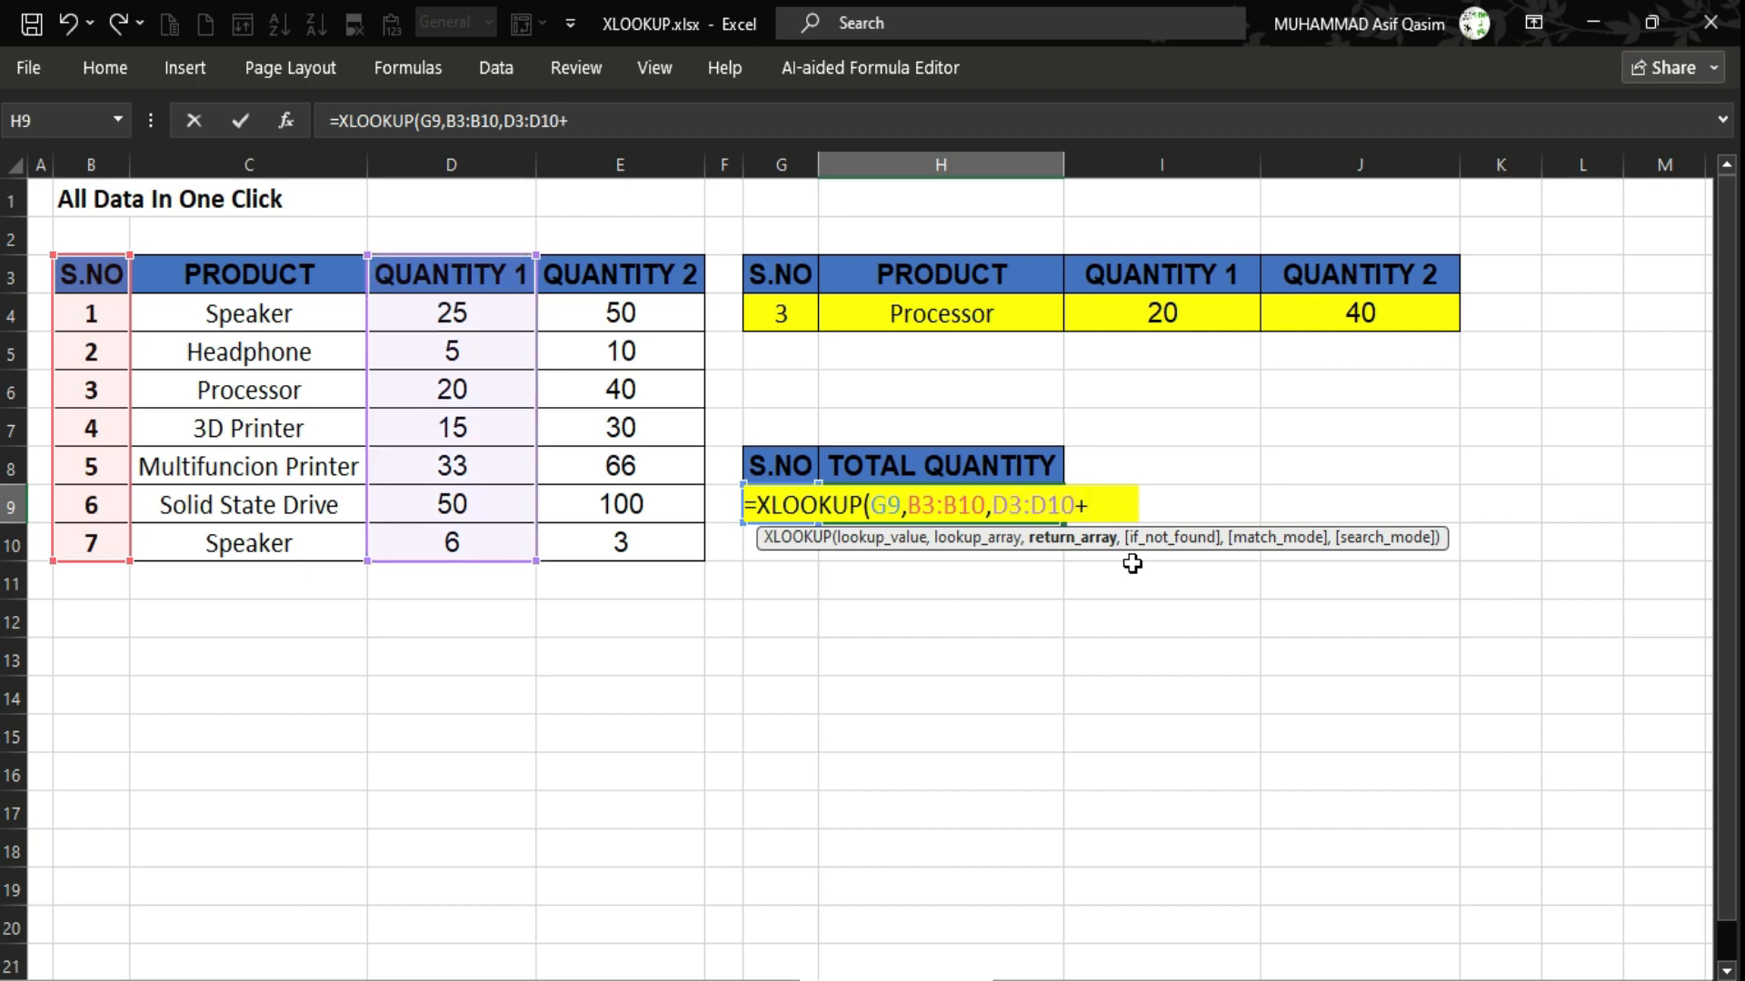
{"action": "key", "text": "Right"}
{"action": "key", "text": "Left"}
{"action": "key", "text": "Left"}
{"action": "key", "text": "Left"}
{"action": "key", "text": "Up"}
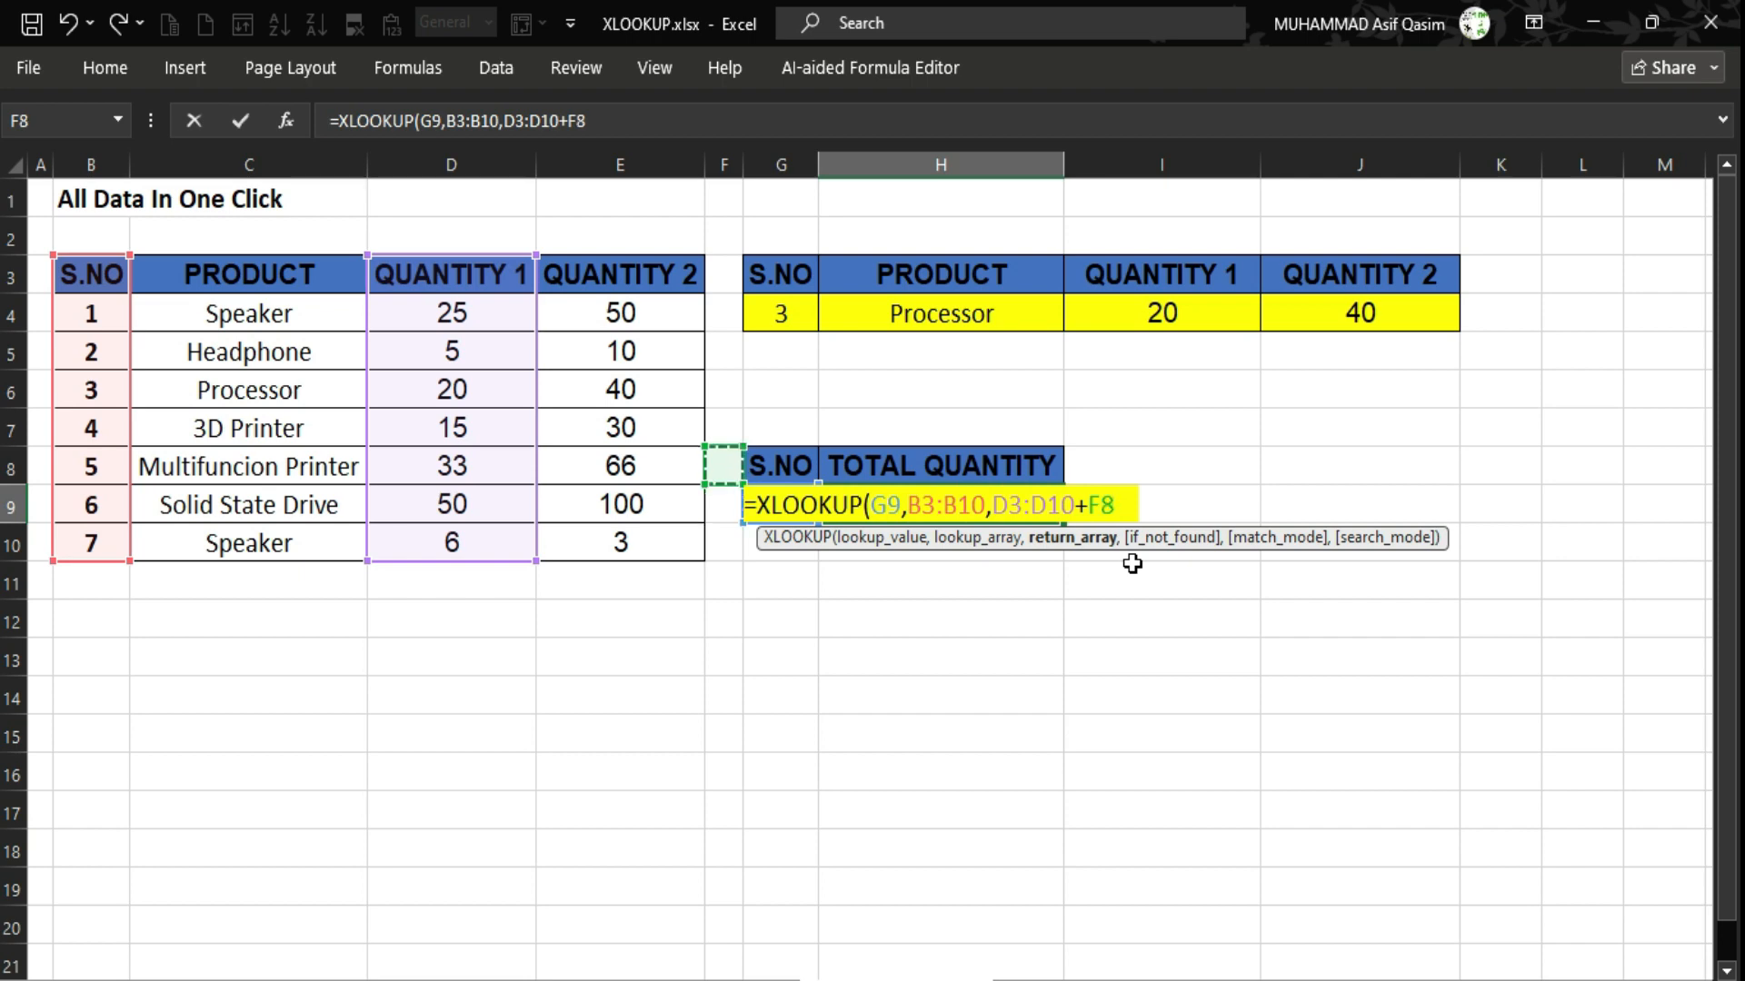
{"action": "key", "text": "Up"}
{"action": "key", "text": "Up"}
{"action": "key", "text": "Up"}
{"action": "key", "text": "Left"}
{"action": "key", "text": "Up"}
{"action": "key", "text": "Up"}
{"action": "key", "text": "ctrl+shift+Down"}
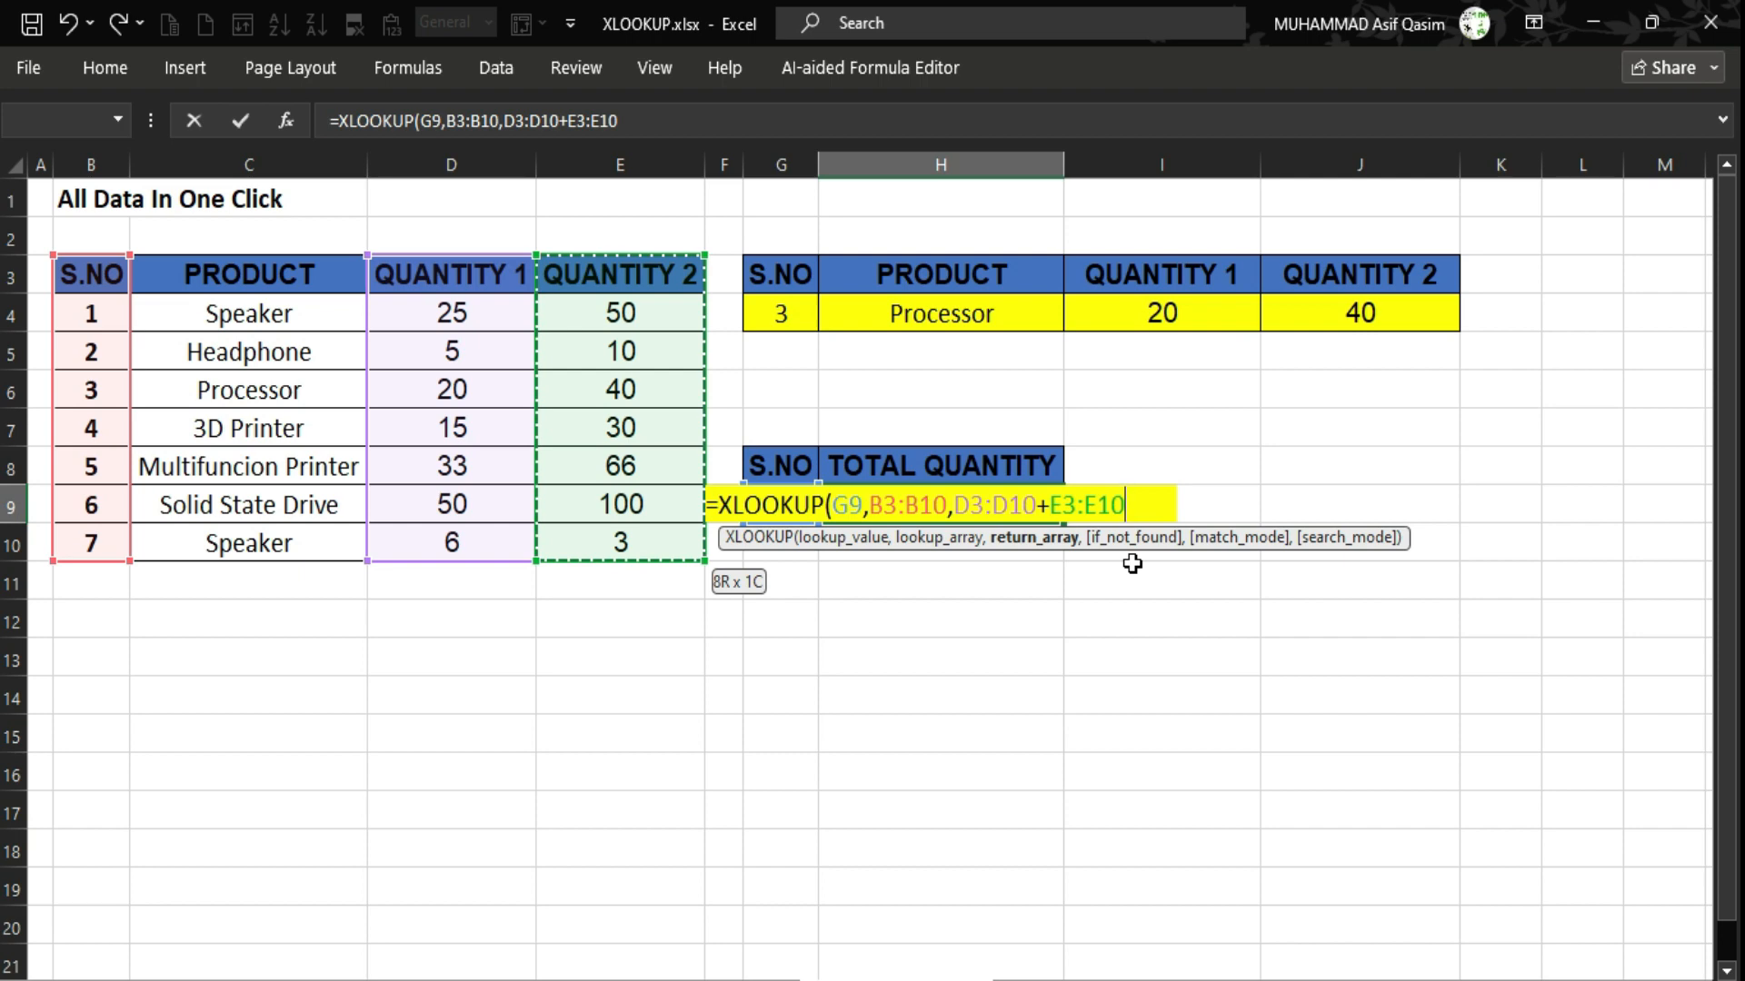
{"action": "type", "text": ")"}
{"action": "key", "text": "Return"}
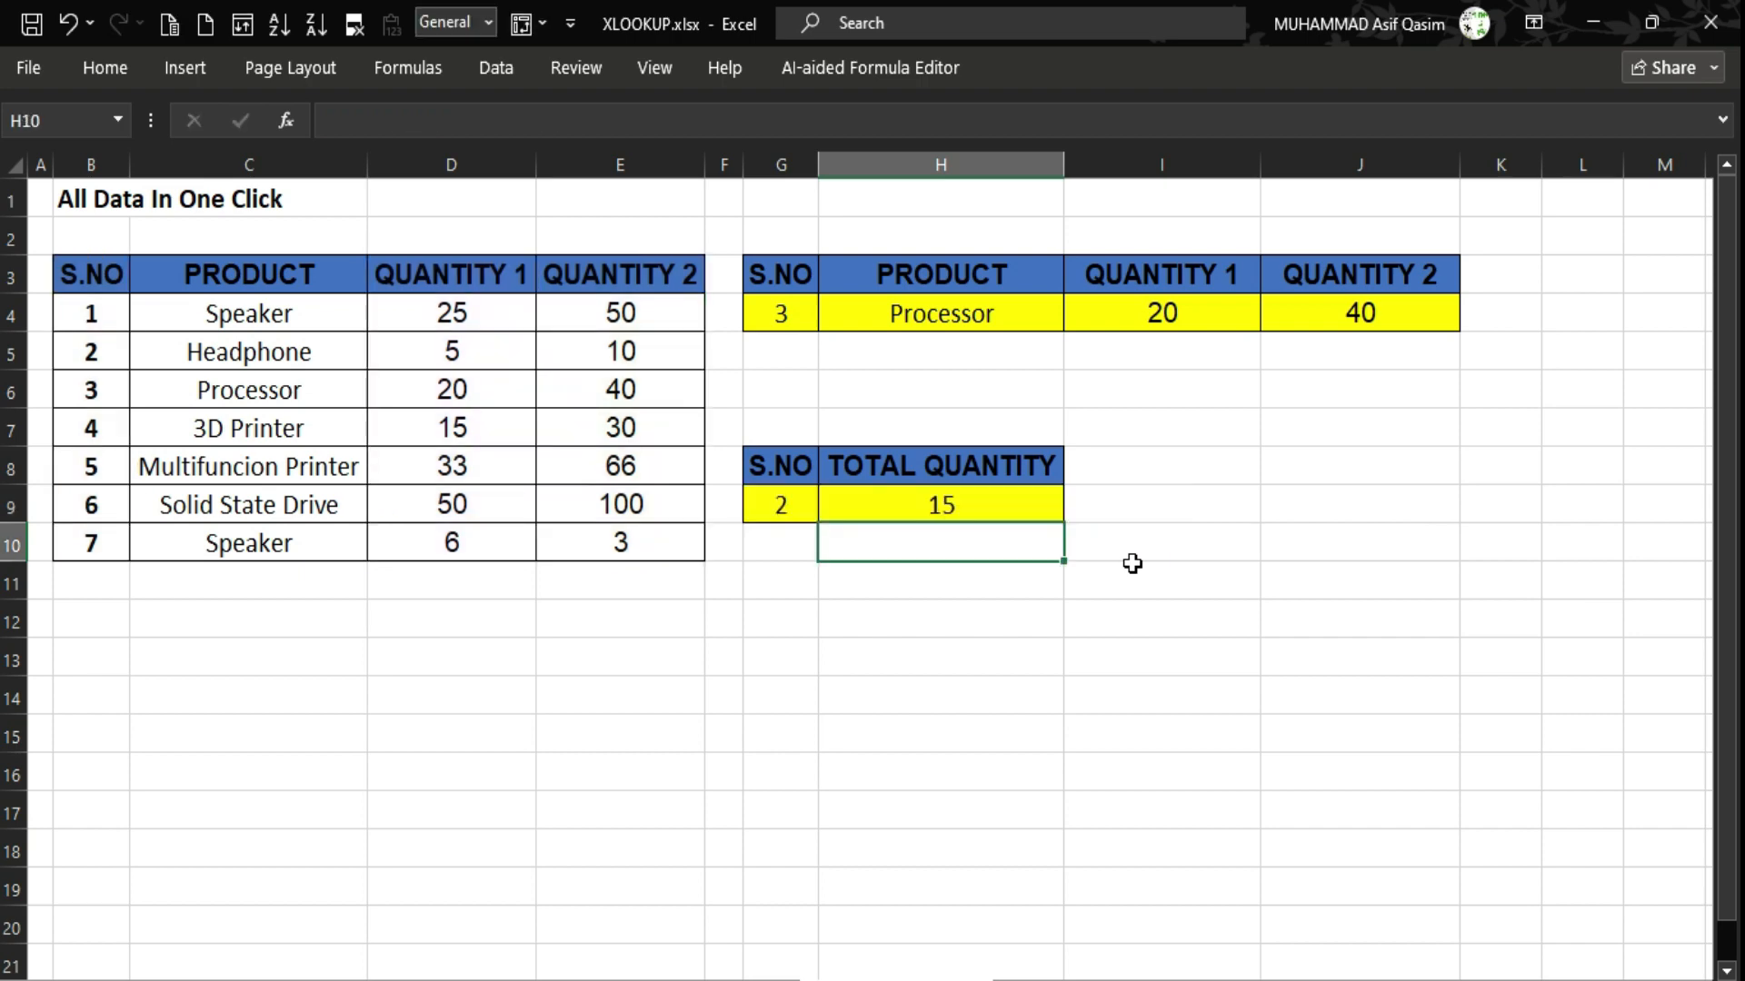
Review the H9 formula and the Headphone, Solid State Drive and 3D Printer quantities in the table.
{"action": "key", "text": "Up"}
{"action": "key", "text": "Left"}
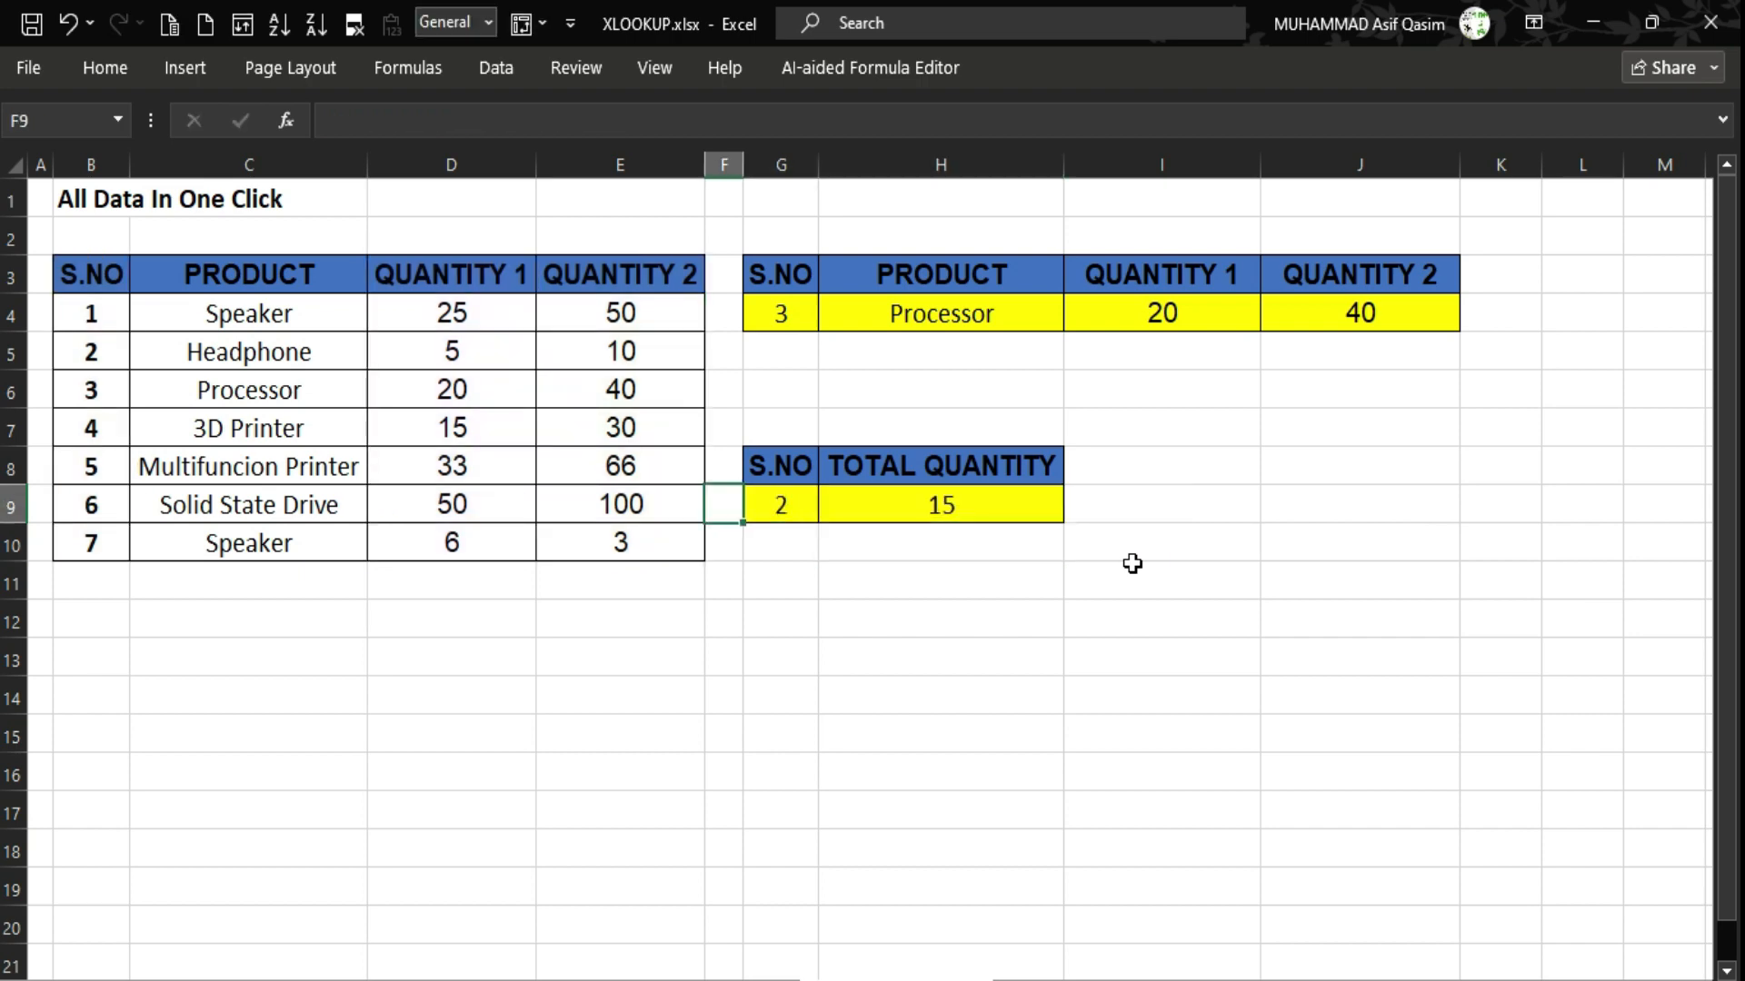
{"action": "key", "text": "Left"}
{"action": "key", "text": "Up"}
{"action": "key", "text": "Up"}
{"action": "key", "text": "Up"}
{"action": "key", "text": "Left"}
{"action": "key", "text": "Left"}
{"action": "key", "text": "Up"}
{"action": "key", "text": "Left"}
{"action": "key", "text": "Left"}
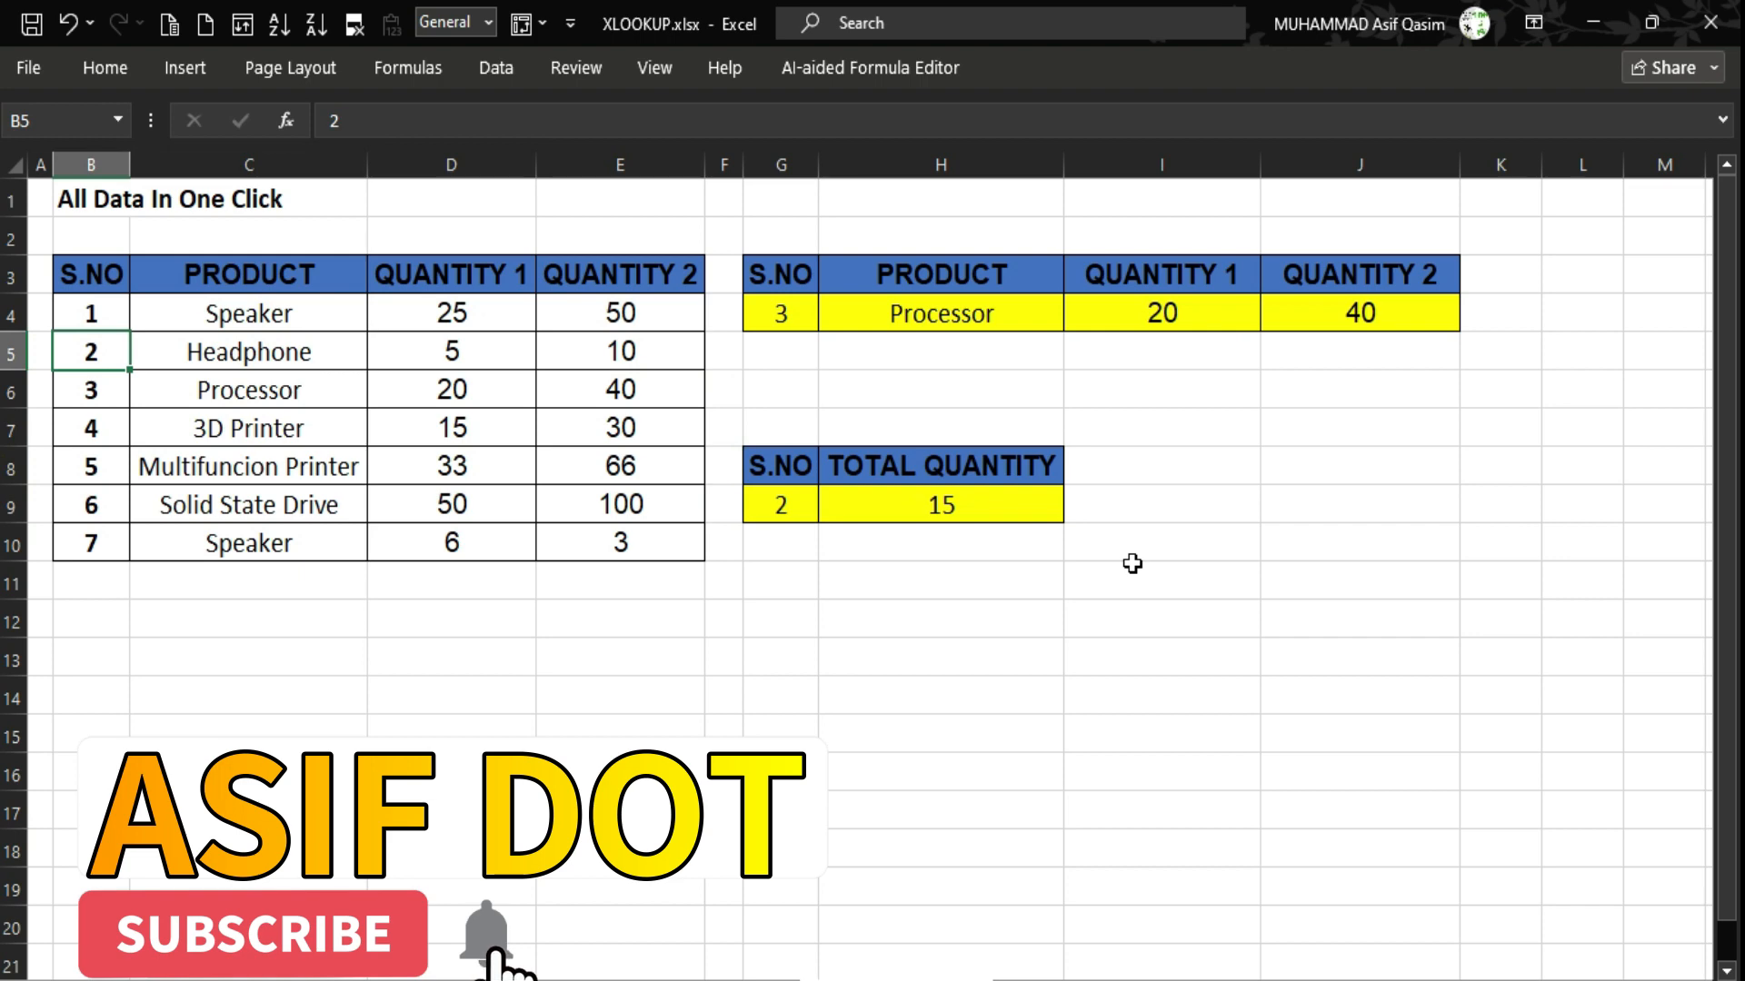
{"action": "key", "text": "Right"}
{"action": "key", "text": "Right"}
{"action": "key", "text": "Left"}
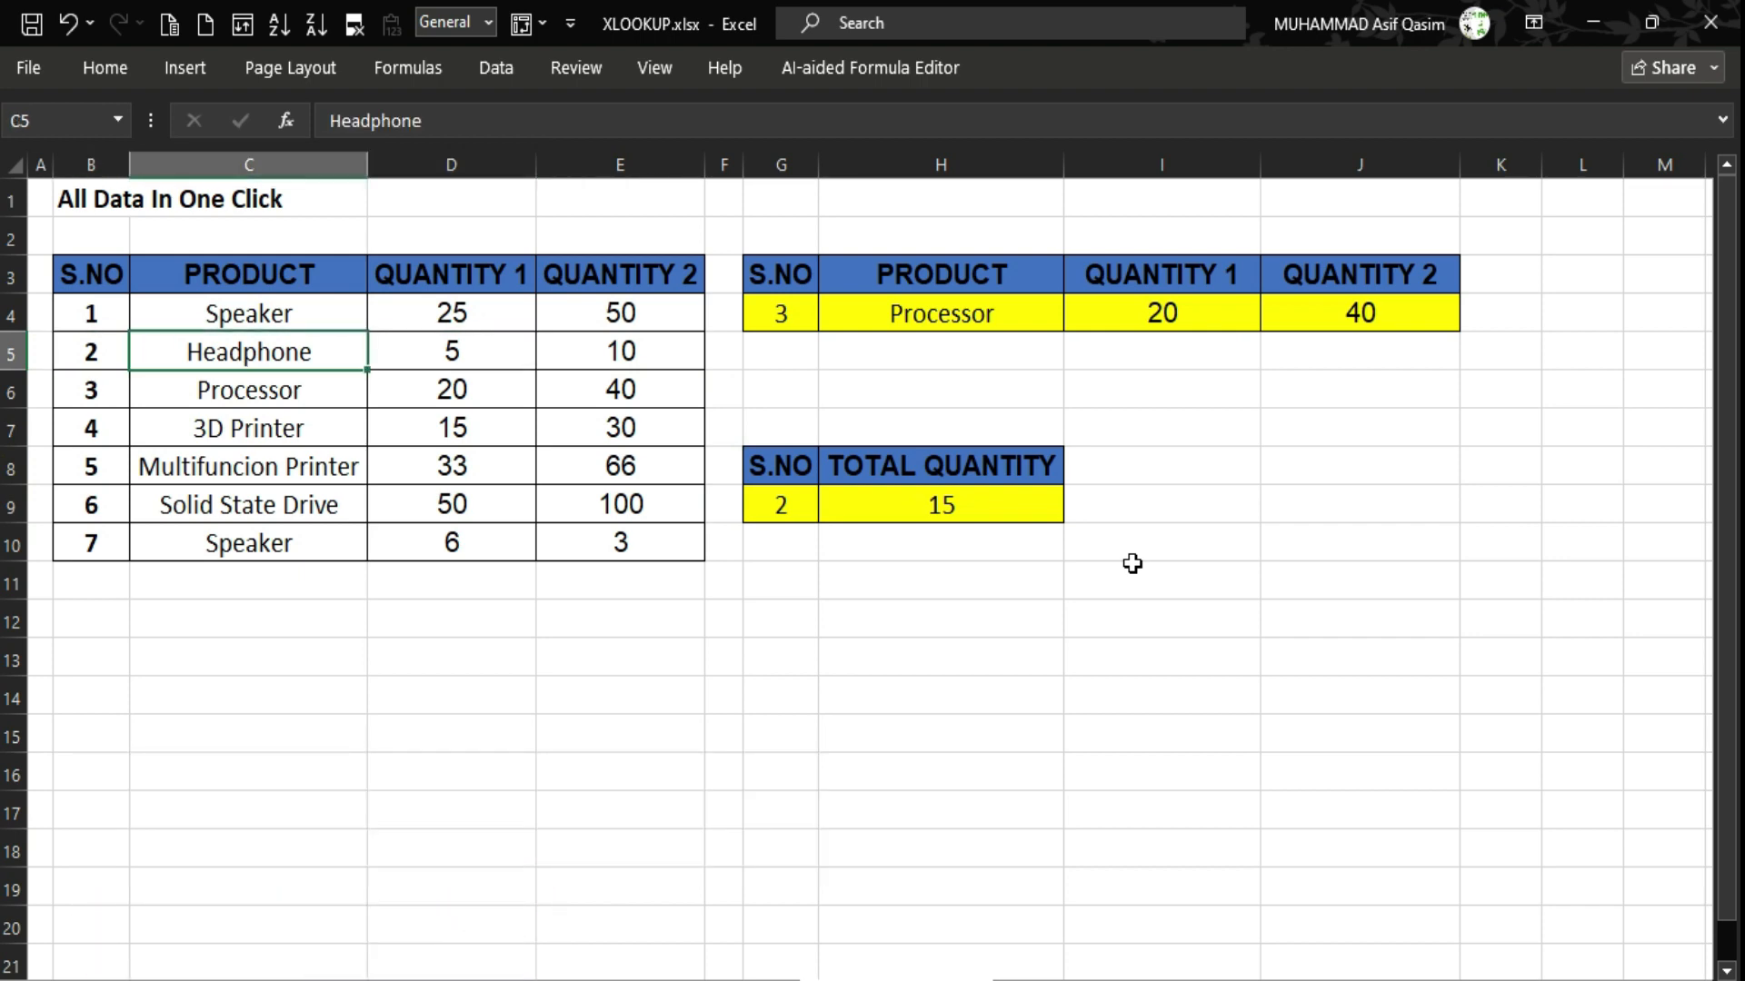
{"action": "key", "text": "Right"}
{"action": "key", "text": "Right"}
{"action": "key", "text": "Left"}
{"action": "key", "text": "Right"}
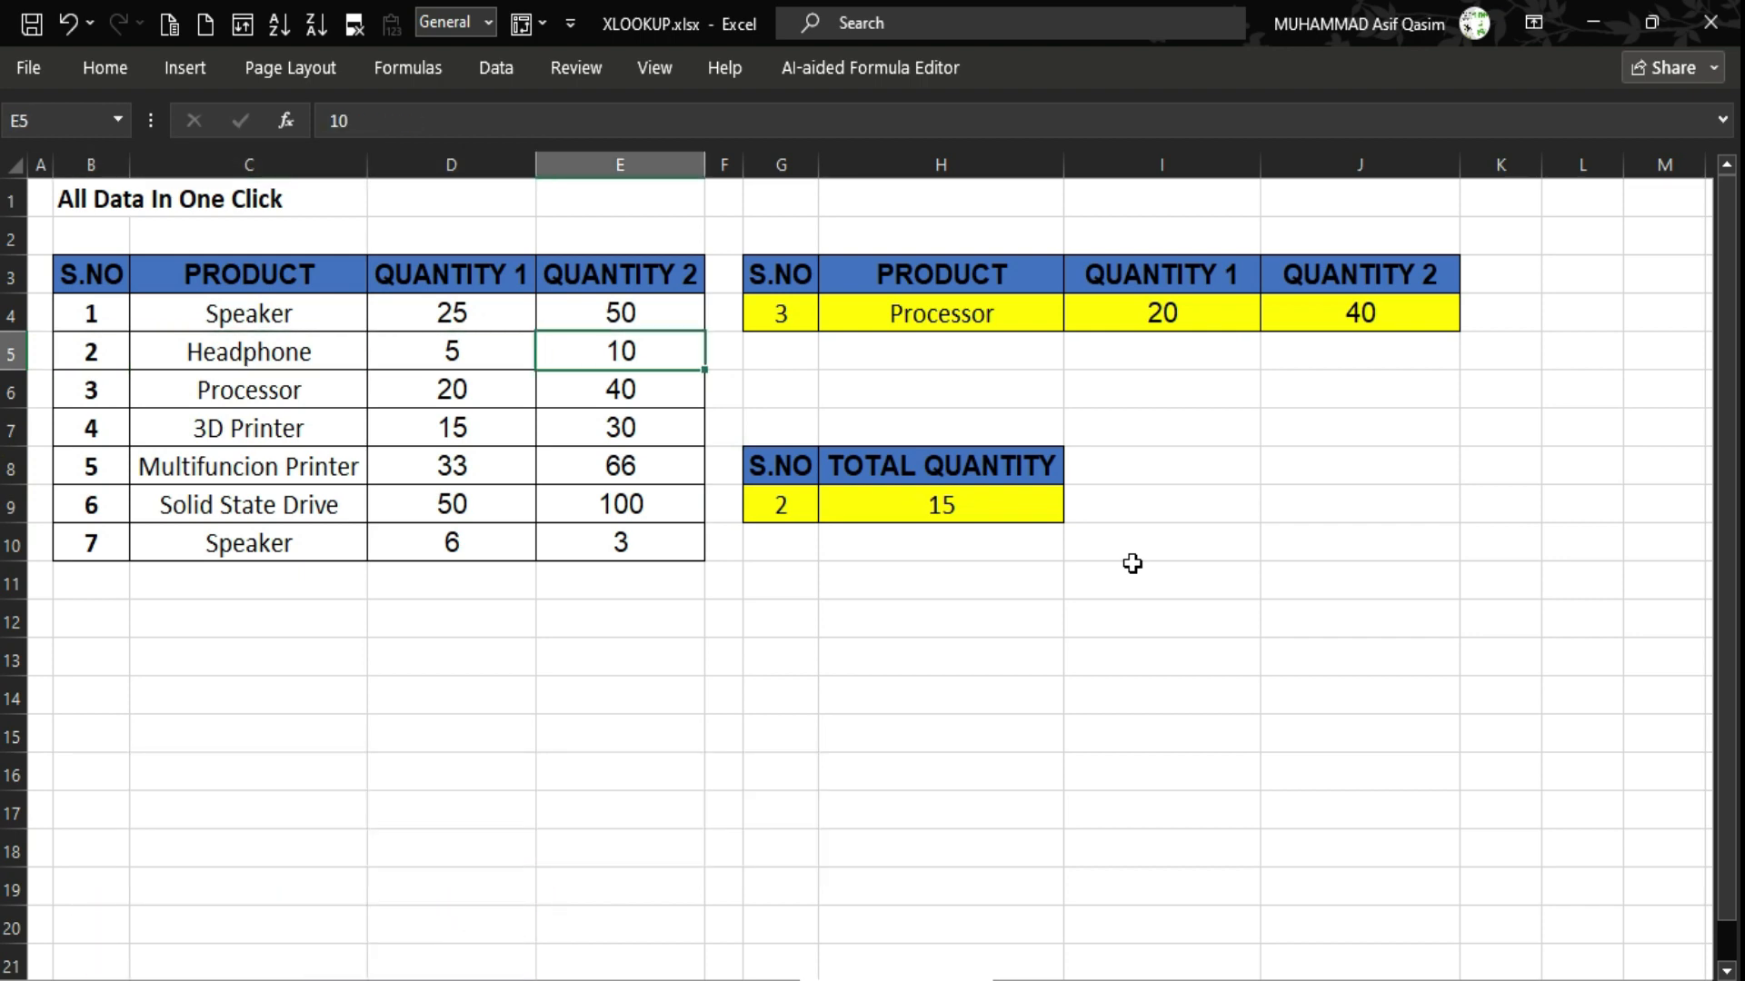
{"action": "key", "text": "Left"}
{"action": "key", "text": "shift+Right"}
{"action": "key", "text": "Down"}
{"action": "key", "text": "Down"}
{"action": "key", "text": "Down"}
{"action": "key", "text": "Down"}
{"action": "key", "text": "Right"}
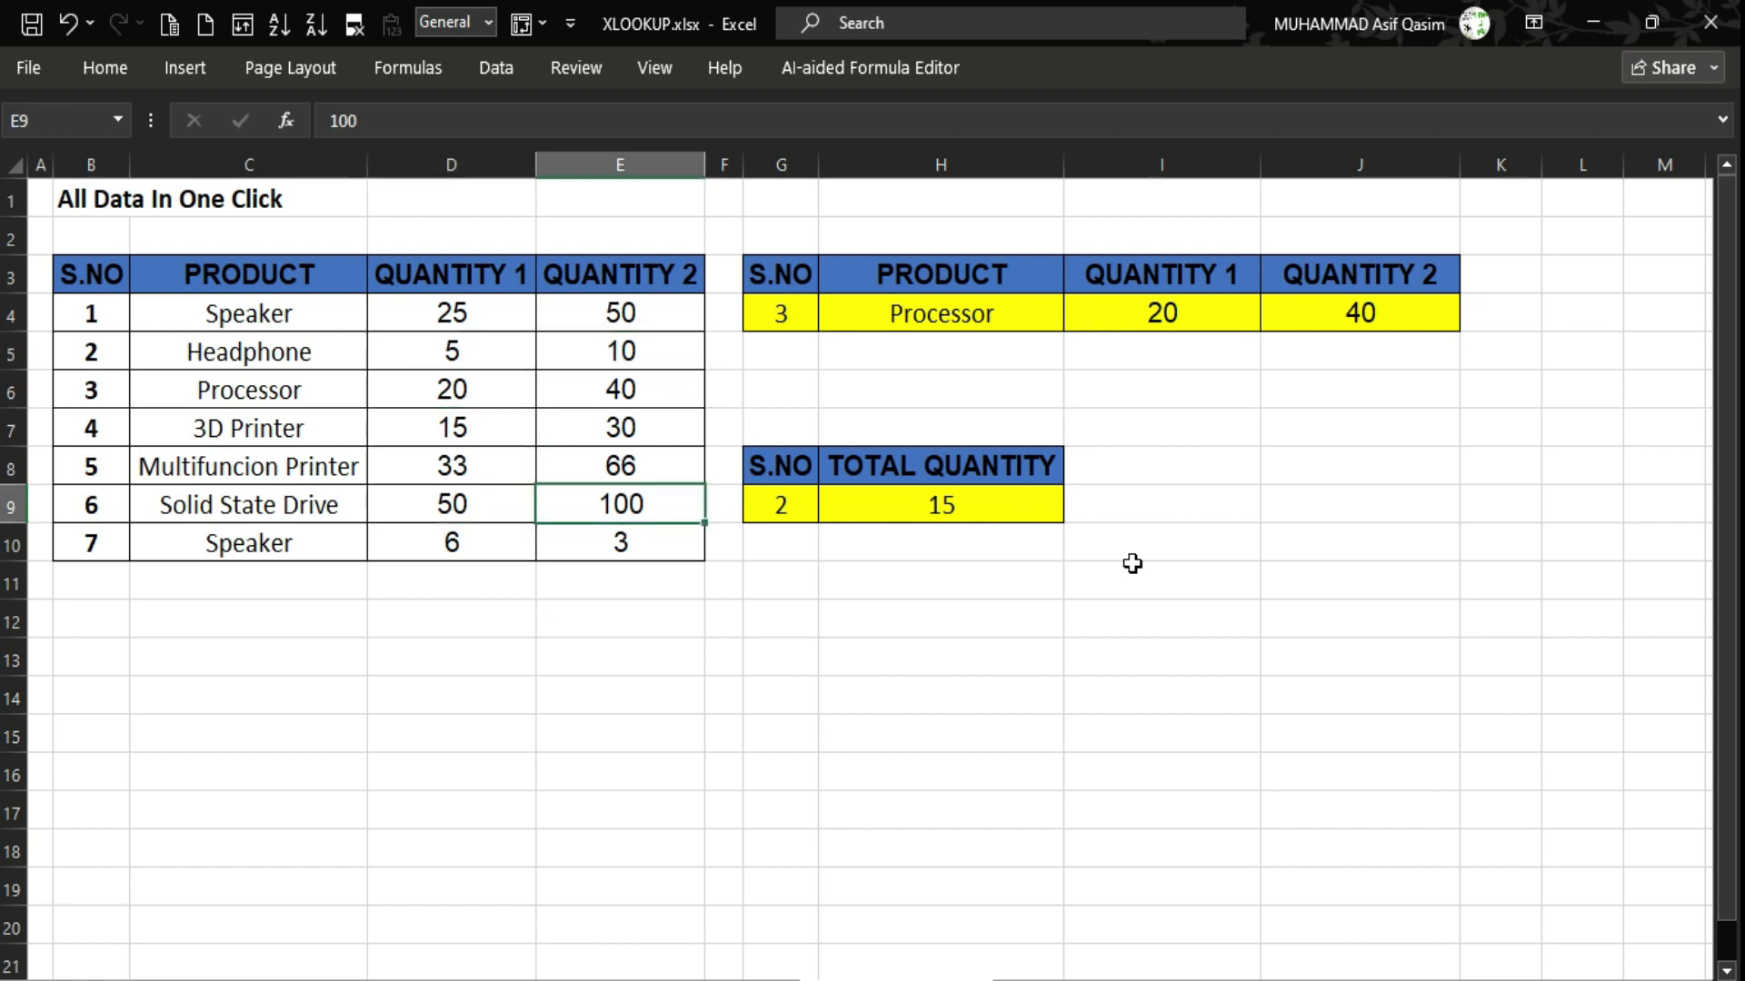
{"action": "key", "text": "Right"}
{"action": "key", "text": "Right"}
{"action": "key", "text": "Right"}
{"action": "key", "text": "Right"}
{"action": "key", "text": "Up"}
{"action": "key", "text": "Left"}
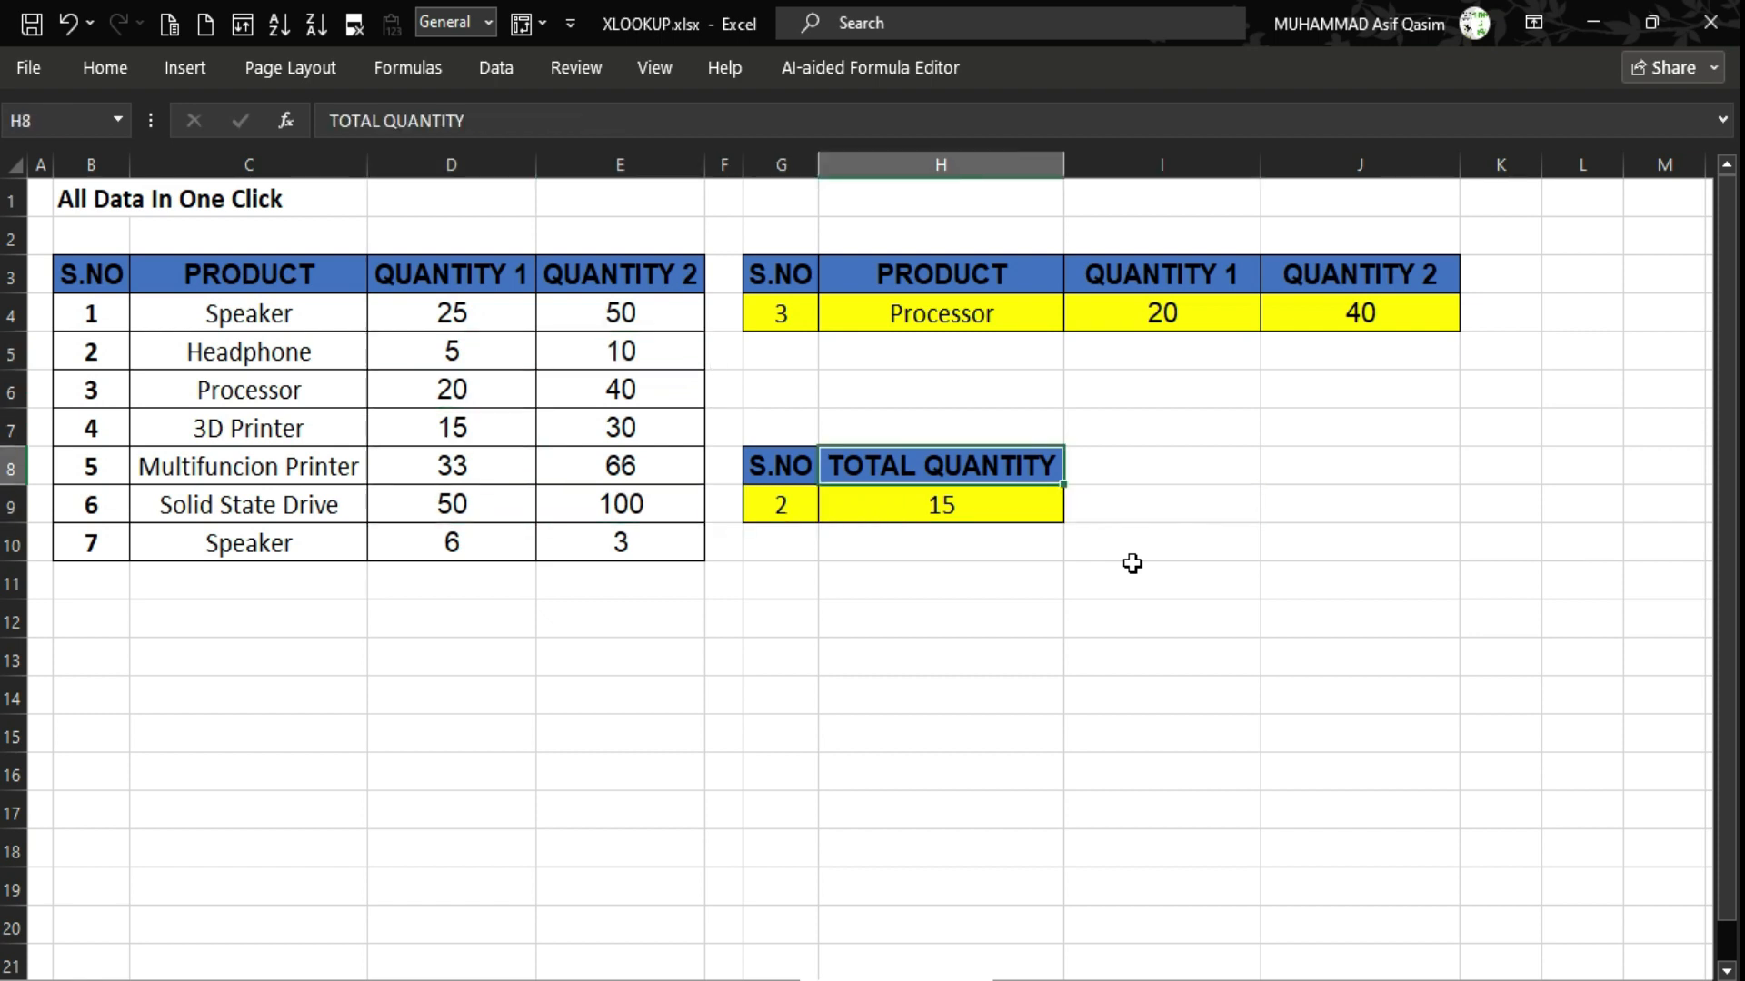
{"action": "key", "text": "Down"}
{"action": "key", "text": "Left"}
{"action": "key", "text": "Left"}
{"action": "key", "text": "Left"}
{"action": "key", "text": "Left"}
{"action": "key", "text": "Left"}
{"action": "key", "text": "Up"}
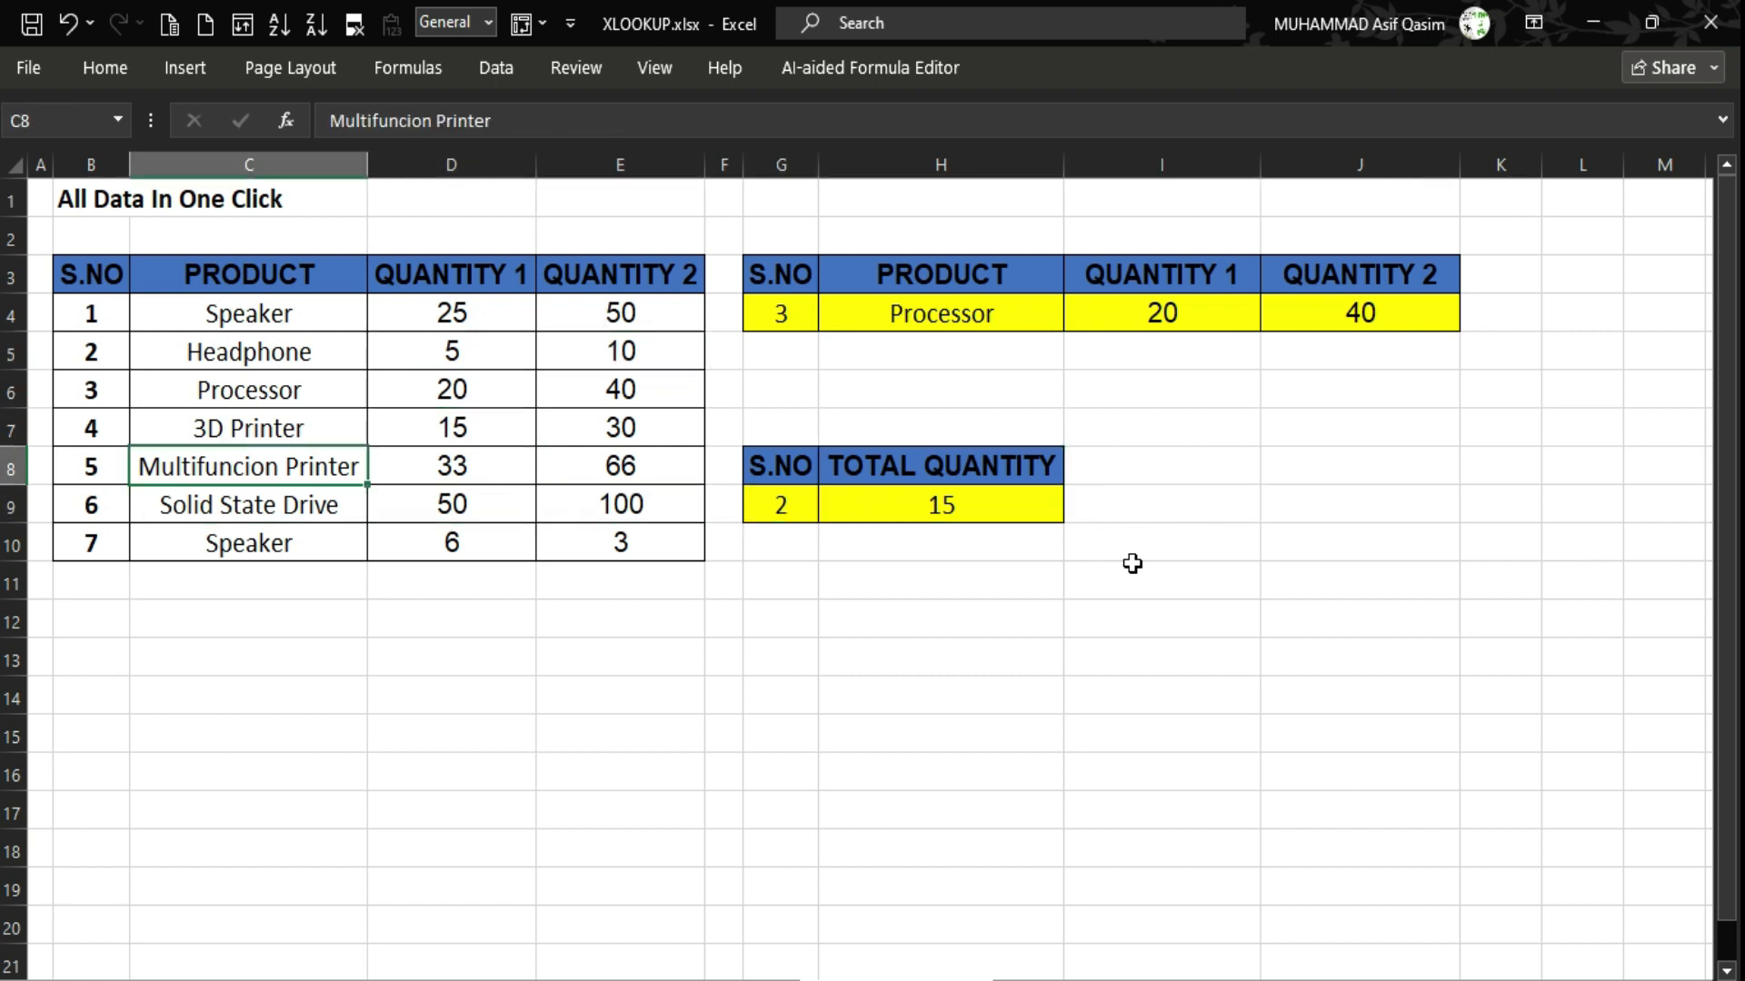
{"action": "key", "text": "Up"}
{"action": "key", "text": "Right"}
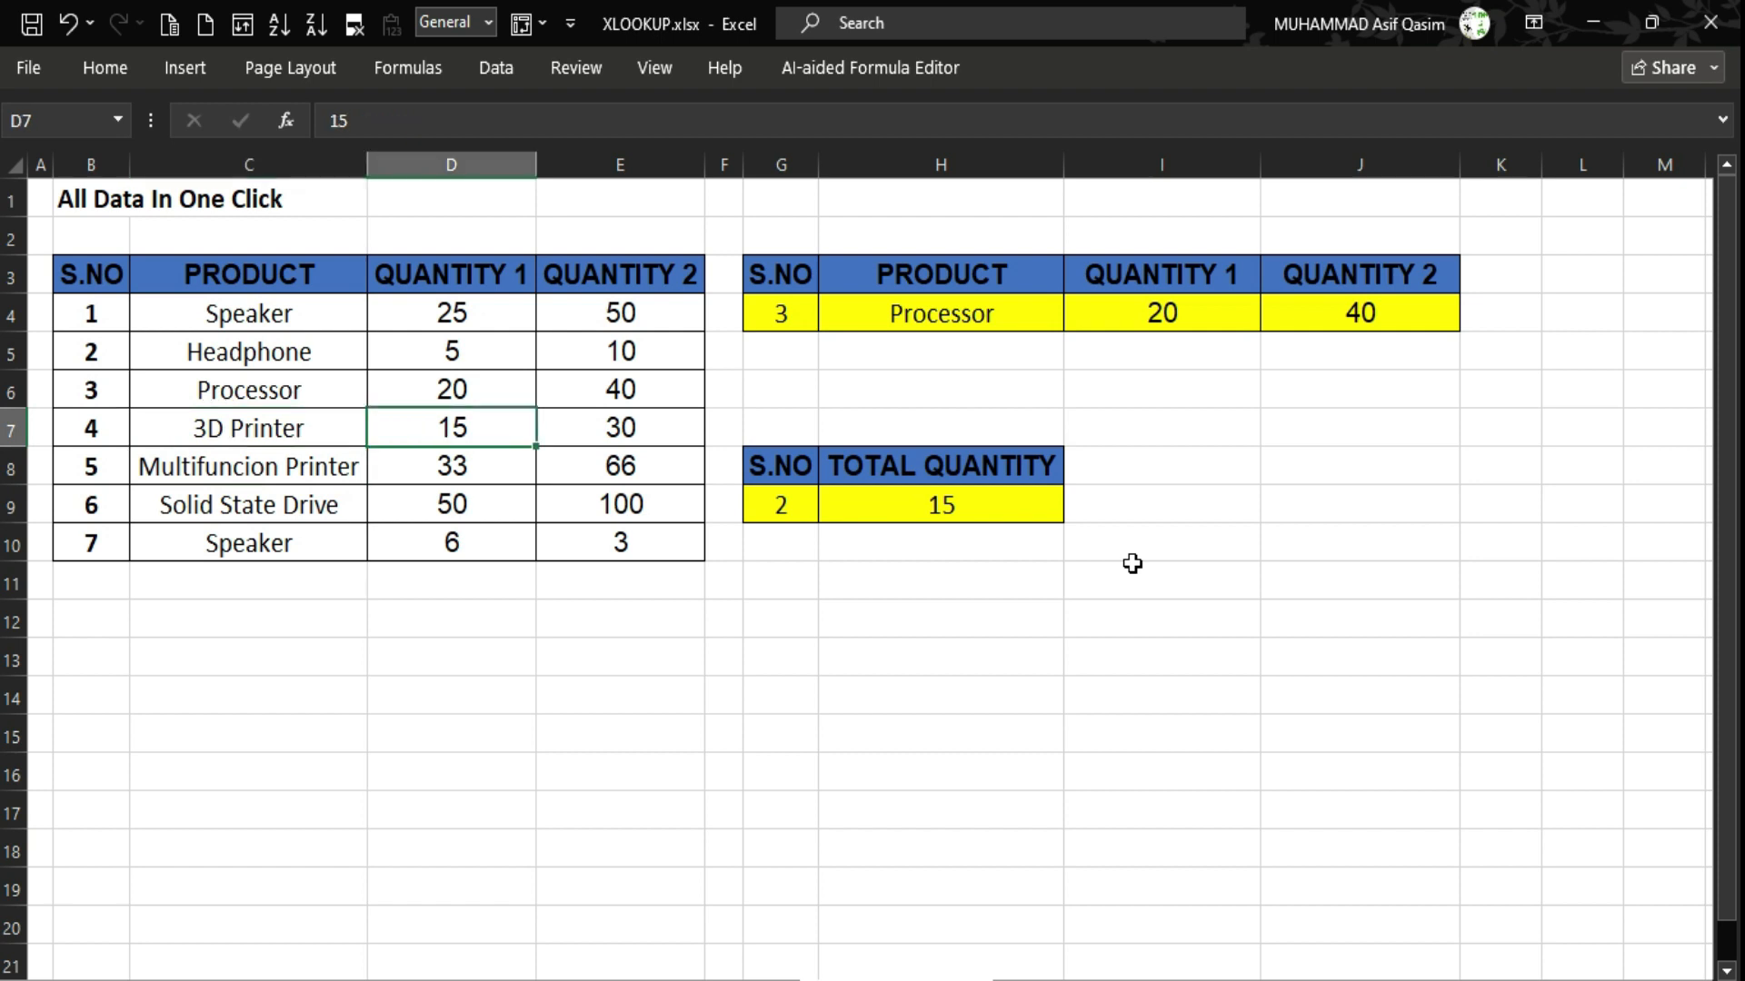
{"action": "key", "text": "Right"}
{"action": "key", "text": "Right"}
{"action": "key", "text": "Left"}
{"action": "key", "text": "Left"}
{"action": "key", "text": "Left"}
{"action": "key", "text": "Left"}
{"action": "key", "text": "Left"}
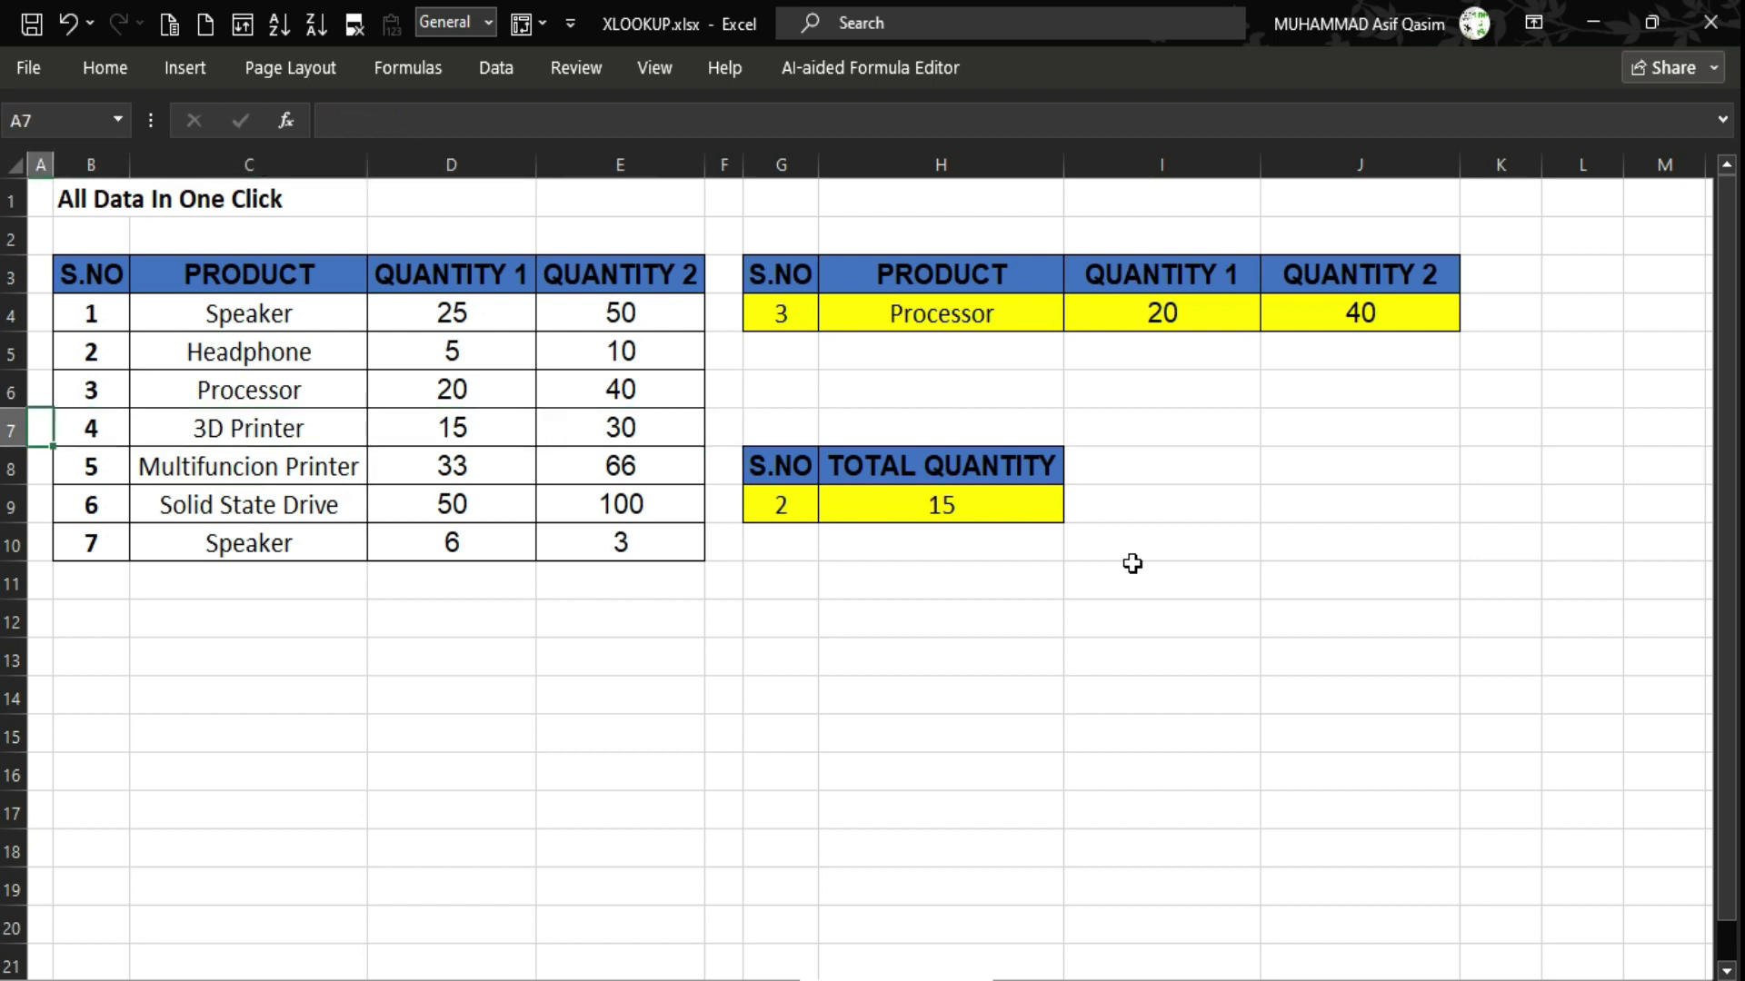
{"action": "key", "text": "Right"}
{"action": "key", "text": "Right"}
{"action": "key", "text": "Right"}
{"action": "key", "text": "Right"}
{"action": "key", "text": "Right"}
{"action": "key", "text": "Right"}
Enter S.NO 4 in G9 so the total quantity becomes 45.
{"action": "key", "text": "Down"}
{"action": "key", "text": "Right"}
{"action": "key", "text": "Down"}
{"action": "key", "text": "Left"}
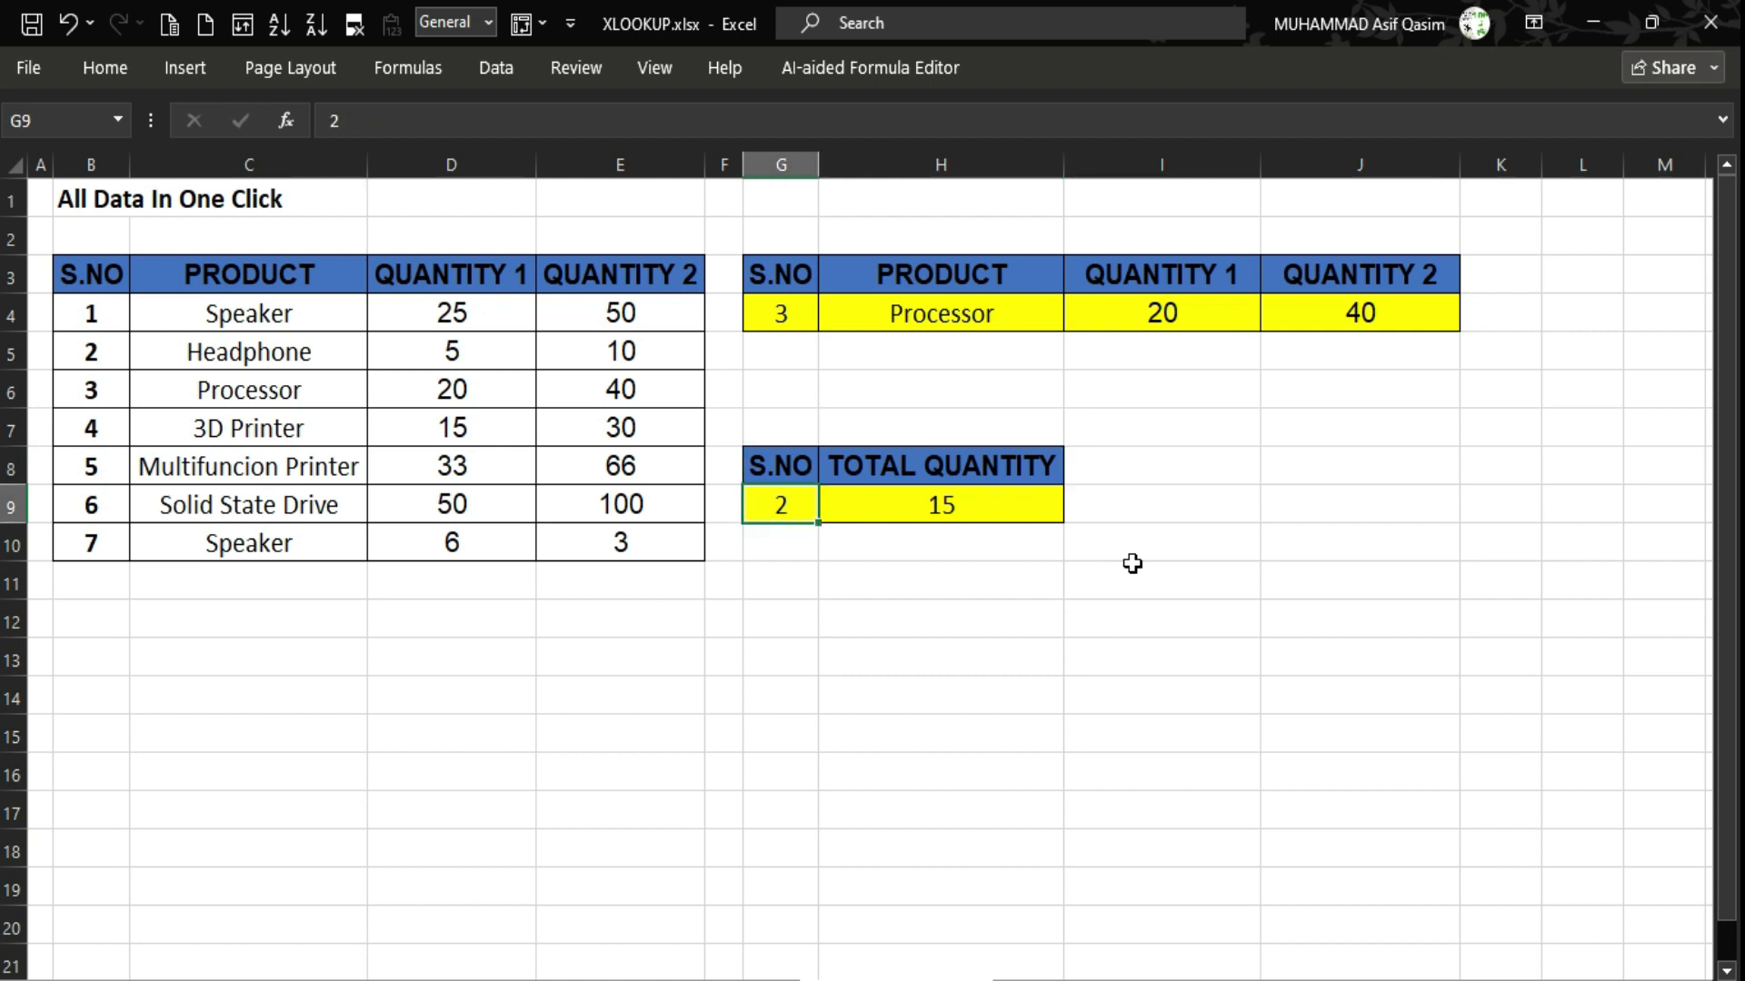
{"action": "type", "text": "4"}
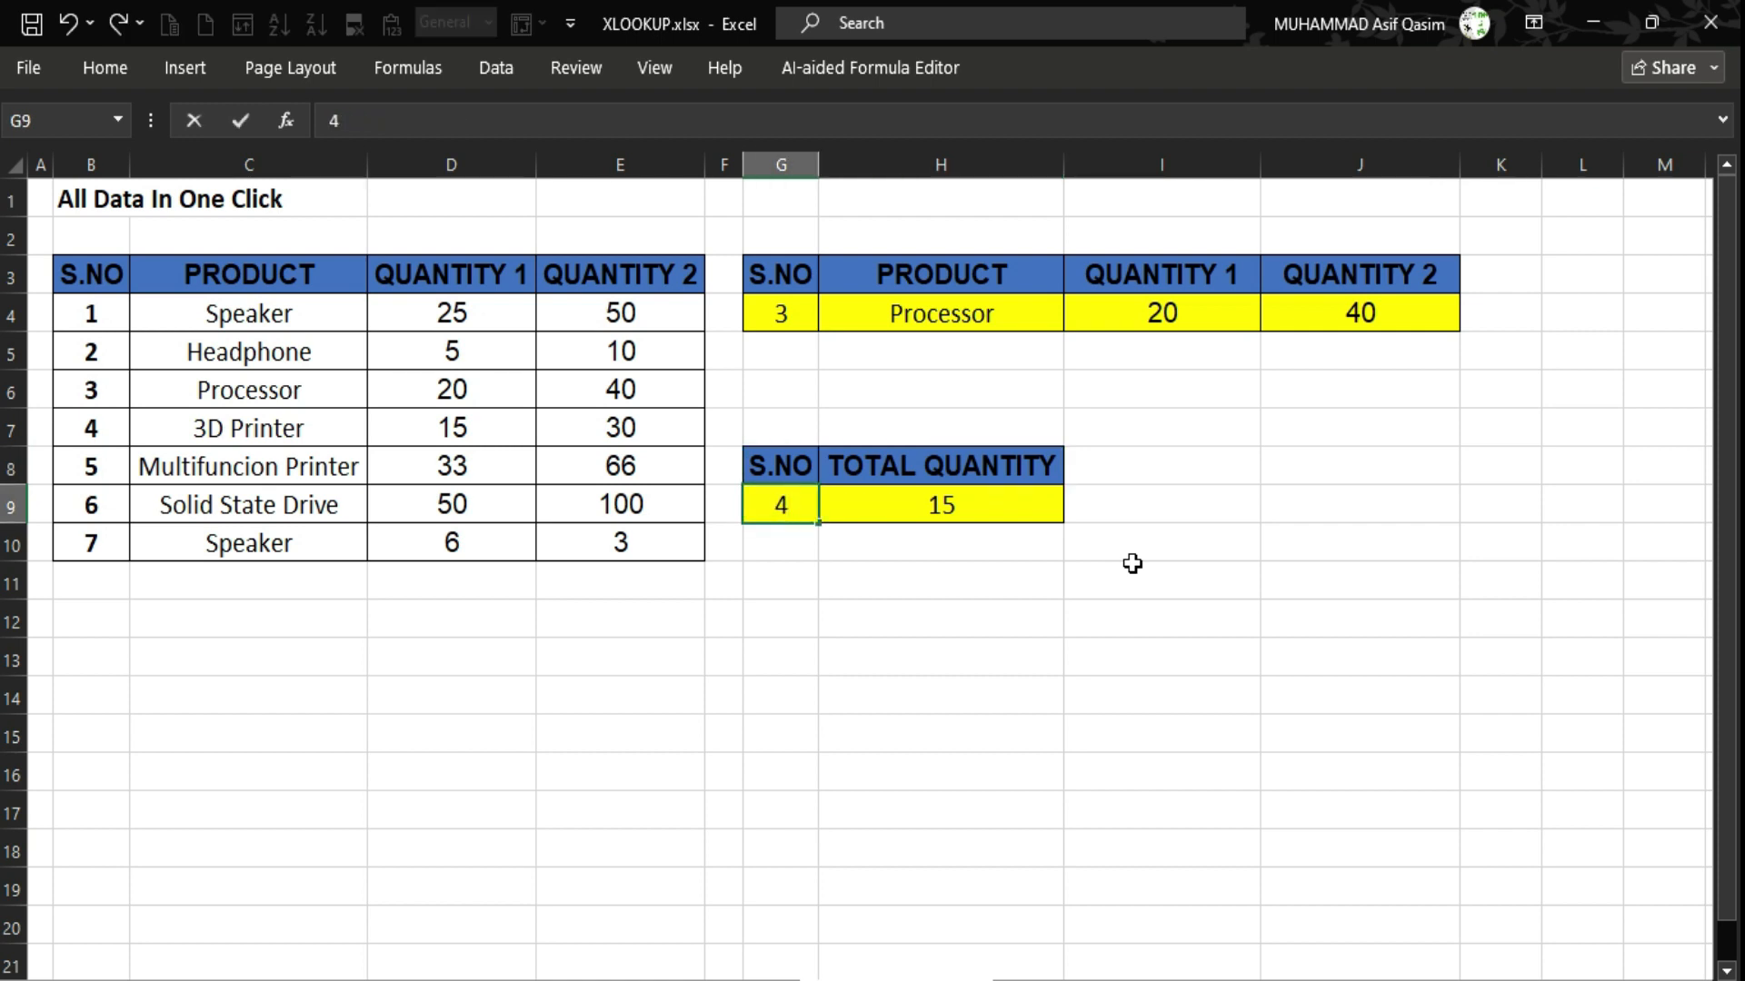
{"action": "key", "text": "Return"}
{"action": "key", "text": "Up"}
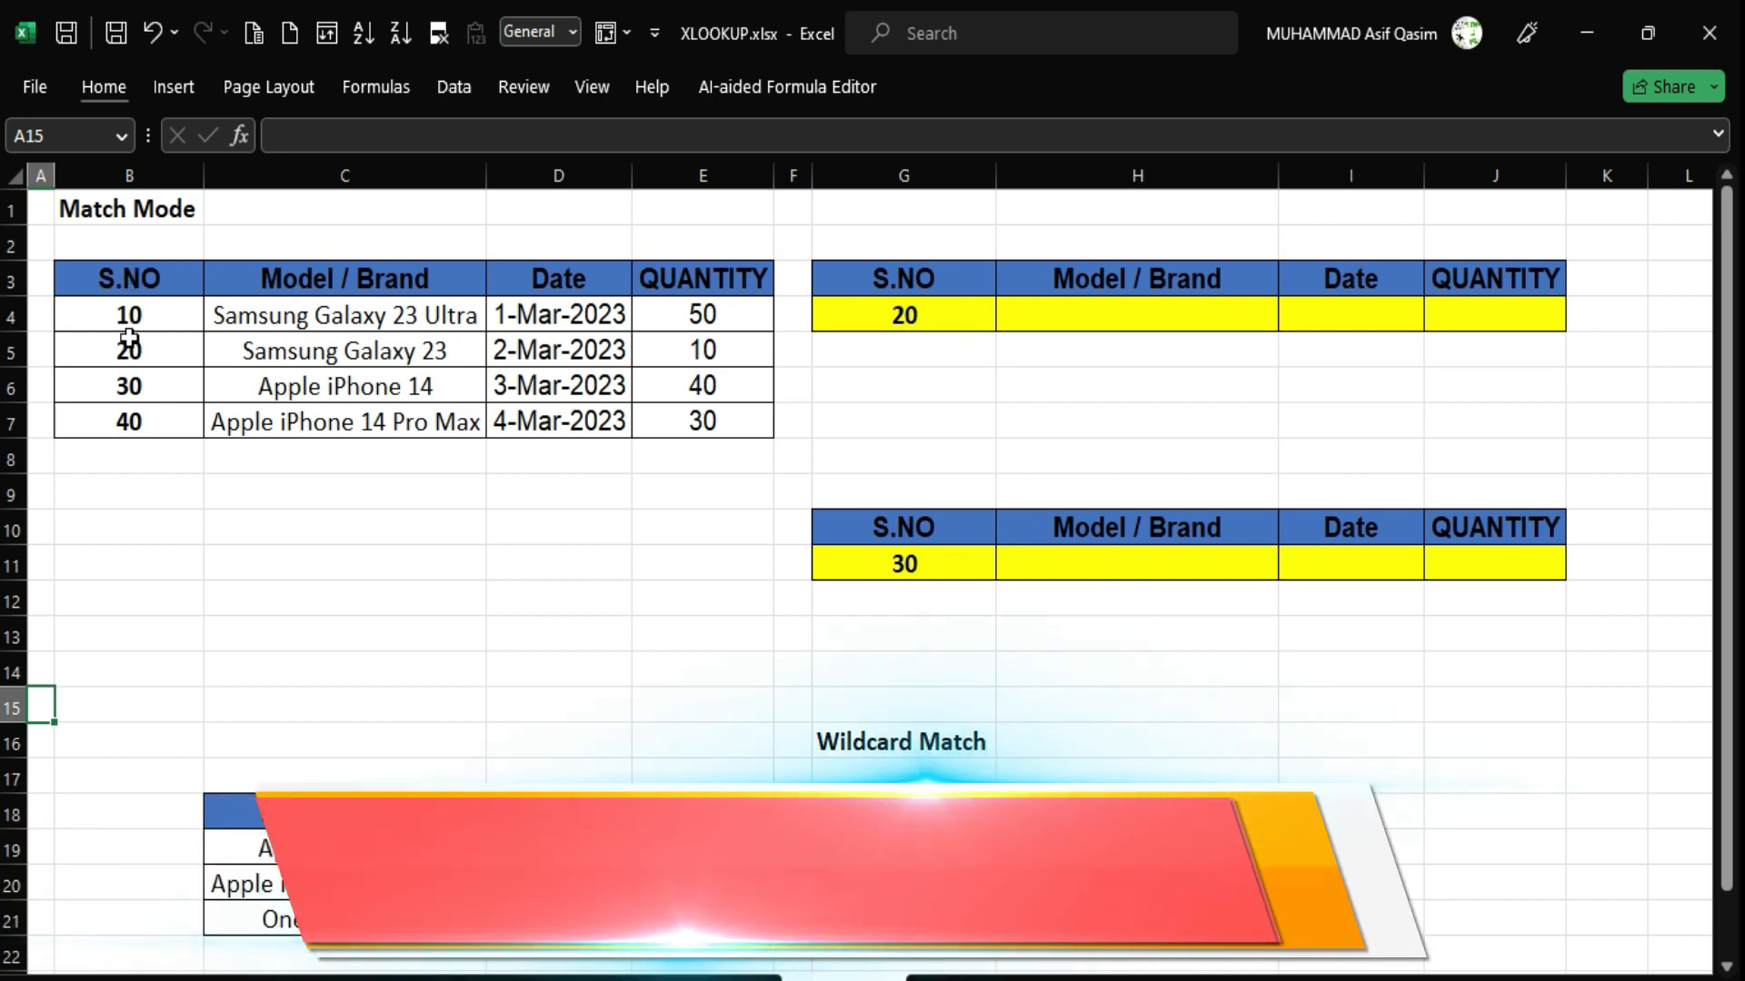
{"action": "left_click_drag", "start_coordinate": [129, 315], "coordinate": [128, 416]}
{"action": "left_click", "coordinate": [105, 352]}
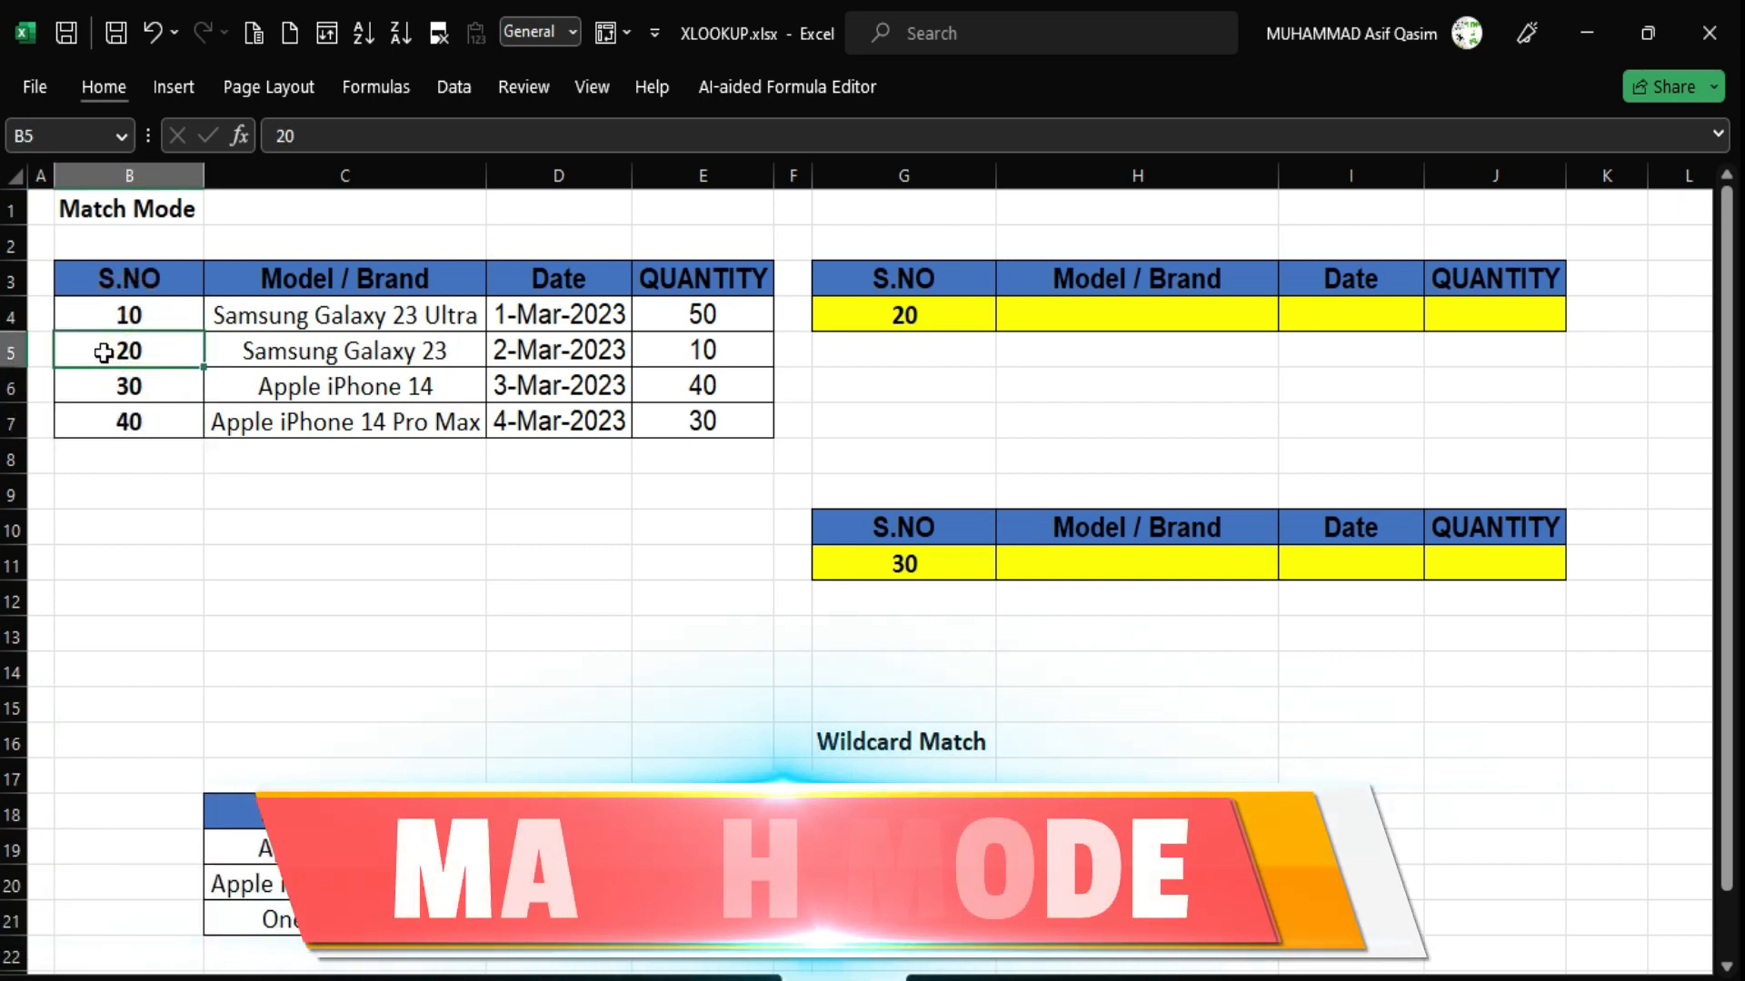
{"action": "left_click", "coordinate": [124, 317]}
{"action": "left_click_drag", "start_coordinate": [121, 349], "coordinate": [595, 357]}
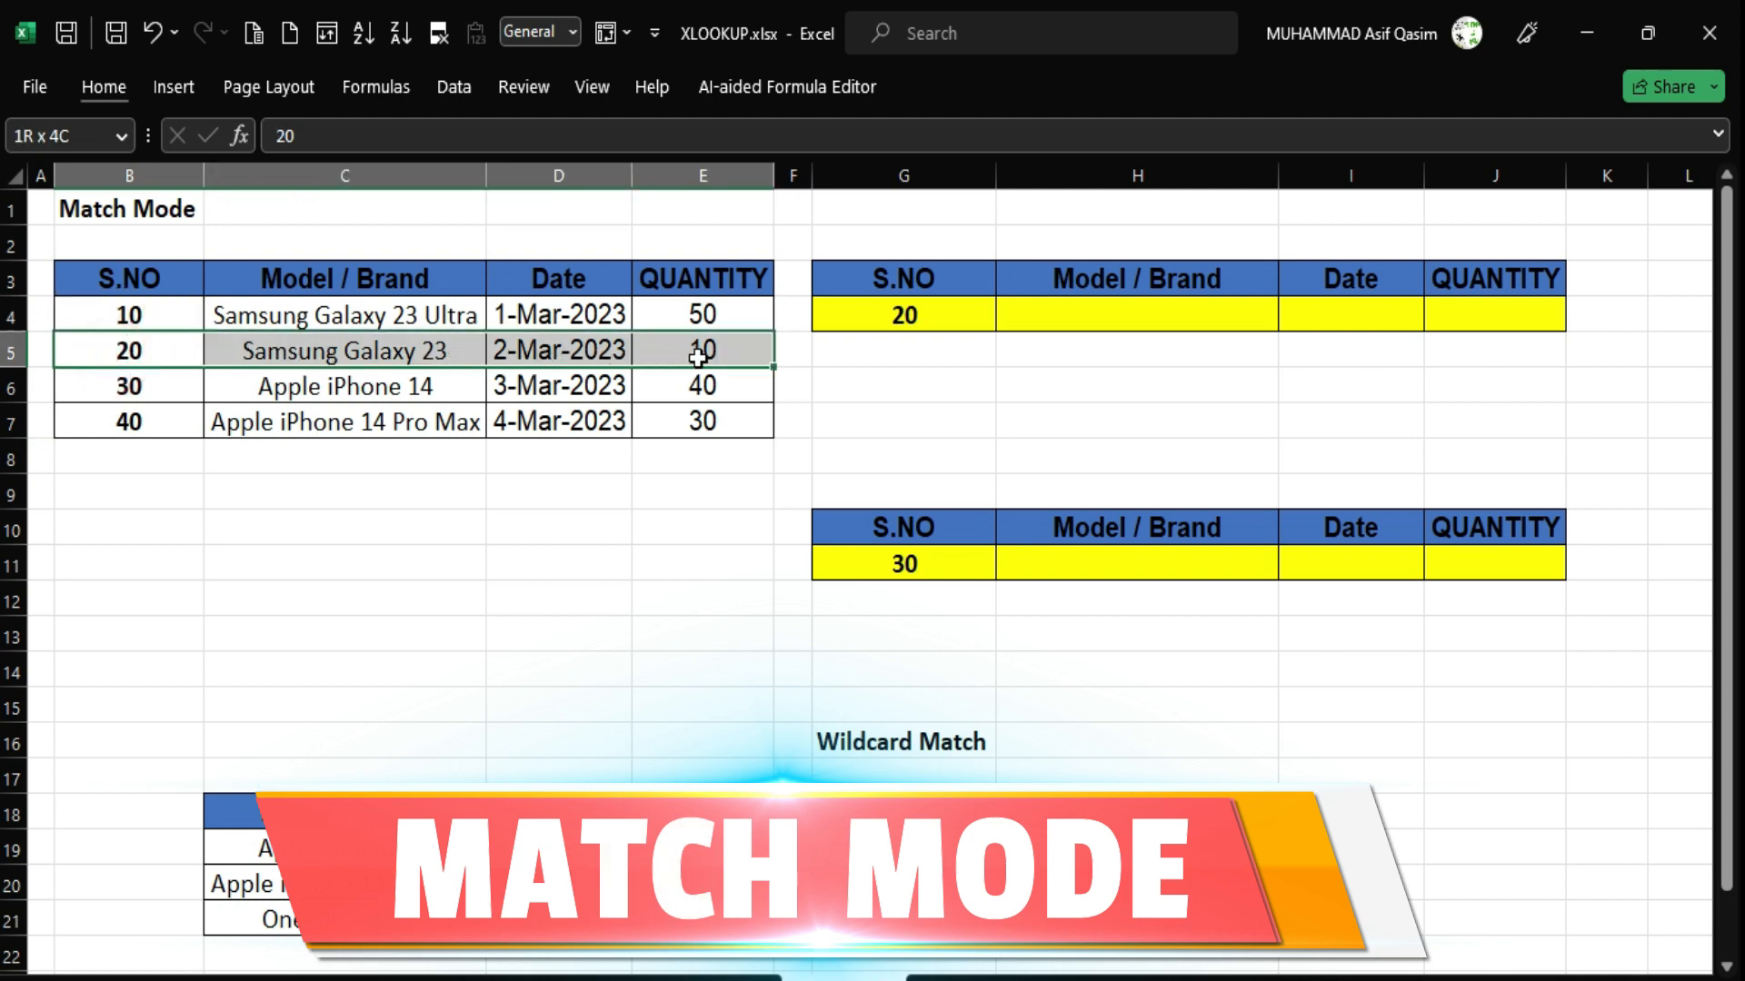
{"action": "left_click_drag", "start_coordinate": [697, 356], "coordinate": [700, 356]}
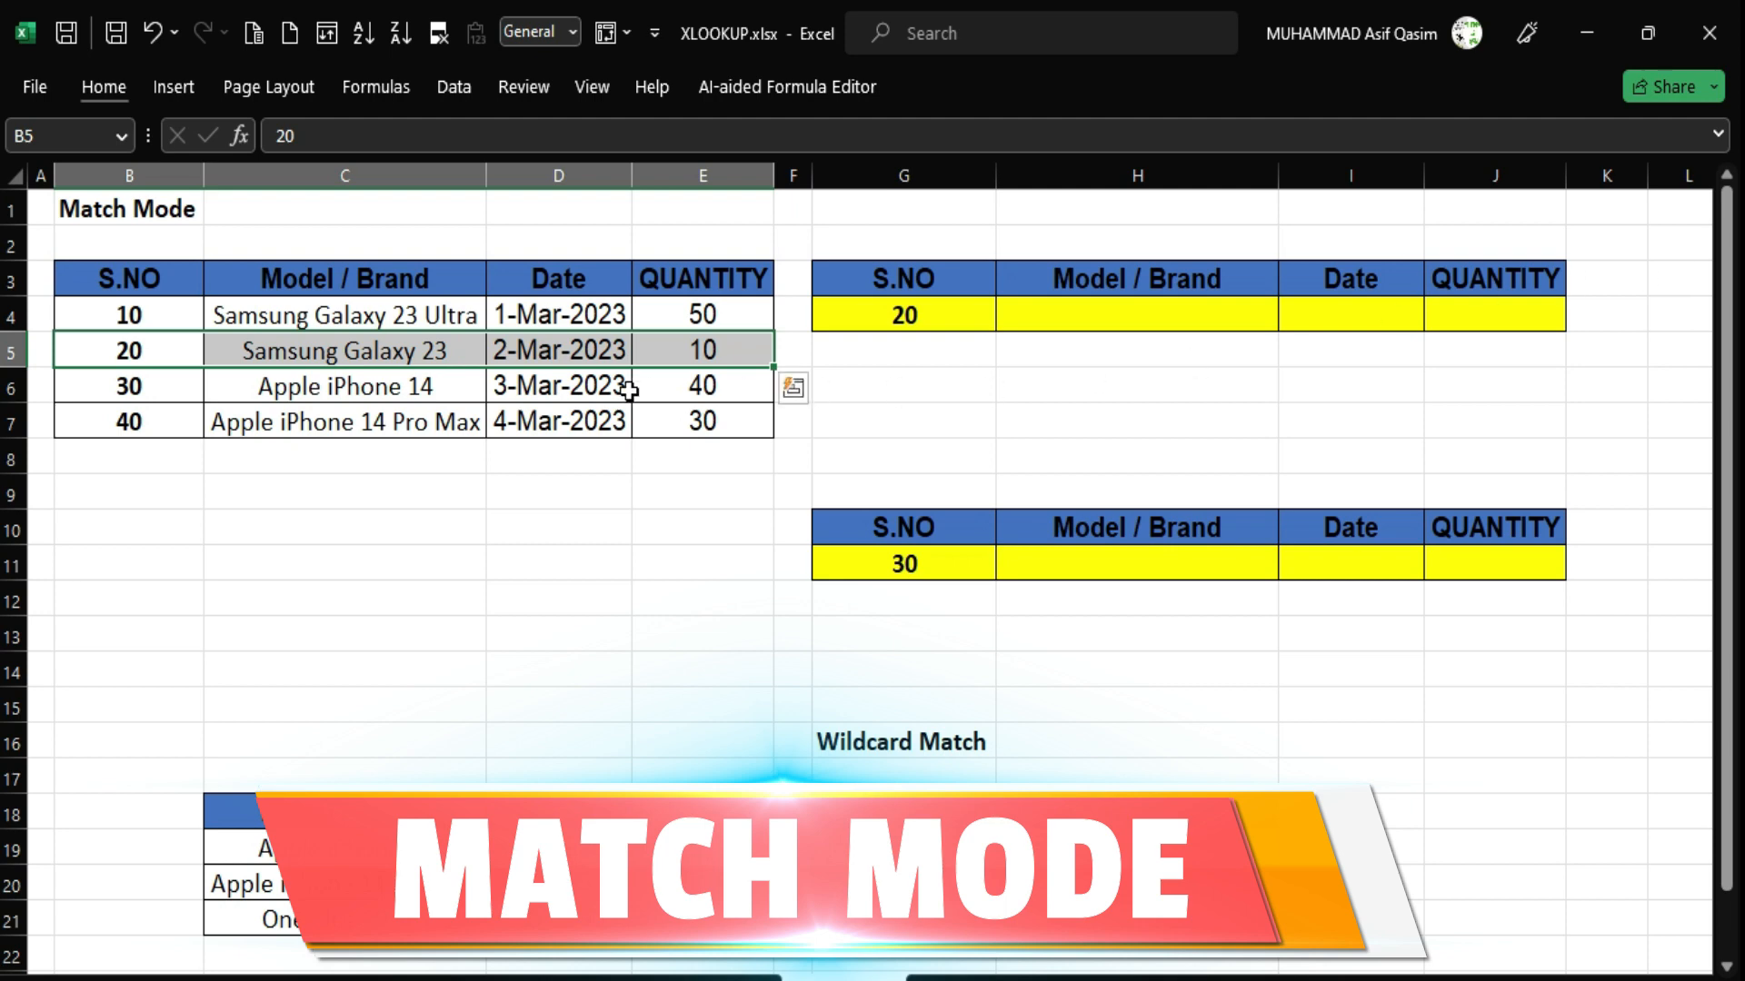
{"action": "left_click", "coordinate": [323, 388]}
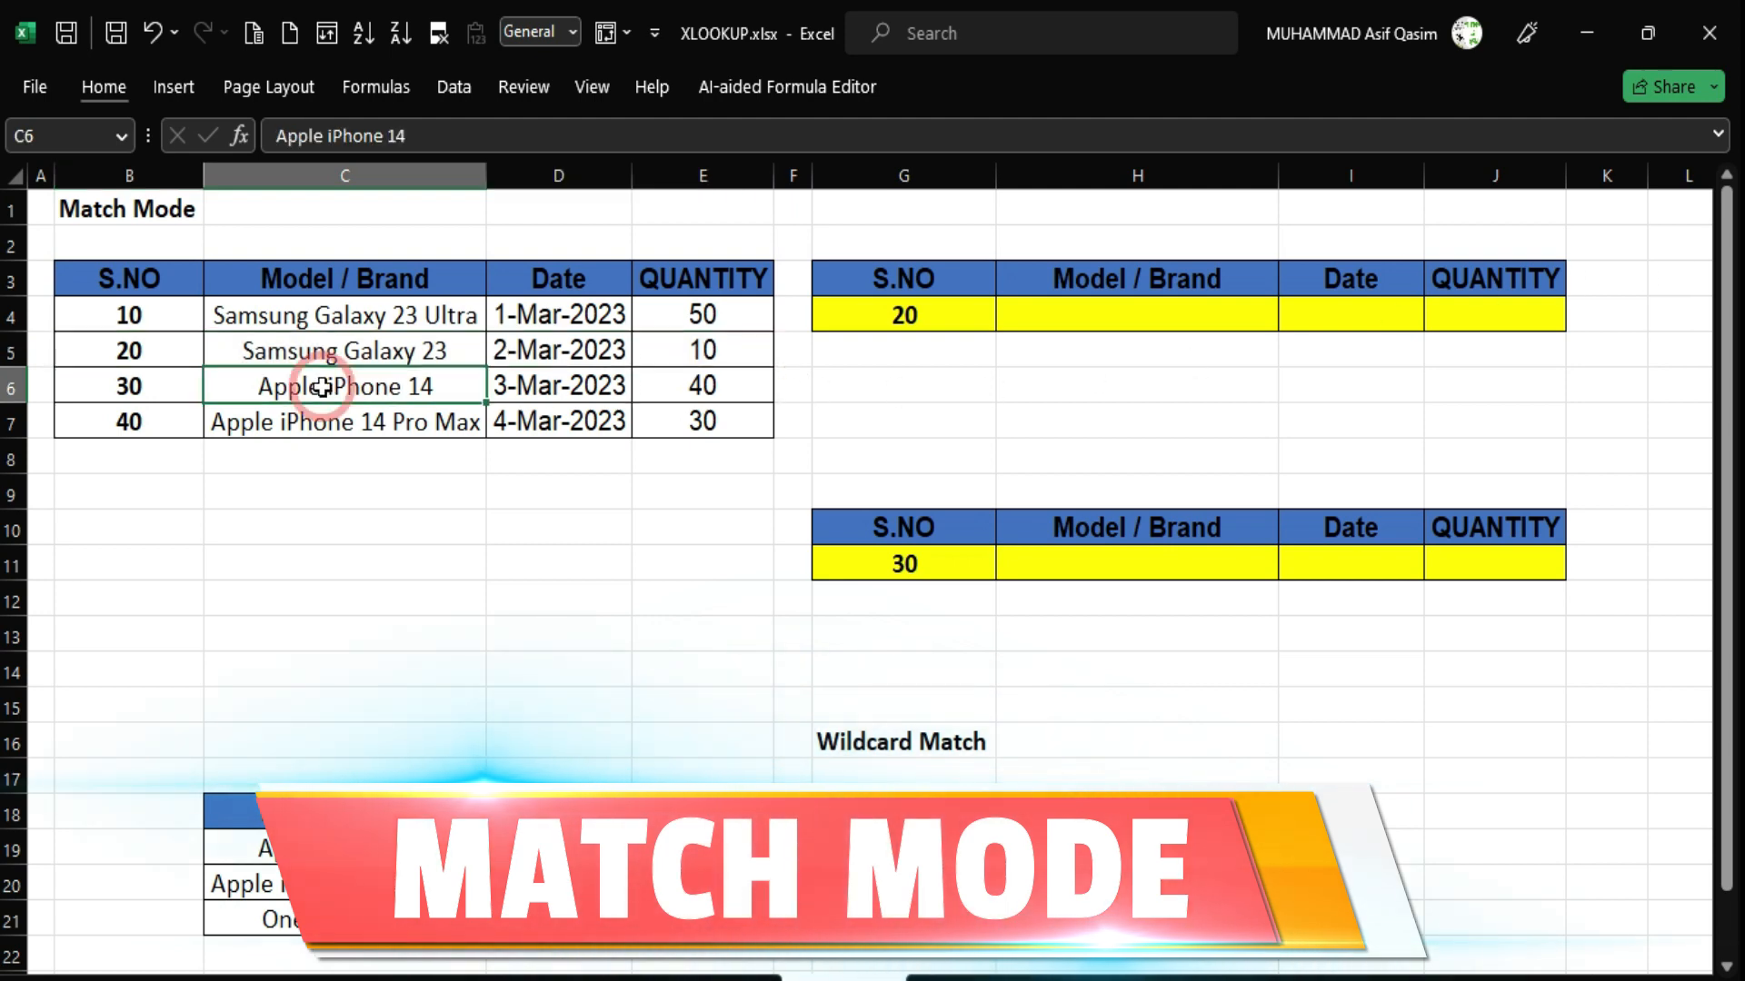
{"action": "left_click", "coordinate": [140, 347]}
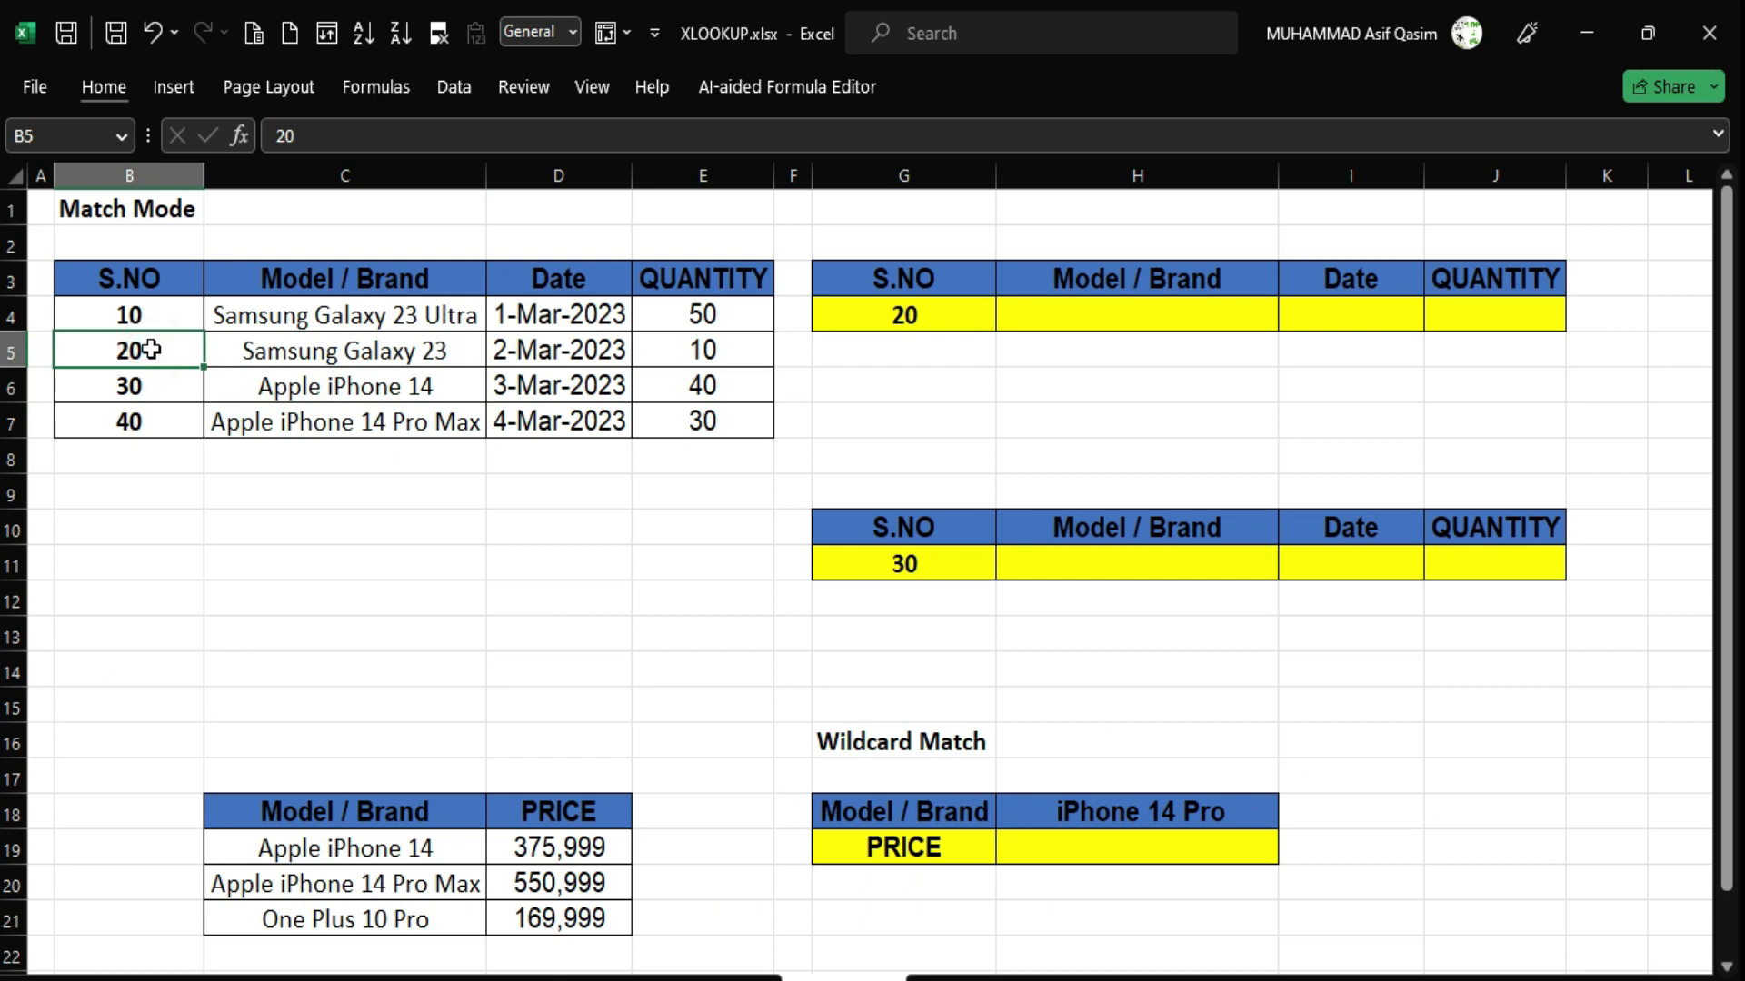
{"action": "left_click", "coordinate": [1106, 315]}
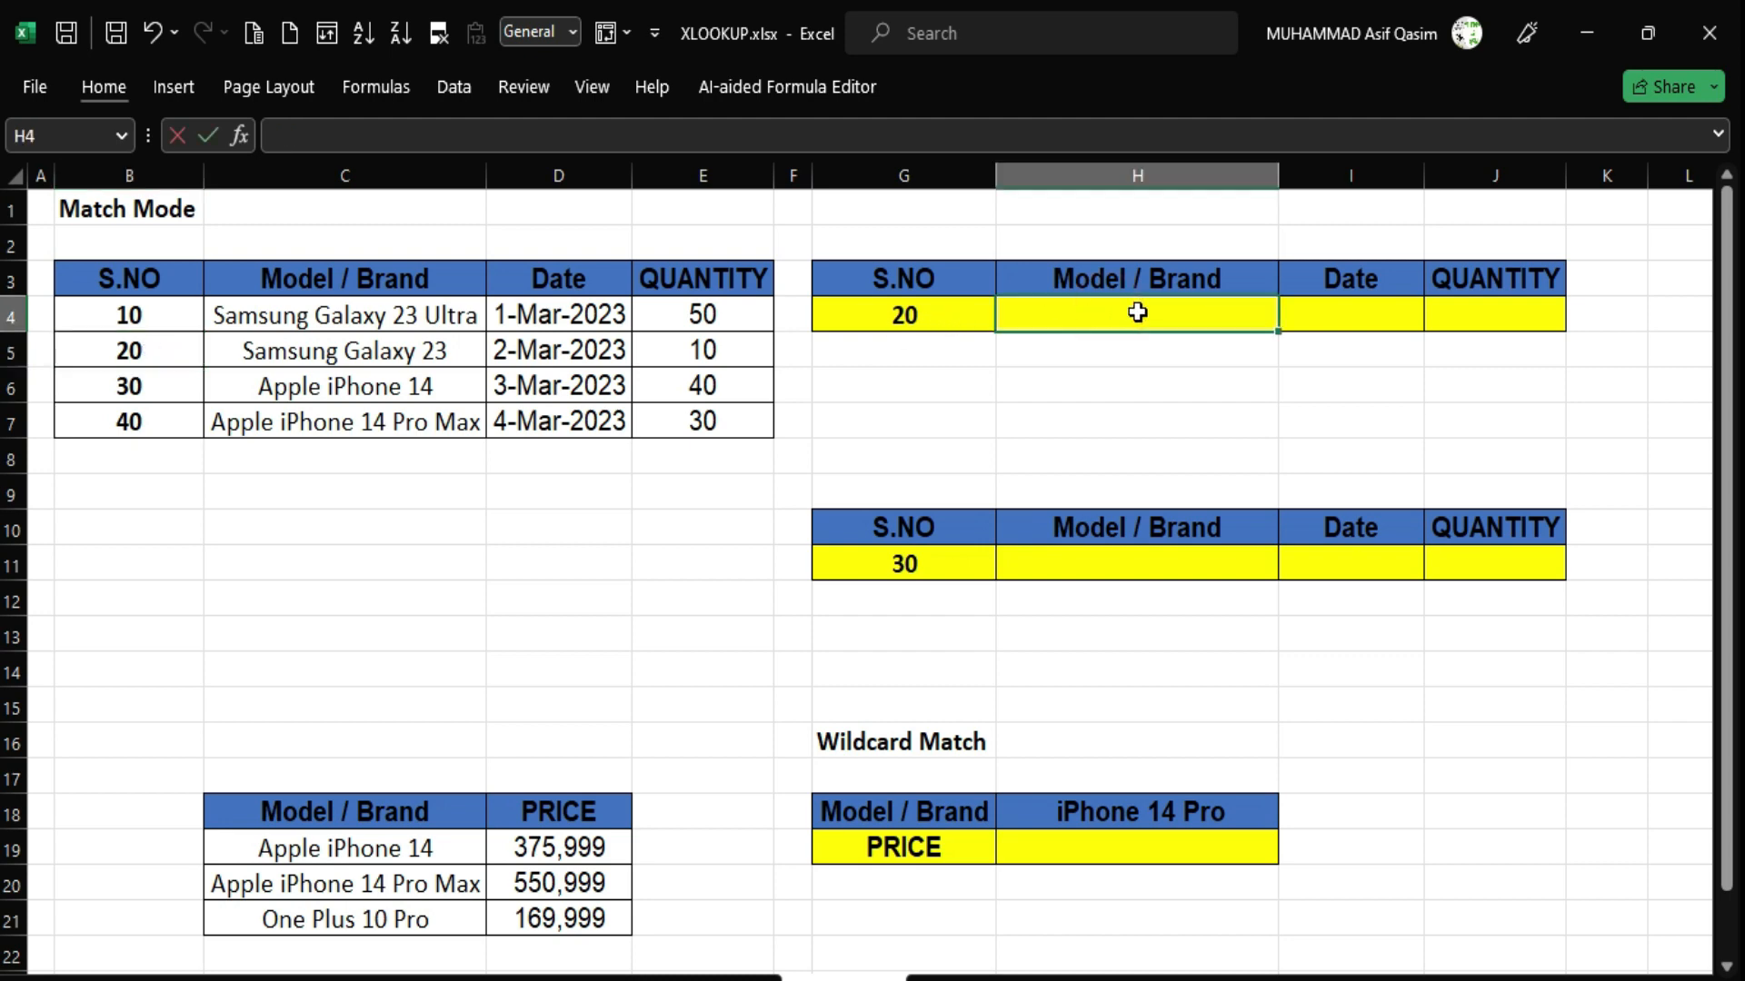
Begin =XLOOKUP in H4 with G4 (S.NO 20) as the lookup value and B3:B7 as the lookup array.
{"action": "type", "text": "=xloo"}
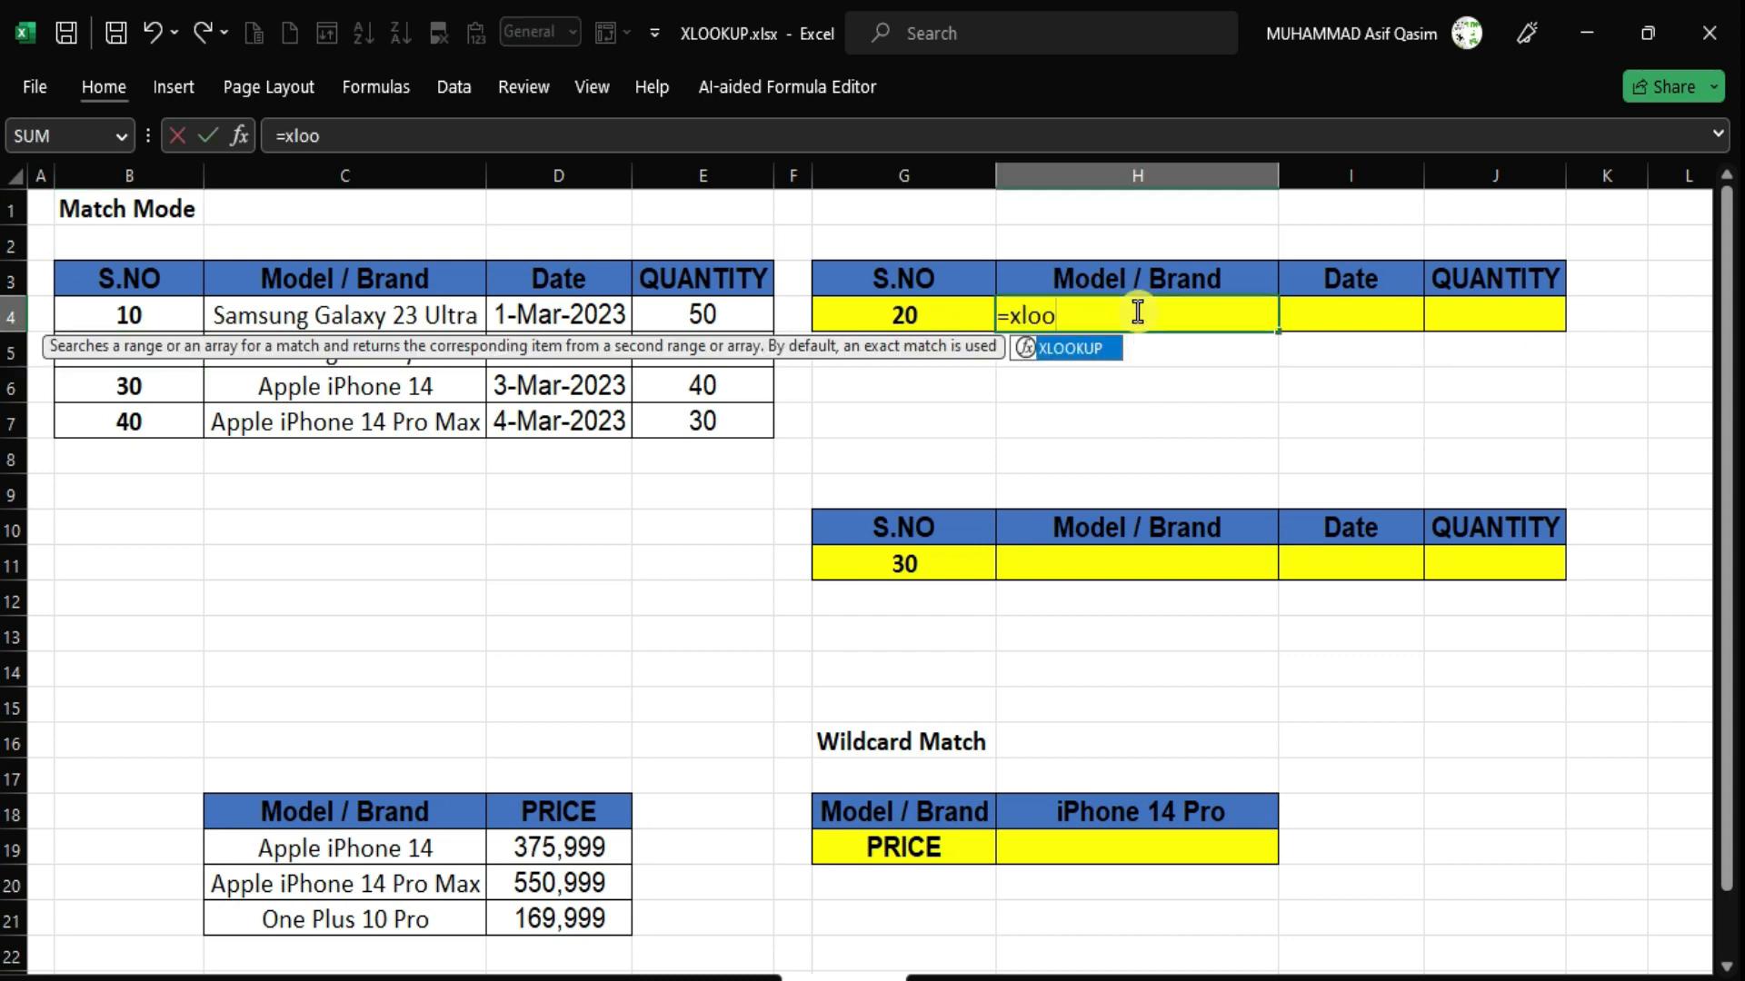
{"action": "left_click", "coordinate": [920, 318]}
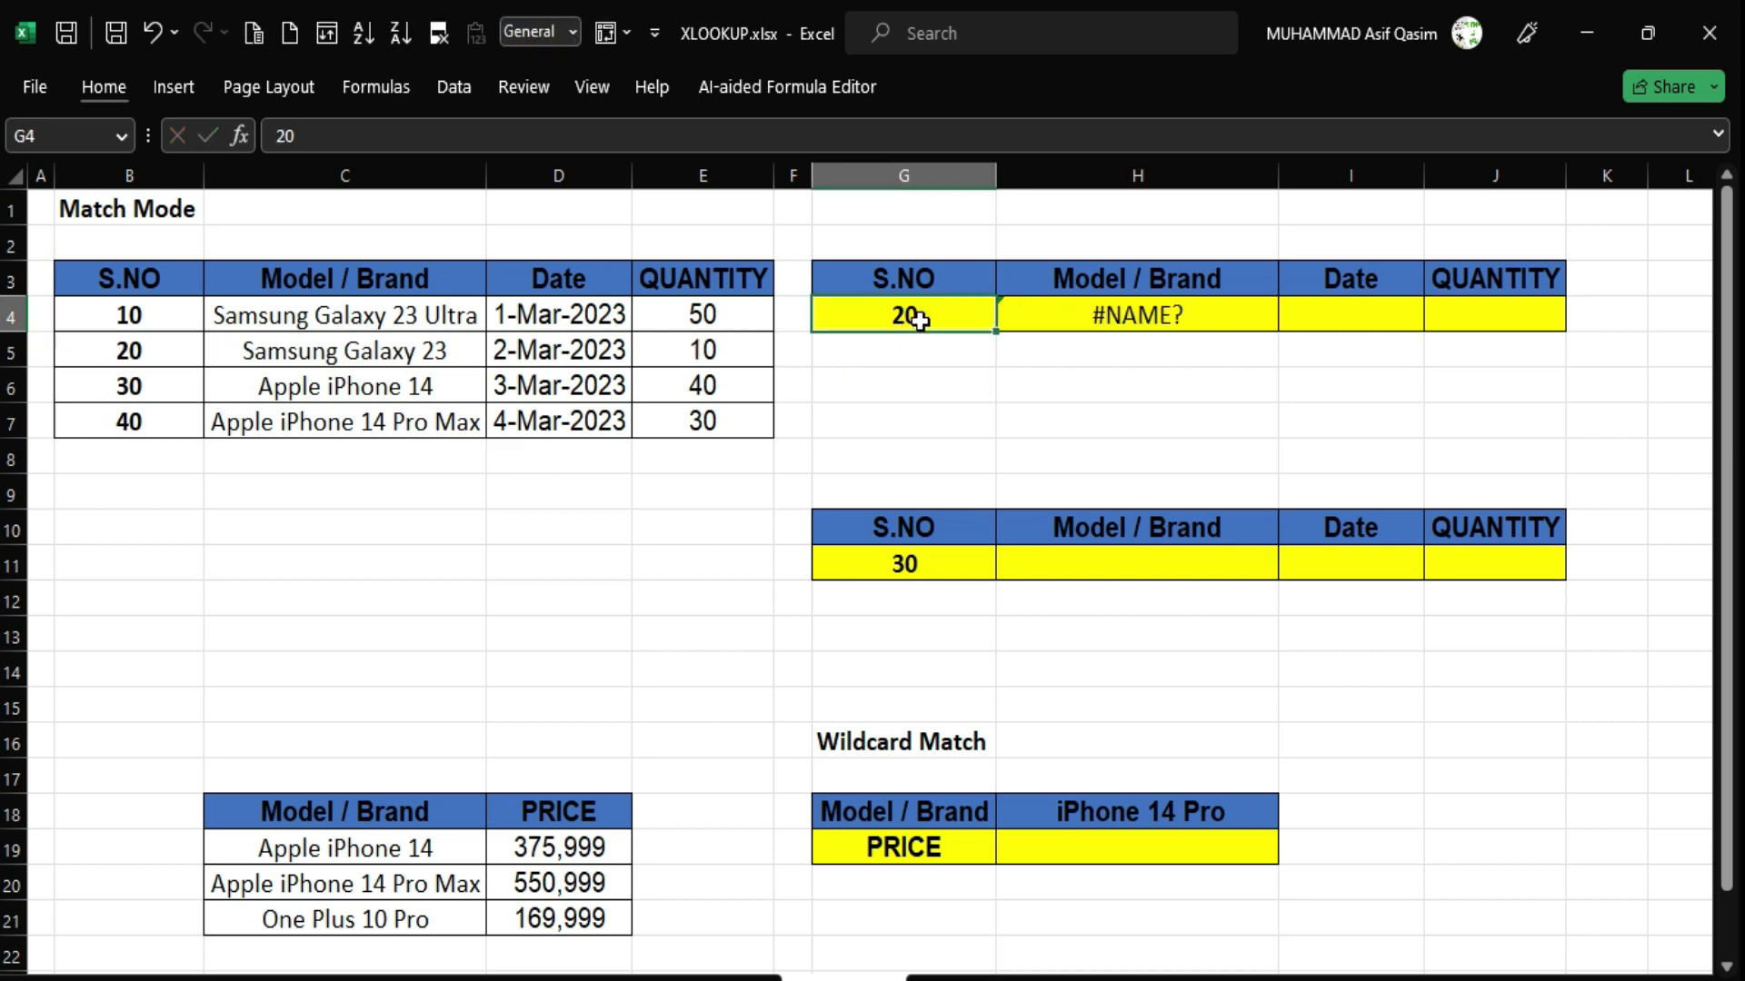
{"action": "left_click", "coordinate": [1030, 315]}
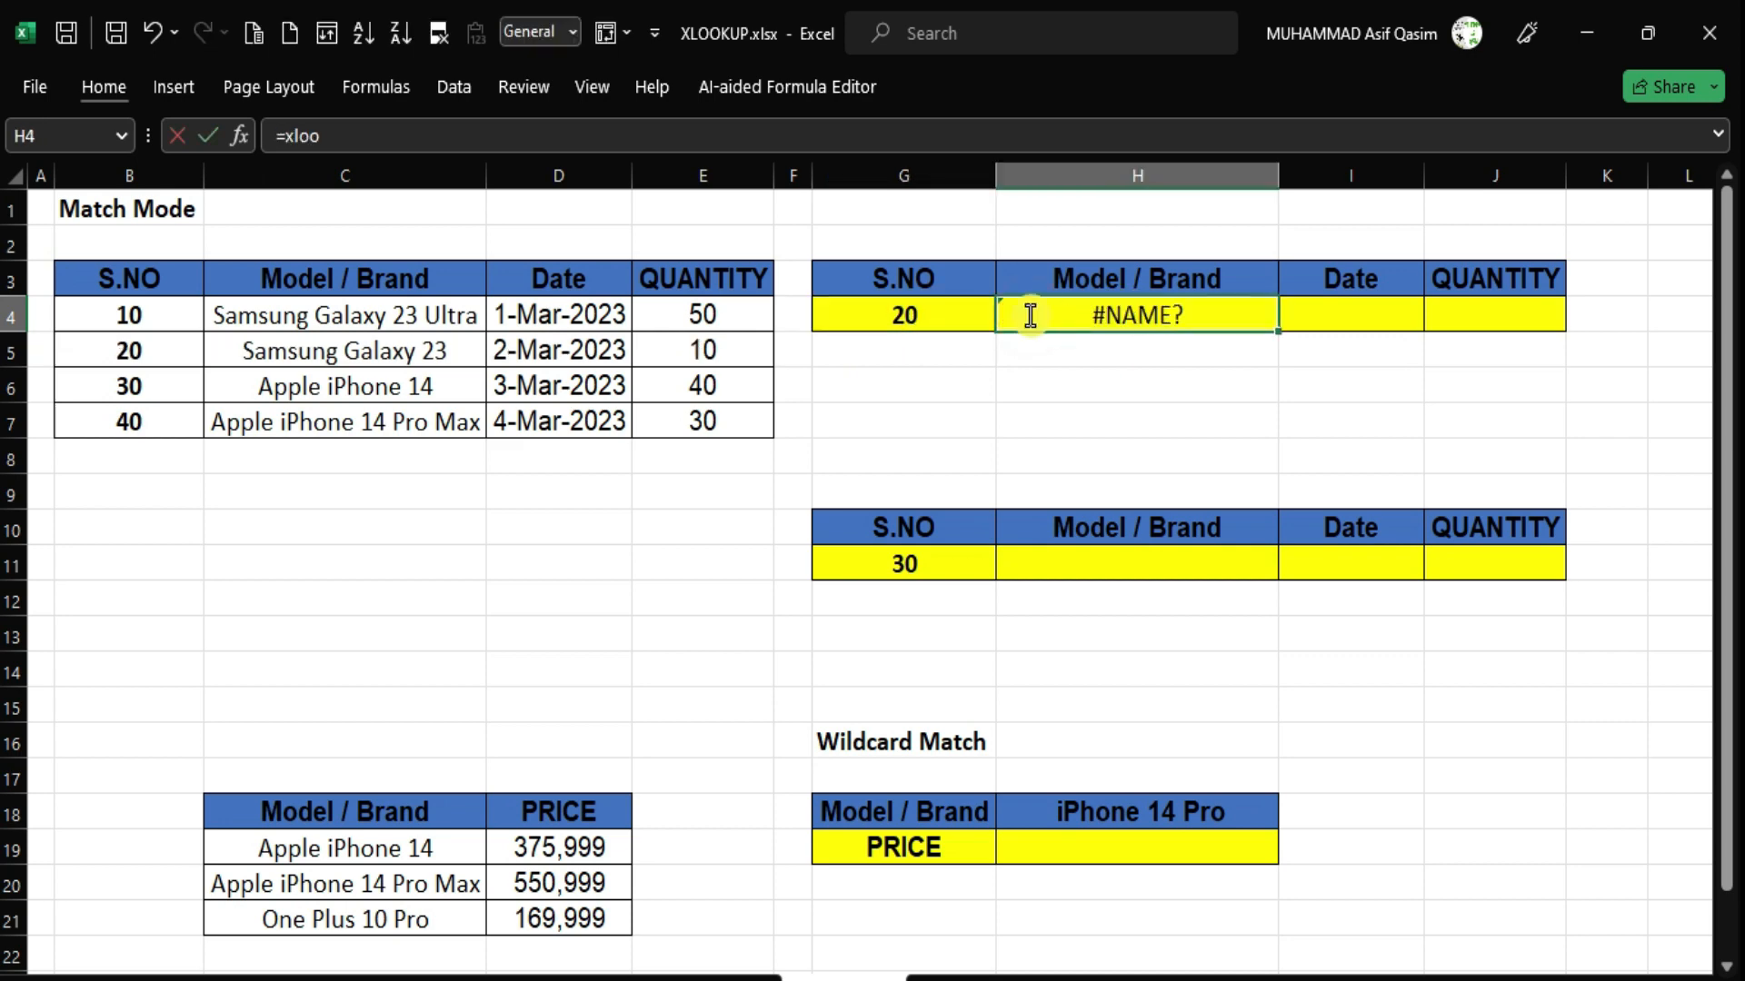
{"action": "type", "text": "=xloo"}
{"action": "key", "text": "Tab"}
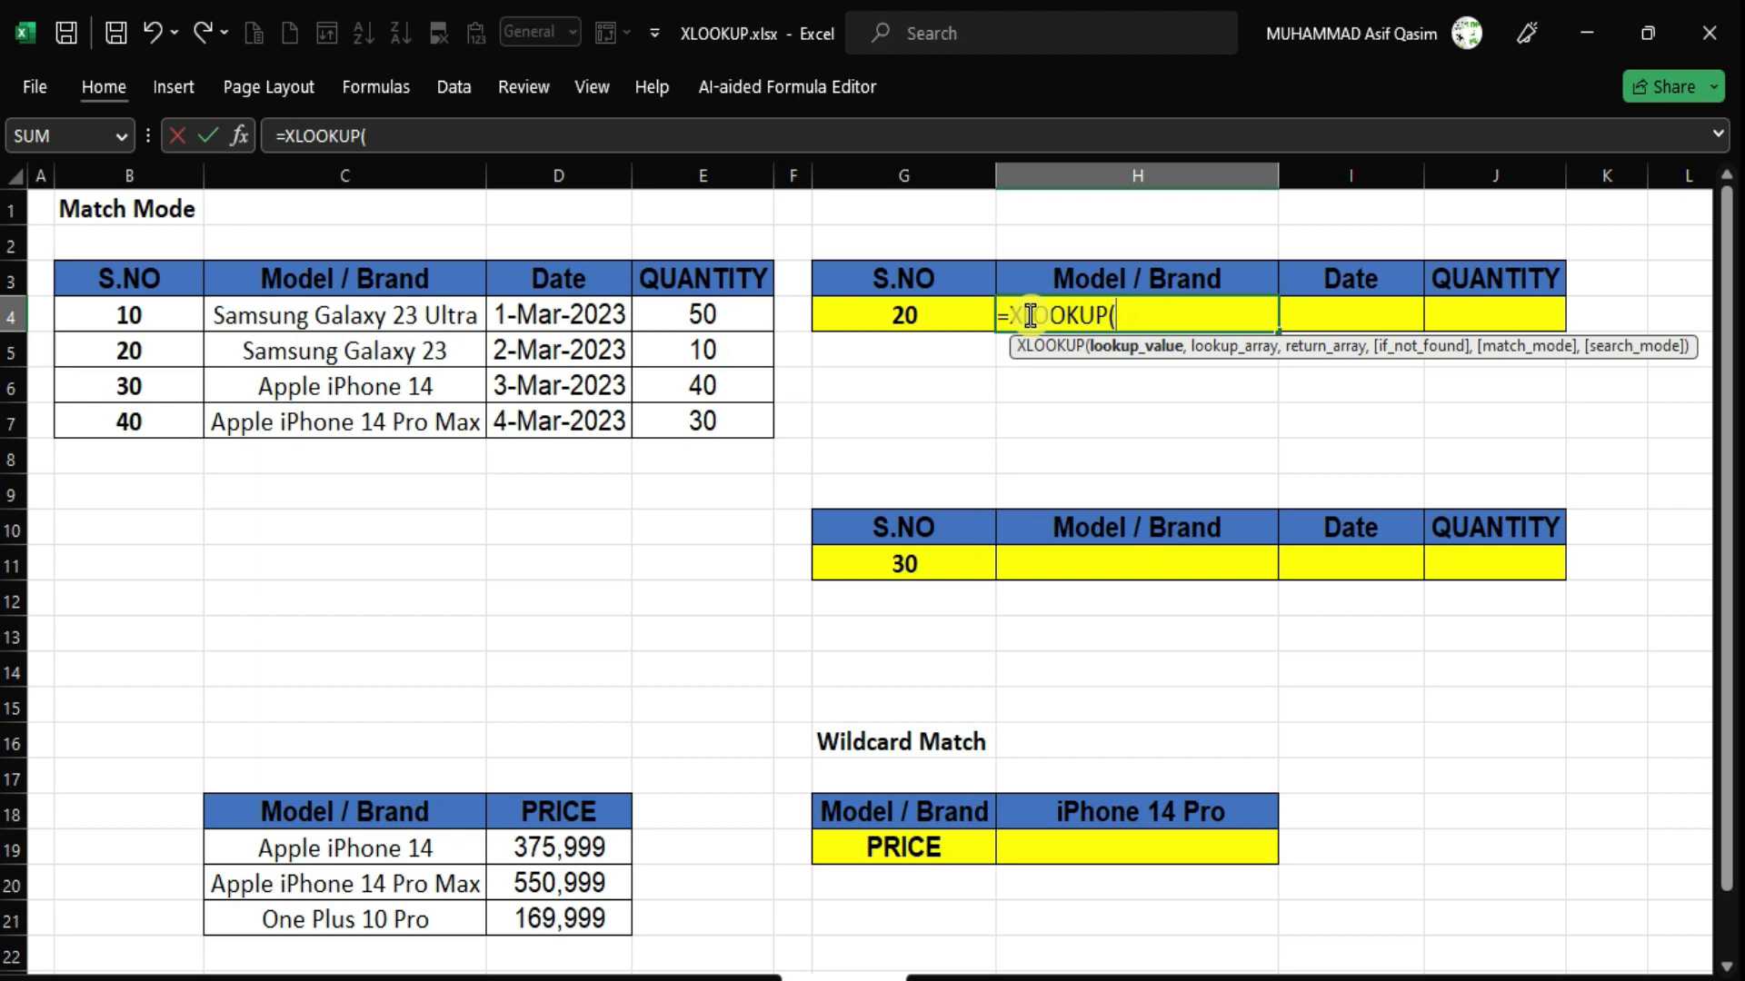
{"action": "left_click", "coordinate": [928, 318]}
{"action": "type", "text": ","}
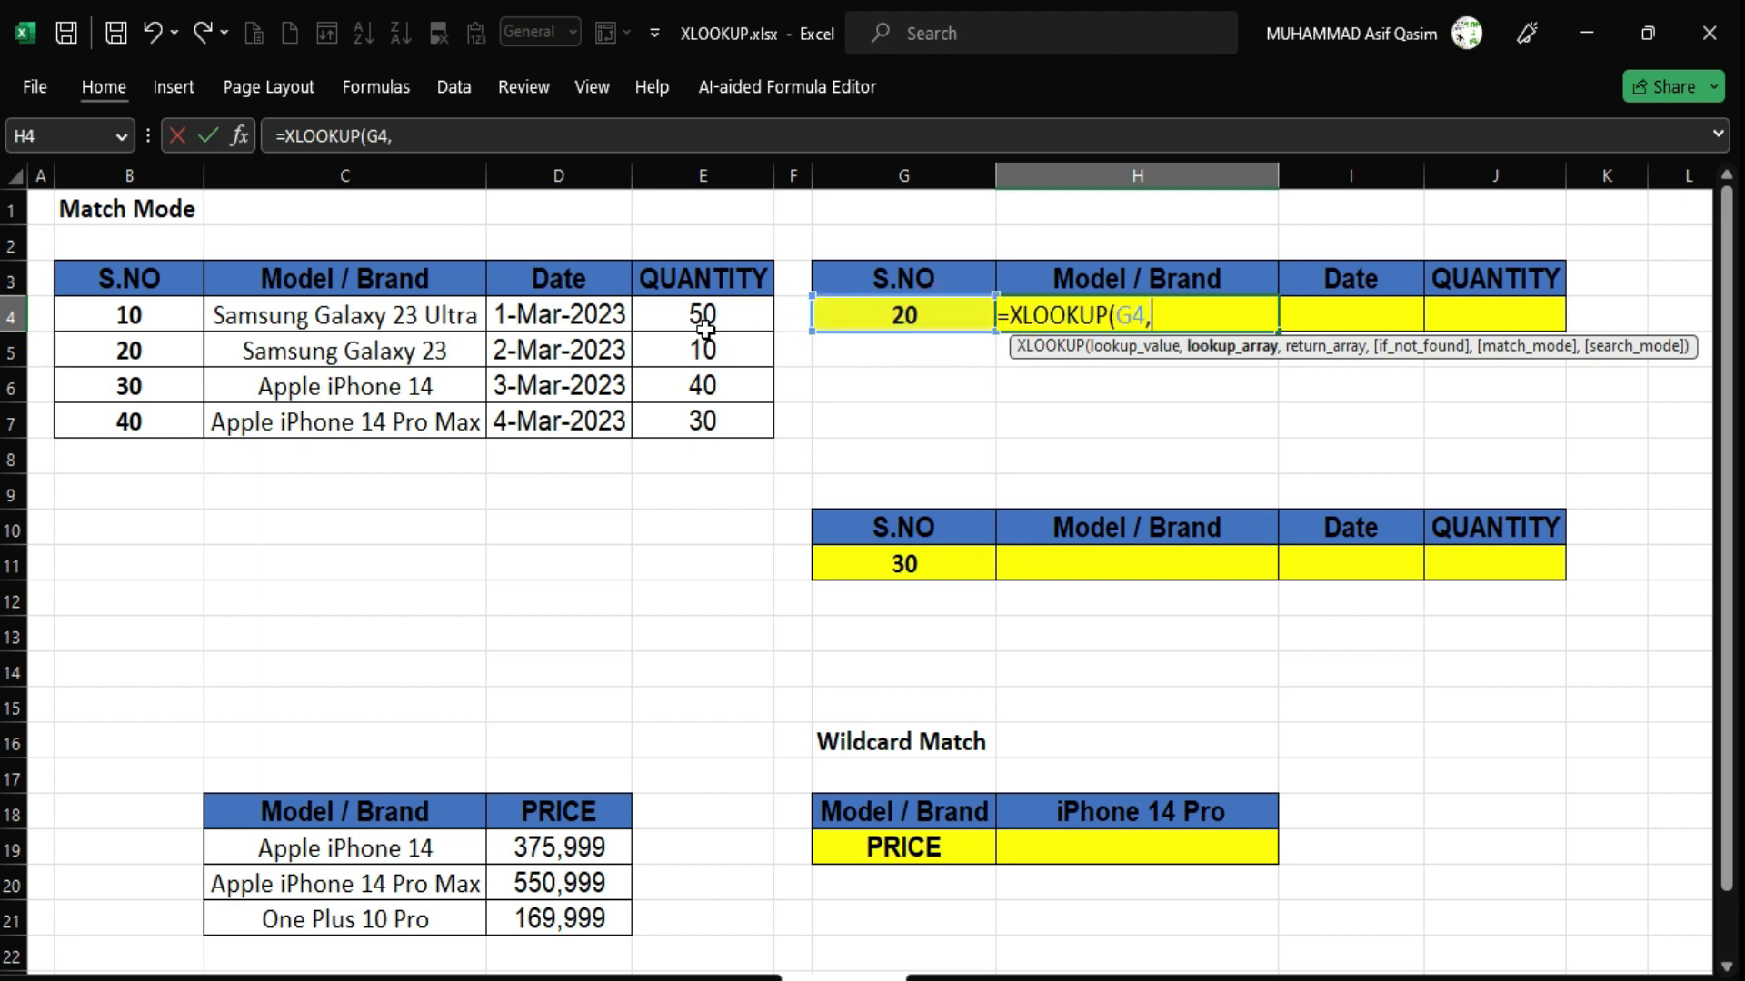
{"action": "left_click", "coordinate": [161, 283]}
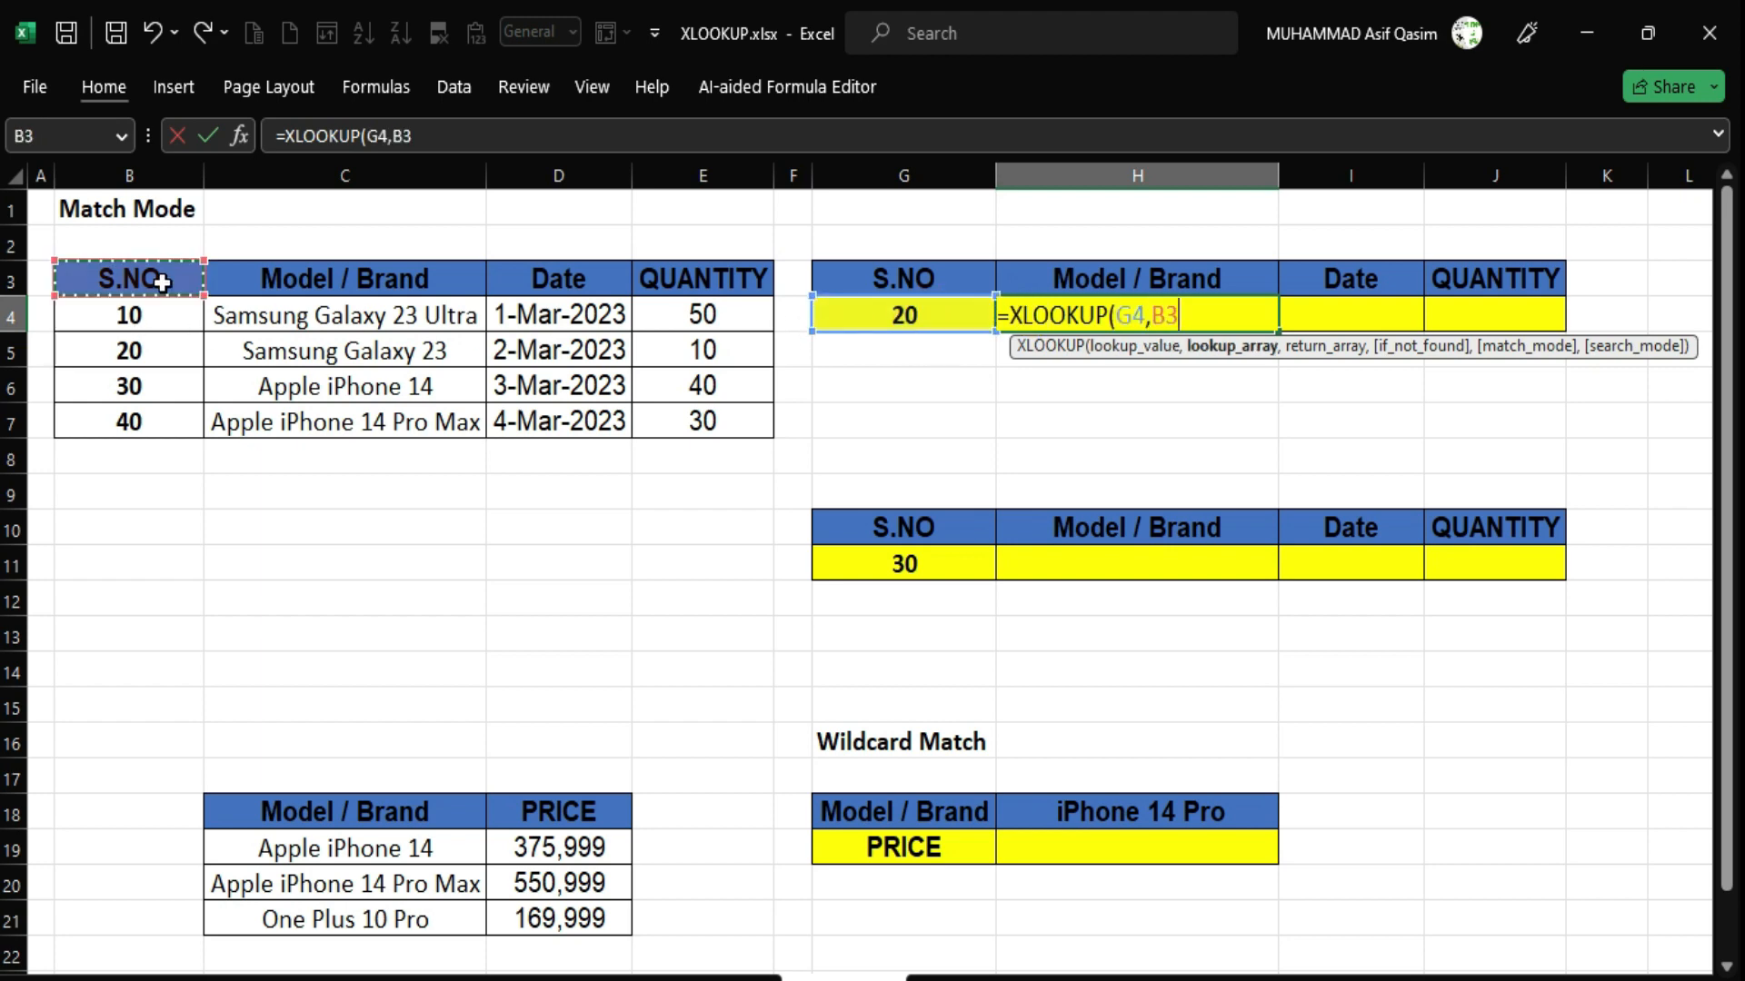
{"action": "left_click_drag", "start_coordinate": [162, 284], "coordinate": [148, 418]}
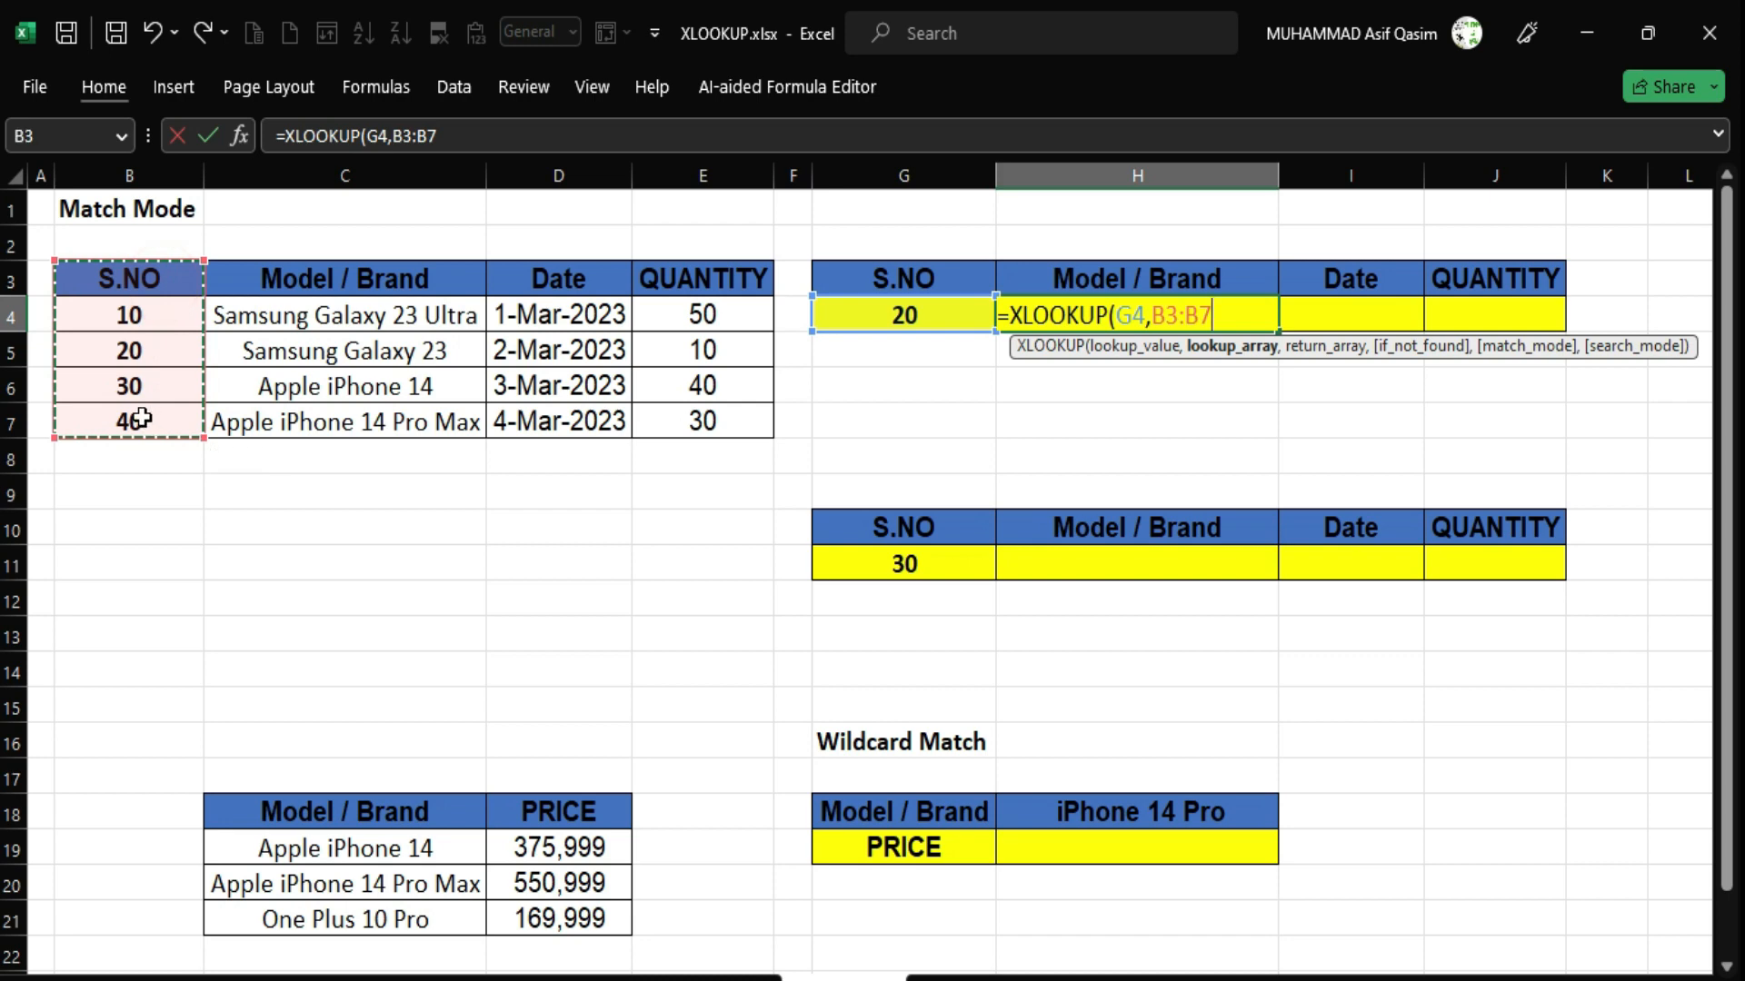
Add C3:E7 as the return array and enter it, spilling Samsung Galaxy 23, 2-Mar-2023 and 10.
{"action": "type", "text": ","}
{"action": "left_click_drag", "start_coordinate": [270, 282], "coordinate": [694, 416]}
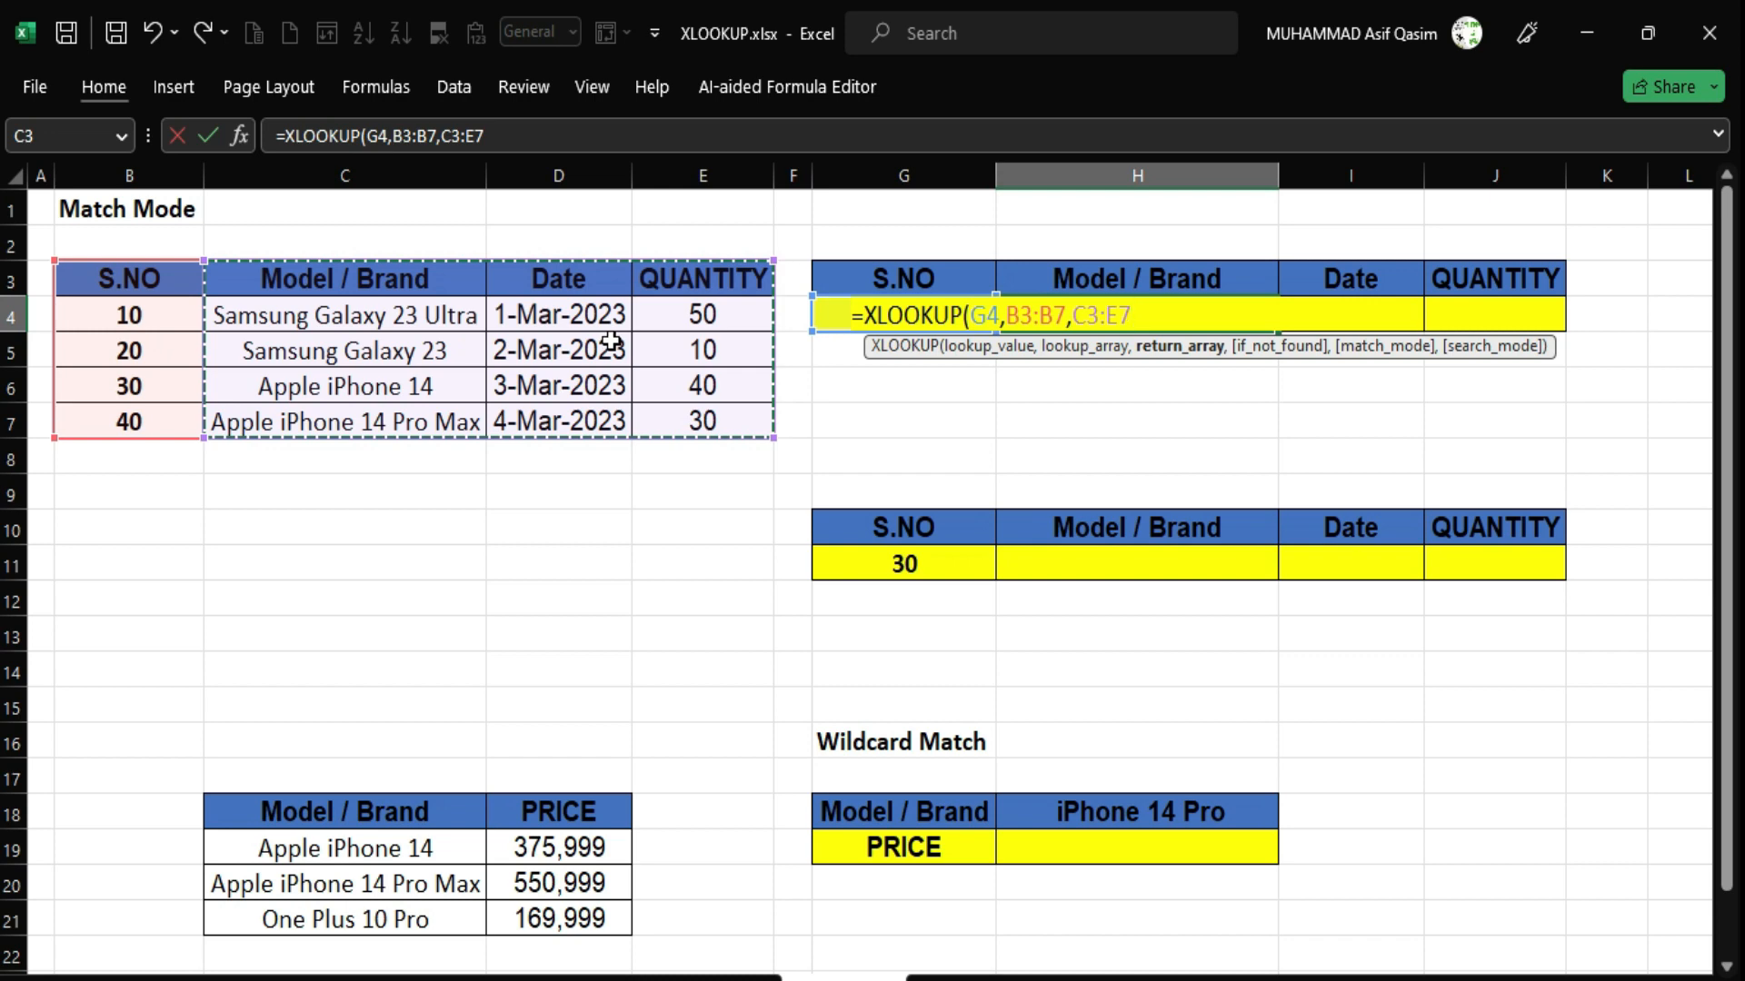
{"action": "type", "text": ")"}
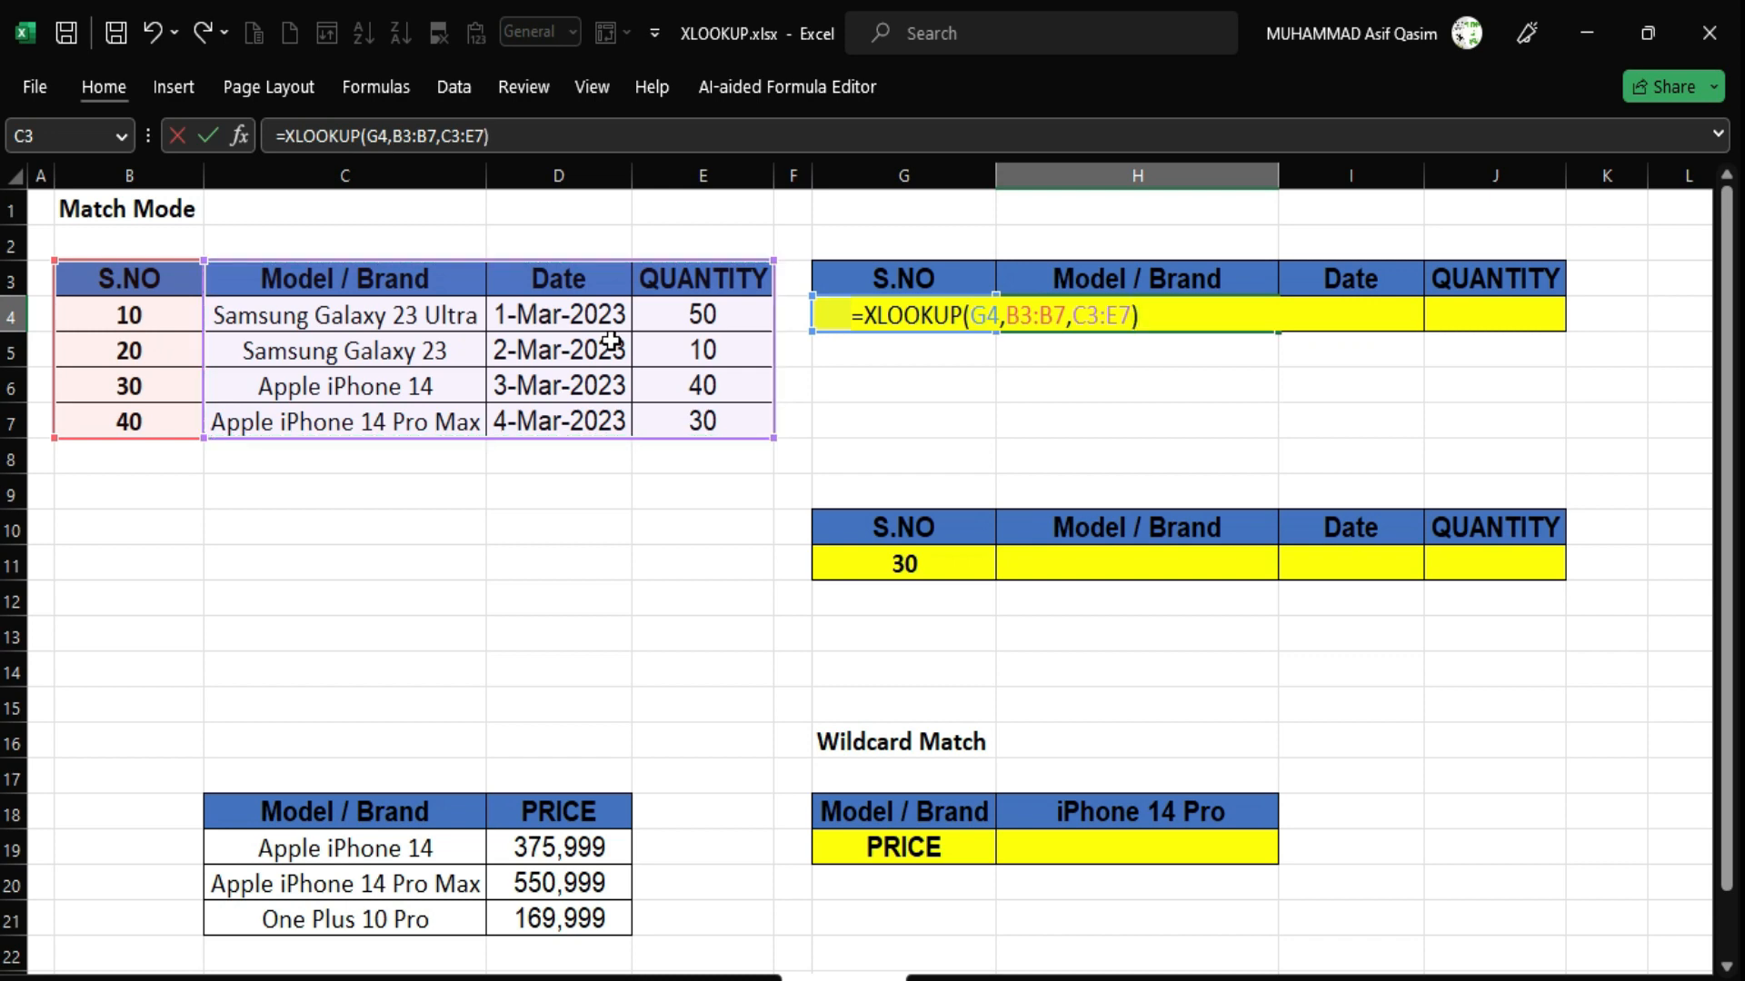
{"action": "key", "text": "Return"}
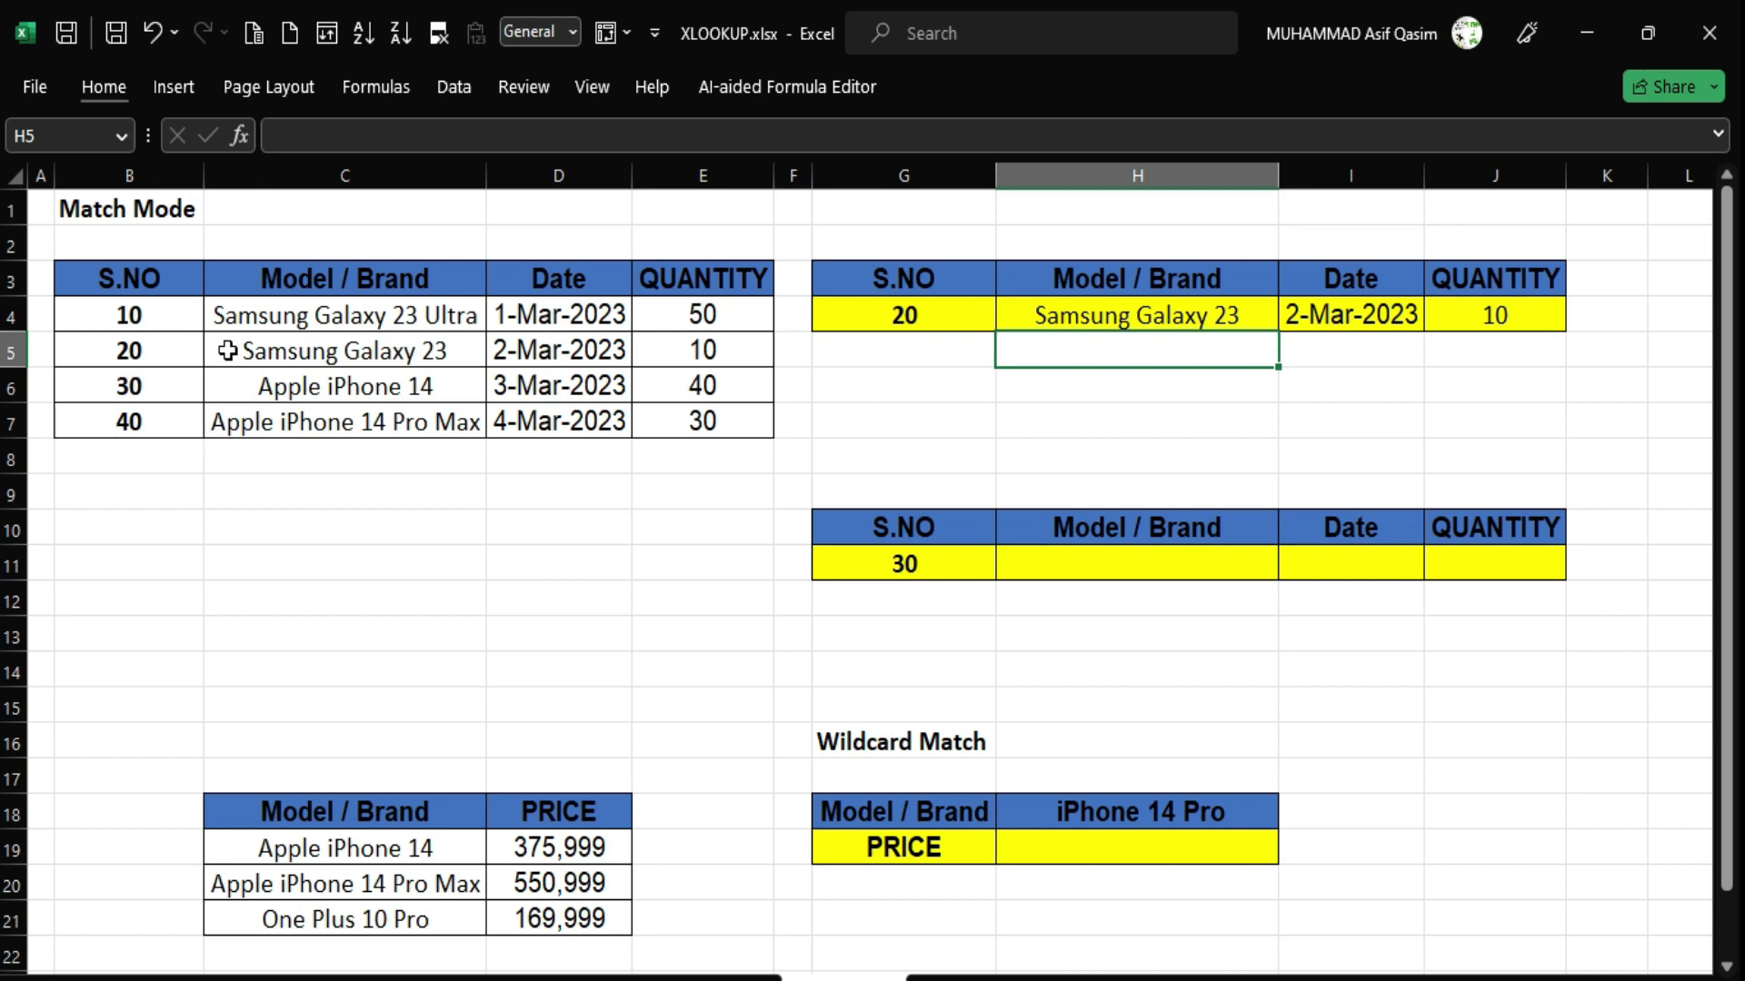
{"action": "left_click", "coordinate": [227, 351]}
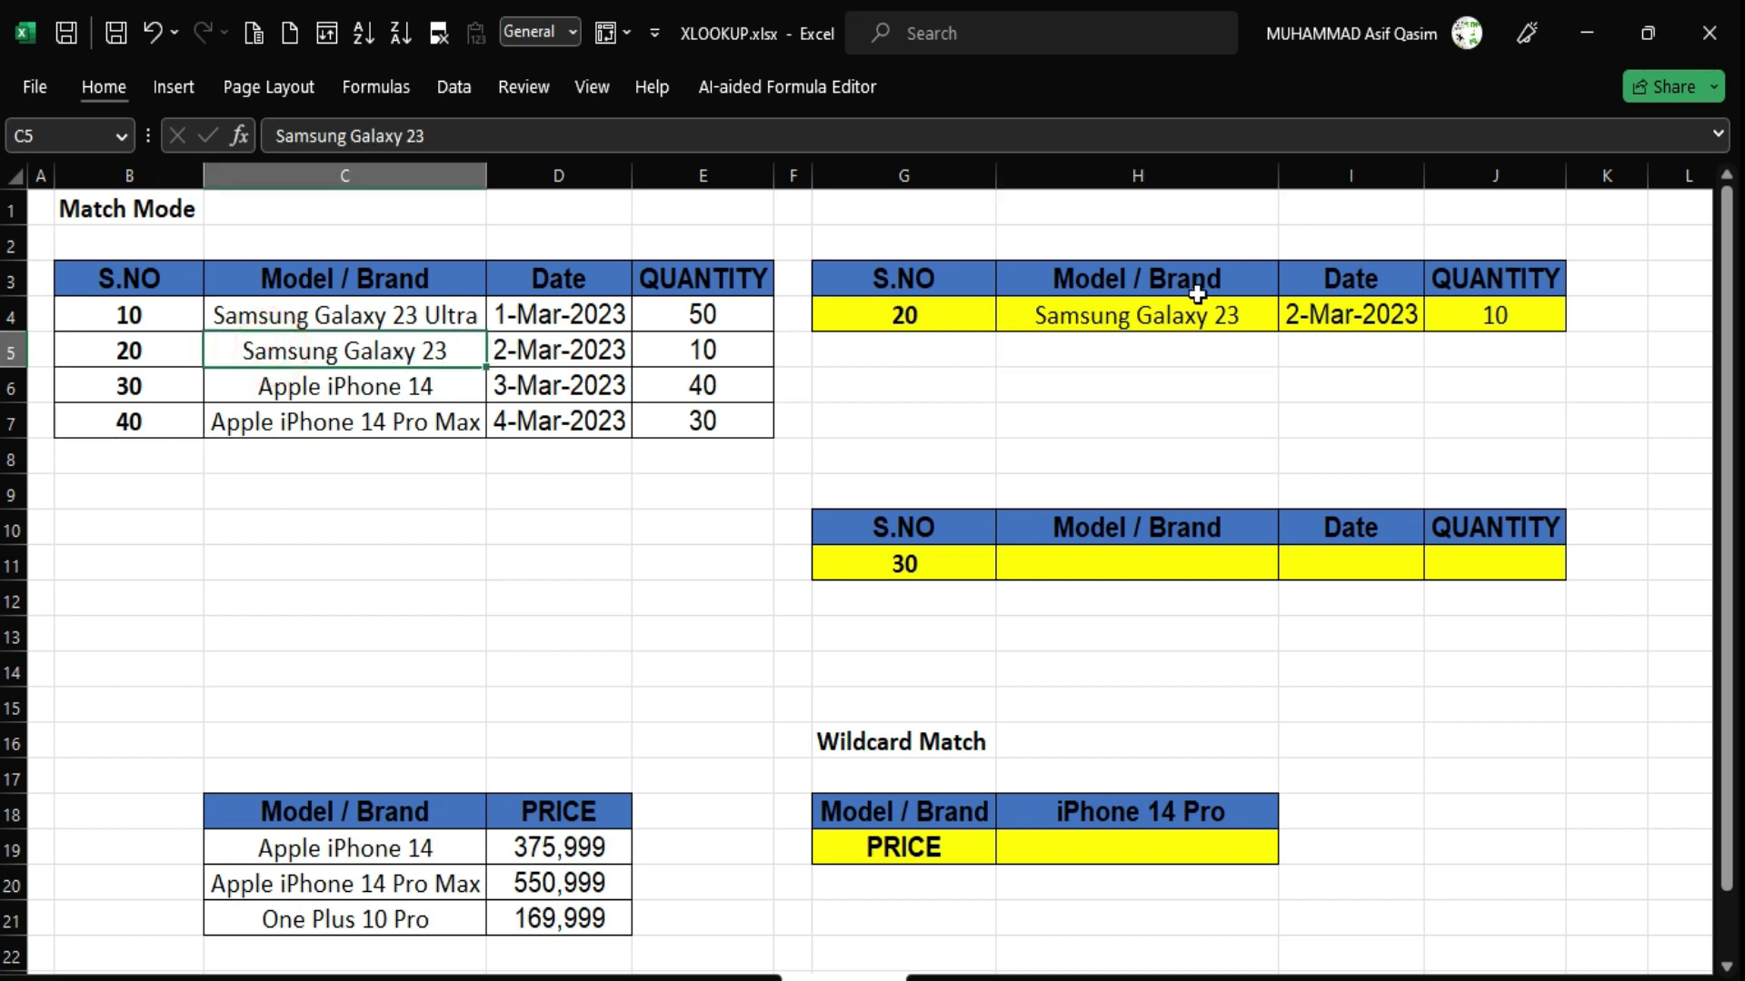
{"action": "left_click", "coordinate": [920, 326]}
{"action": "type", "text": "10"}
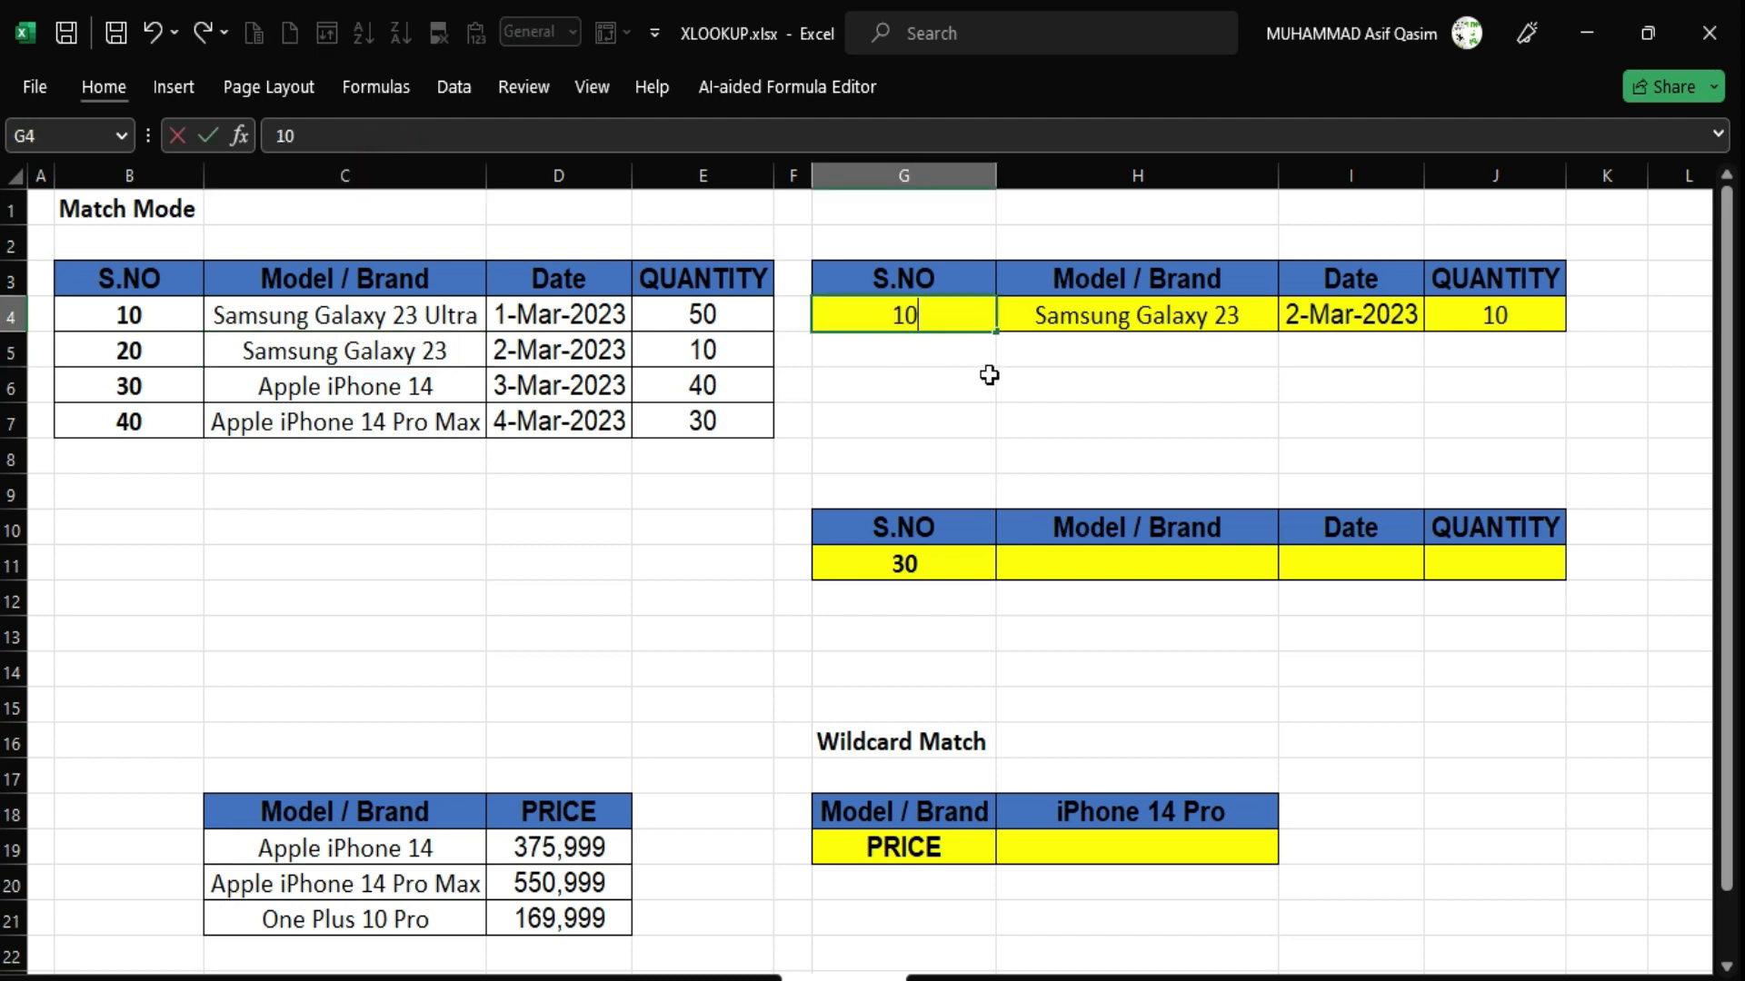
{"action": "key", "text": "Return"}
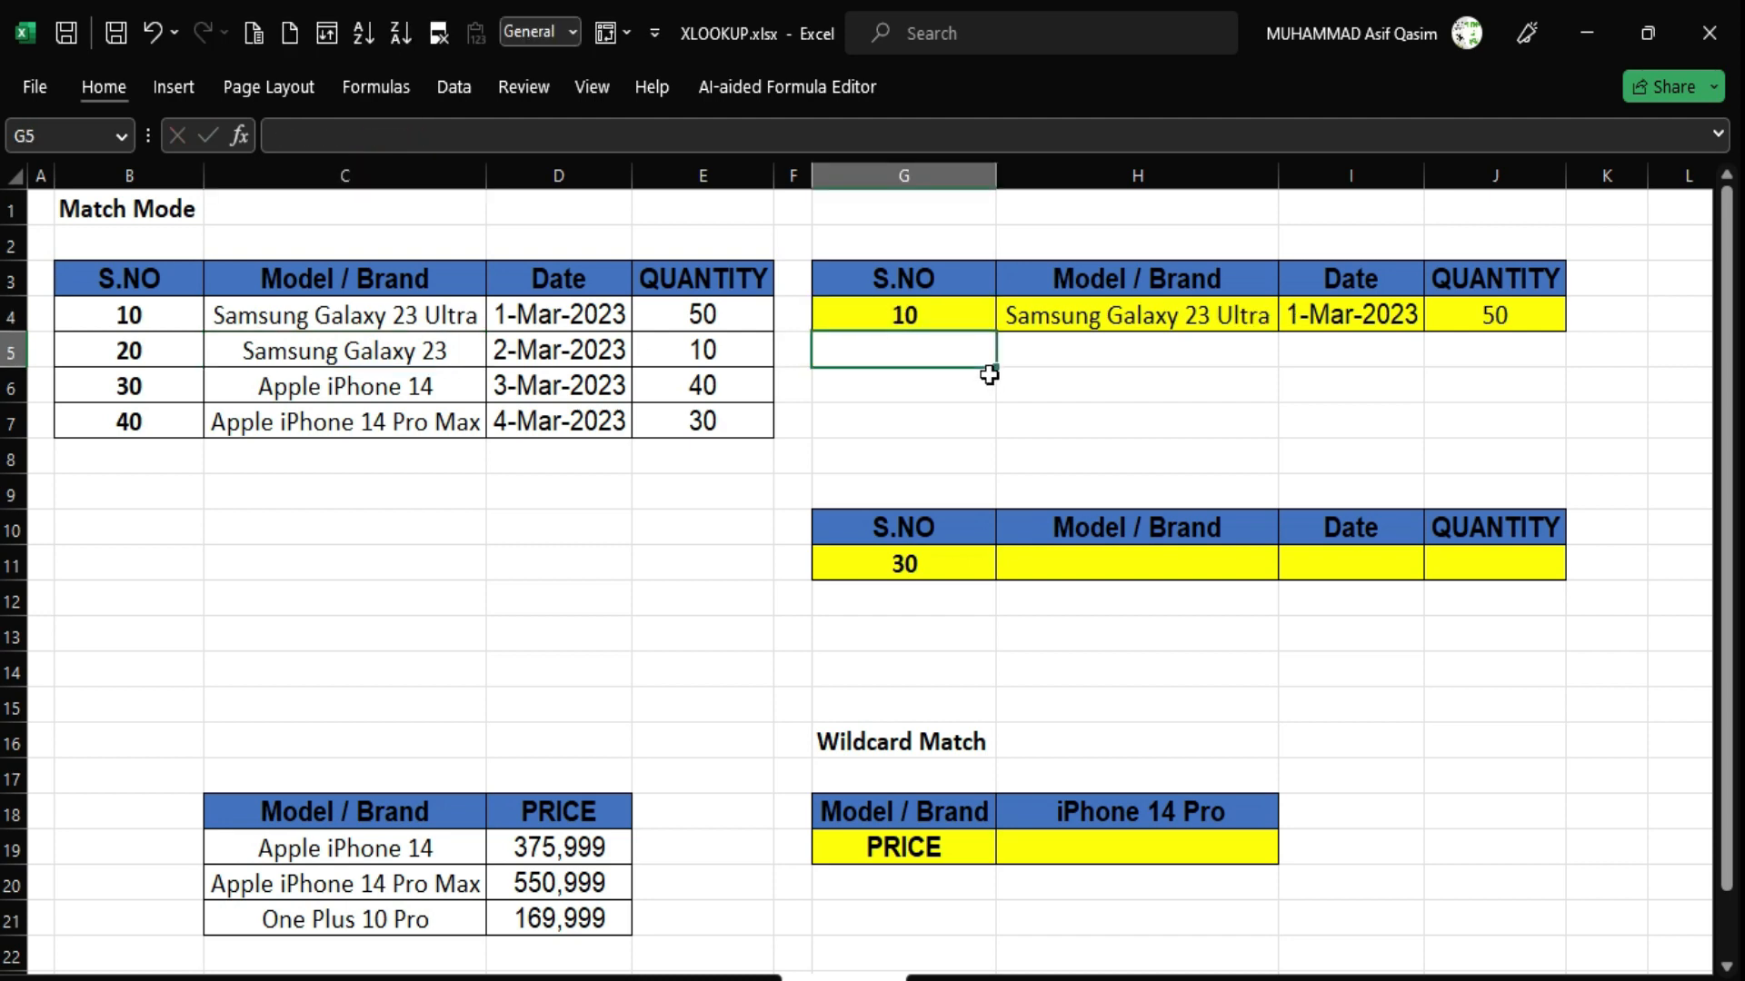
{"action": "key", "text": "Down"}
{"action": "key", "text": "Down"}
{"action": "key", "text": "Down"}
{"action": "key", "text": "Down"}
{"action": "key", "text": "Down"}
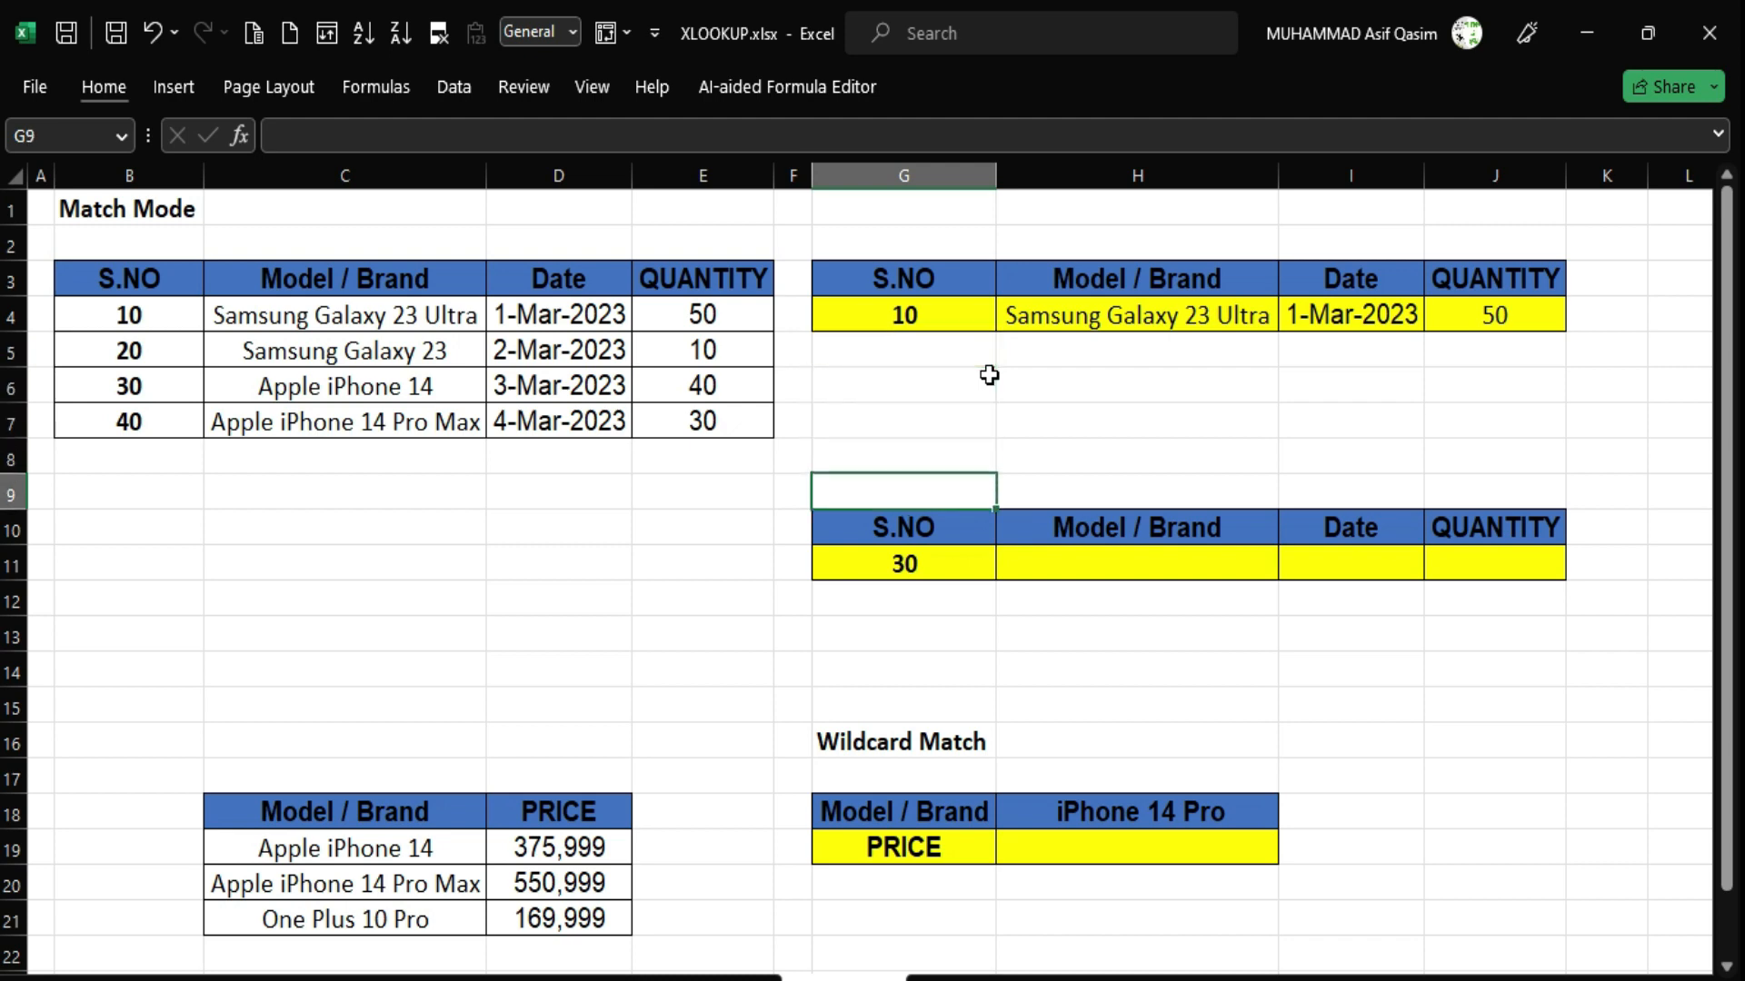
{"action": "key", "text": "Right"}
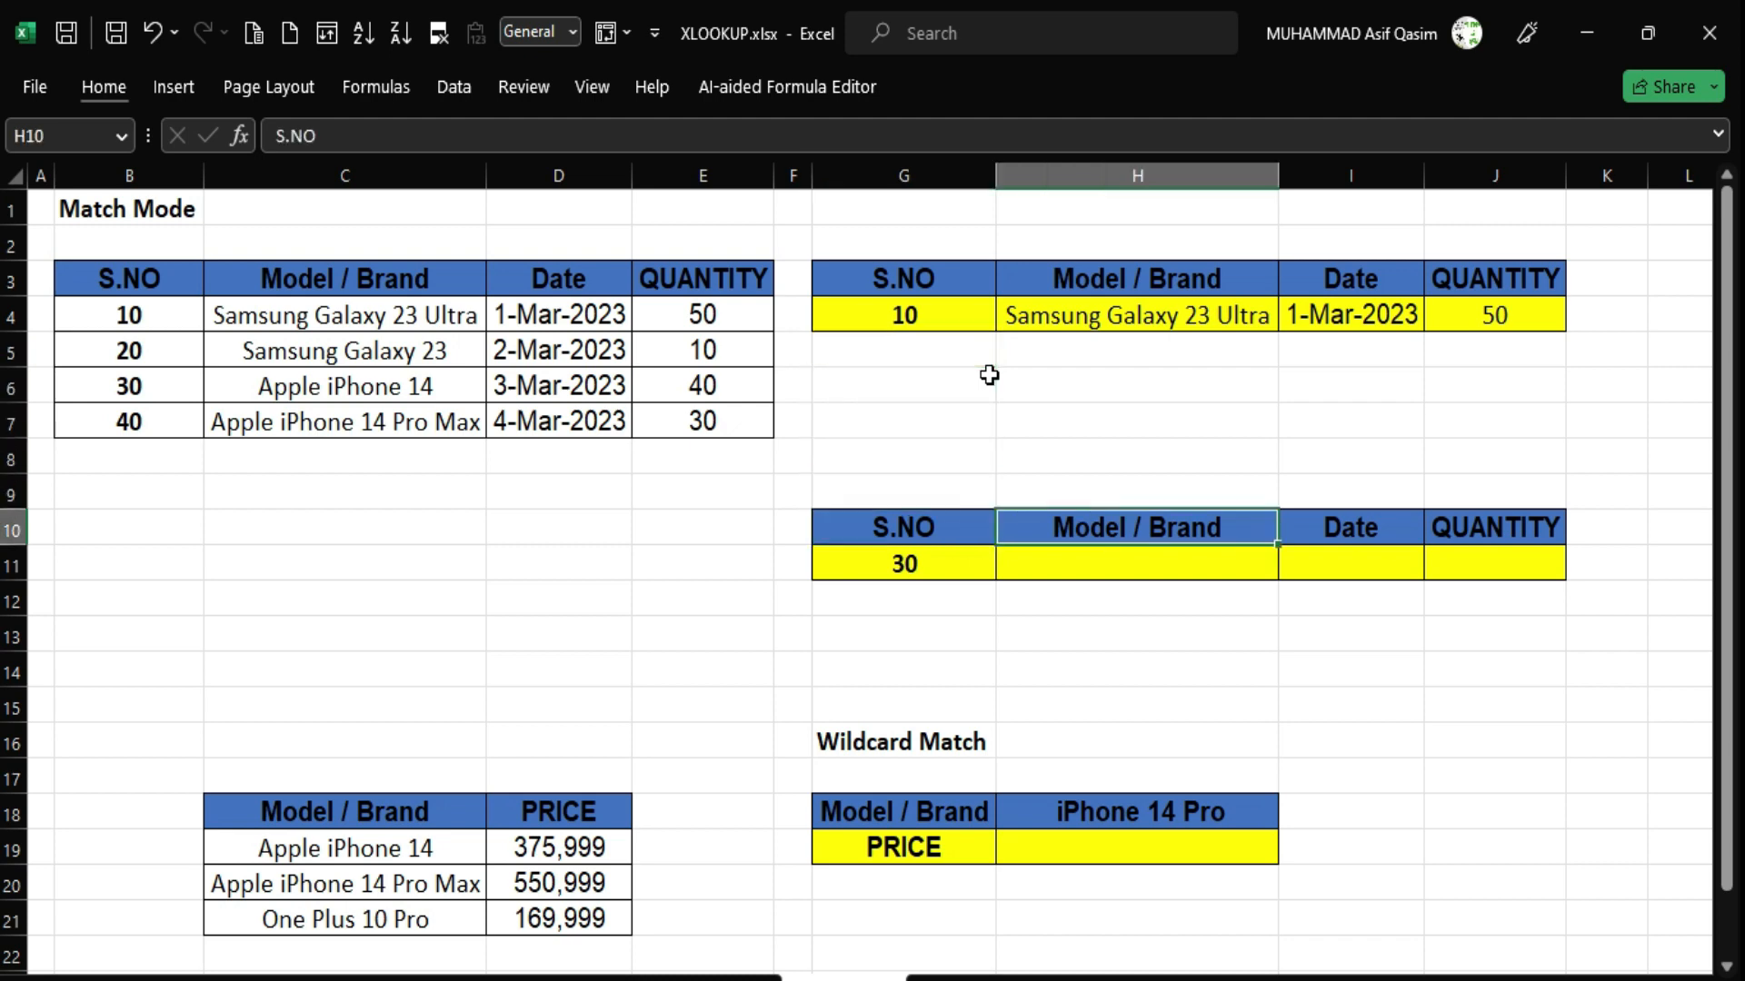
{"action": "key", "text": "Down"}
{"action": "key", "text": "Up"}
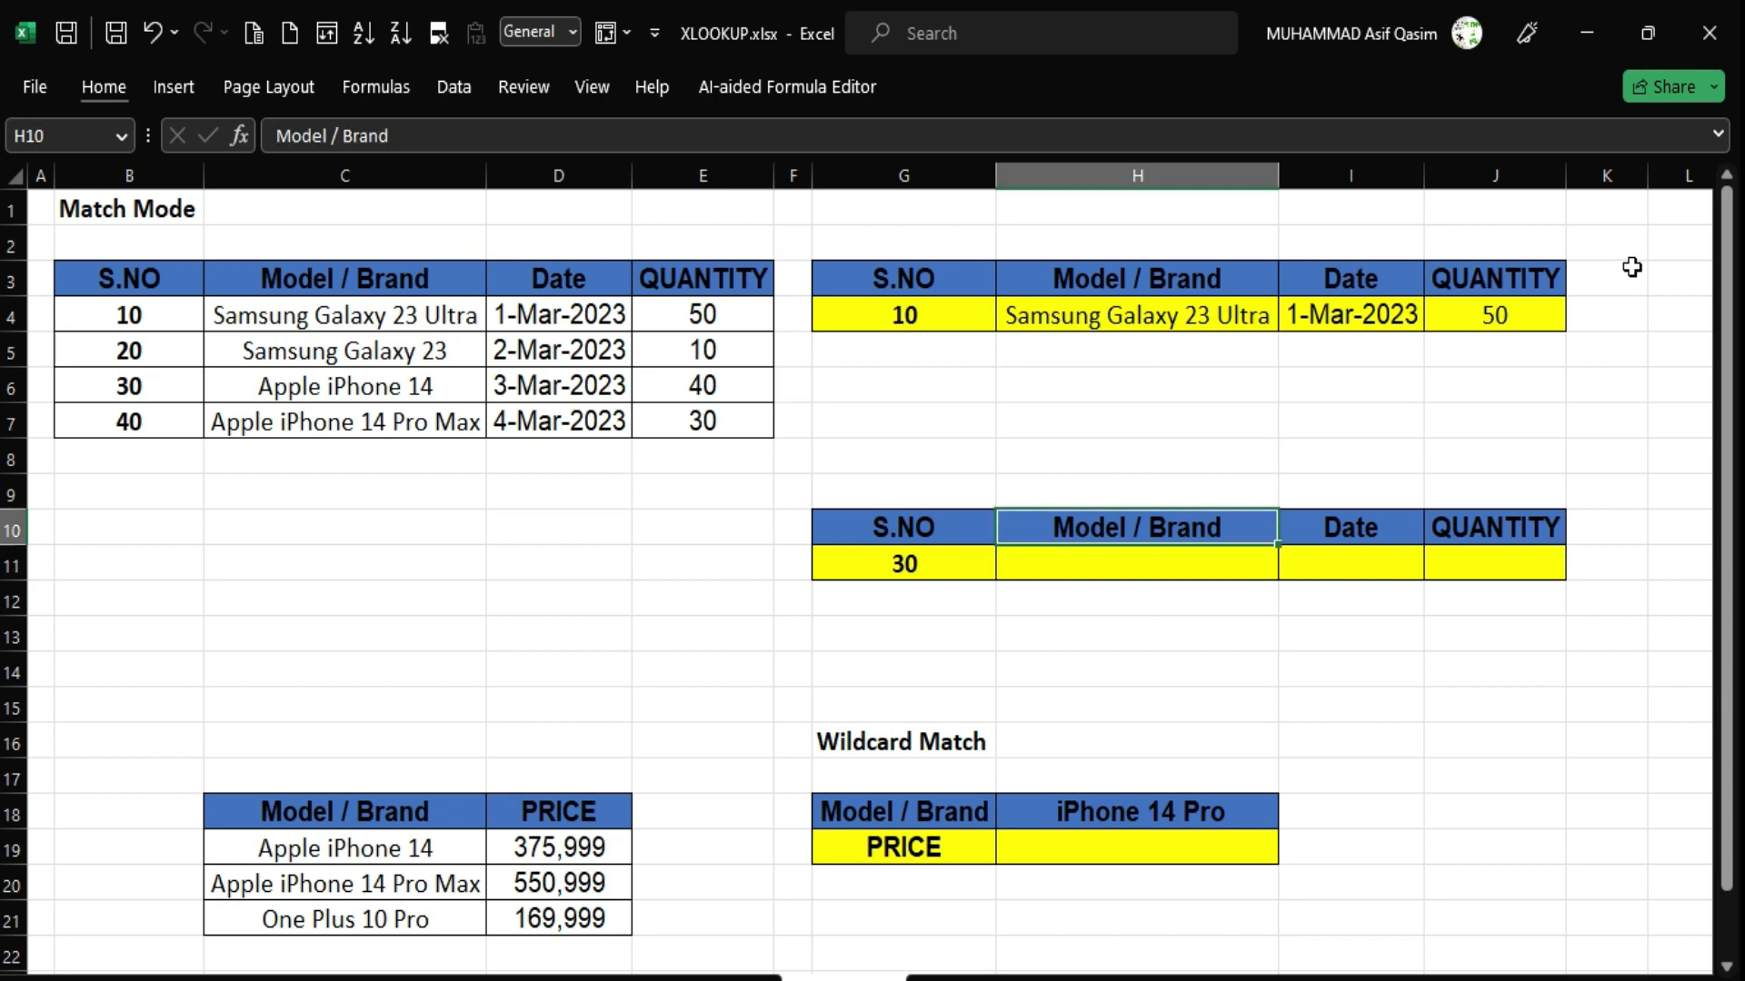
Start =XLOOKUP in H11 with G11 as the lookup value and B3:B7 as the lookup array.
{"action": "left_click", "coordinate": [1188, 569]}
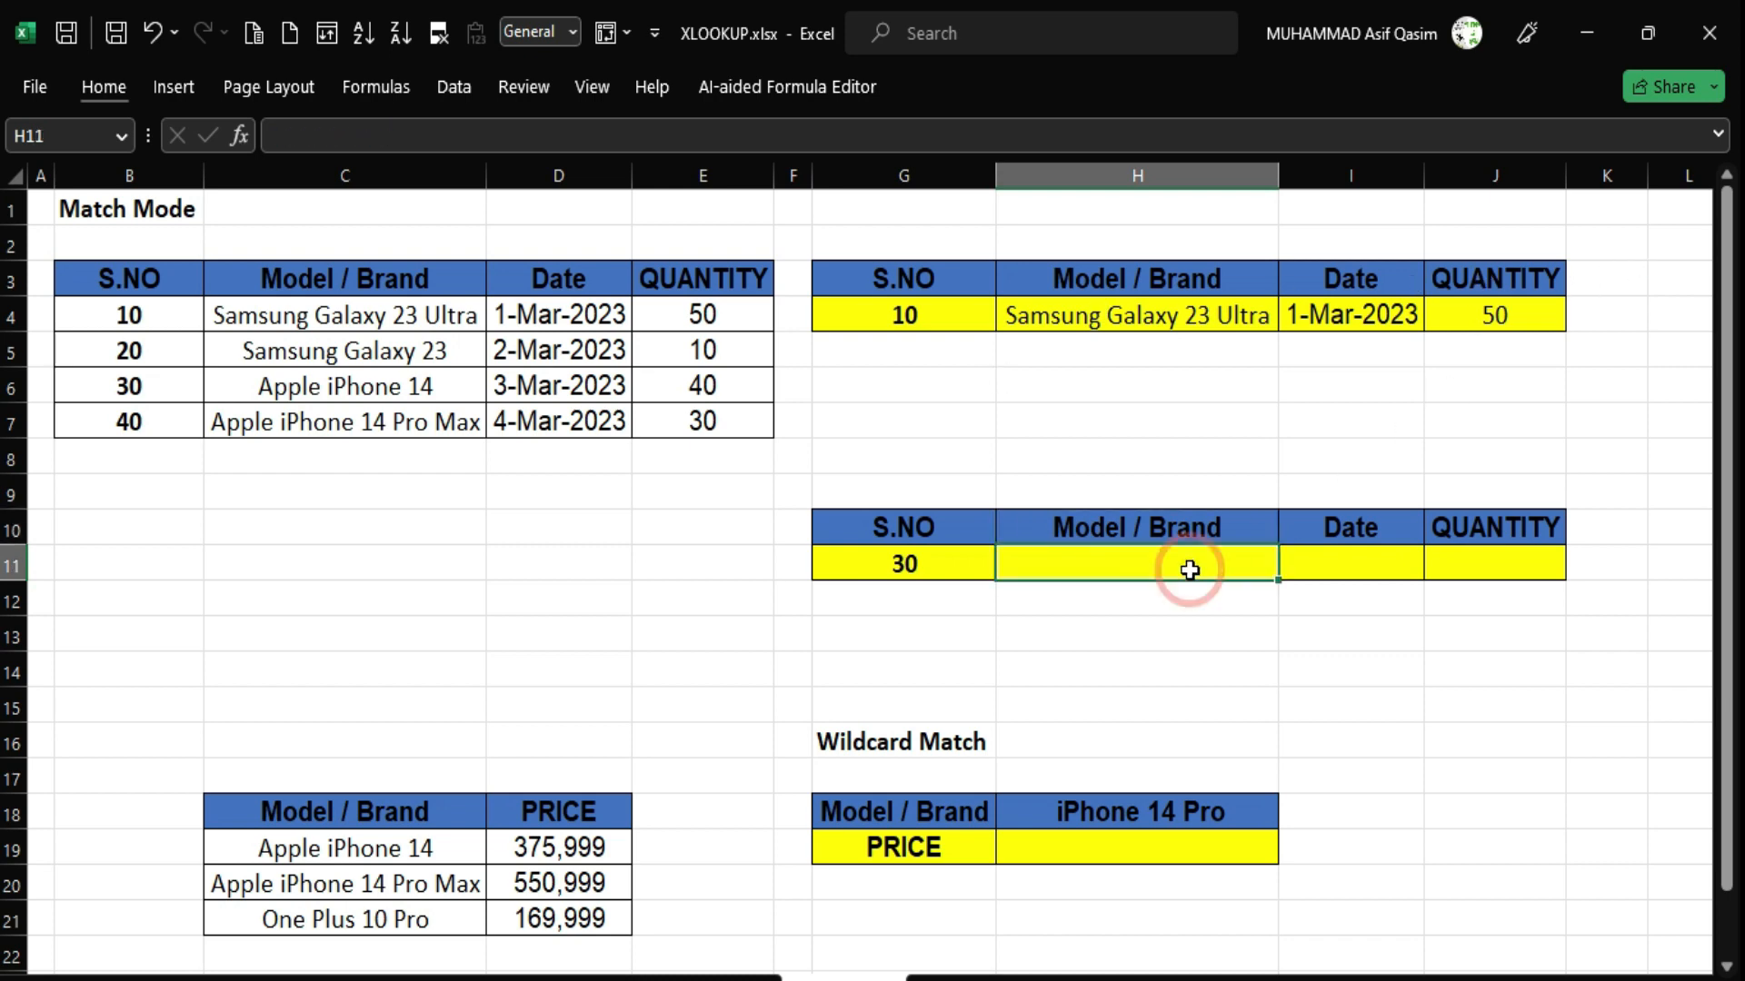
{"action": "type", "text": "=xloo"}
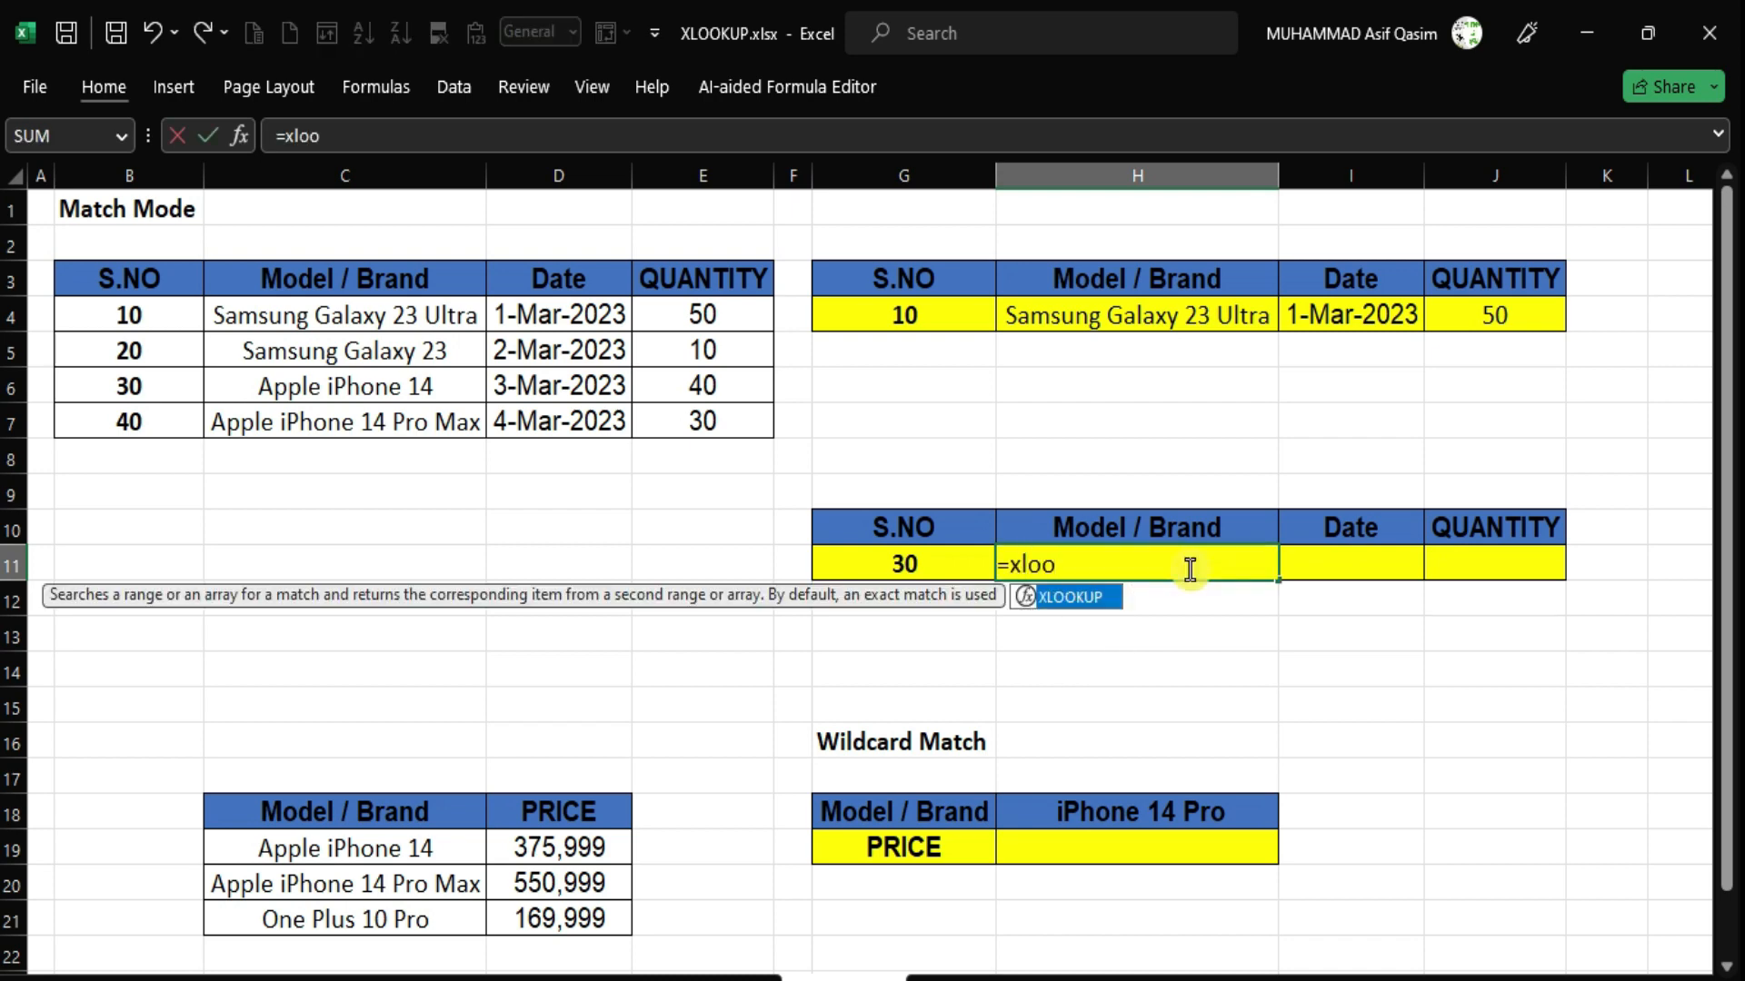
{"action": "key", "text": "Tab"}
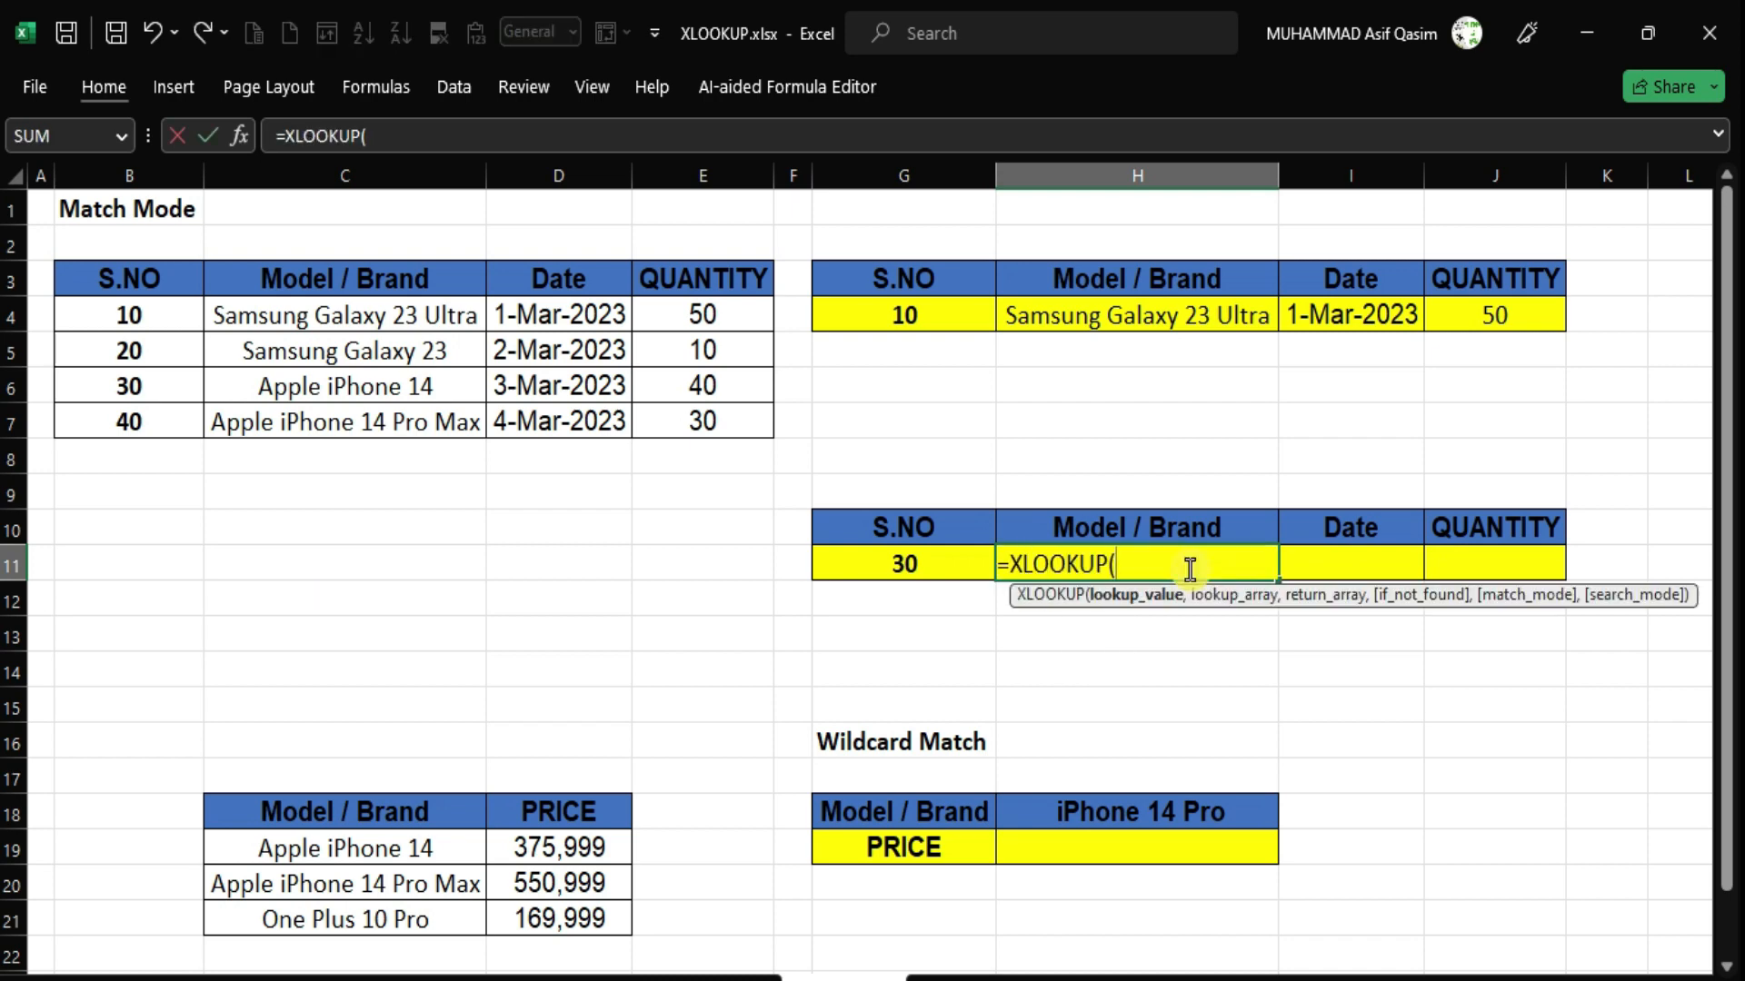
{"action": "key", "text": "Left"}
{"action": "type", "text": ","}
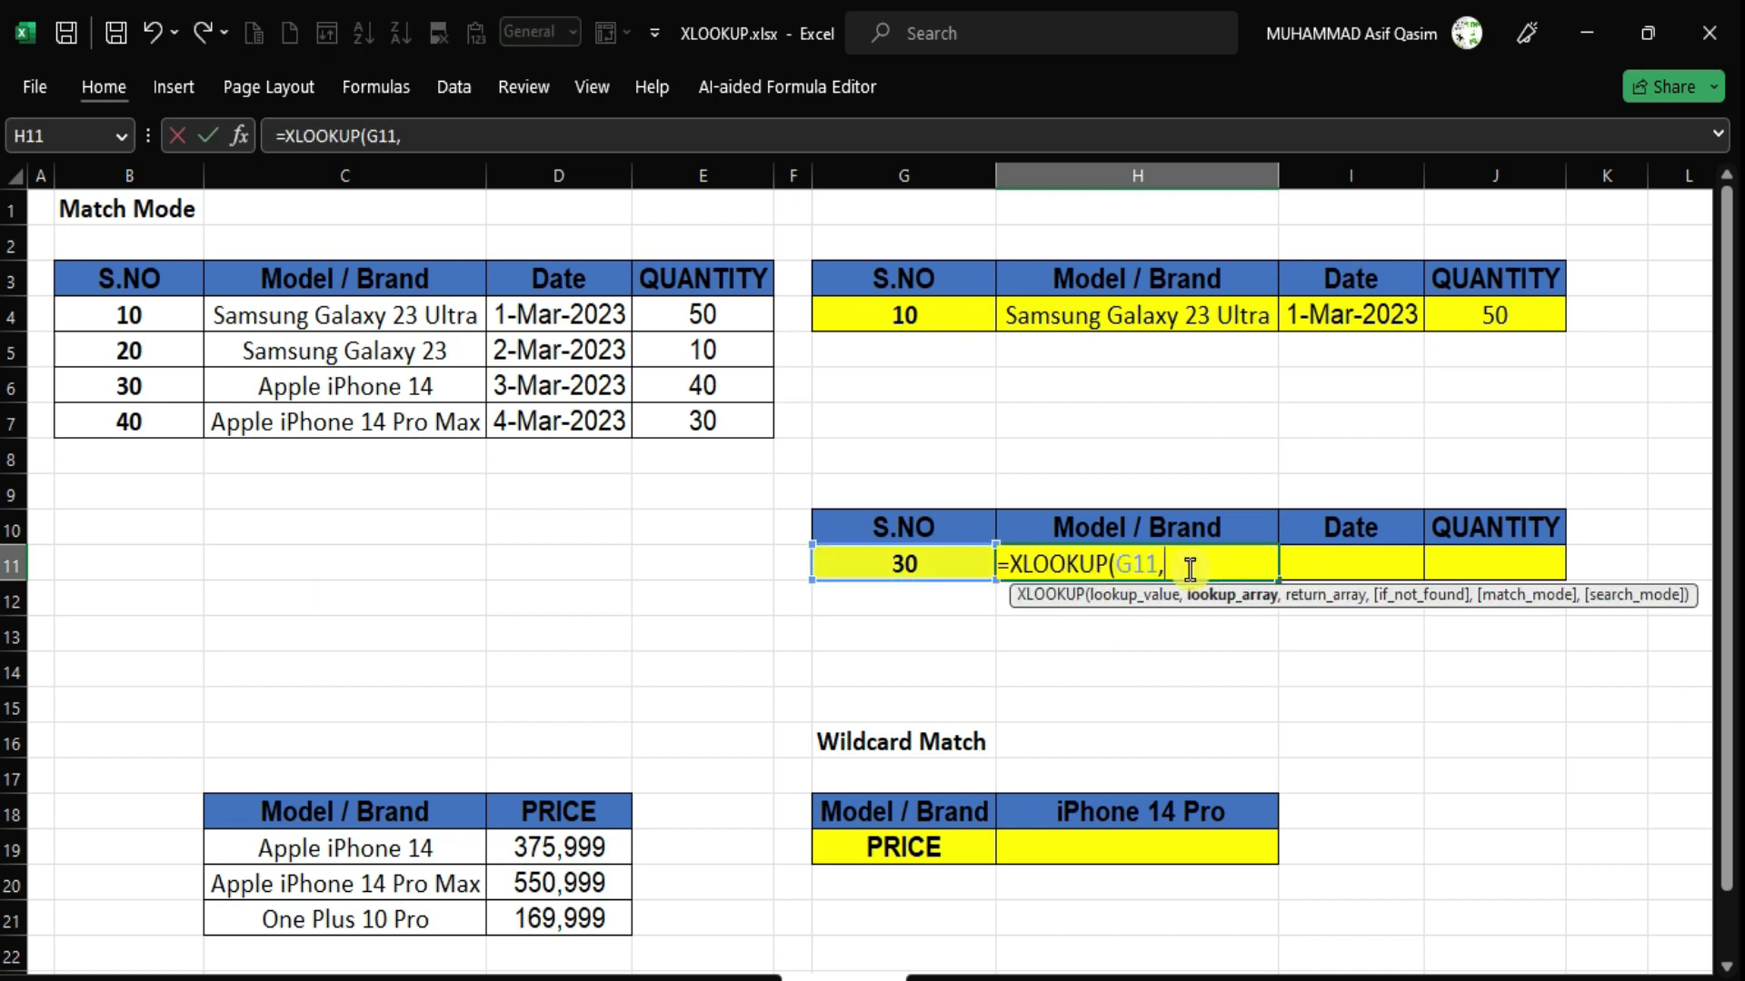
{"action": "key", "text": "Up"}
{"action": "key", "text": "Left"}
{"action": "key", "text": "Left"}
{"action": "key", "text": "Left"}
{"action": "key", "text": "Left"}
{"action": "key", "text": "Left"}
{"action": "key", "text": "Left"}
{"action": "key", "text": "Left"}
{"action": "key", "text": "Up"}
{"action": "key", "text": "Up"}
{"action": "key", "text": "Up"}
{"action": "key", "text": "Up"}
{"action": "key", "text": "Up"}
{"action": "key", "text": "Up"}
{"action": "key", "text": "Right"}
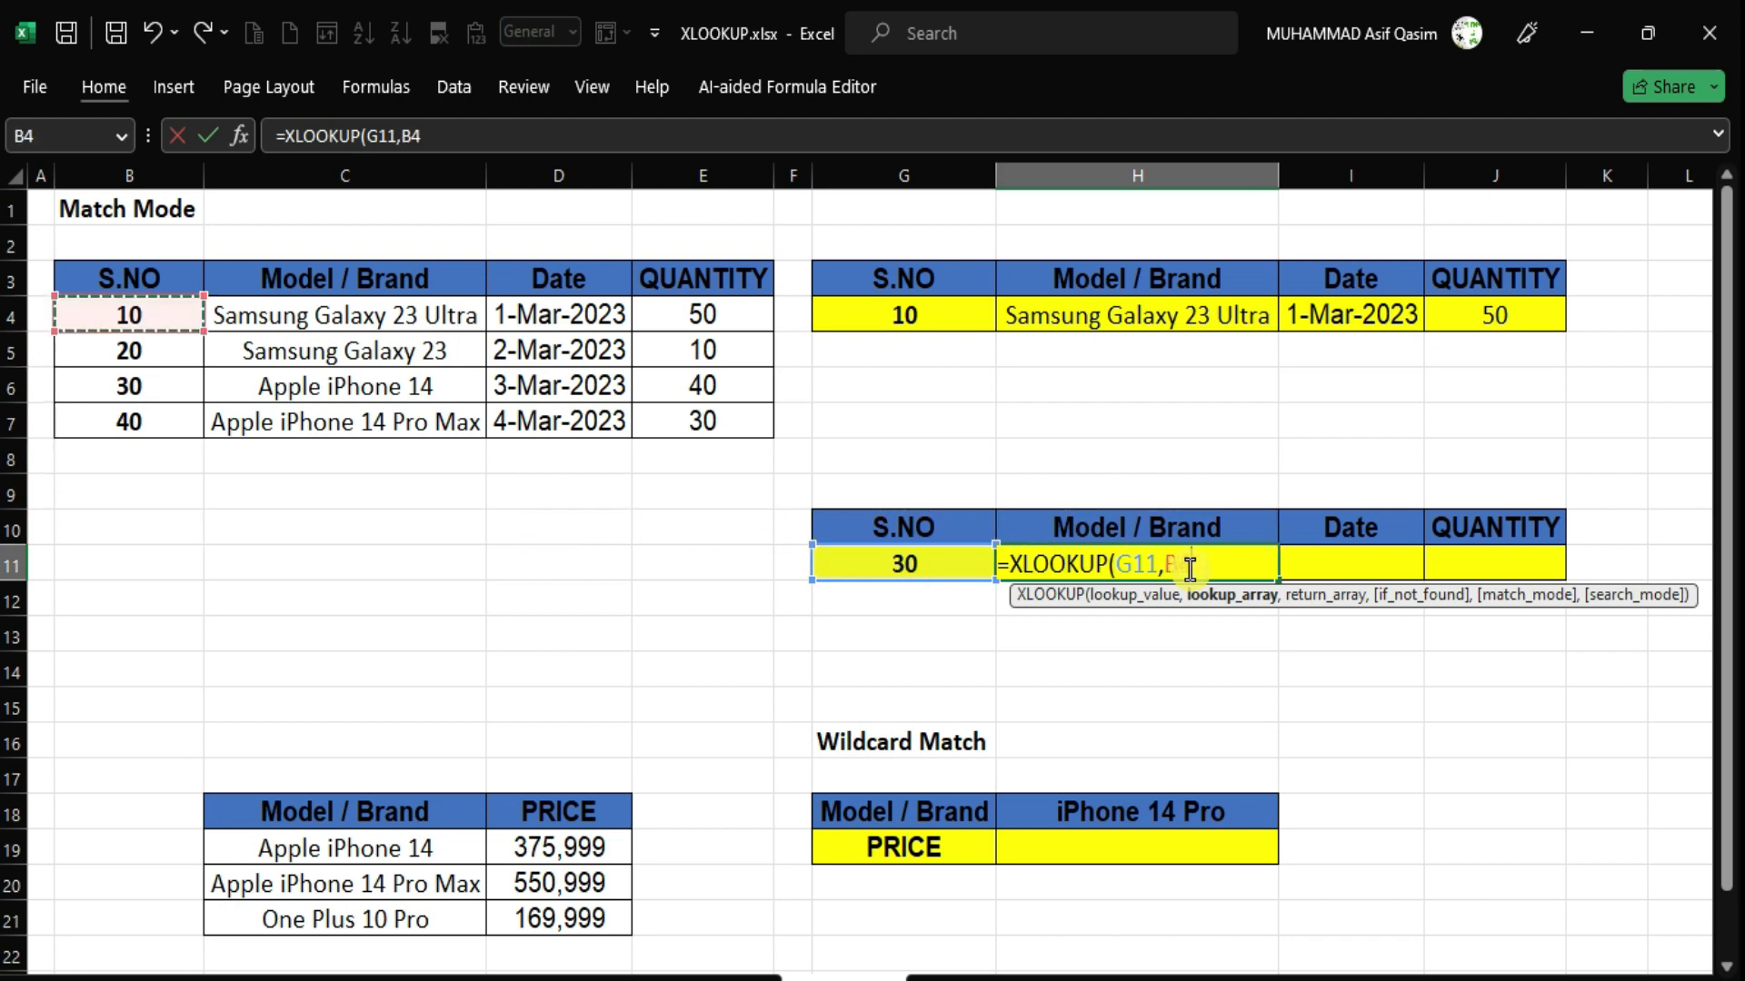
{"action": "key", "text": "Up"}
{"action": "key", "text": "shift+Down"}
{"action": "key", "text": "shift+Down"}
{"action": "key", "text": "shift+Down"}
{"action": "key", "text": "shift+Down"}
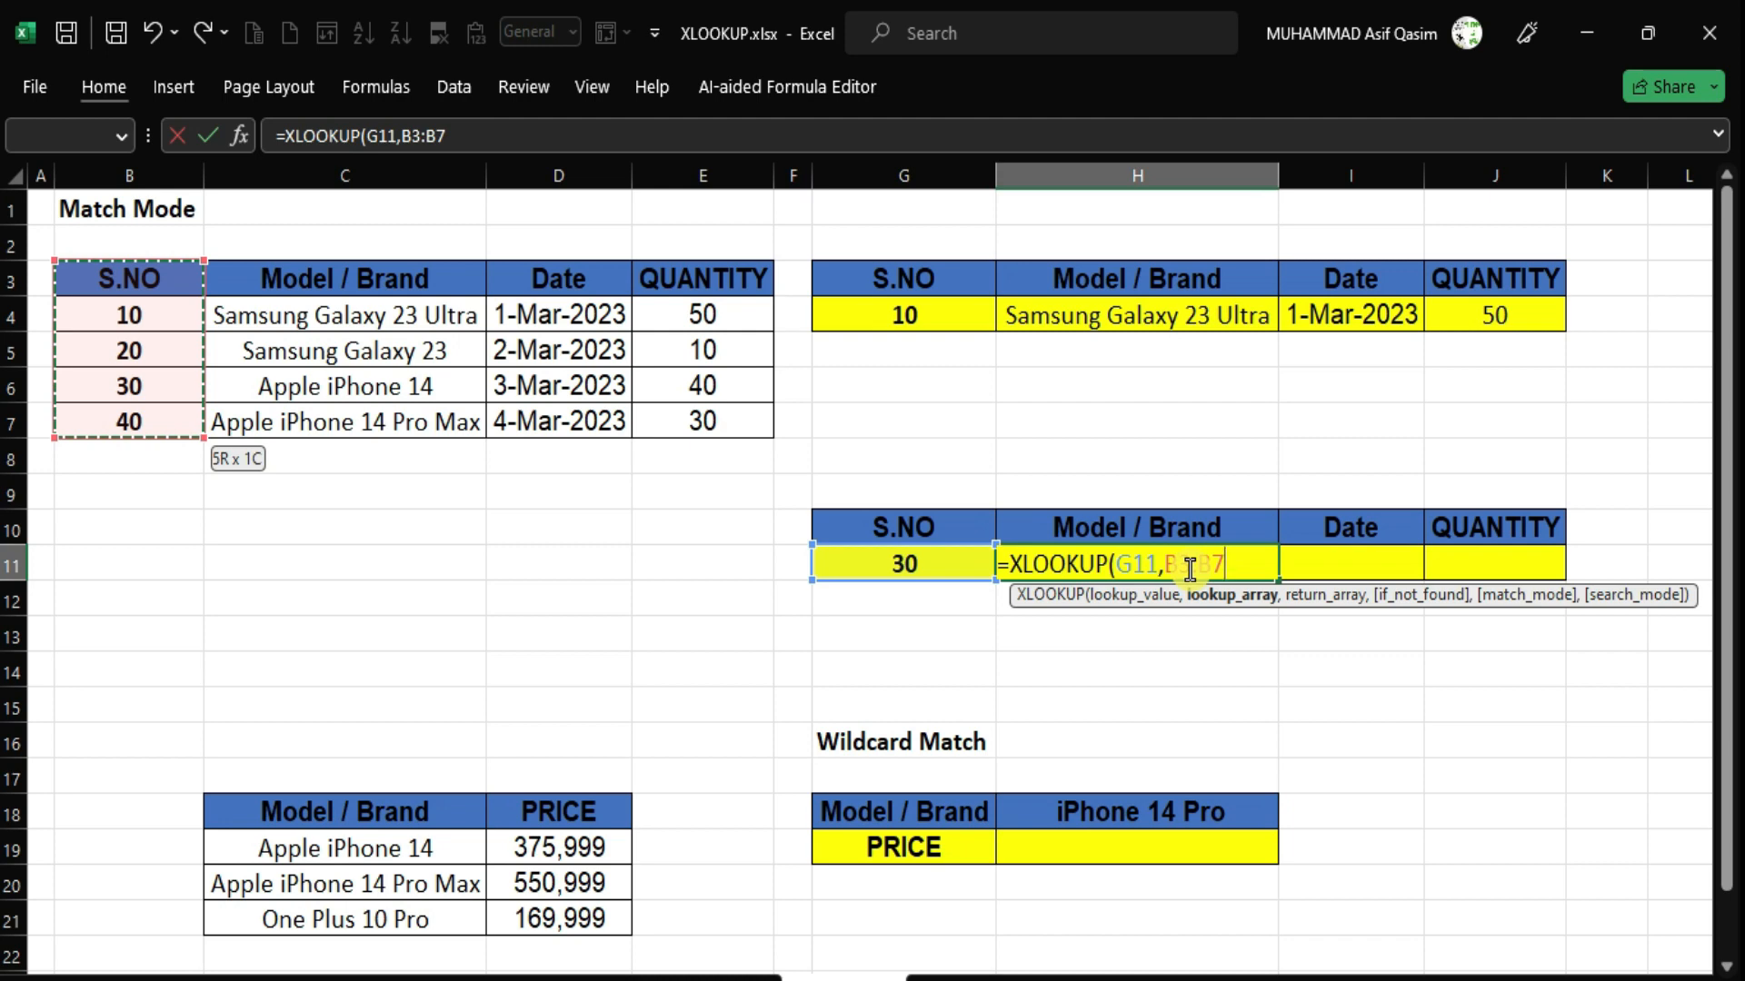
Add C3:E7 (Model / Brand through QUANTITY) as the return array.
{"action": "type", "text": ","}
{"action": "key", "text": "Up"}
{"action": "key", "text": "Right"}
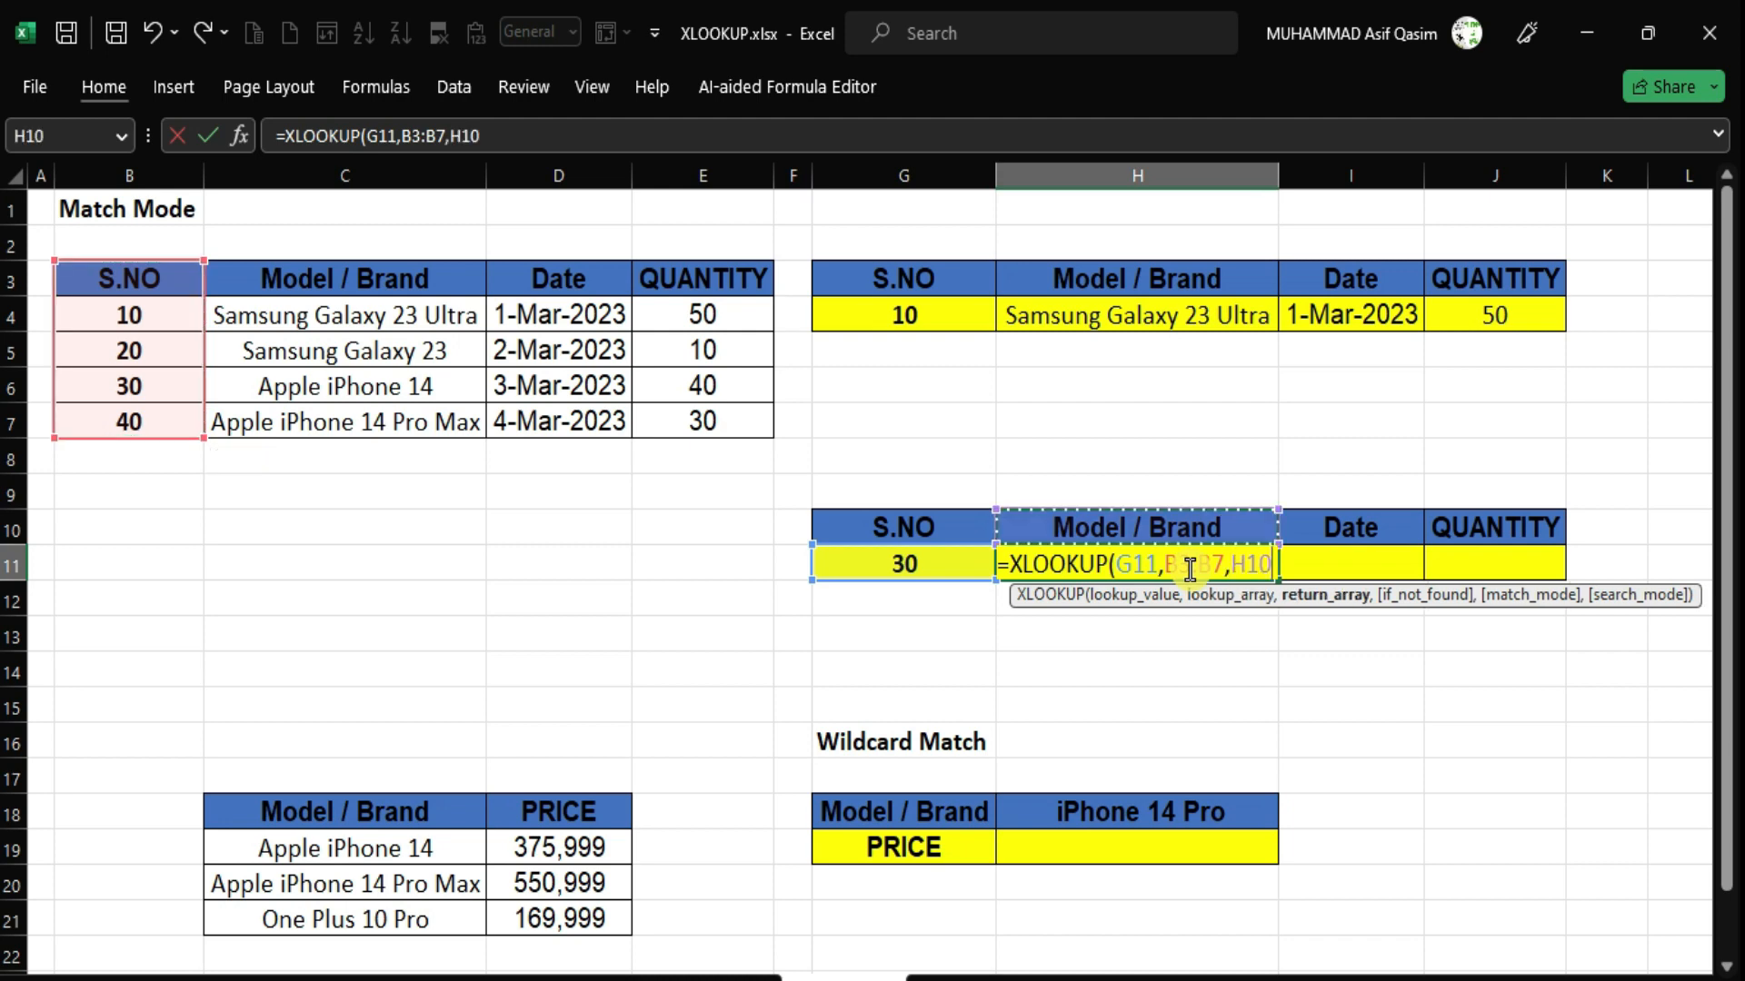
{"action": "key", "text": "Left"}
{"action": "key", "text": "Left"}
{"action": "key", "text": "Left"}
{"action": "key", "text": "Left"}
{"action": "key", "text": "Left"}
{"action": "key", "text": "Left"}
{"action": "key", "text": "Left"}
{"action": "key", "text": "Up"}
{"action": "key", "text": "Up"}
{"action": "key", "text": "Up"}
{"action": "key", "text": "Up"}
{"action": "key", "text": "Up"}
{"action": "key", "text": "Right"}
{"action": "key", "text": "Right"}
{"action": "key", "text": "Up"}
{"action": "key", "text": "Up"}
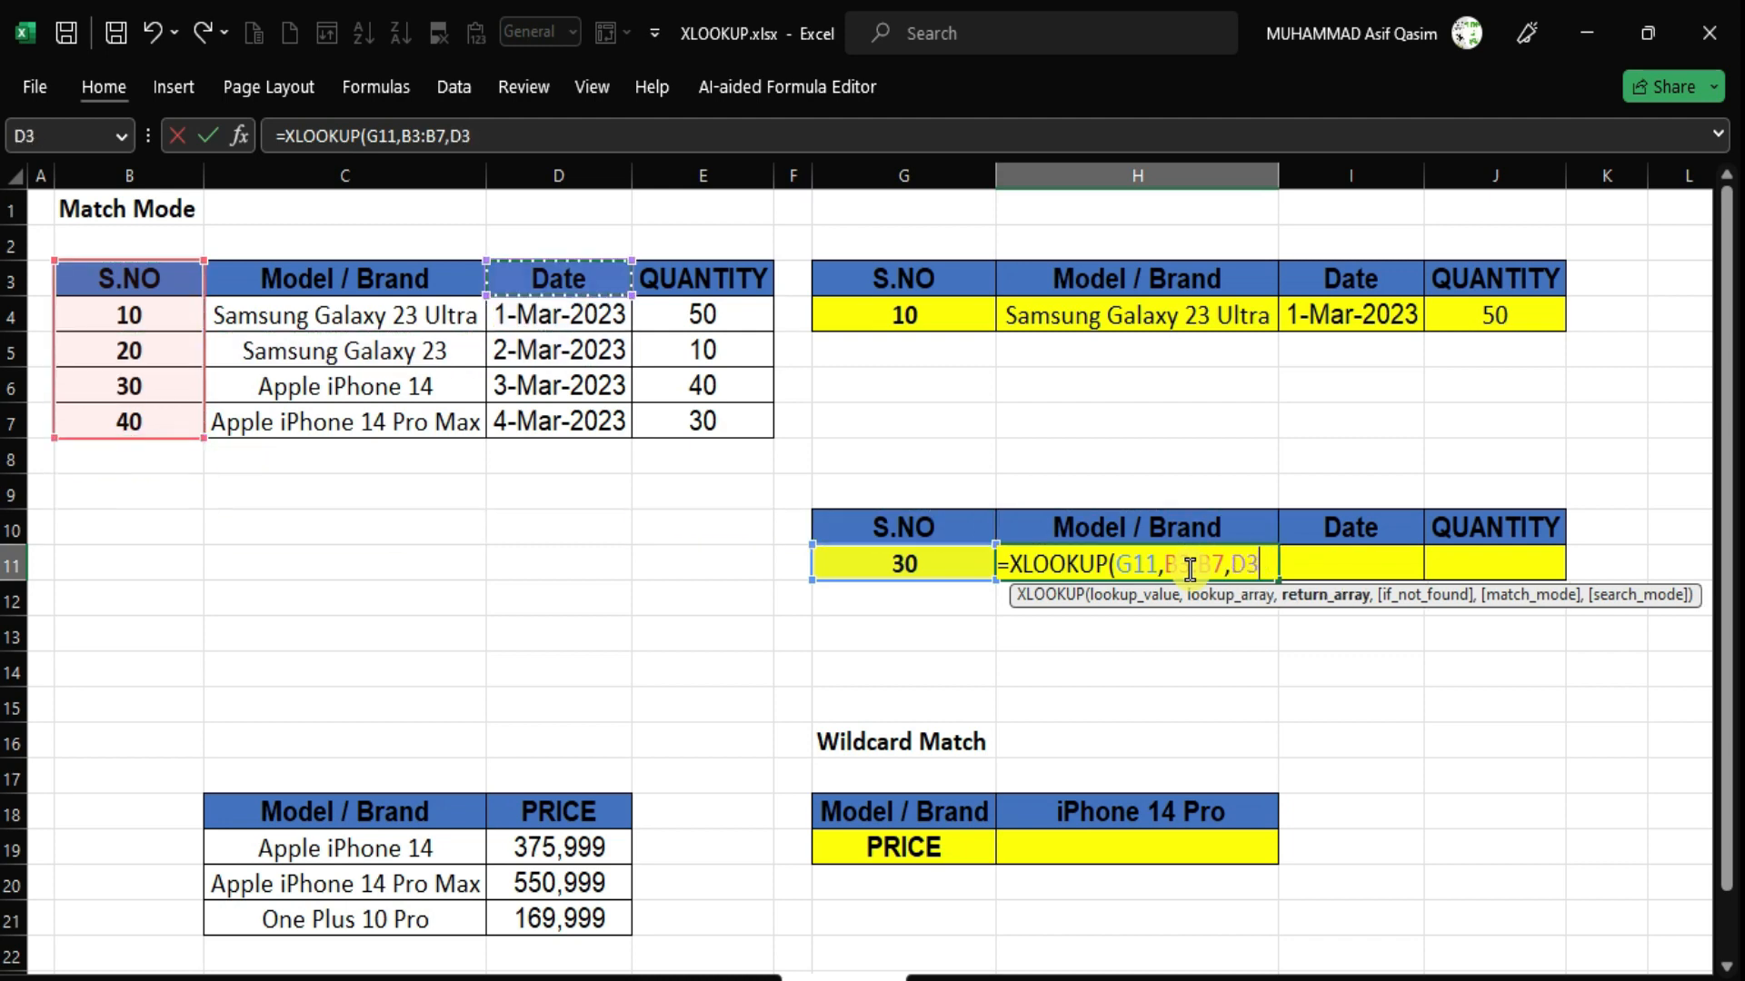
{"action": "key", "text": "Left"}
{"action": "key", "text": "shift+Right"}
{"action": "key", "text": "shift+Right"}
{"action": "key", "text": "shift+Down"}
{"action": "key", "text": "shift+Down"}
{"action": "key", "text": "shift+Down"}
{"action": "key", "text": "shift+Down"}
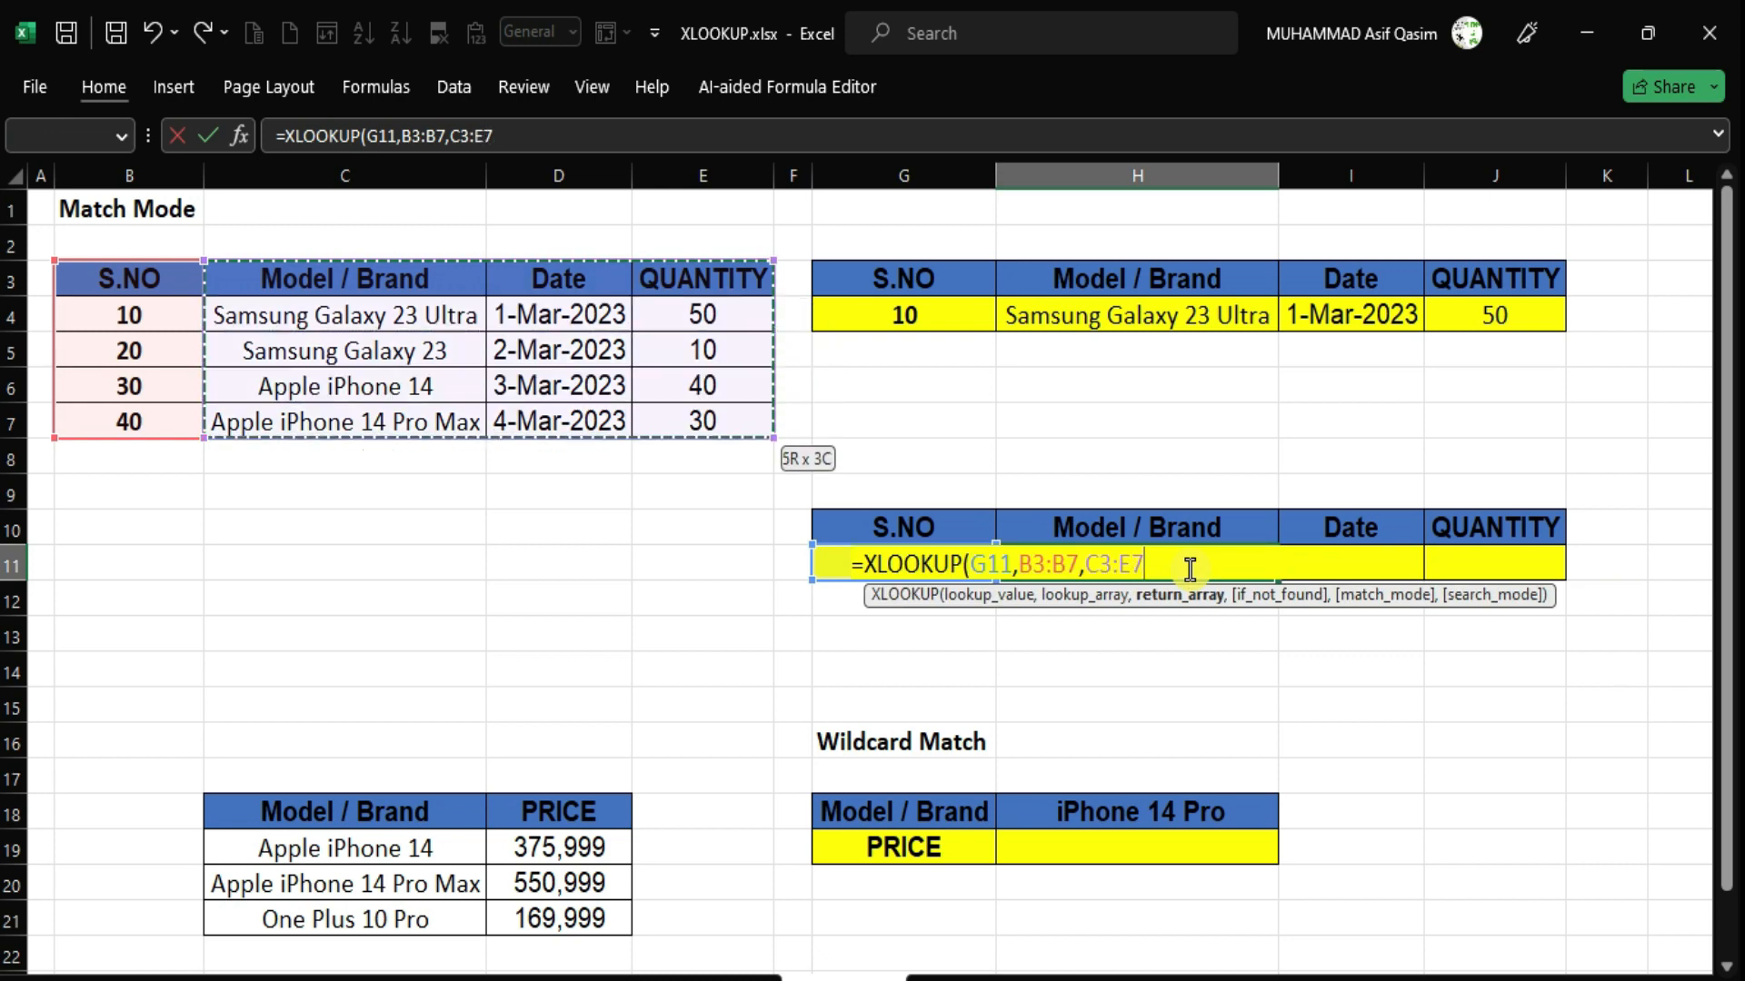
Skip if_not_found and set match mode -1, returning Apple iPhone 14, 3-Mar-2023 and 40.
{"action": "type", "text": ","}
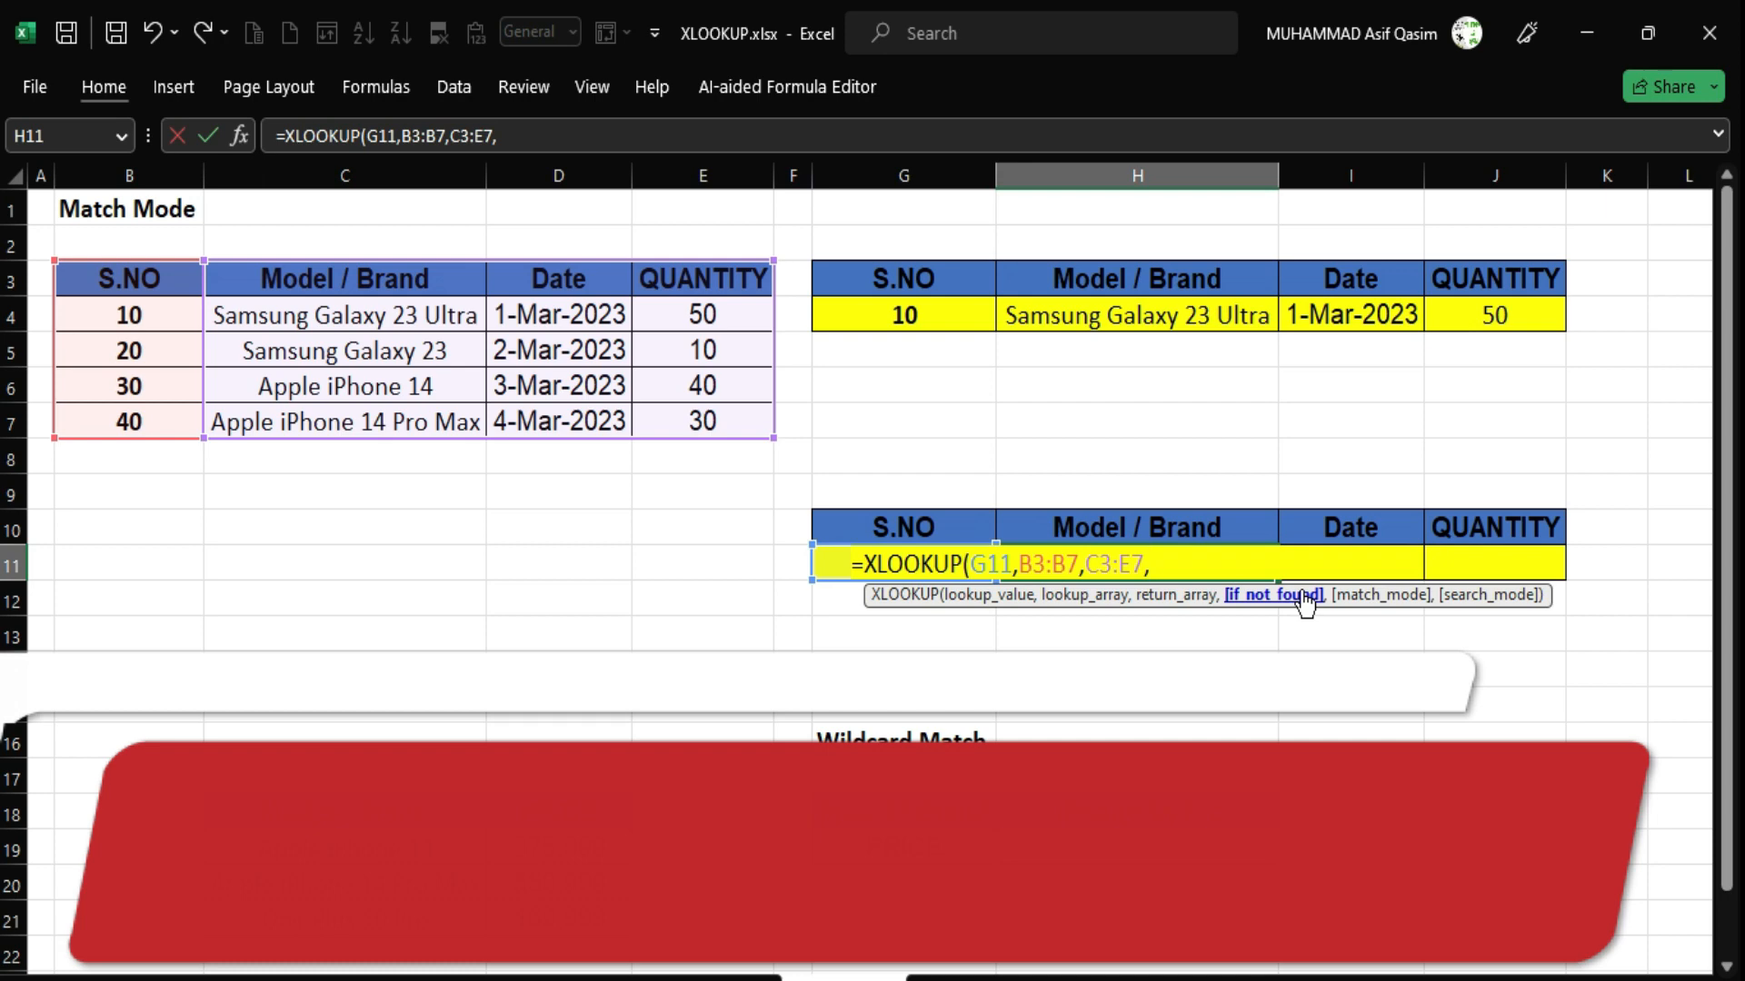
{"action": "type", "text": ","}
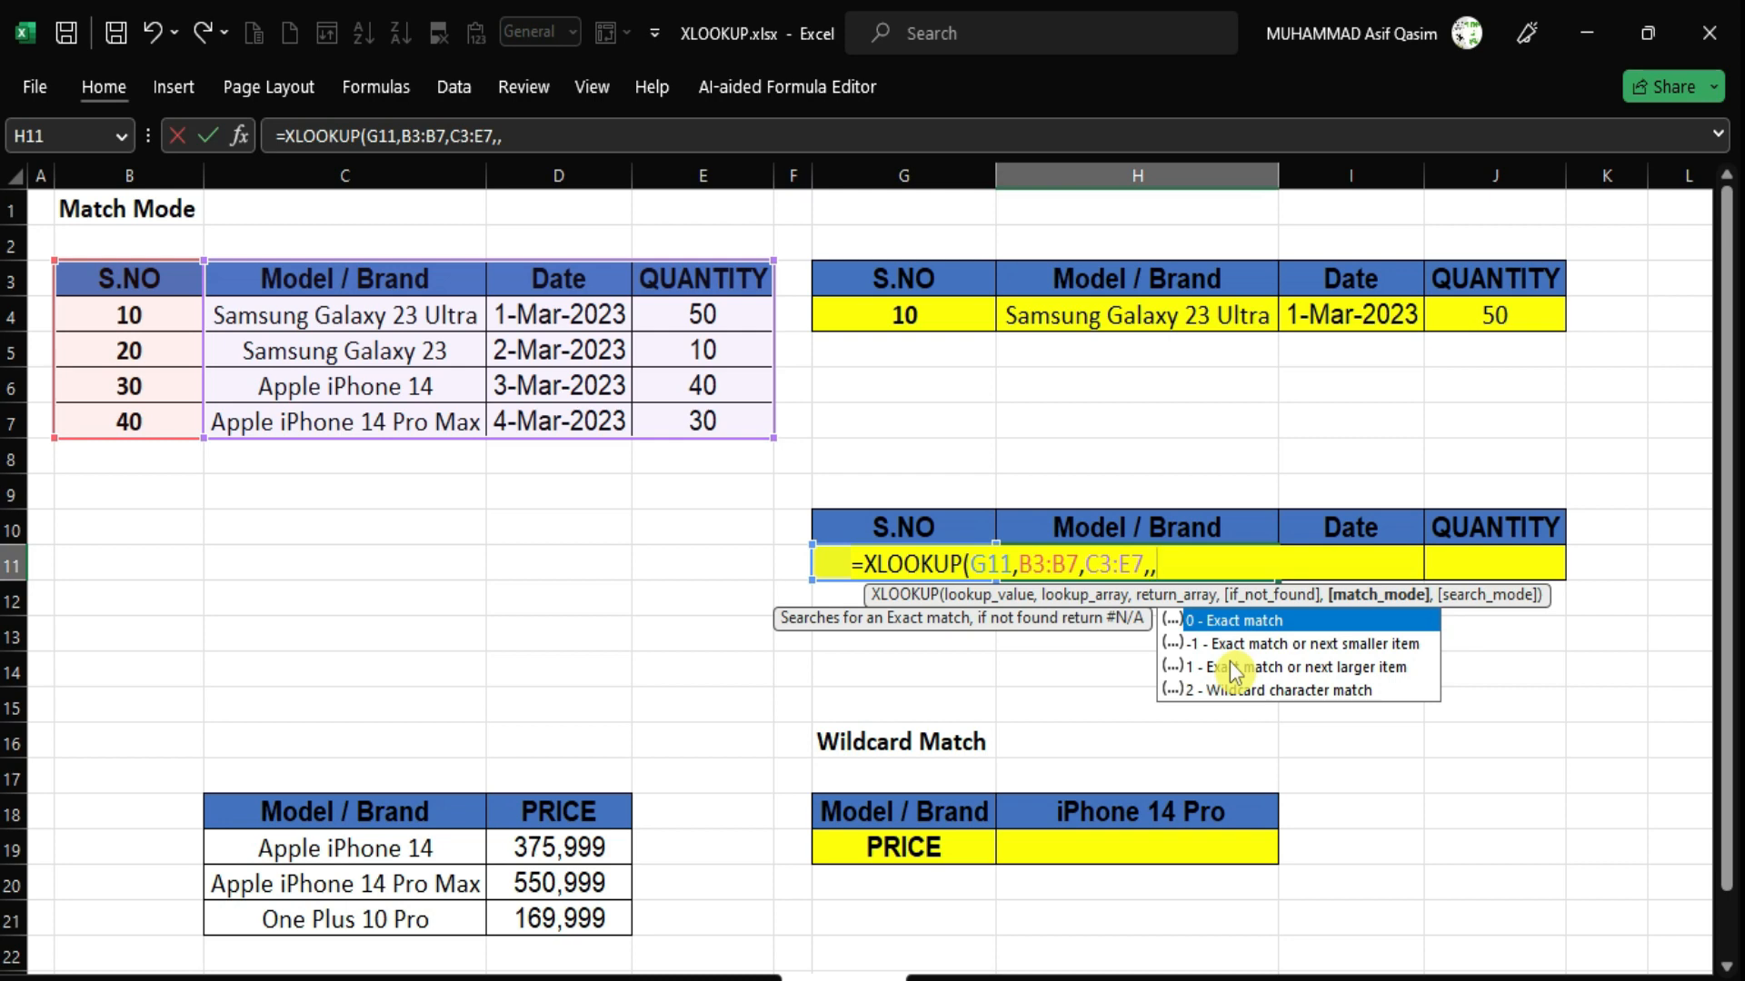
{"action": "type", "text": "-1"}
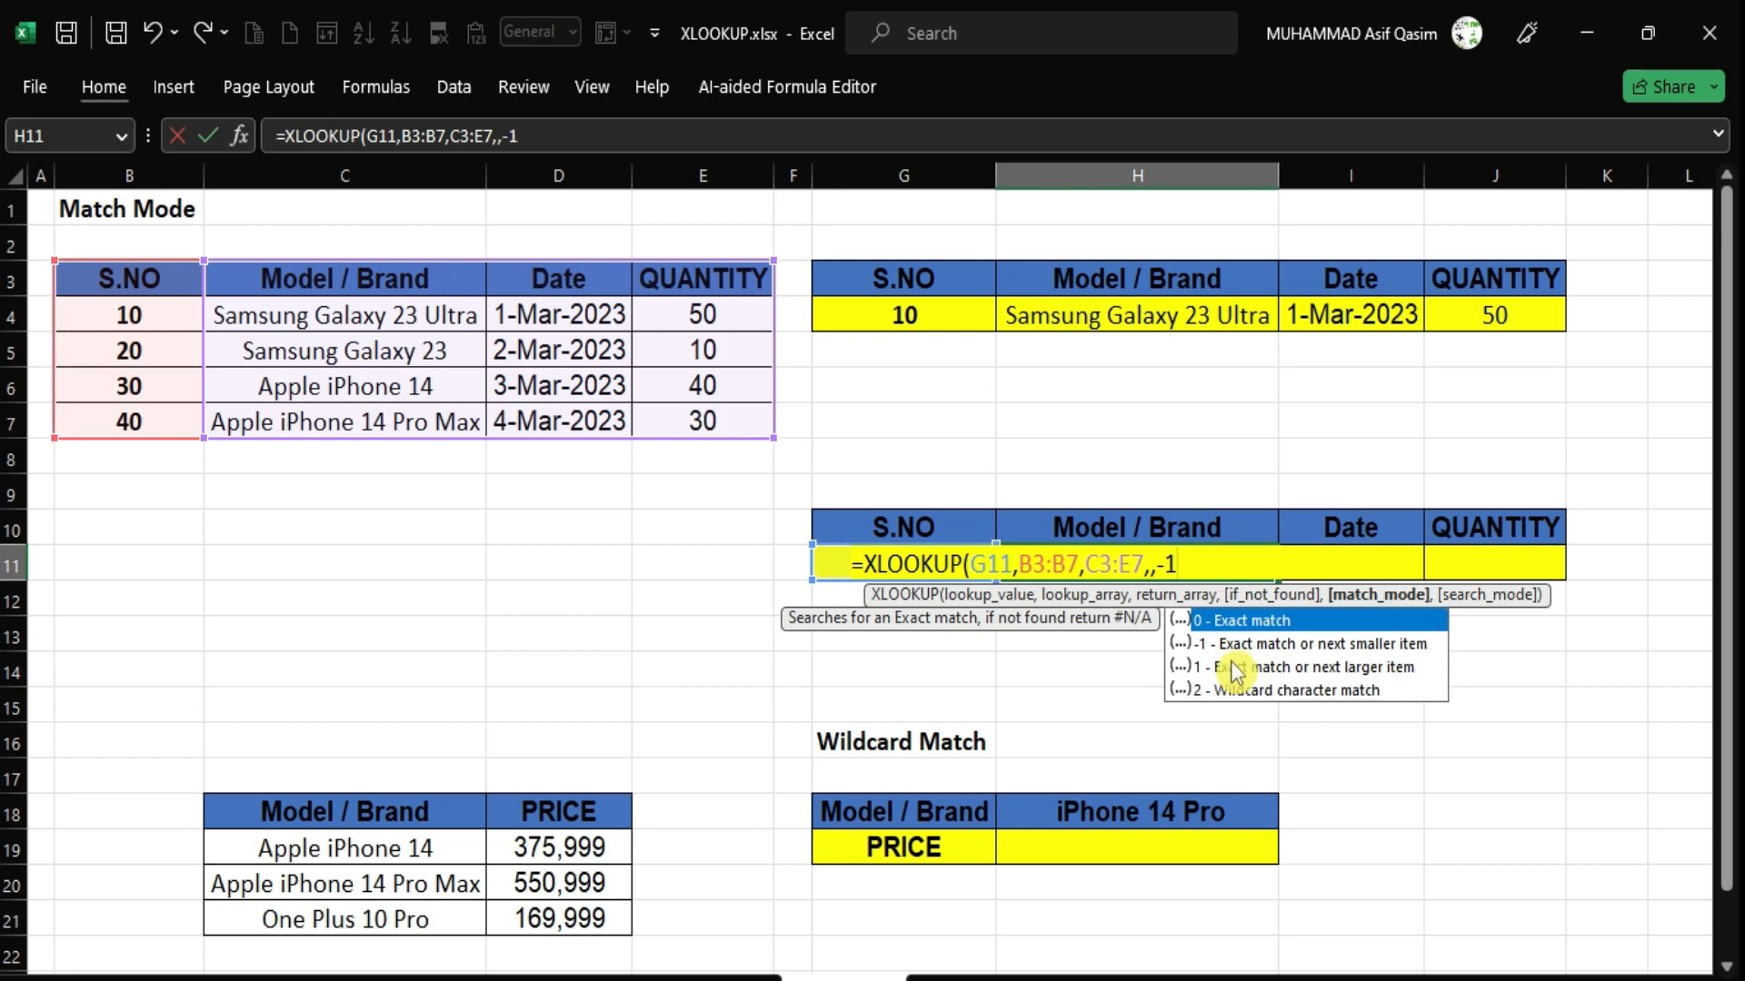
{"action": "type", "text": ")"}
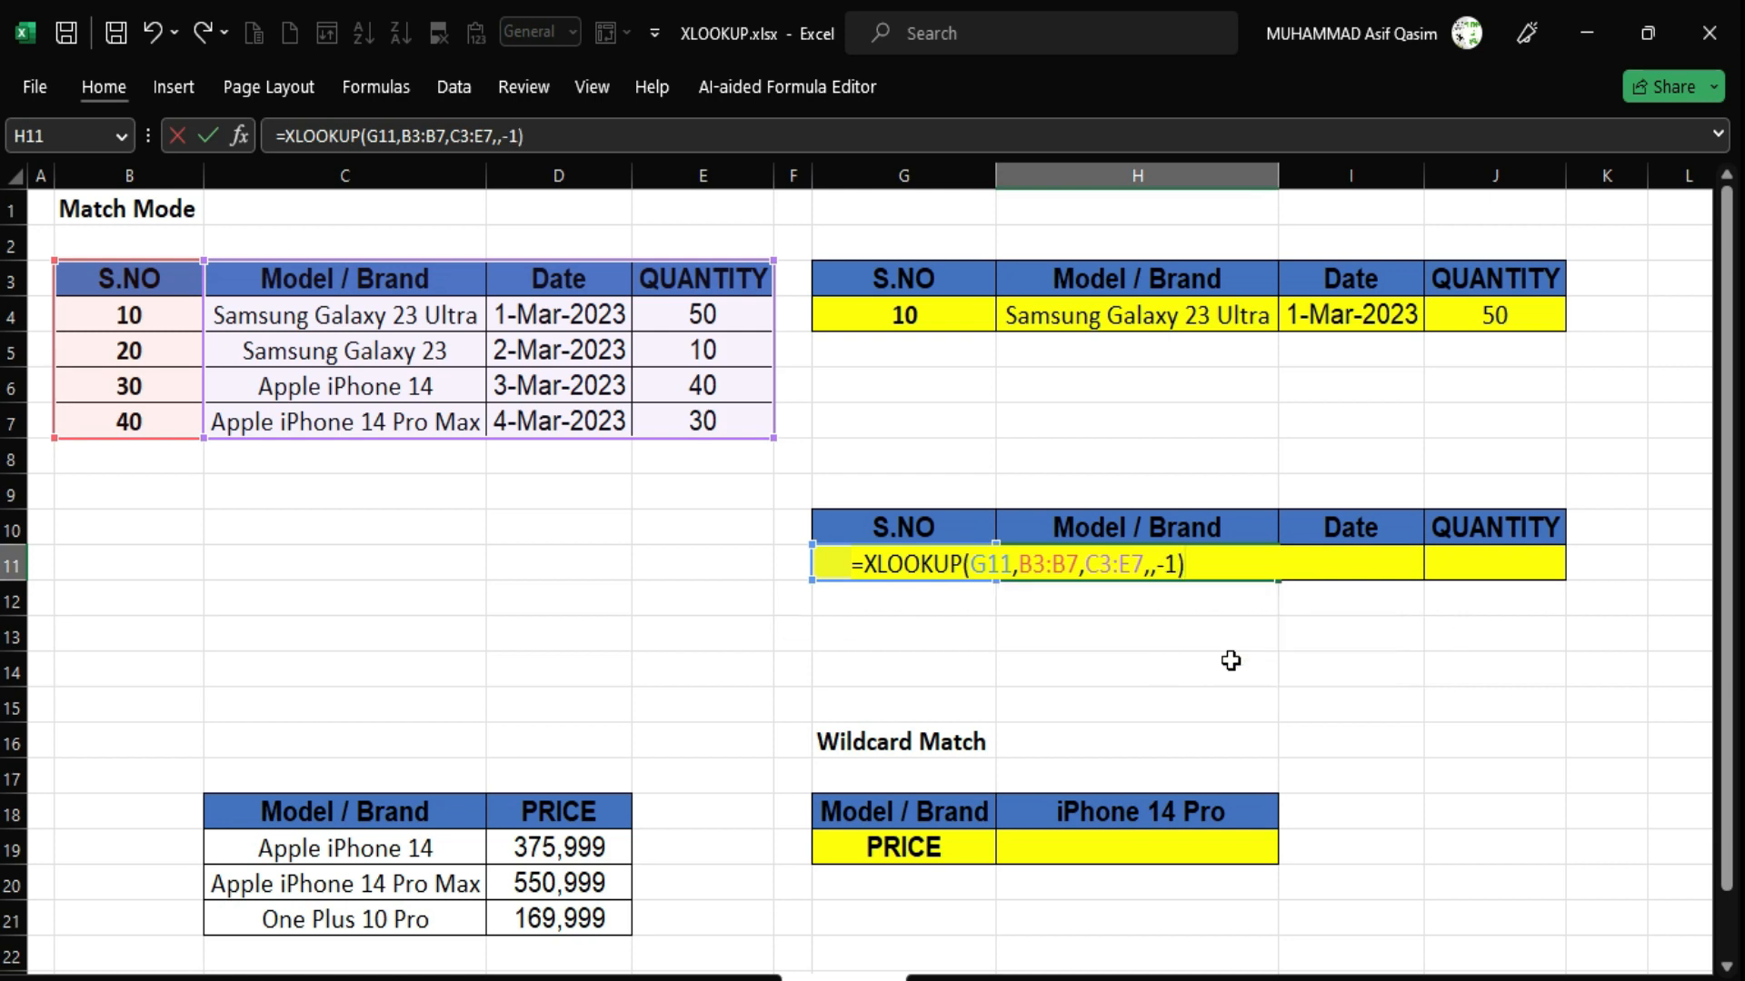
{"action": "key", "text": "Return"}
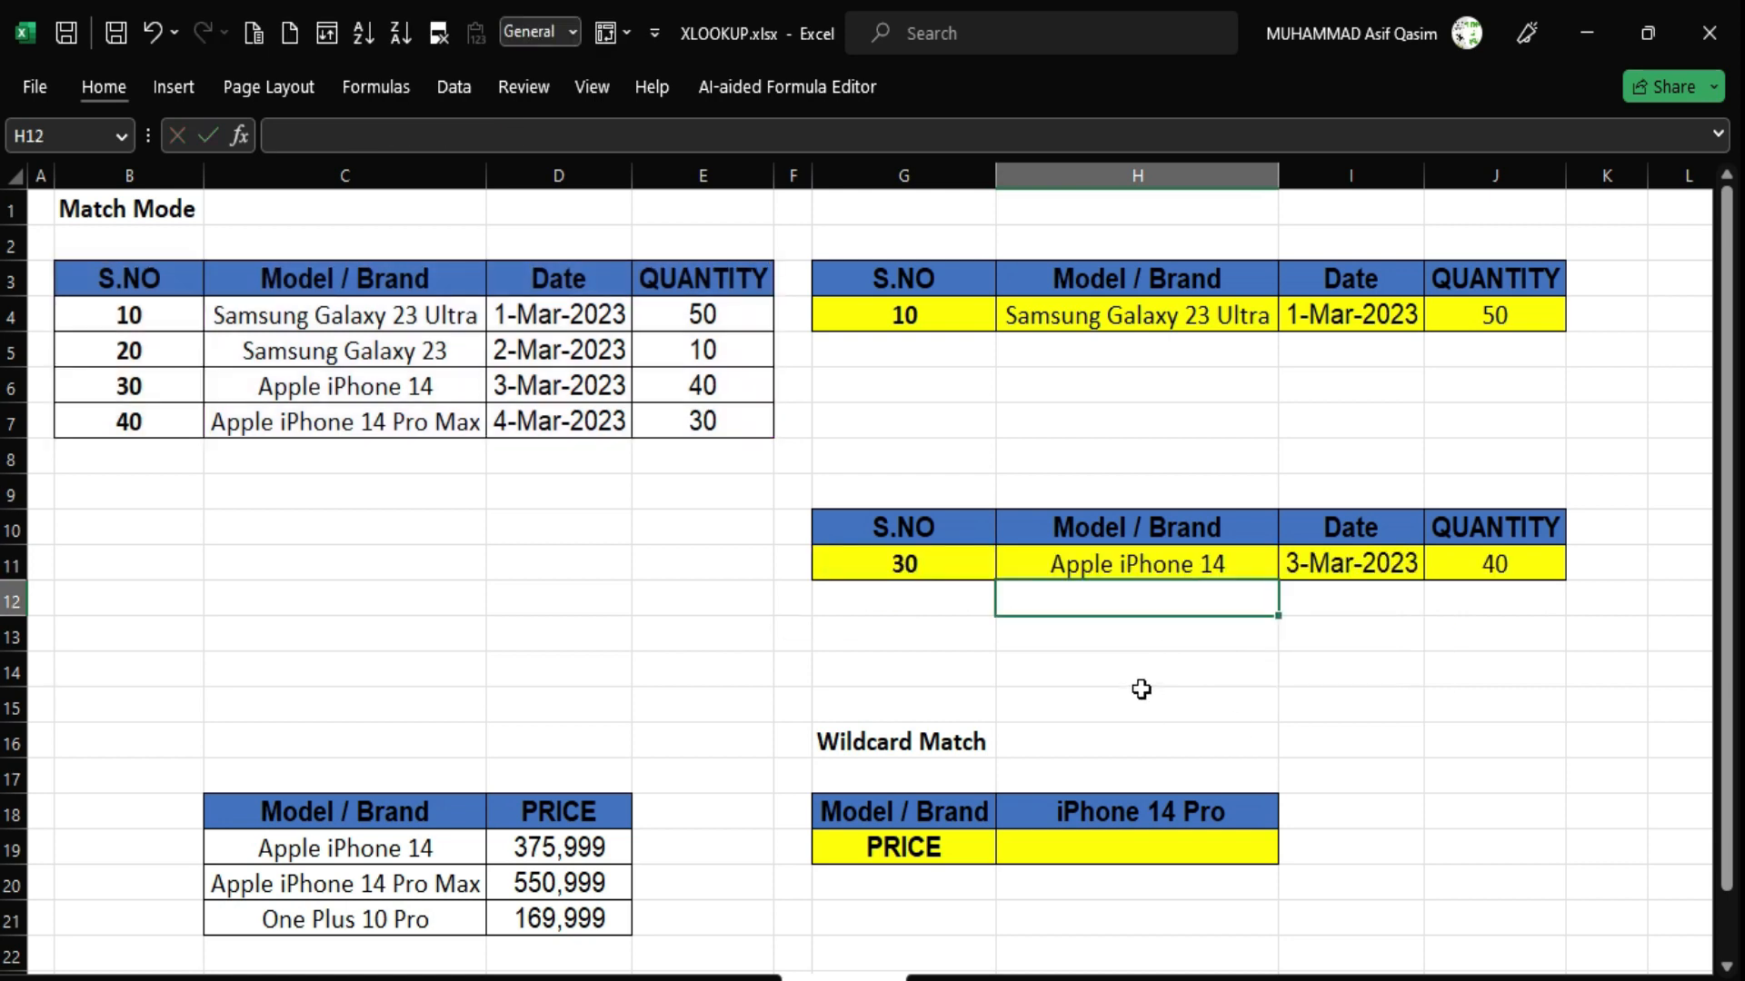
{"action": "left_click", "coordinate": [906, 564]}
Change the S.NO in G11 to 29 and review the row 11 lookup results.
{"action": "left_click_drag", "start_coordinate": [264, 386], "coordinate": [667, 388]}
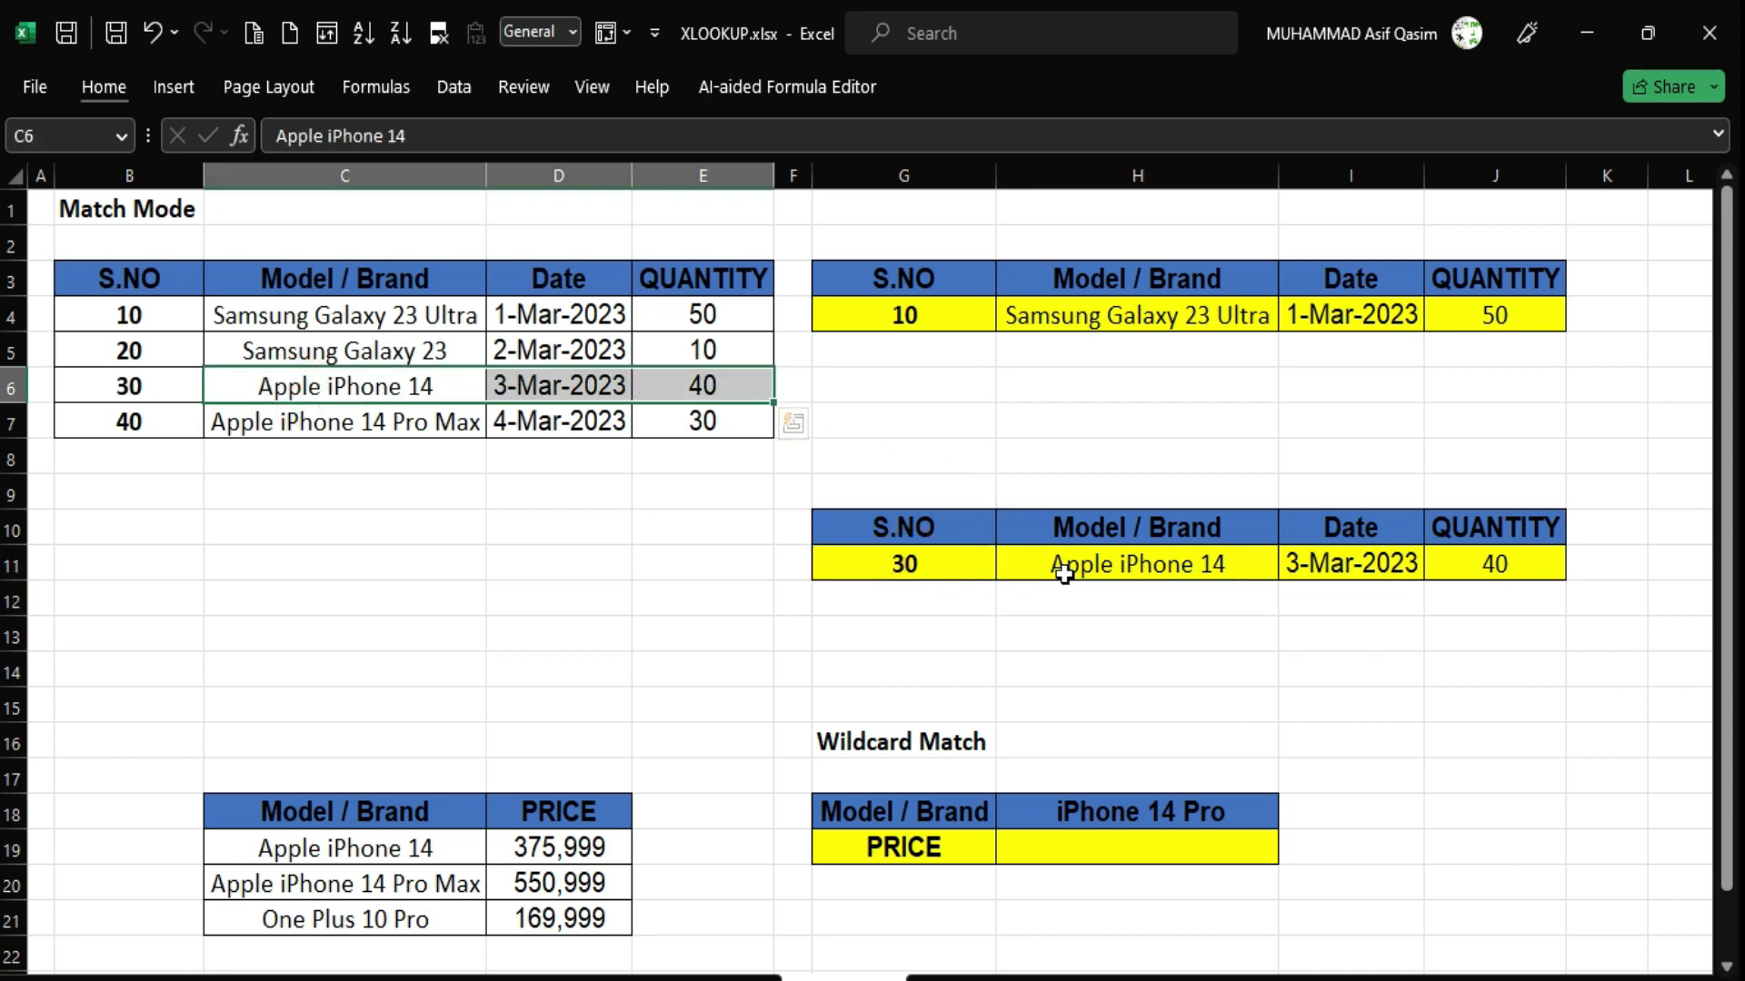
{"action": "left_click_drag", "start_coordinate": [1063, 564], "coordinate": [1487, 563]}
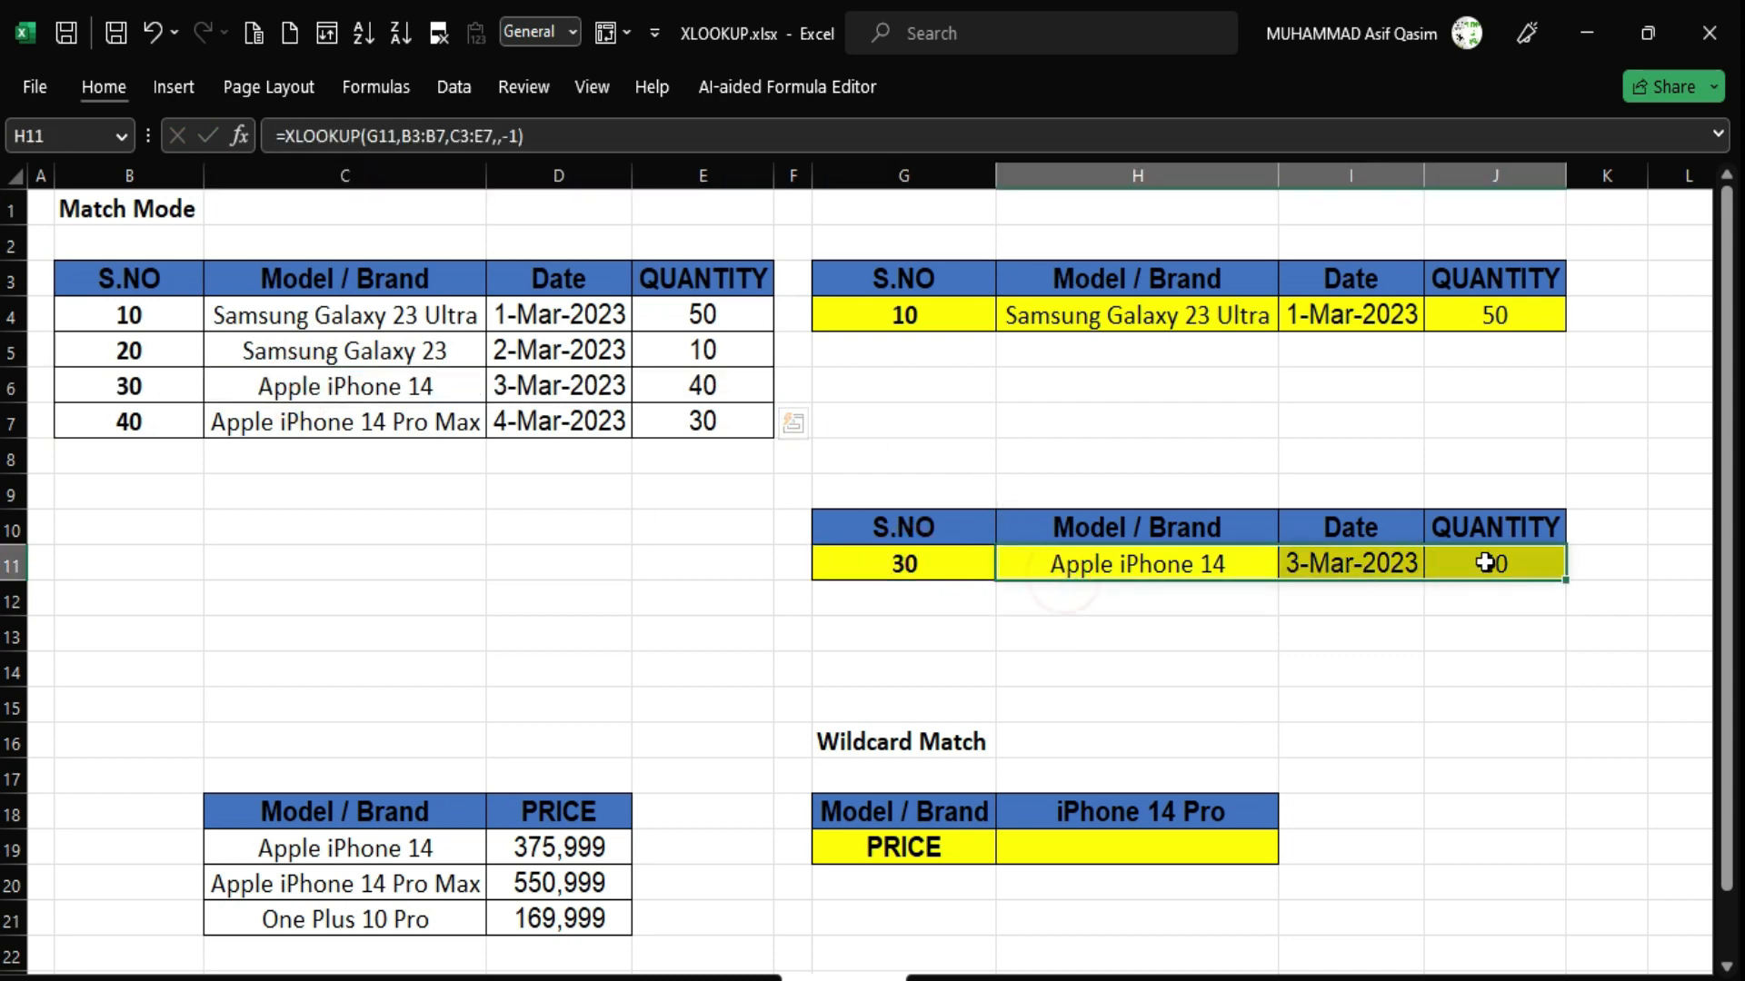
{"action": "left_click", "coordinate": [929, 556]}
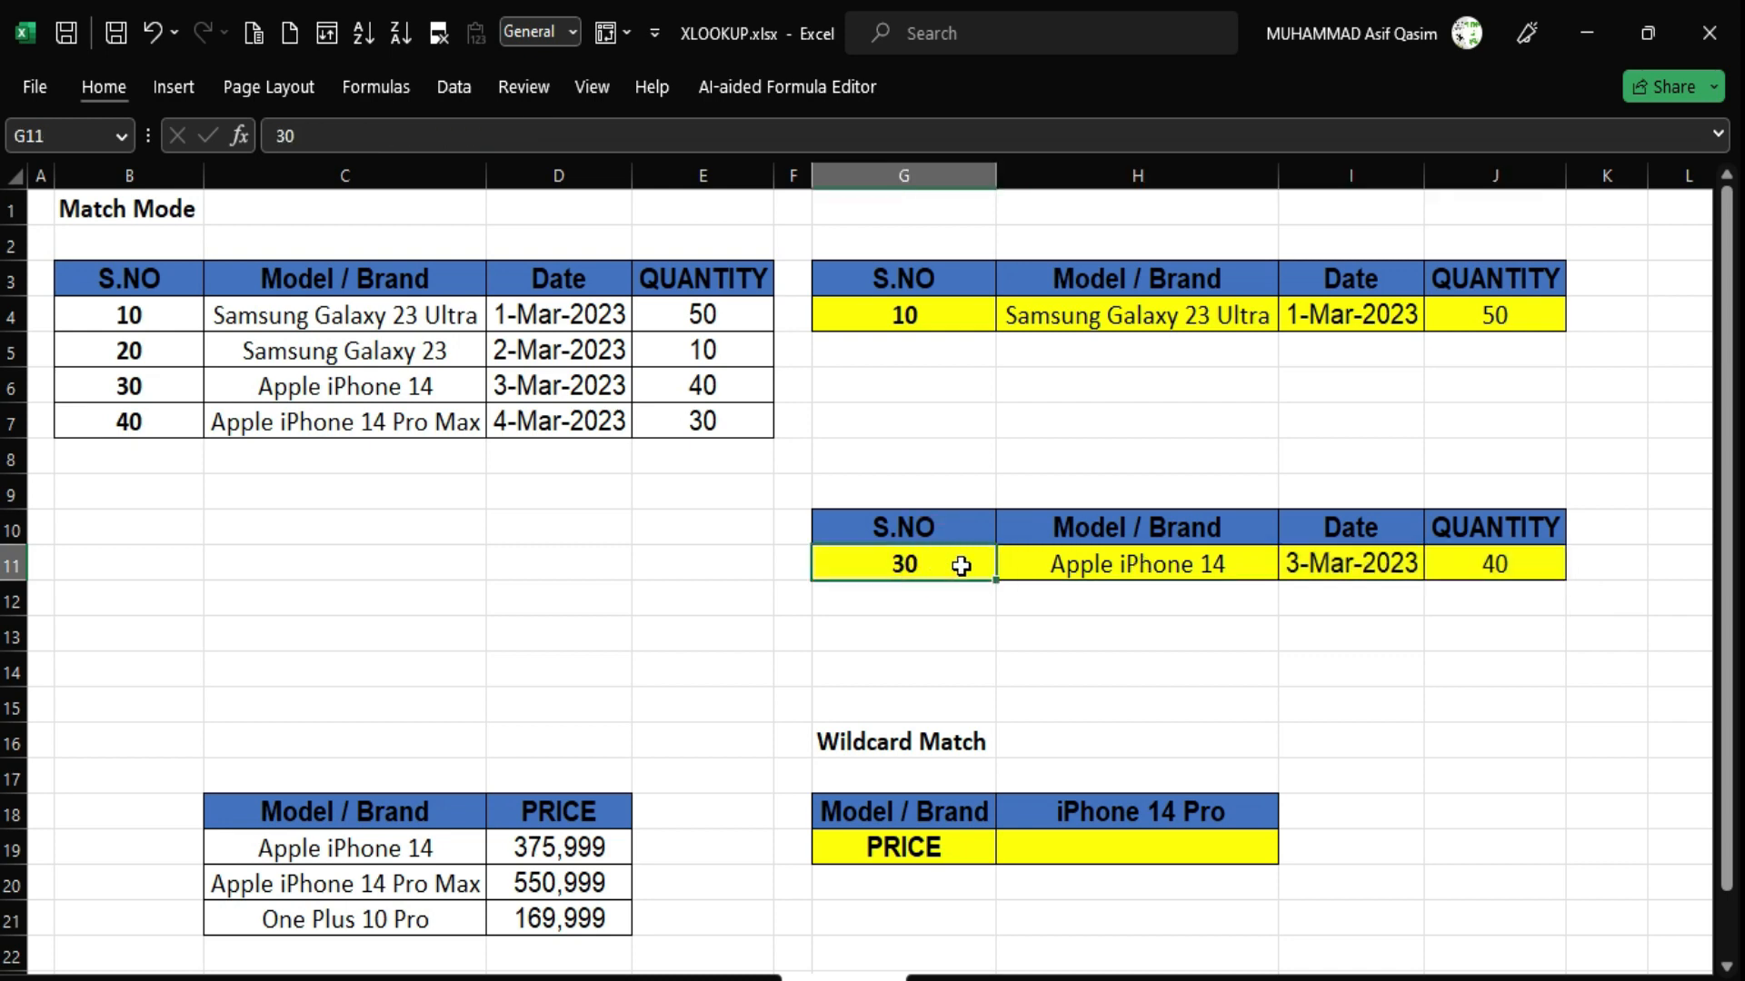
{"action": "type", "text": "29"}
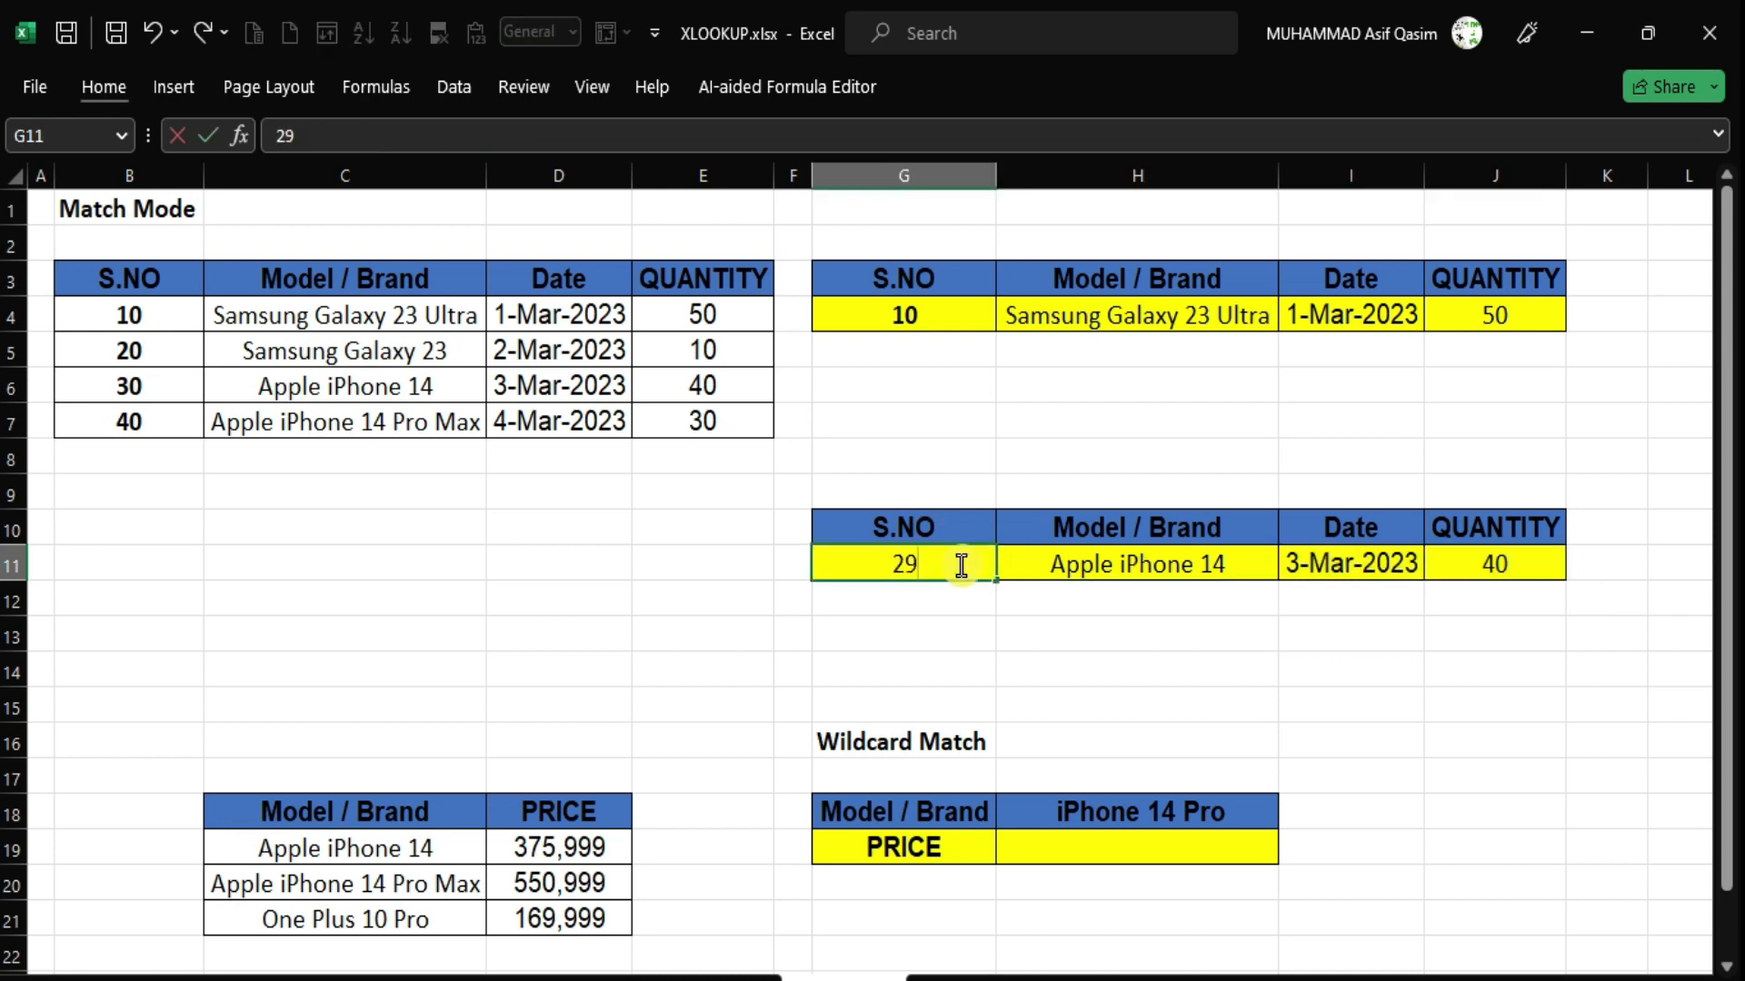
{"action": "key", "text": "Return"}
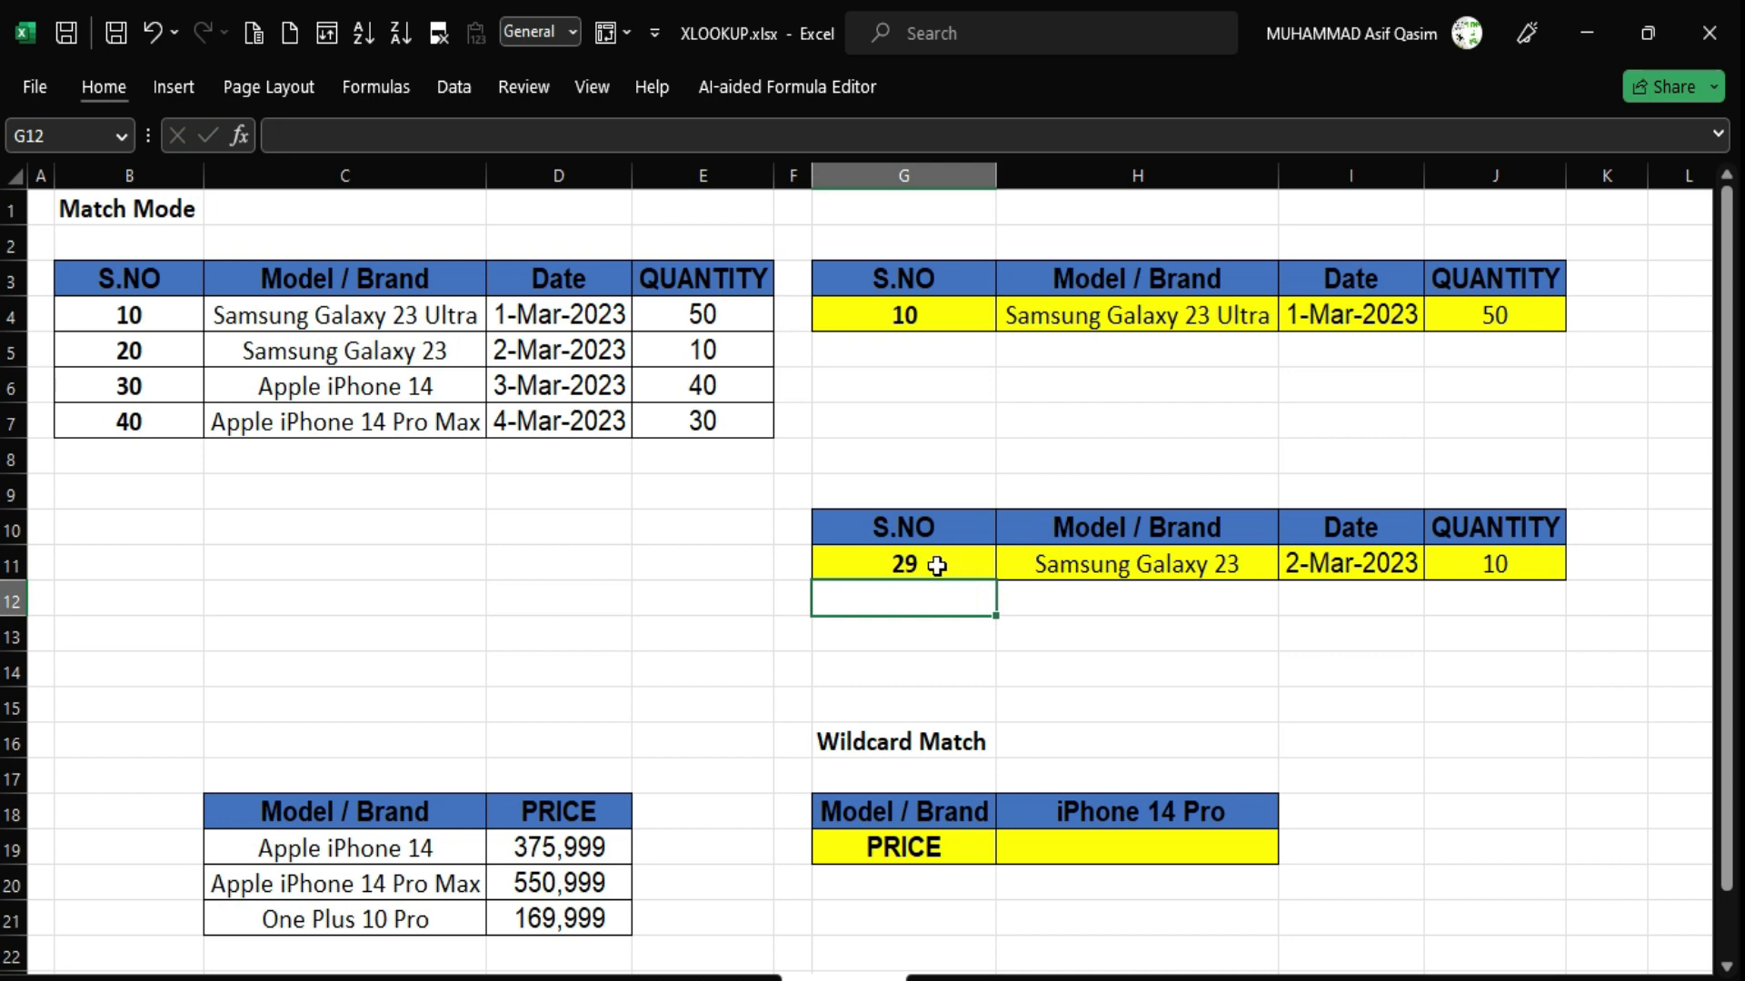
{"action": "left_click", "coordinate": [898, 560]}
{"action": "left_click_drag", "start_coordinate": [1111, 562], "coordinate": [1451, 561]}
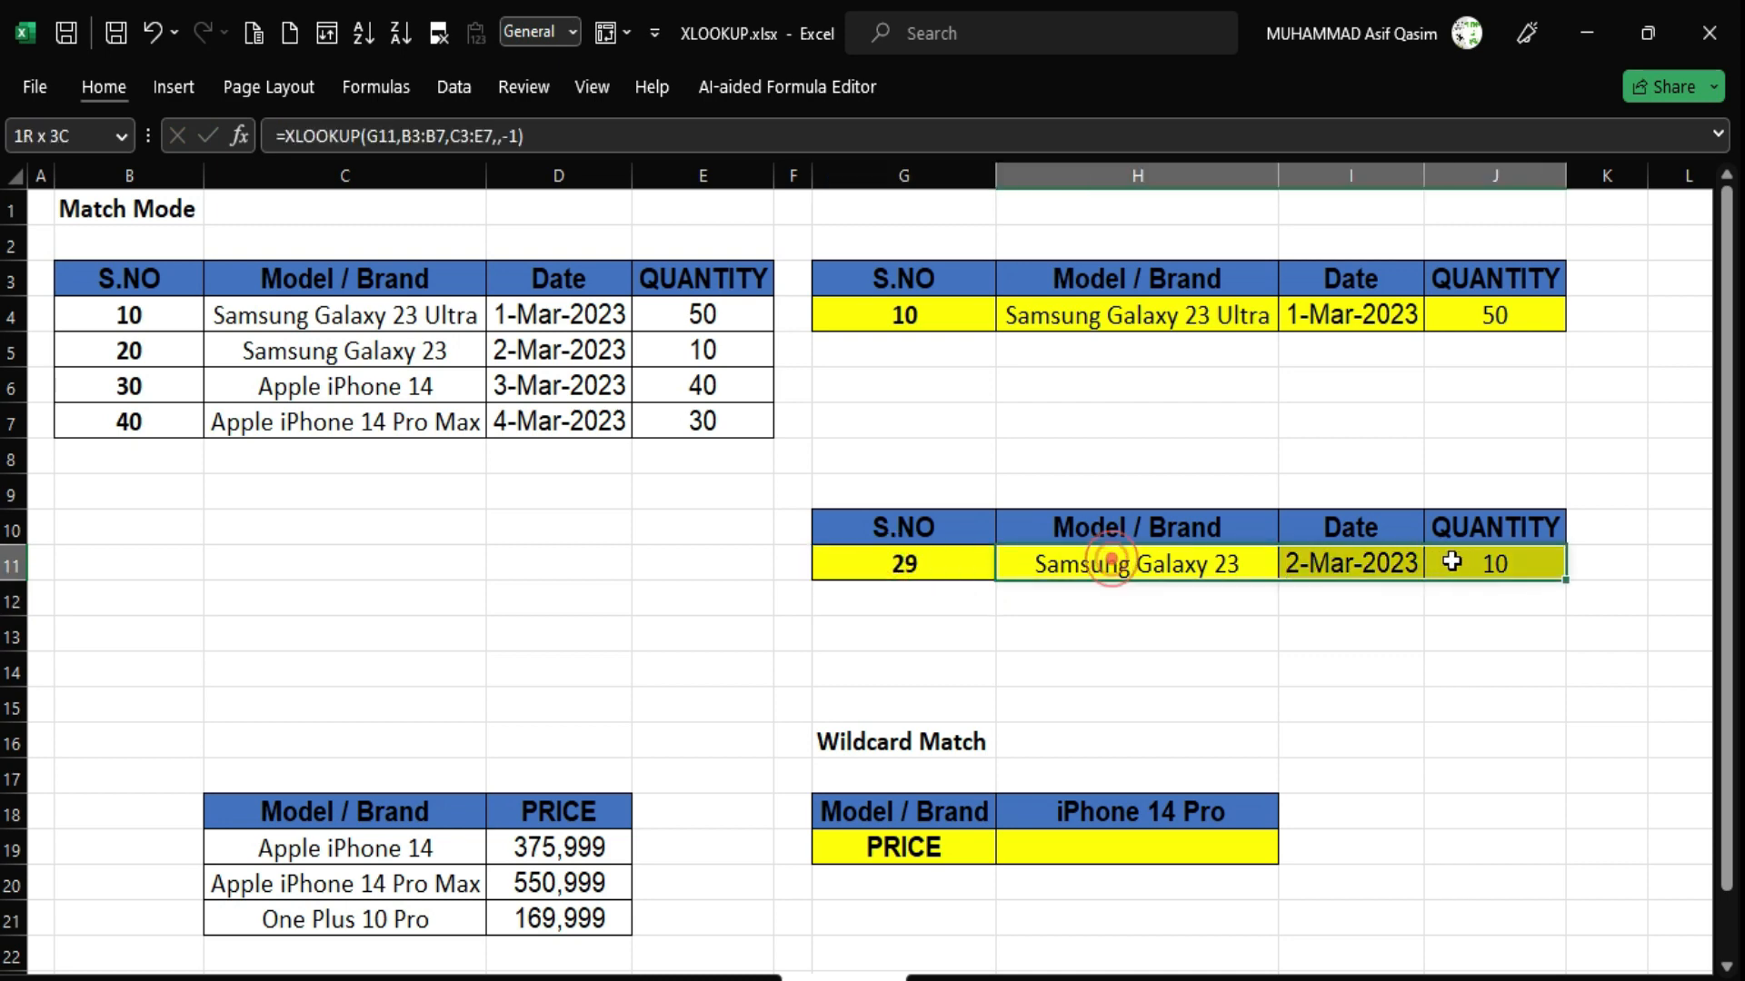
{"action": "left_click", "coordinate": [903, 566]}
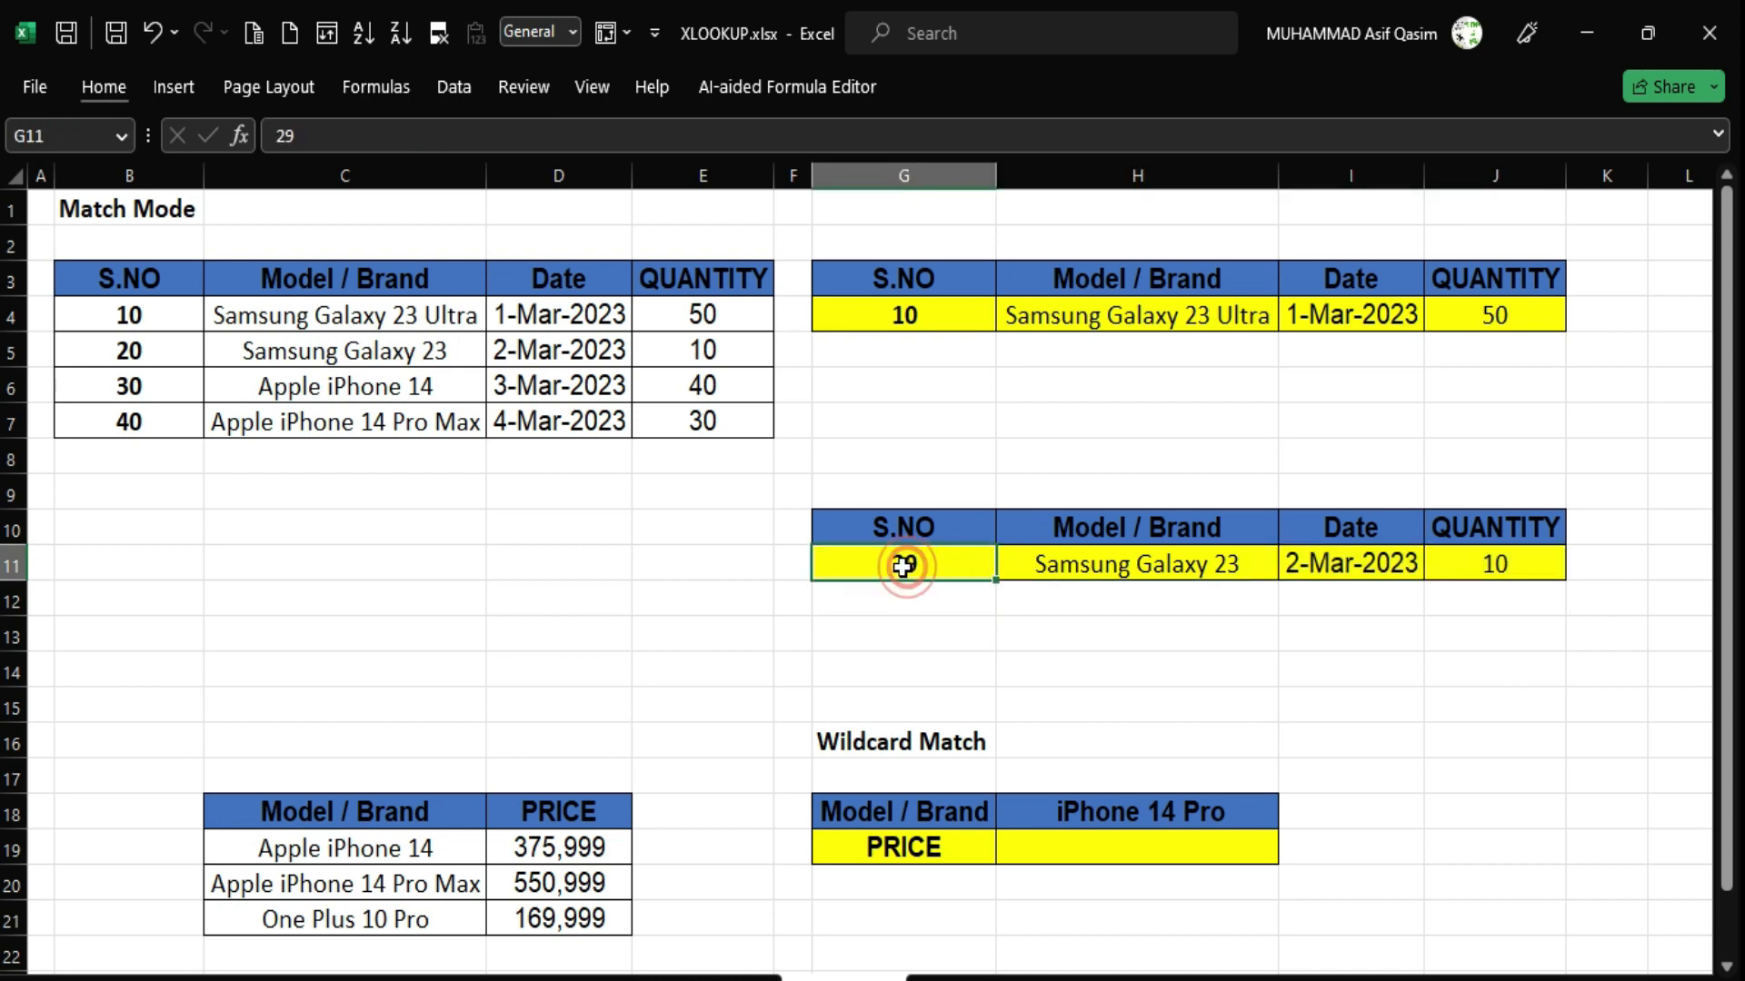
Remove the -1 match mode from H11's XLOOKUP, leaving =XLOOKUP(G11,B3:B7,C3:E7,,).
{"action": "left_click", "coordinate": [1137, 558]}
{"action": "double_click", "coordinate": [1136, 558]}
{"action": "left_click", "coordinate": [1164, 562]}
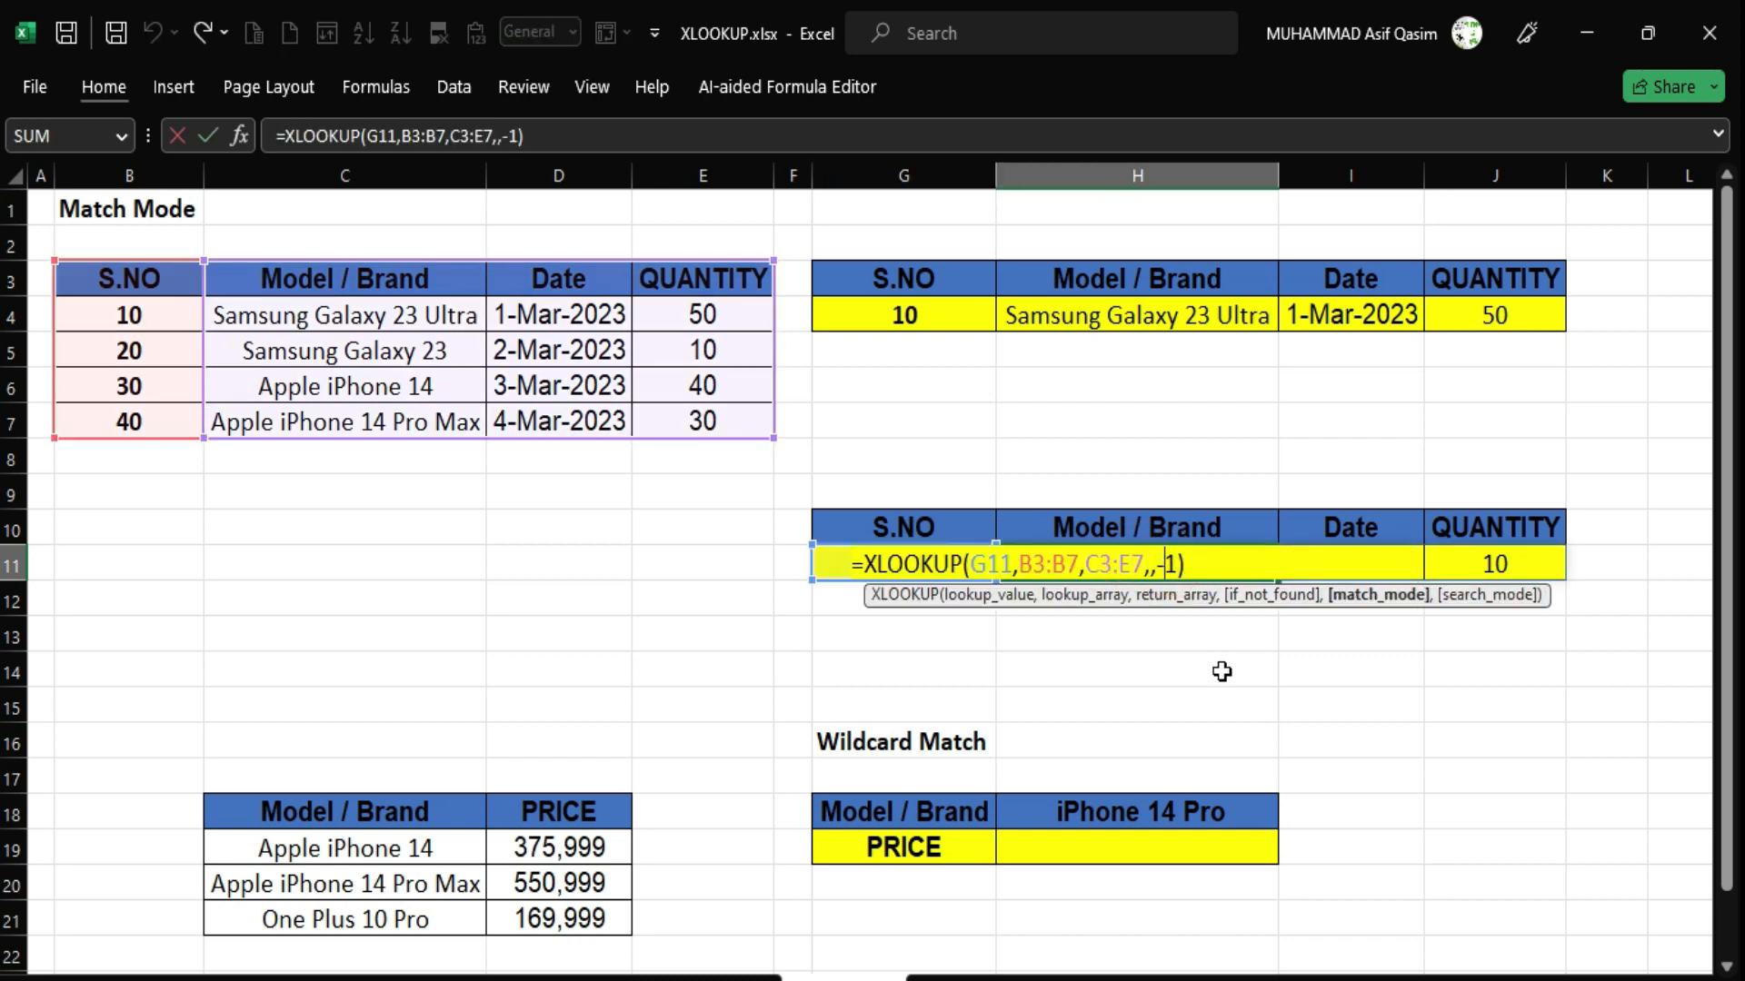
{"action": "key", "text": "BackSpace"}
{"action": "key", "text": "Delete"}
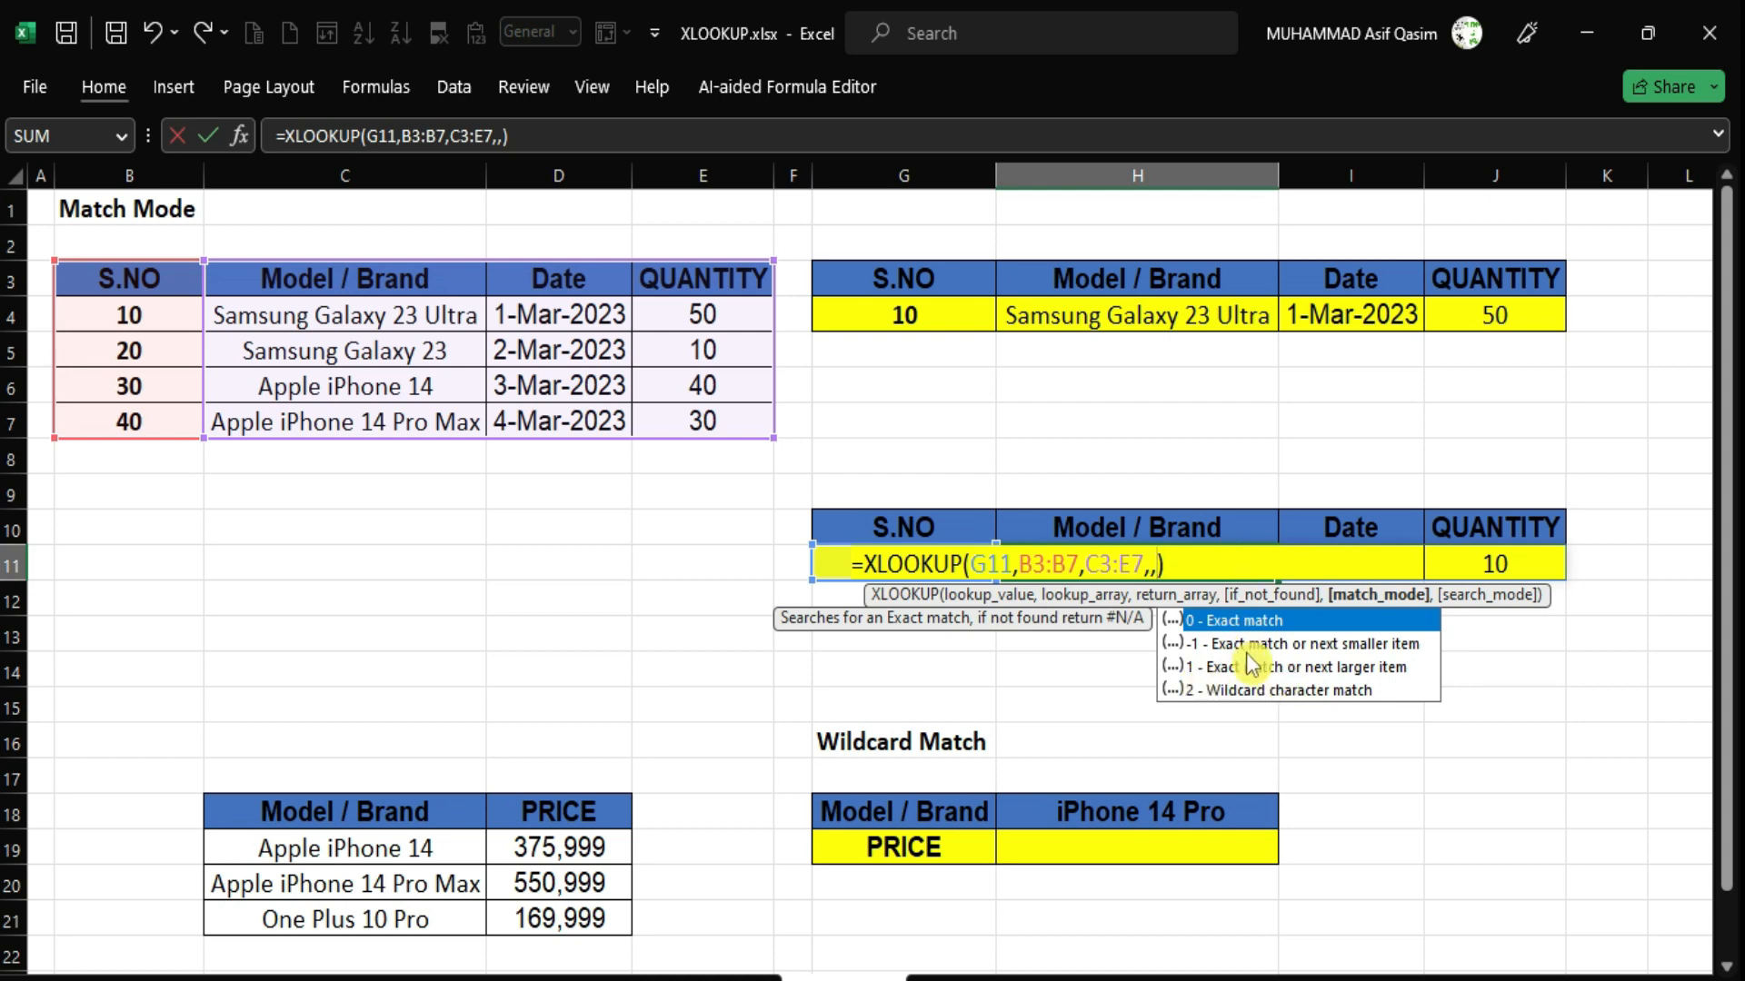
Give H11's XLOOKUP match mode 1 (next larger) and try S.NO 30.
{"action": "type", "text": "1"}
{"action": "key", "text": "Return"}
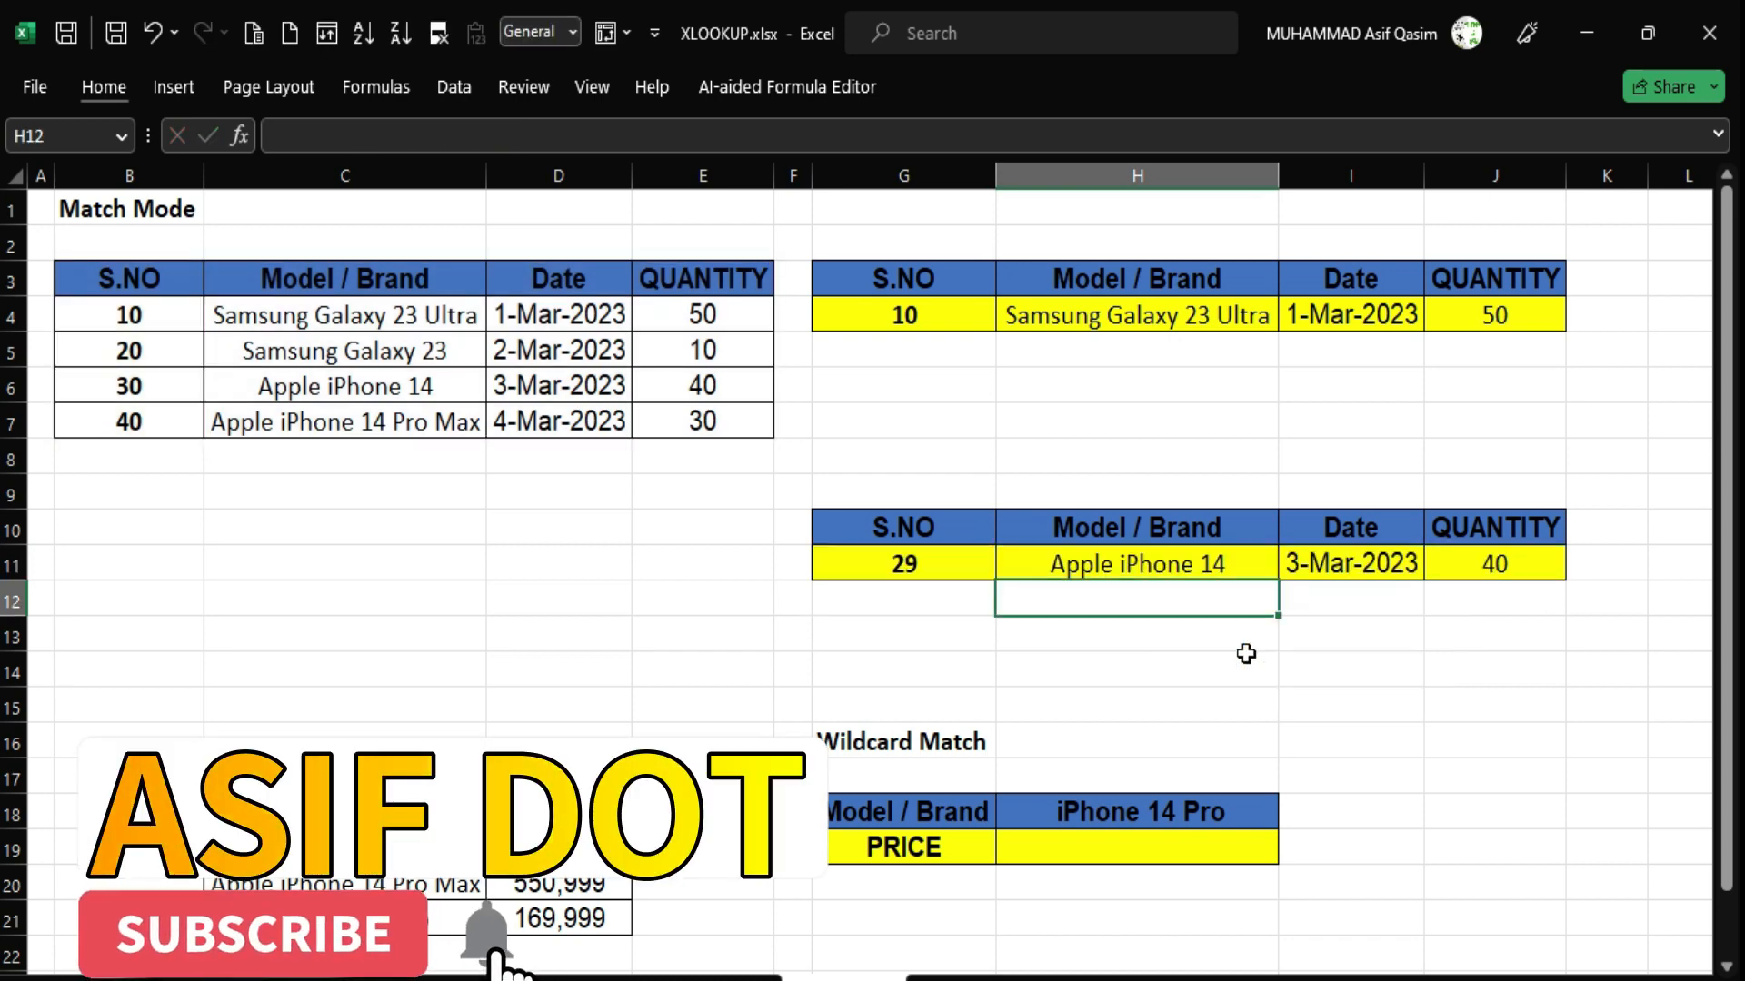
{"action": "left_click", "coordinate": [913, 568]}
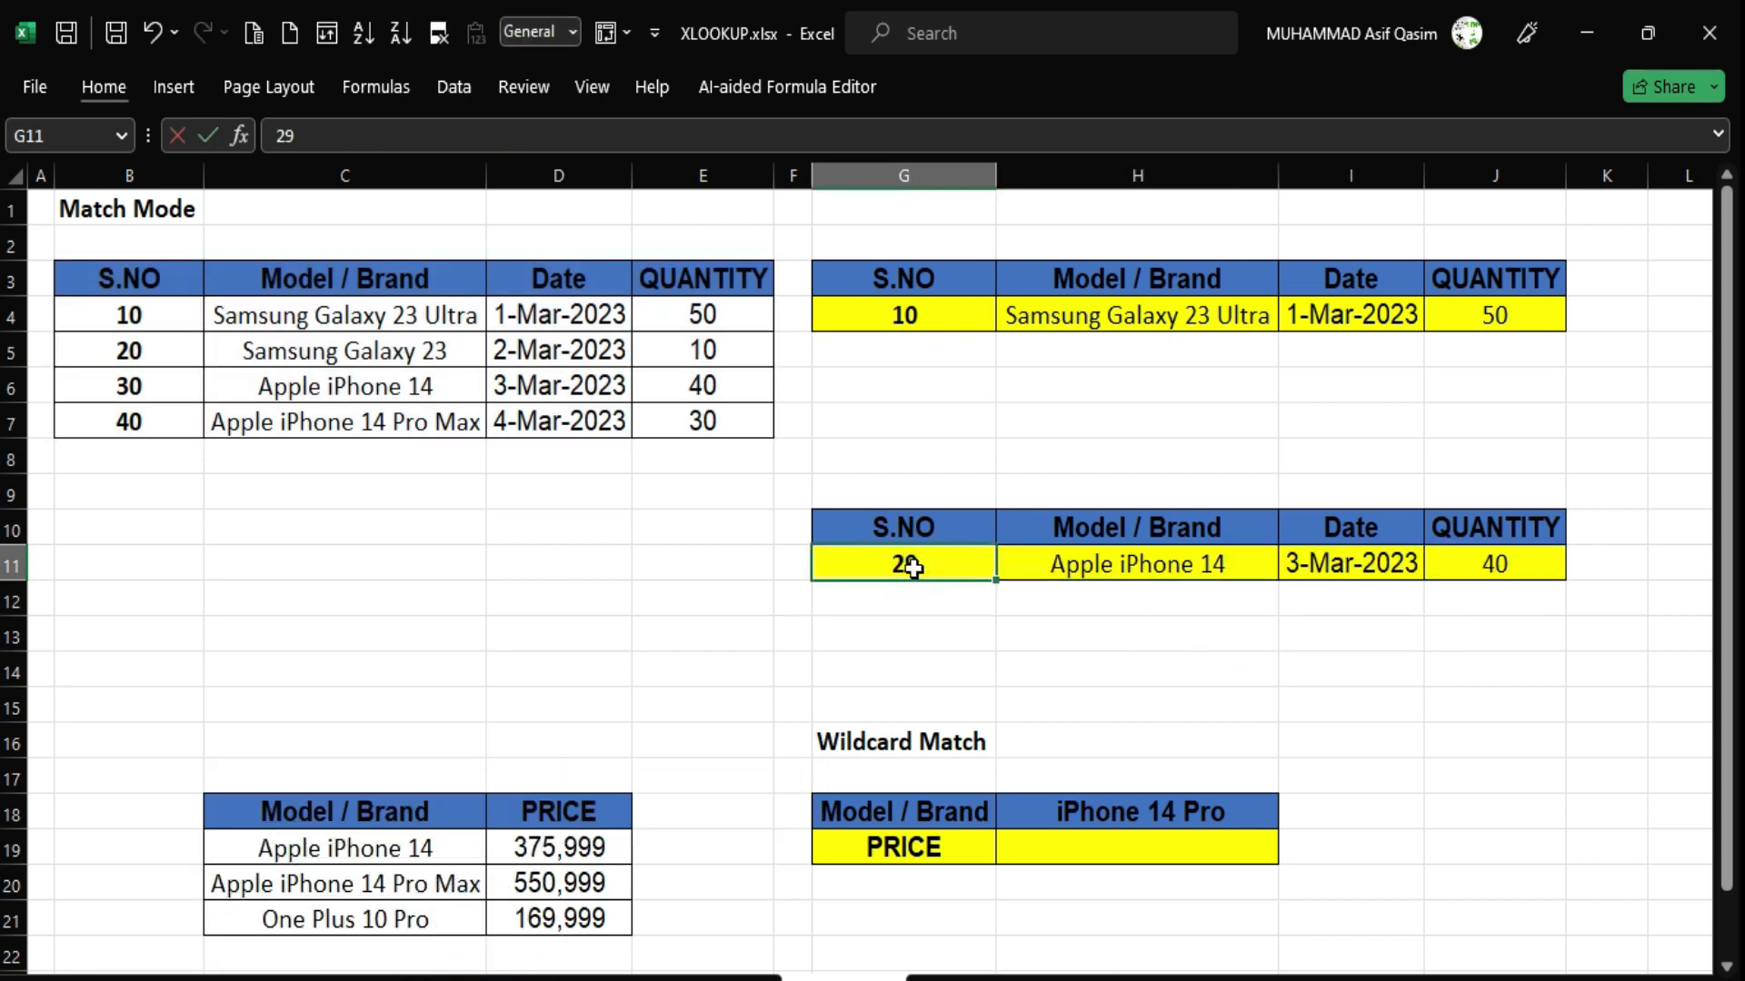
{"action": "type", "text": "30"}
{"action": "key", "text": "Return"}
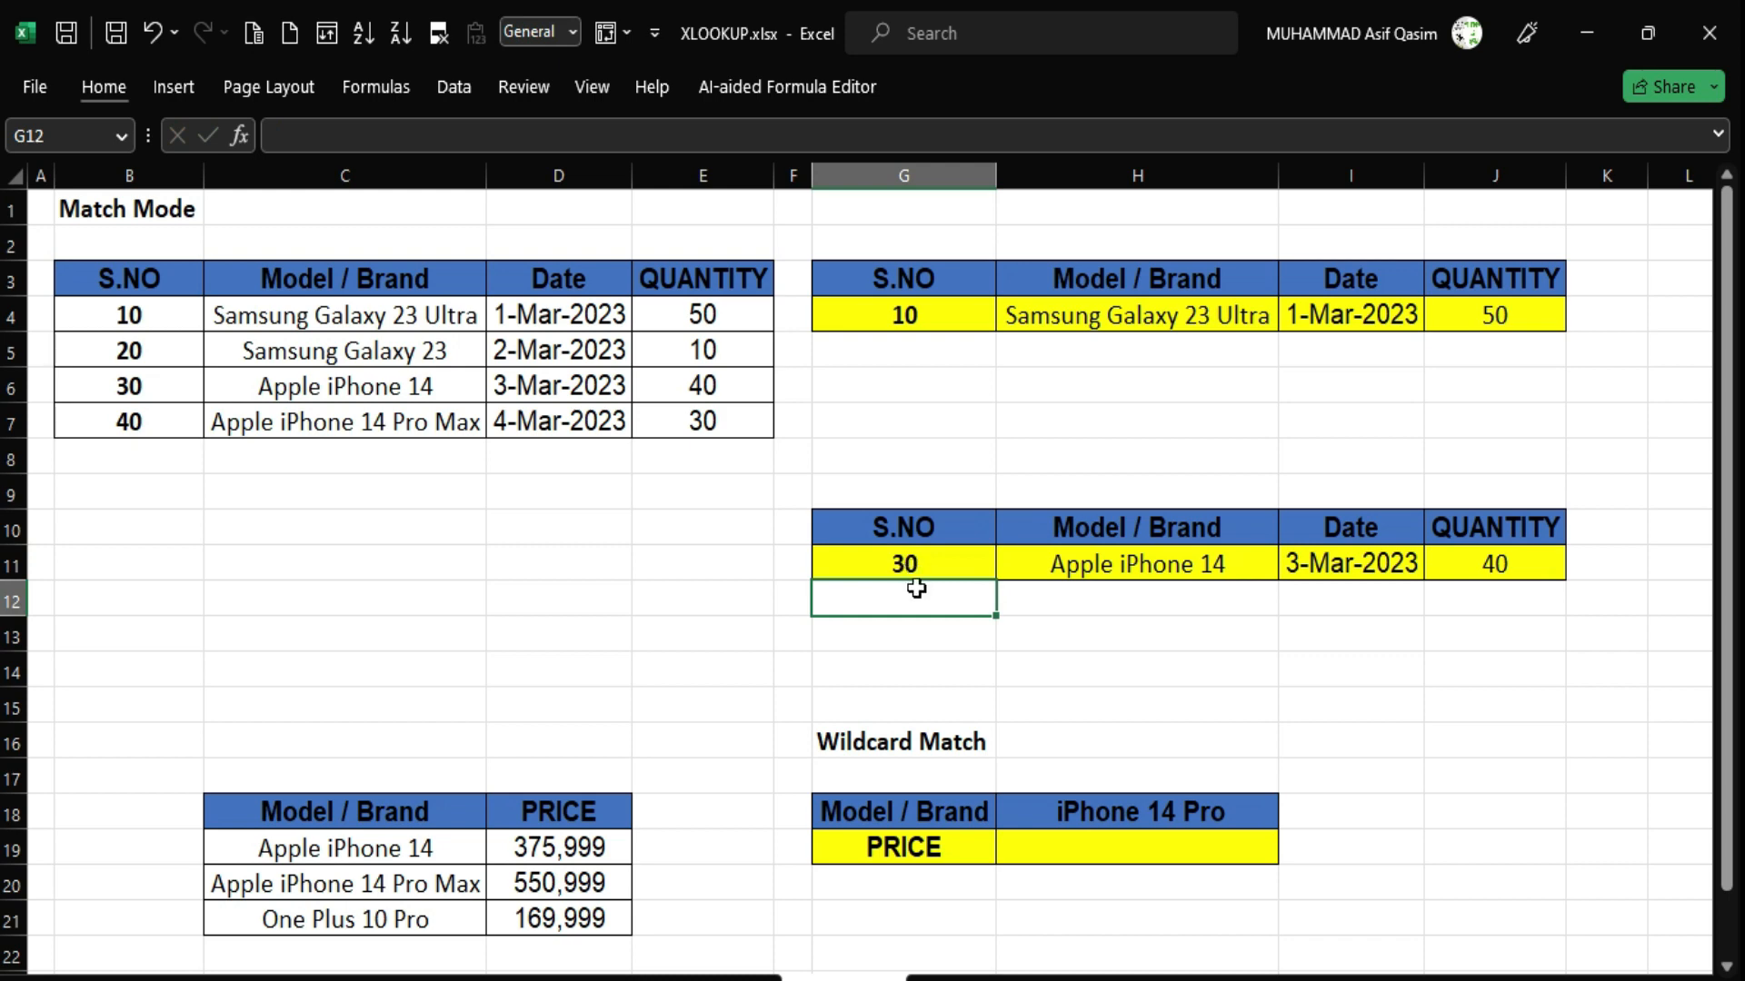
Set S.NO to 31 and confirm it returns Apple iPhone 14 Pro Max, 4-Mar-2023, 30.
{"action": "left_click_drag", "start_coordinate": [259, 386], "coordinate": [681, 393]}
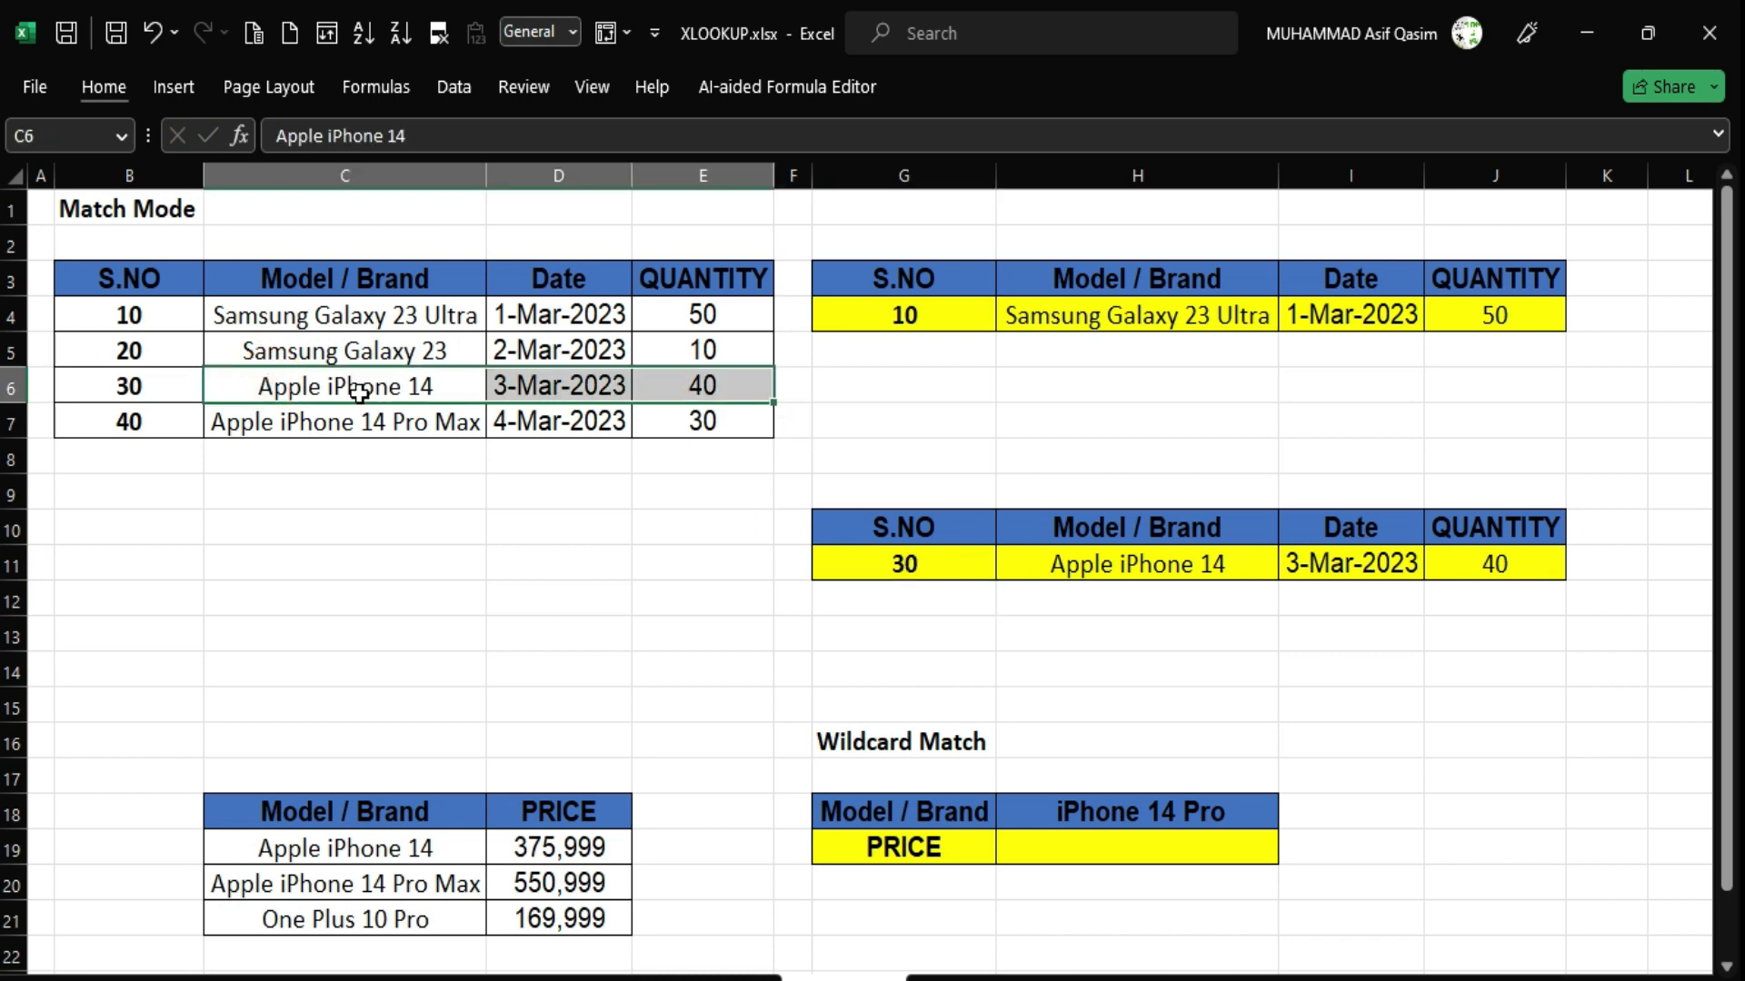
{"action": "left_click", "coordinate": [245, 427]}
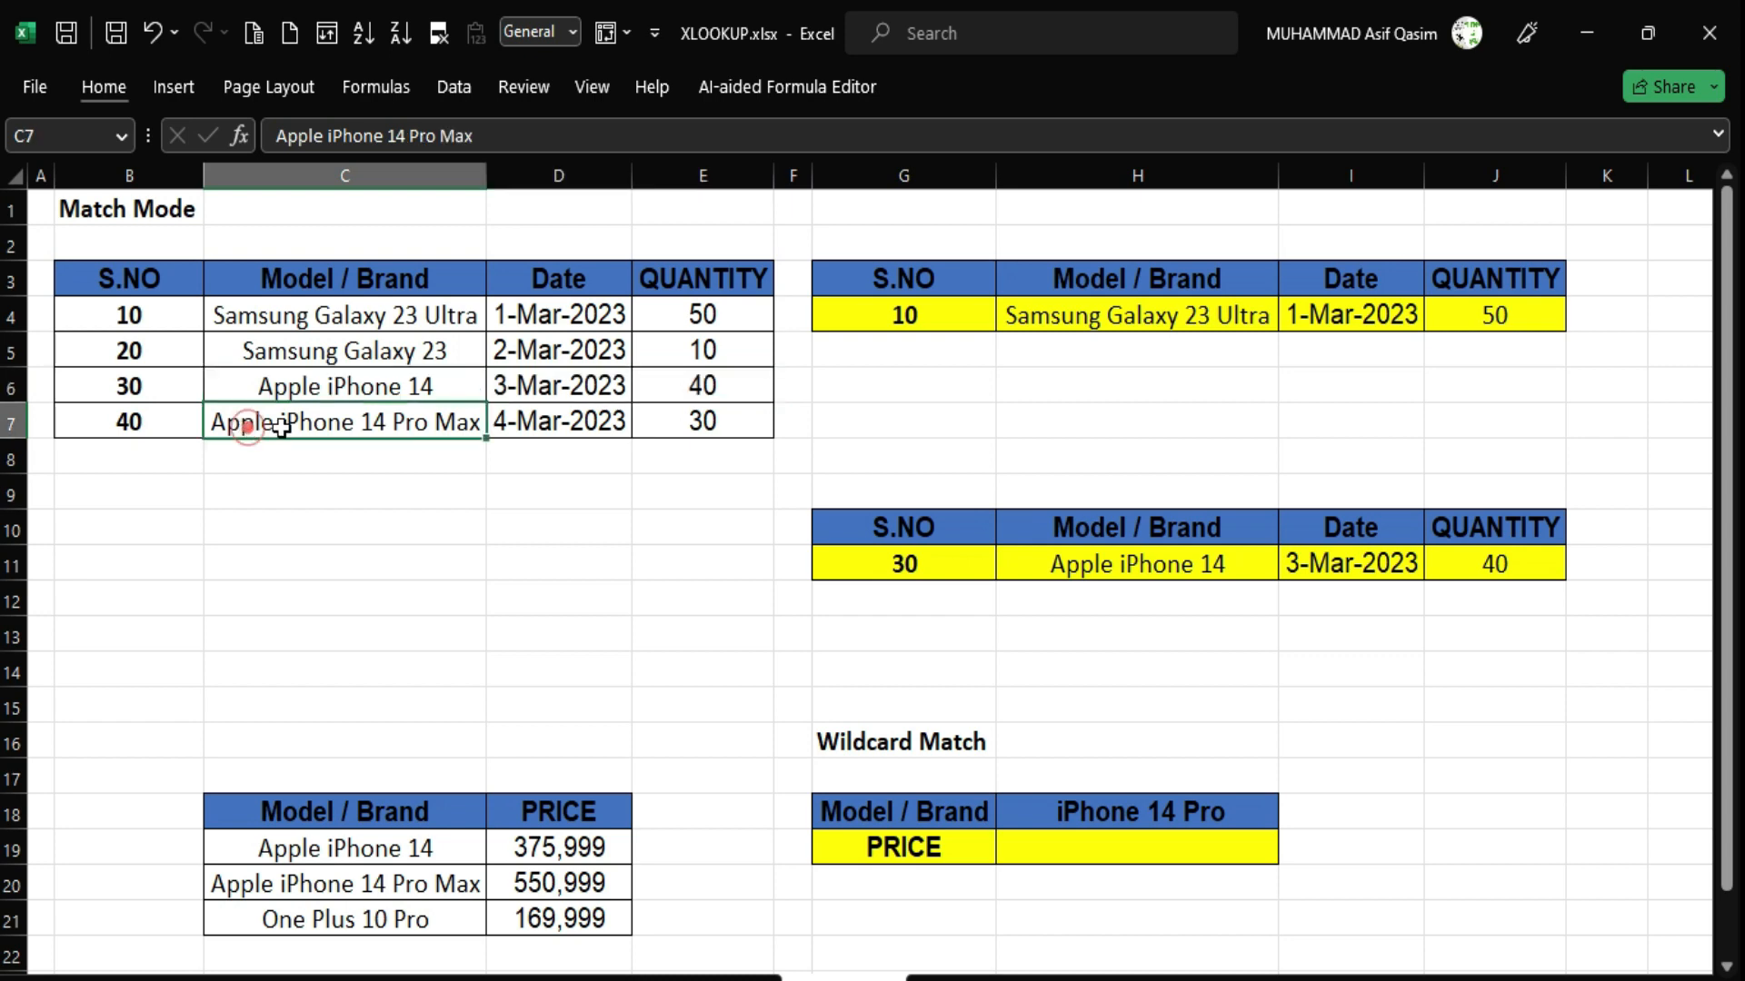
{"action": "left_click", "coordinate": [342, 386]}
{"action": "left_click", "coordinate": [945, 564]}
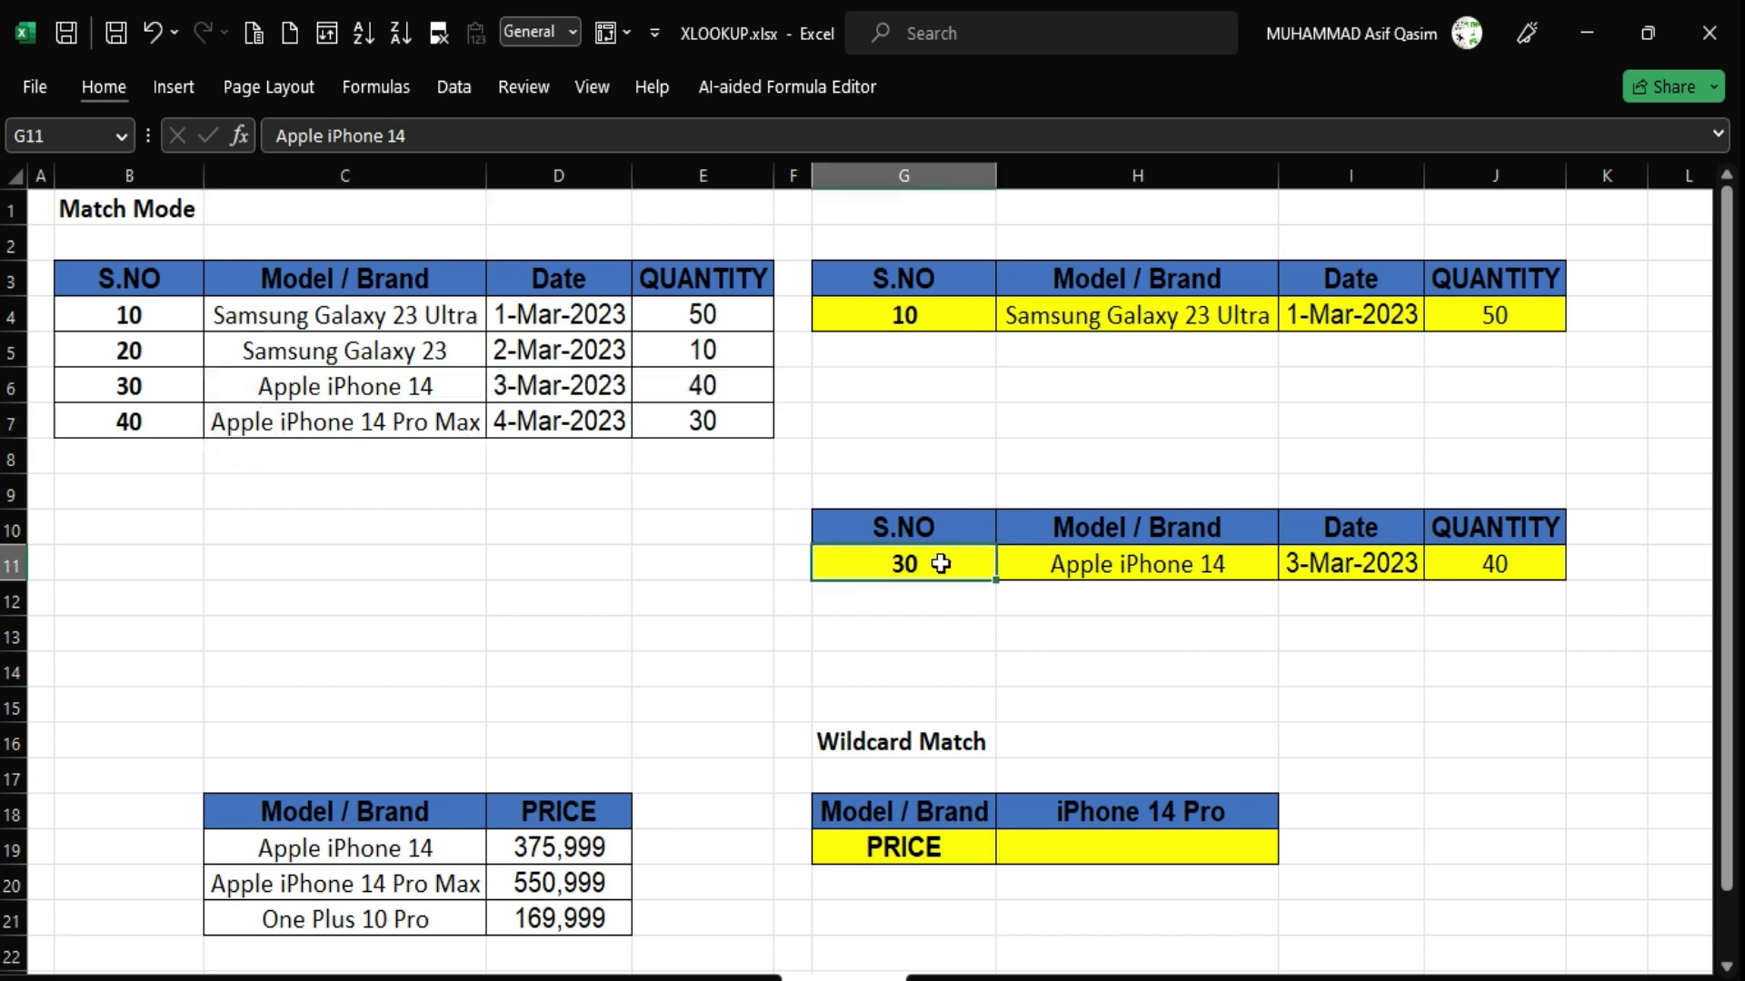
{"action": "type", "text": "31"}
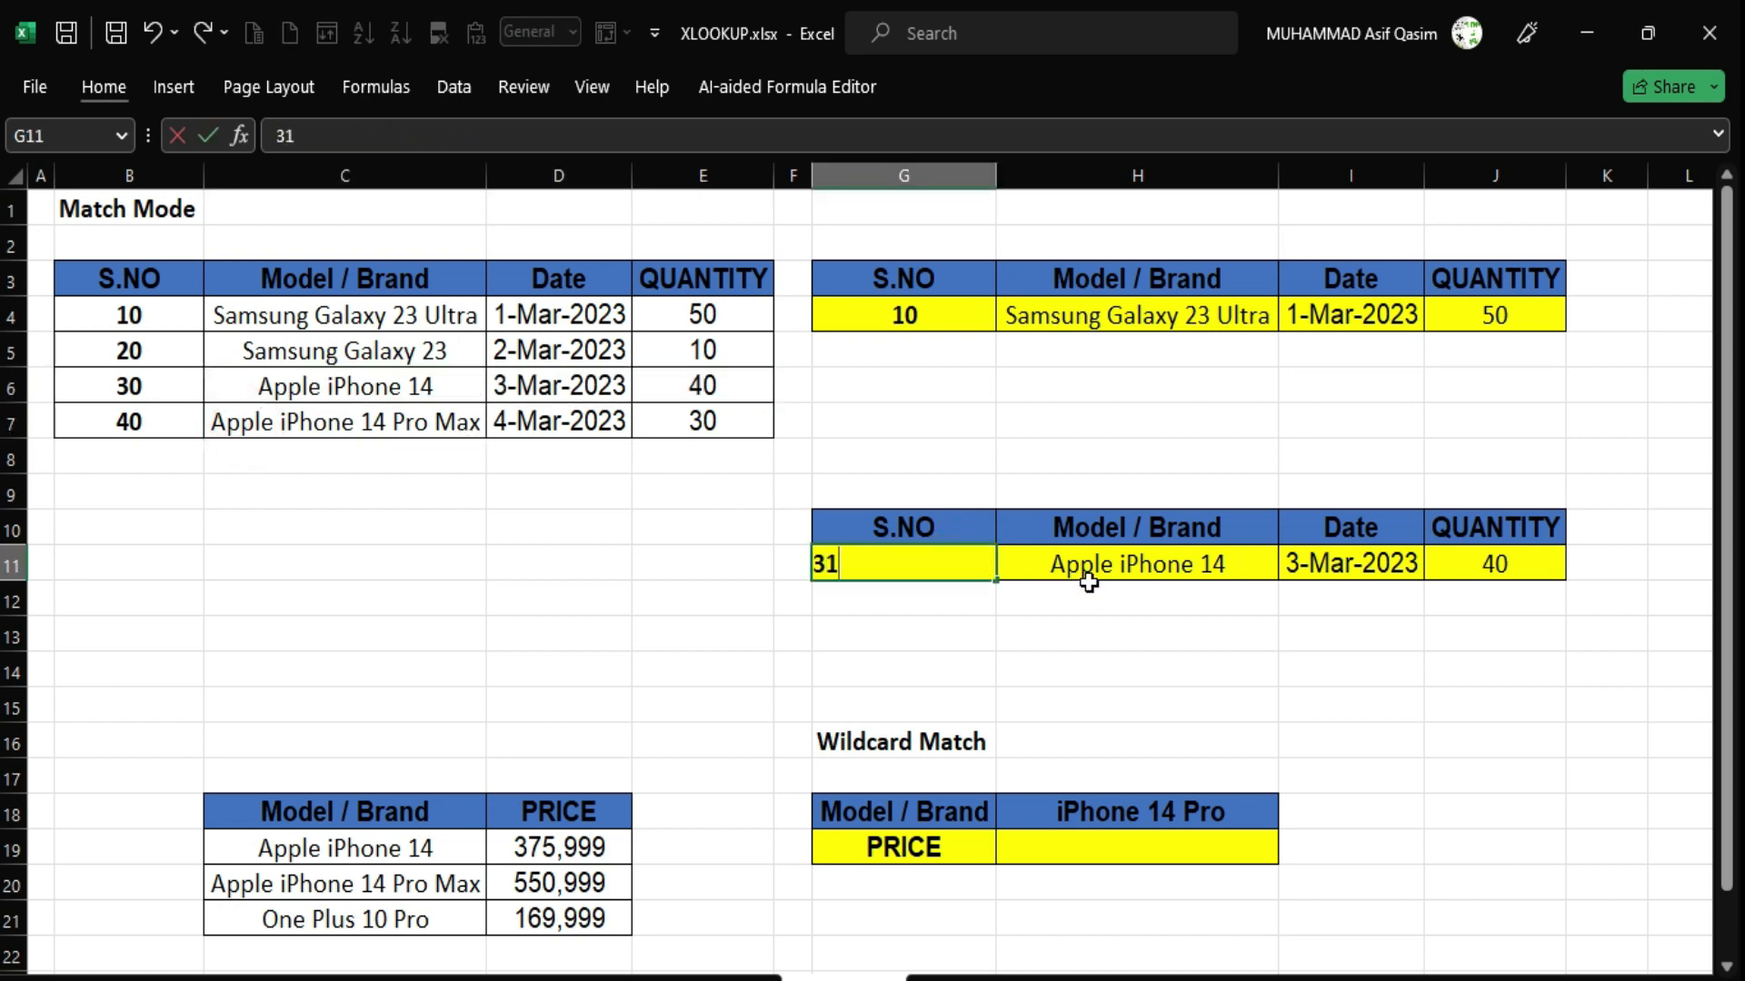
{"action": "key", "text": "Return"}
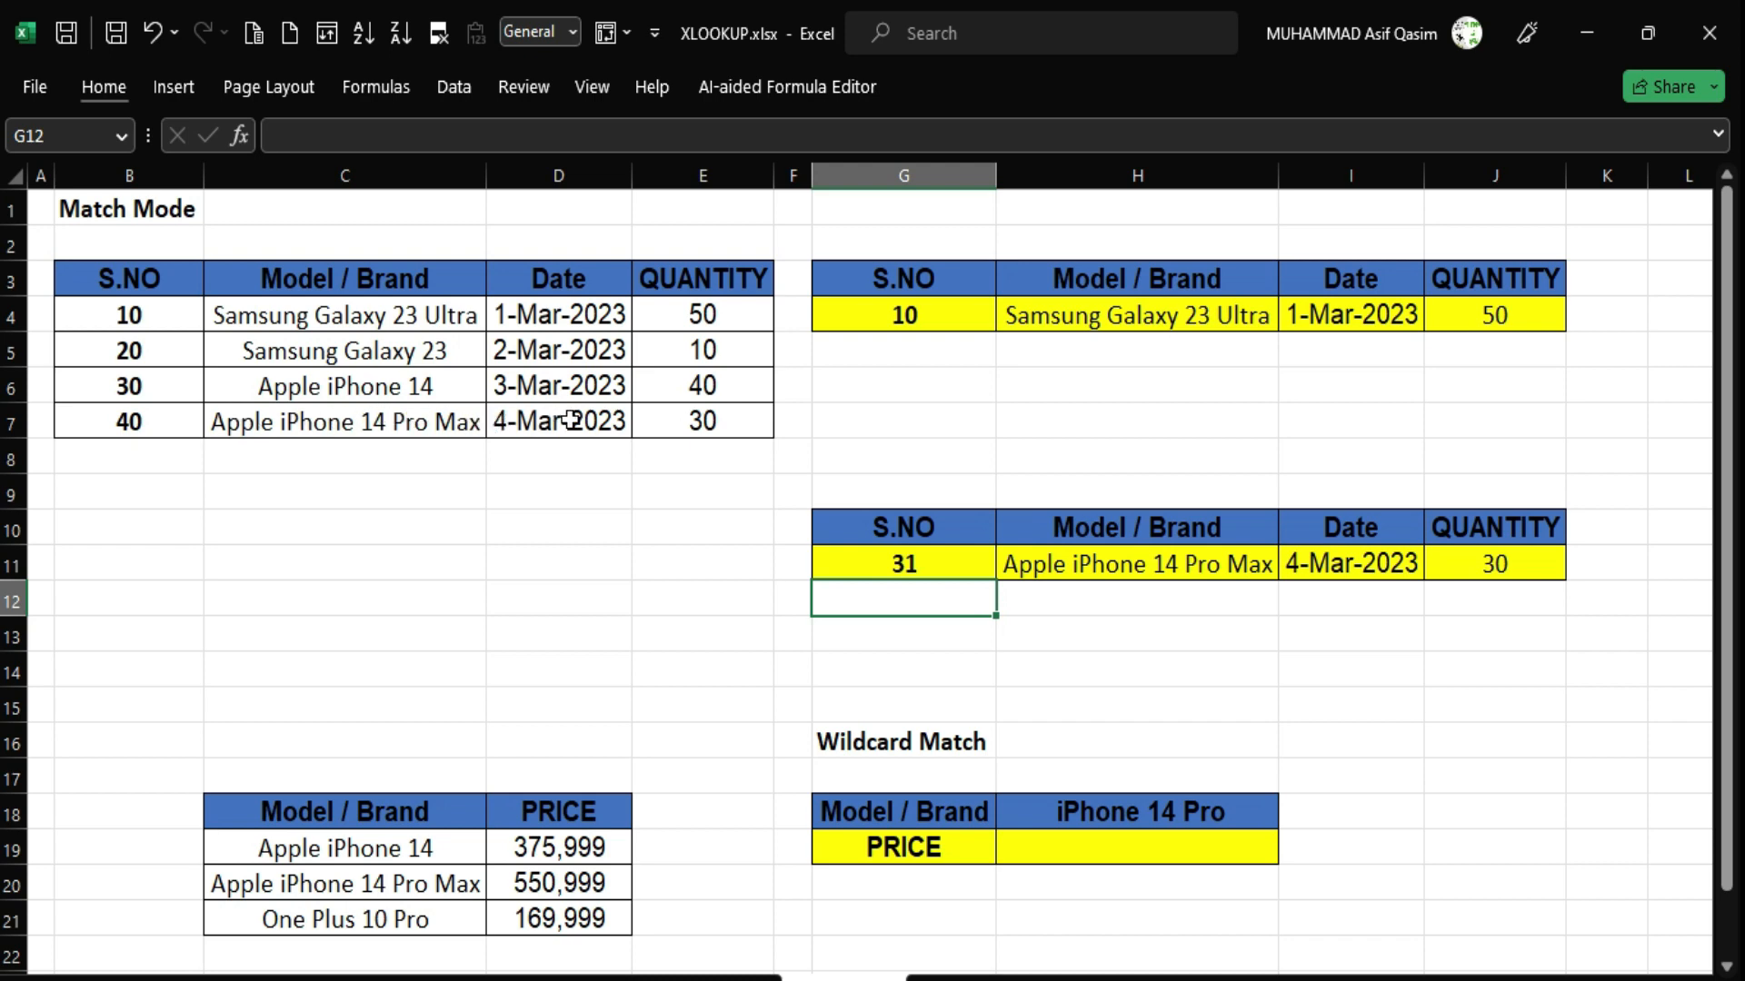
{"action": "left_click_drag", "start_coordinate": [588, 422], "coordinate": [695, 419]}
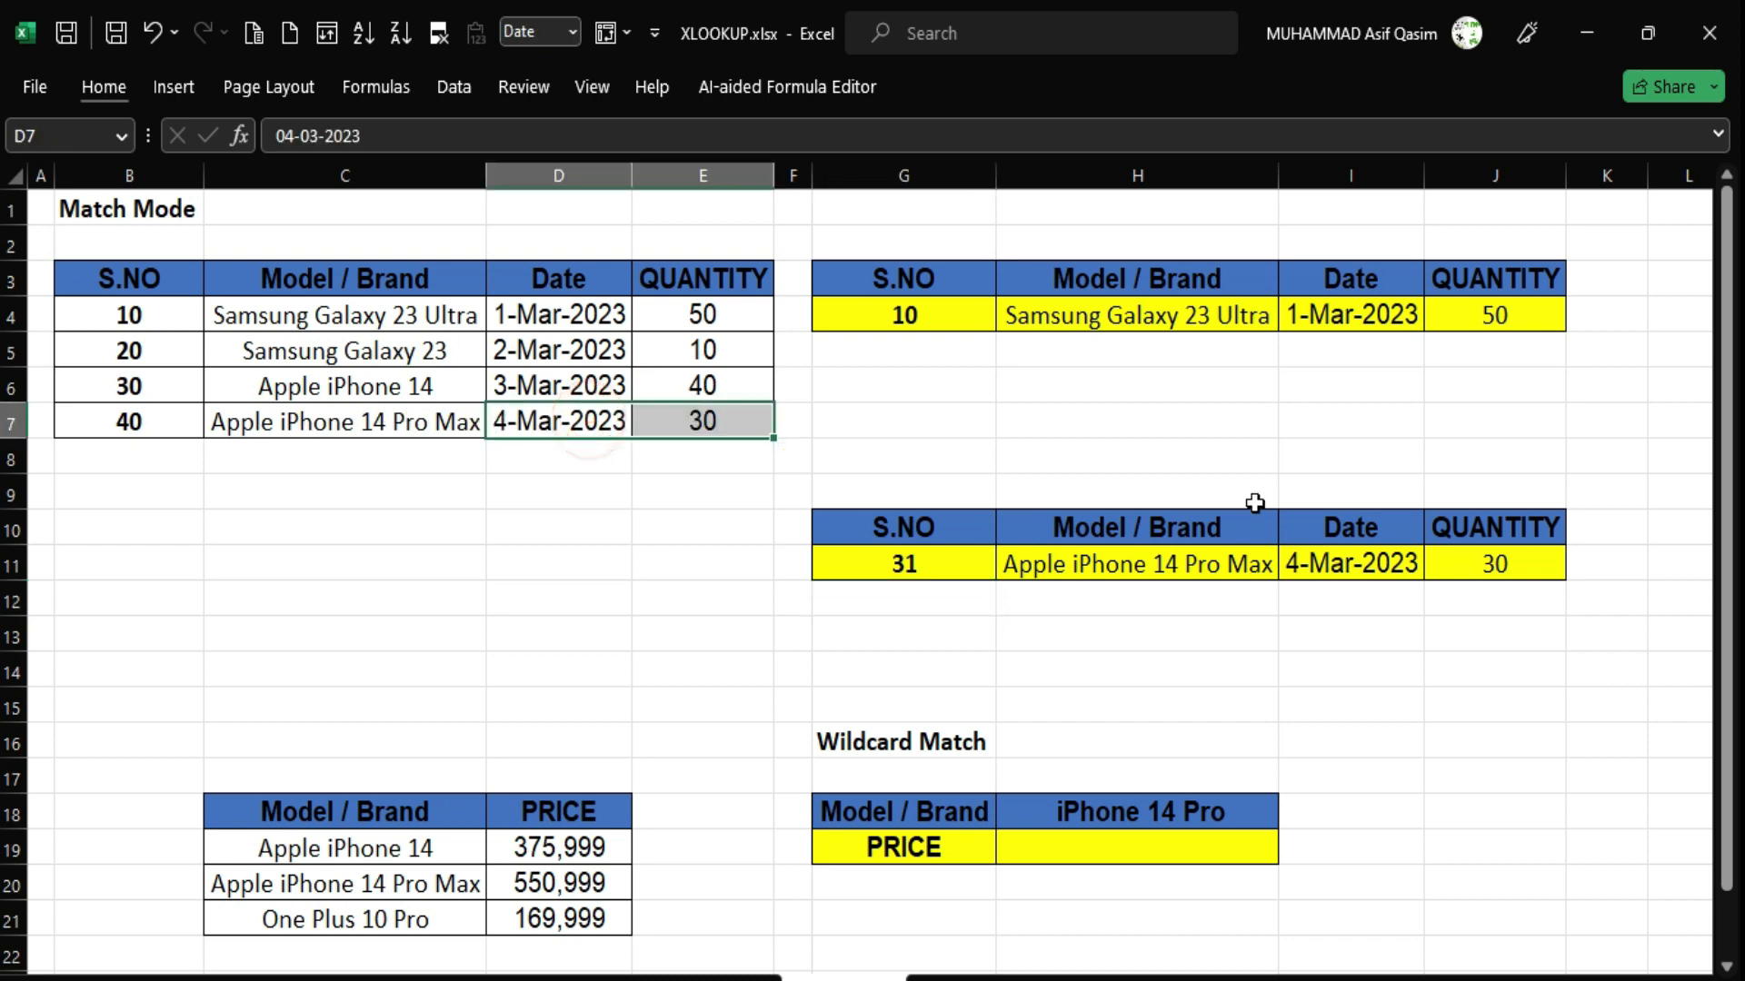
{"action": "left_click_drag", "start_coordinate": [1501, 563], "coordinate": [1120, 564]}
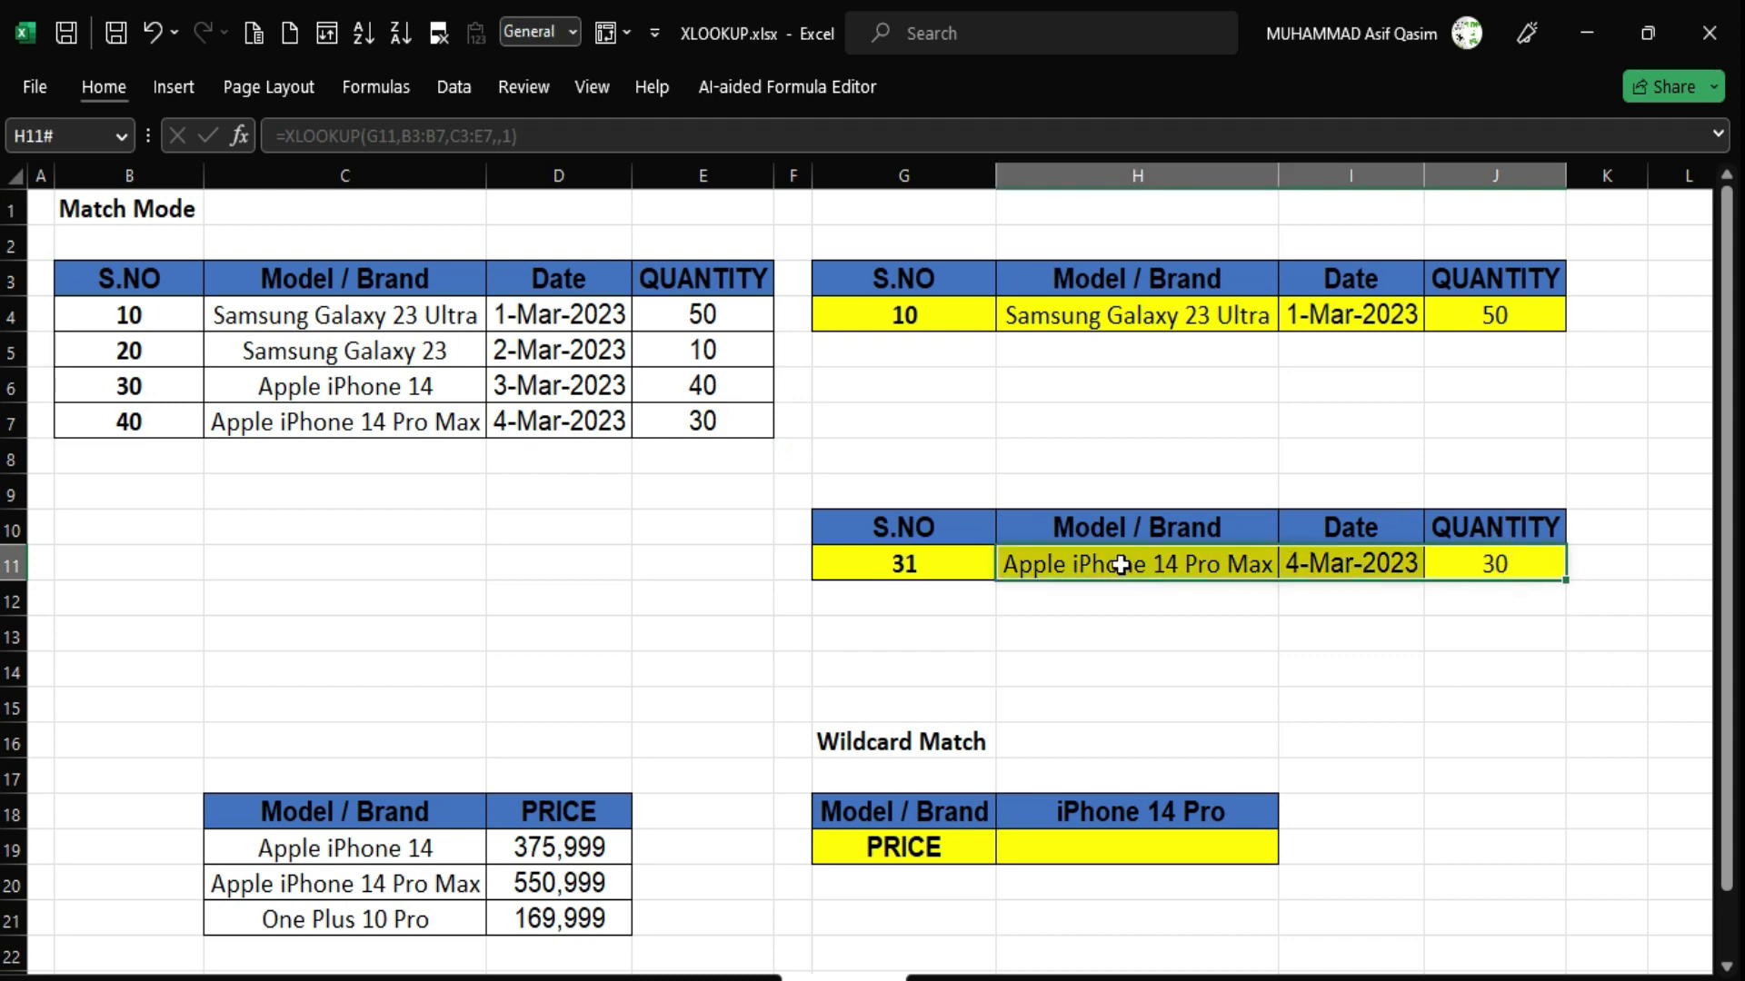
{"action": "double_click", "coordinate": [1114, 564]}
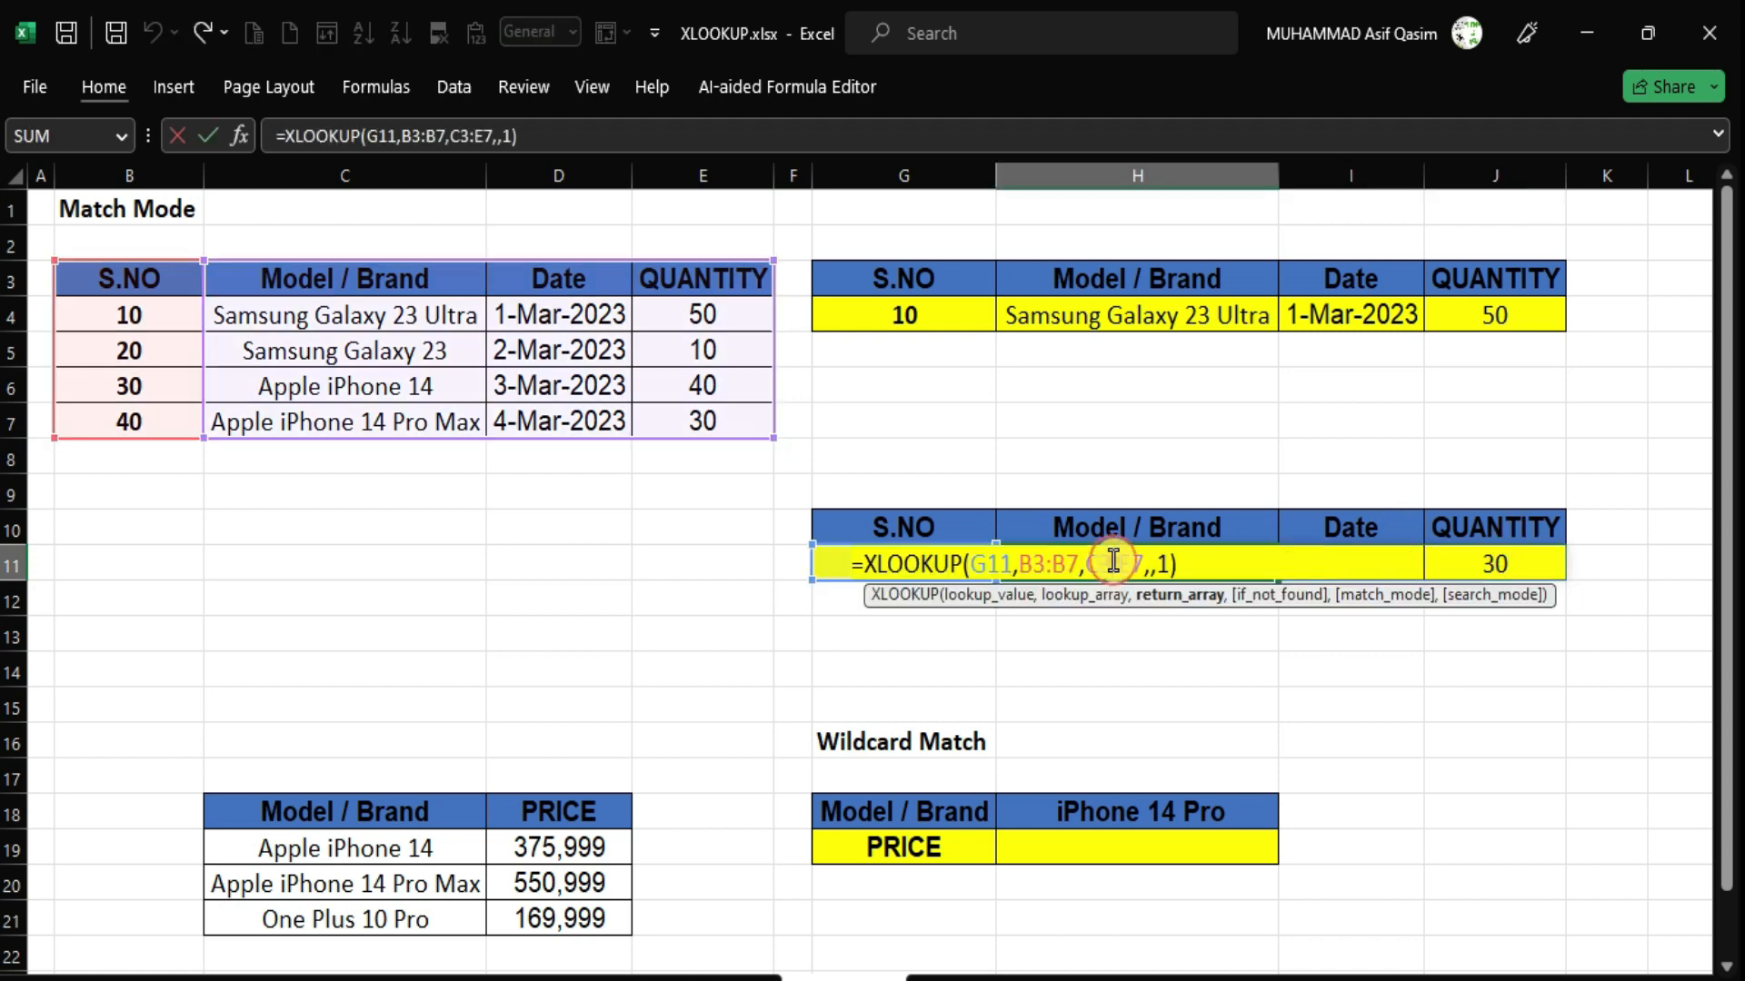
{"action": "left_click", "coordinate": [1171, 564]}
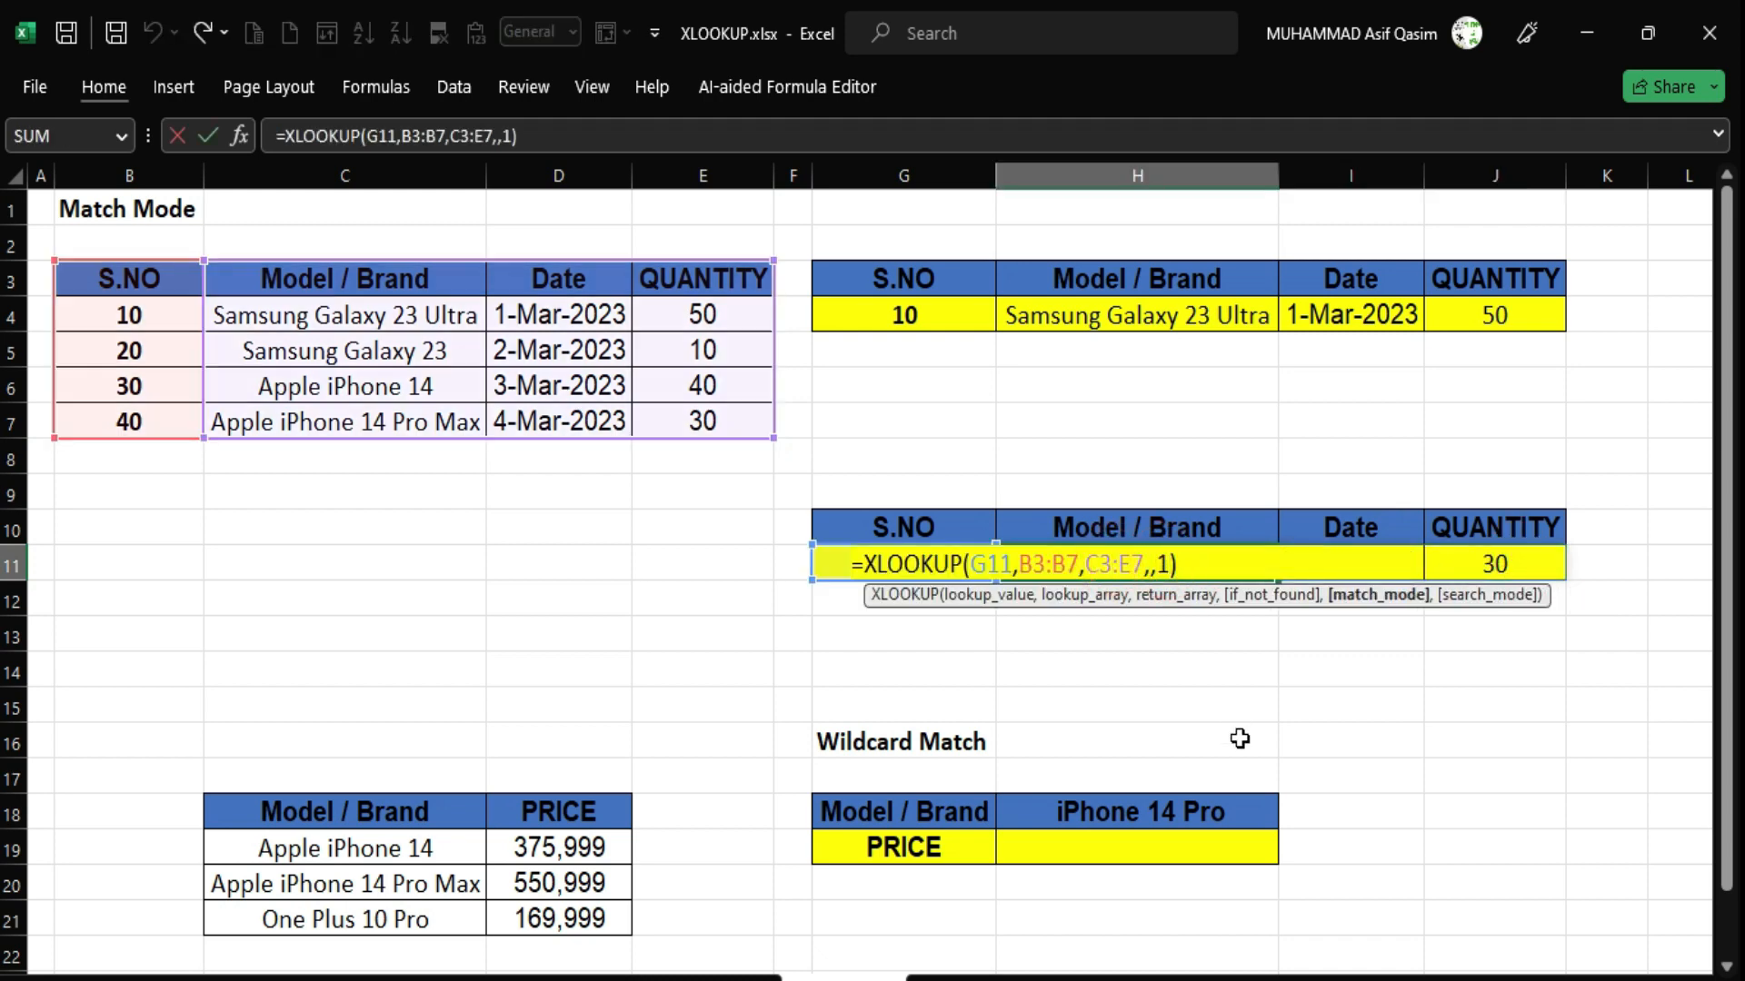
{"action": "key", "text": "BackSpace"}
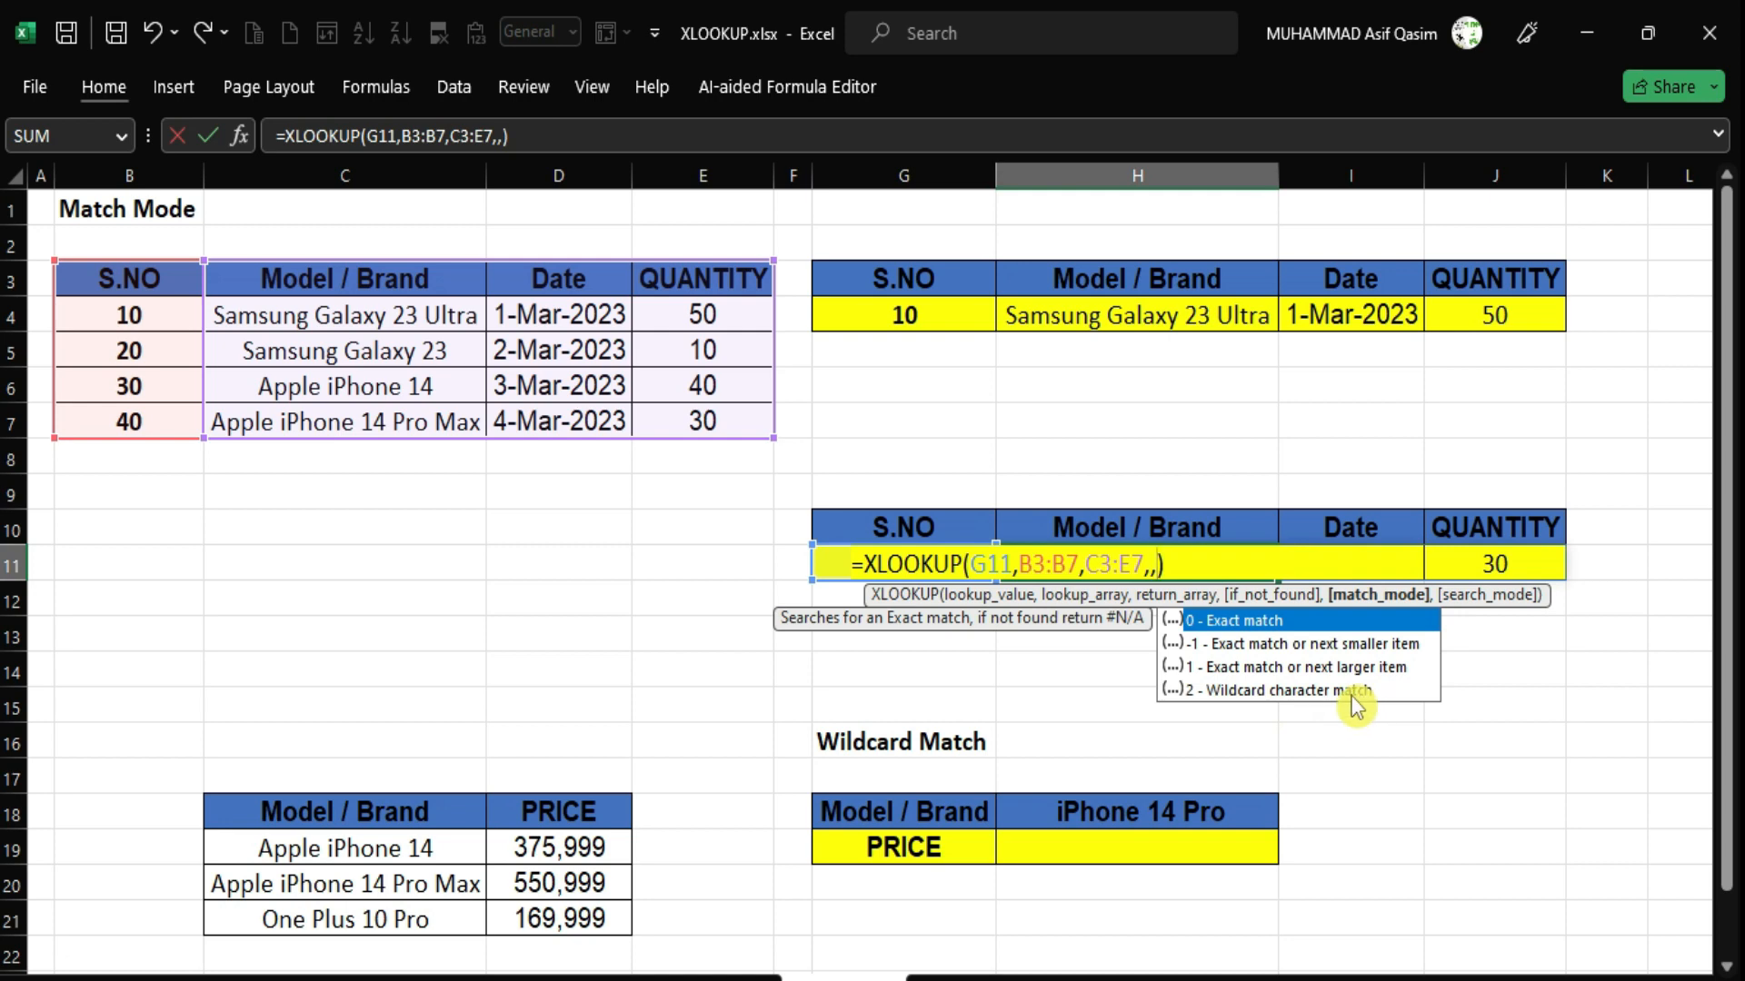
{"action": "left_click", "coordinate": [1395, 807]}
{"action": "key", "text": "Return"}
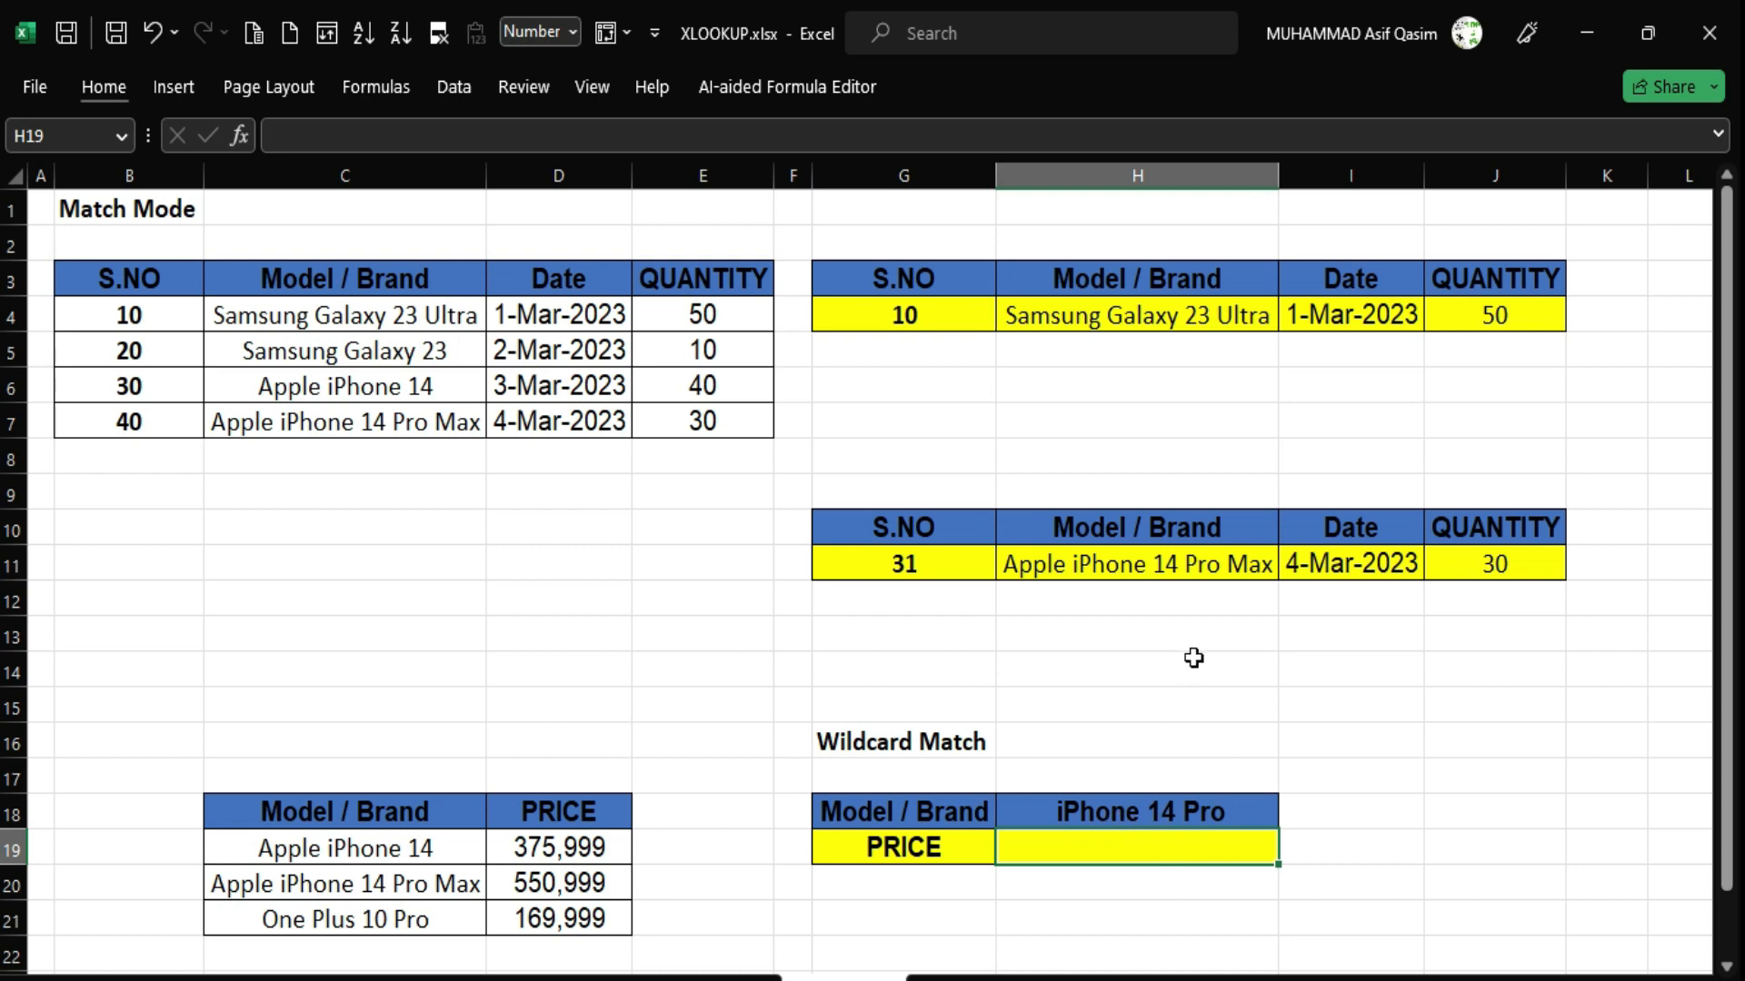
{"action": "scroll", "coordinate": [1191, 663], "scroll_direction": "down", "scroll_amount": 2}
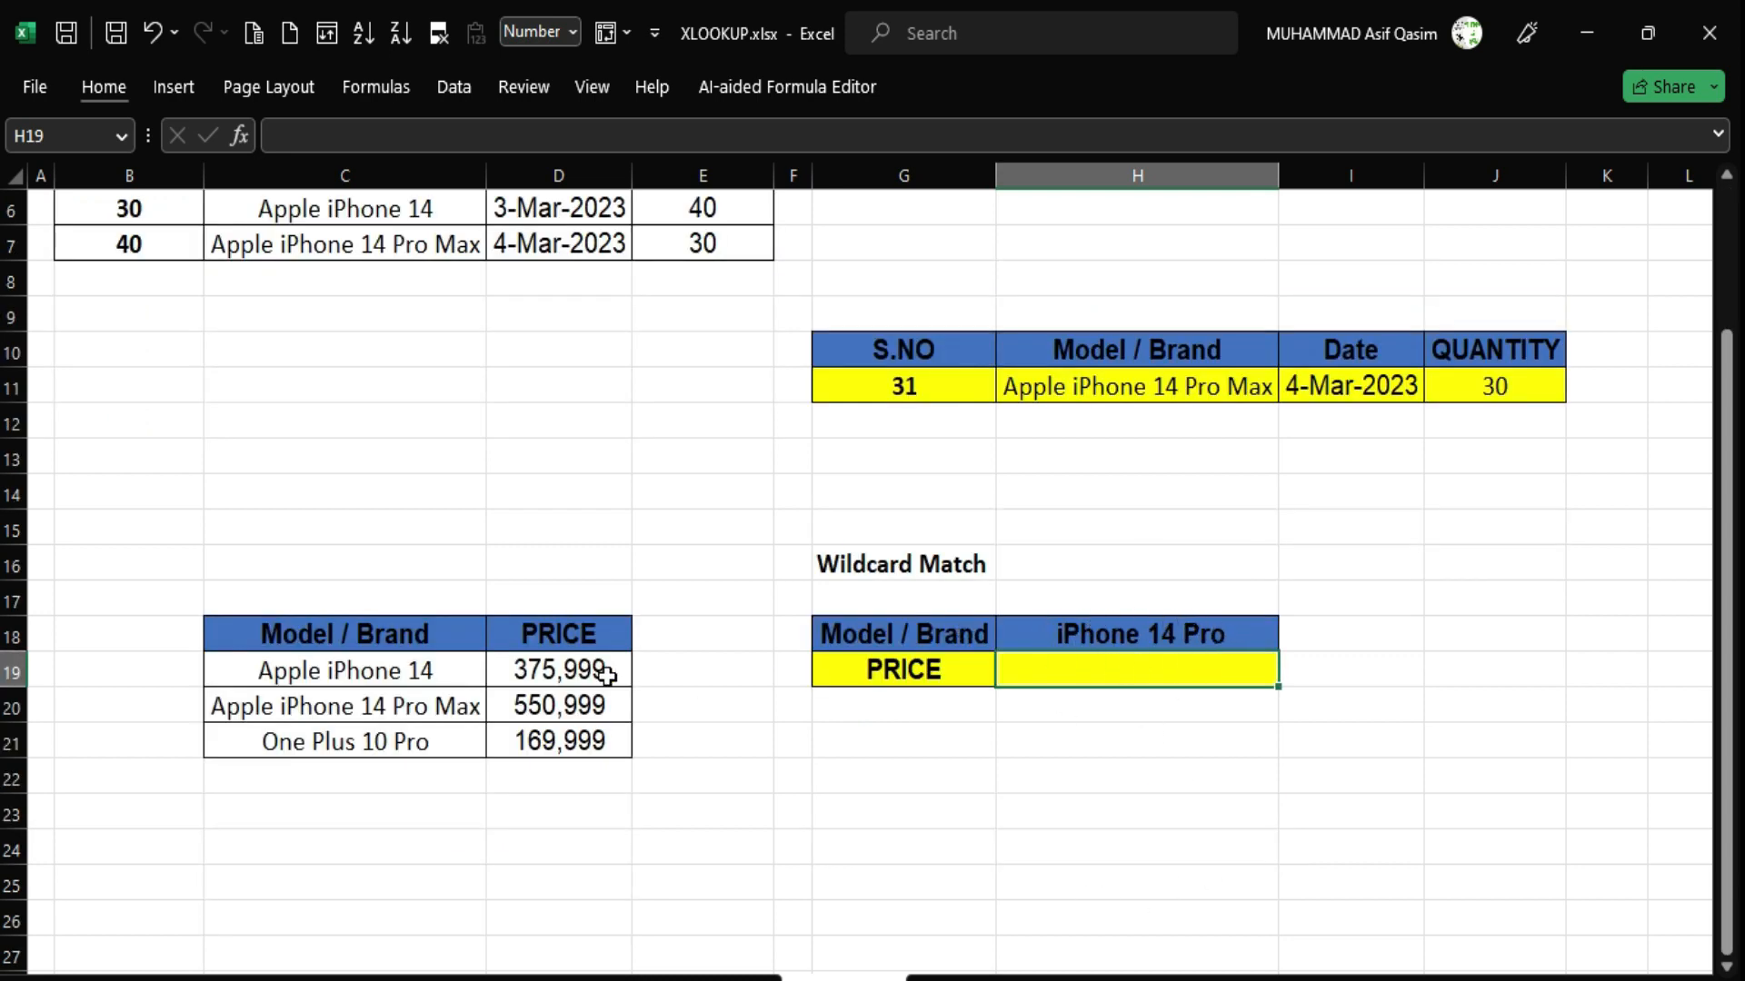
{"action": "left_click", "coordinate": [398, 627]}
{"action": "left_click_drag", "start_coordinate": [397, 627], "coordinate": [397, 743]}
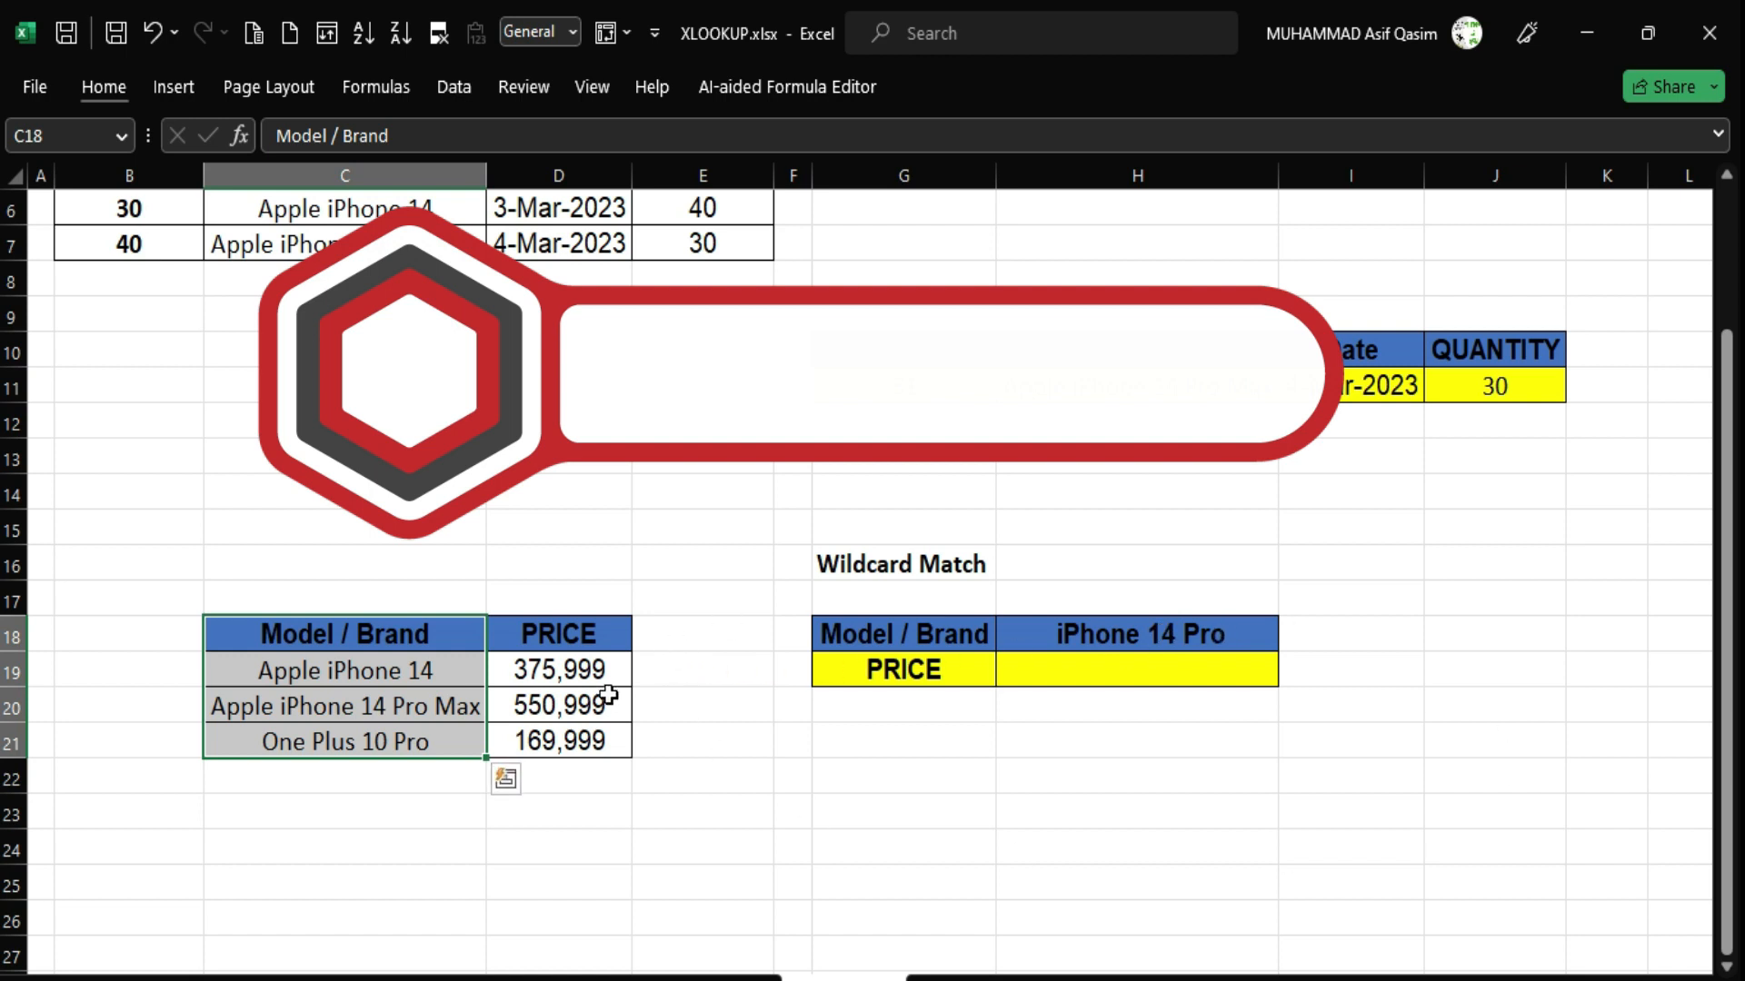
{"action": "left_click", "coordinate": [1114, 674]}
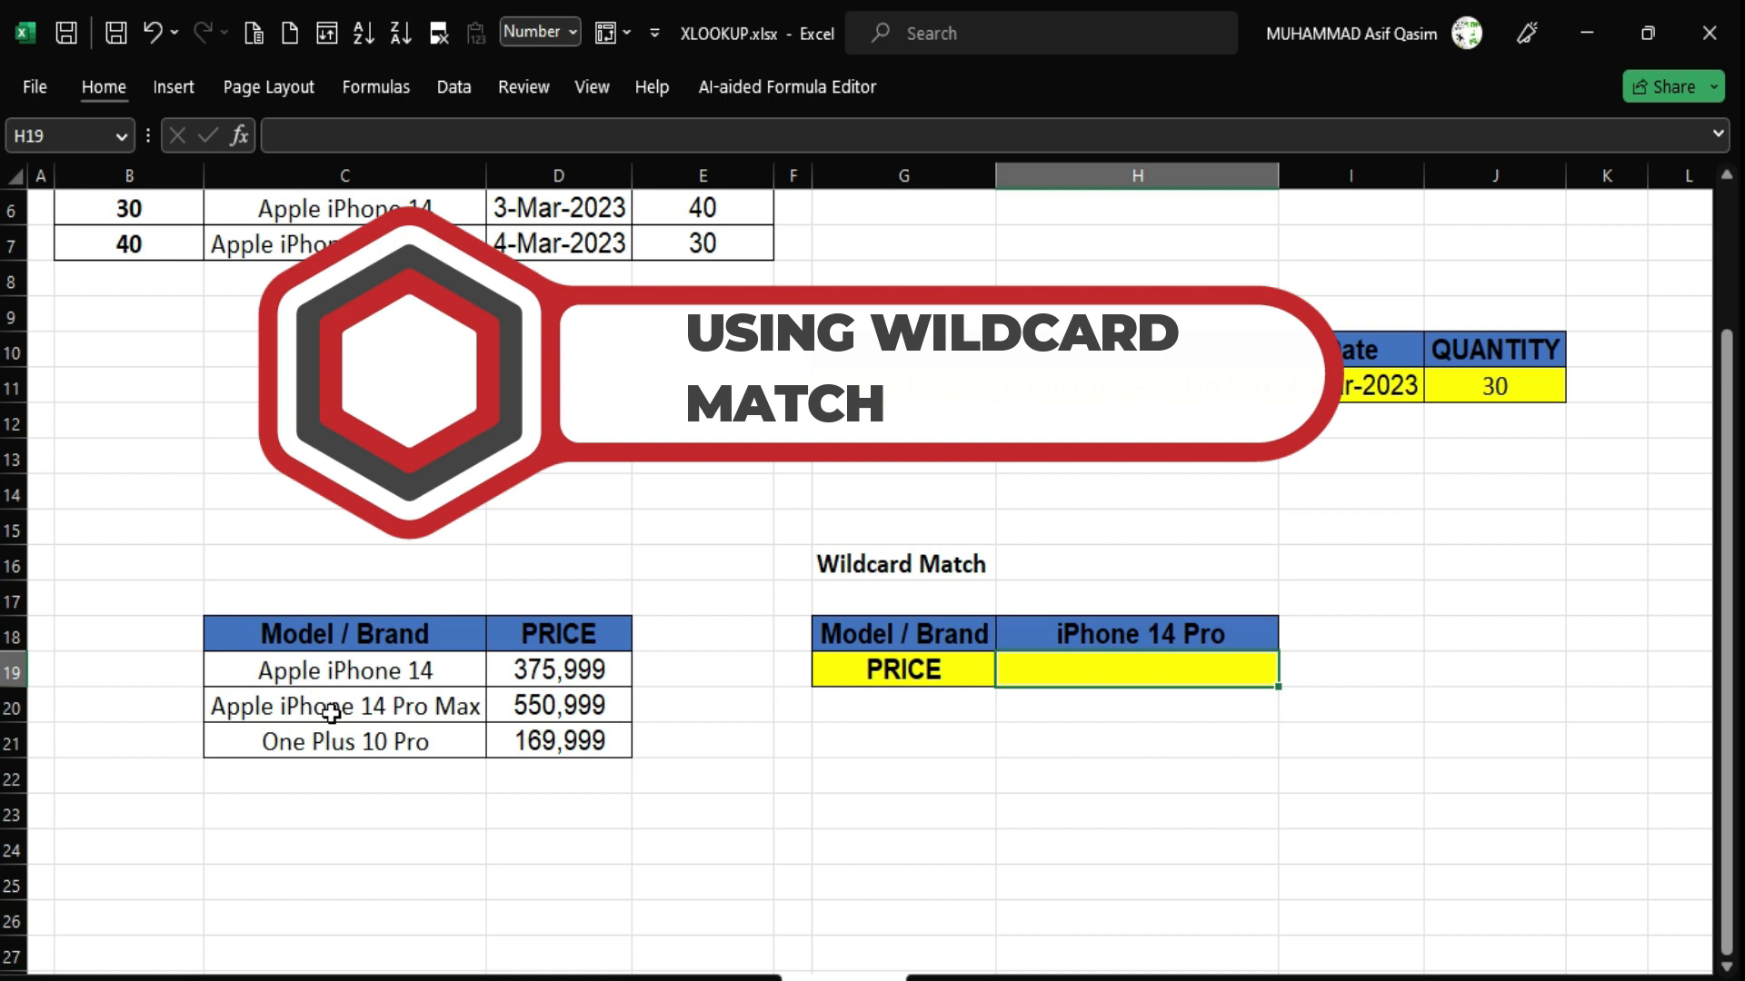
In H19, begin an XLOOKUP with "*"&H18&"*" as the wildcard lookup value.
{"action": "left_click", "coordinate": [1075, 676]}
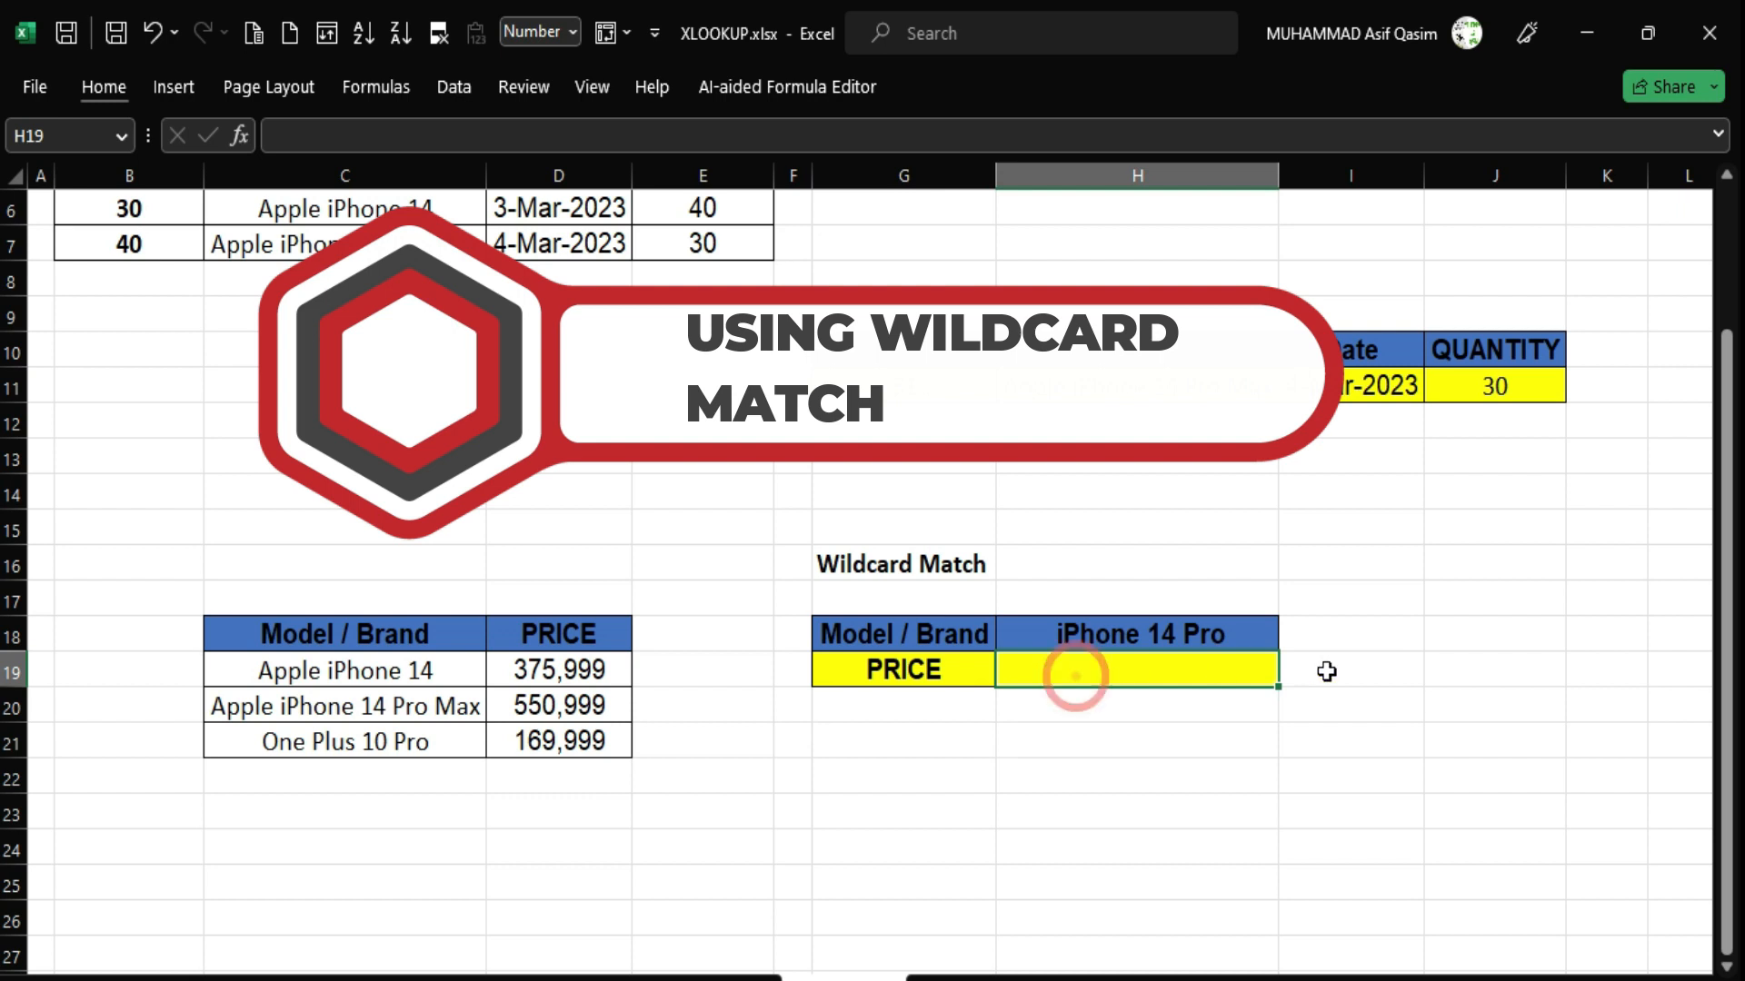
{"action": "type", "text": "="}
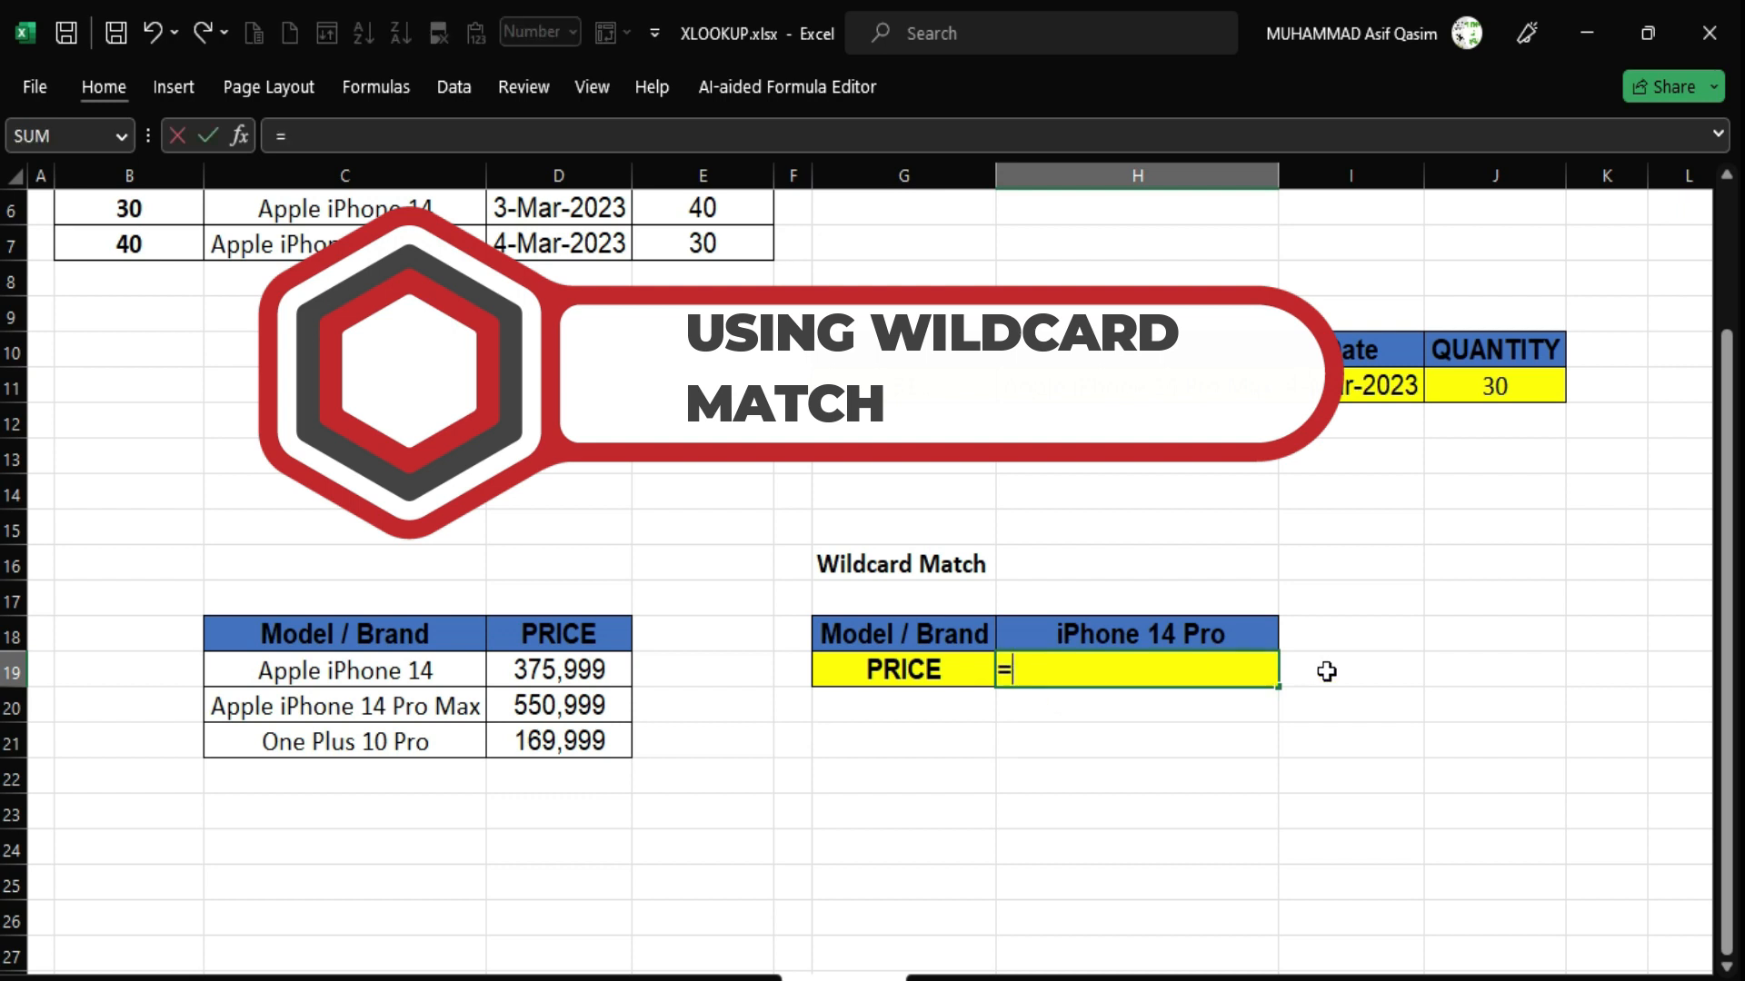
{"action": "type", "text": "xloo"}
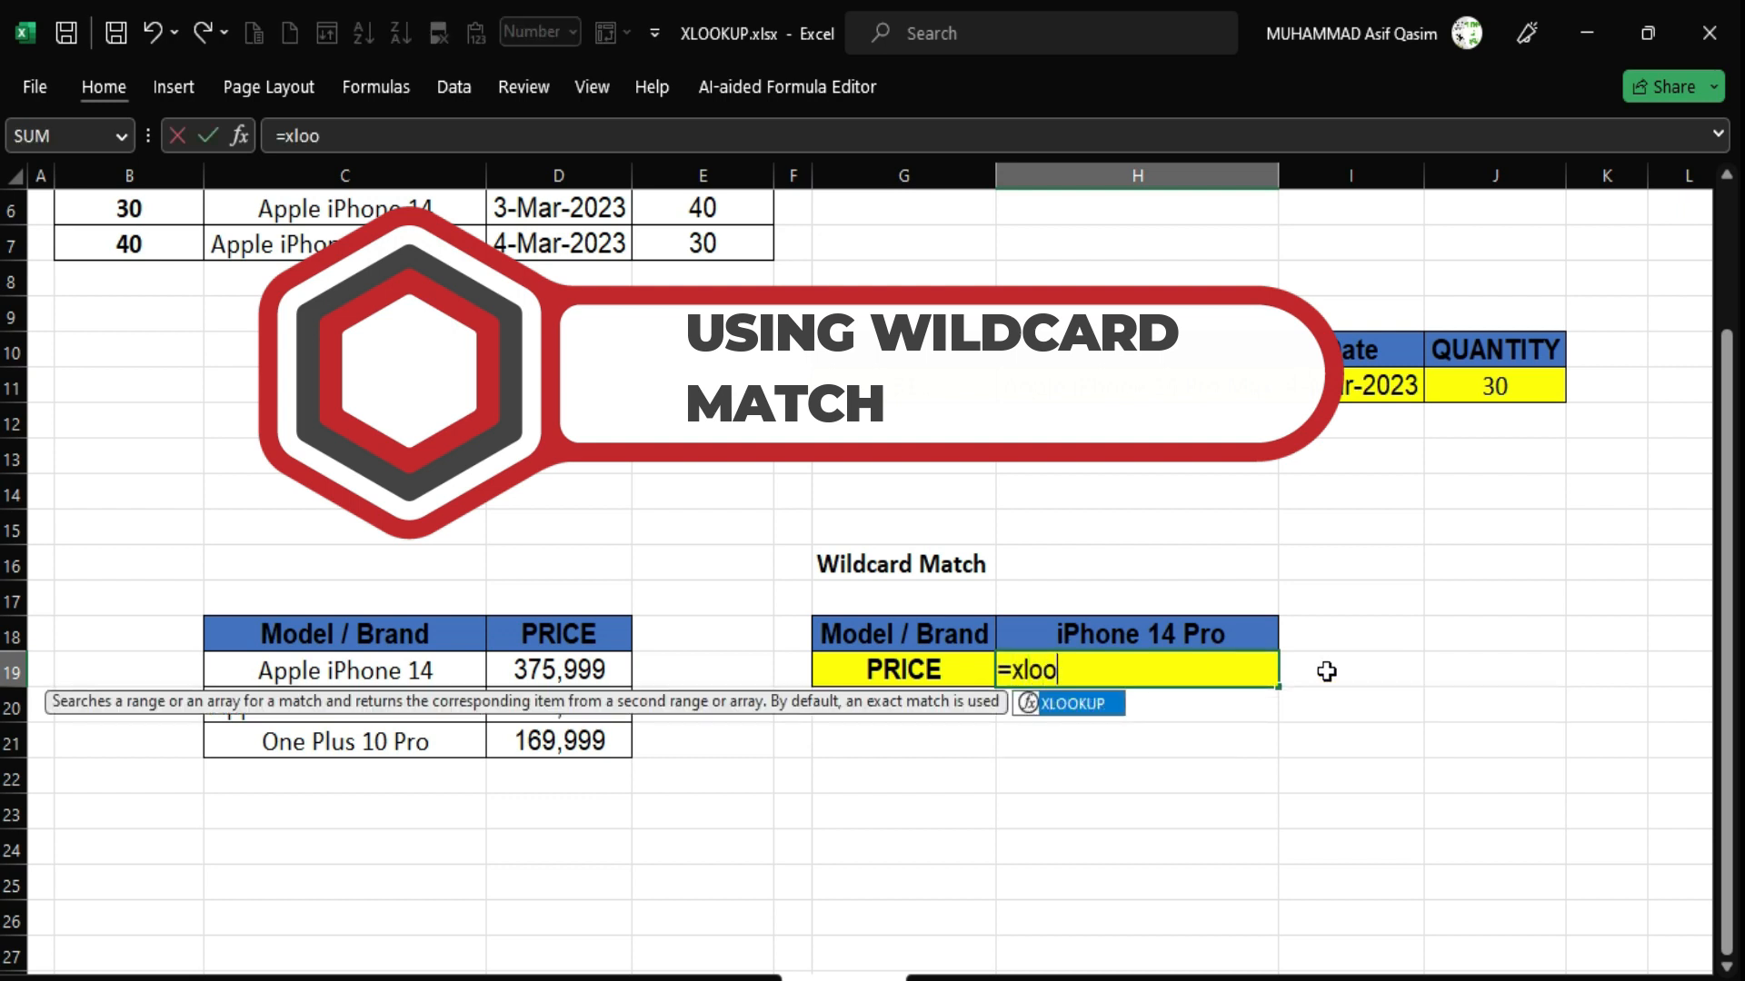
{"action": "key", "text": "Tab"}
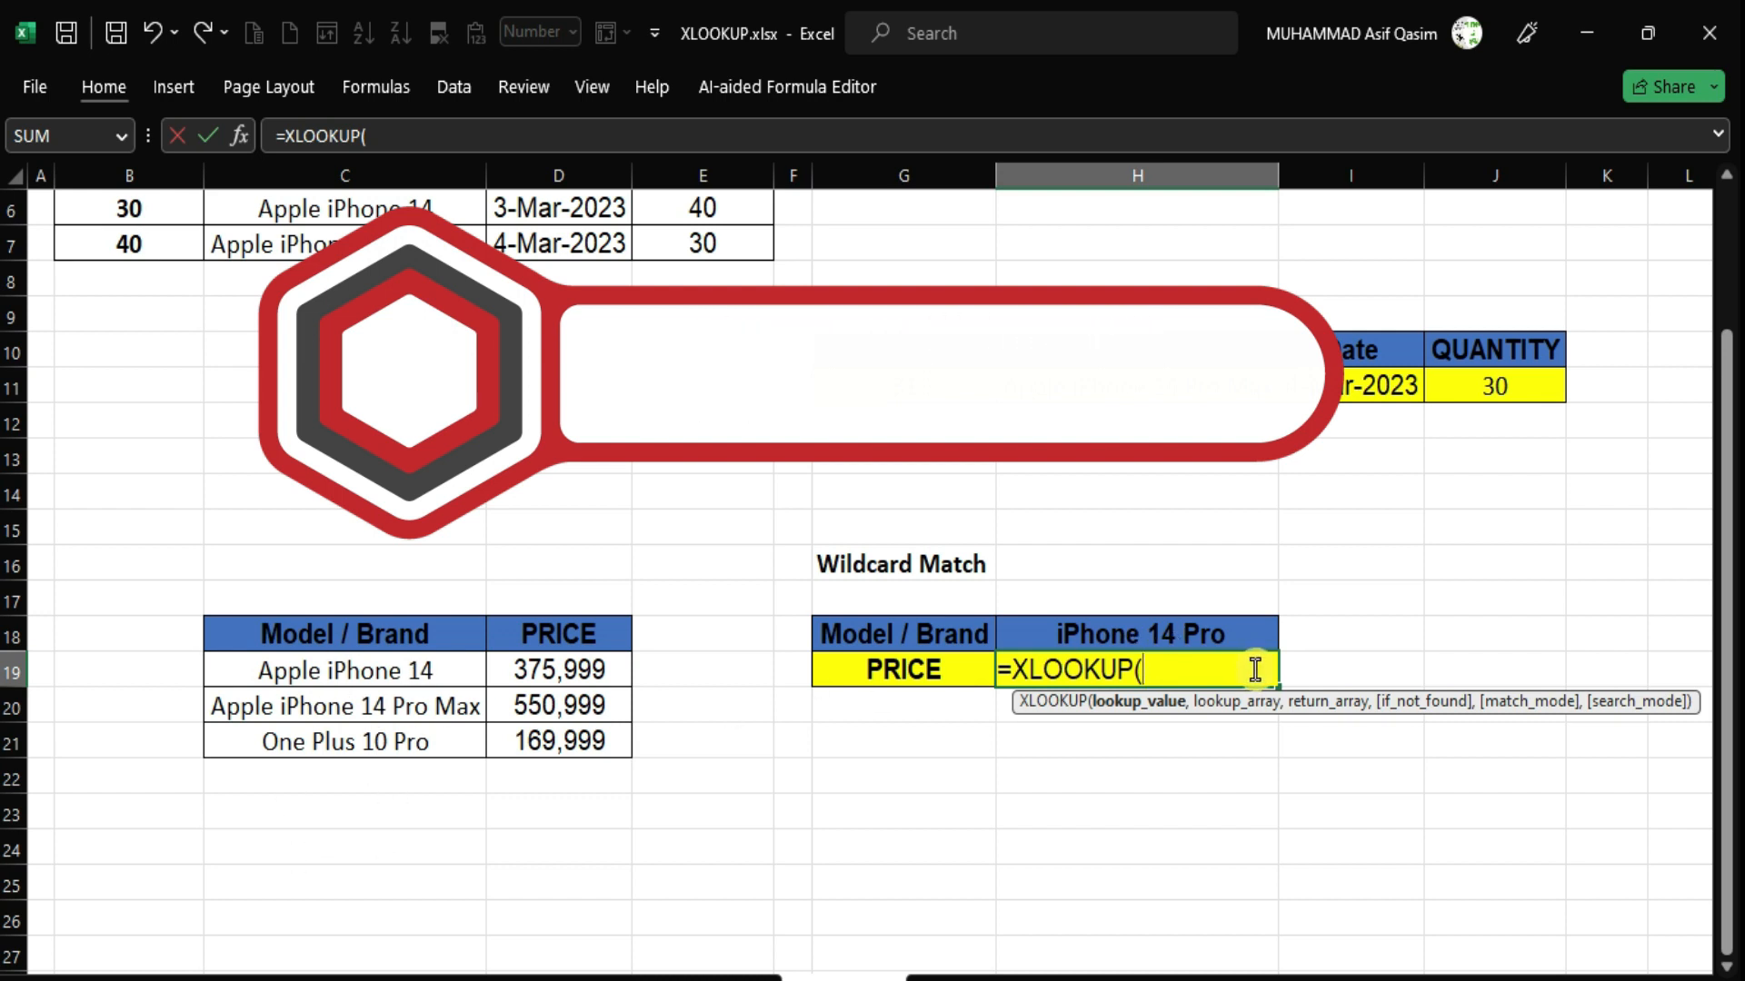
{"action": "type", "text": "\"*\""}
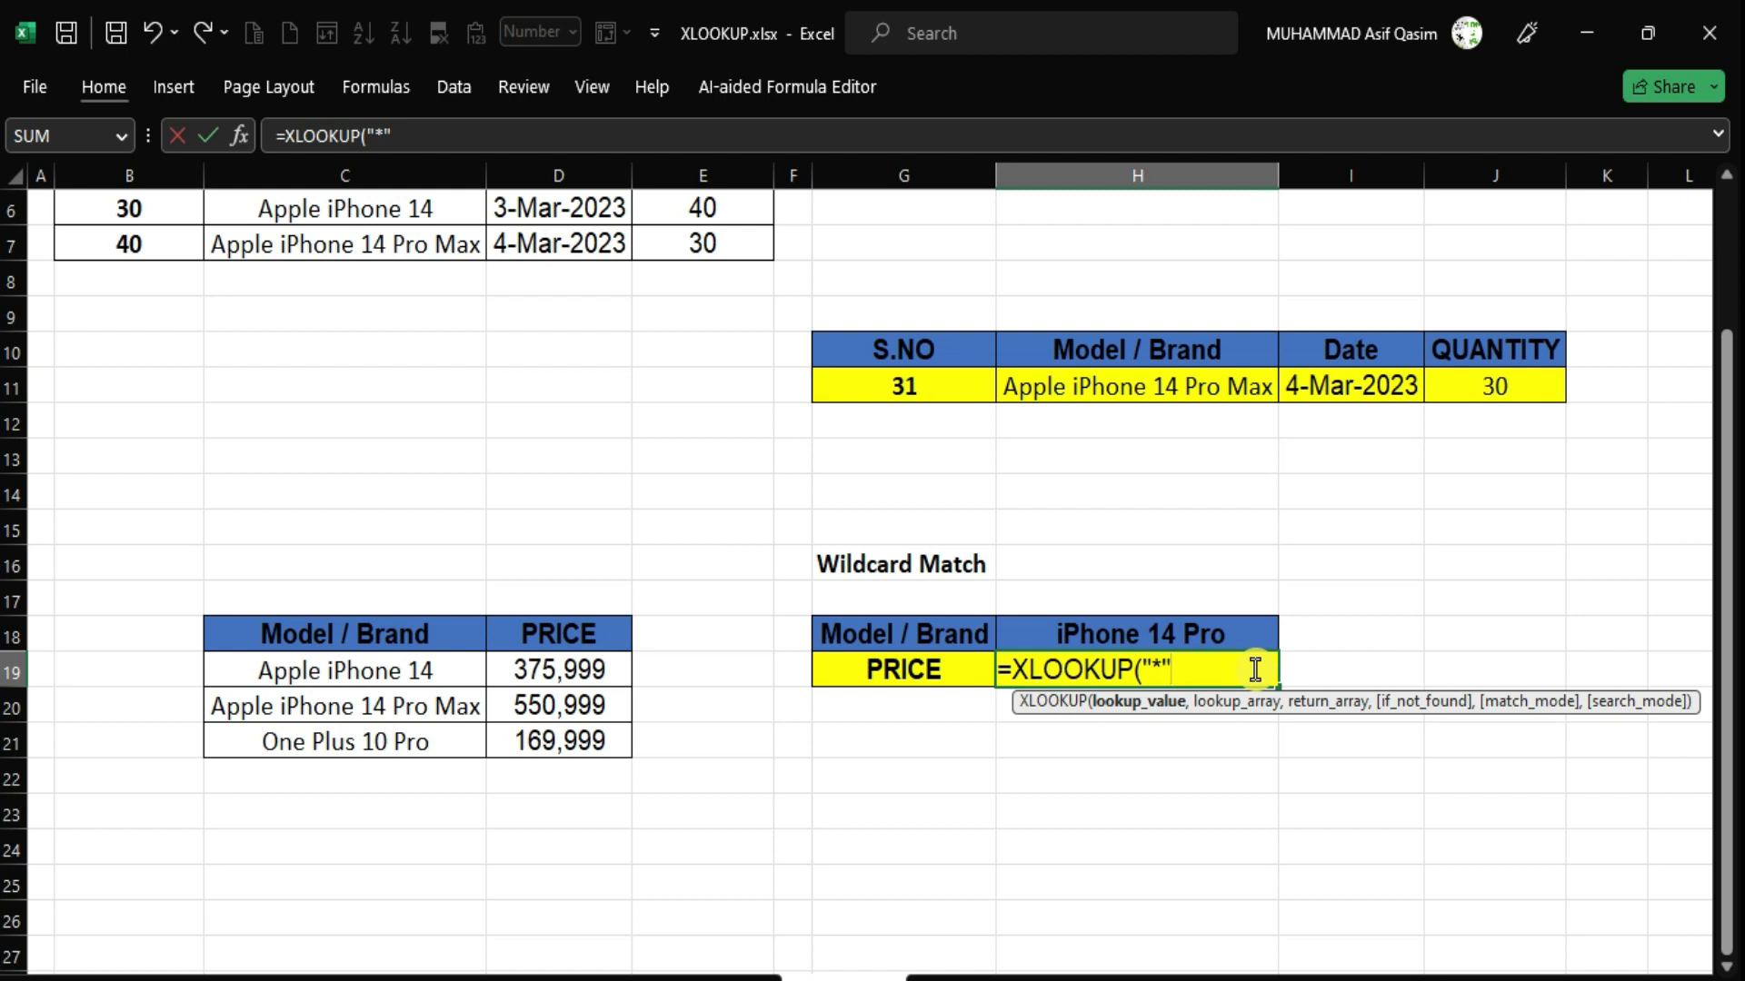
{"action": "type", "text": "&"}
{"action": "left_click", "coordinate": [1121, 644]}
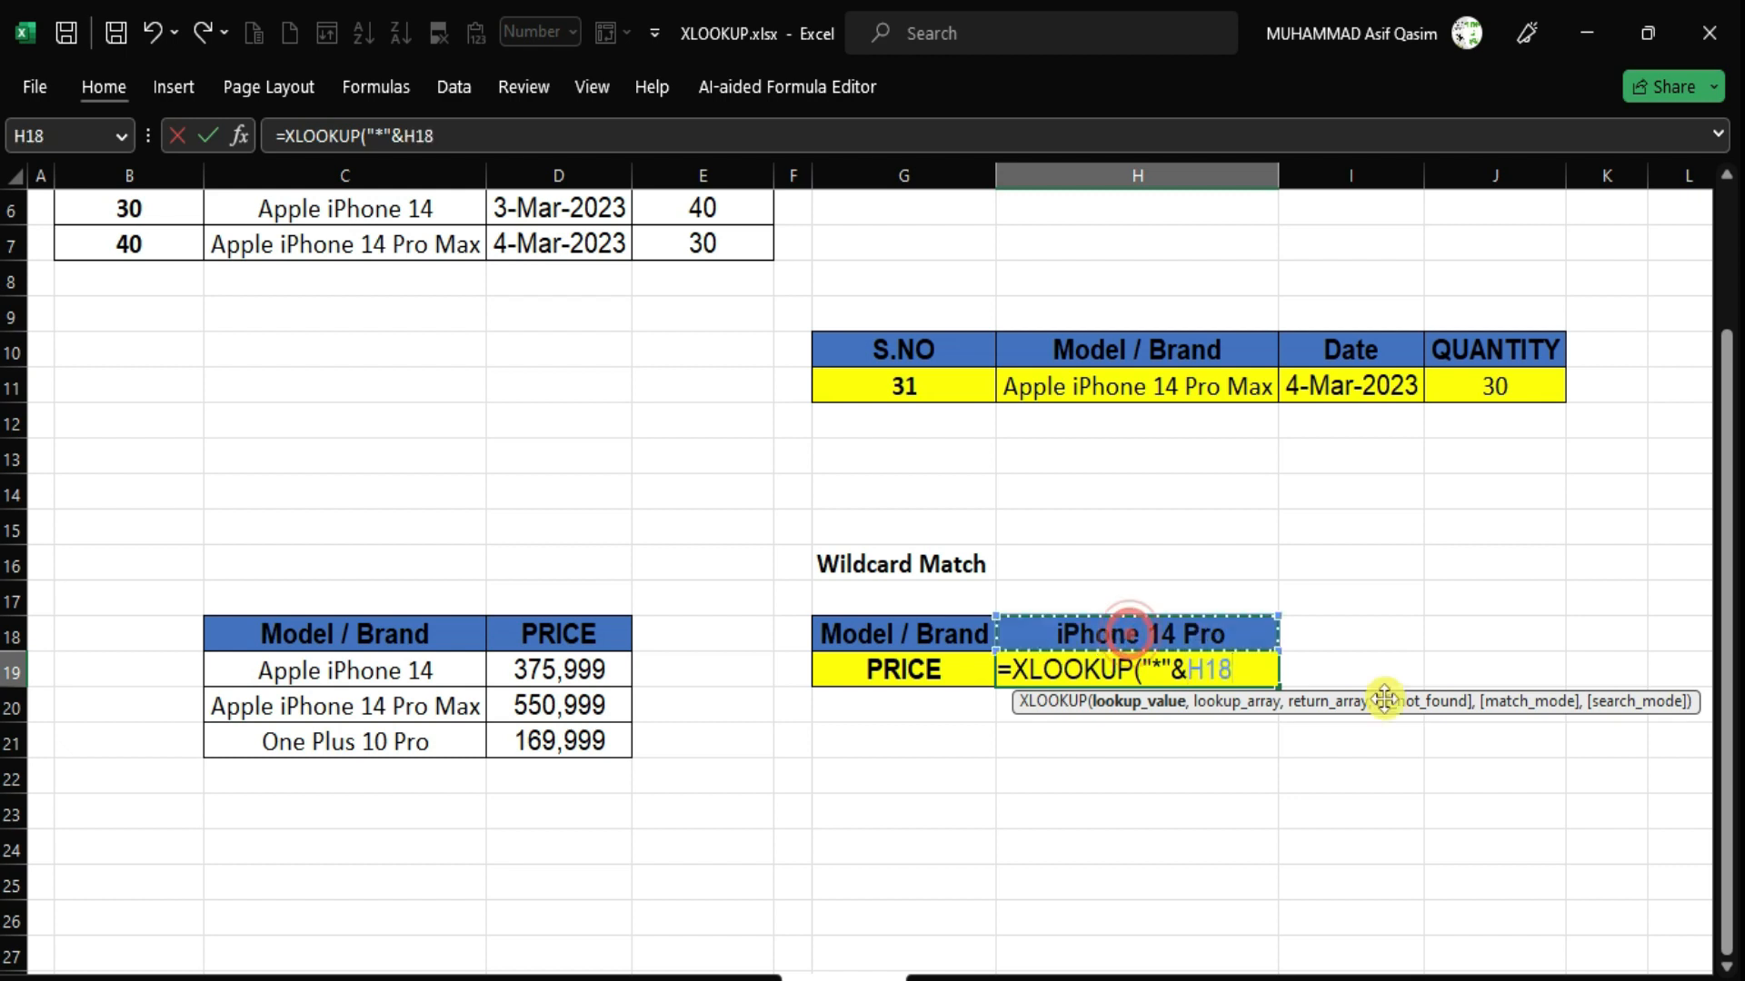
{"action": "type", "text": "&"}
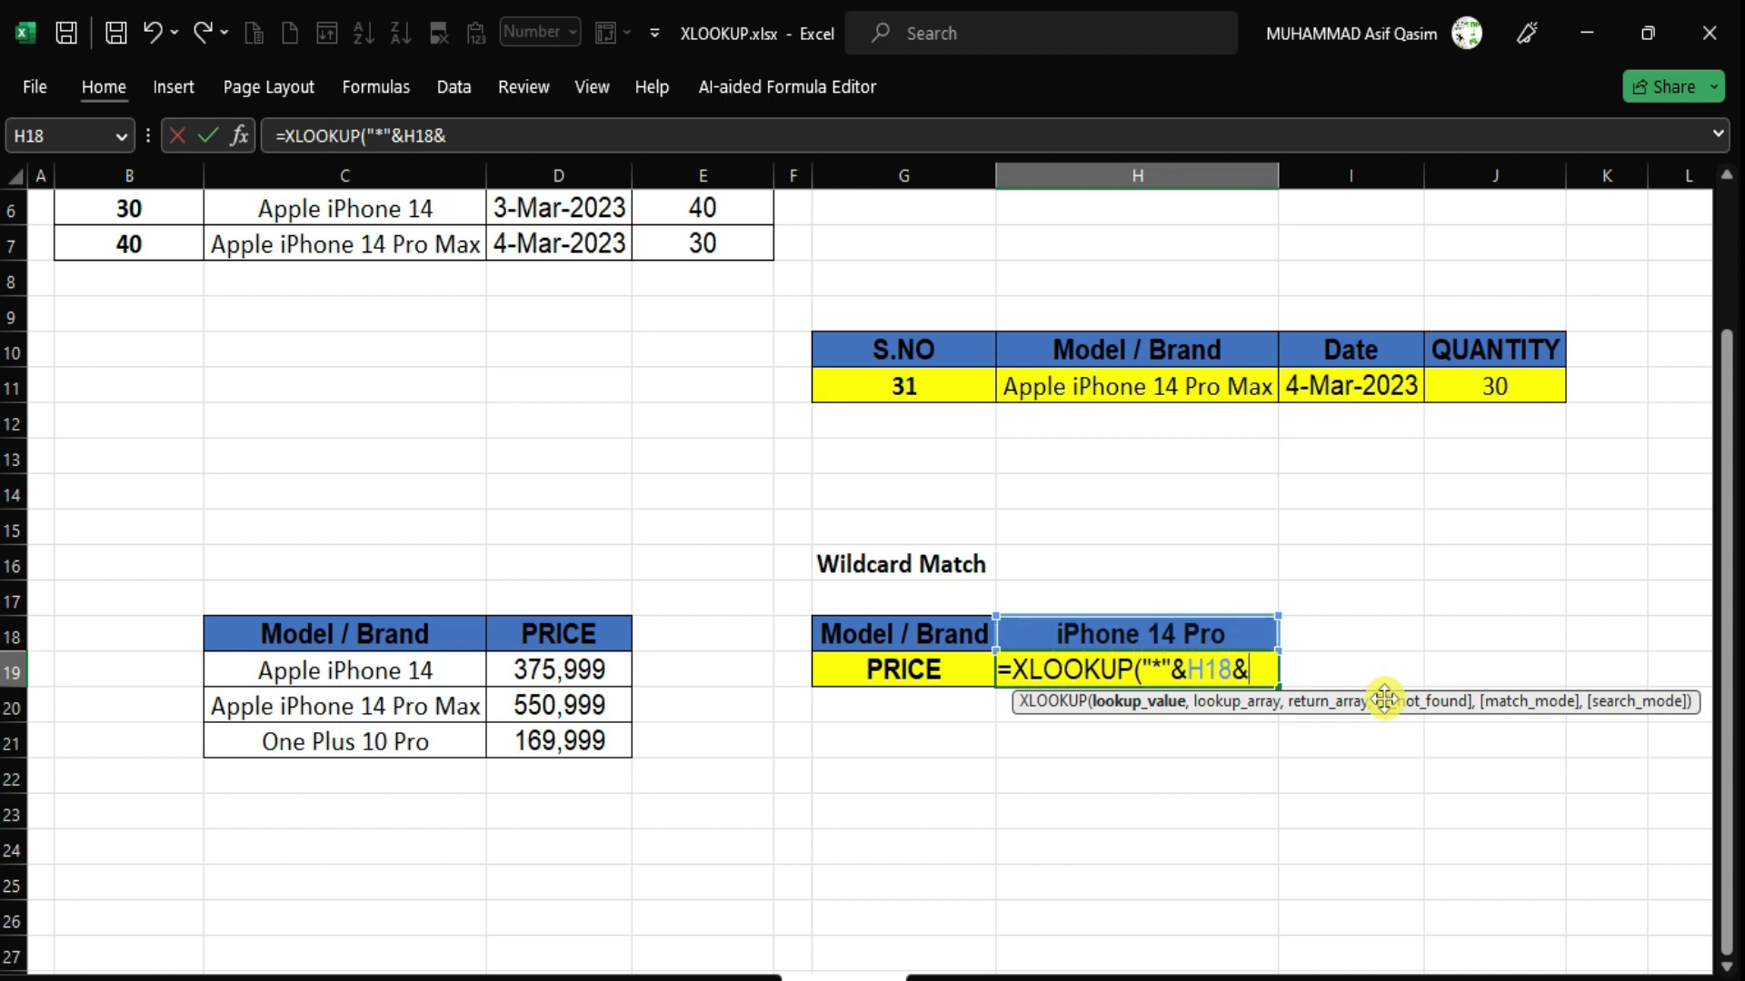
{"action": "type", "text": "\"*\","}
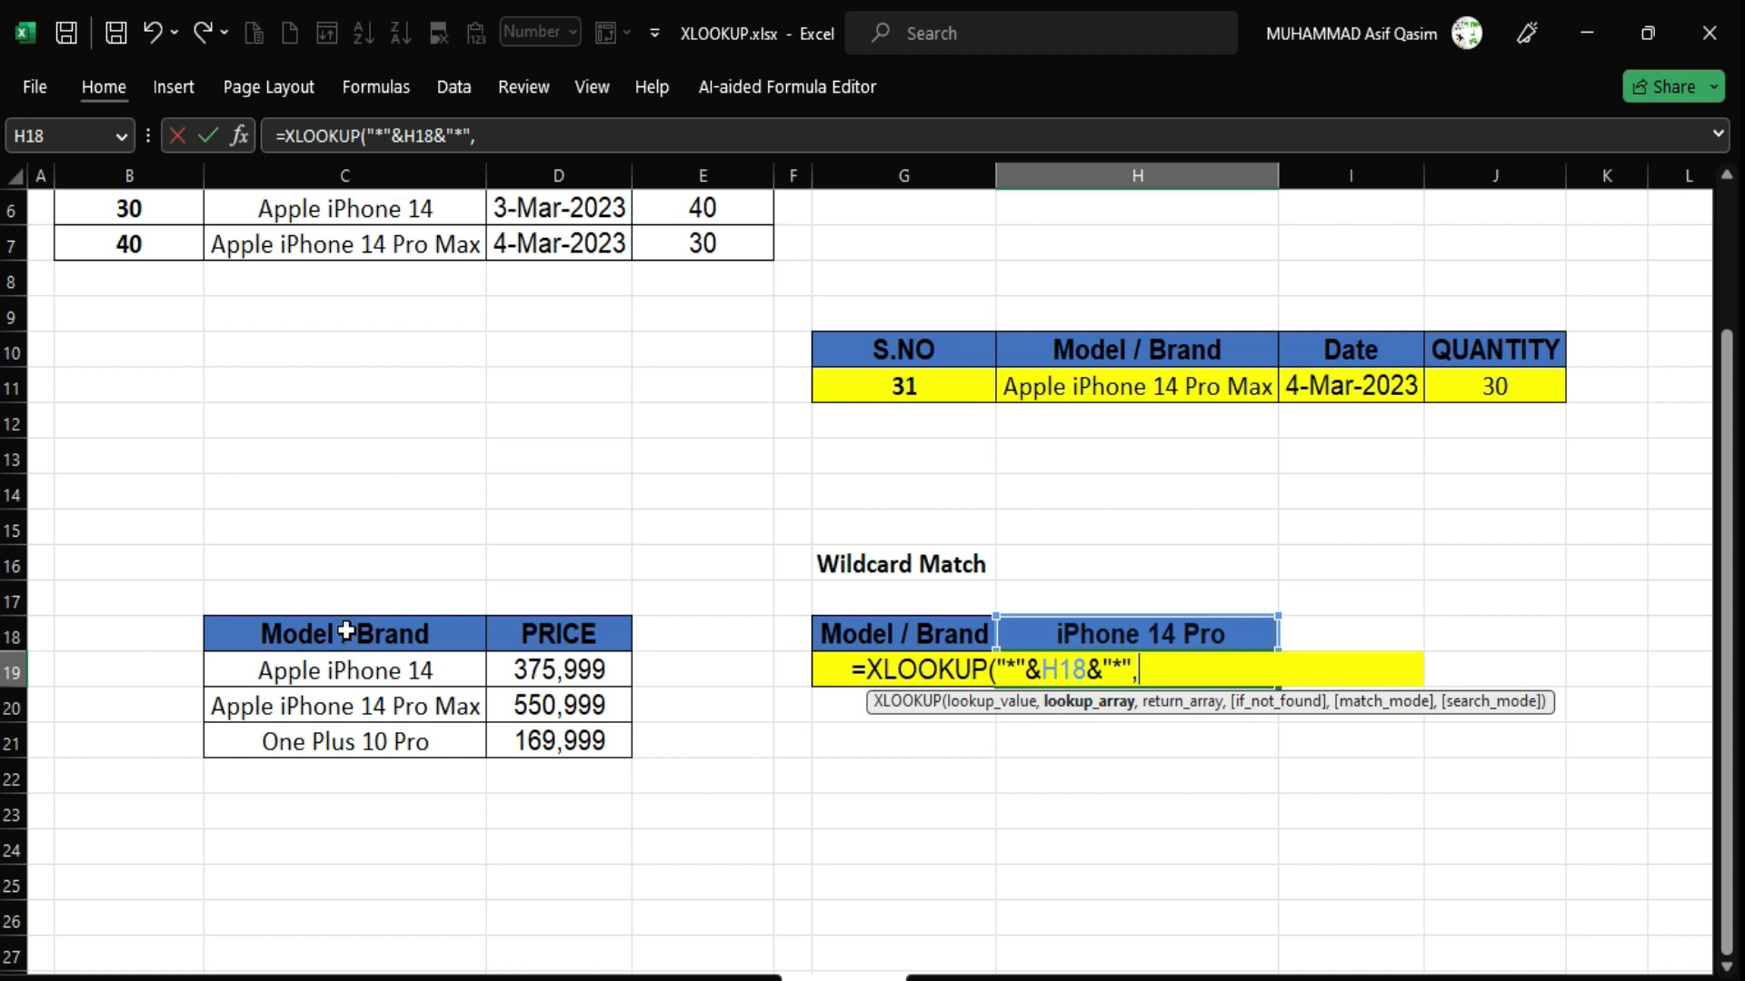
Complete H19 as =XLOOKUP("*"&H18&"*",C18:C21,D18:D21,,2), returning 550,999.
{"action": "left_click_drag", "start_coordinate": [339, 627], "coordinate": [349, 734]}
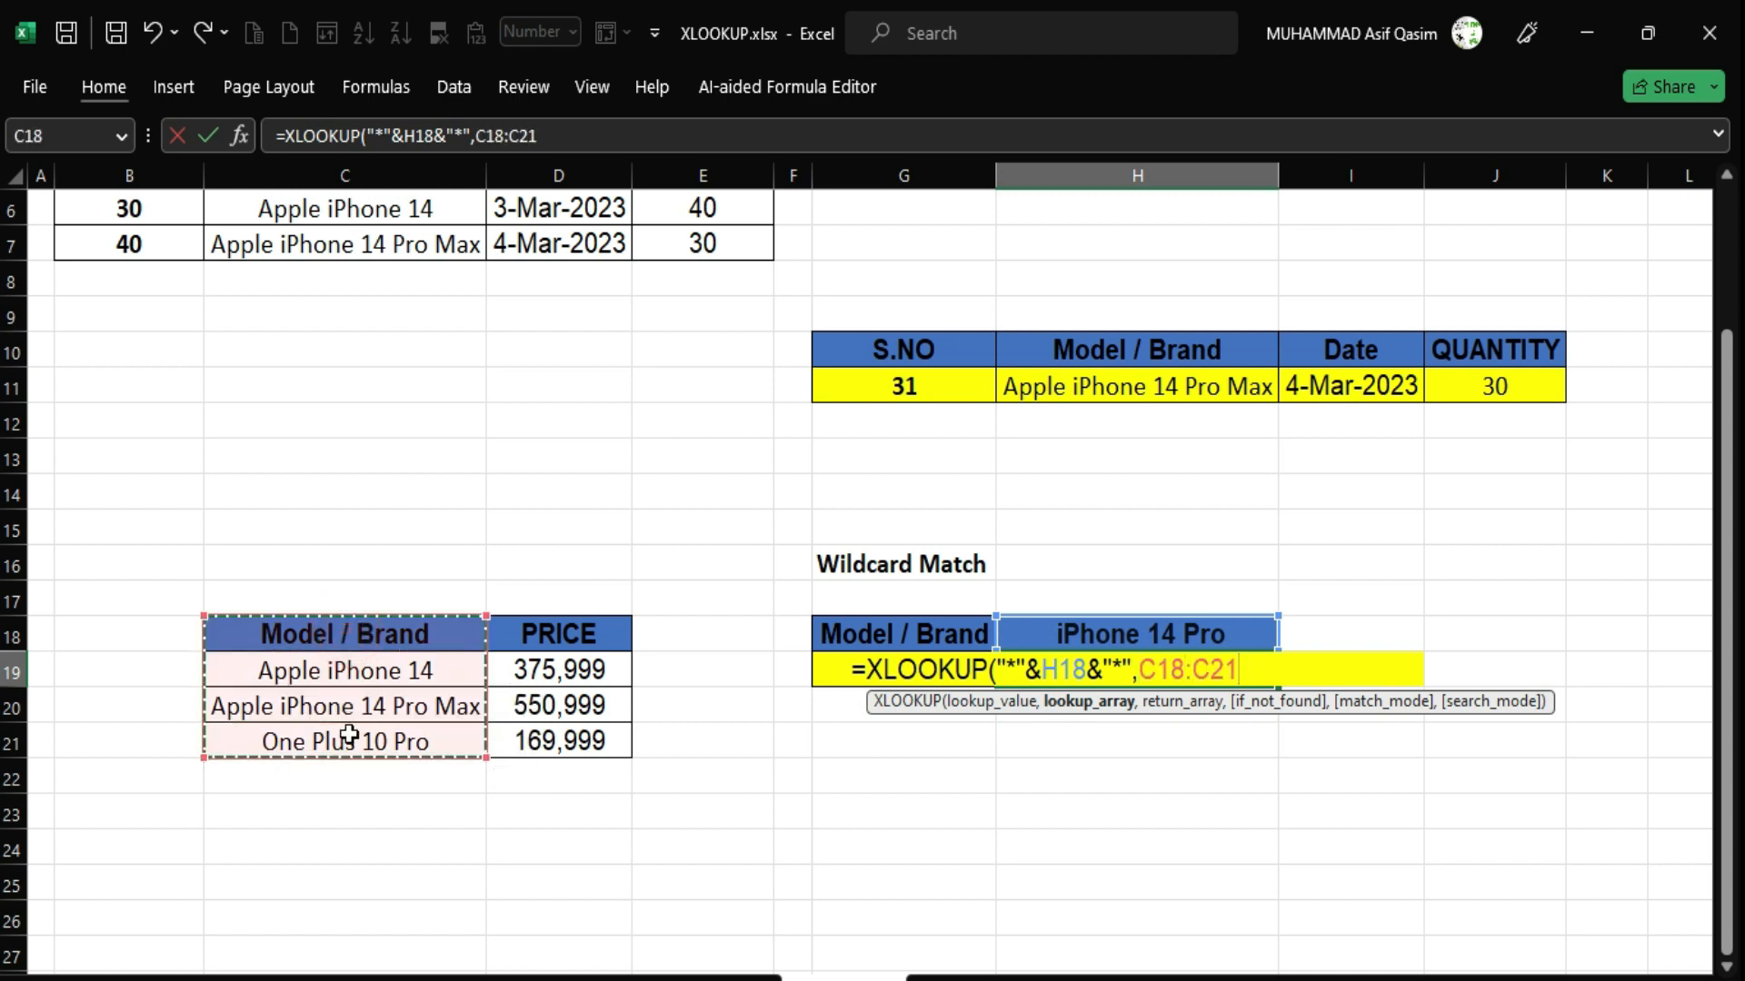
{"action": "type", "text": ","}
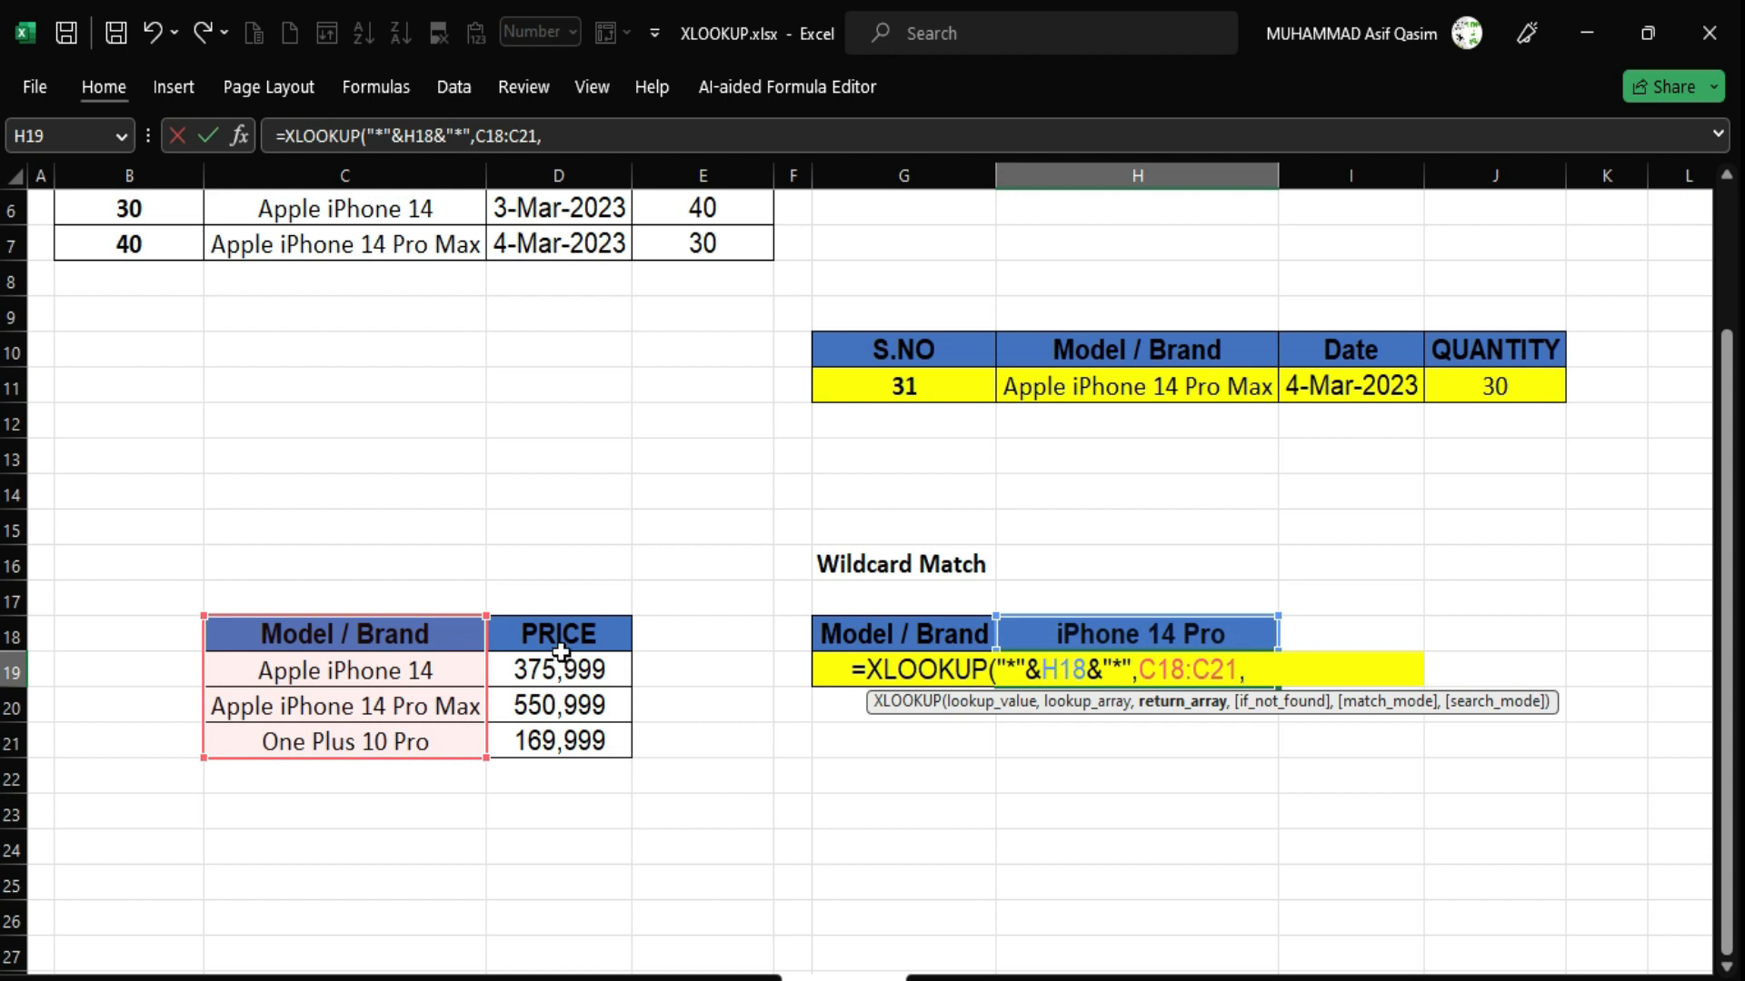
{"action": "left_click_drag", "start_coordinate": [560, 649], "coordinate": [564, 726]}
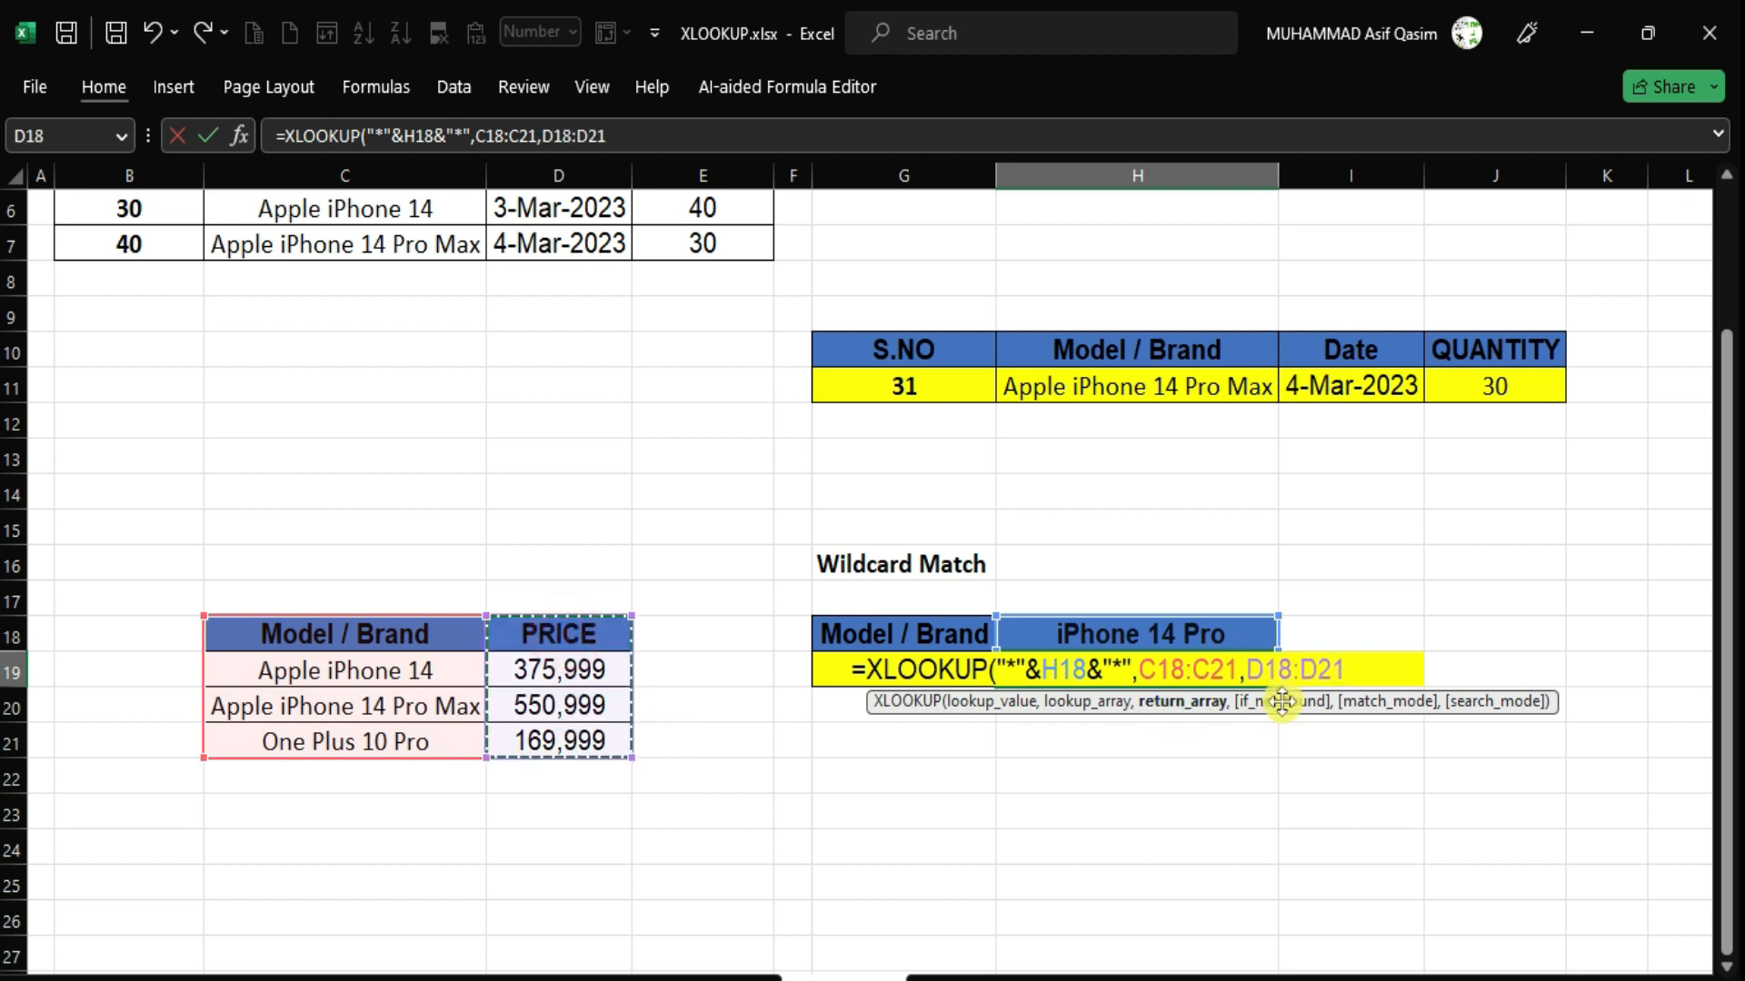
{"action": "type", "text": ","}
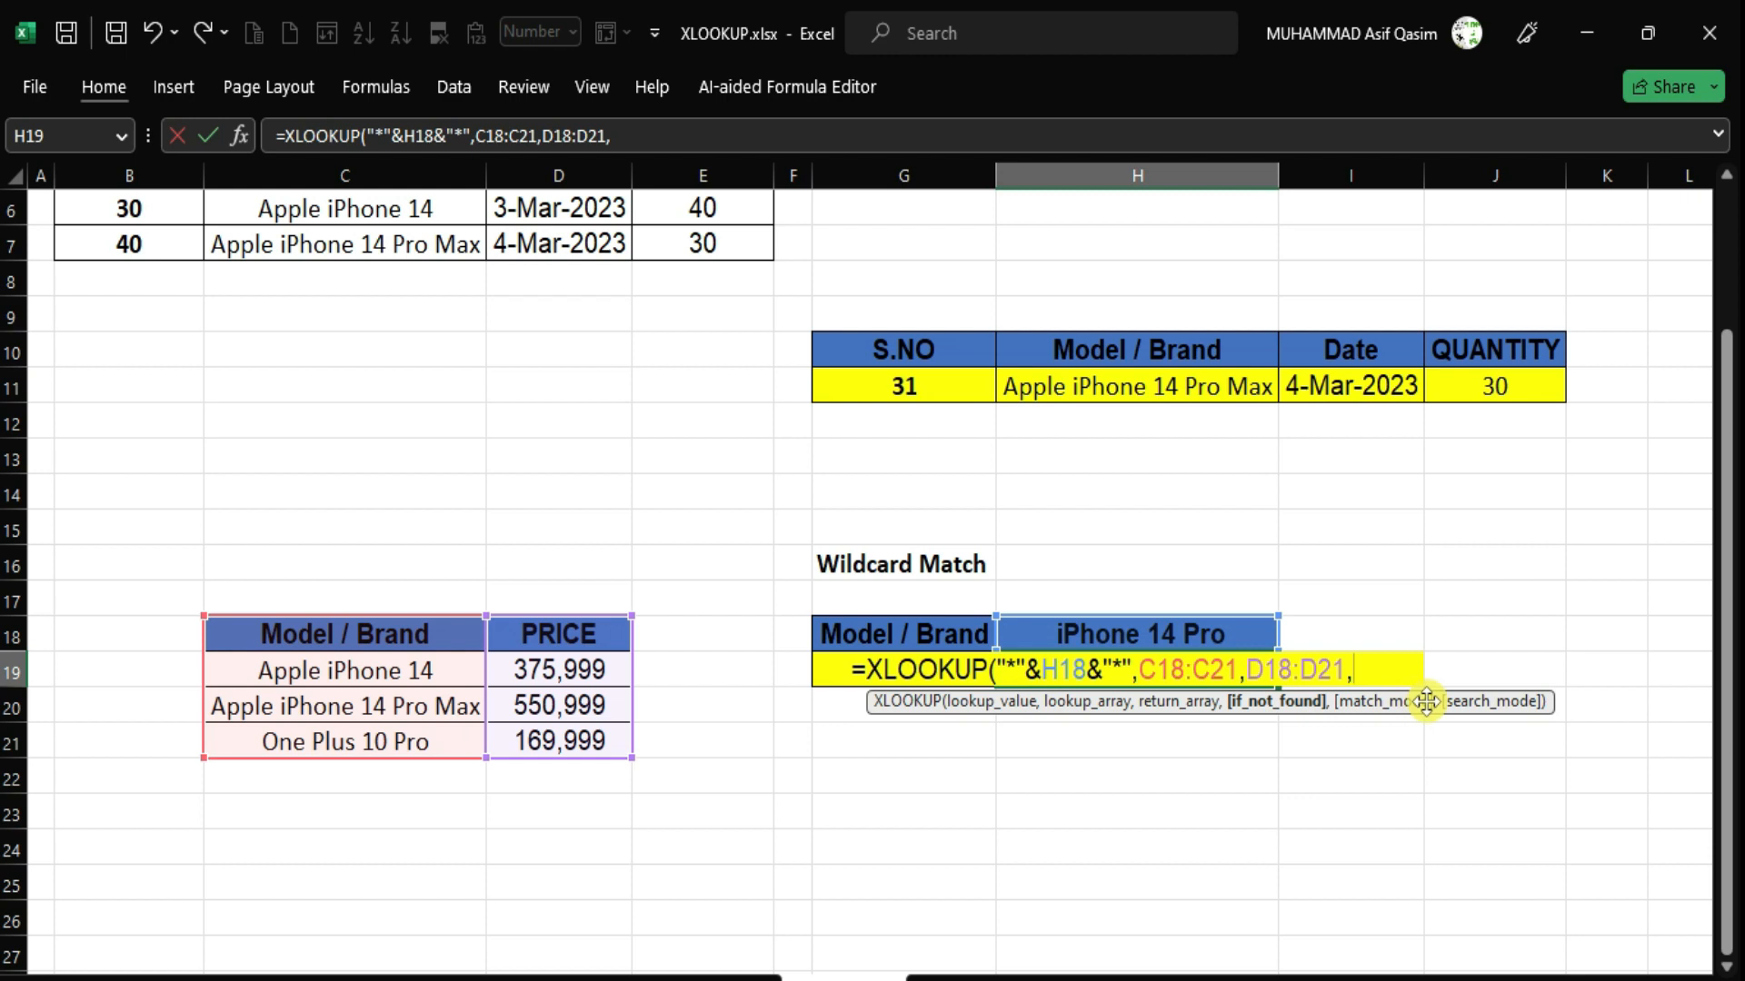
{"action": "type", "text": ","}
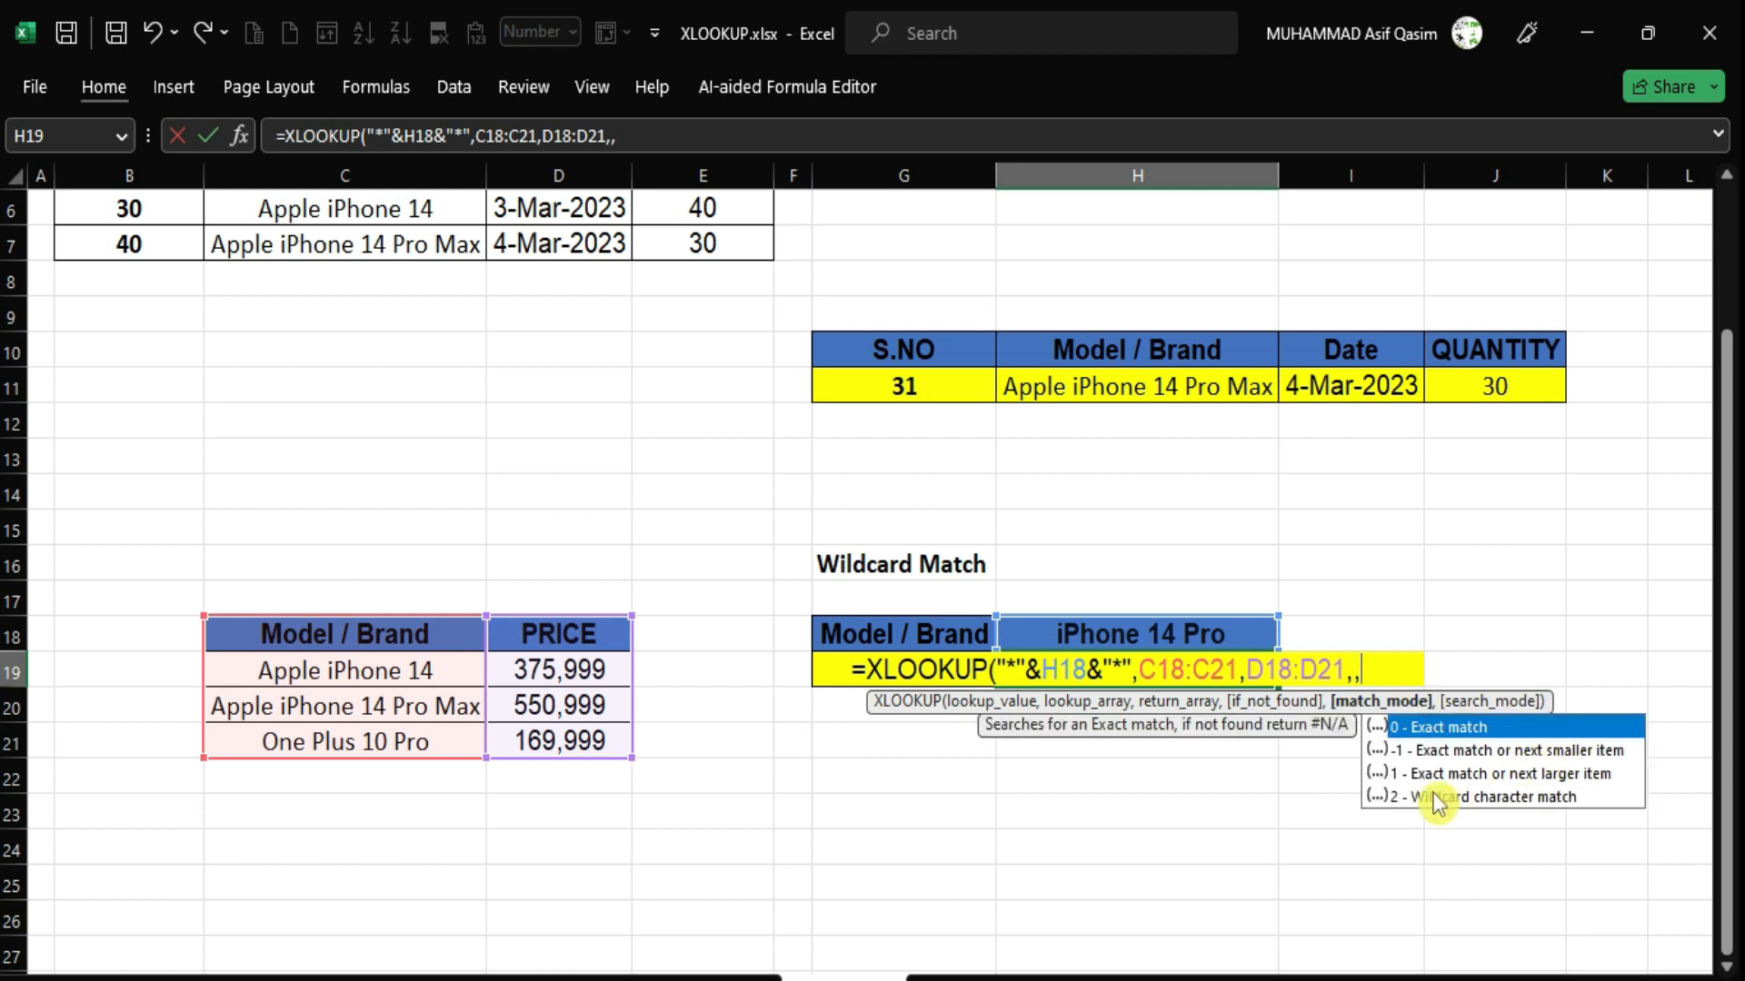
{"action": "type", "text": "2)"}
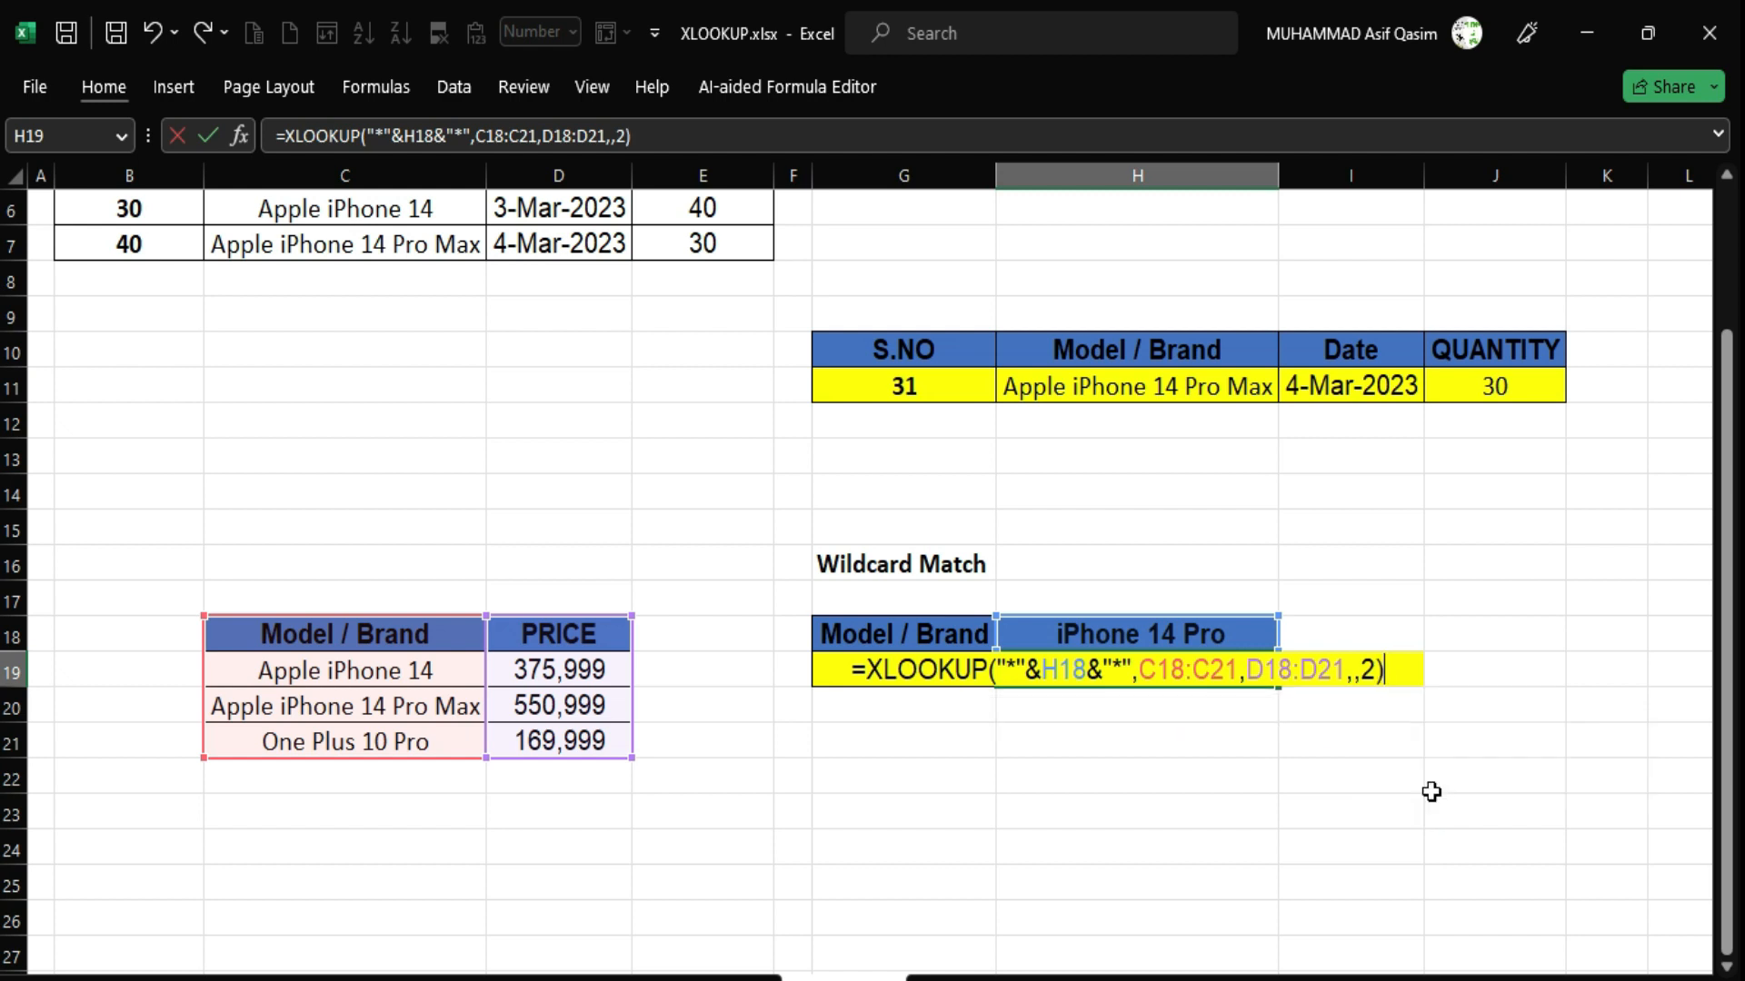
{"action": "key", "text": "Return"}
{"action": "key", "text": "Up"}
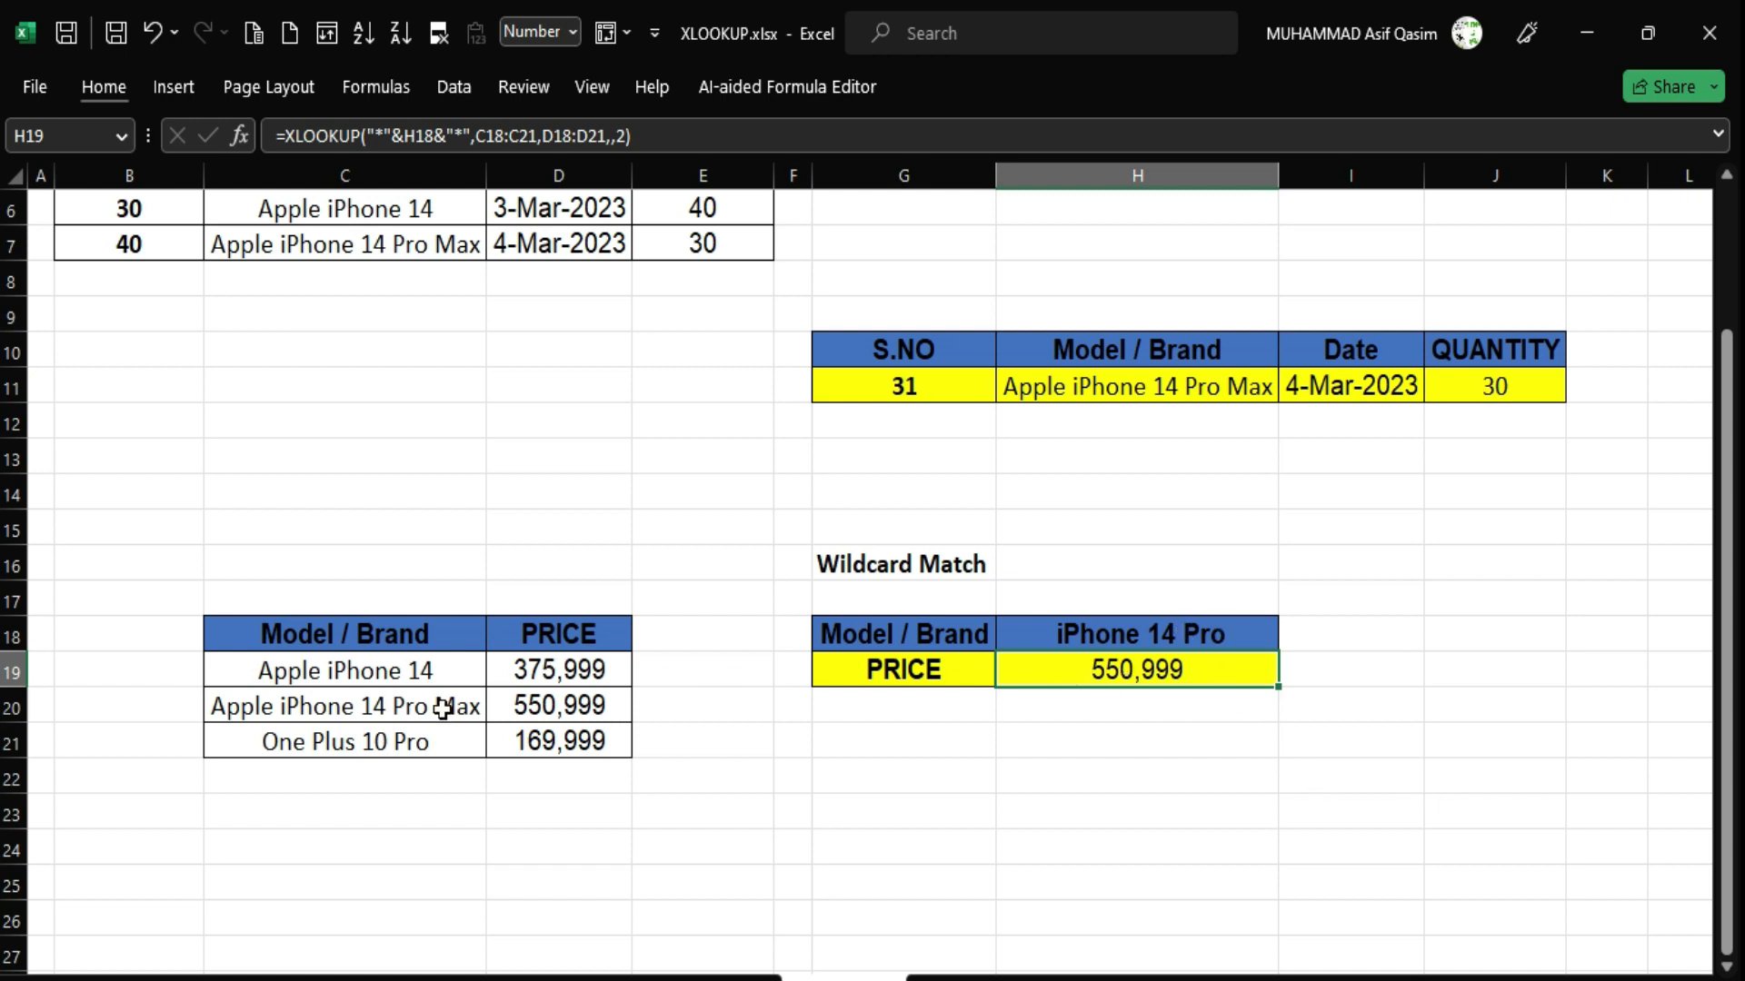
{"action": "left_click", "coordinate": [579, 705]}
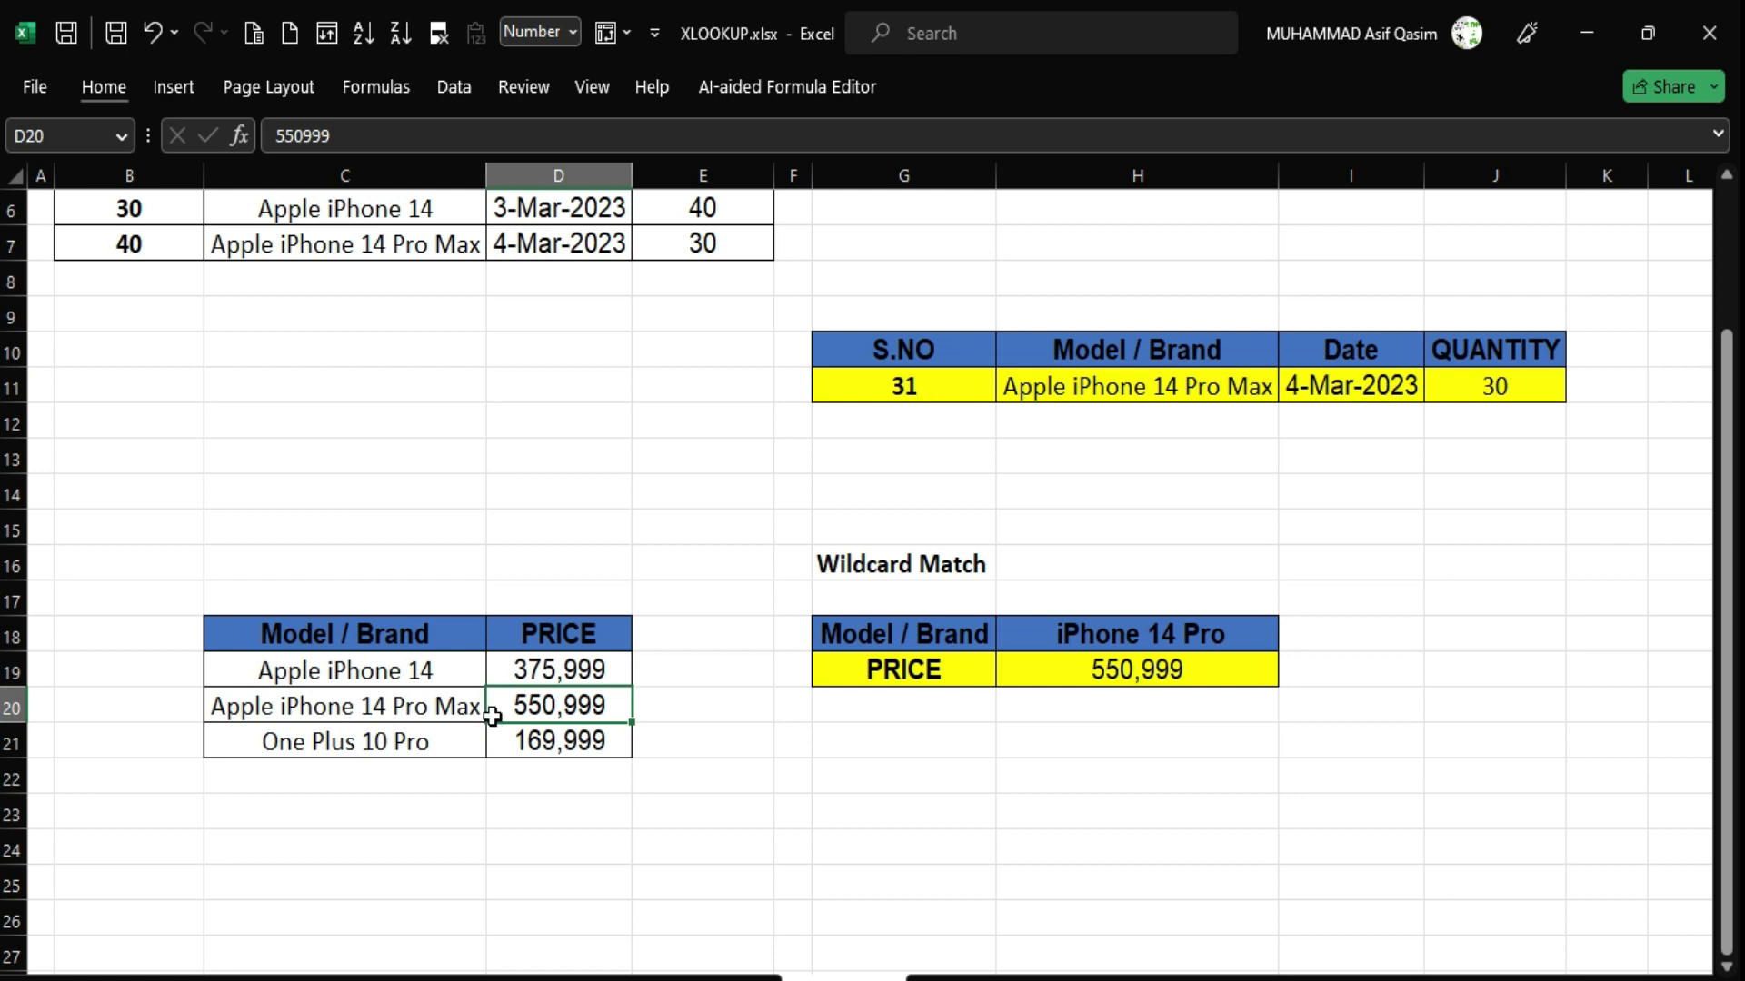
{"action": "left_click", "coordinate": [359, 706]}
{"action": "double_click", "coordinate": [359, 706]}
{"action": "left_click_drag", "start_coordinate": [360, 706], "coordinate": [475, 706]}
{"action": "left_click_drag", "start_coordinate": [282, 706], "coordinate": [435, 706]}
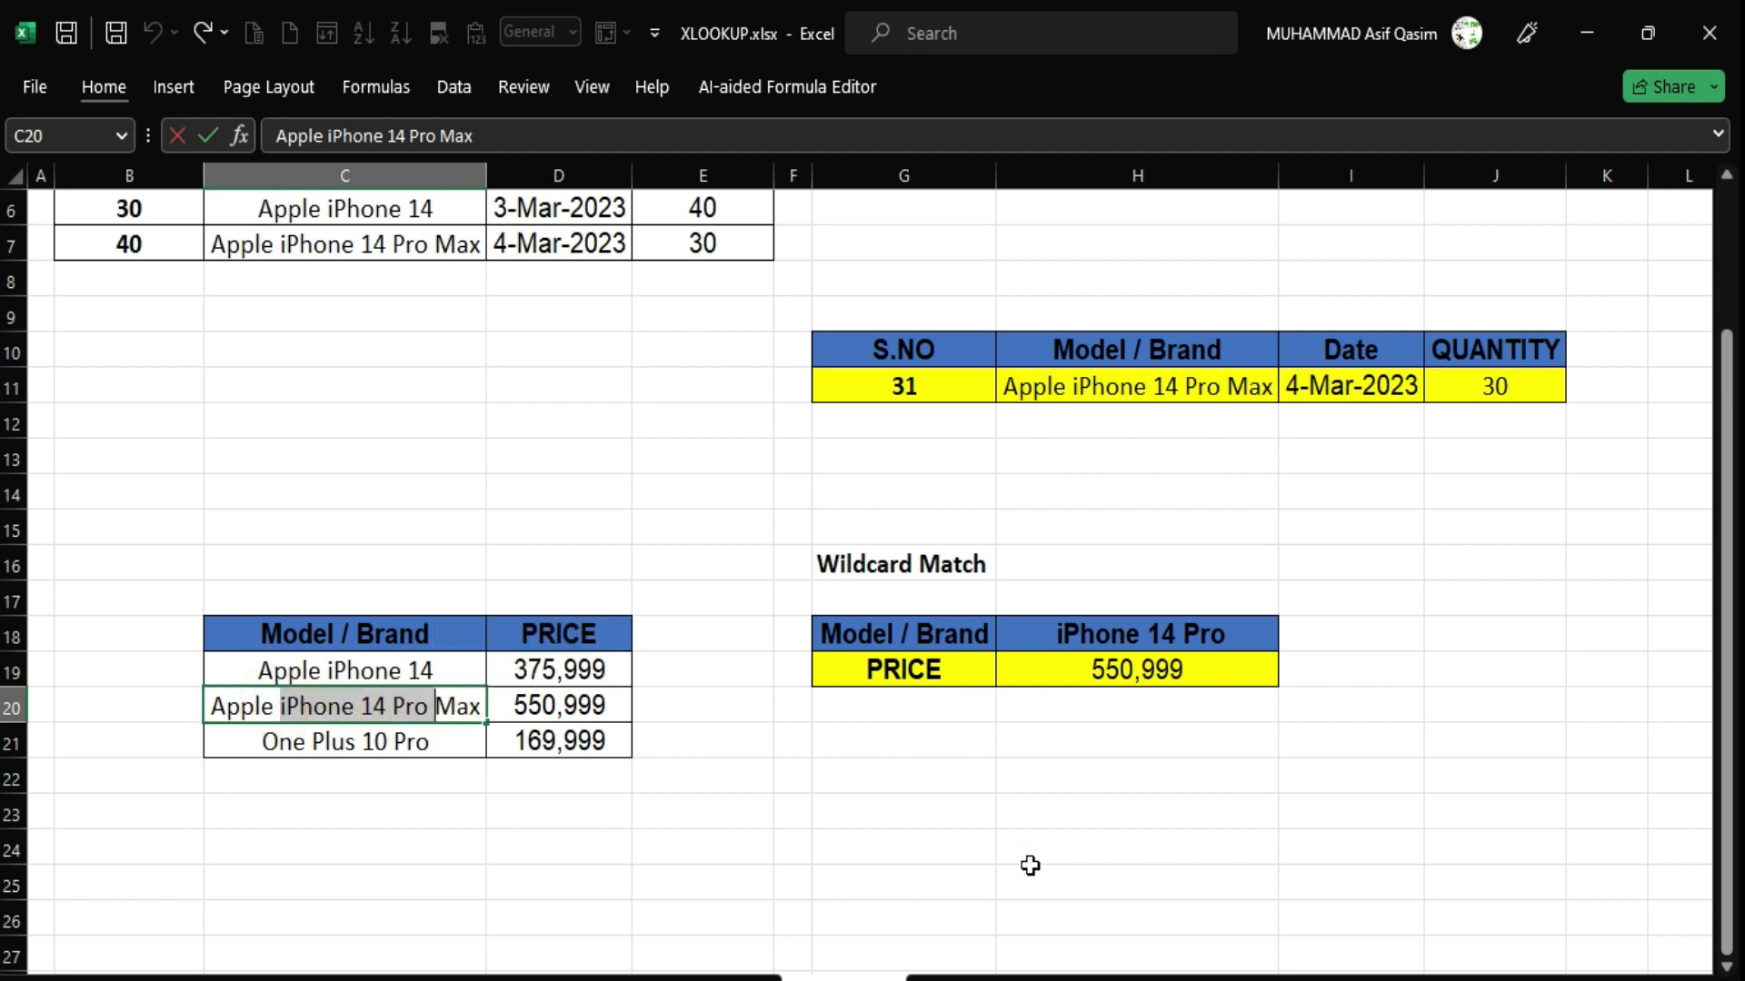
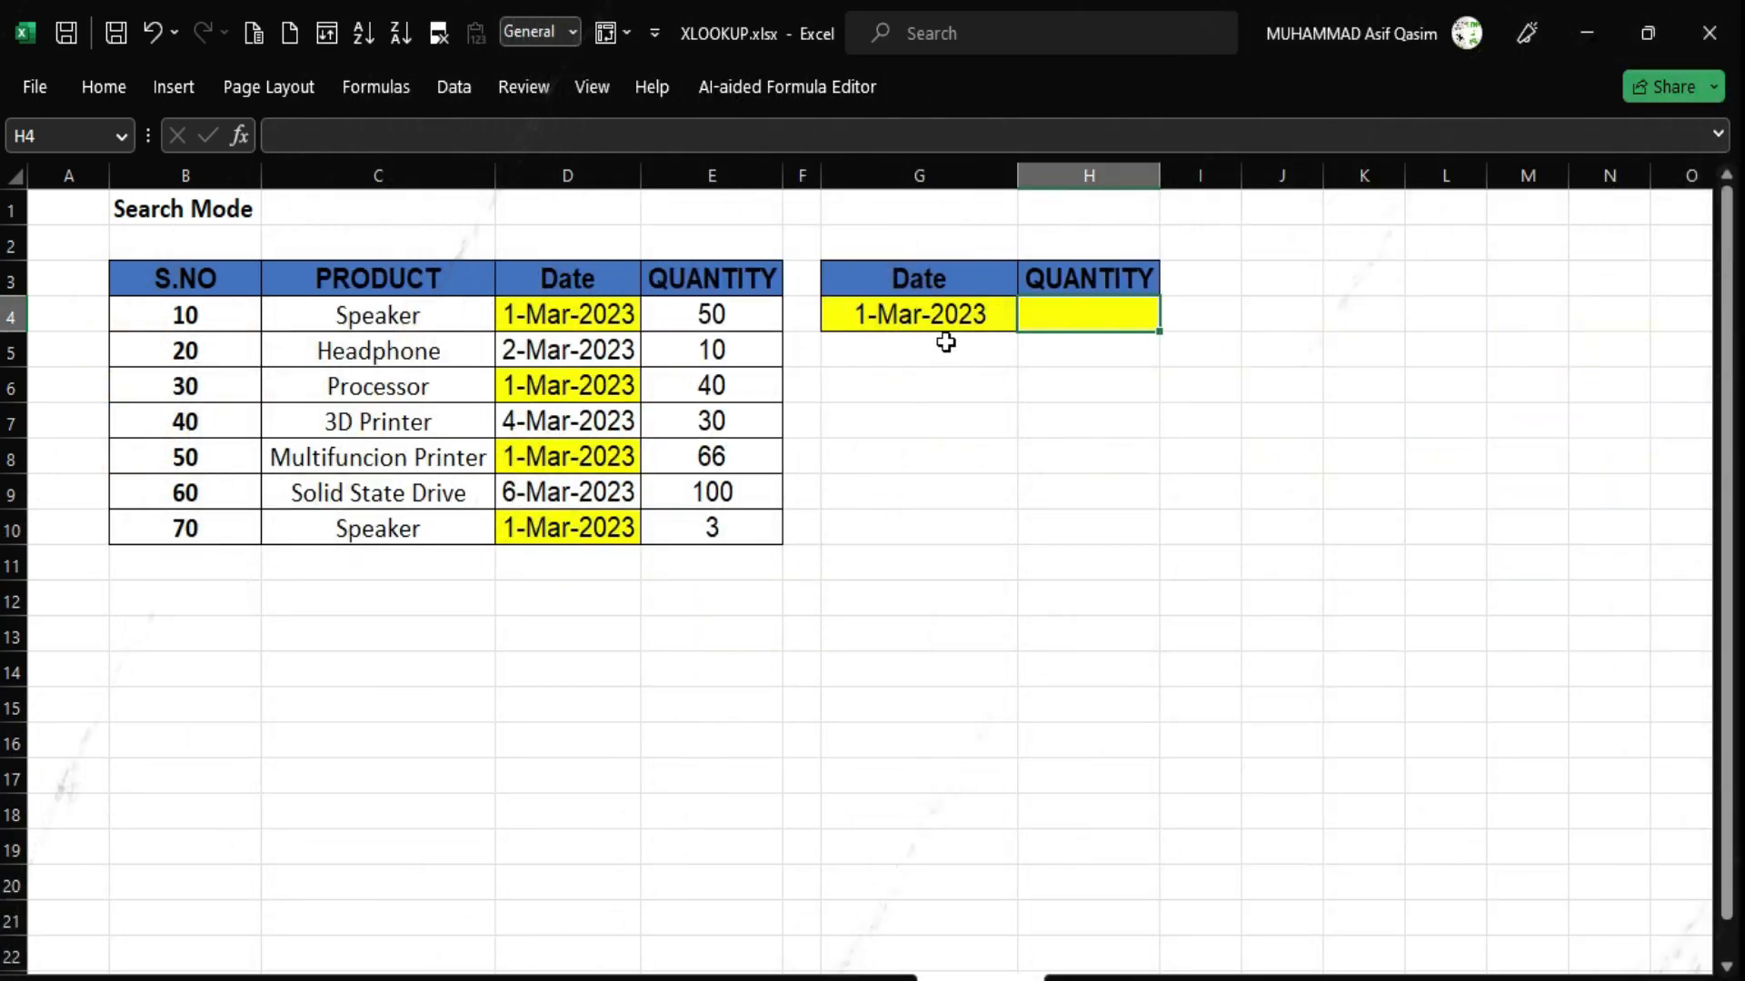
Look over the Date column, noting the repeated 1-Mar-2023 entries.
{"action": "left_click", "coordinate": [925, 320]}
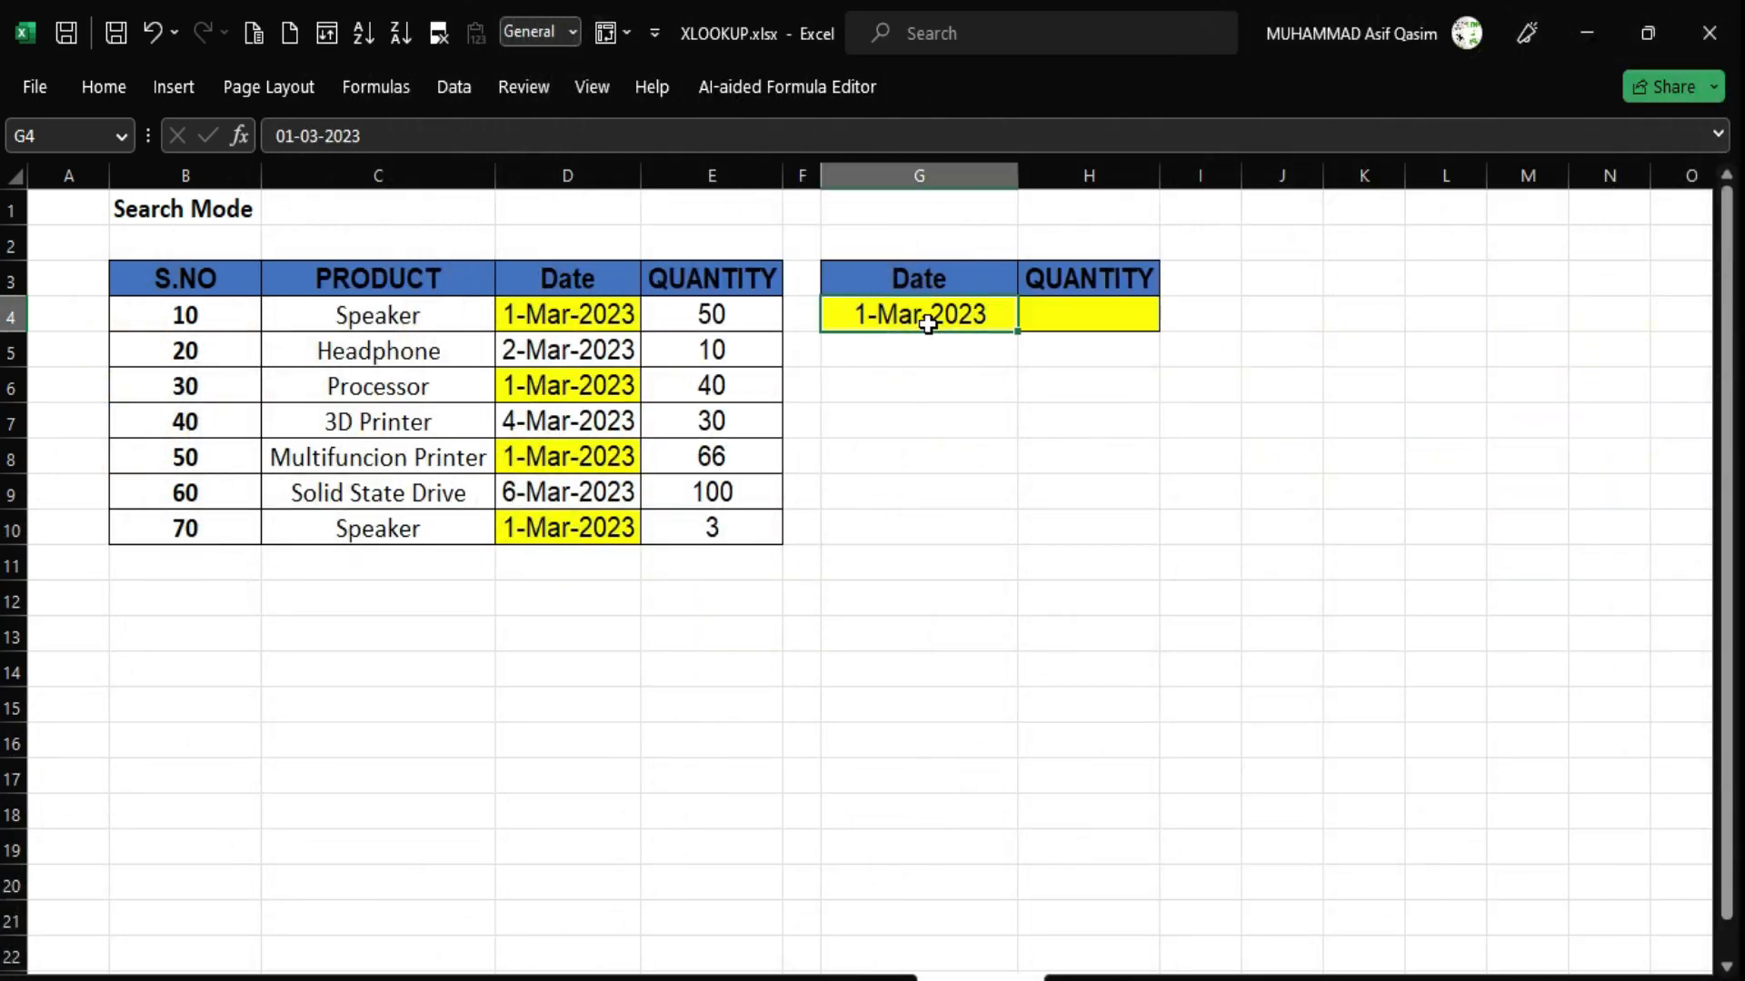
{"action": "left_click_drag", "start_coordinate": [576, 300], "coordinate": [574, 525]}
{"action": "left_click", "coordinate": [1066, 319]}
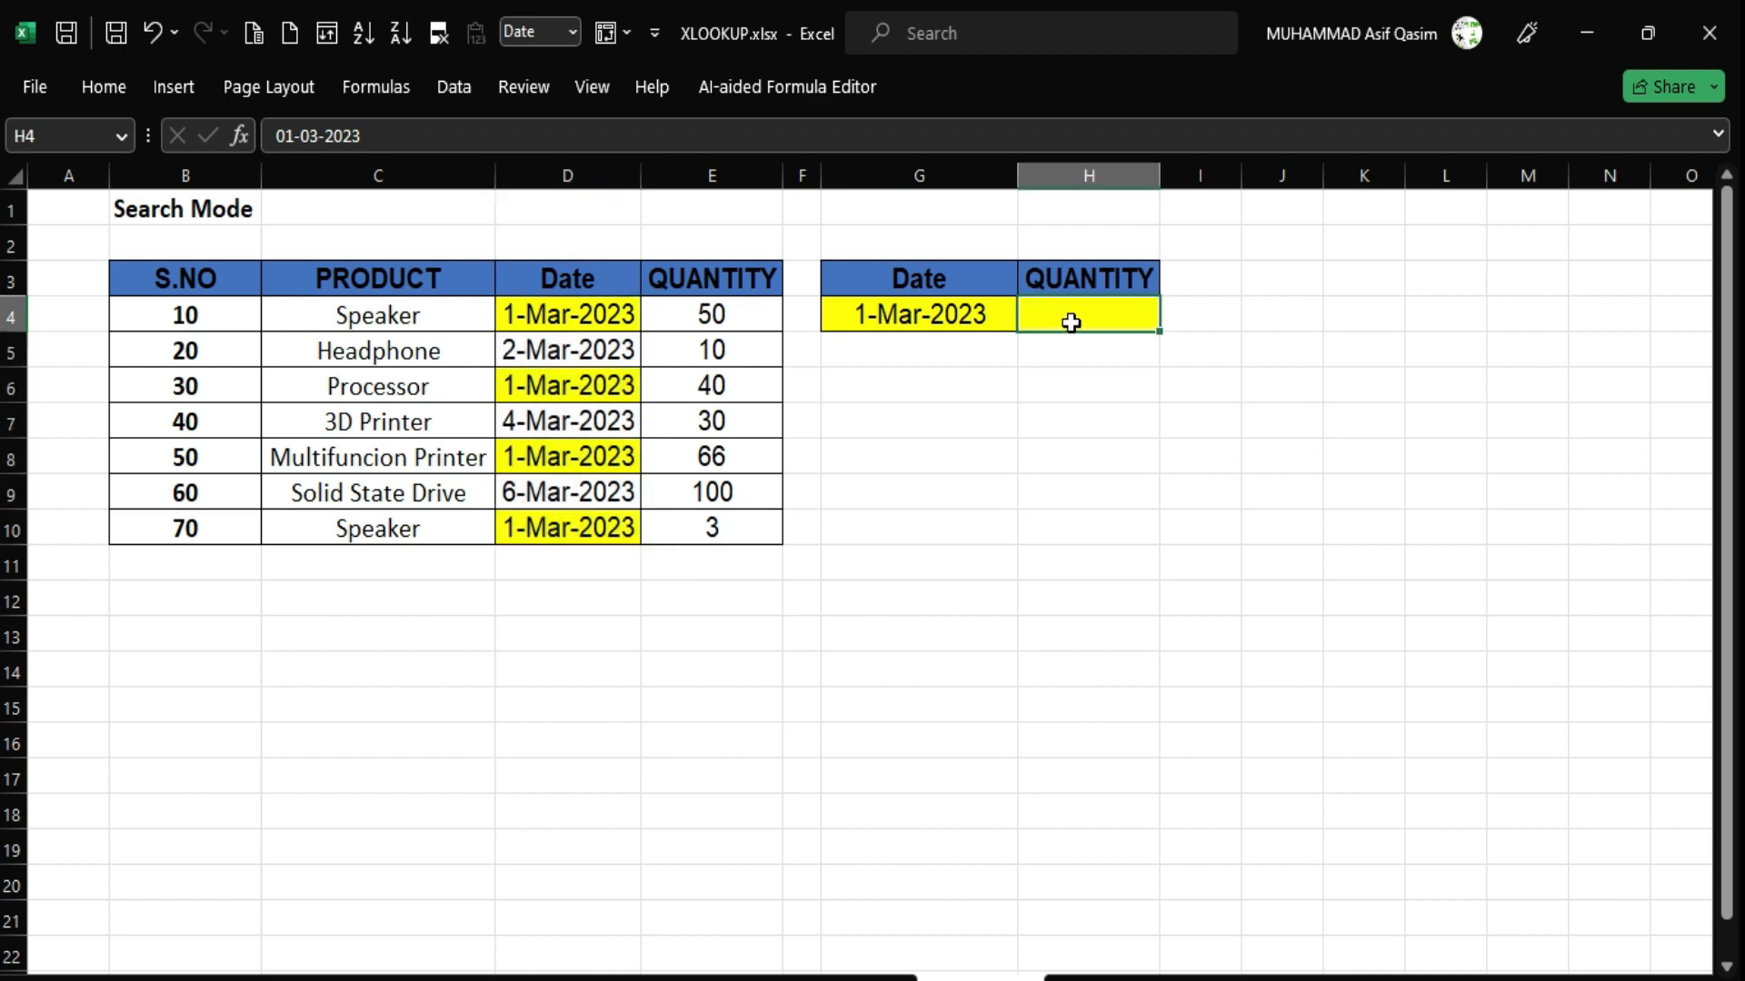
{"action": "left_click", "coordinate": [565, 322]}
{"action": "left_click", "coordinate": [570, 392]}
{"action": "left_click", "coordinate": [569, 457]}
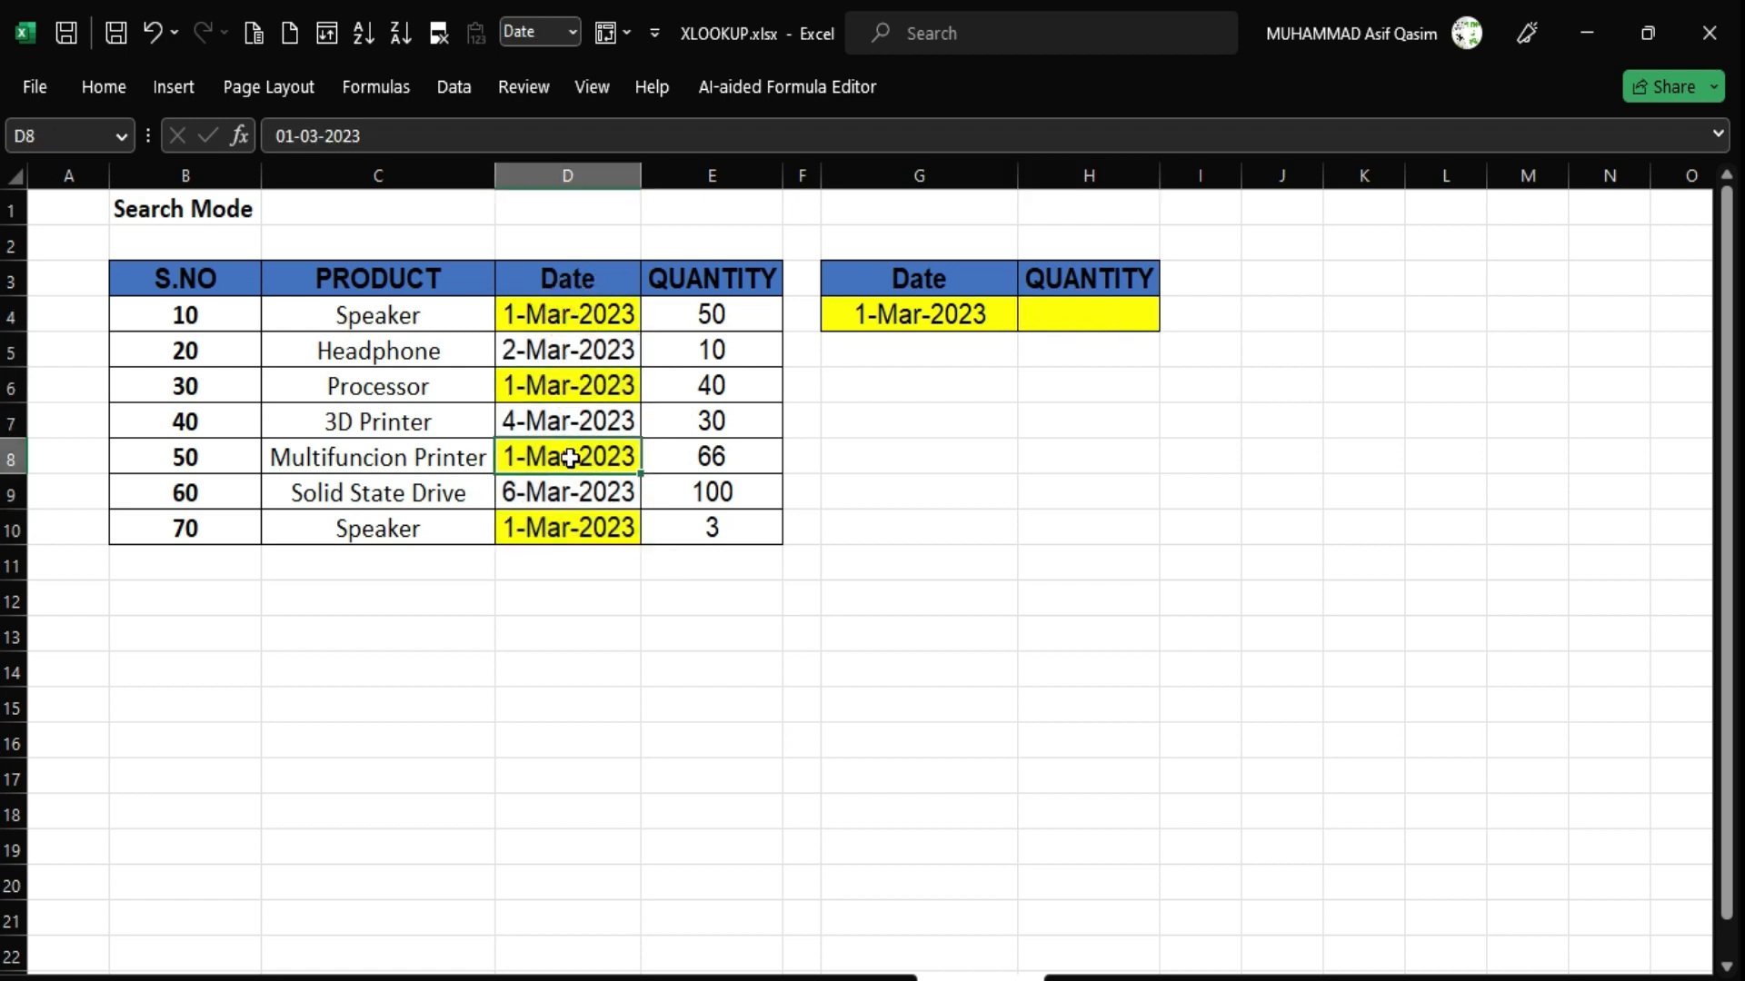
{"action": "left_click", "coordinate": [567, 528]}
Check quantities 50, 40 and 66 for the first three 1-Mar-2023 matches.
{"action": "left_click", "coordinate": [719, 318]}
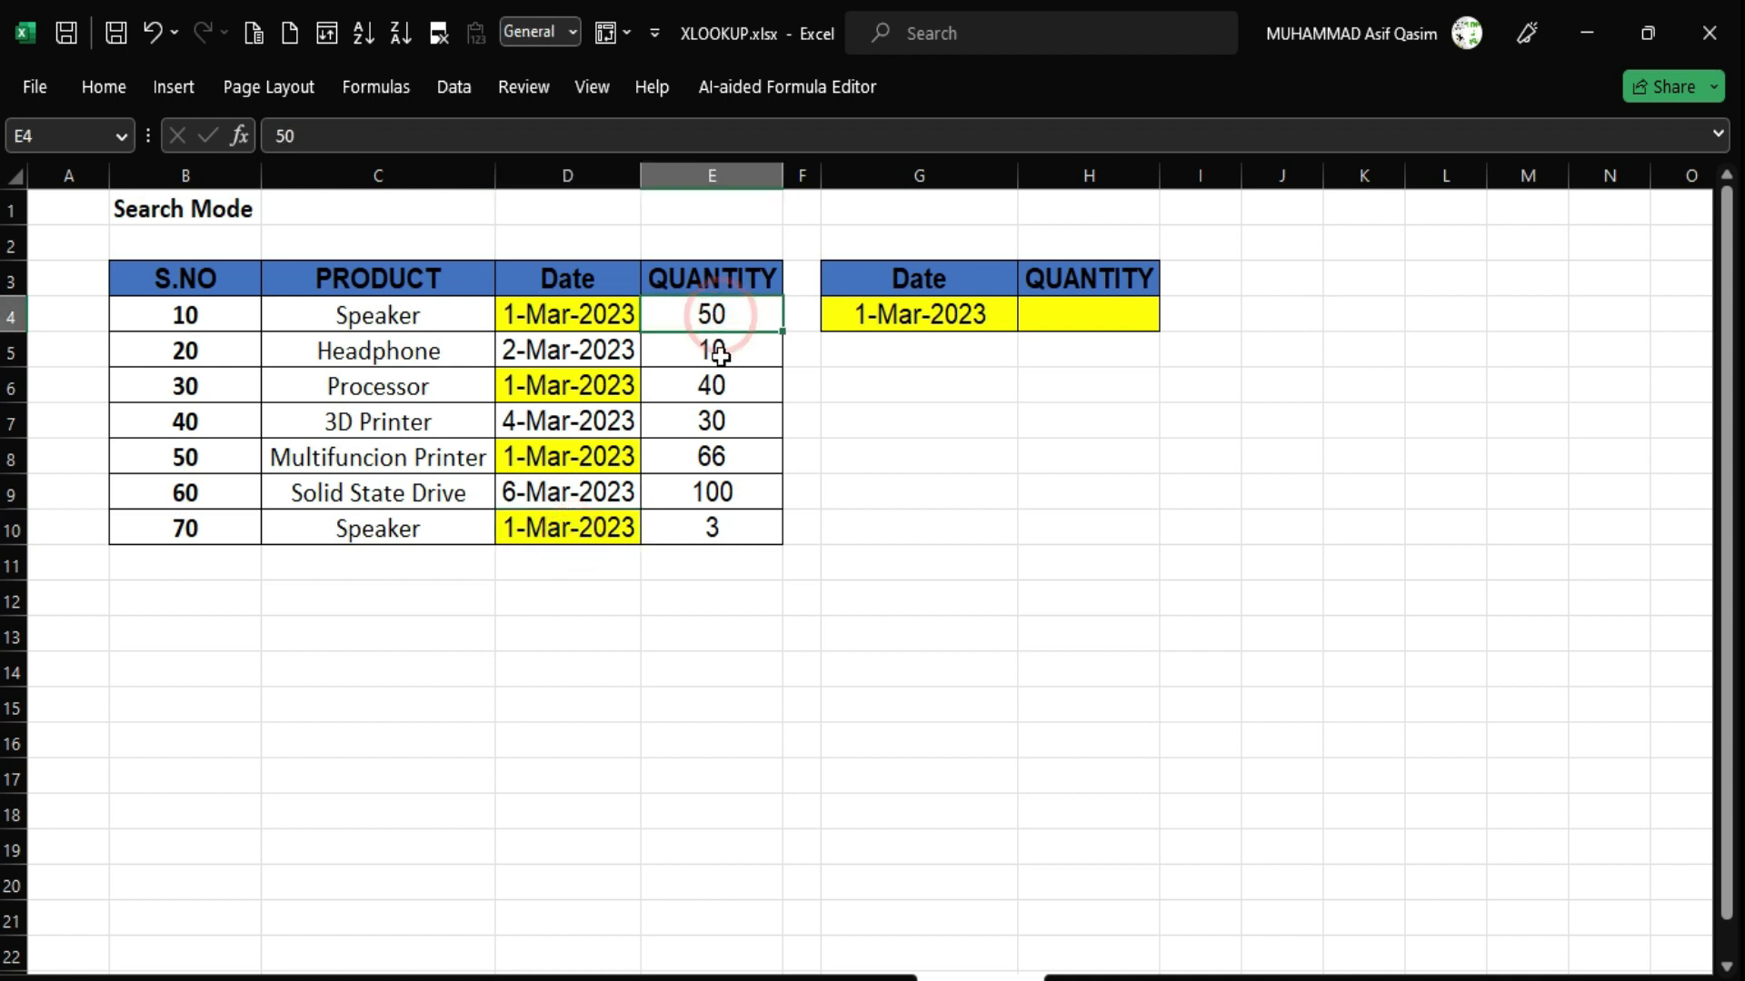
{"action": "left_click", "coordinate": [714, 388]}
{"action": "left_click", "coordinate": [733, 457]}
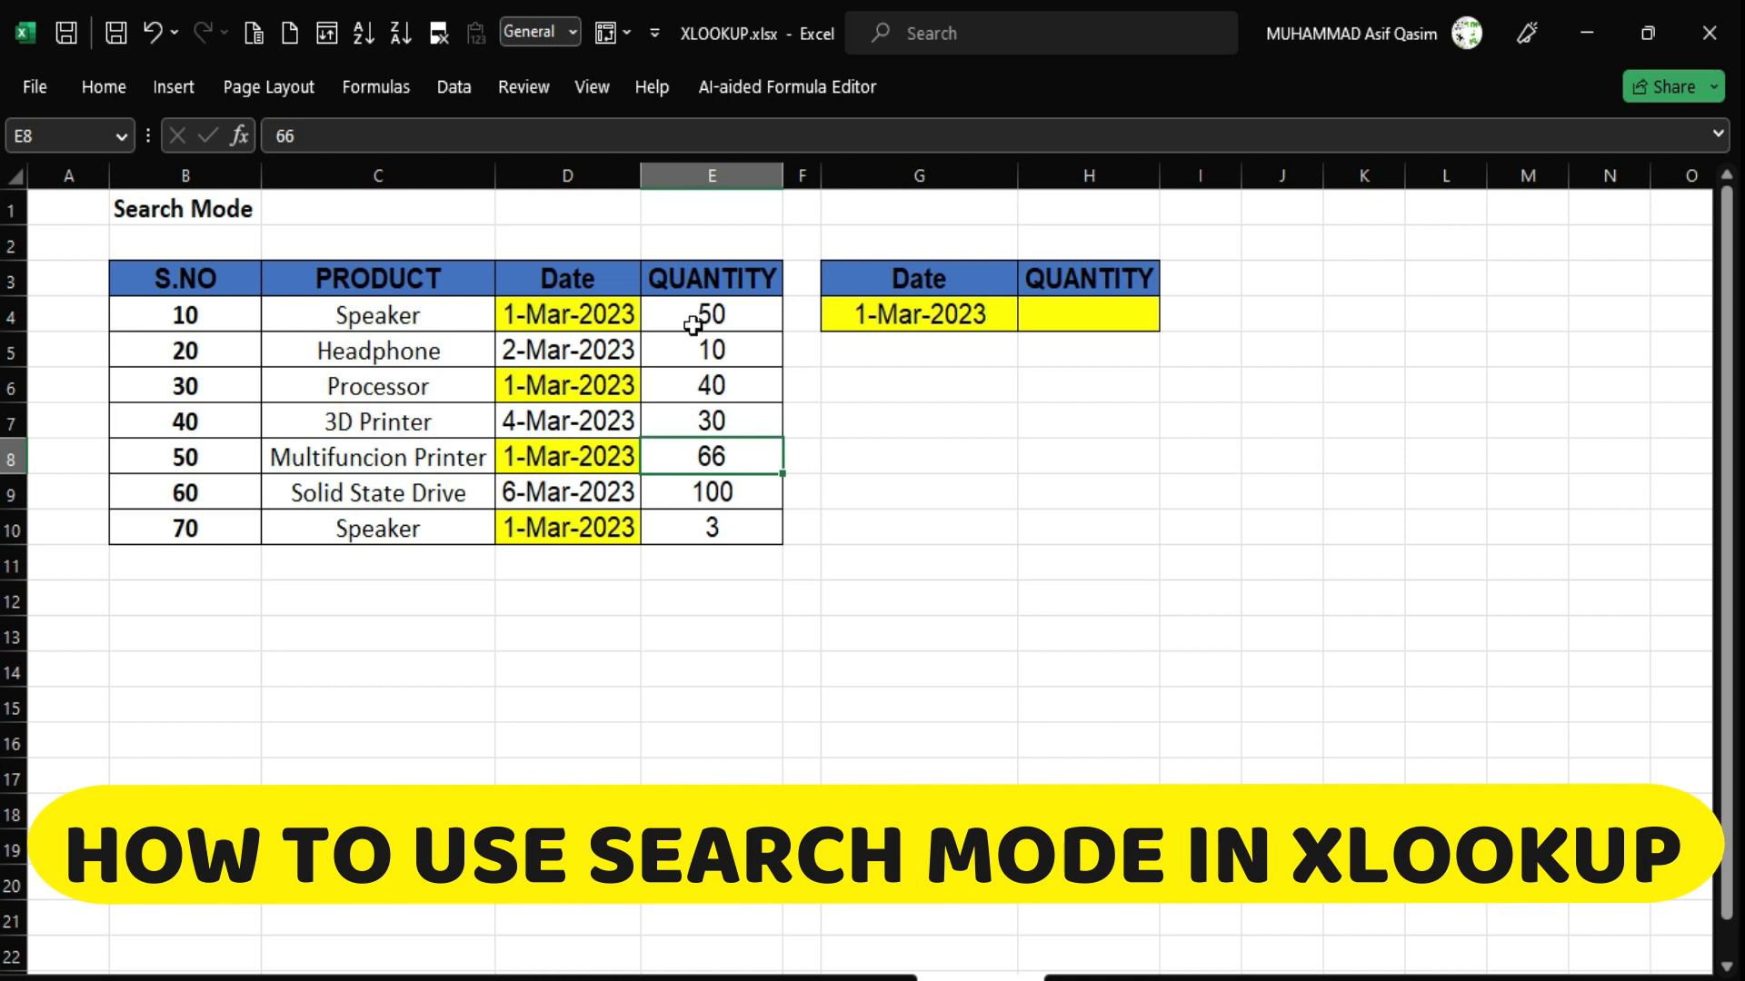
{"action": "left_click", "coordinate": [532, 314]}
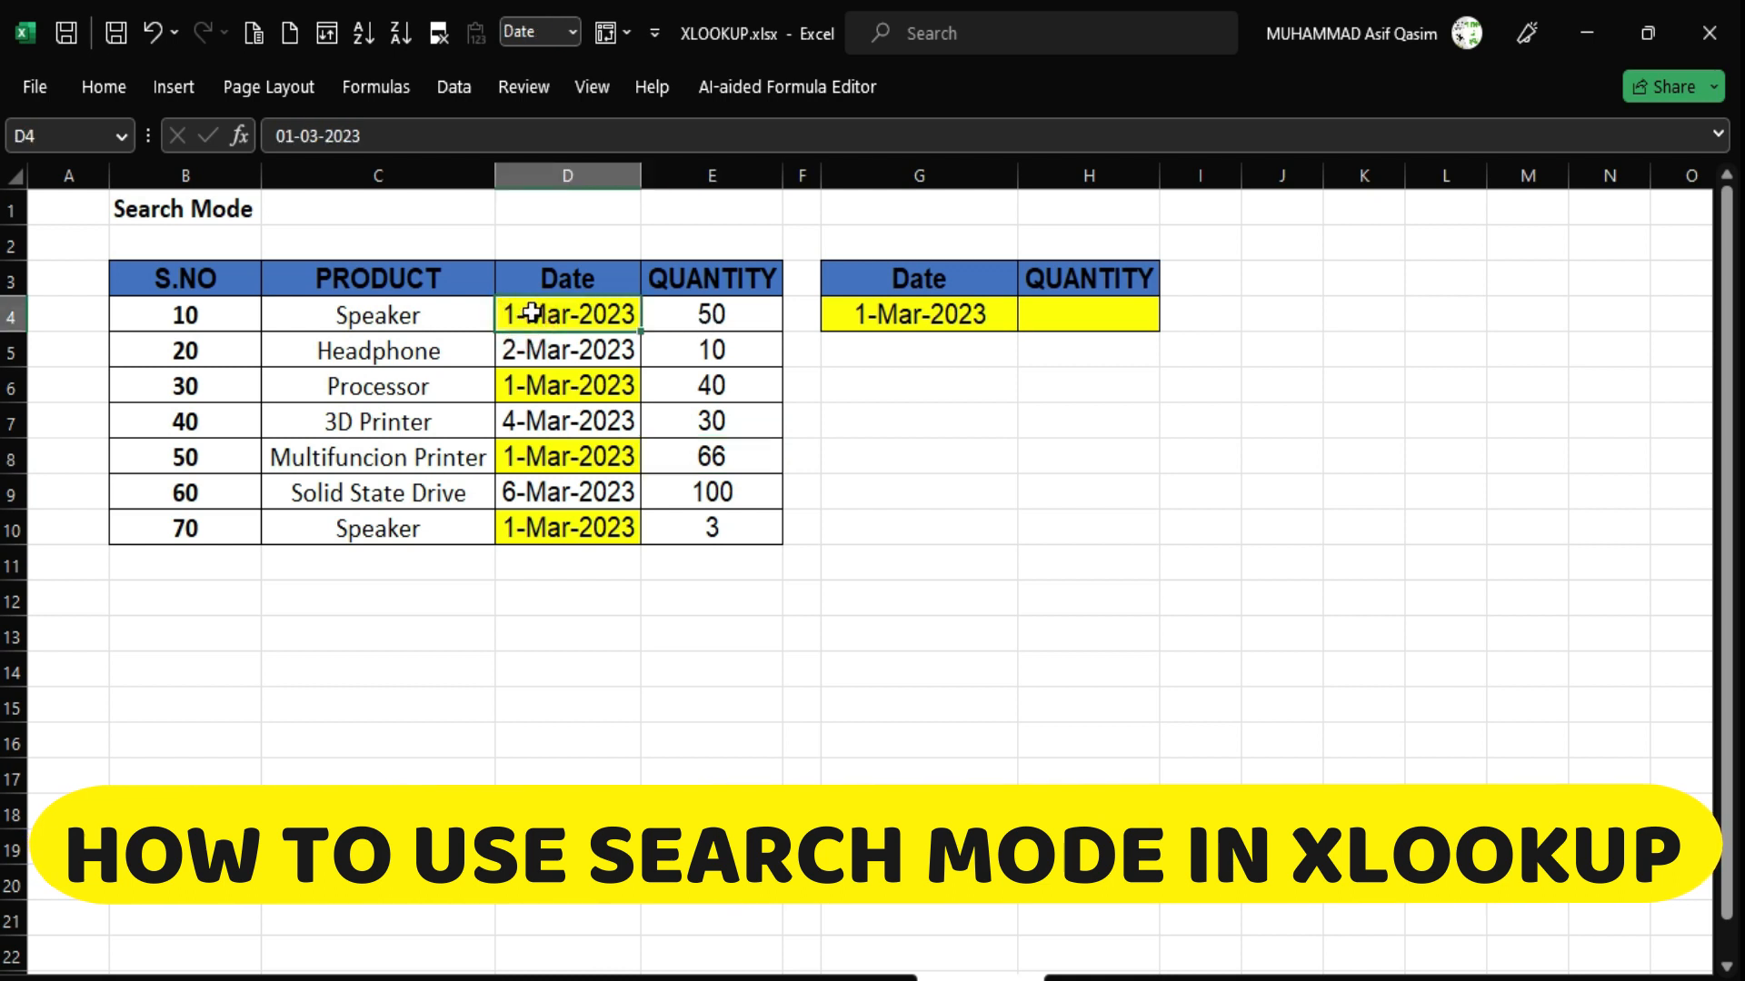
{"action": "left_click_drag", "start_coordinate": [532, 313], "coordinate": [709, 314]}
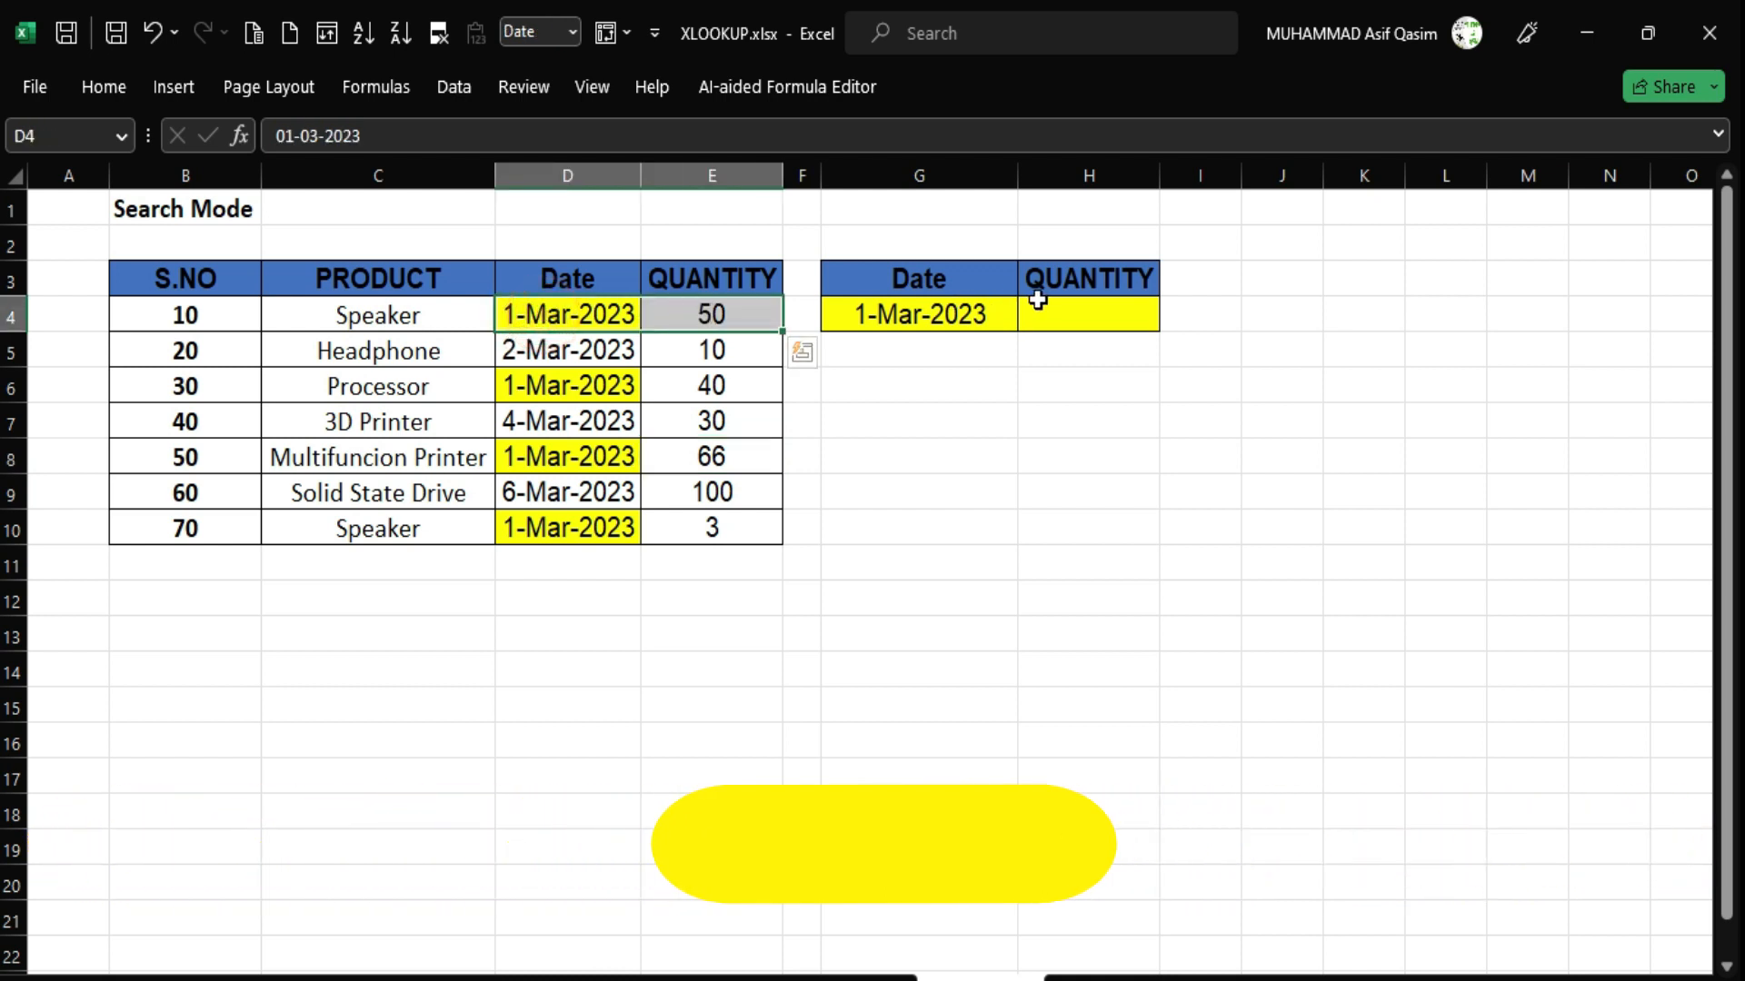
{"action": "left_click", "coordinate": [1037, 300]}
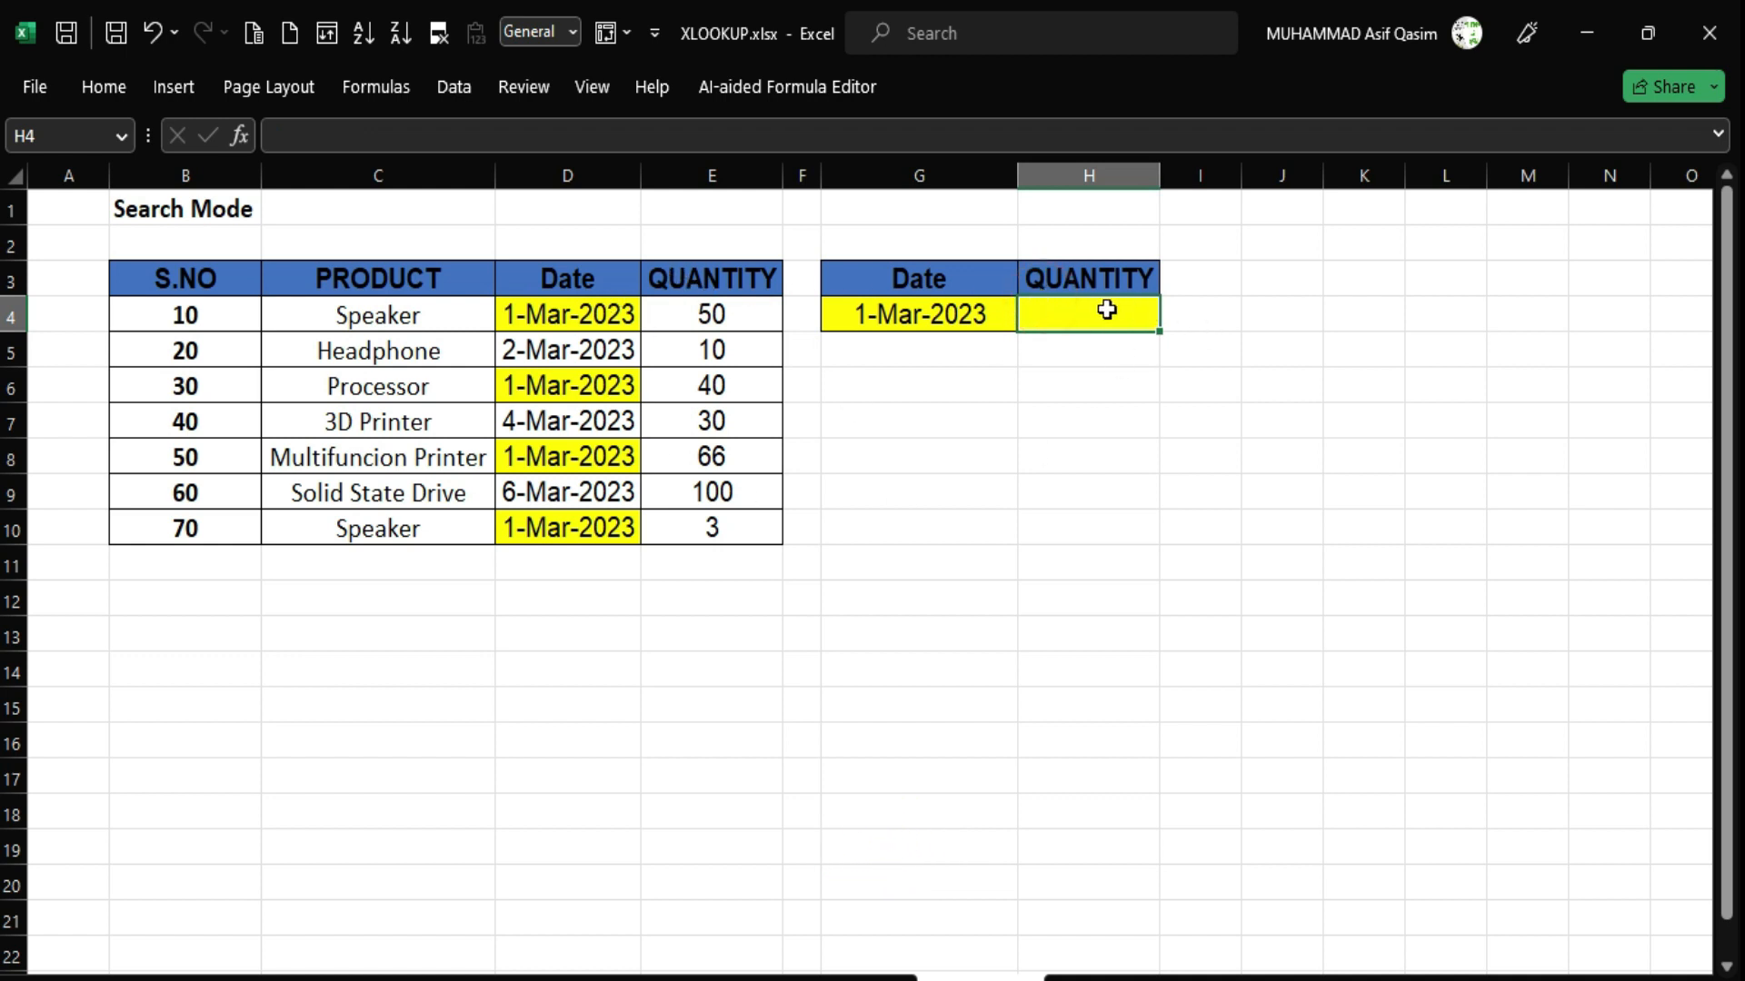
In H4, start =VLOOKUP(G4,D3:E10,1,0) using the lookup date in G4.
{"action": "type", "text": "=vloo"}
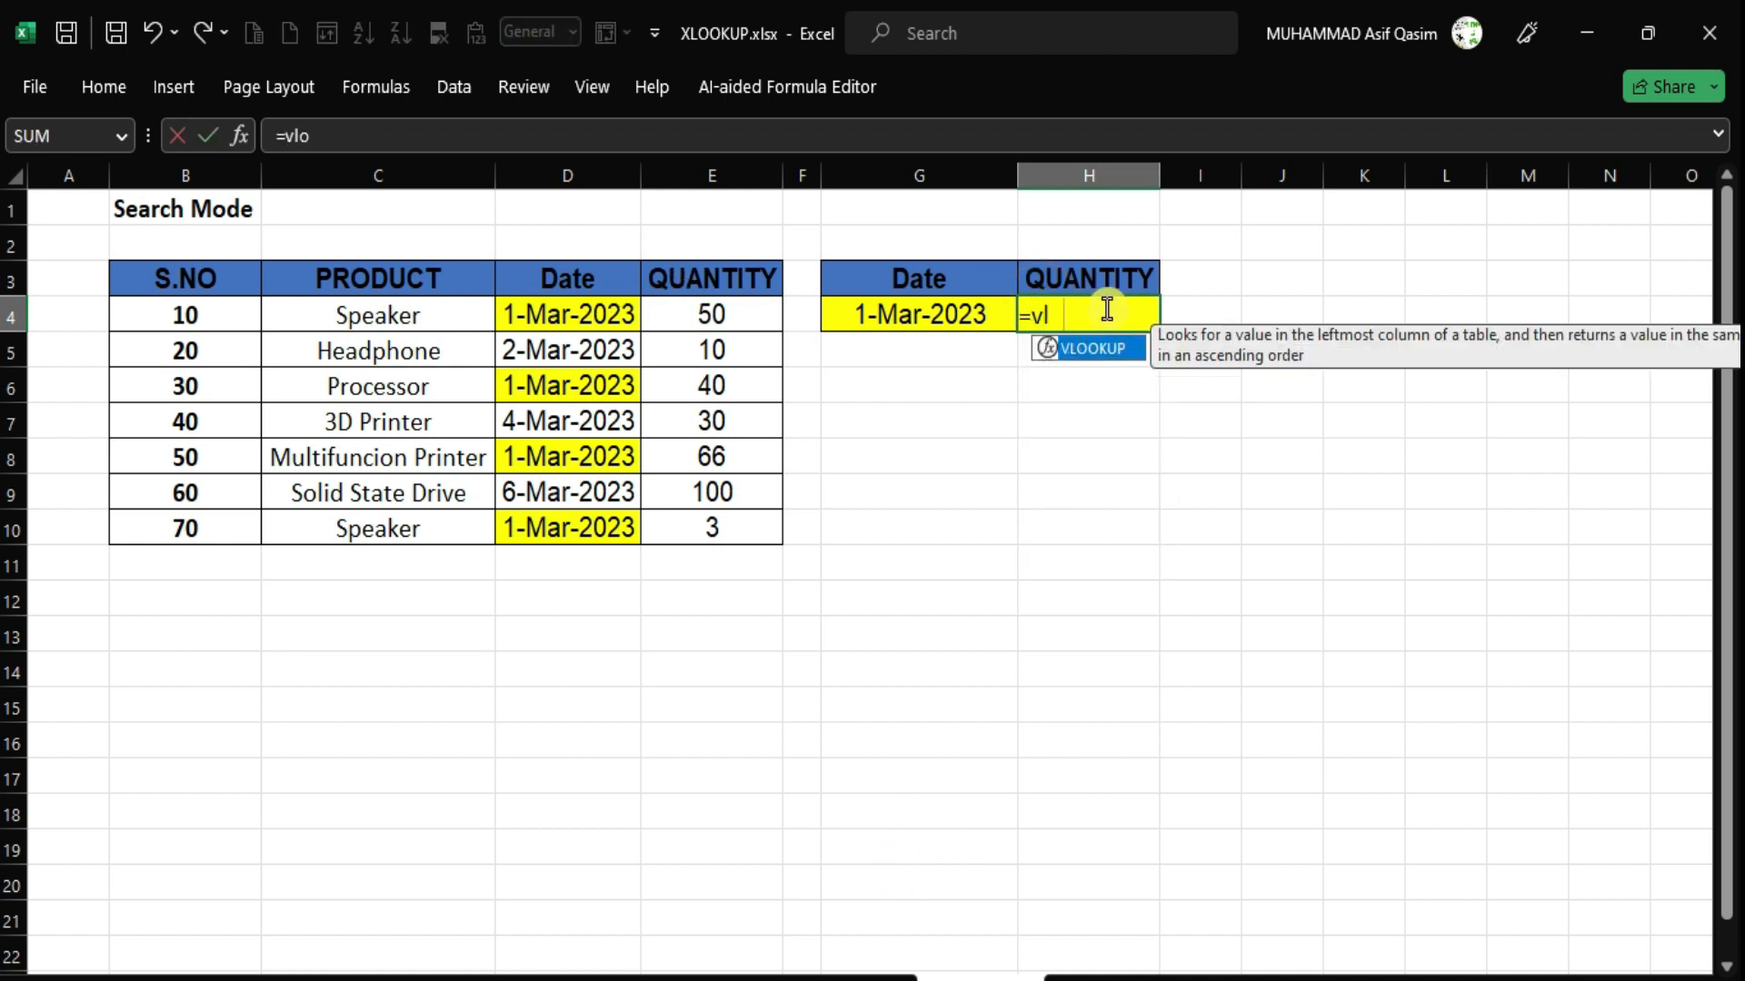
{"action": "key", "text": "Tab"}
{"action": "key", "text": "Left"}
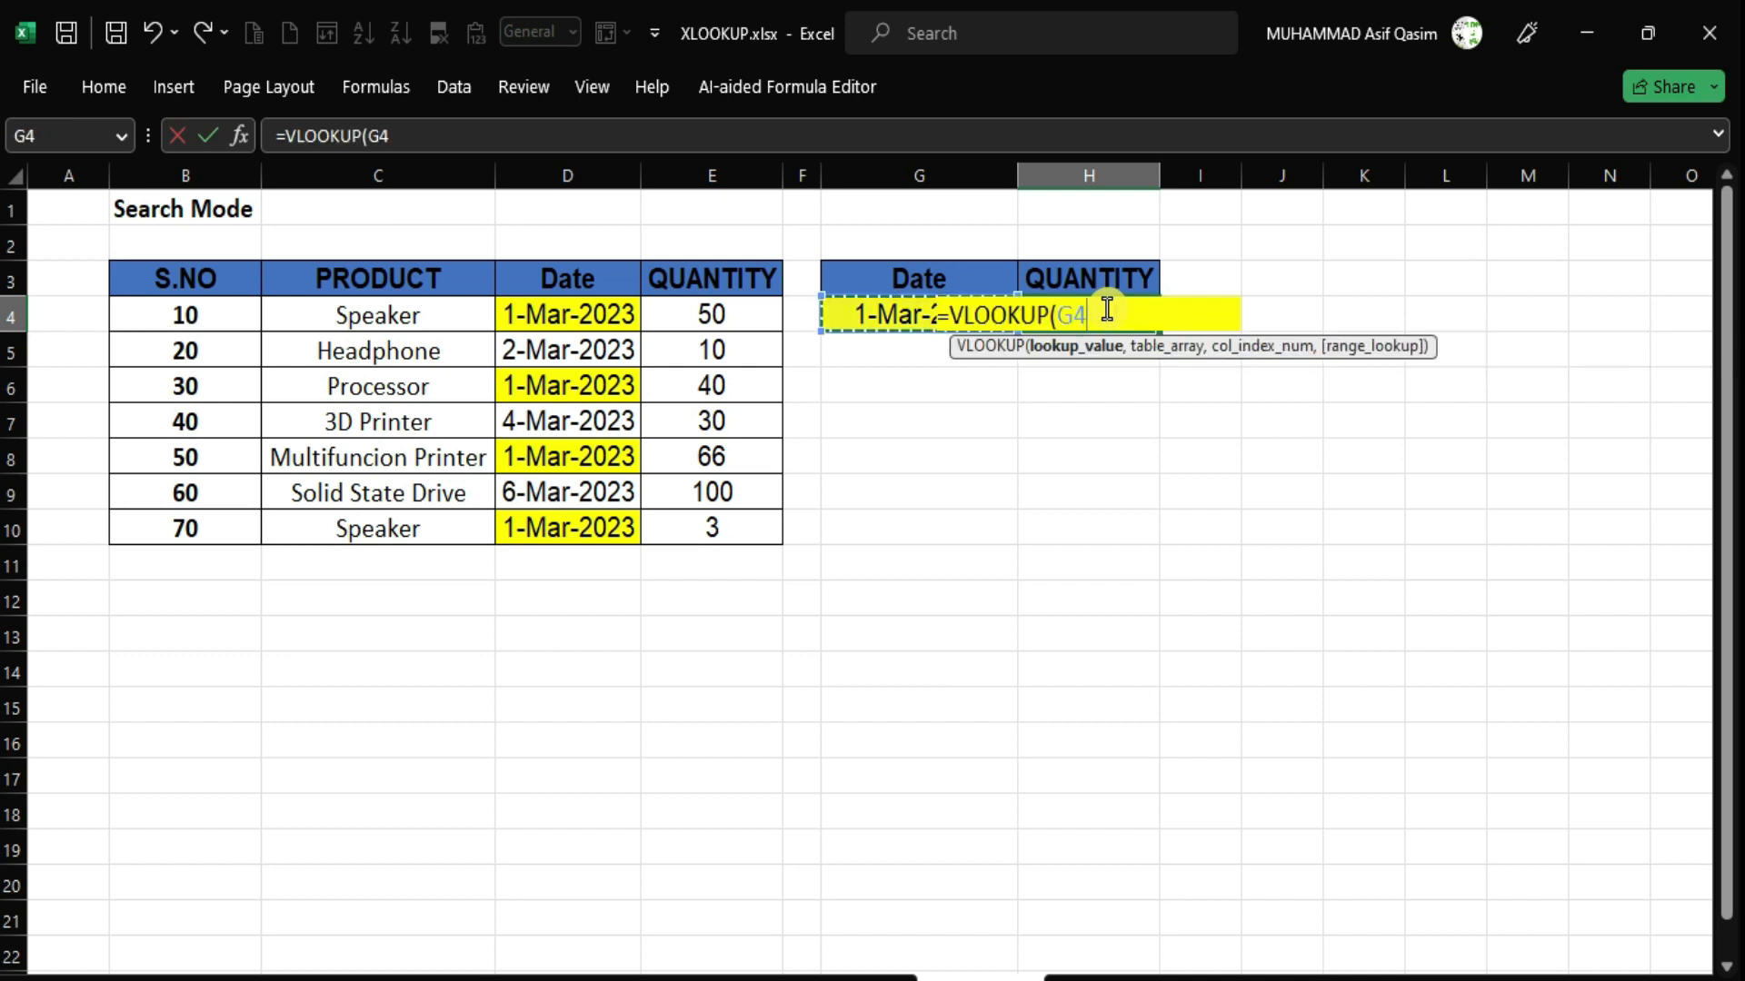
{"action": "type", "text": ","}
{"action": "key", "text": "Left"}
{"action": "key", "text": "Up"}
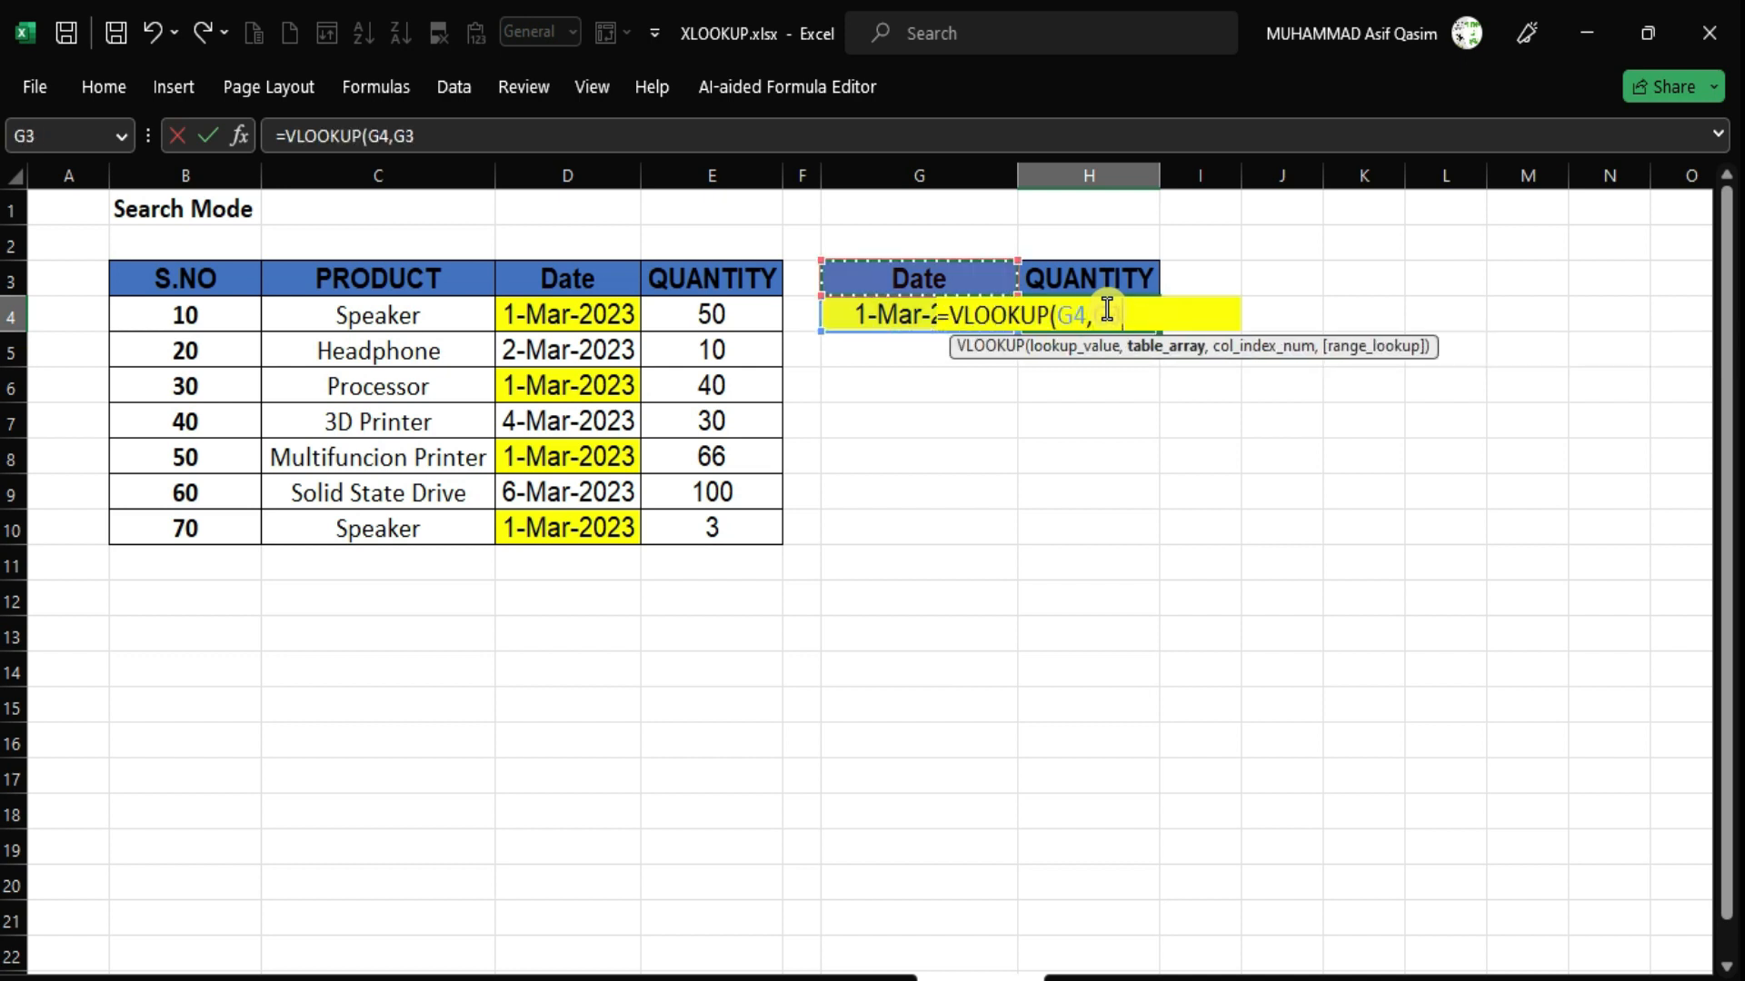
{"action": "key", "text": "Left"}
{"action": "key", "text": "Left"}
{"action": "key", "text": "Left"}
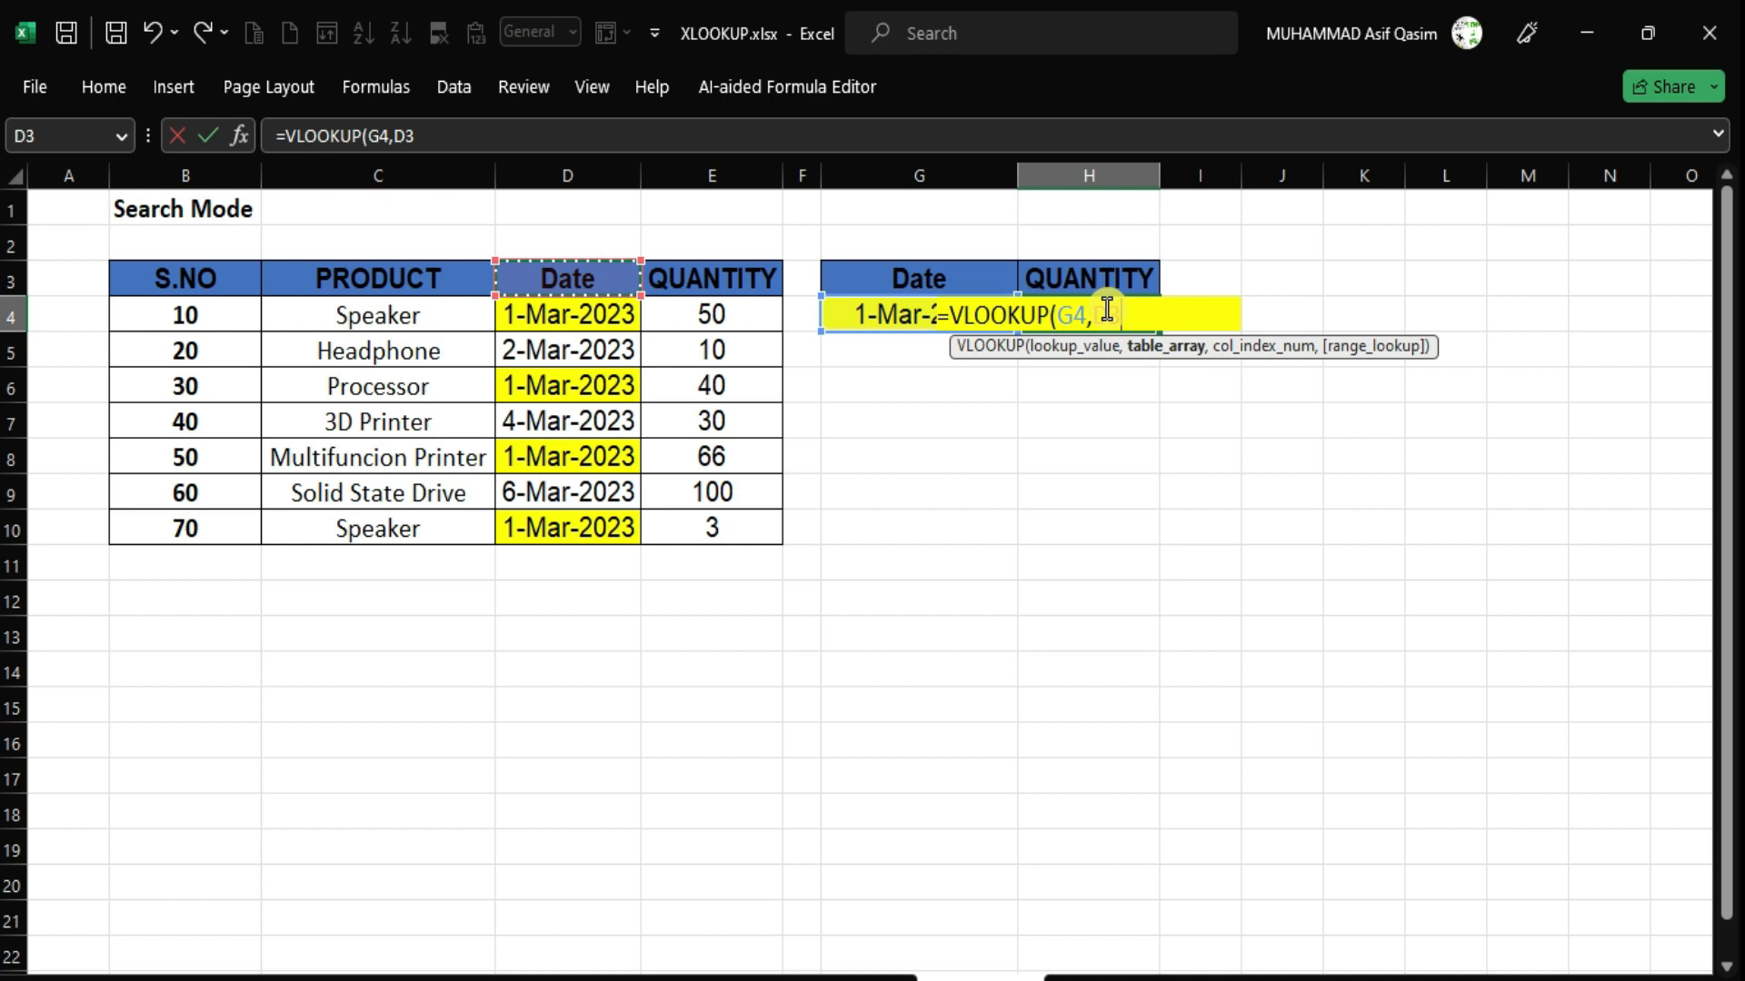
{"action": "key", "text": "shift+Right"}
{"action": "key", "text": "ctrl+shift+Down"}
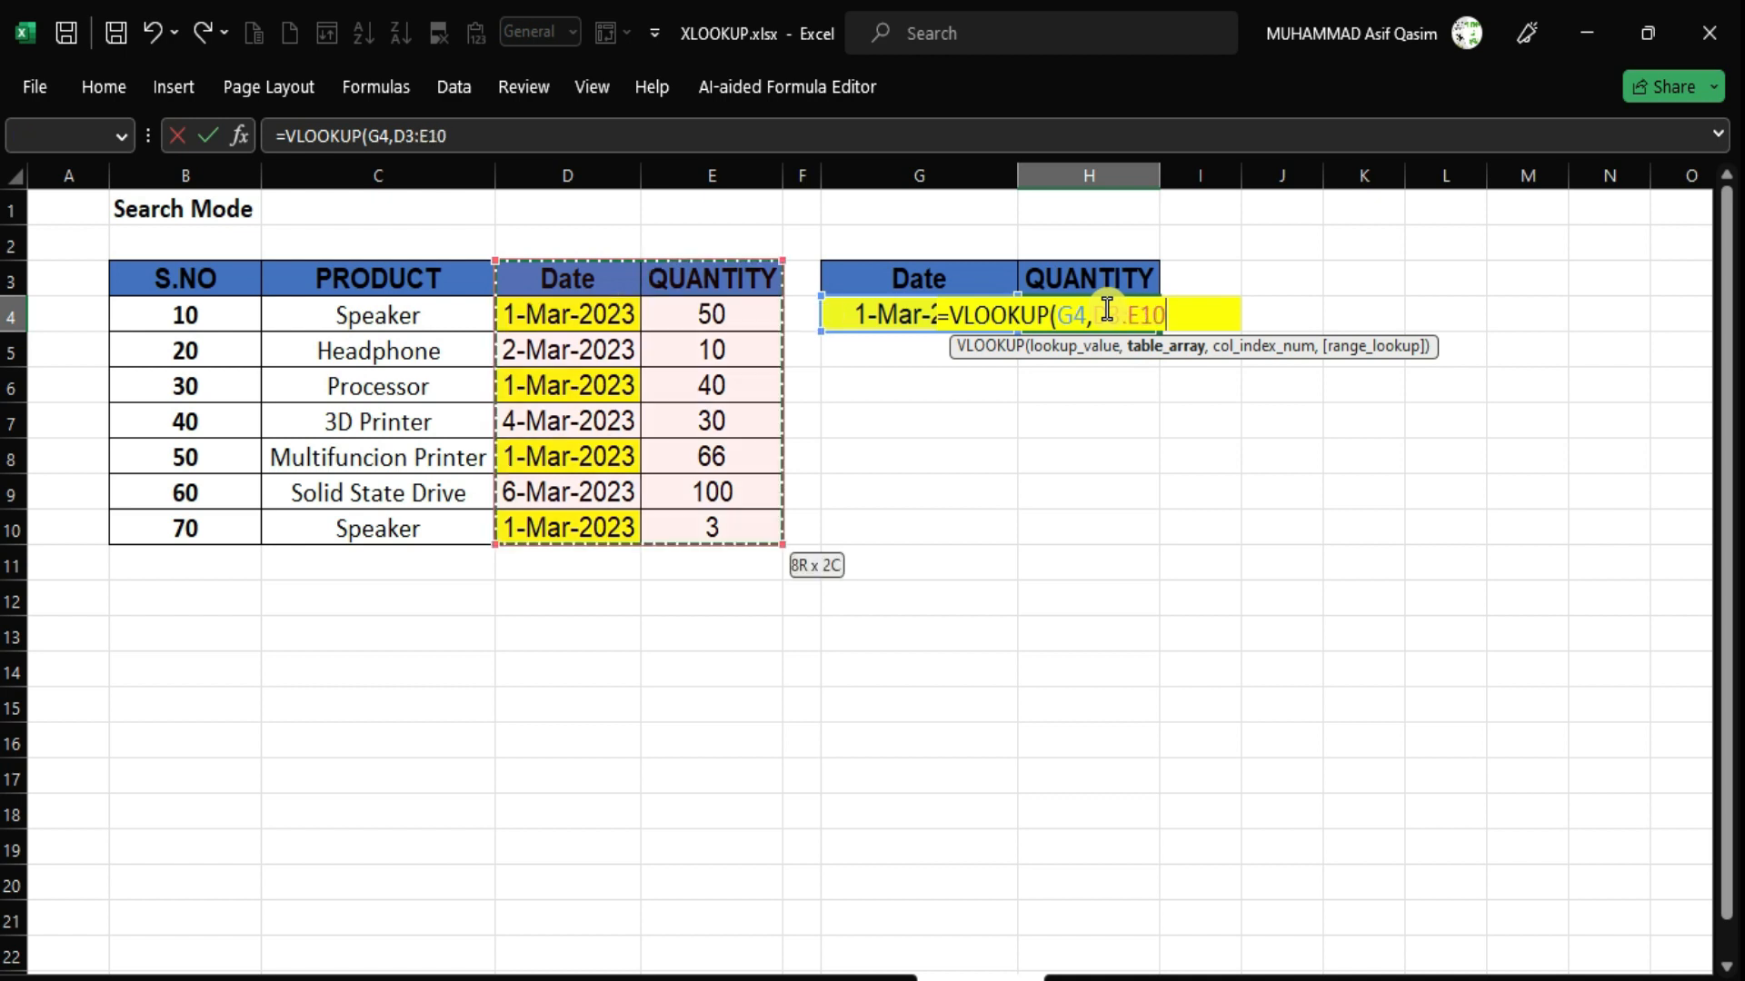
{"action": "type", "text": ",1,0"}
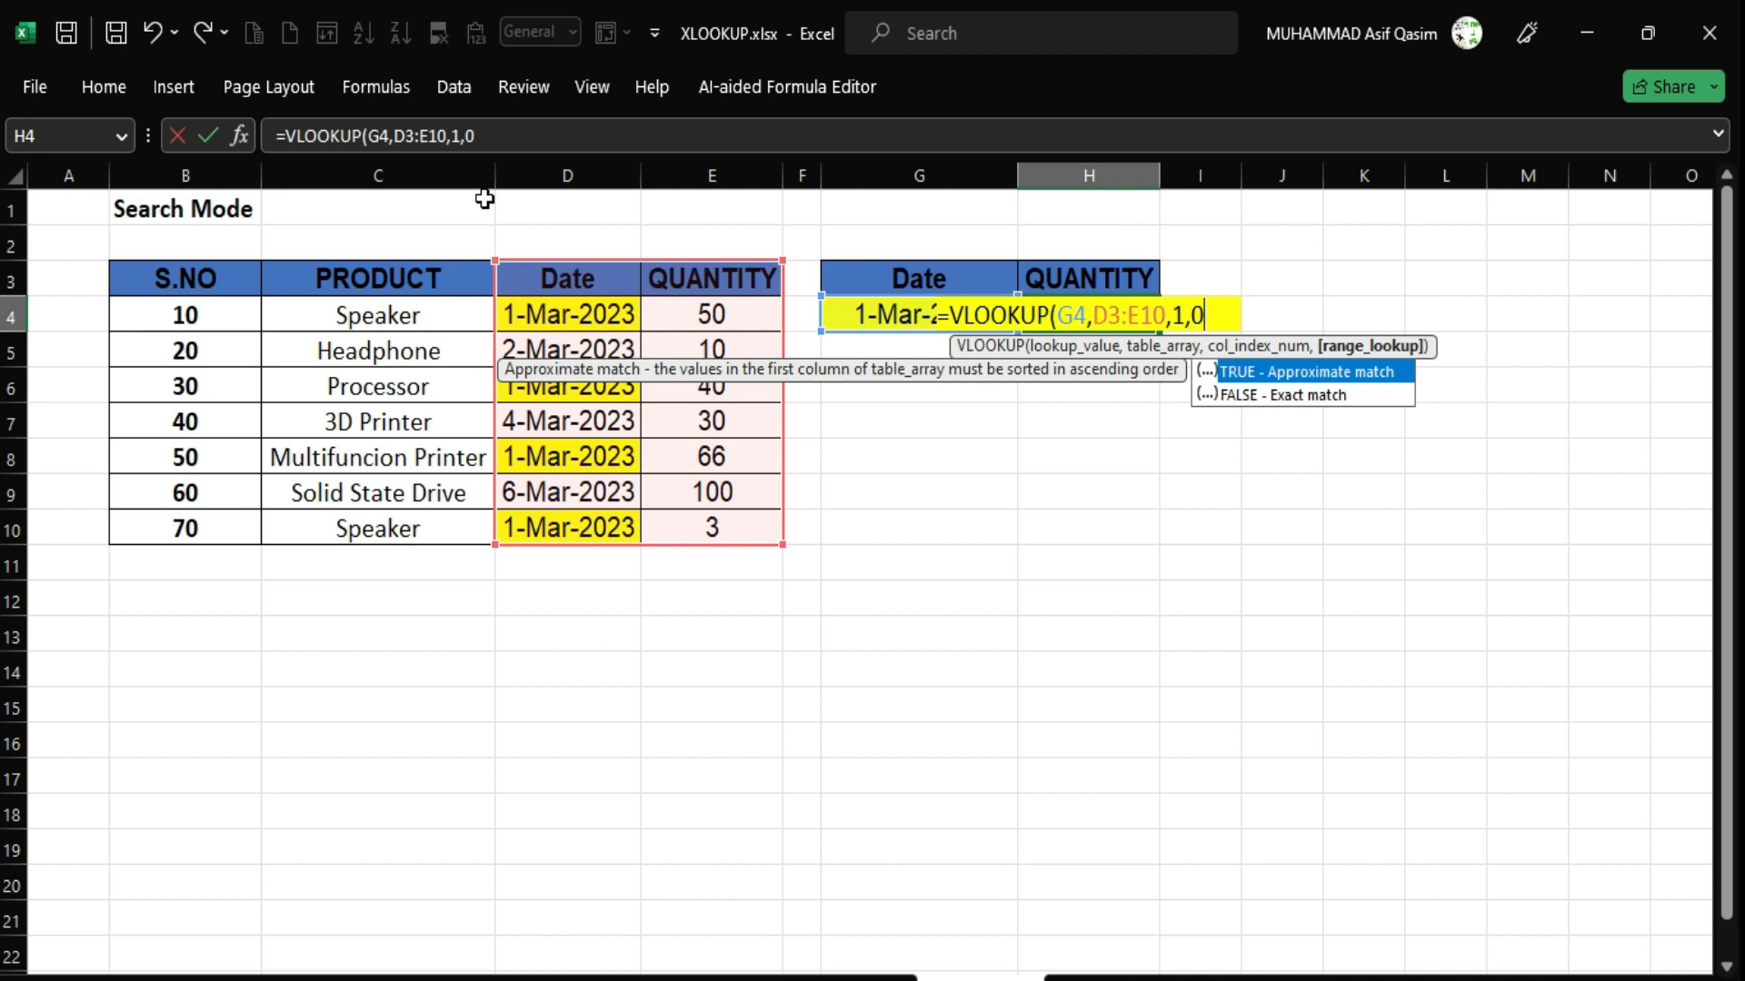
Correct the column index to 2 so =VLOOKUP(G4,D3:E10,2,0) returns the first match's quantity.
{"action": "left_click", "coordinate": [458, 134]}
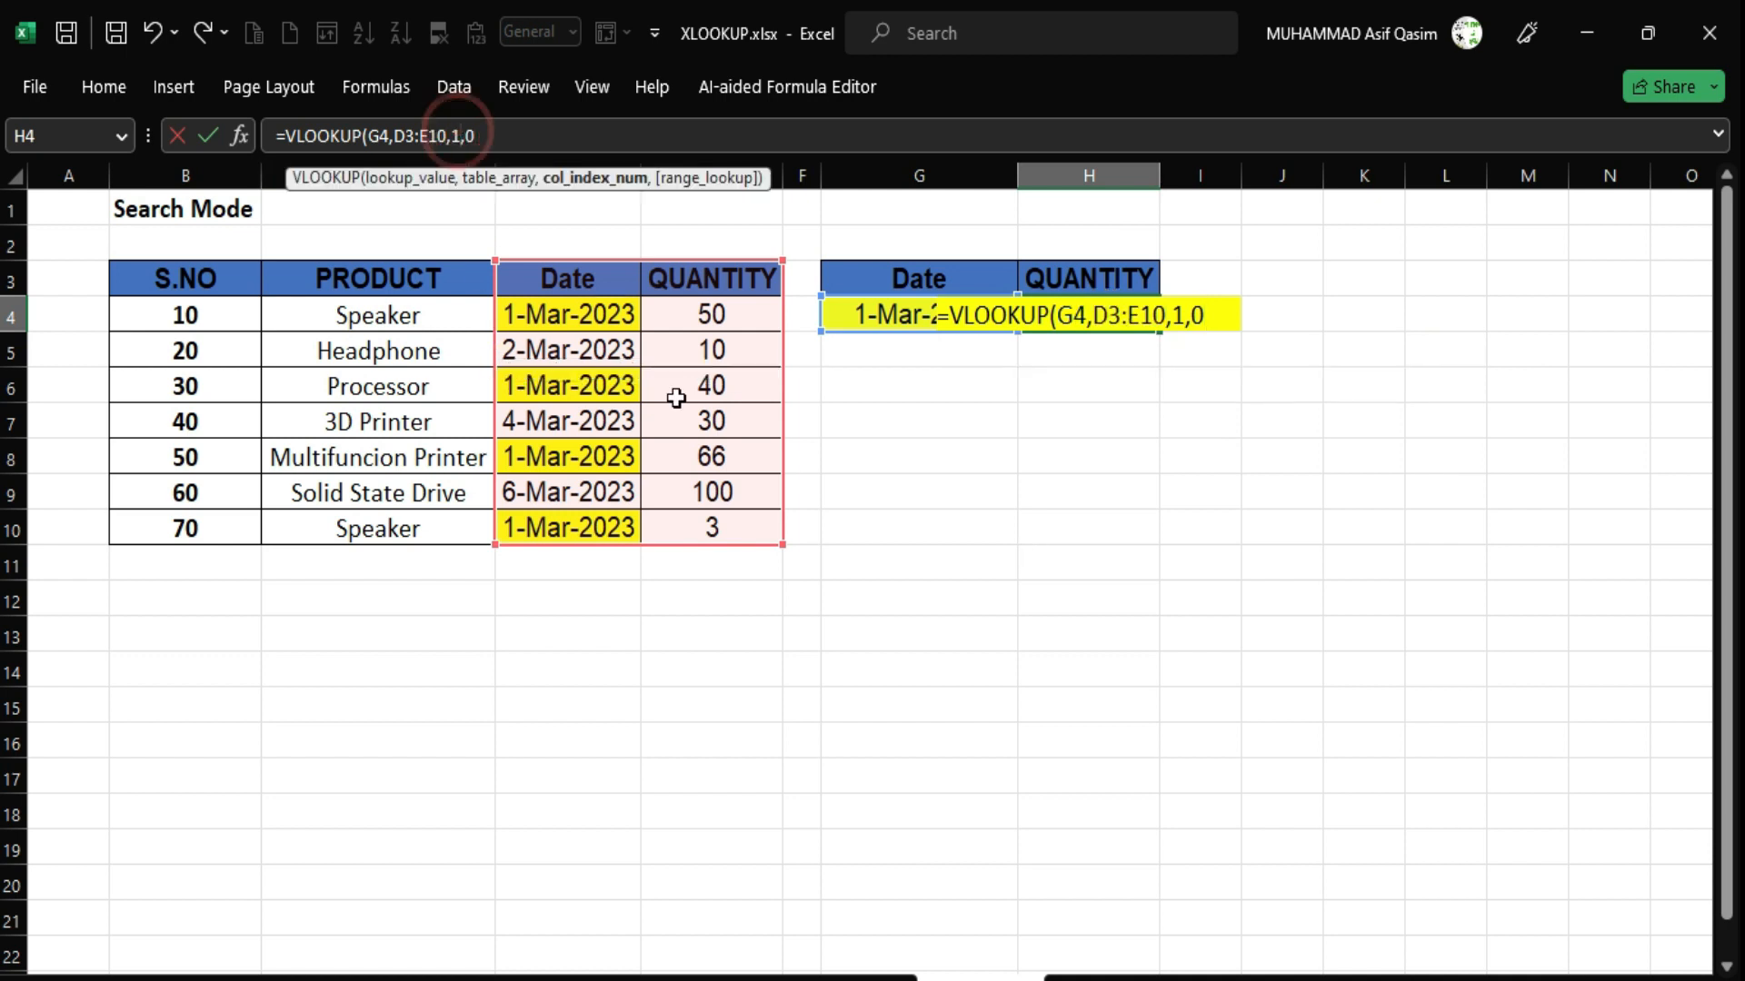
{"action": "key", "text": "BackSpace"}
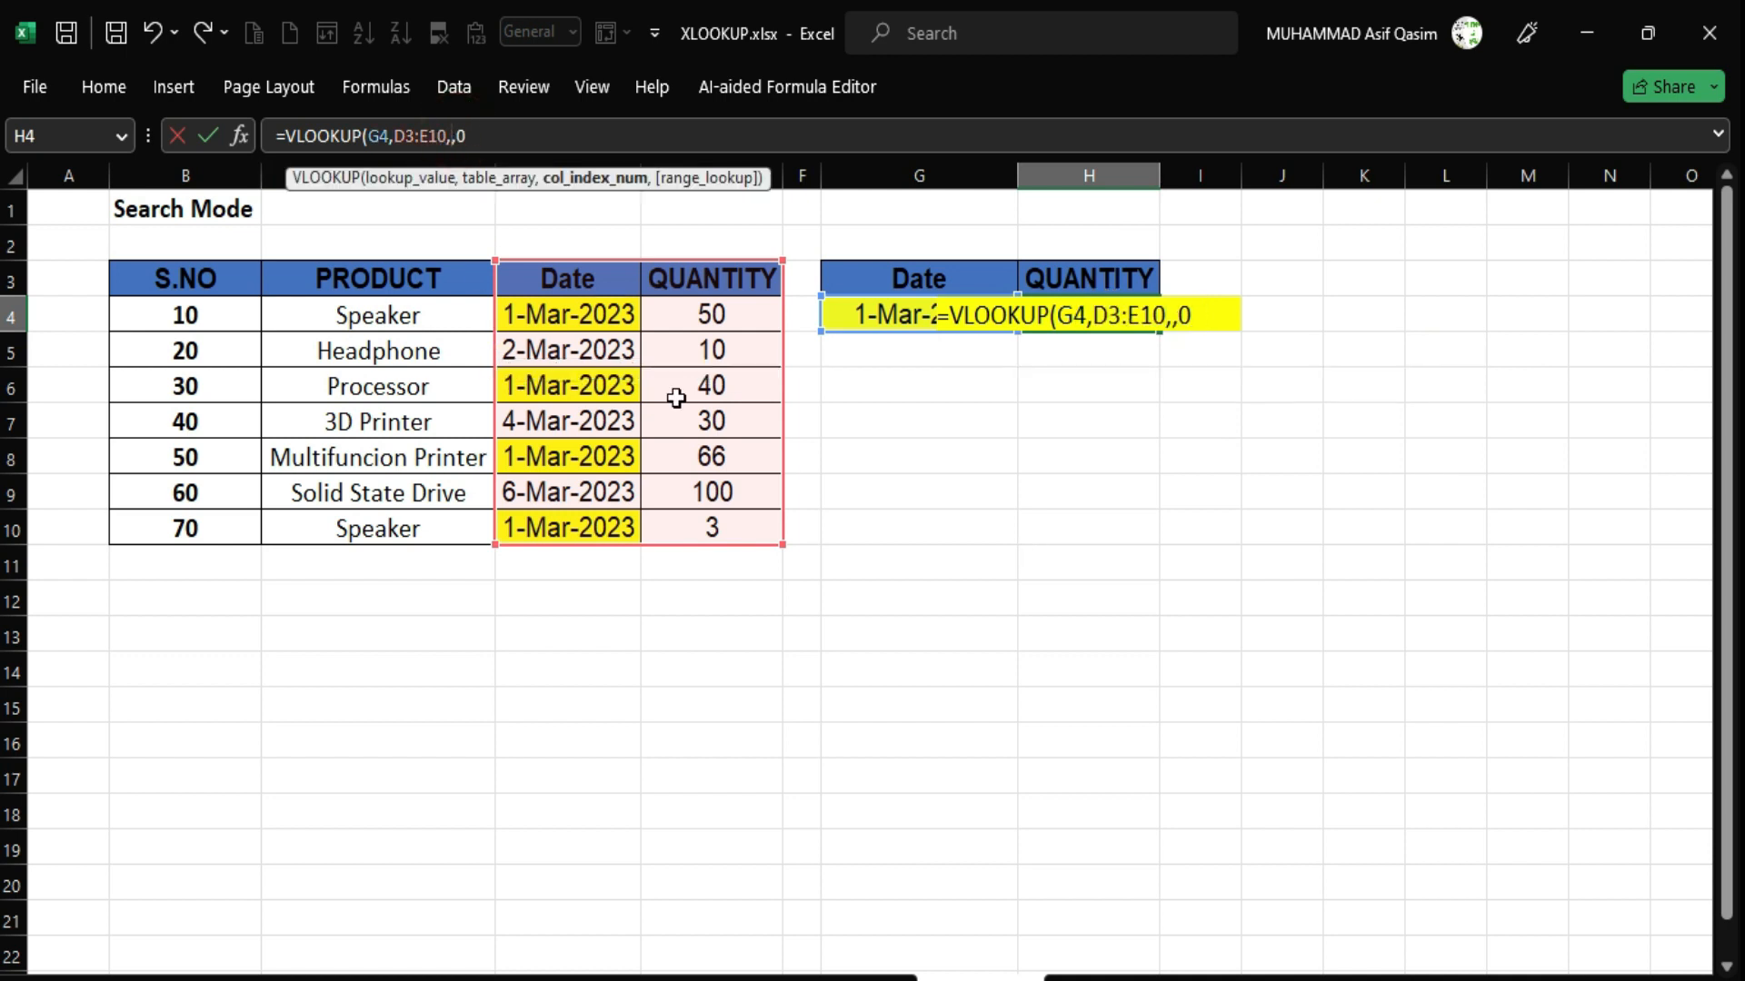
{"action": "type", "text": "2"}
{"action": "key", "text": "Return"}
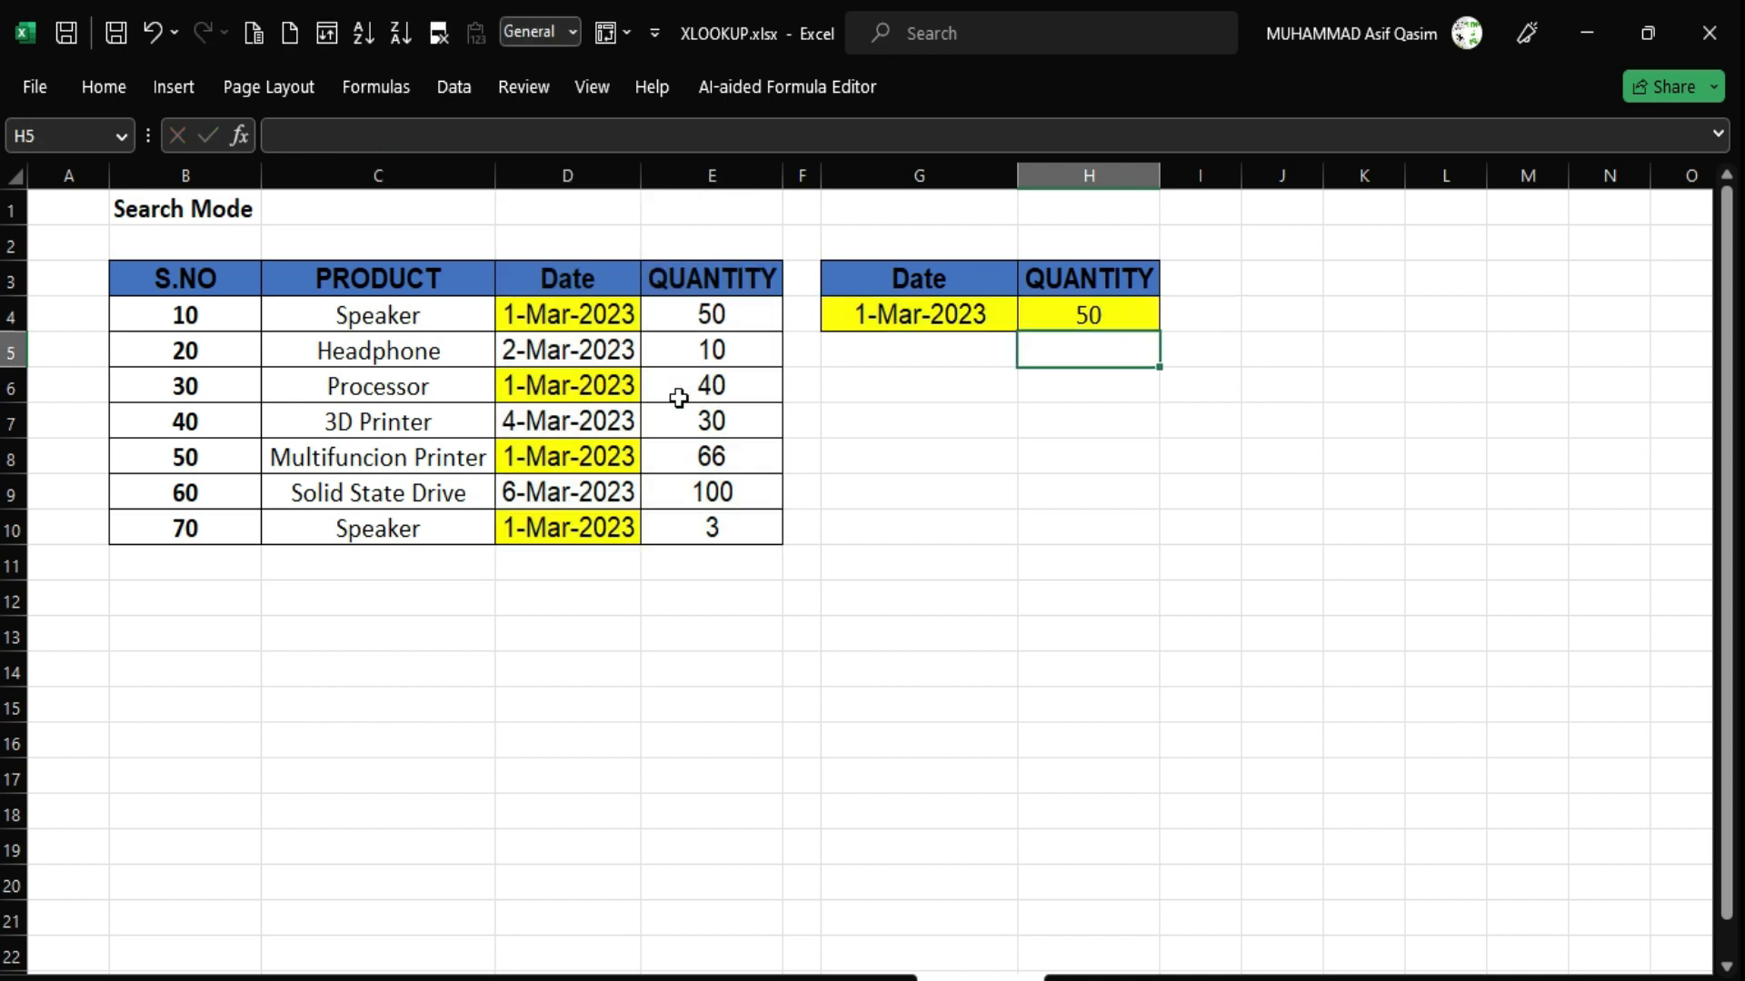
{"action": "left_click", "coordinate": [750, 309]}
{"action": "left_click", "coordinate": [1102, 315]}
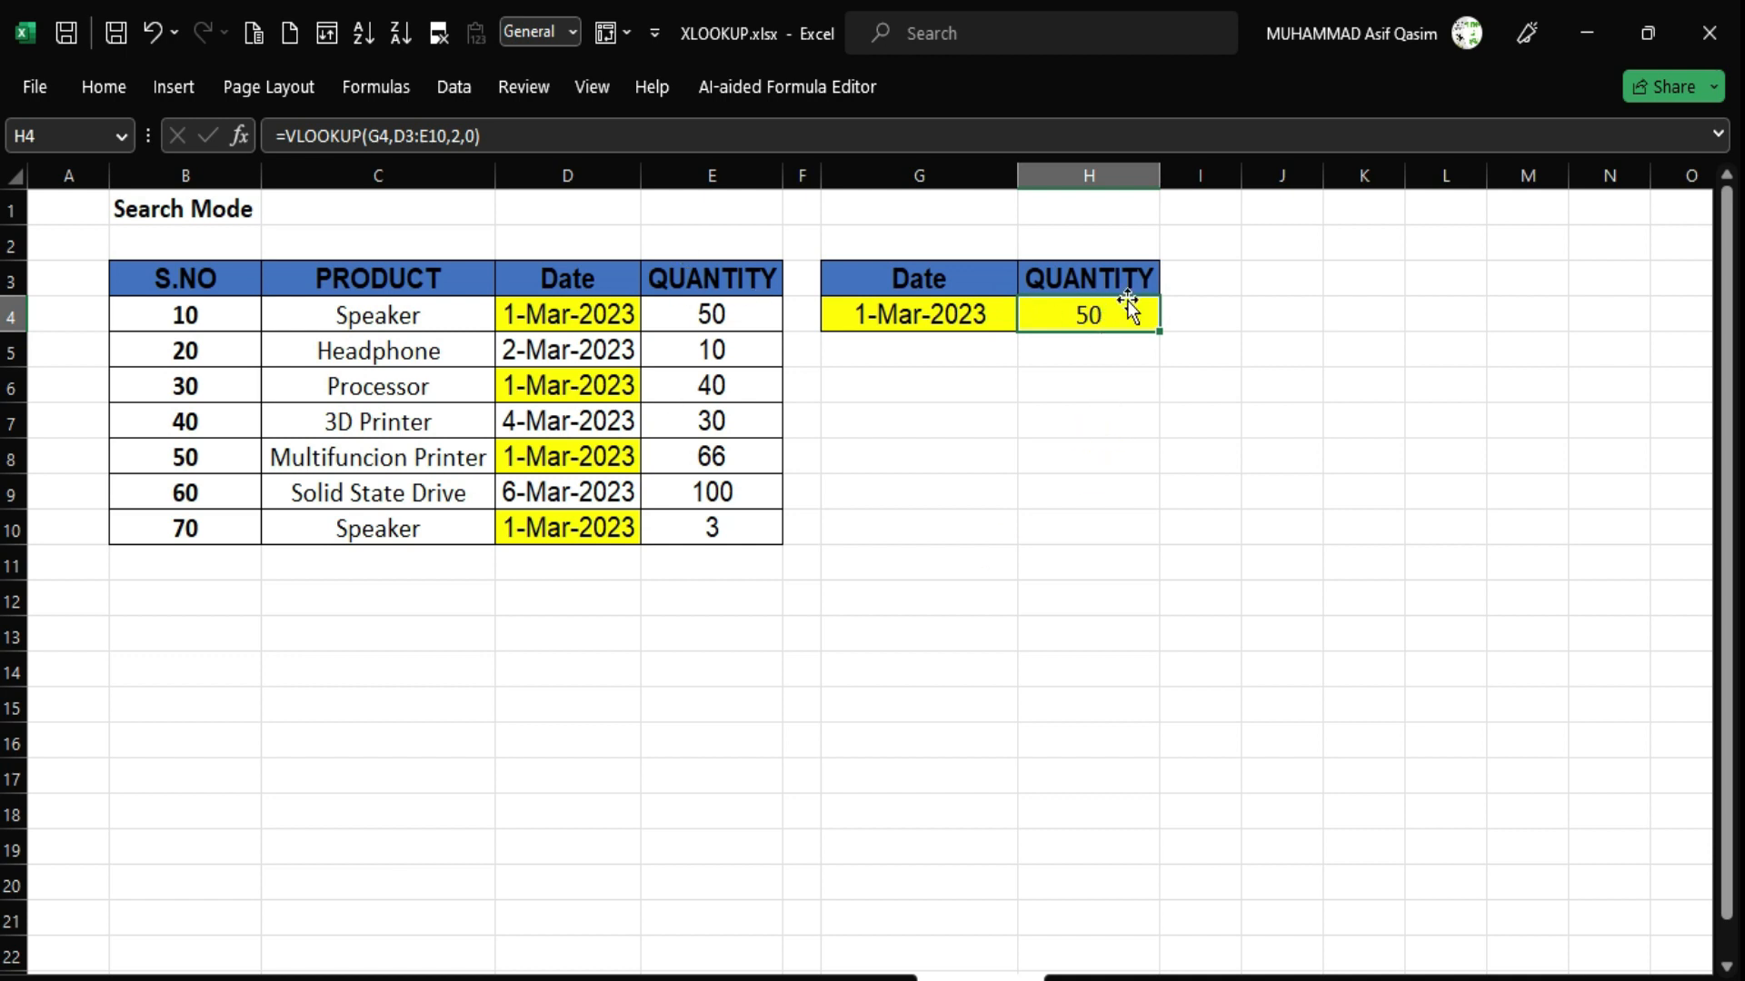
Clear H4 and begin =XLOOKUP(G4,D3:D10,E3:E10,,, skipping if_not_found and match_mode.
{"action": "key", "text": "Delete"}
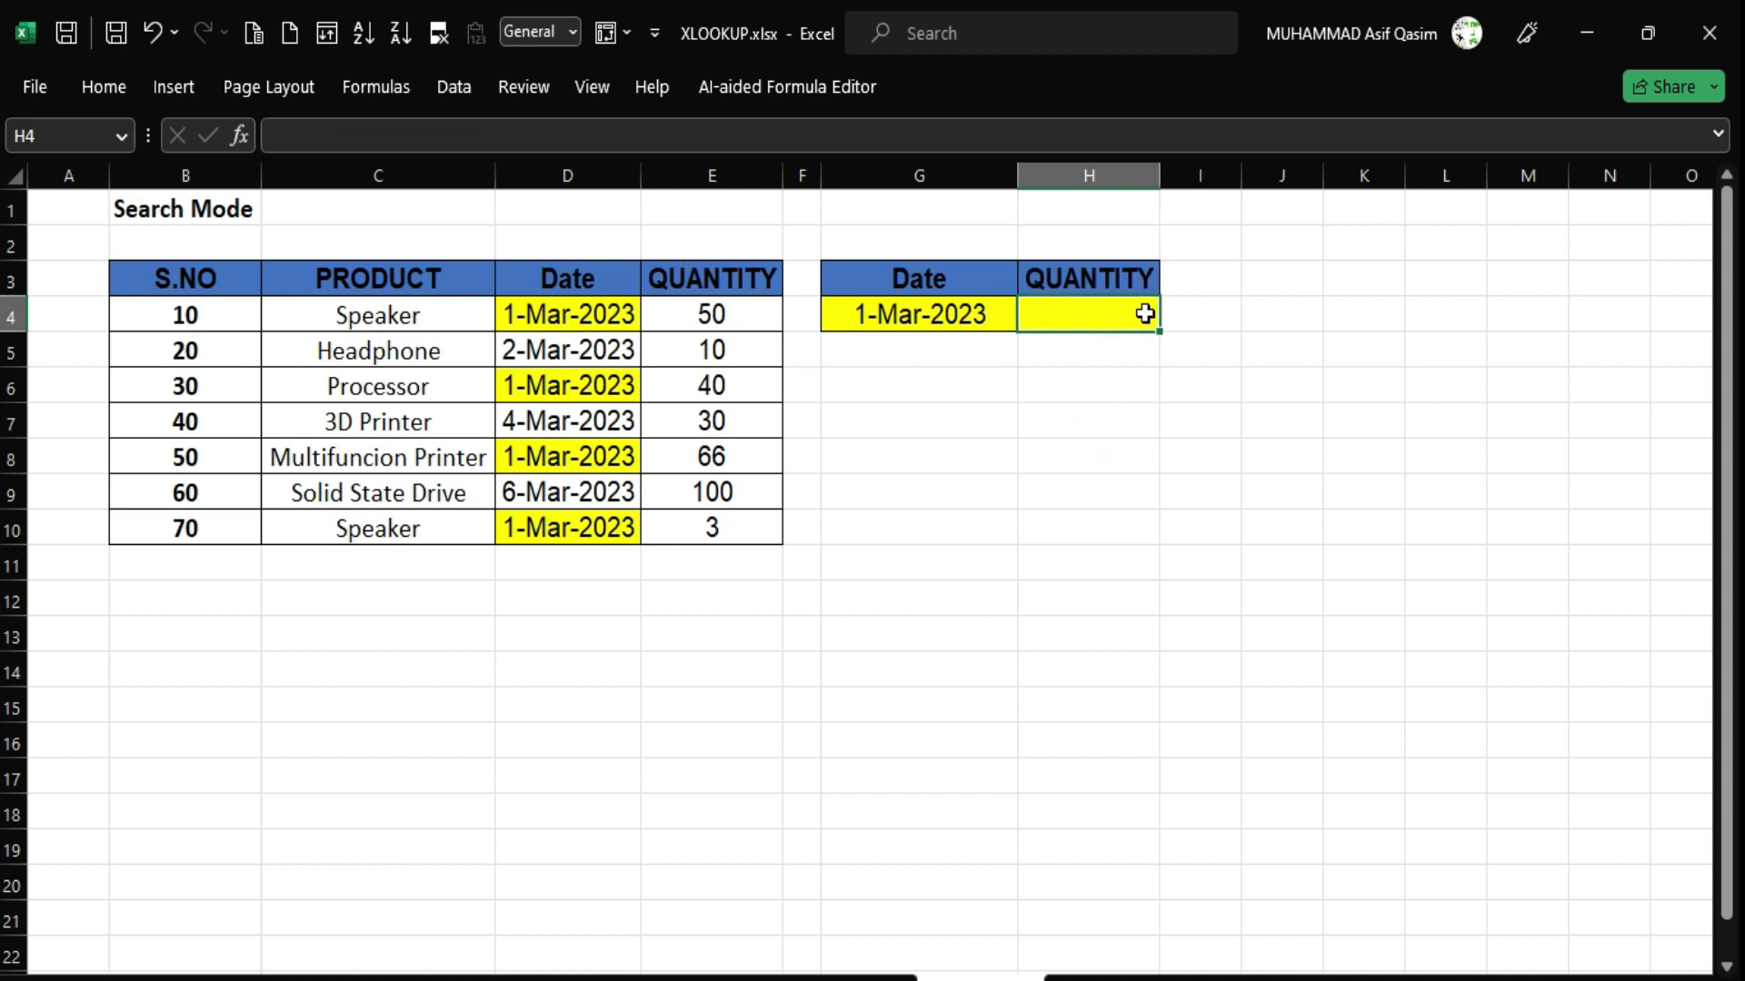
{"action": "type", "text": "=xloo"}
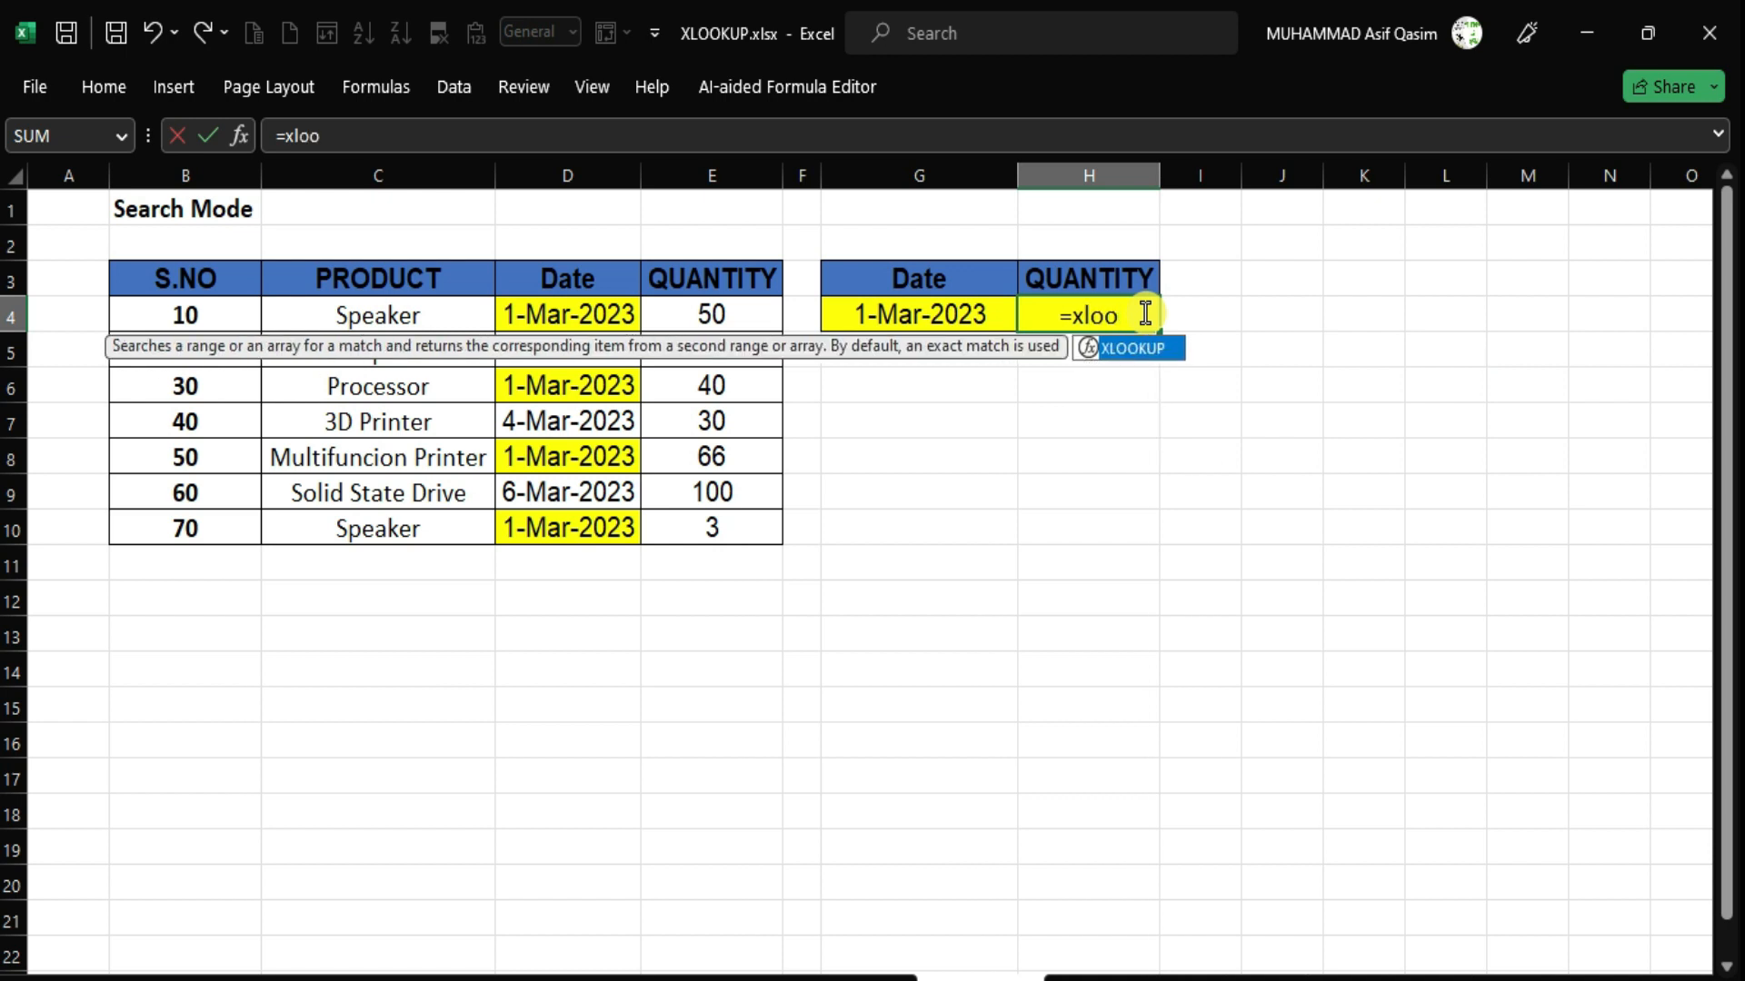
{"action": "key", "text": "Tab"}
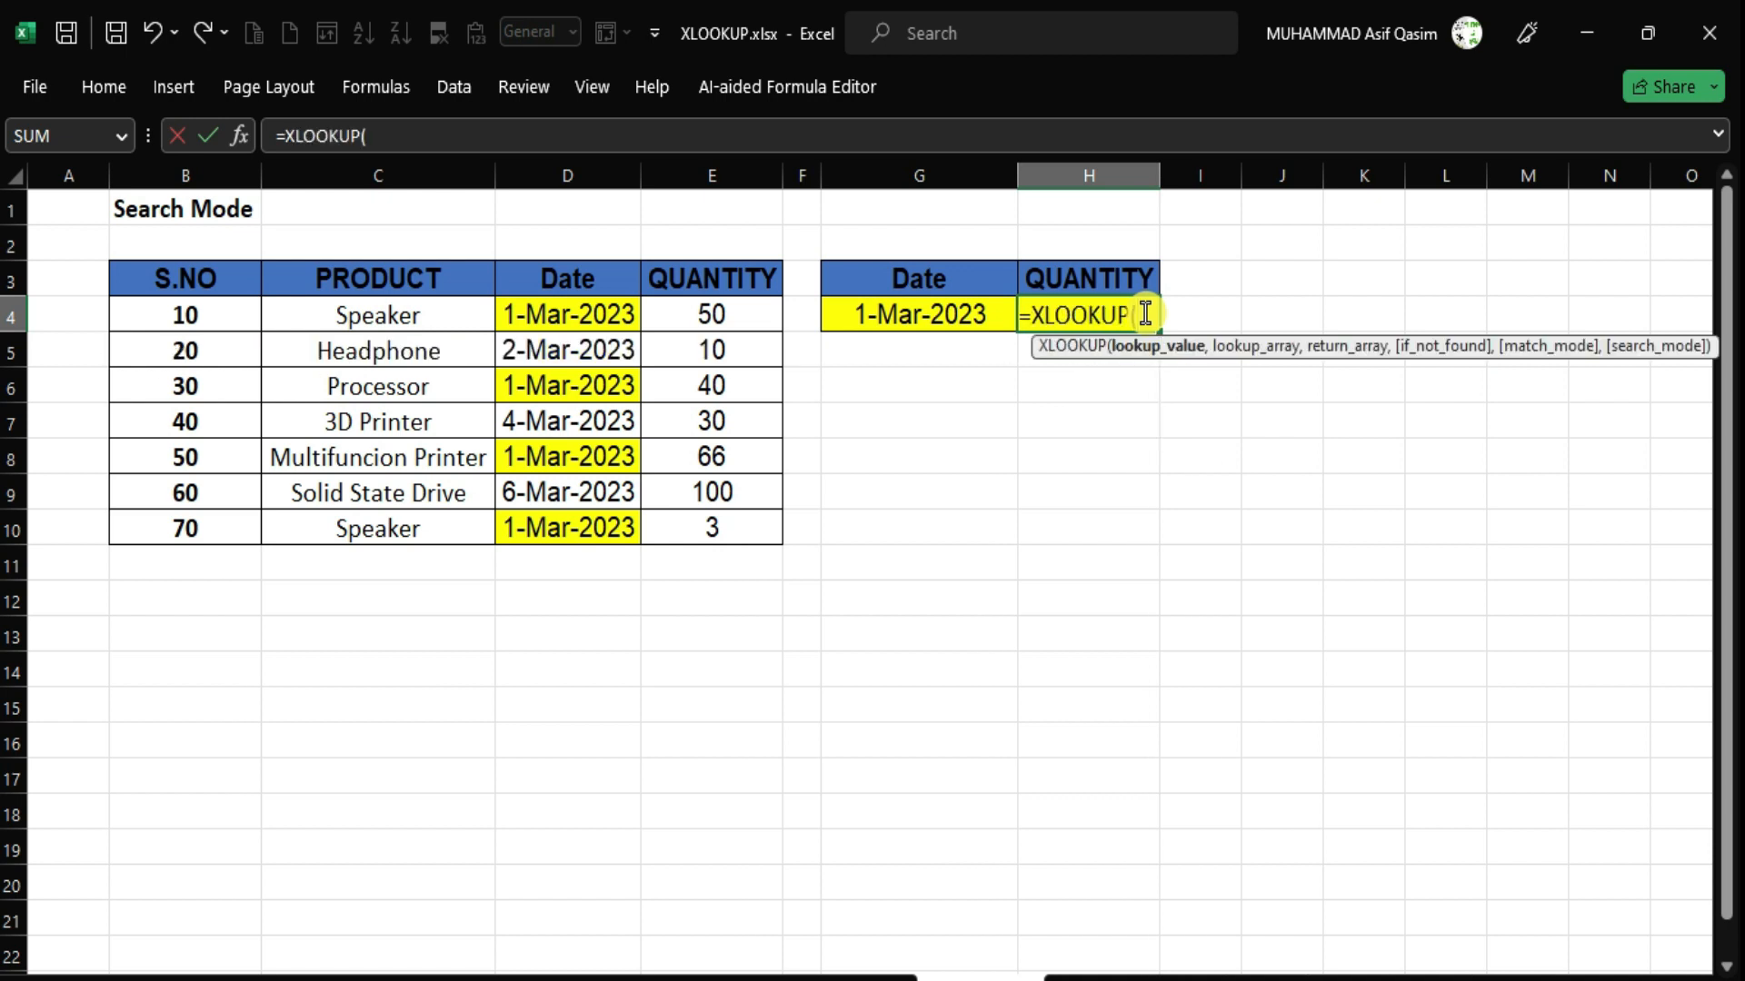
{"action": "left_click", "coordinate": [938, 315]}
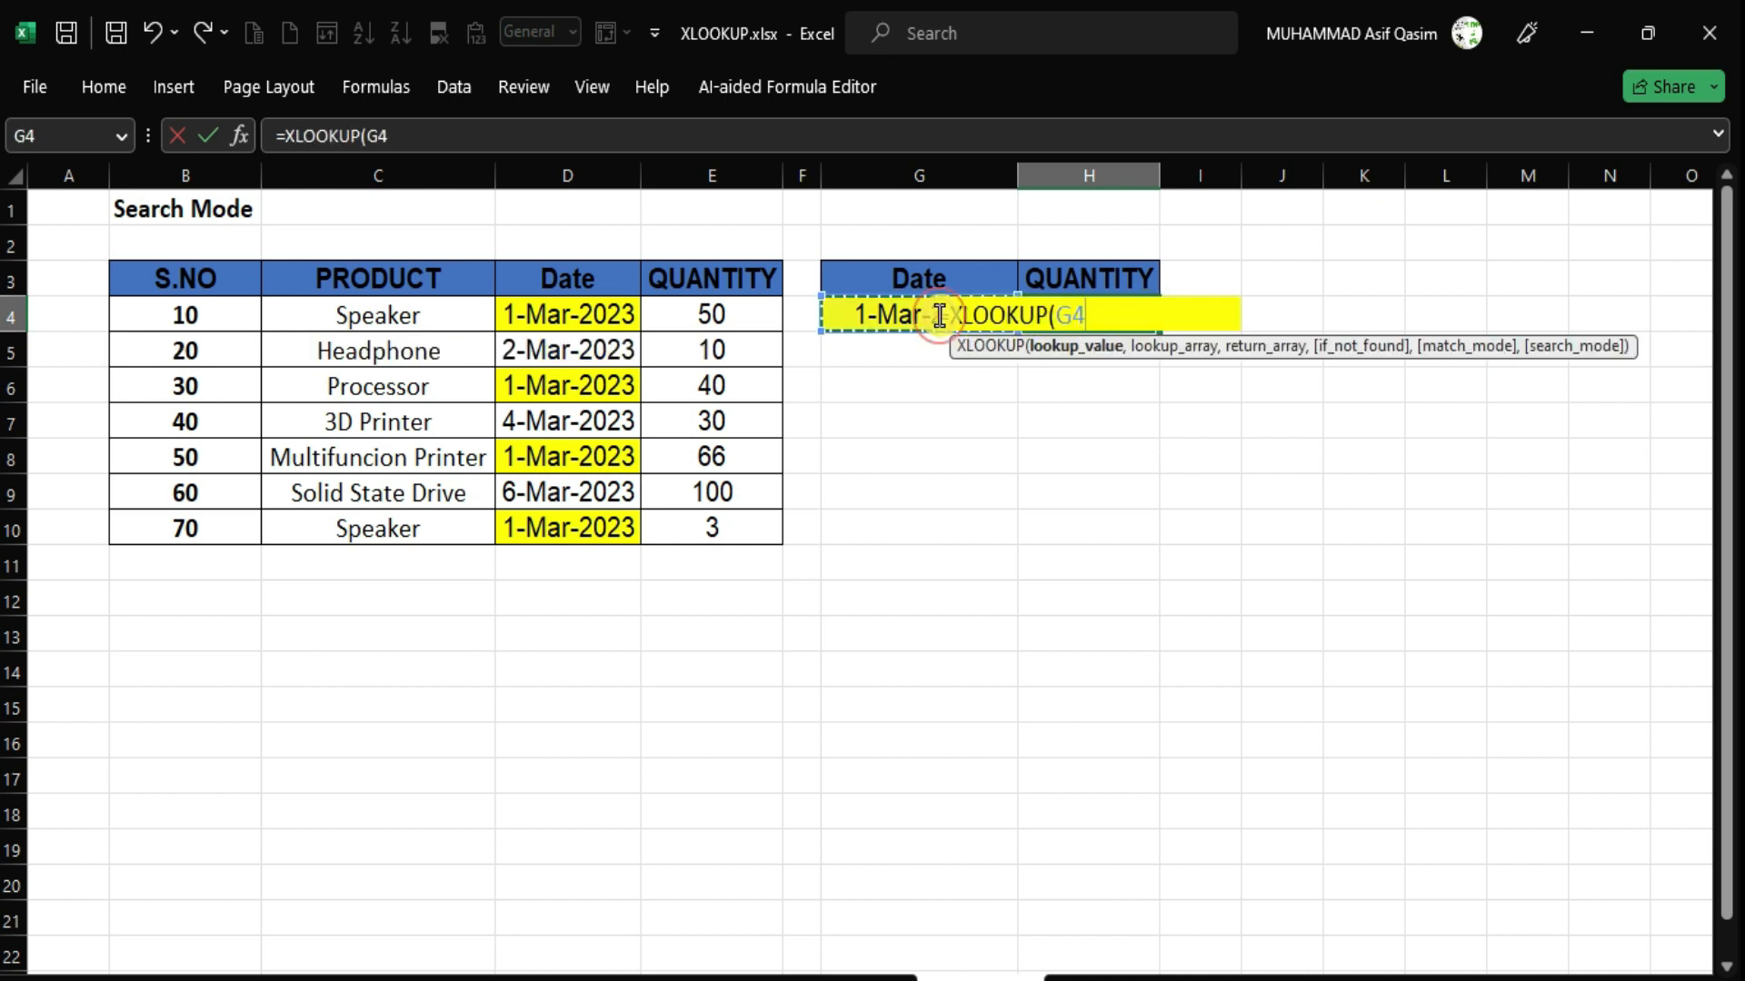
{"action": "type", "text": ","}
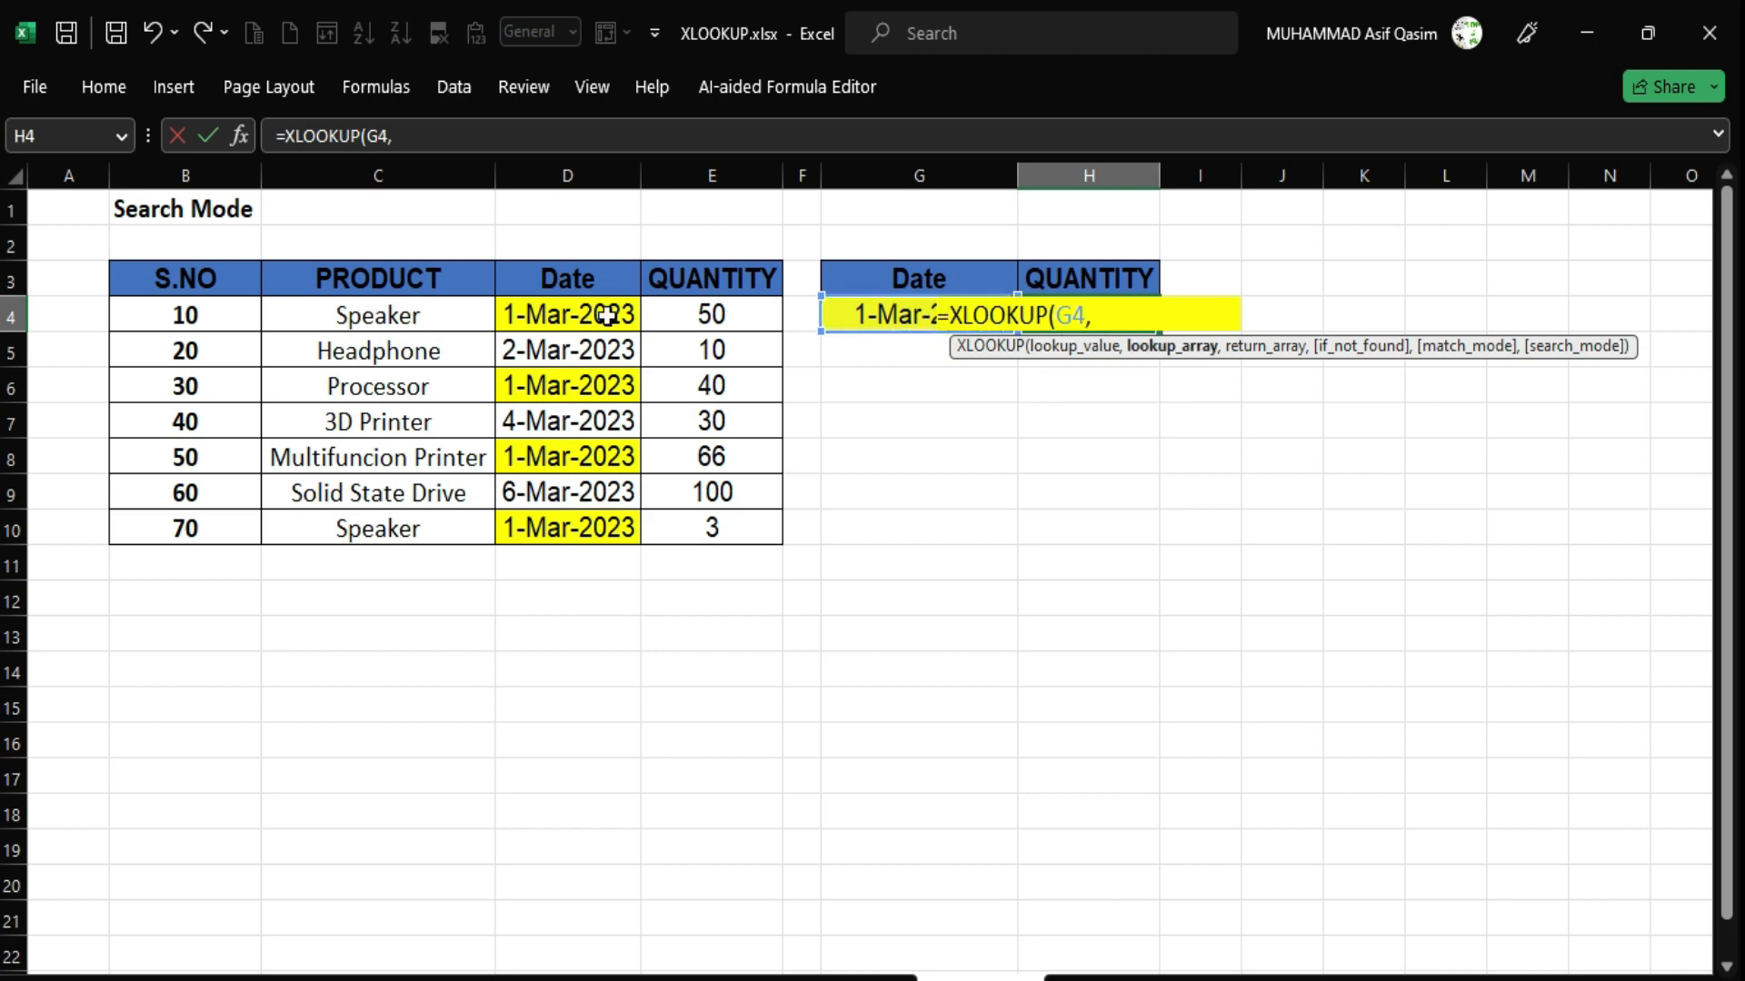
{"action": "left_click_drag", "start_coordinate": [545, 272], "coordinate": [539, 513]}
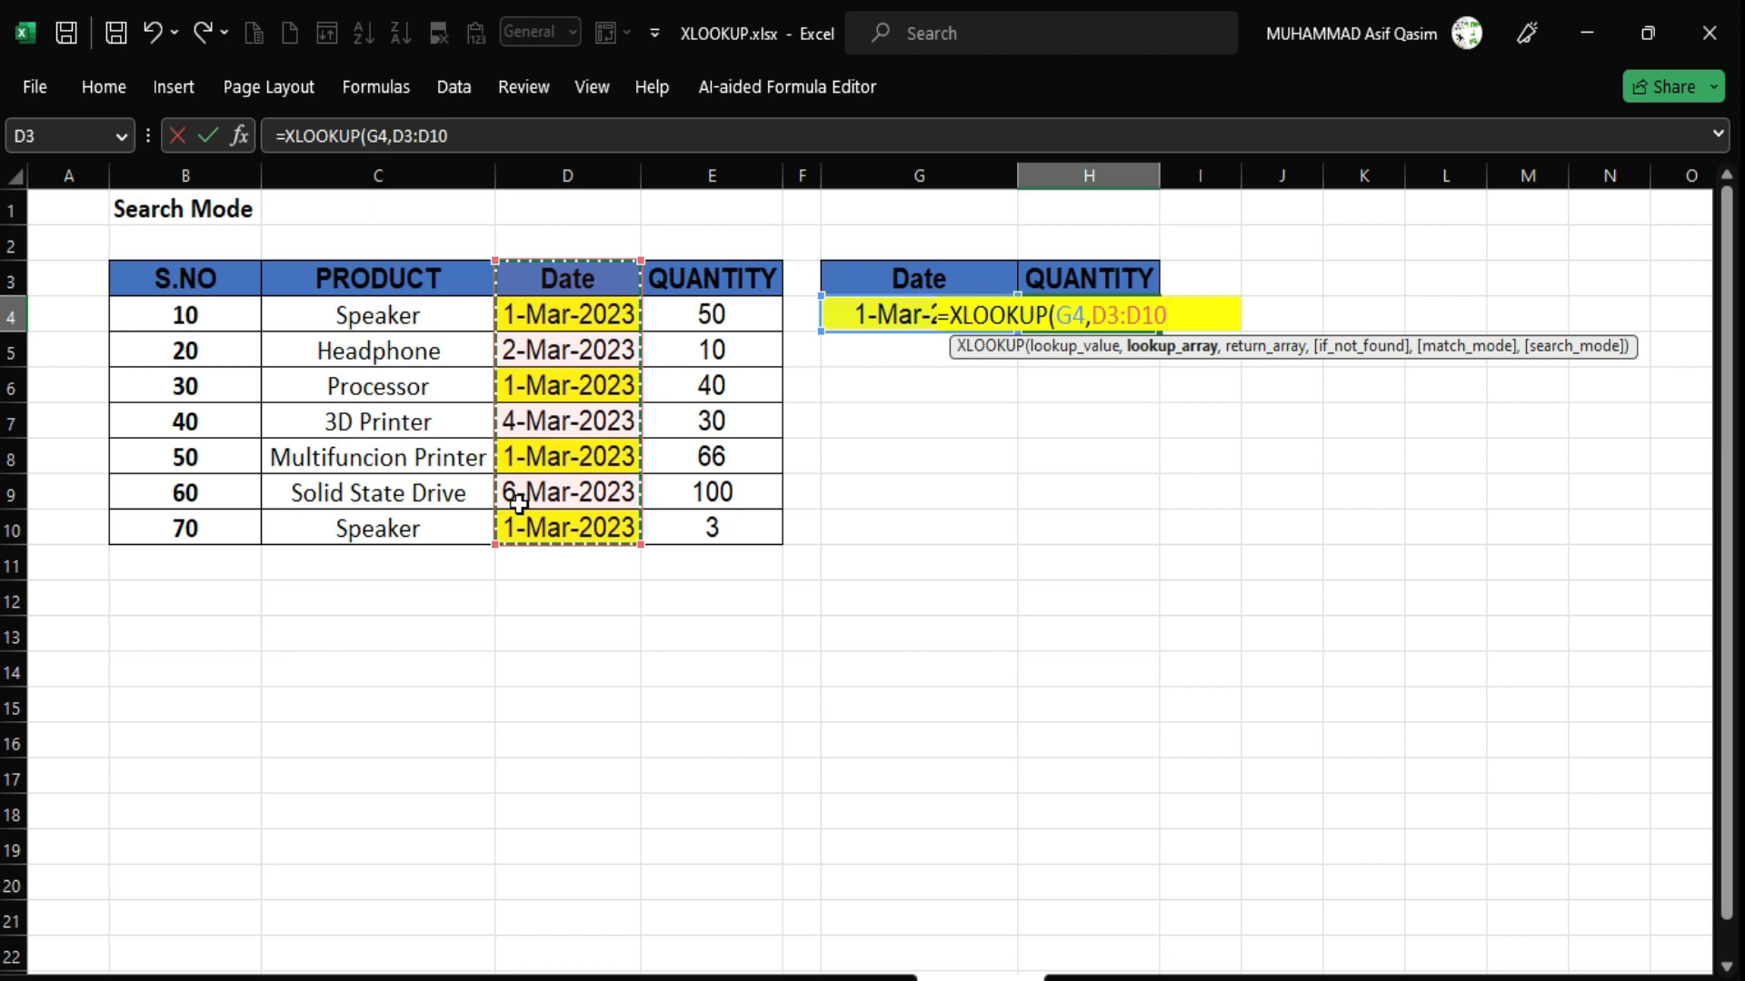
{"action": "type", "text": ","}
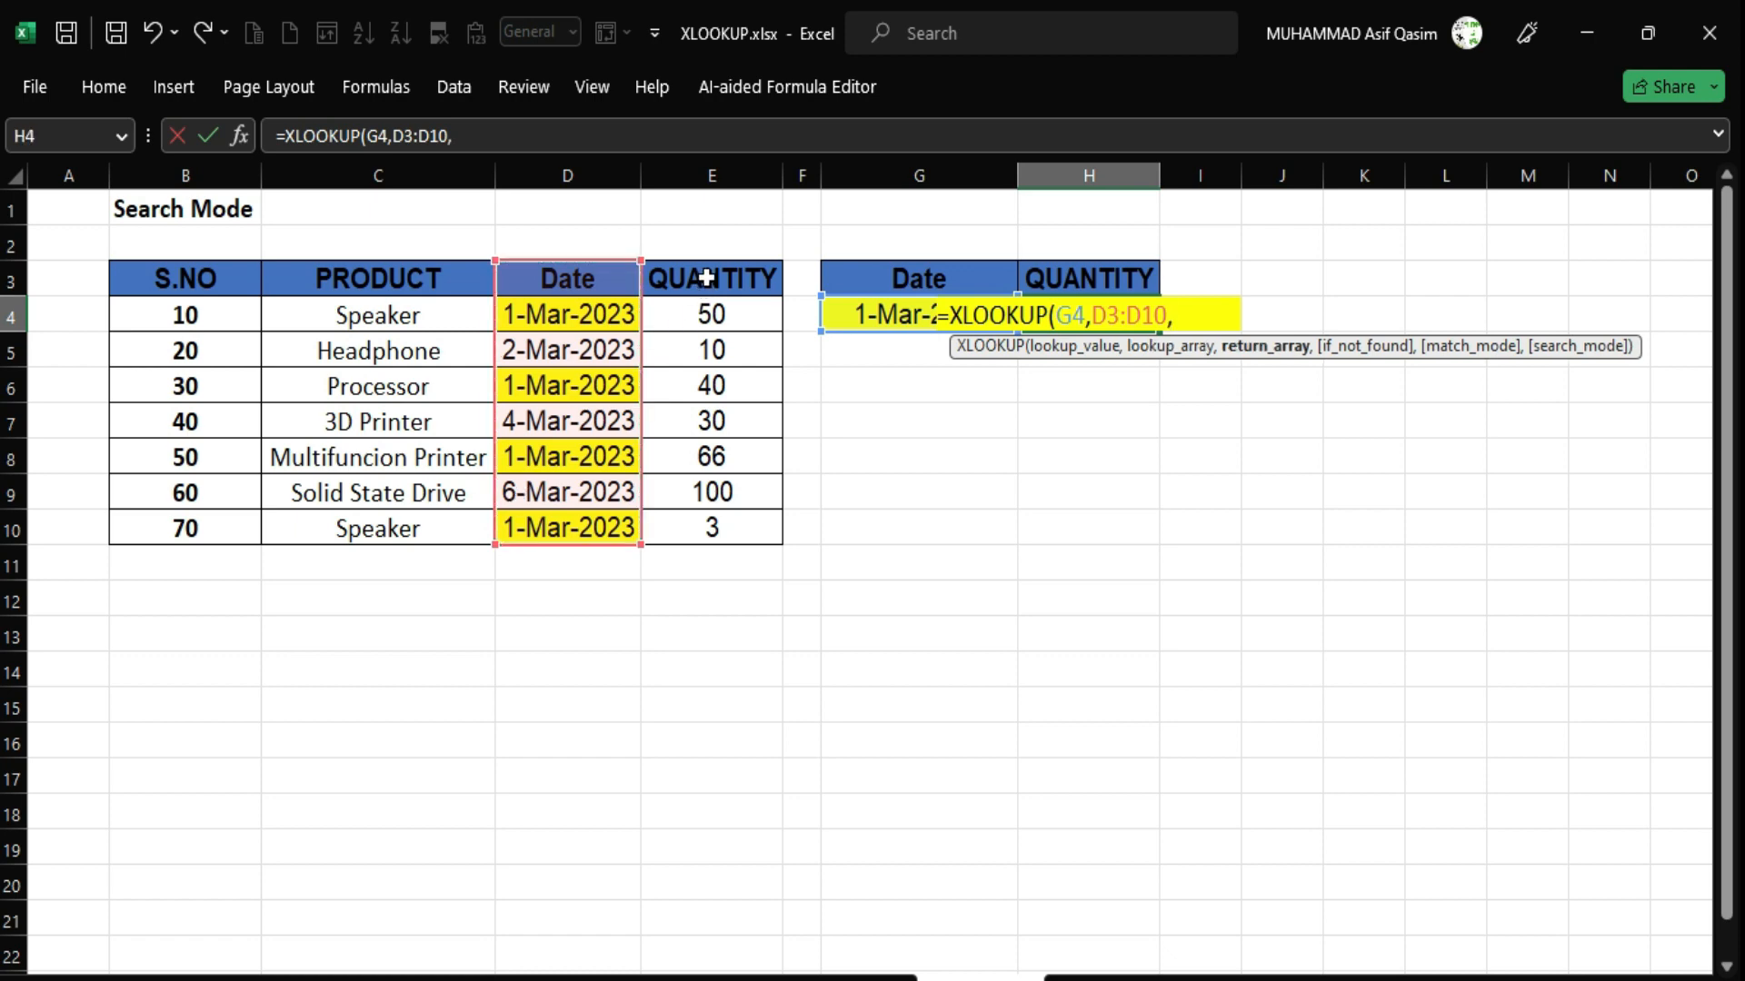
{"action": "left_click_drag", "start_coordinate": [709, 273], "coordinate": [691, 519]}
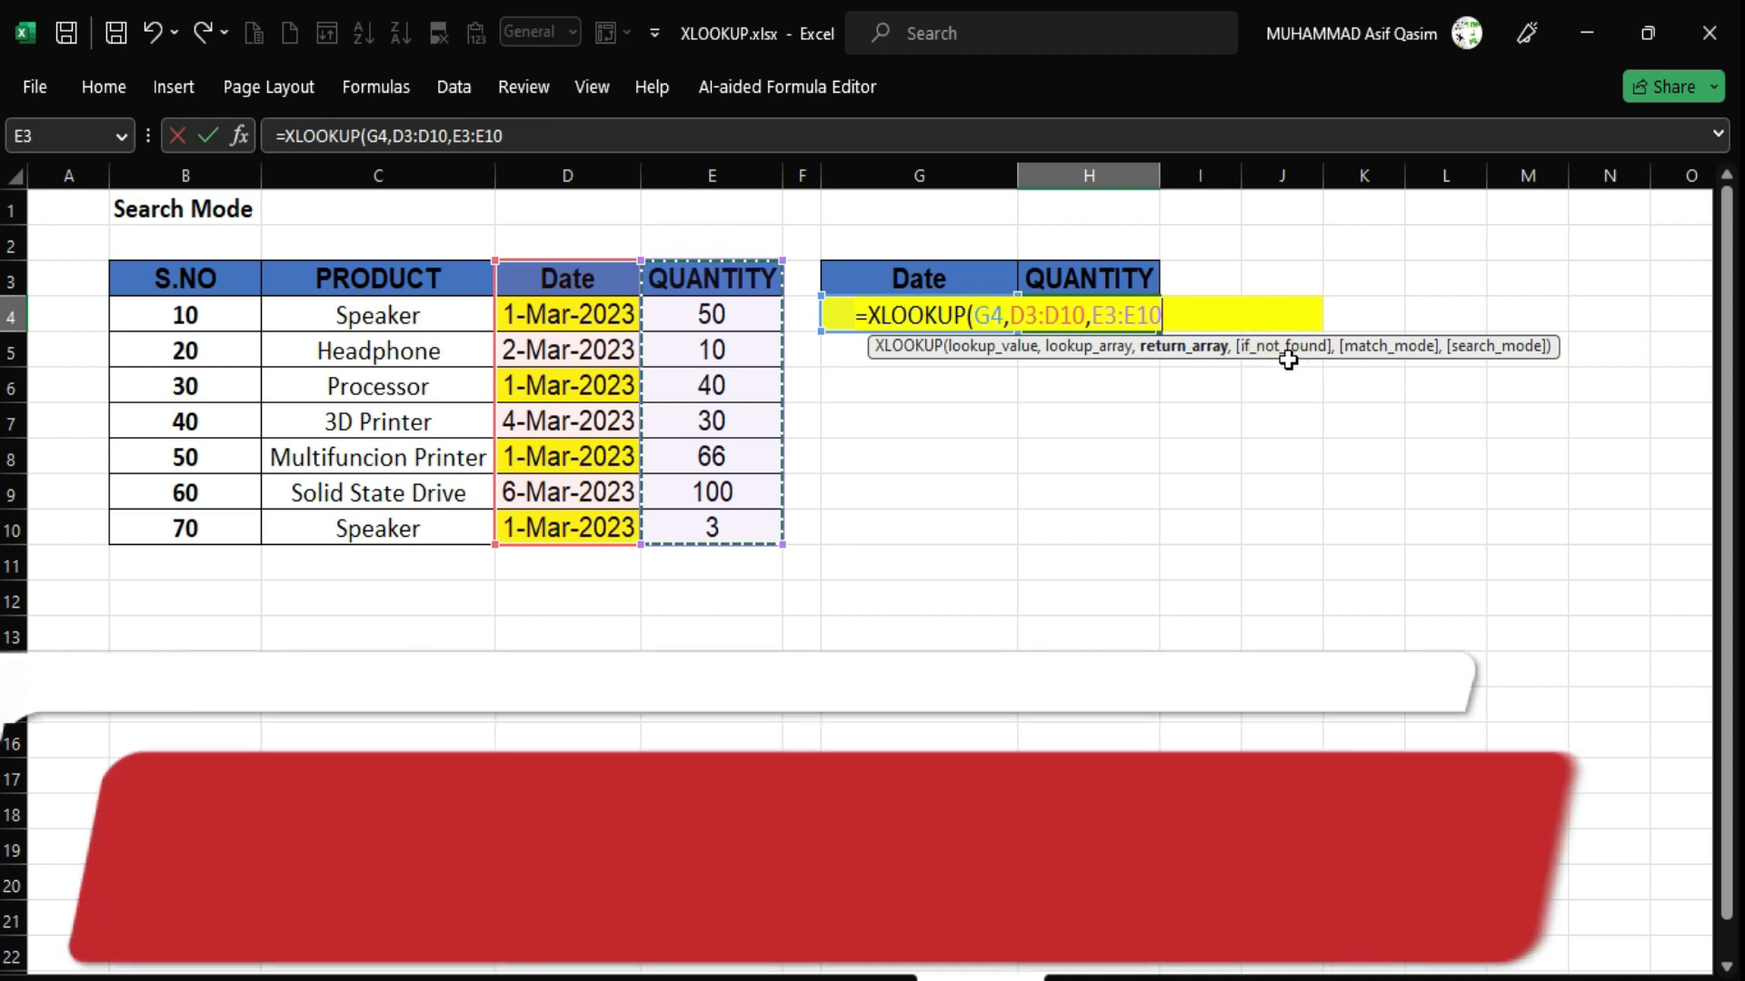
{"action": "type", "text": ","}
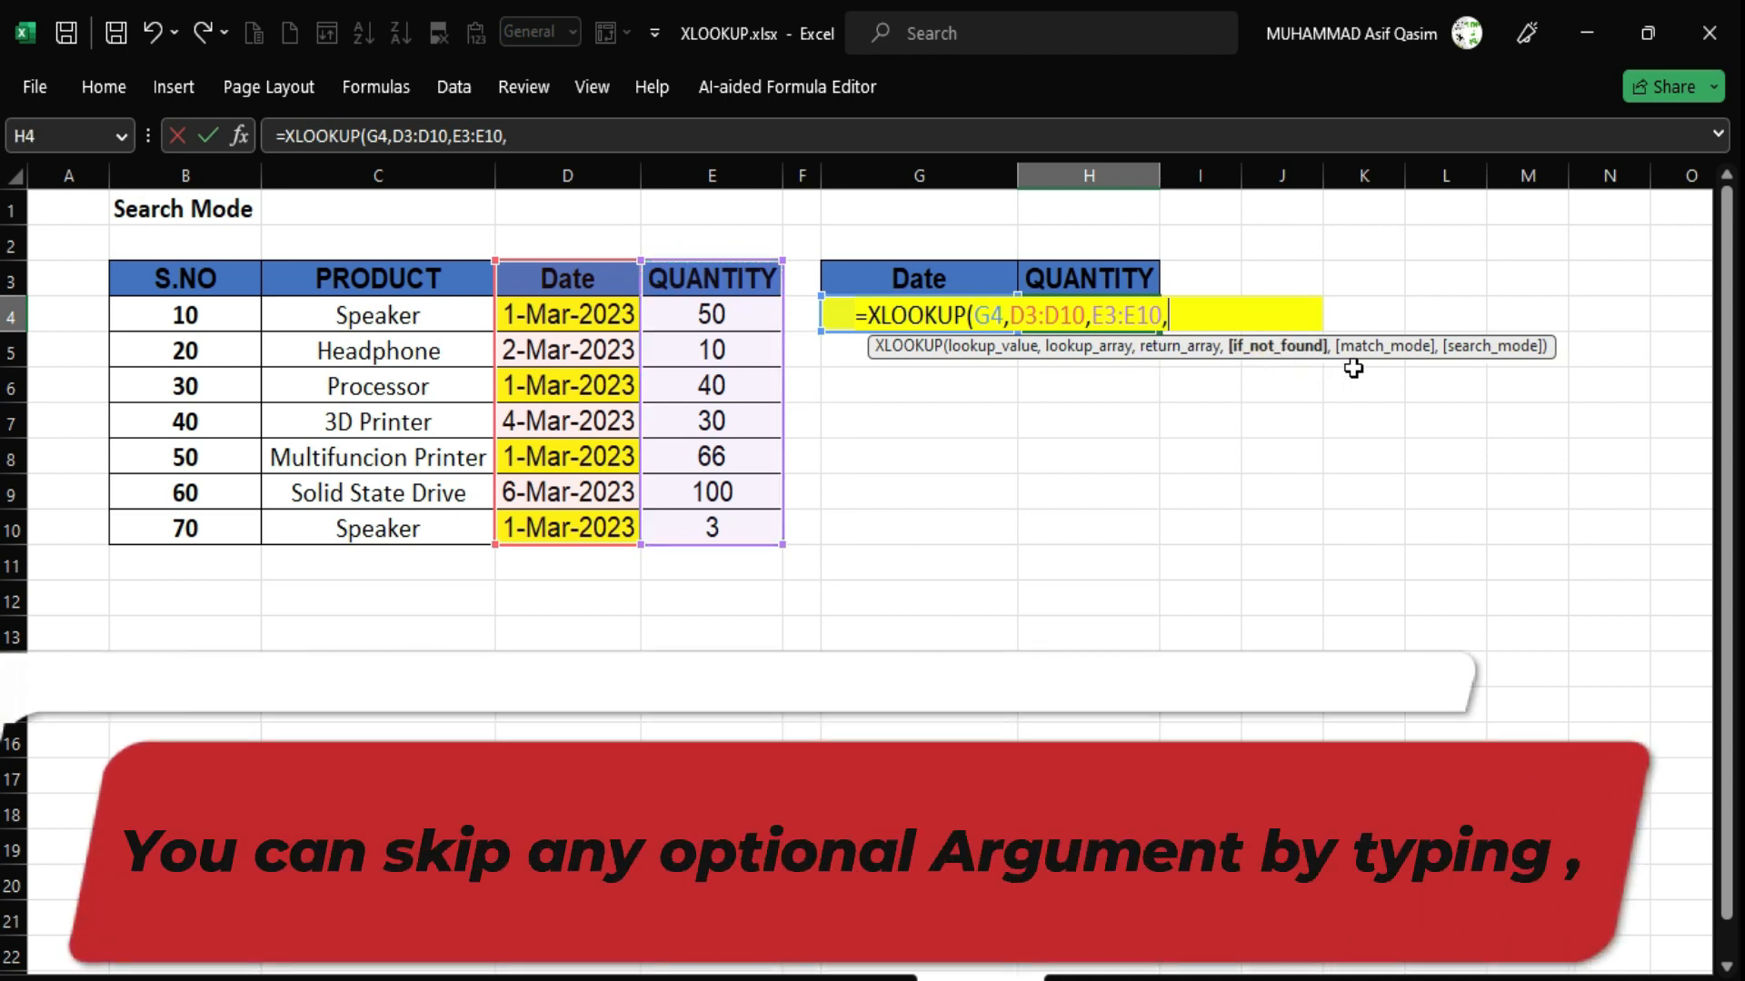
{"action": "type", "text": ","}
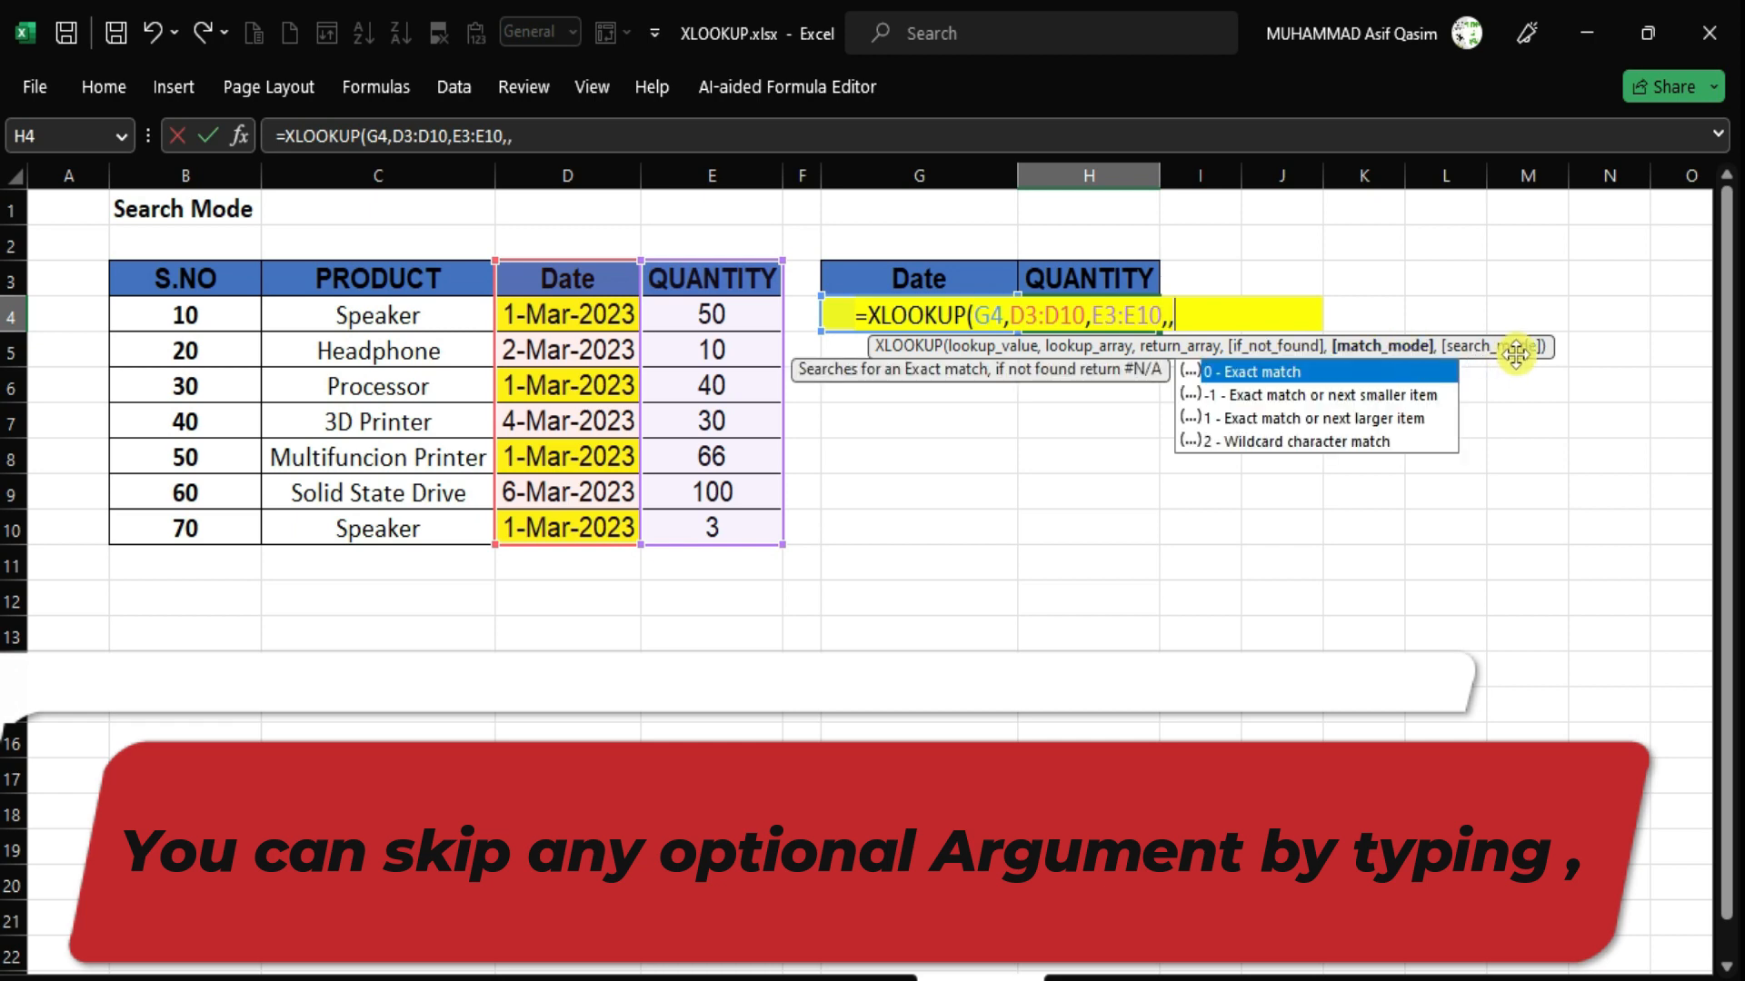
{"action": "type", "text": ","}
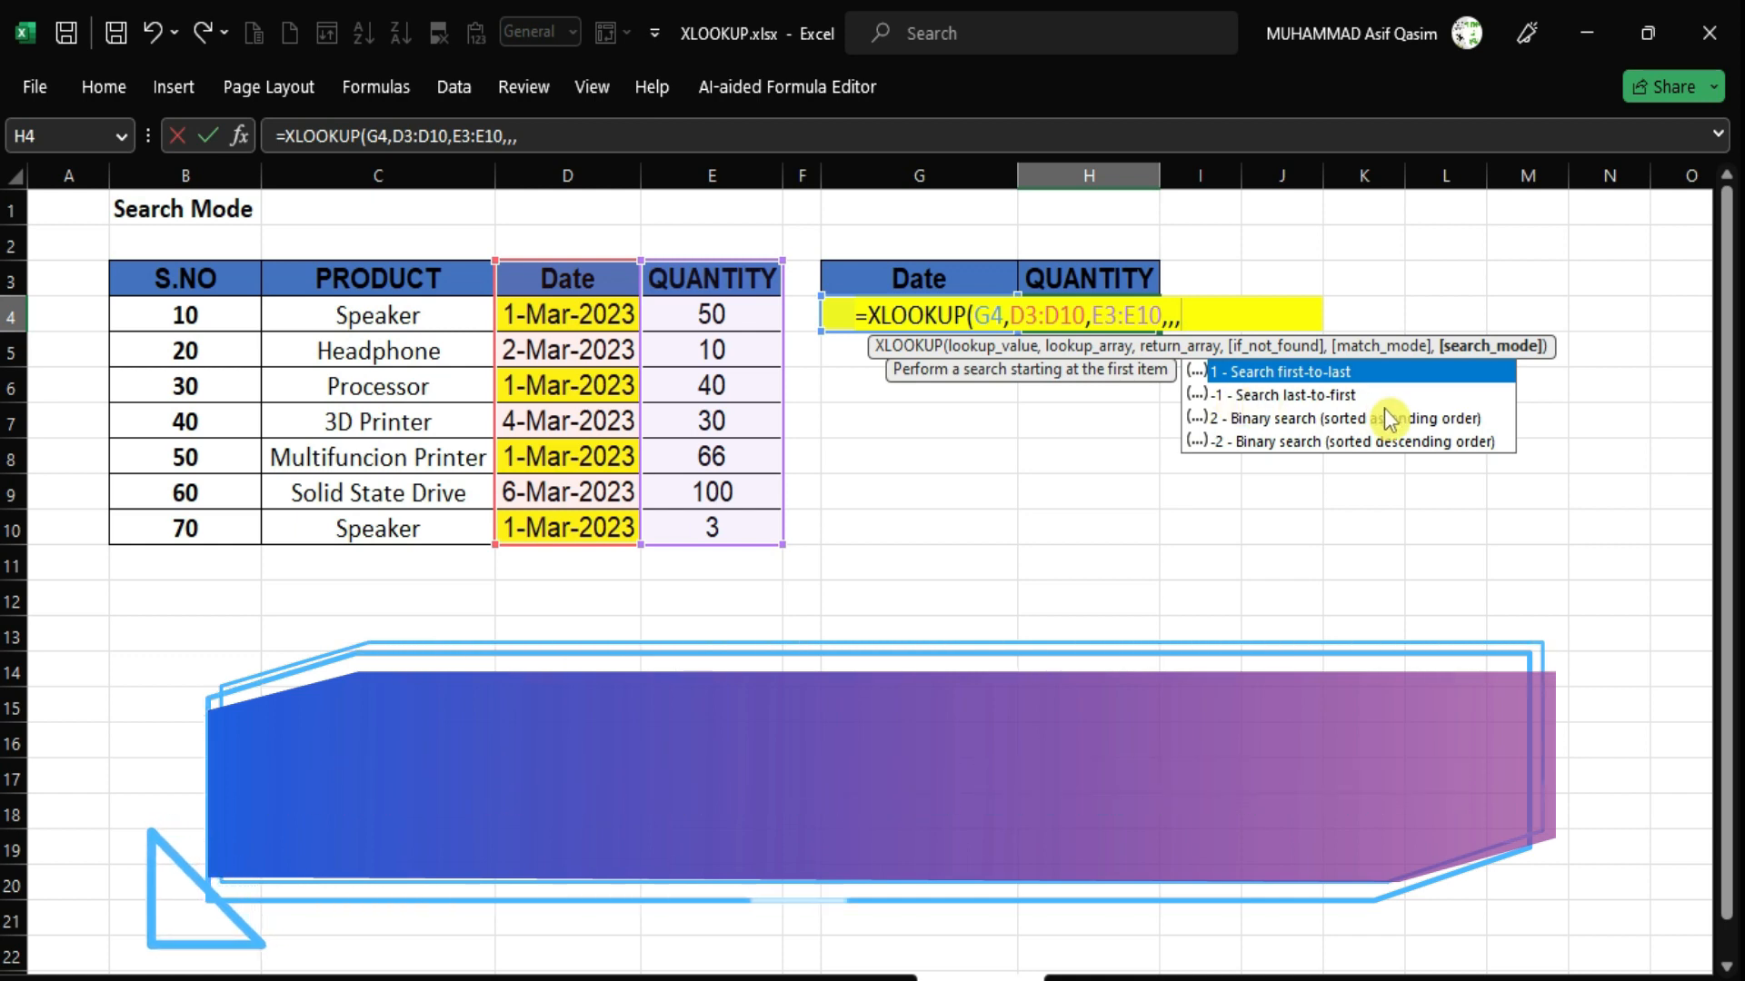
Finish H4 as =XLOOKUP(G4,D3:D10,E3:E10,,,-1), returning 3 for the last 1-Mar-2023 entry.
{"action": "type", "text": "-1"}
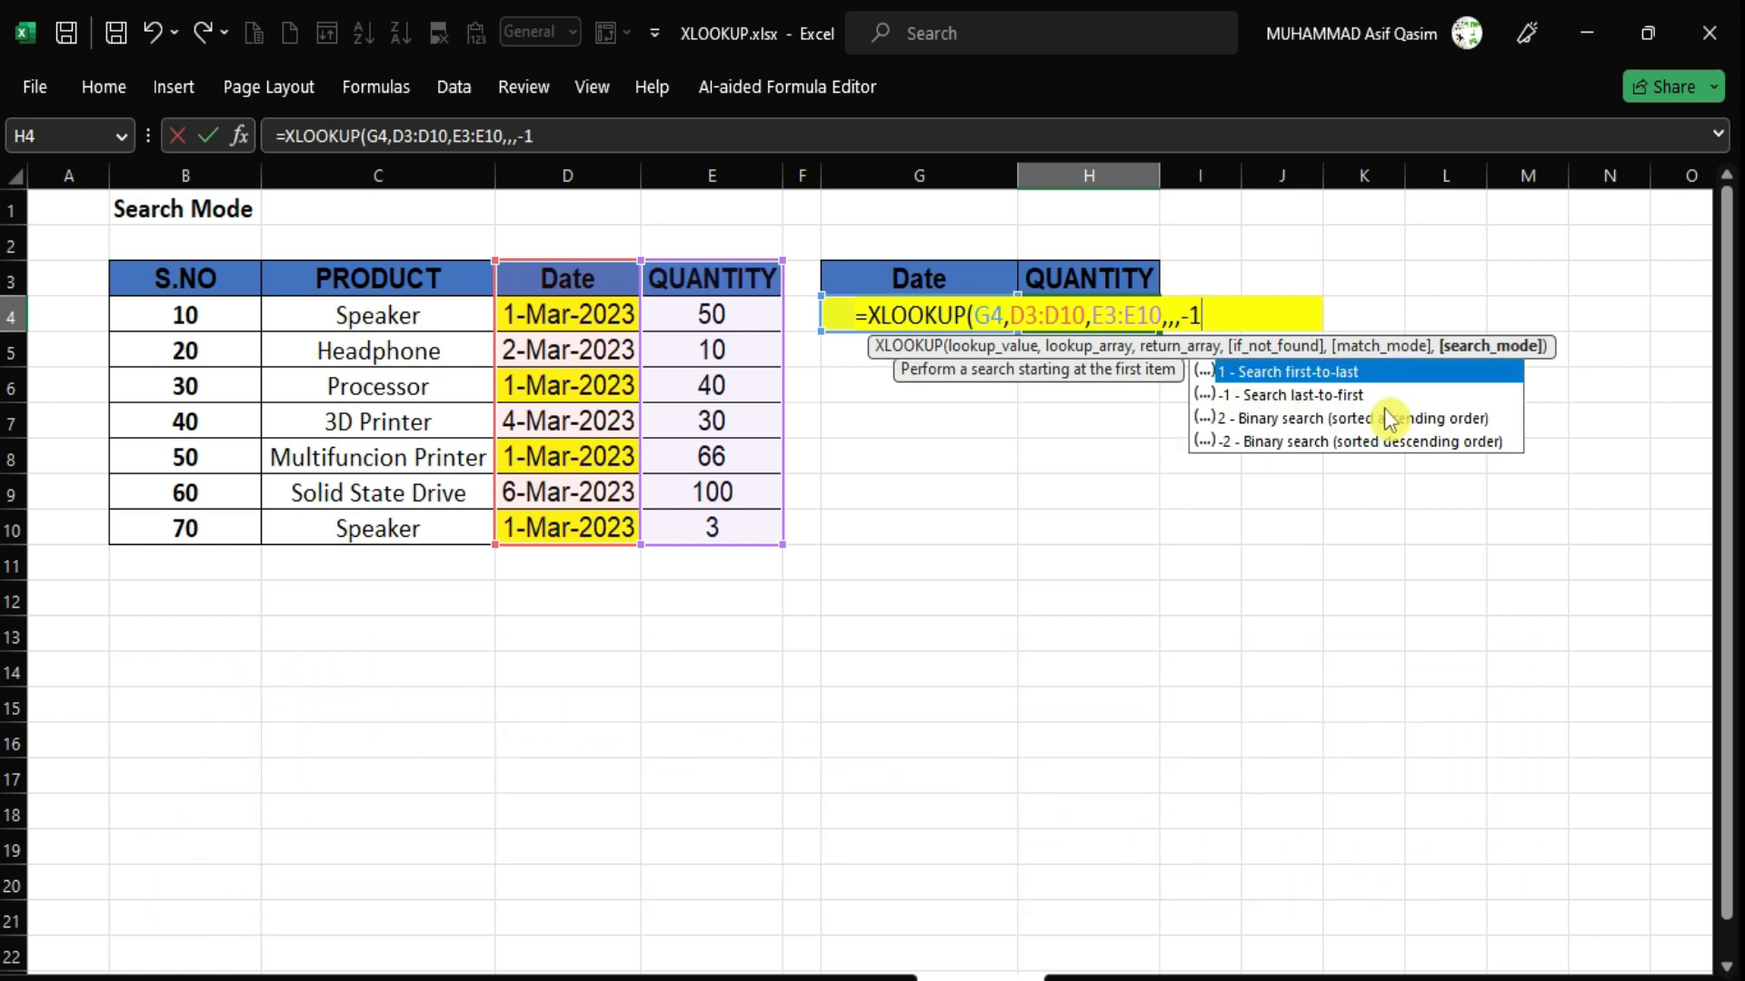
{"action": "type", "text": ")"}
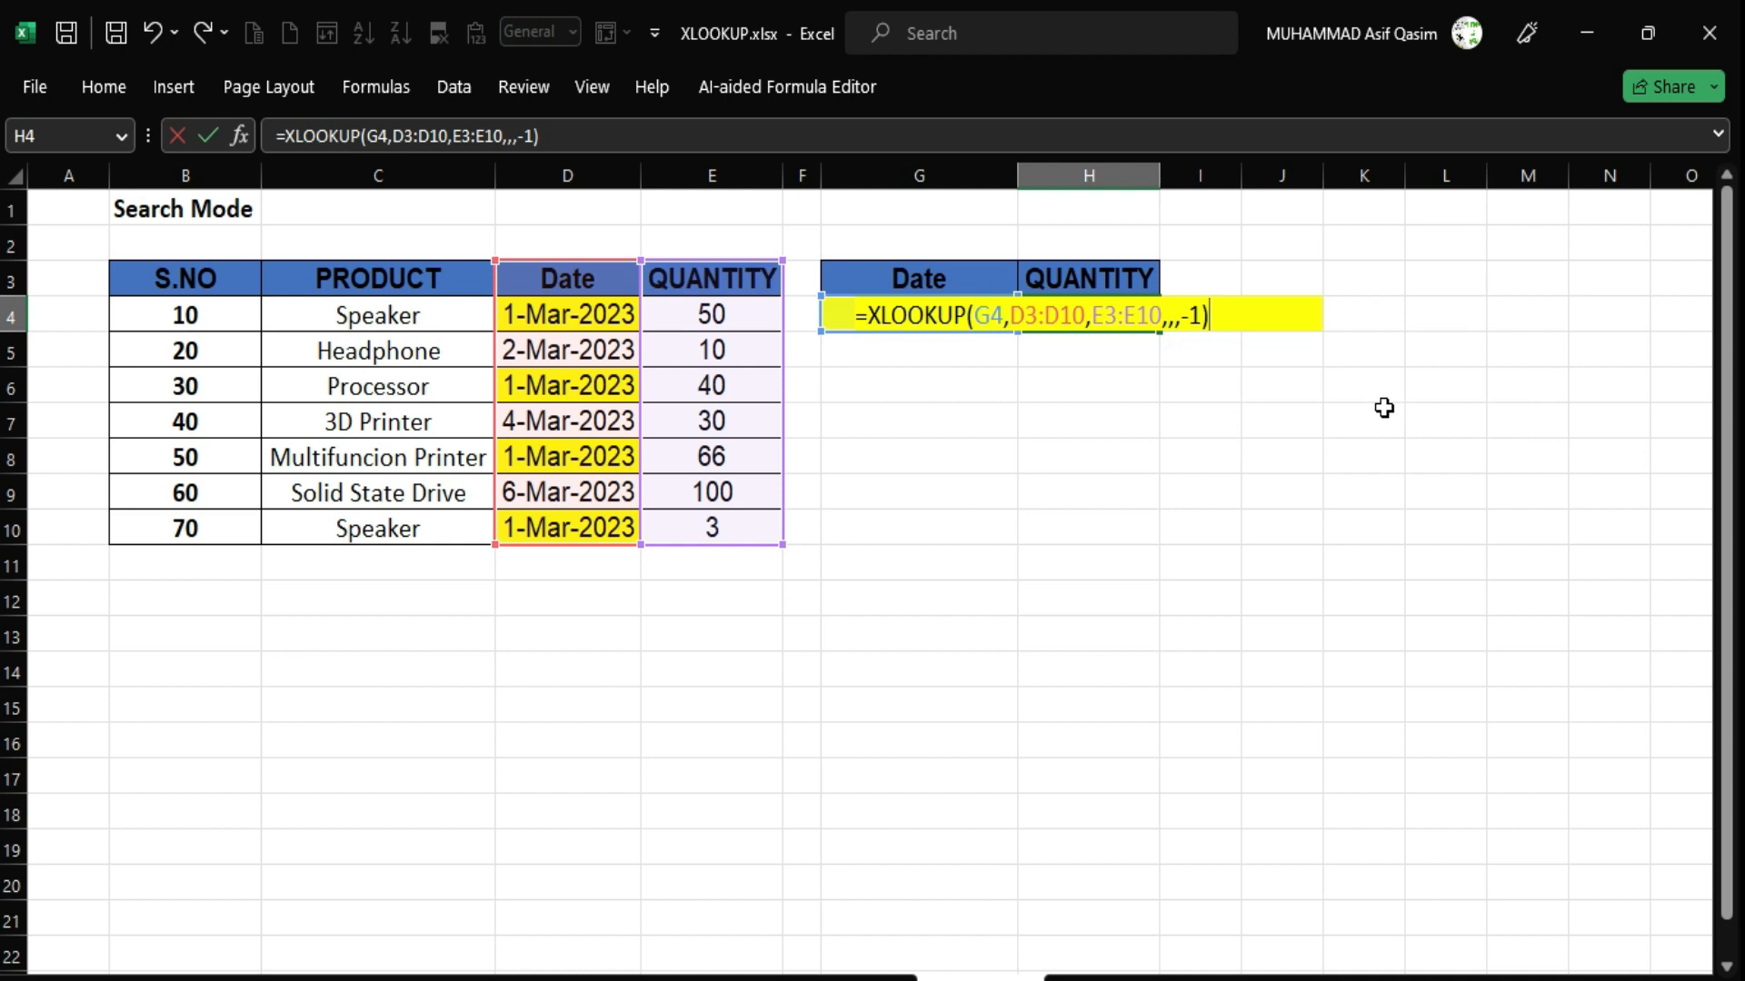
{"action": "key", "text": "Return"}
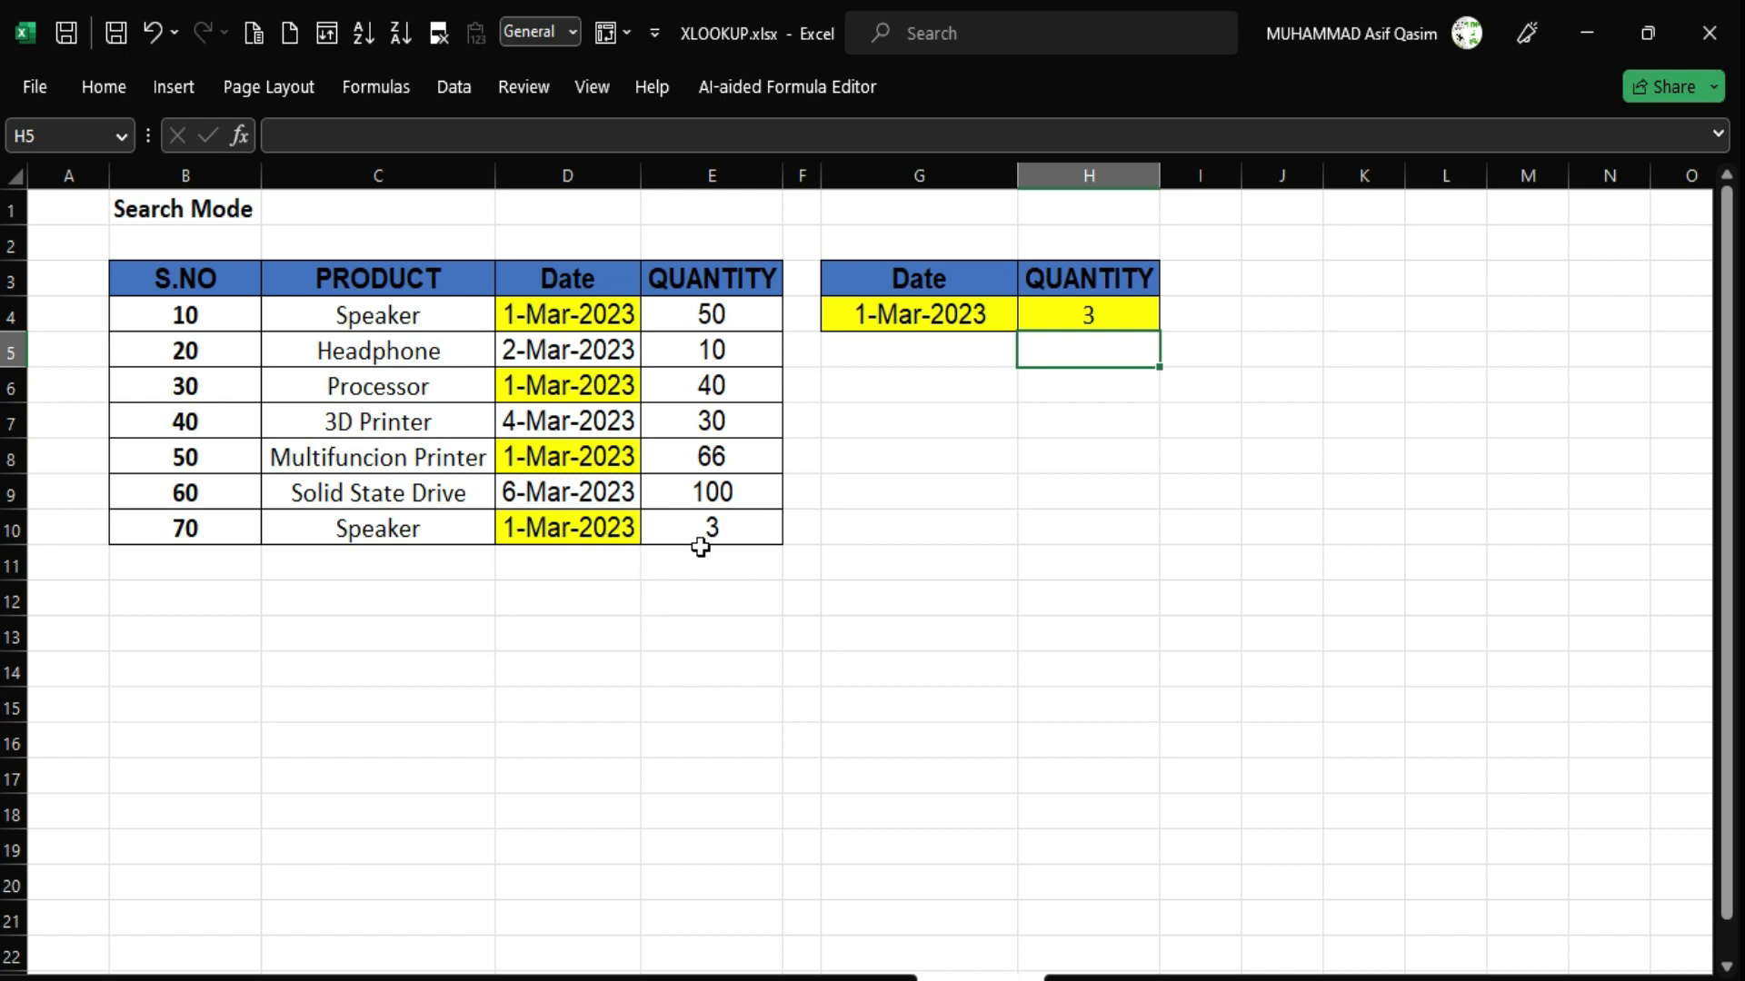
Show D10's 1-Mar-2023 with quantity 3, then reopen H4's -1 argument to list the search modes.
{"action": "left_click", "coordinate": [579, 536]}
{"action": "left_click", "coordinate": [720, 534]}
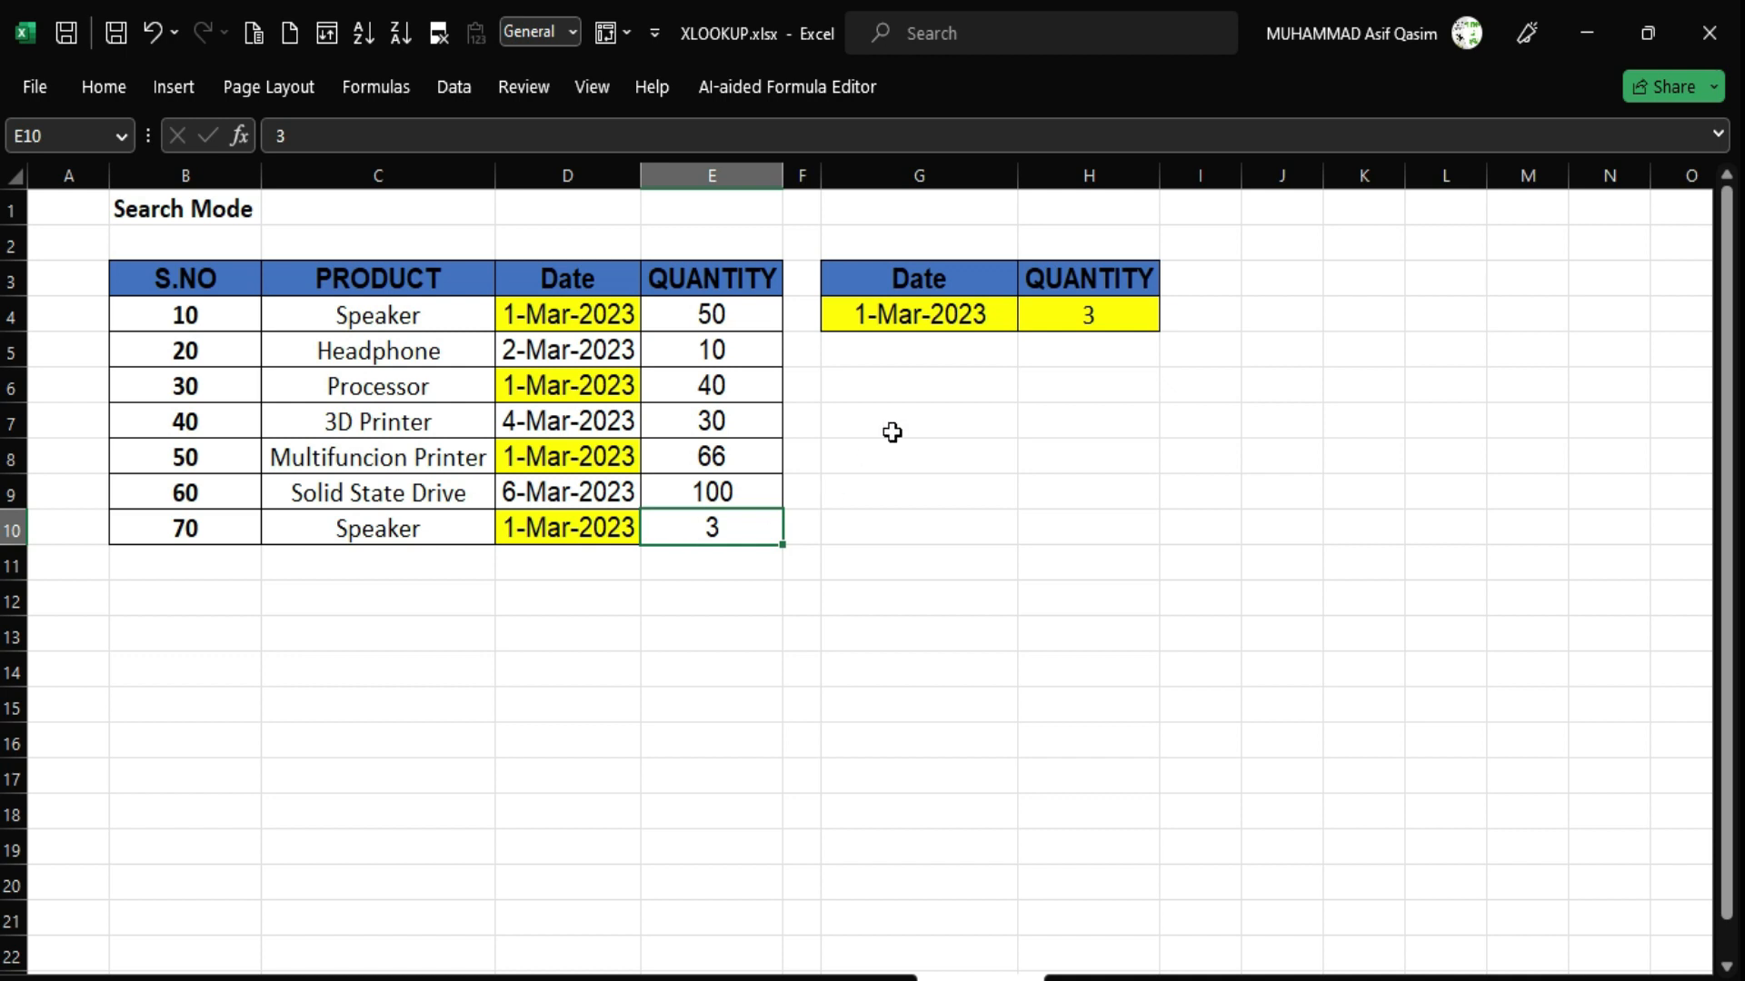
{"action": "left_click", "coordinate": [1094, 316]}
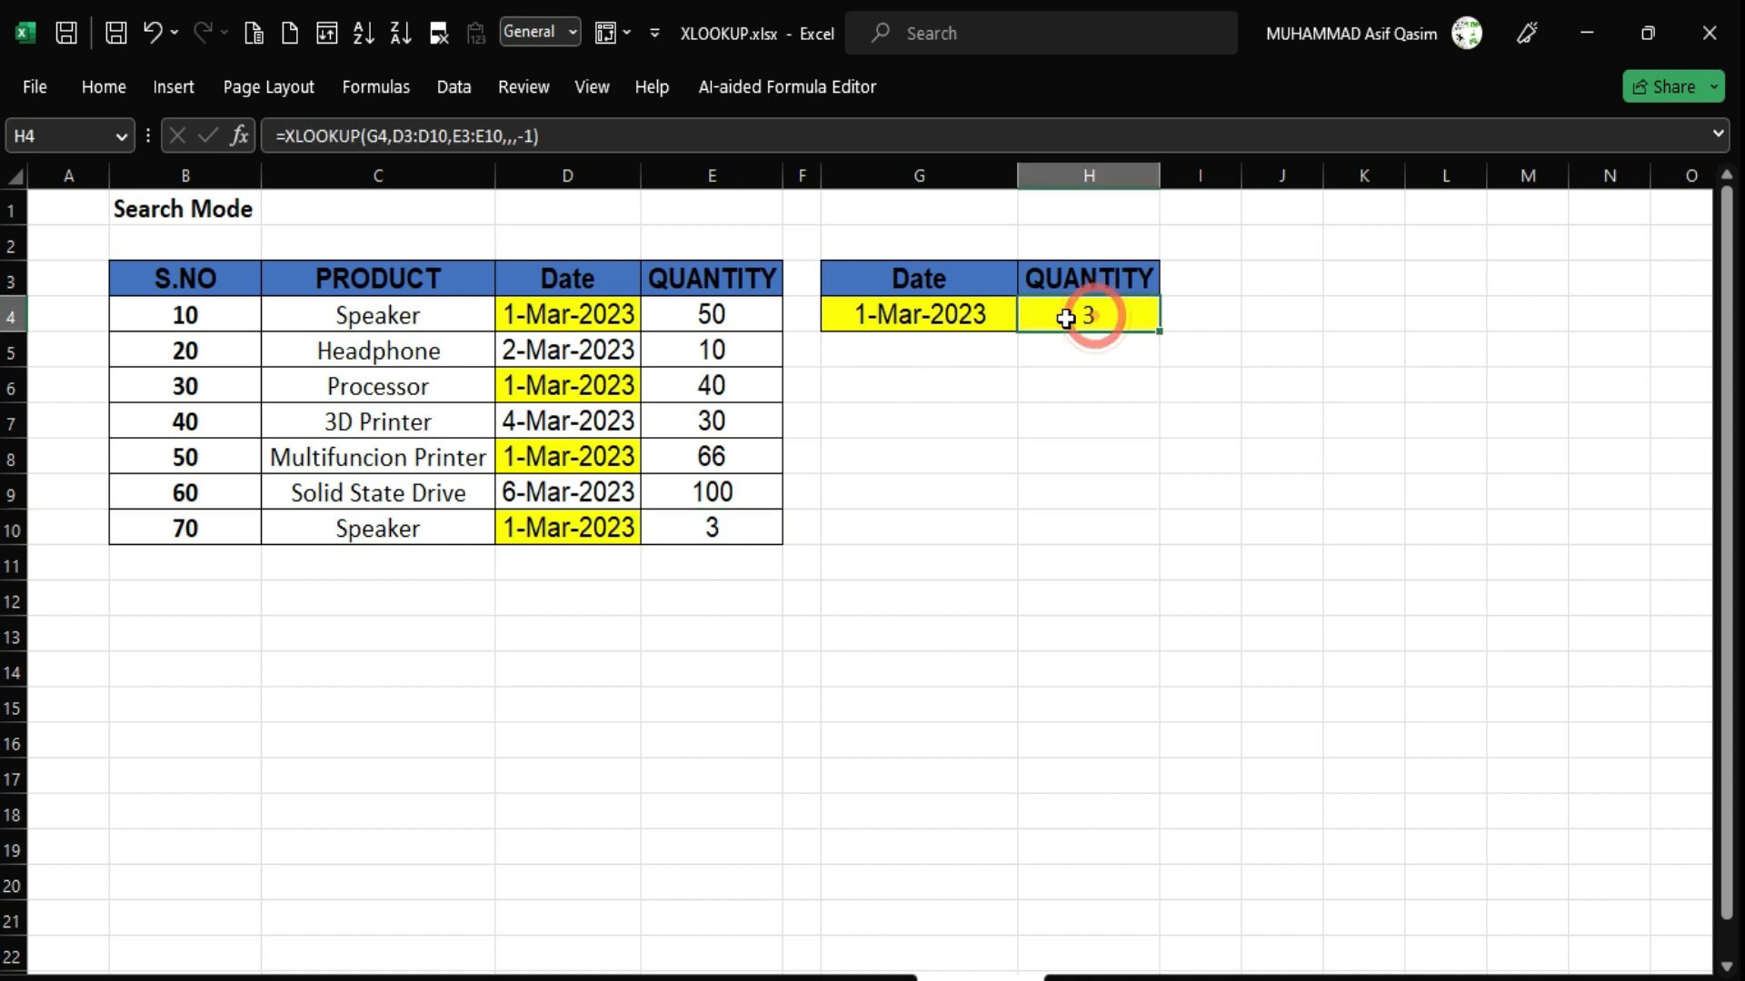
{"action": "double_click", "coordinate": [1102, 314]}
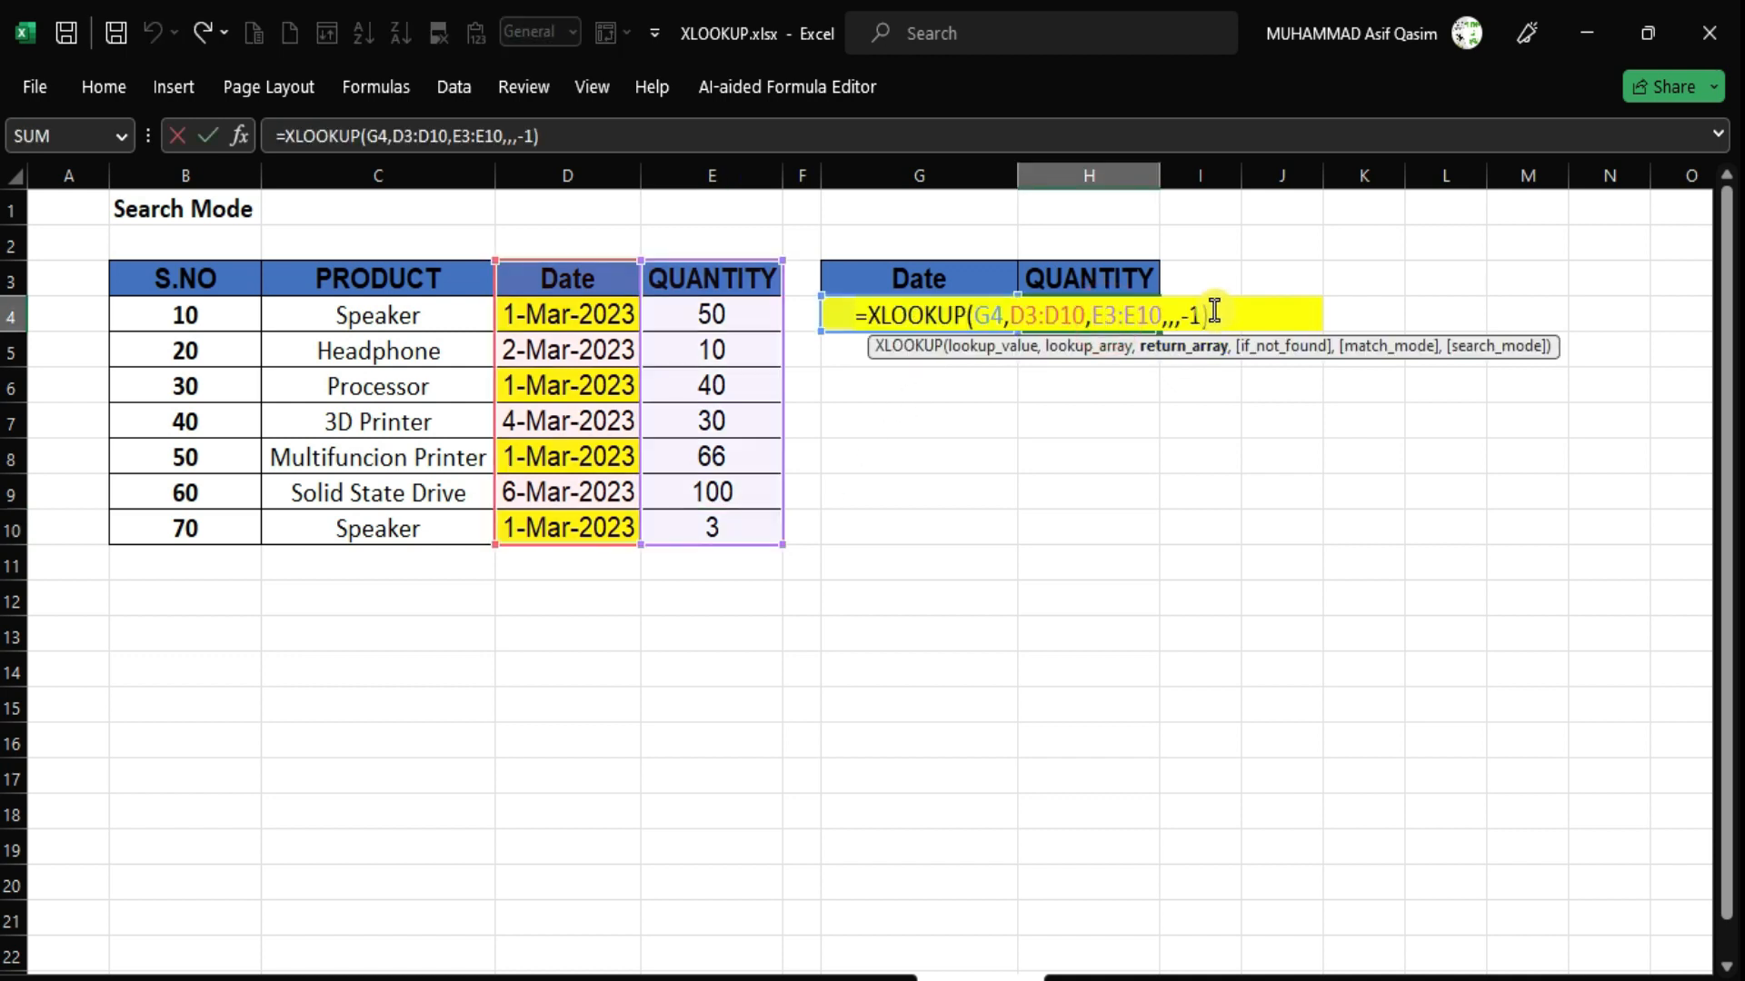
{"action": "left_click", "coordinate": [1197, 314]}
{"action": "key", "text": "BackSpace"}
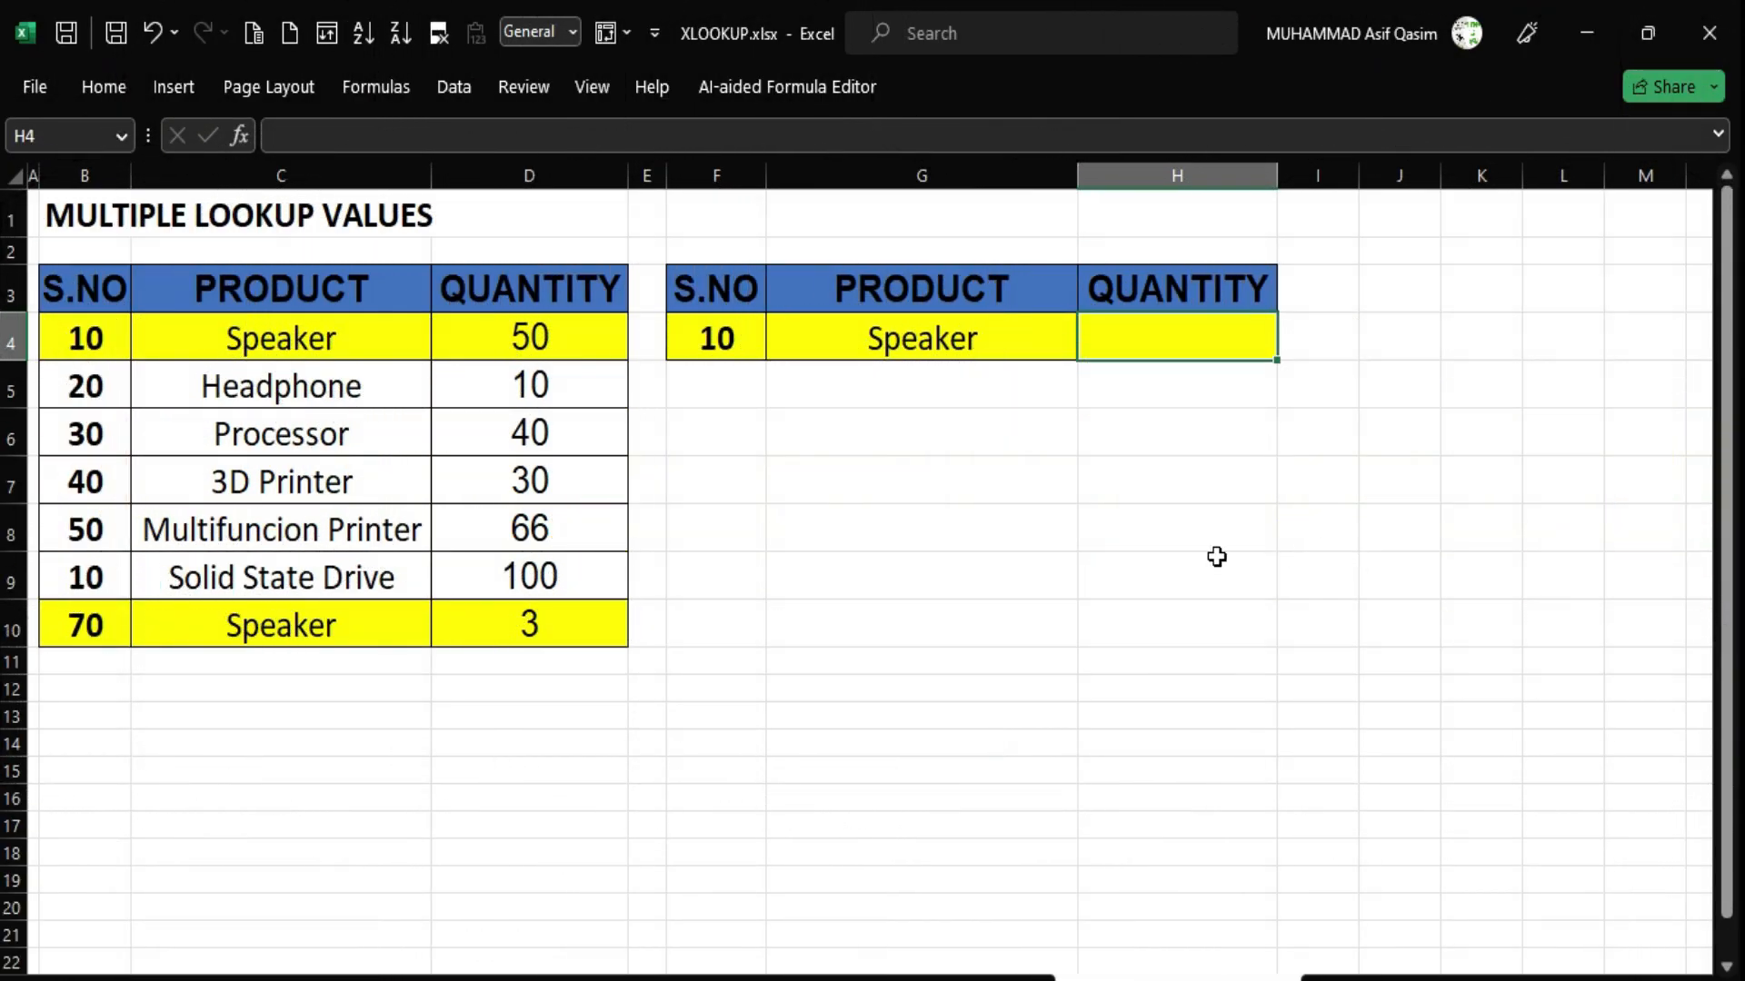
{"action": "left_click", "coordinate": [721, 339]}
{"action": "left_click", "coordinate": [902, 339]}
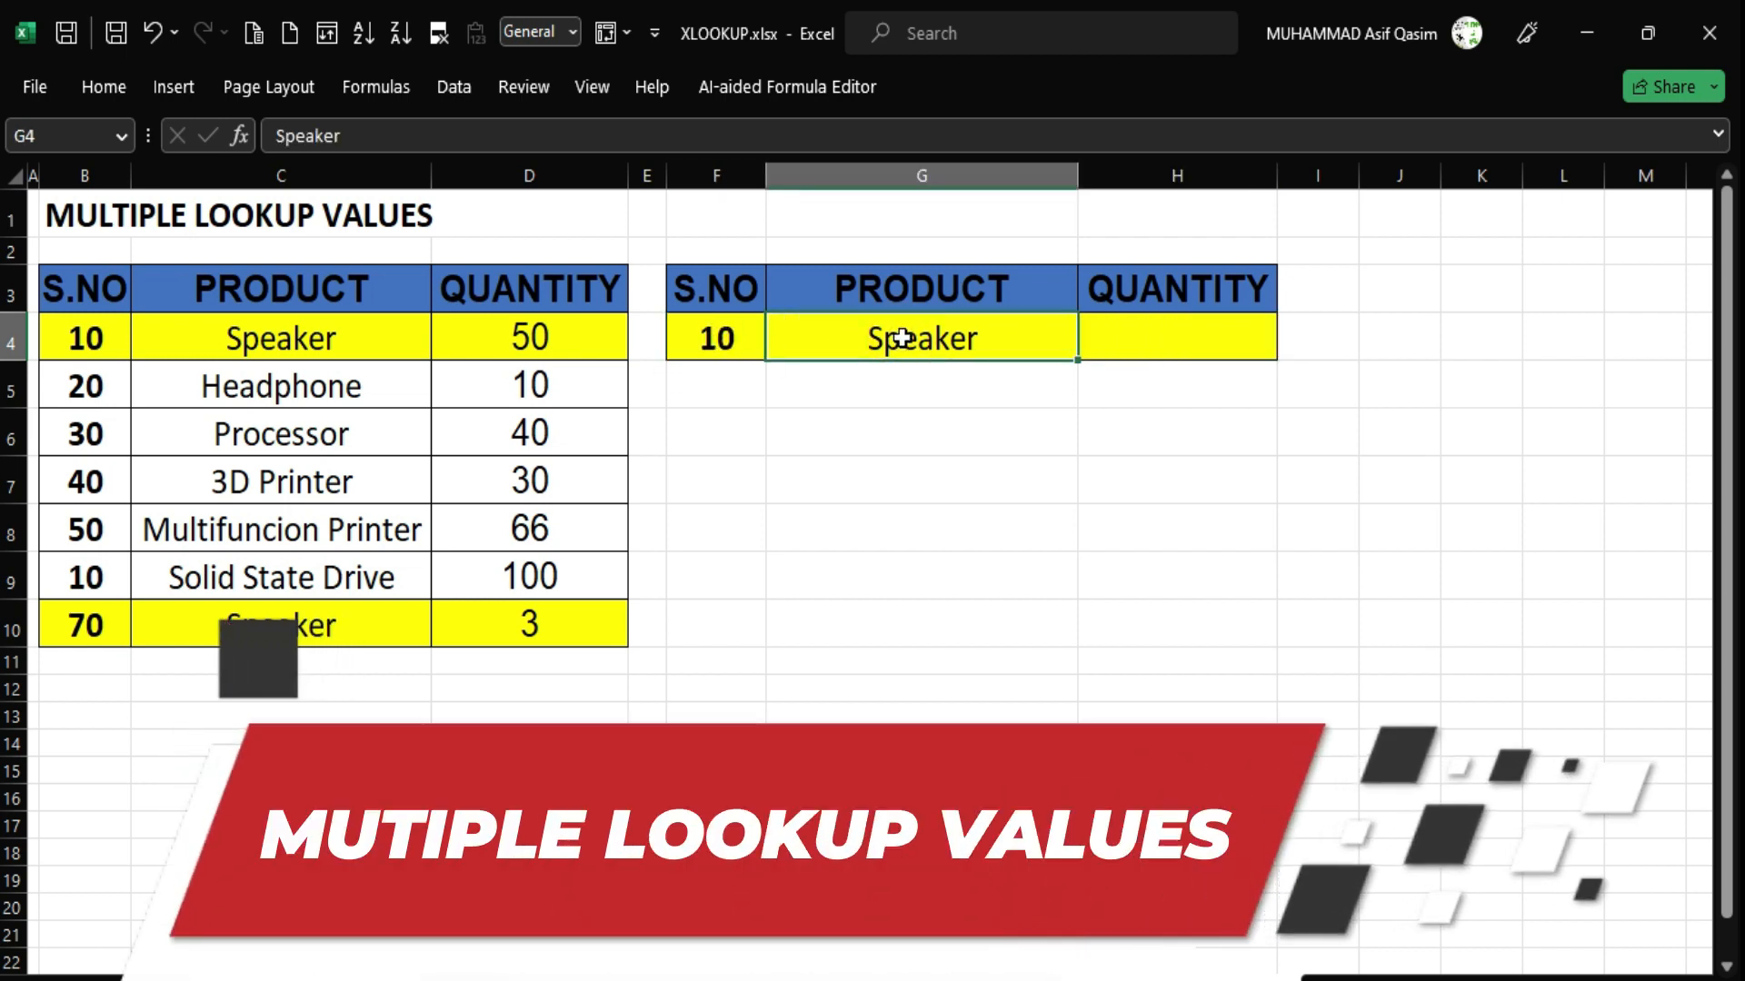
{"action": "left_click", "coordinate": [1180, 338]}
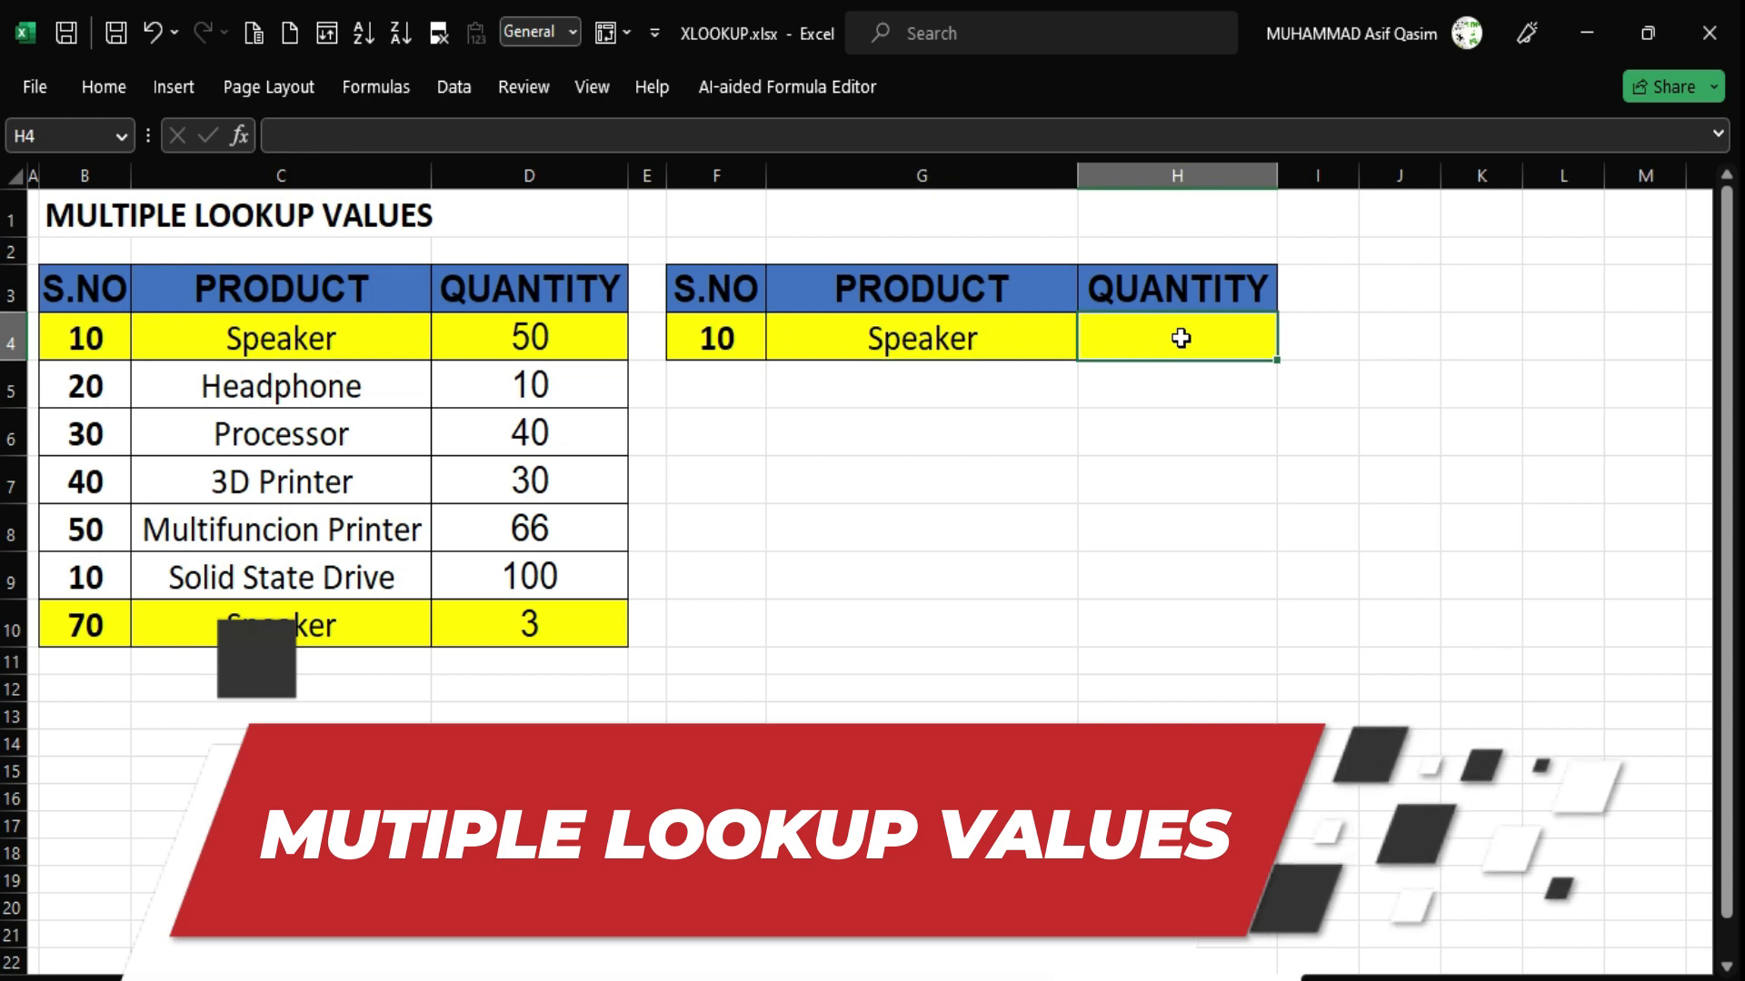
{"action": "left_click", "coordinate": [80, 344]}
{"action": "left_click", "coordinate": [280, 339]}
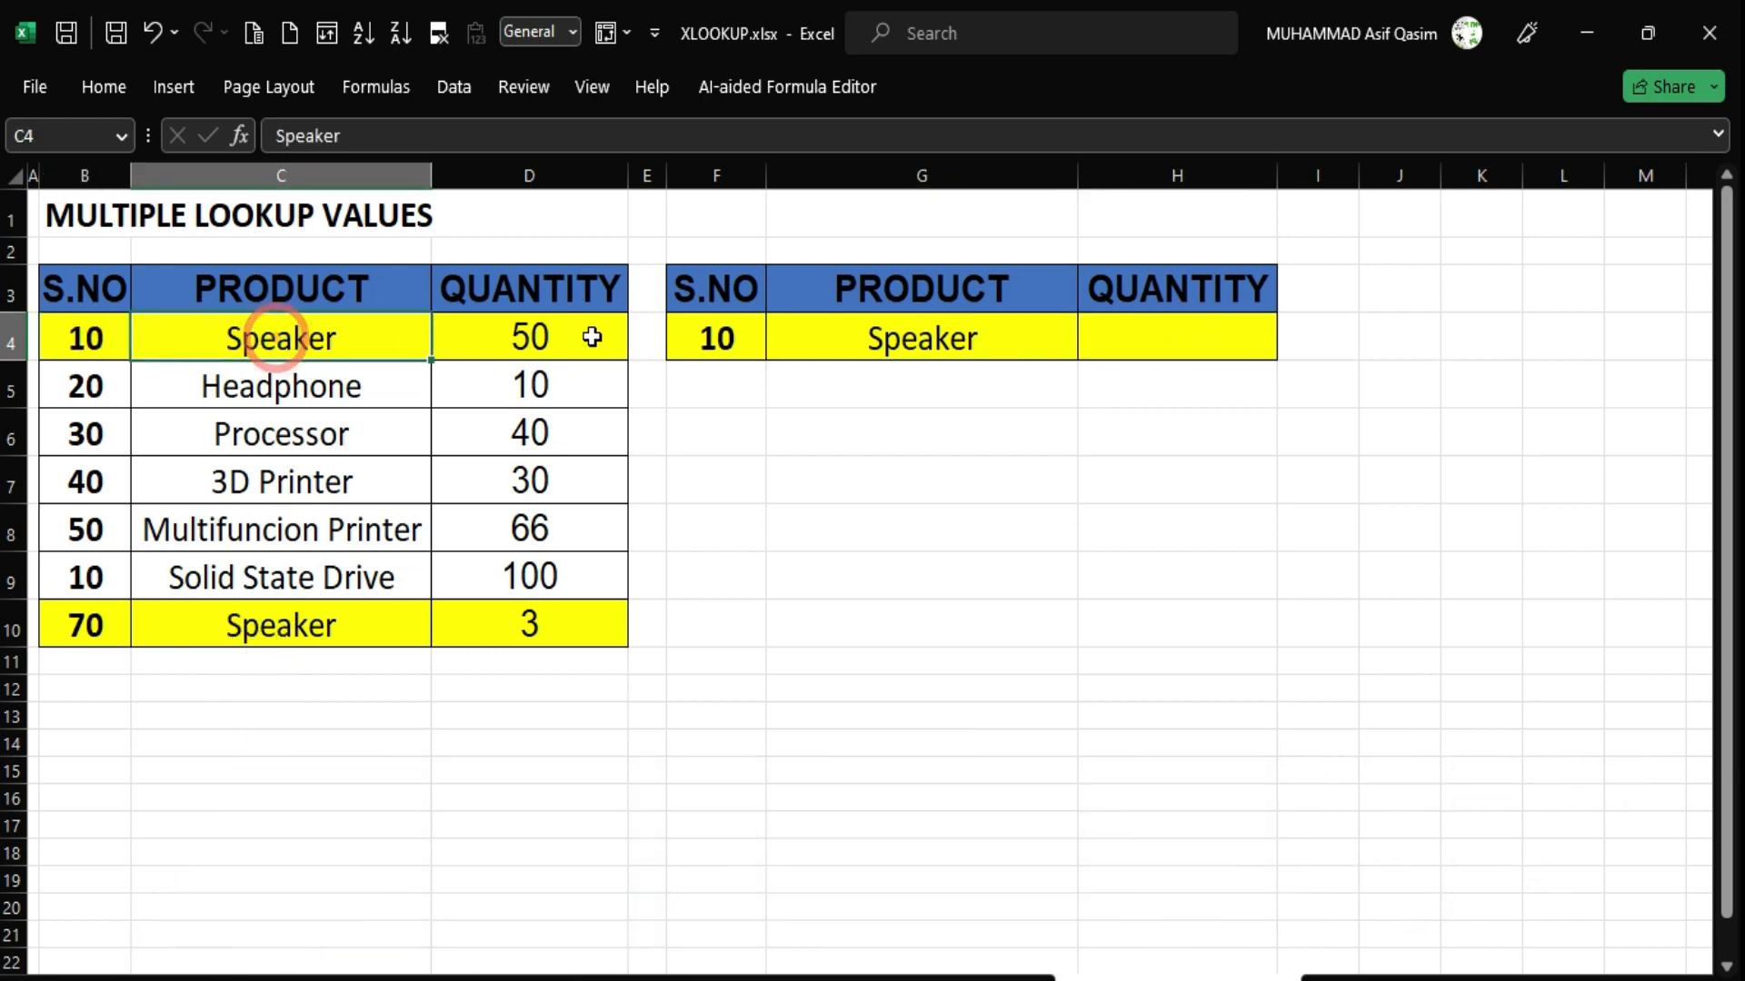
{"action": "left_click", "coordinate": [86, 619]}
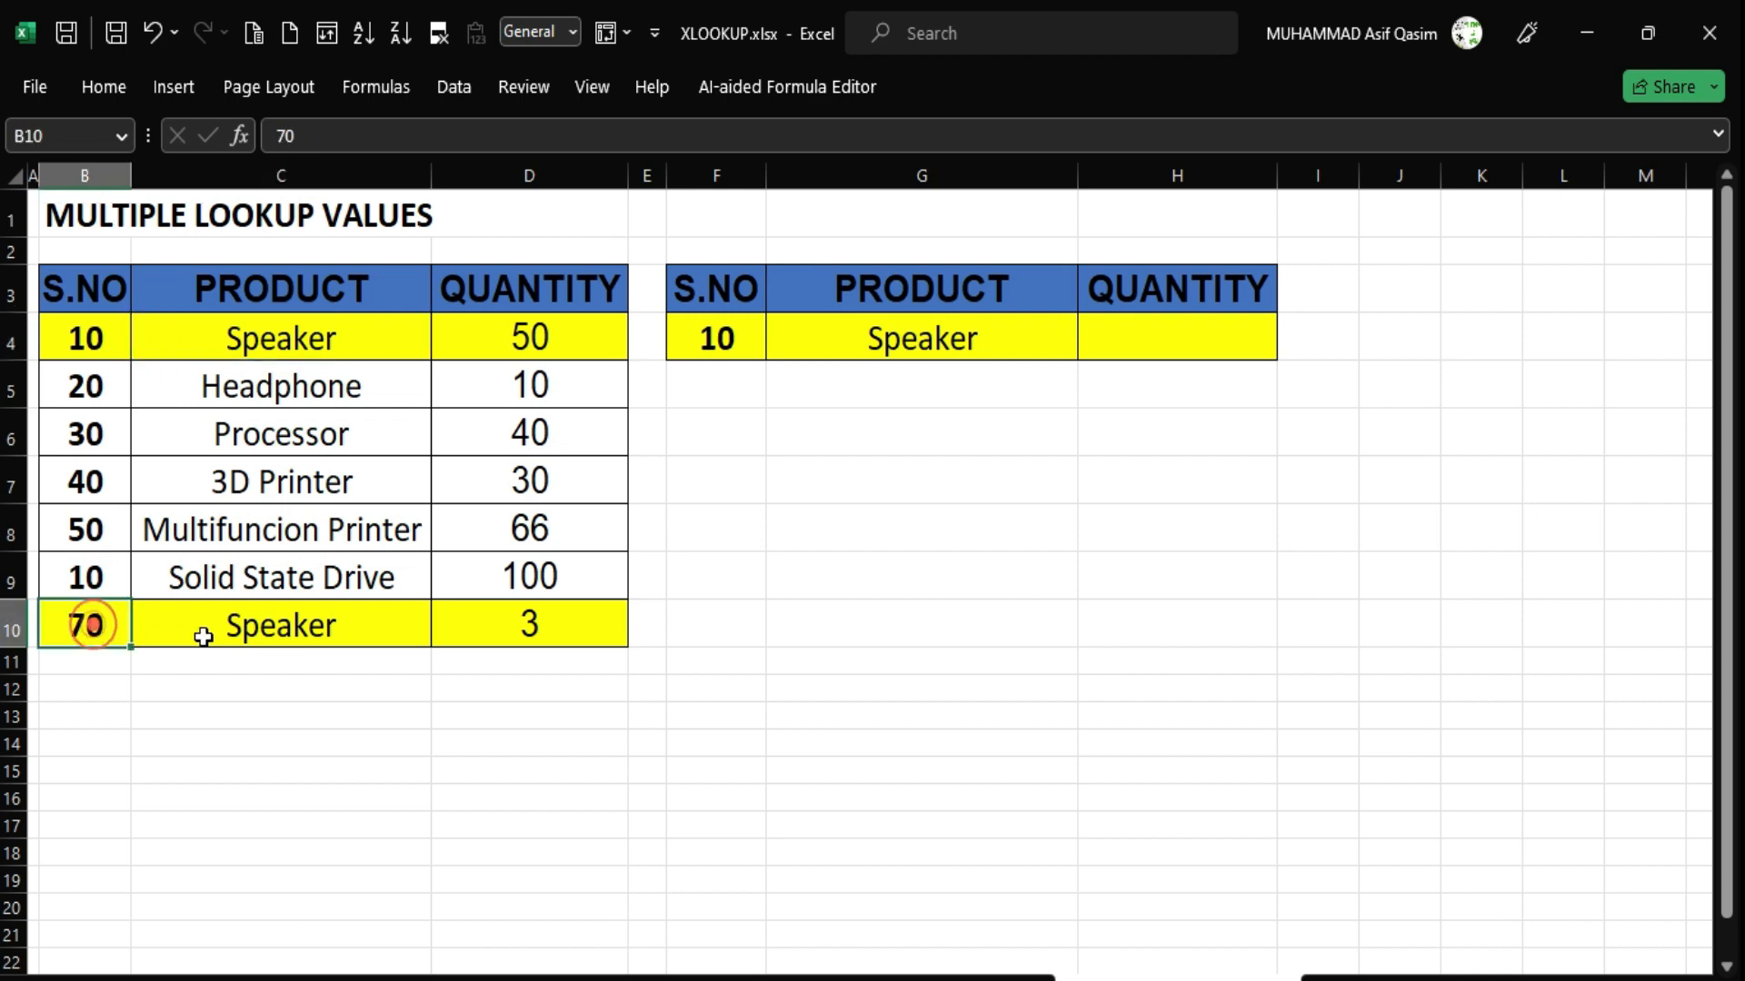
{"action": "left_click", "coordinate": [261, 637]}
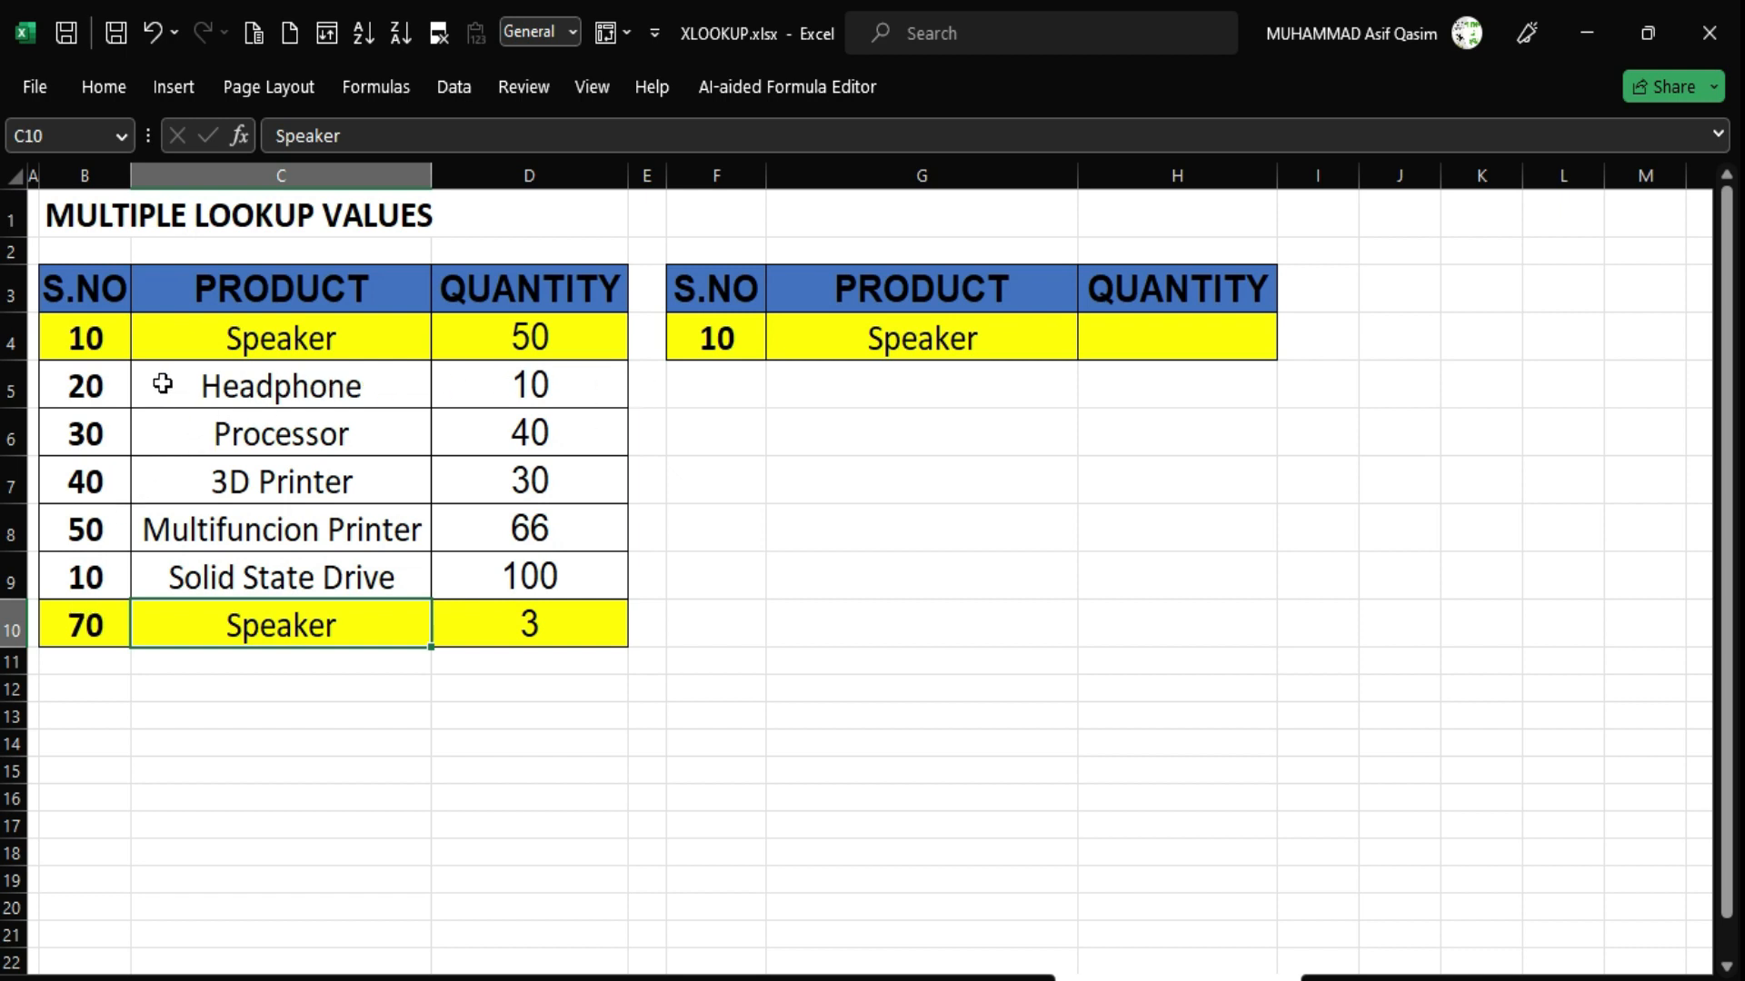
{"action": "left_click", "coordinate": [1154, 339]}
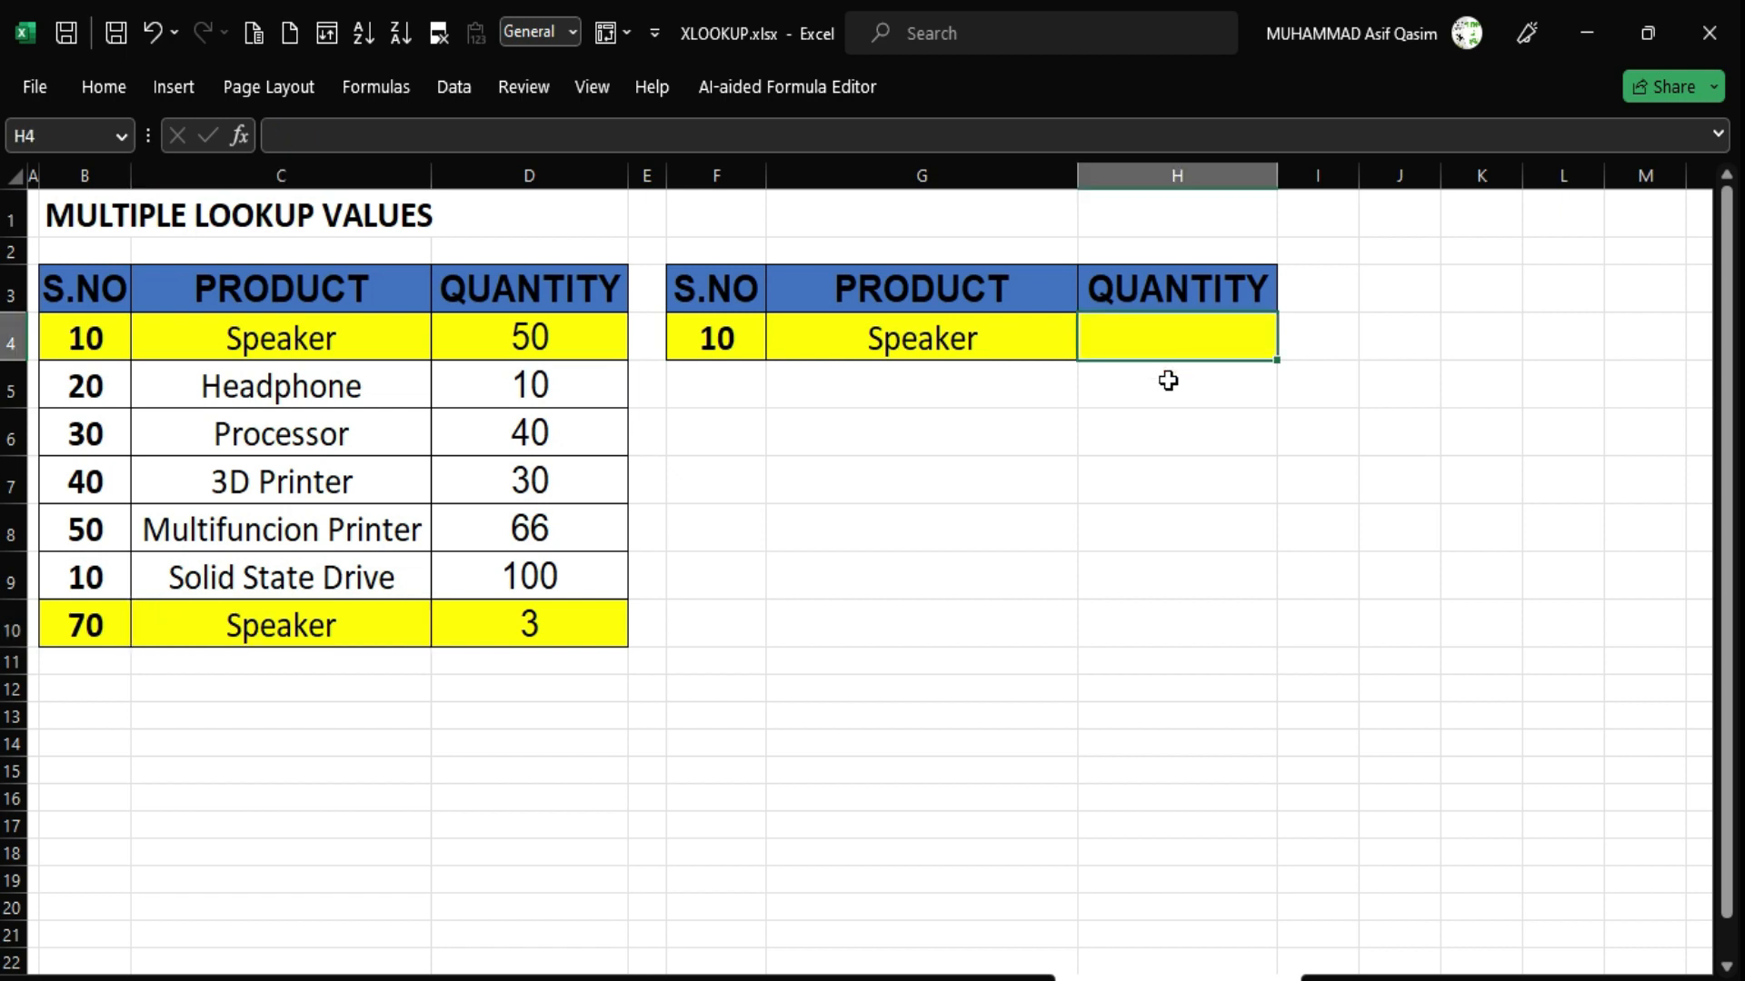
Start an XLOOKUP in H4 with F4&G4 as the combined lookup value.
{"action": "type", "text": "="}
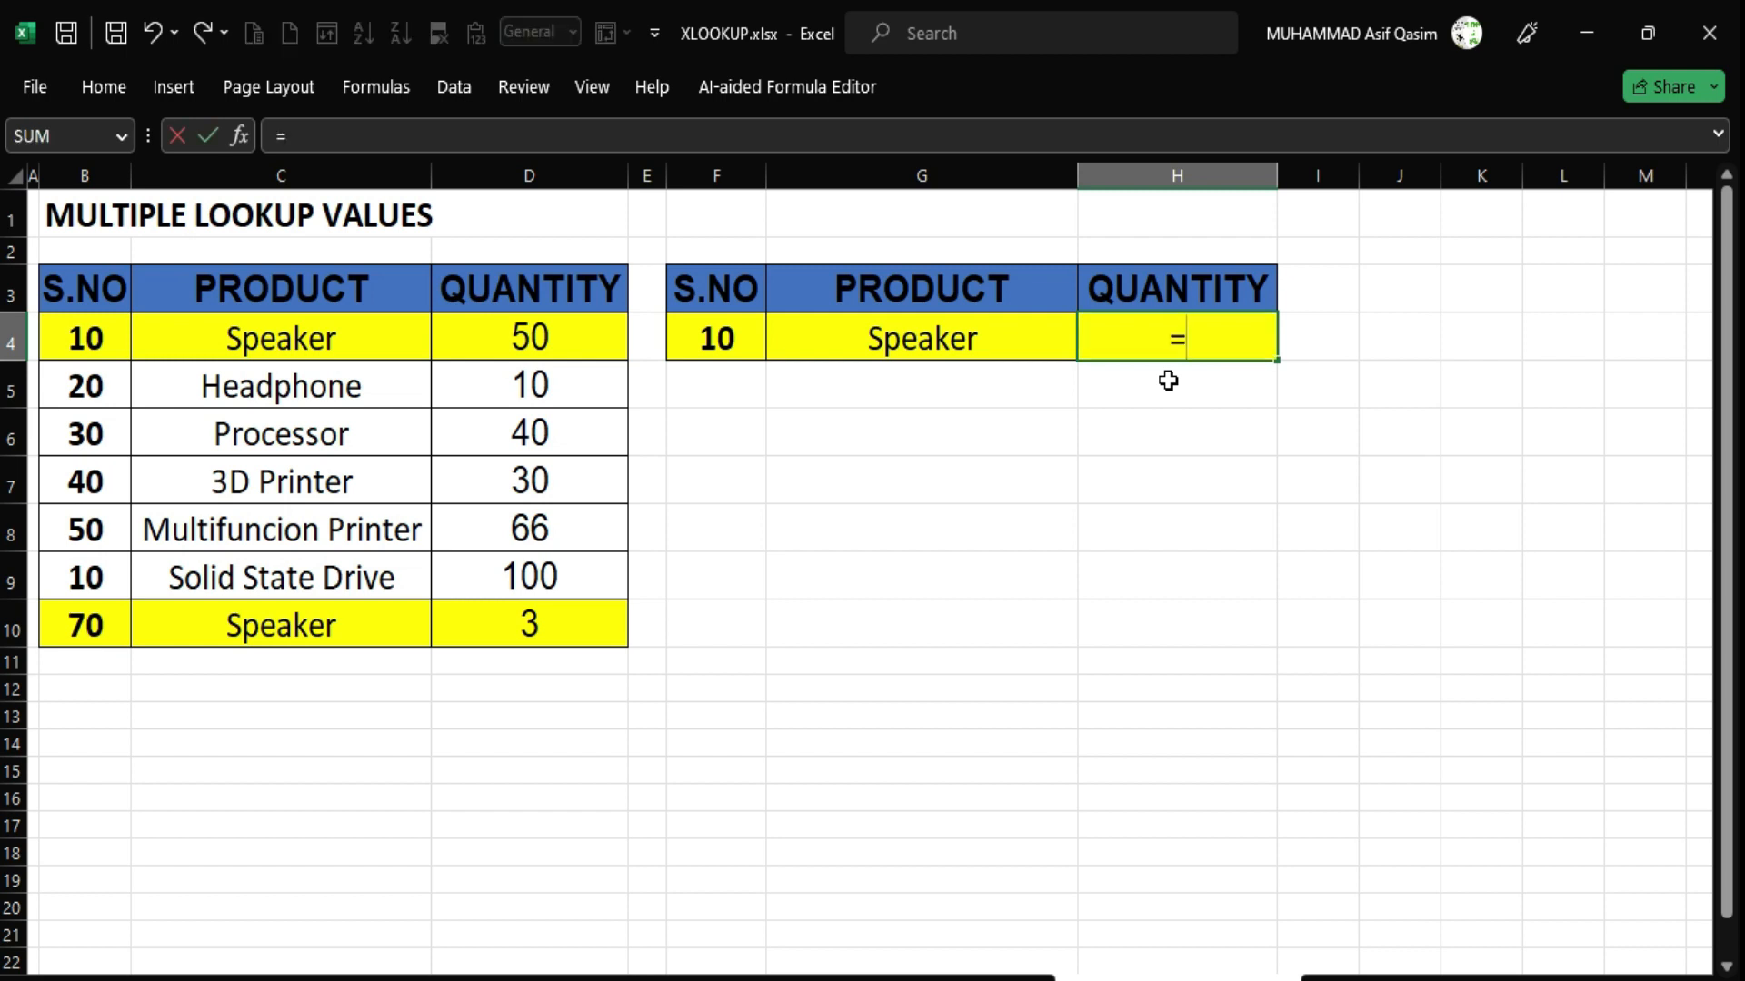
{"action": "type", "text": "xloo"}
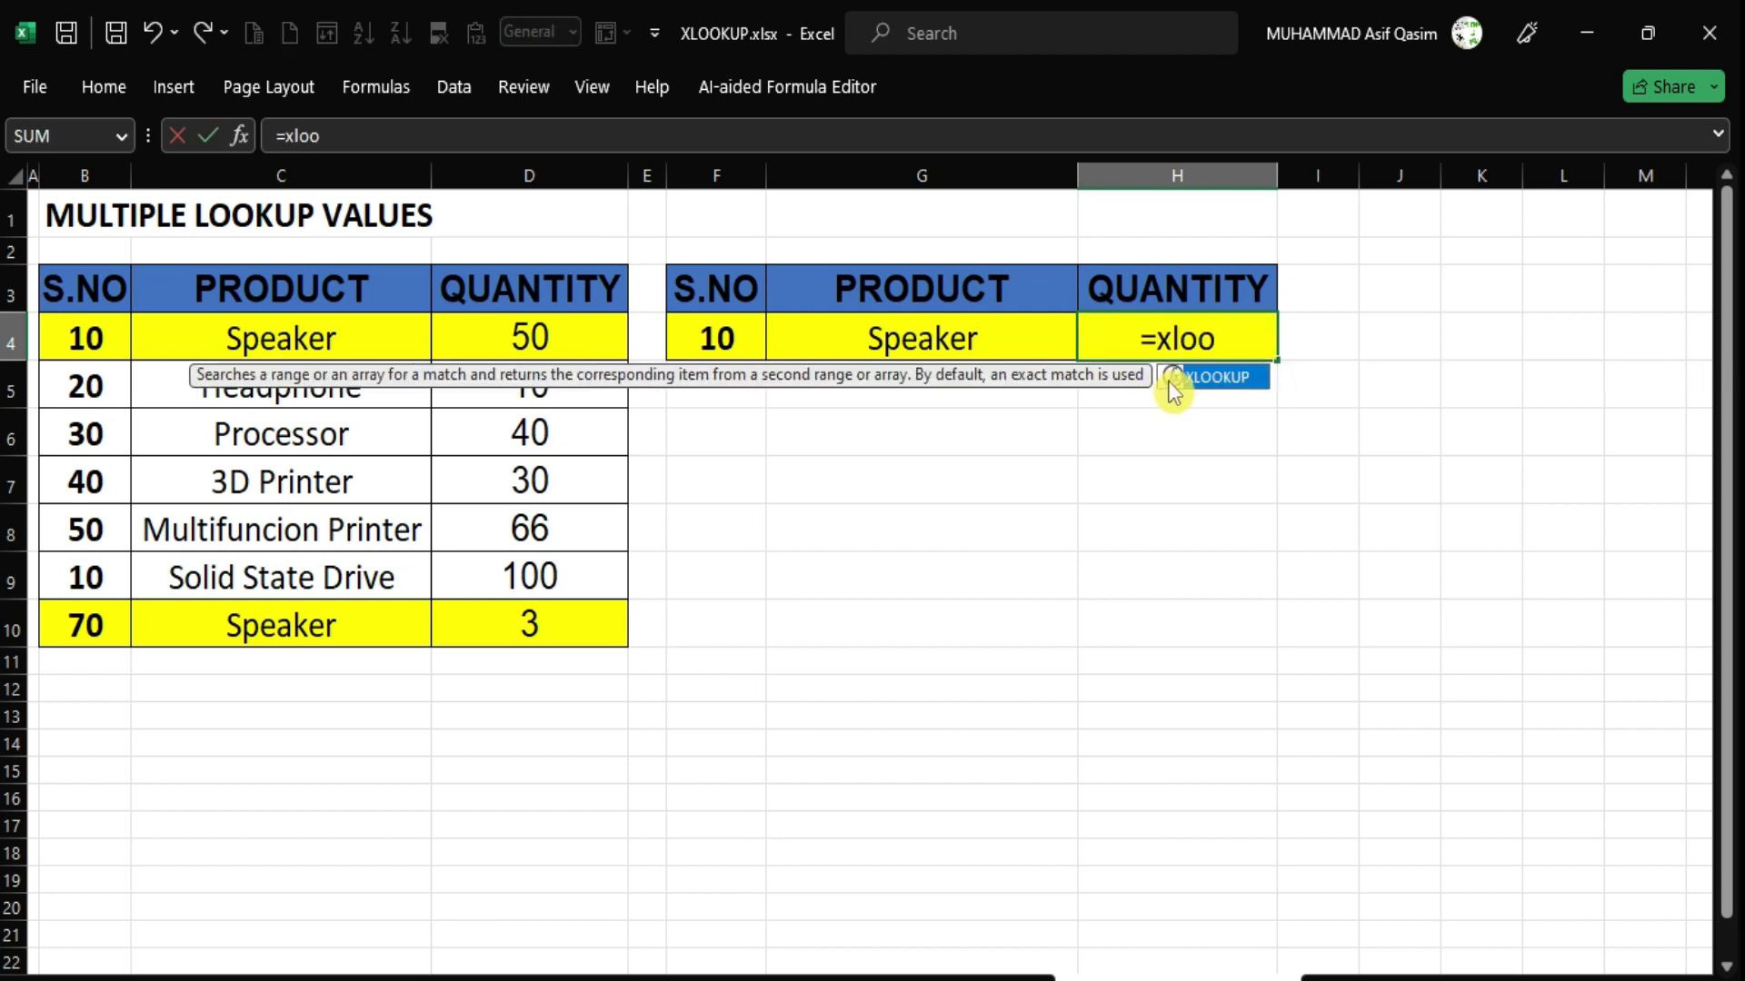
{"action": "key", "text": "Tab"}
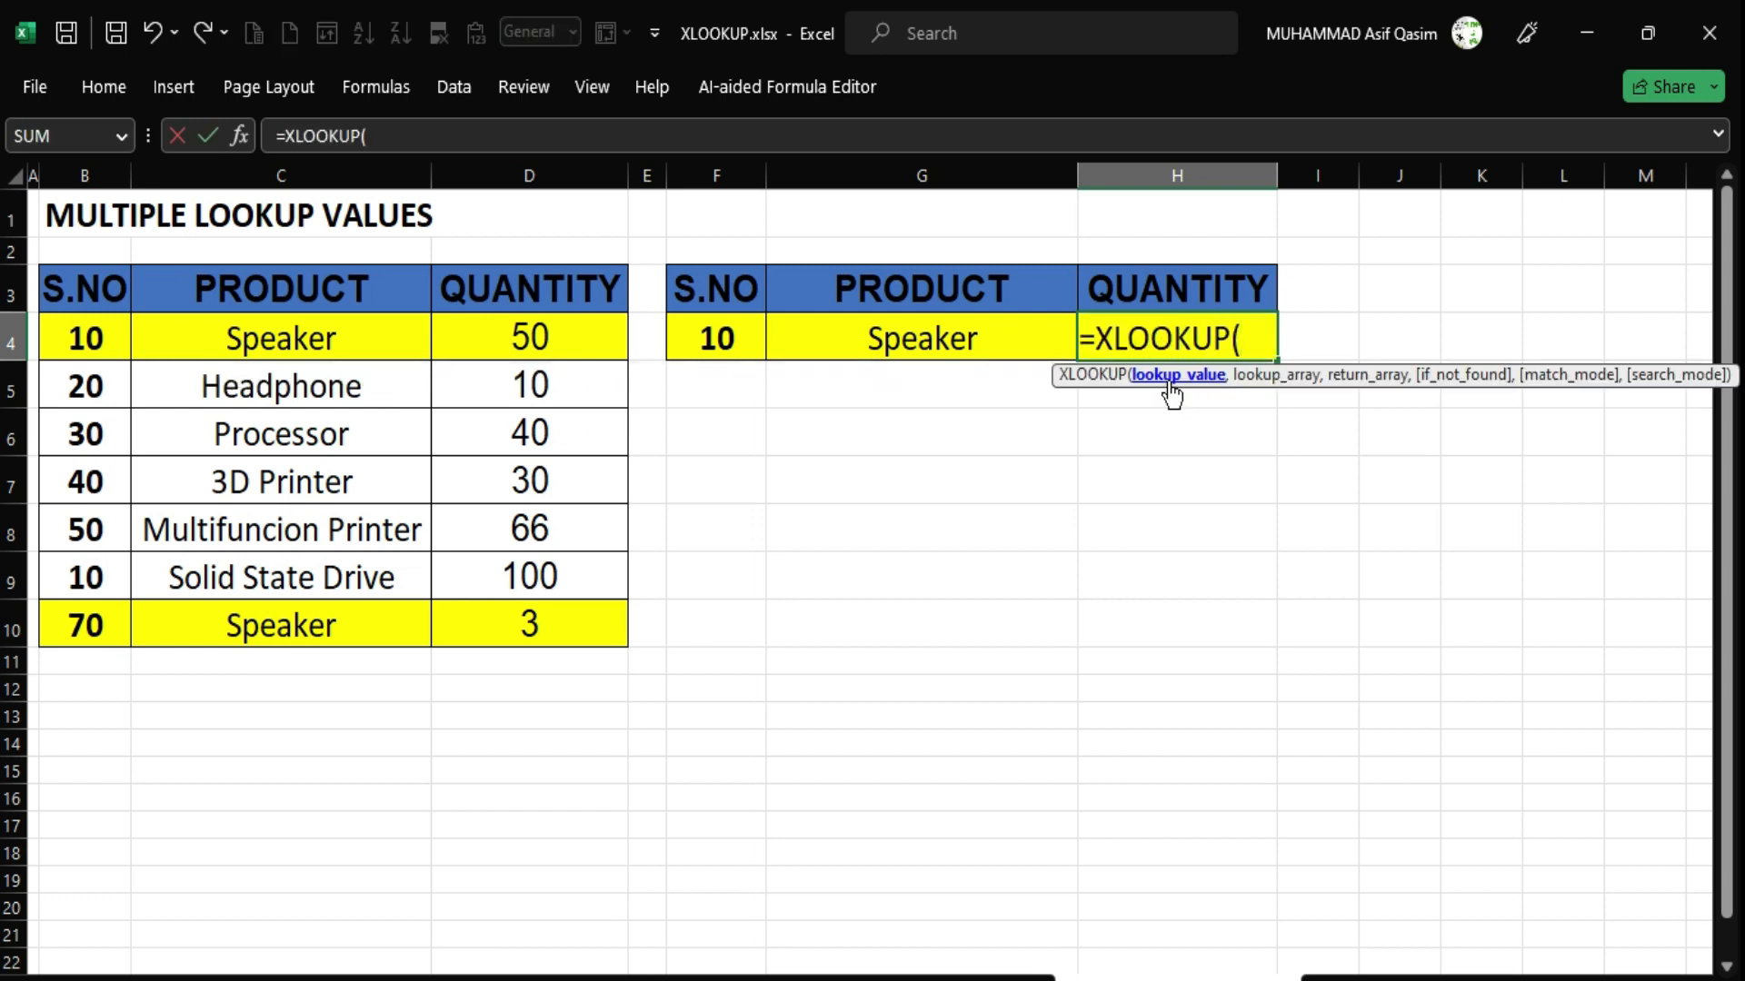
{"action": "left_click", "coordinate": [718, 338]}
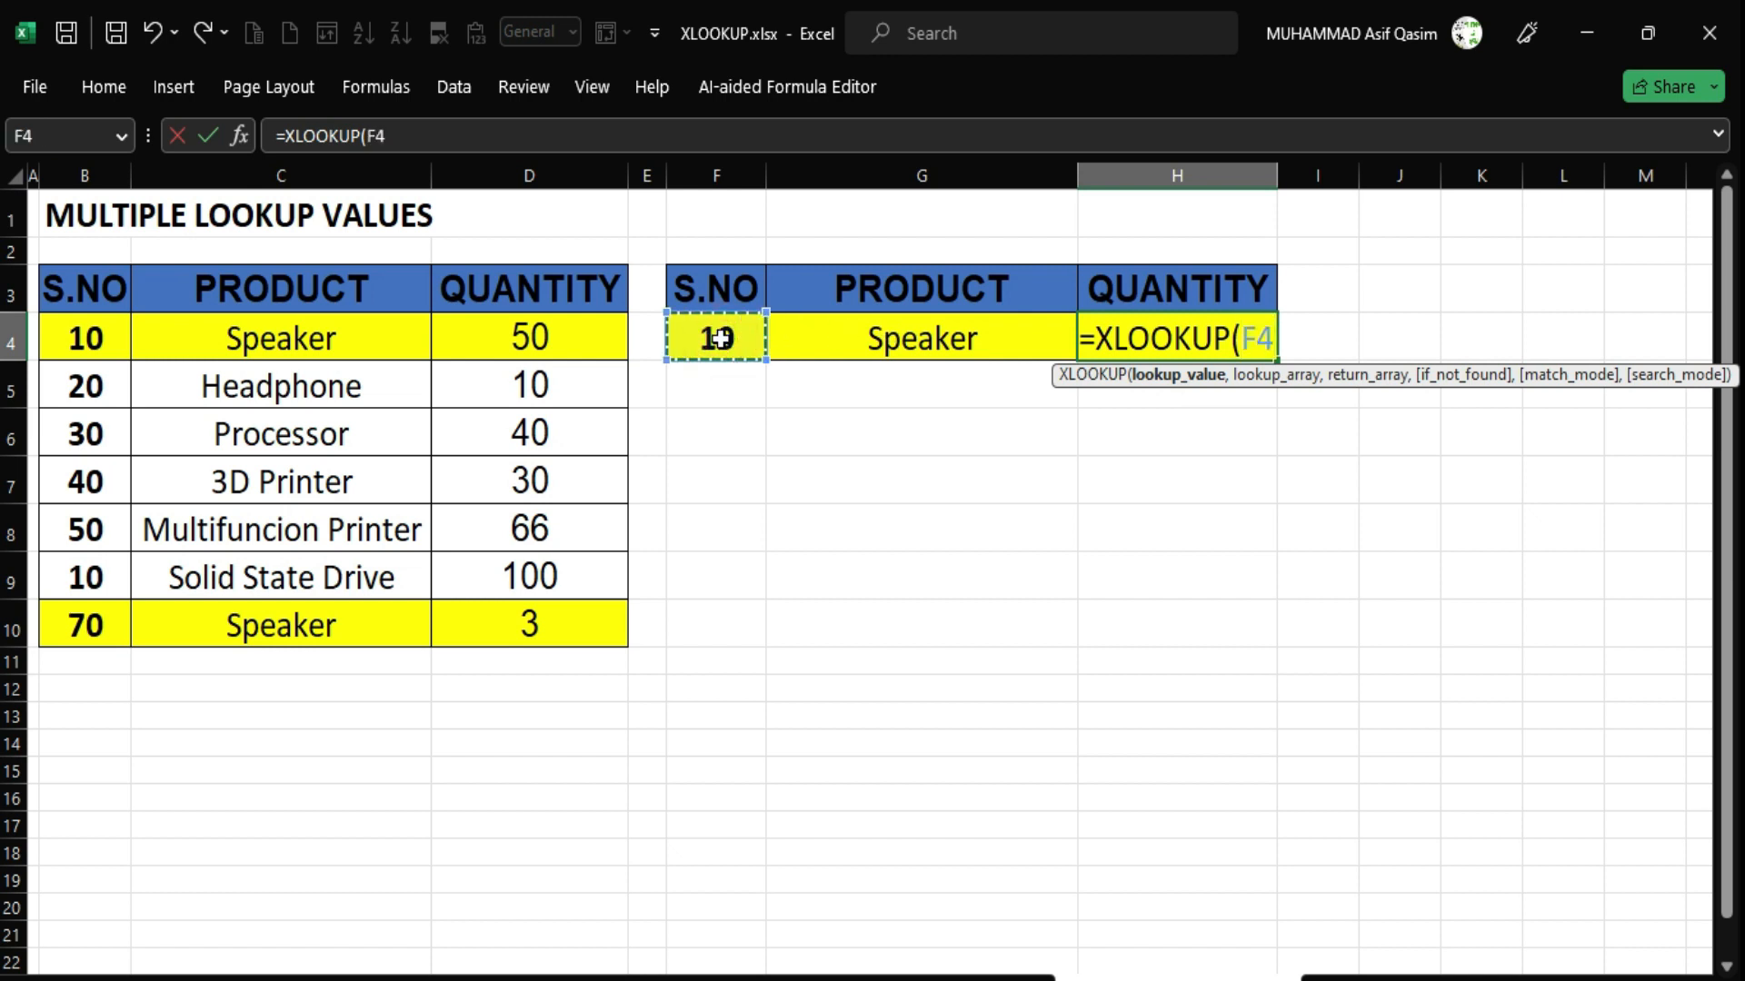
{"action": "type", "text": "&"}
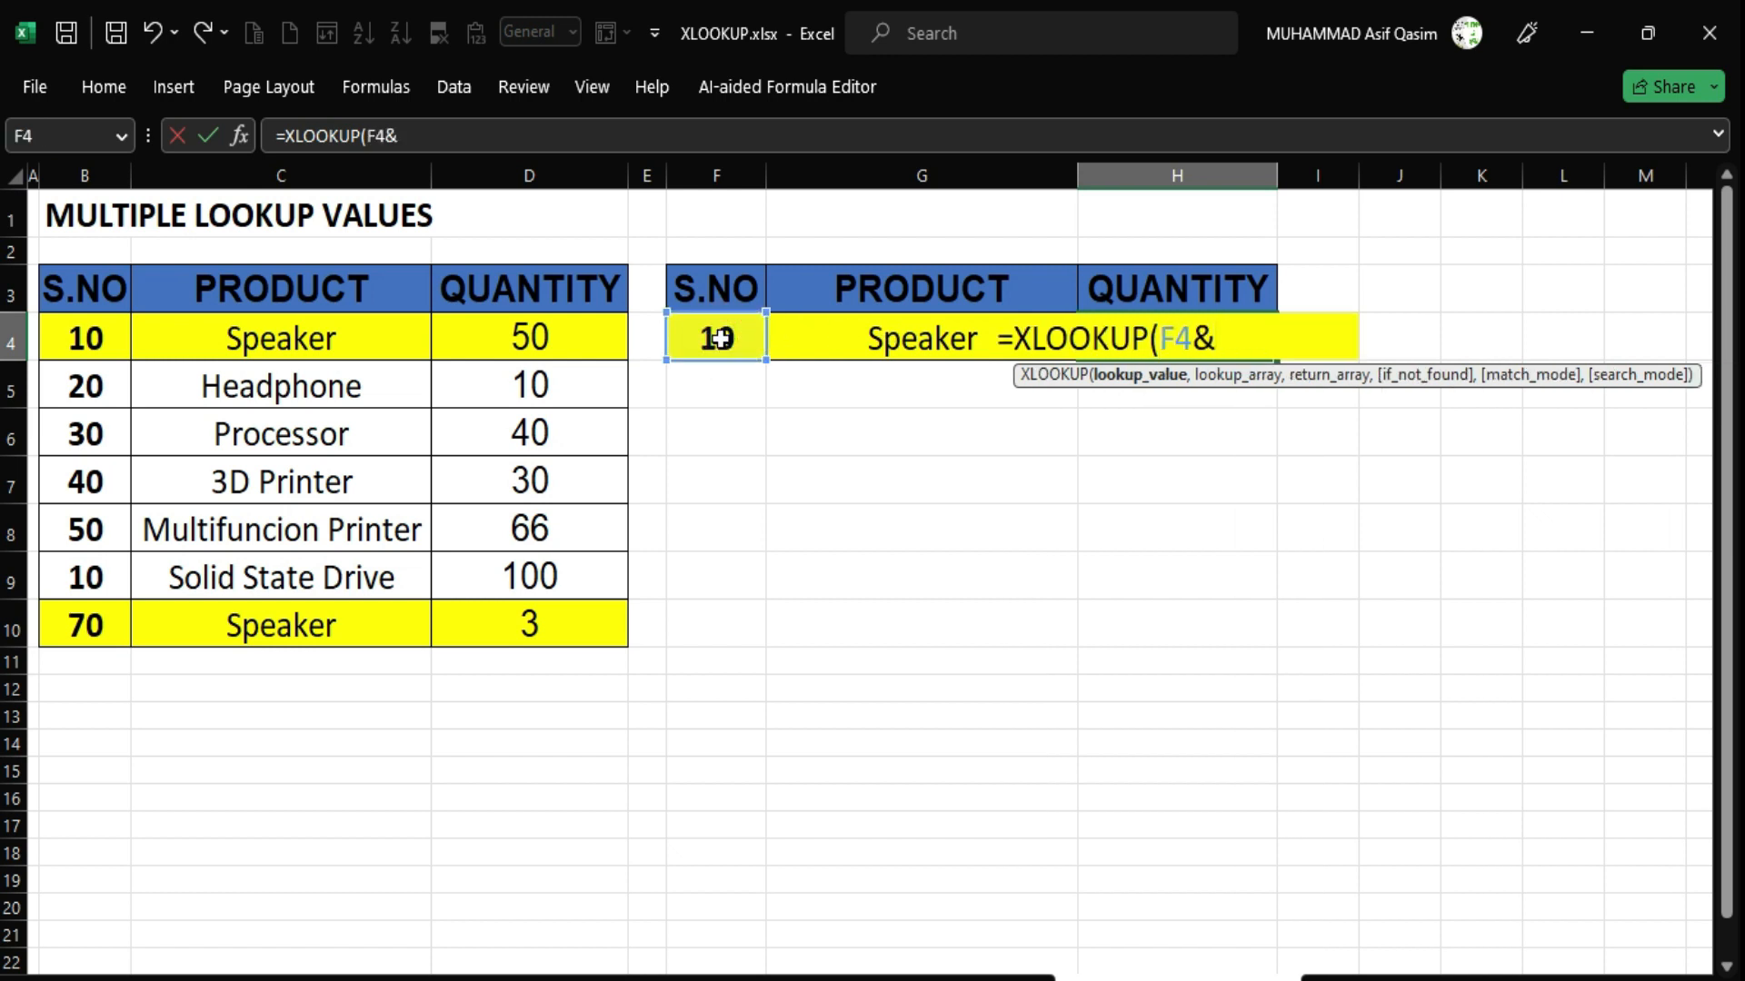
{"action": "left_click", "coordinate": [859, 345]}
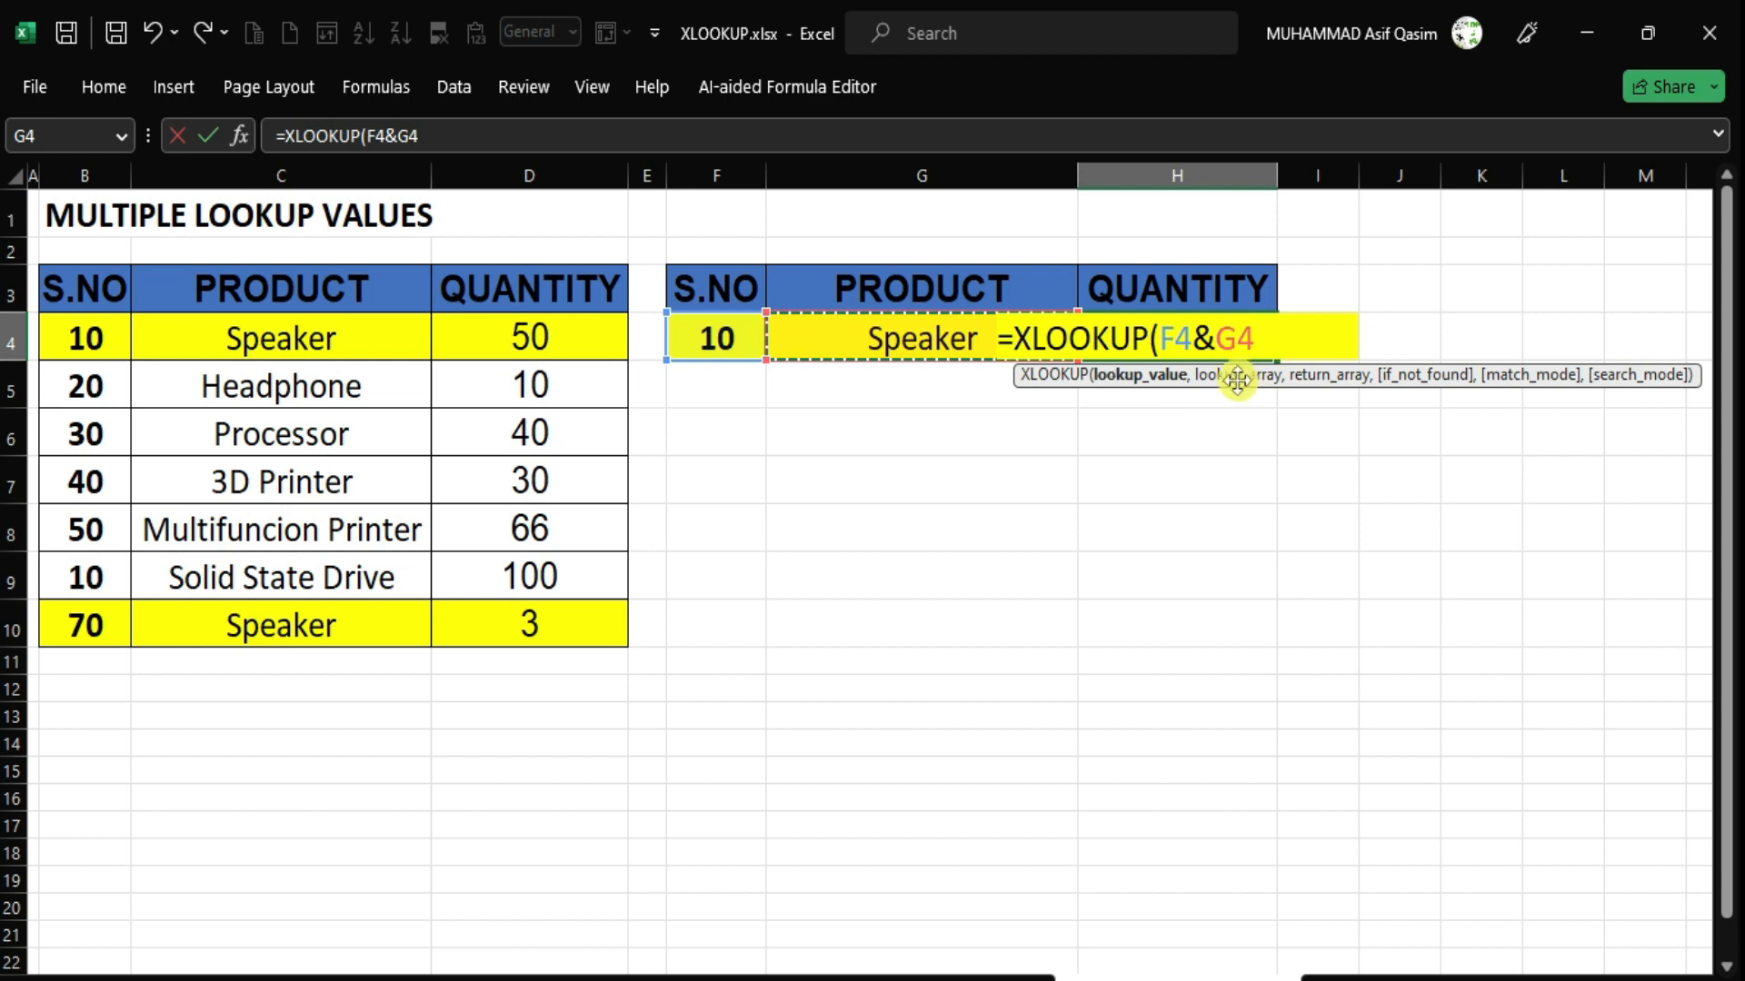
{"action": "type", "text": ","}
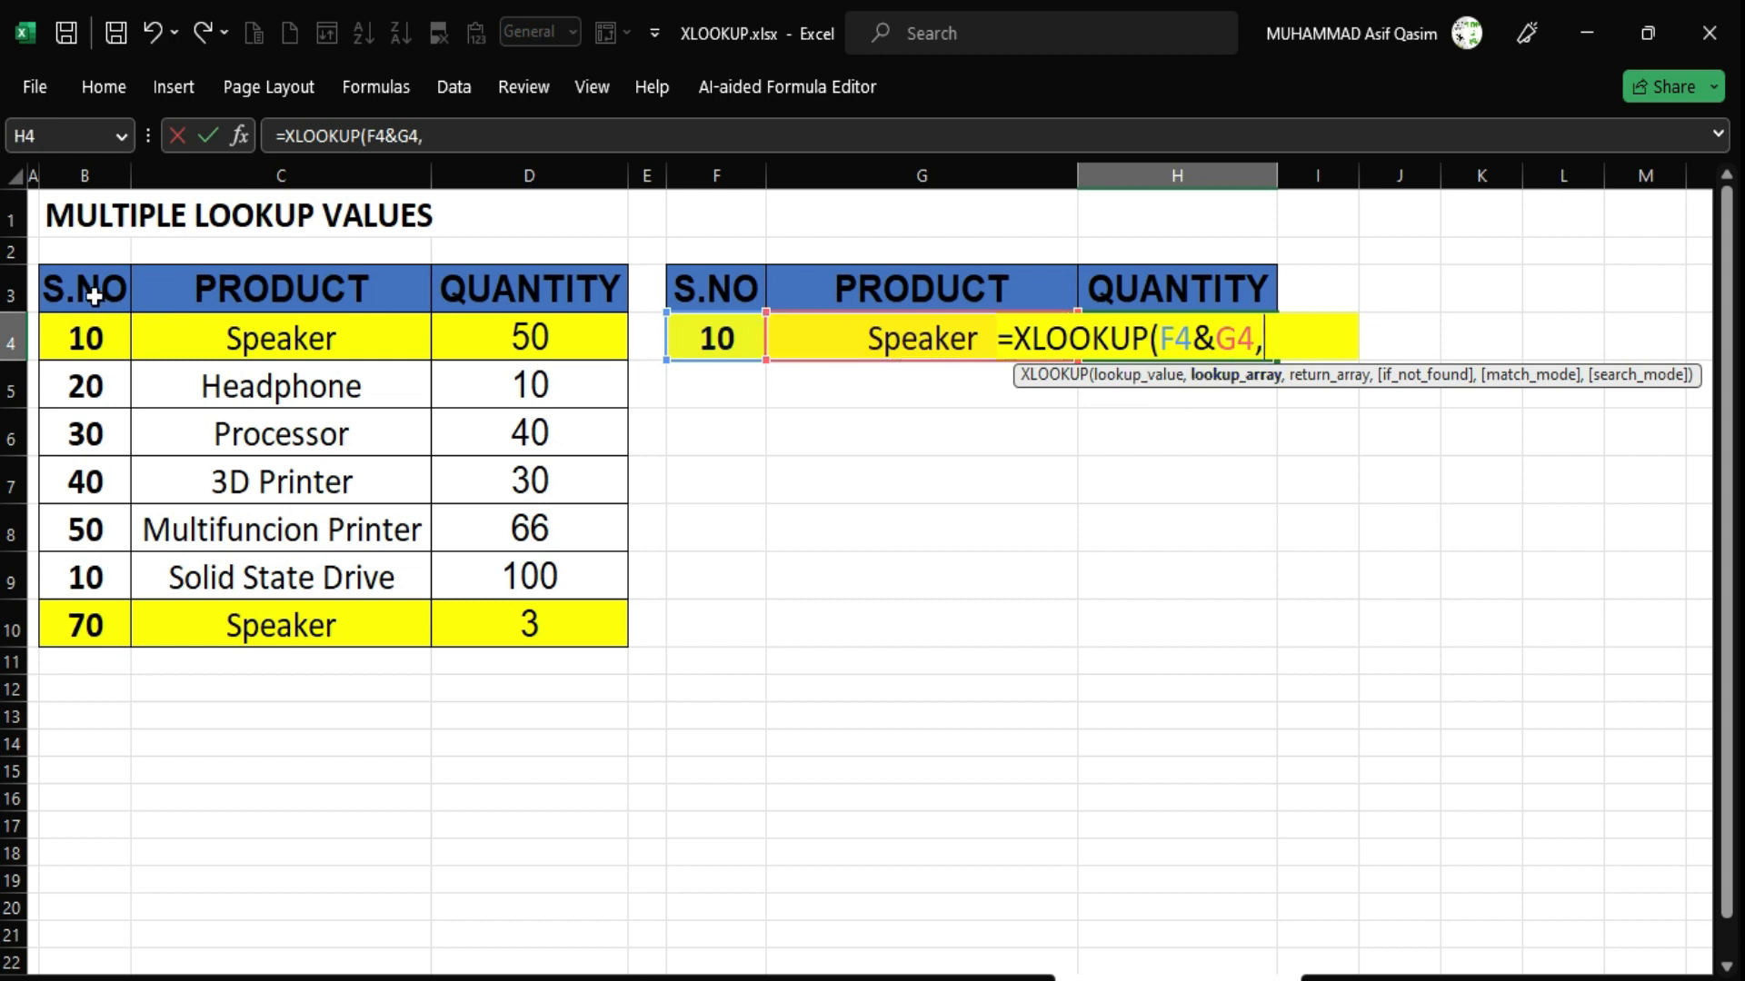
Use B3:B10&C3:C10 as lookup array and D3:D10 as return array, giving 50.
{"action": "left_click_drag", "start_coordinate": [91, 292], "coordinate": [58, 613]}
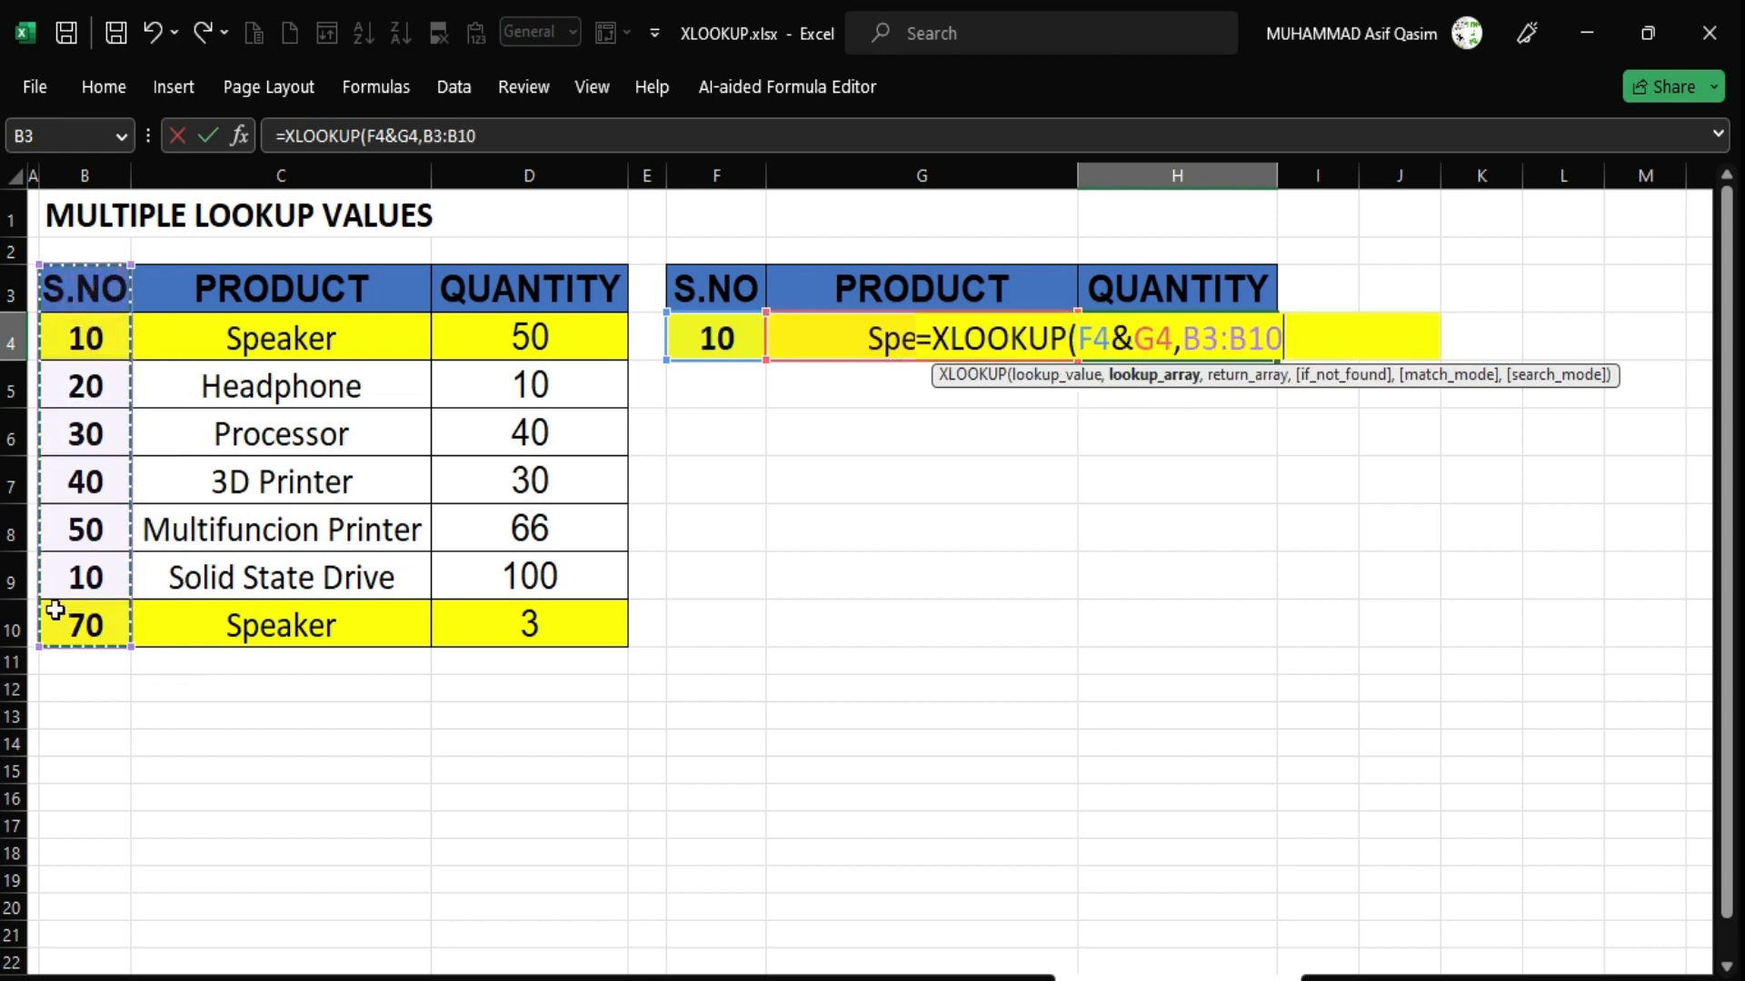
{"action": "type", "text": "&"}
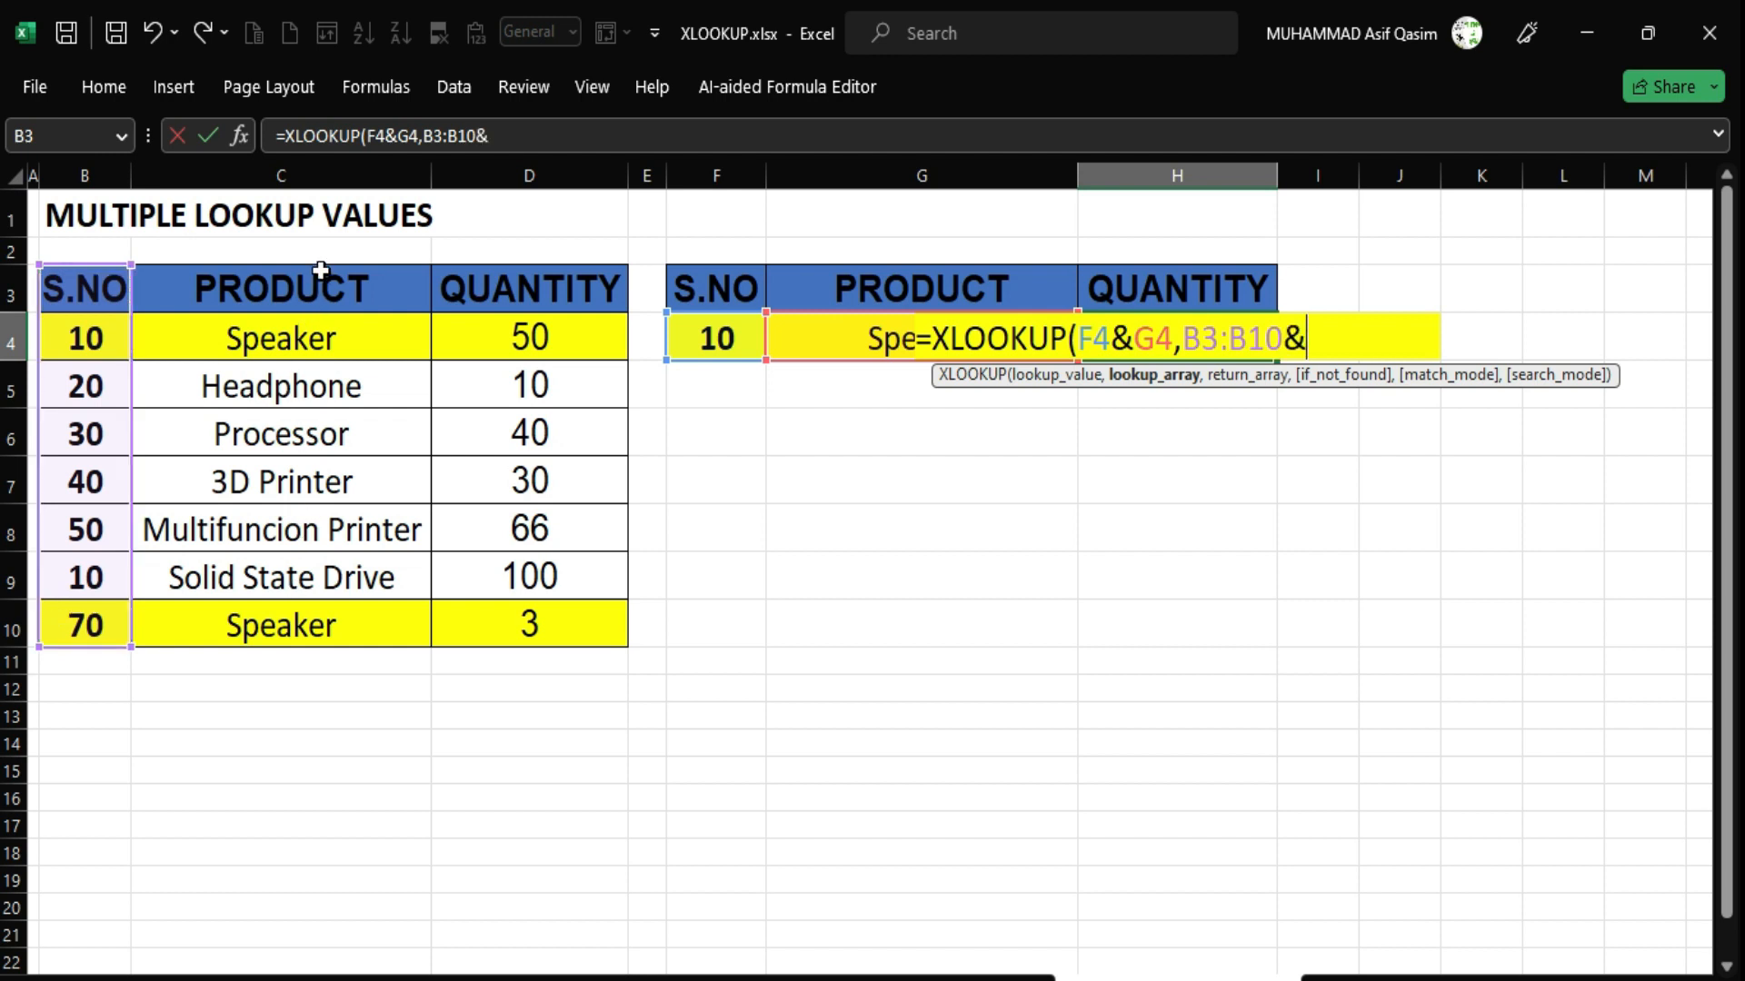
{"action": "left_click_drag", "start_coordinate": [320, 269], "coordinate": [295, 608]}
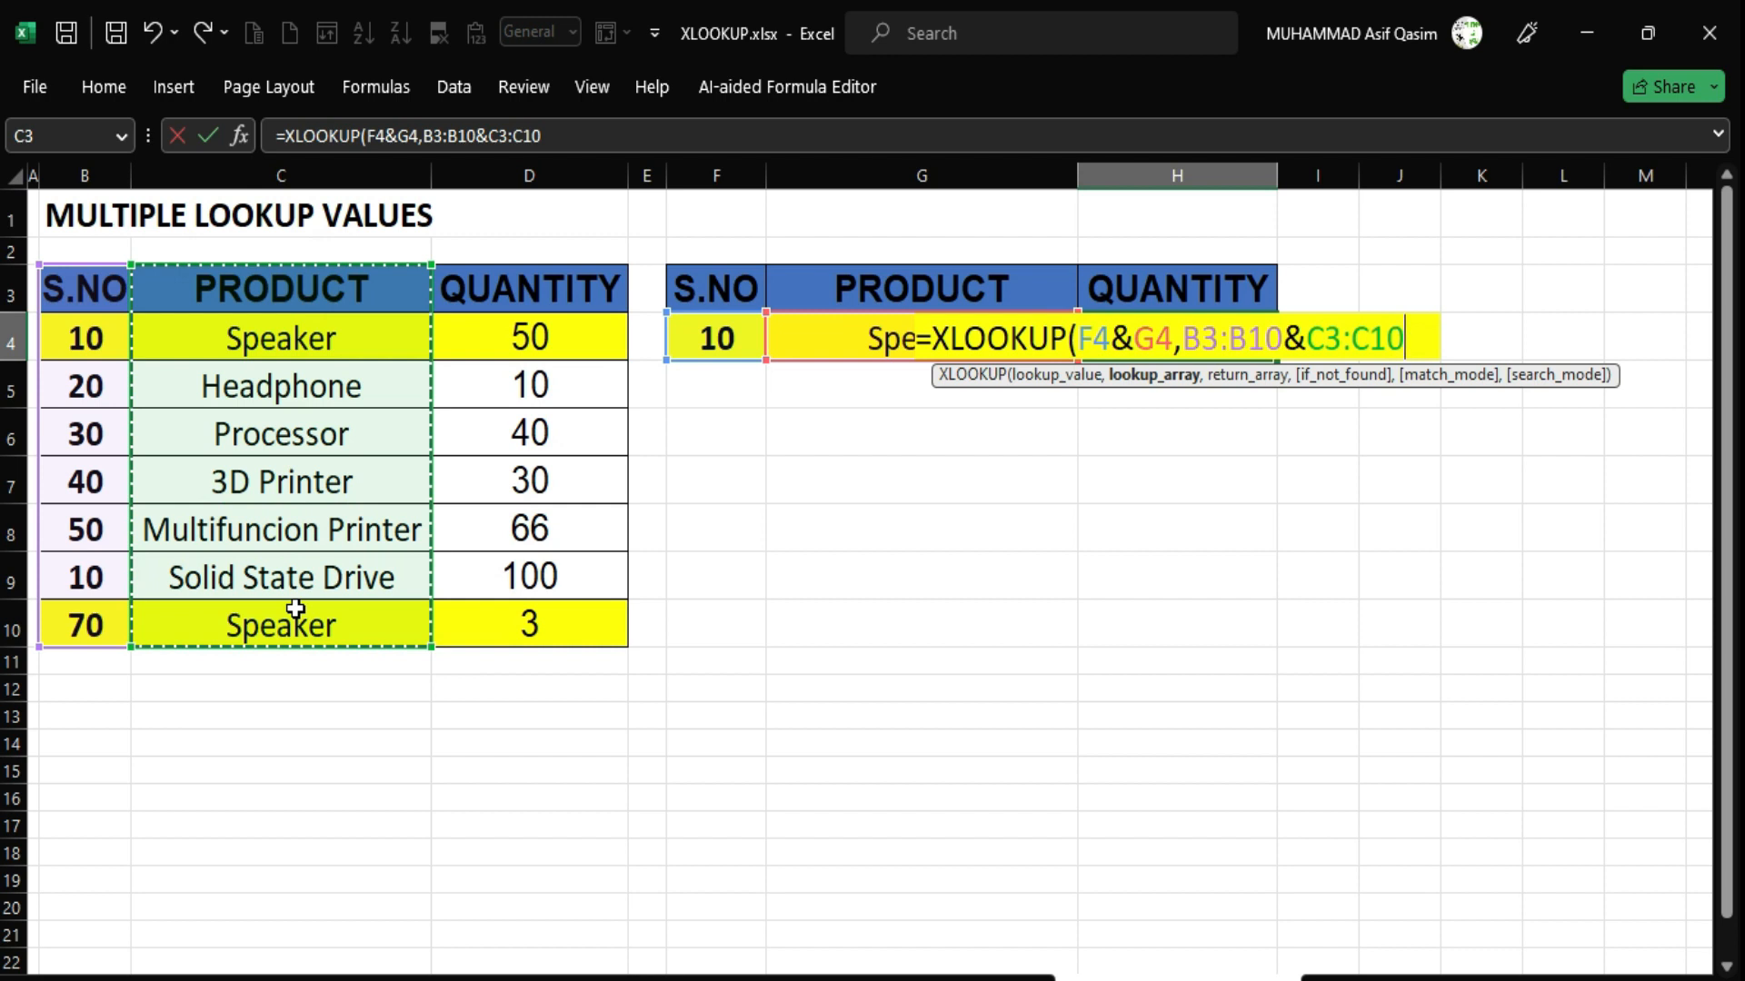
{"action": "type", "text": ","}
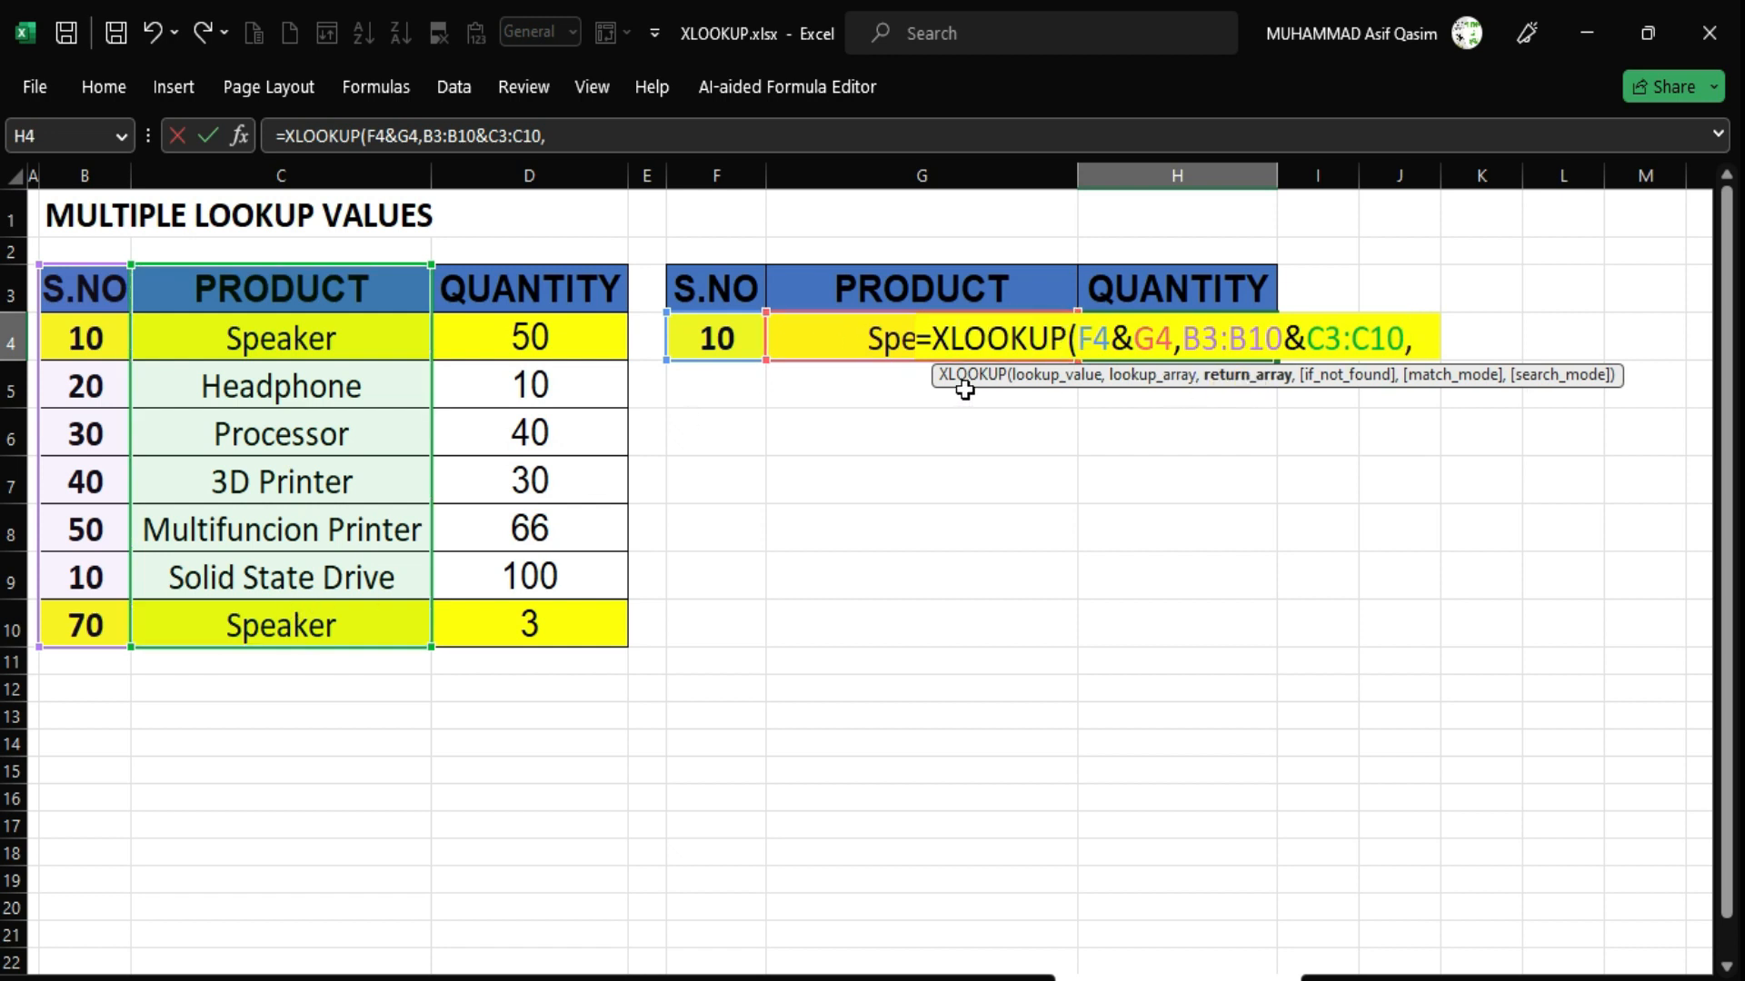
{"action": "left_click_drag", "start_coordinate": [514, 282], "coordinate": [519, 618]}
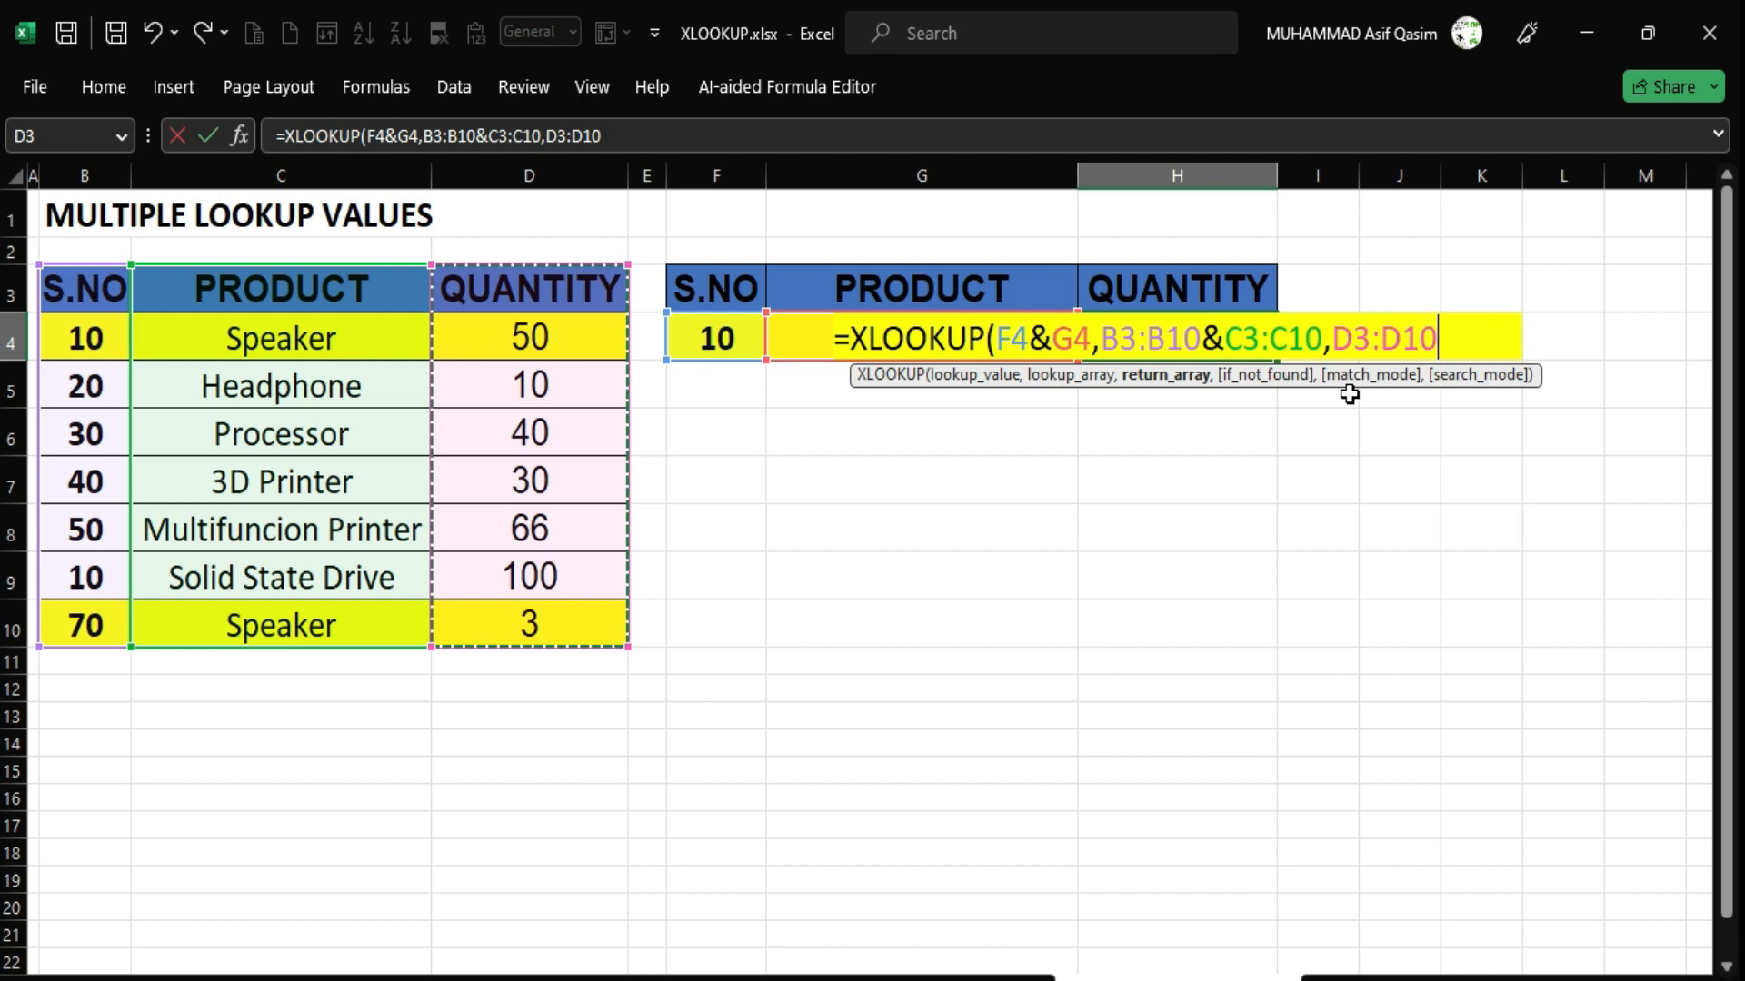
{"action": "type", "text": ")"}
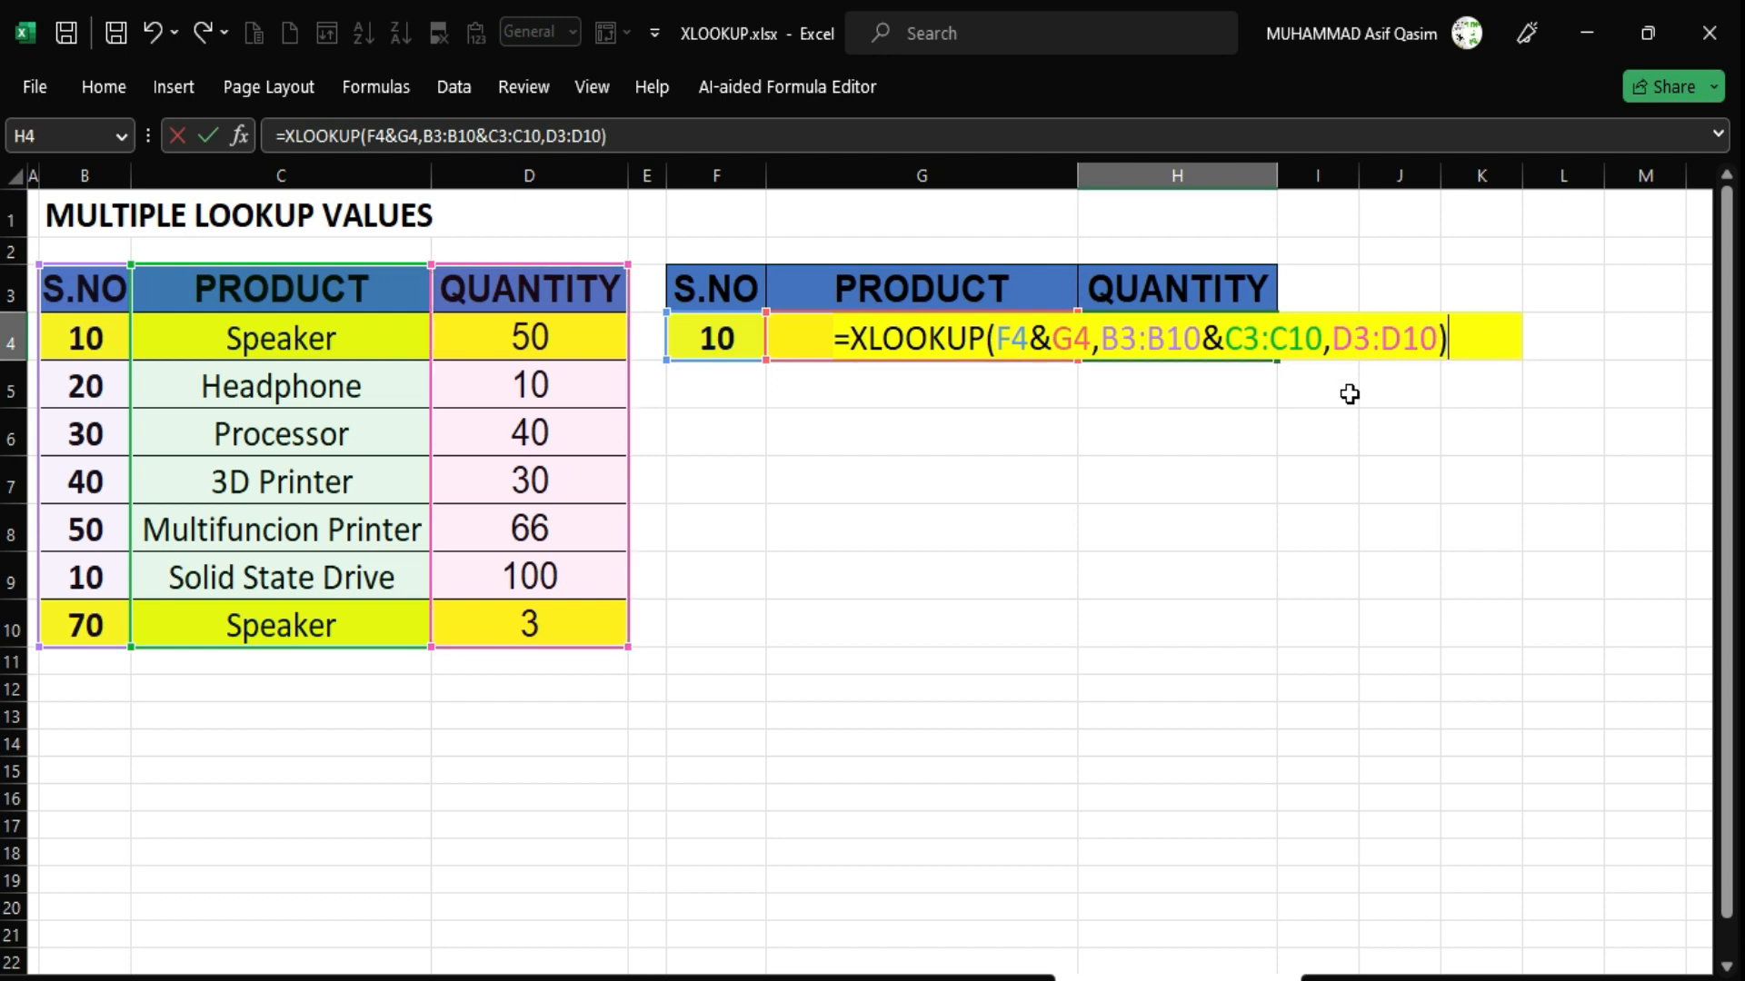
{"action": "key", "text": "Return"}
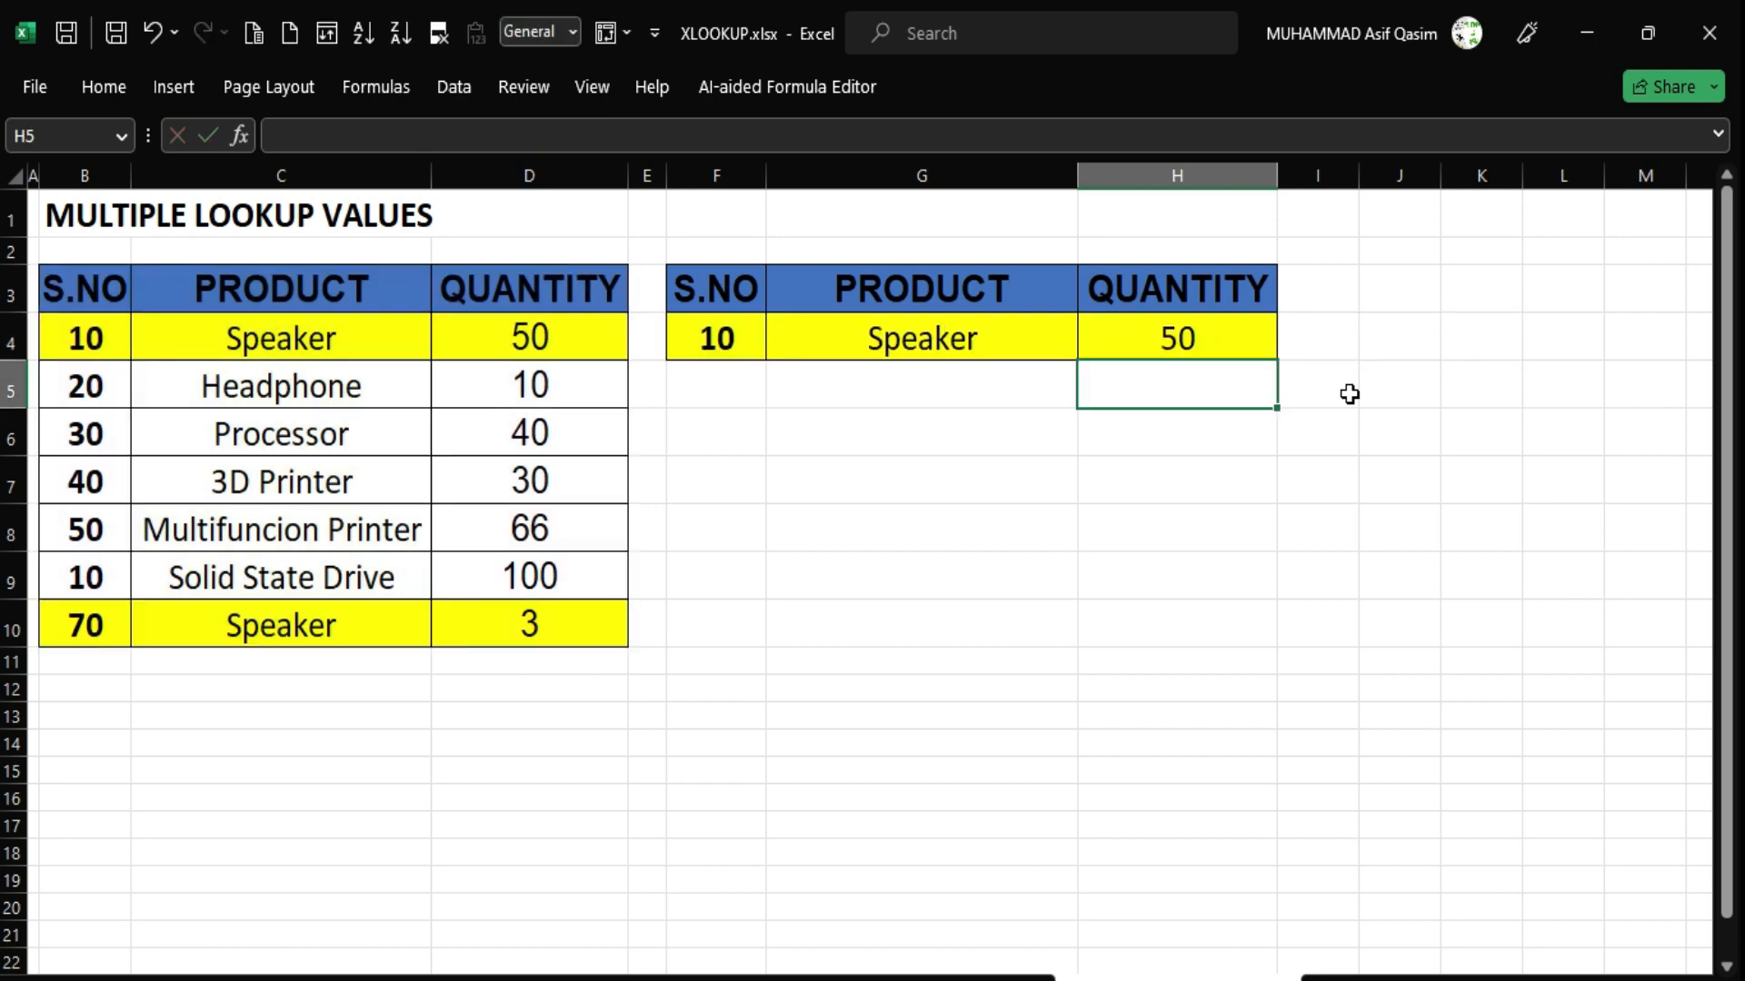
Compare lookup pair 10/Speaker with row 4 (quantity 50) and the 70/Speaker pair in row 10.
{"action": "left_click", "coordinate": [872, 329]}
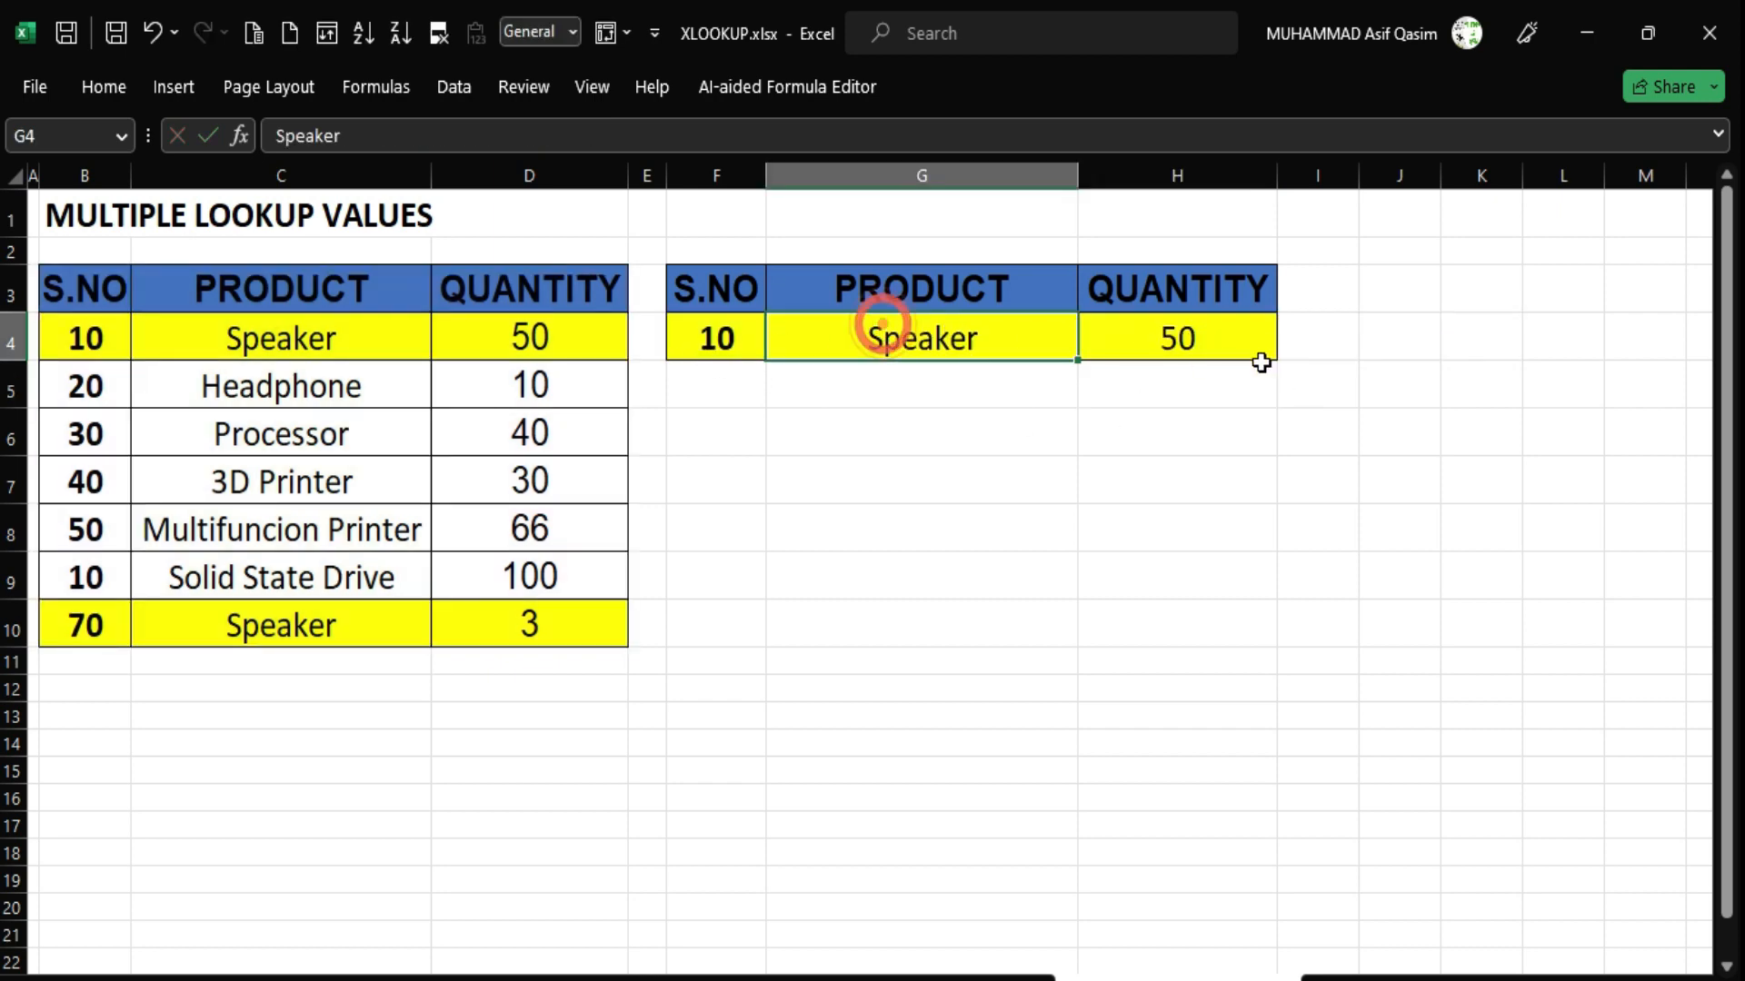
{"action": "left_click", "coordinate": [1231, 345]}
{"action": "left_click_drag", "start_coordinate": [677, 323], "coordinate": [829, 336]}
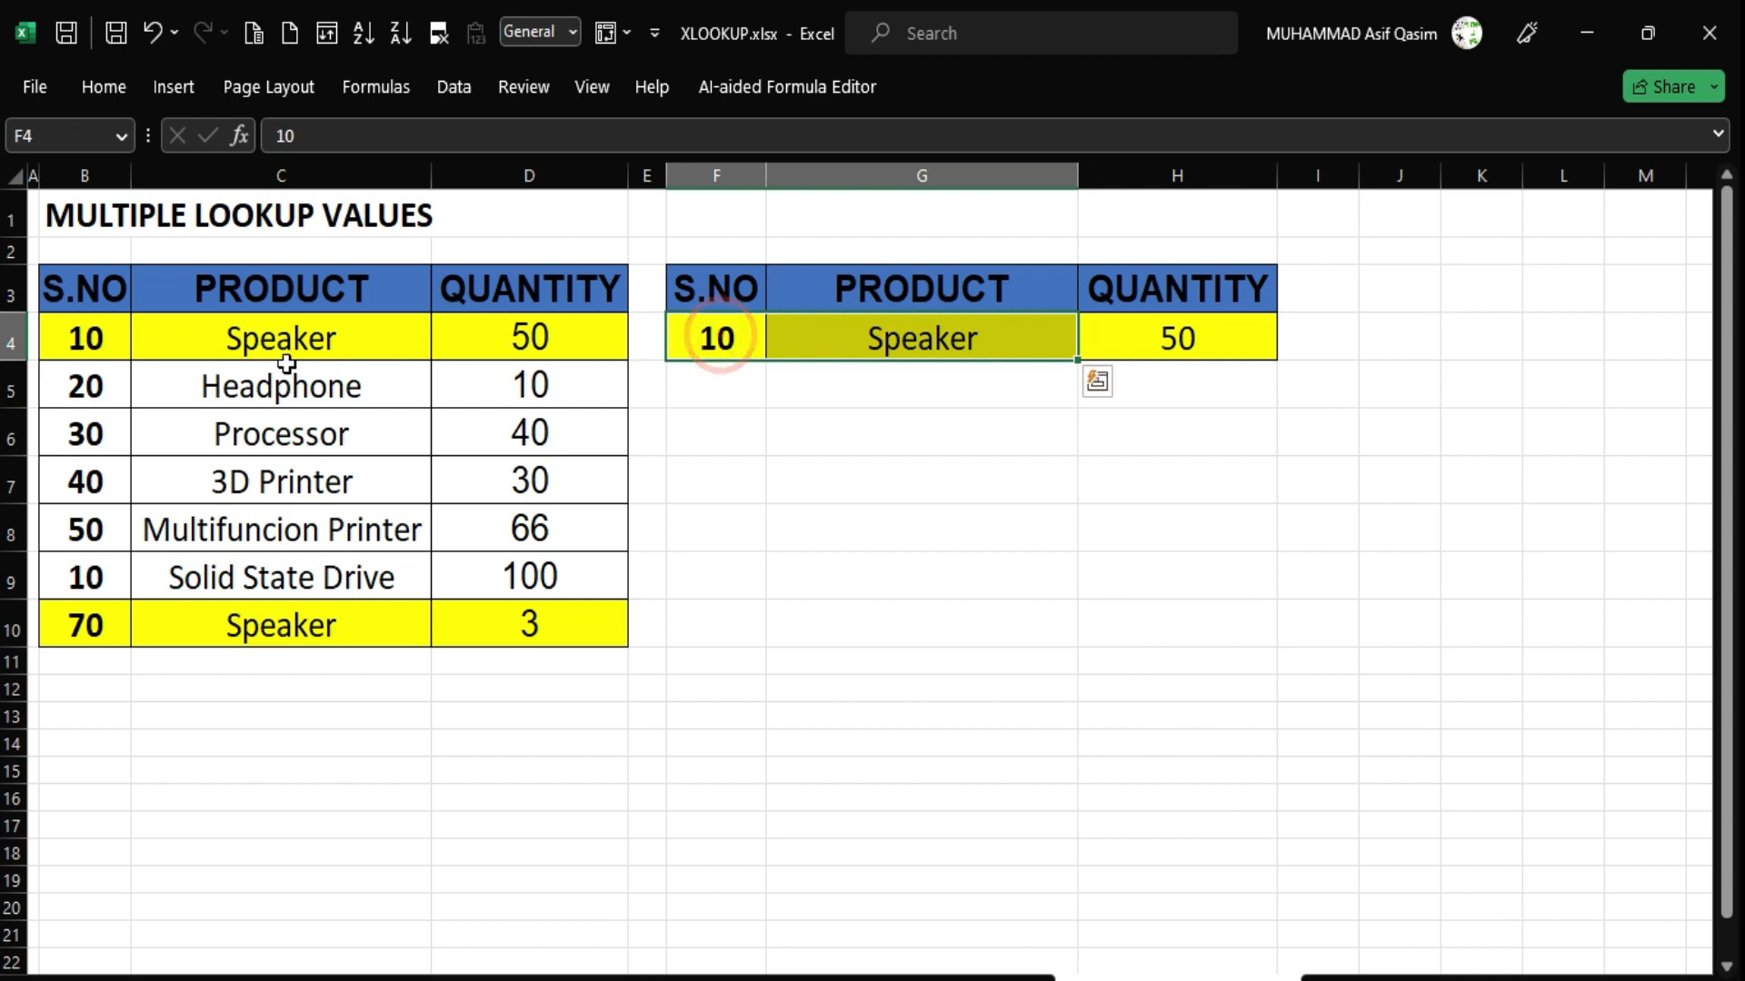
{"action": "left_click_drag", "start_coordinate": [77, 336], "coordinate": [203, 336]}
{"action": "left_click", "coordinate": [128, 335]}
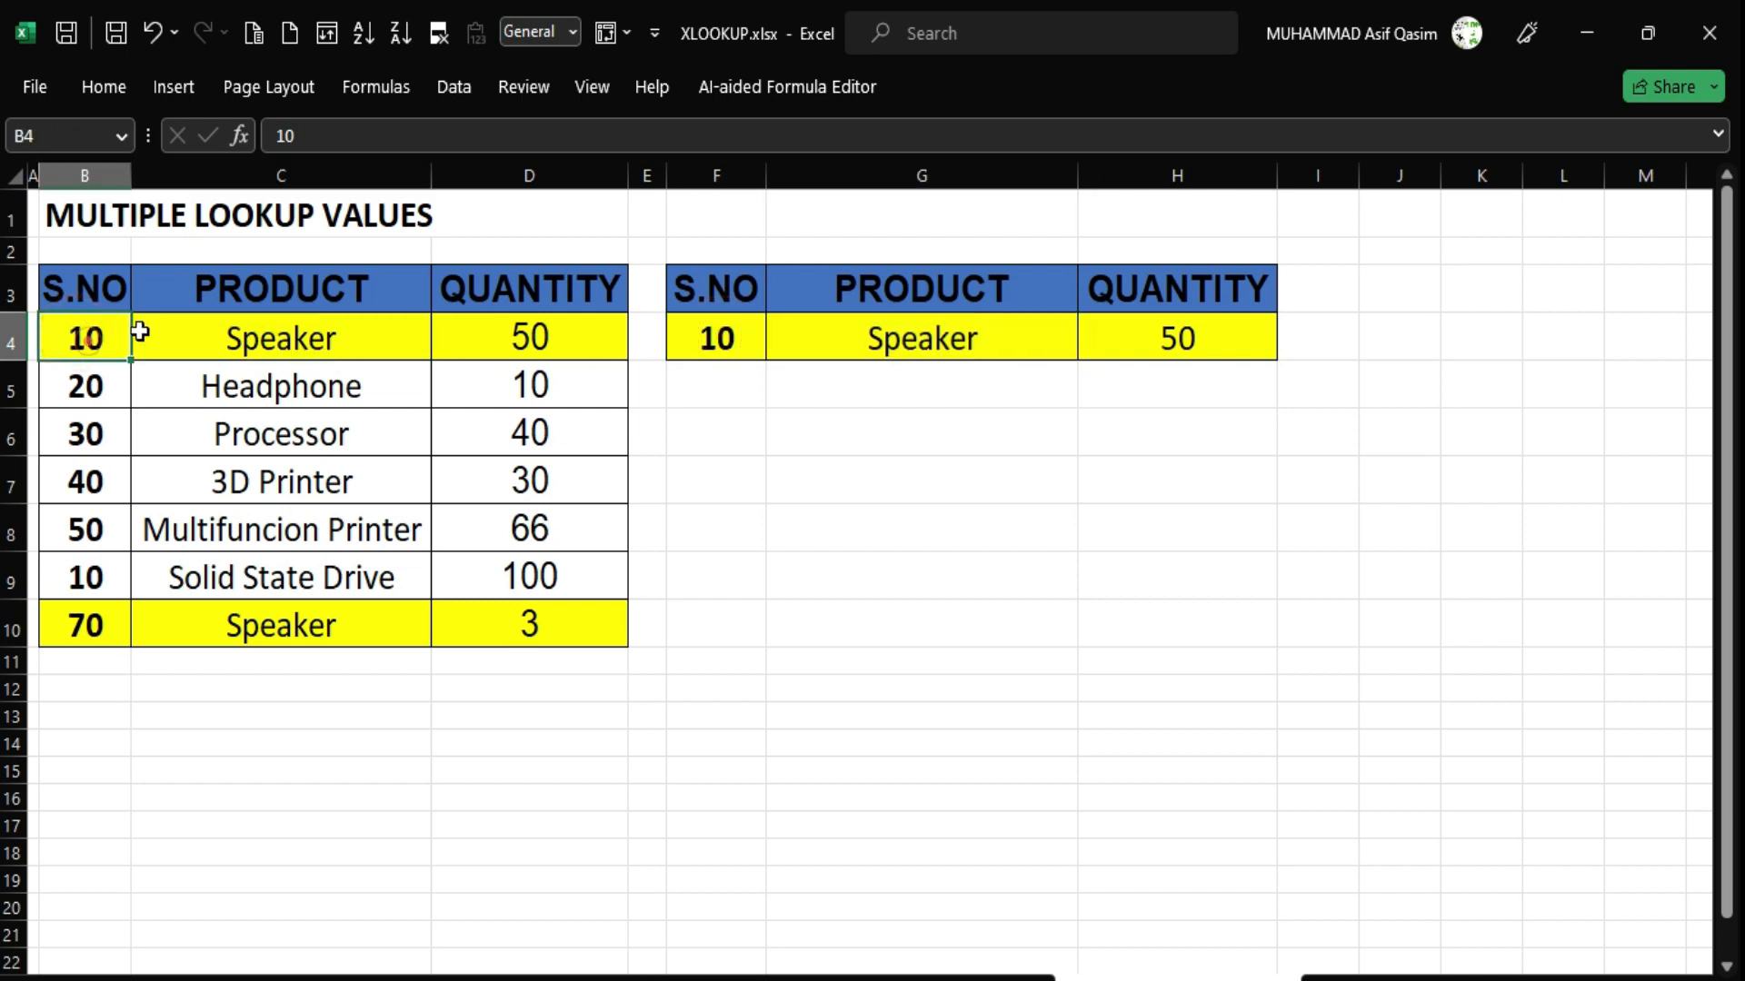
{"action": "left_click", "coordinate": [313, 346]}
{"action": "left_click", "coordinate": [529, 334]}
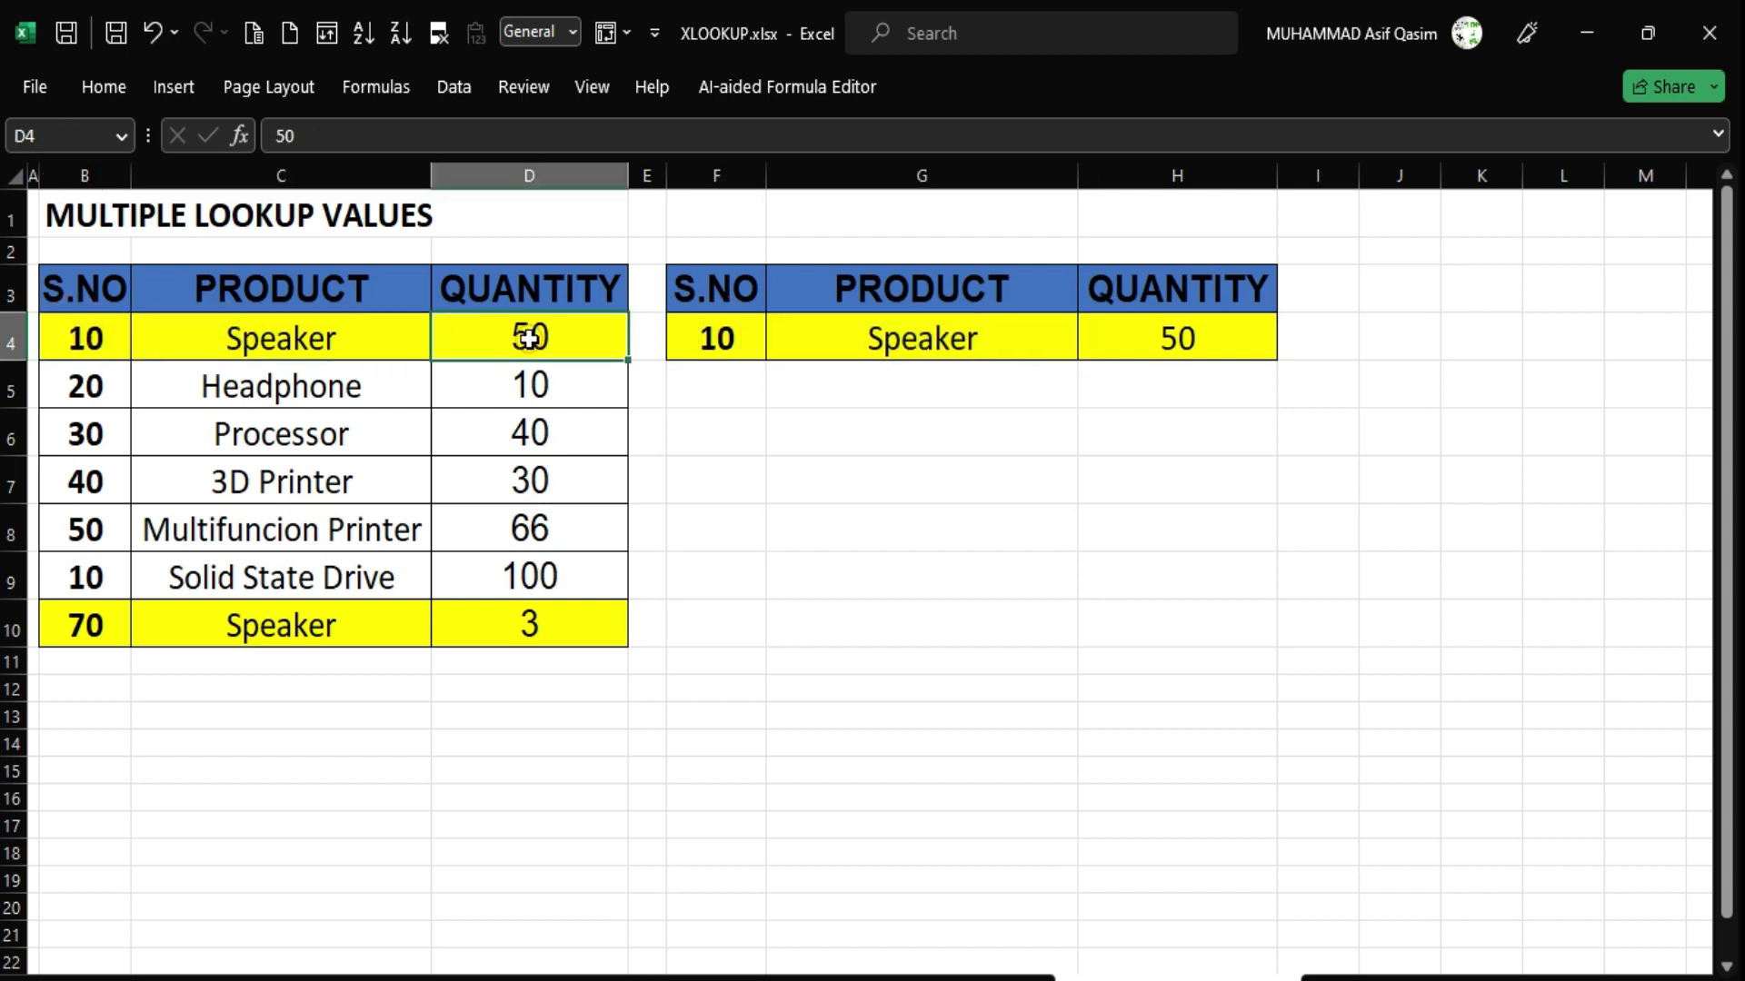
{"action": "left_click", "coordinate": [908, 338]}
{"action": "left_click", "coordinate": [688, 339]}
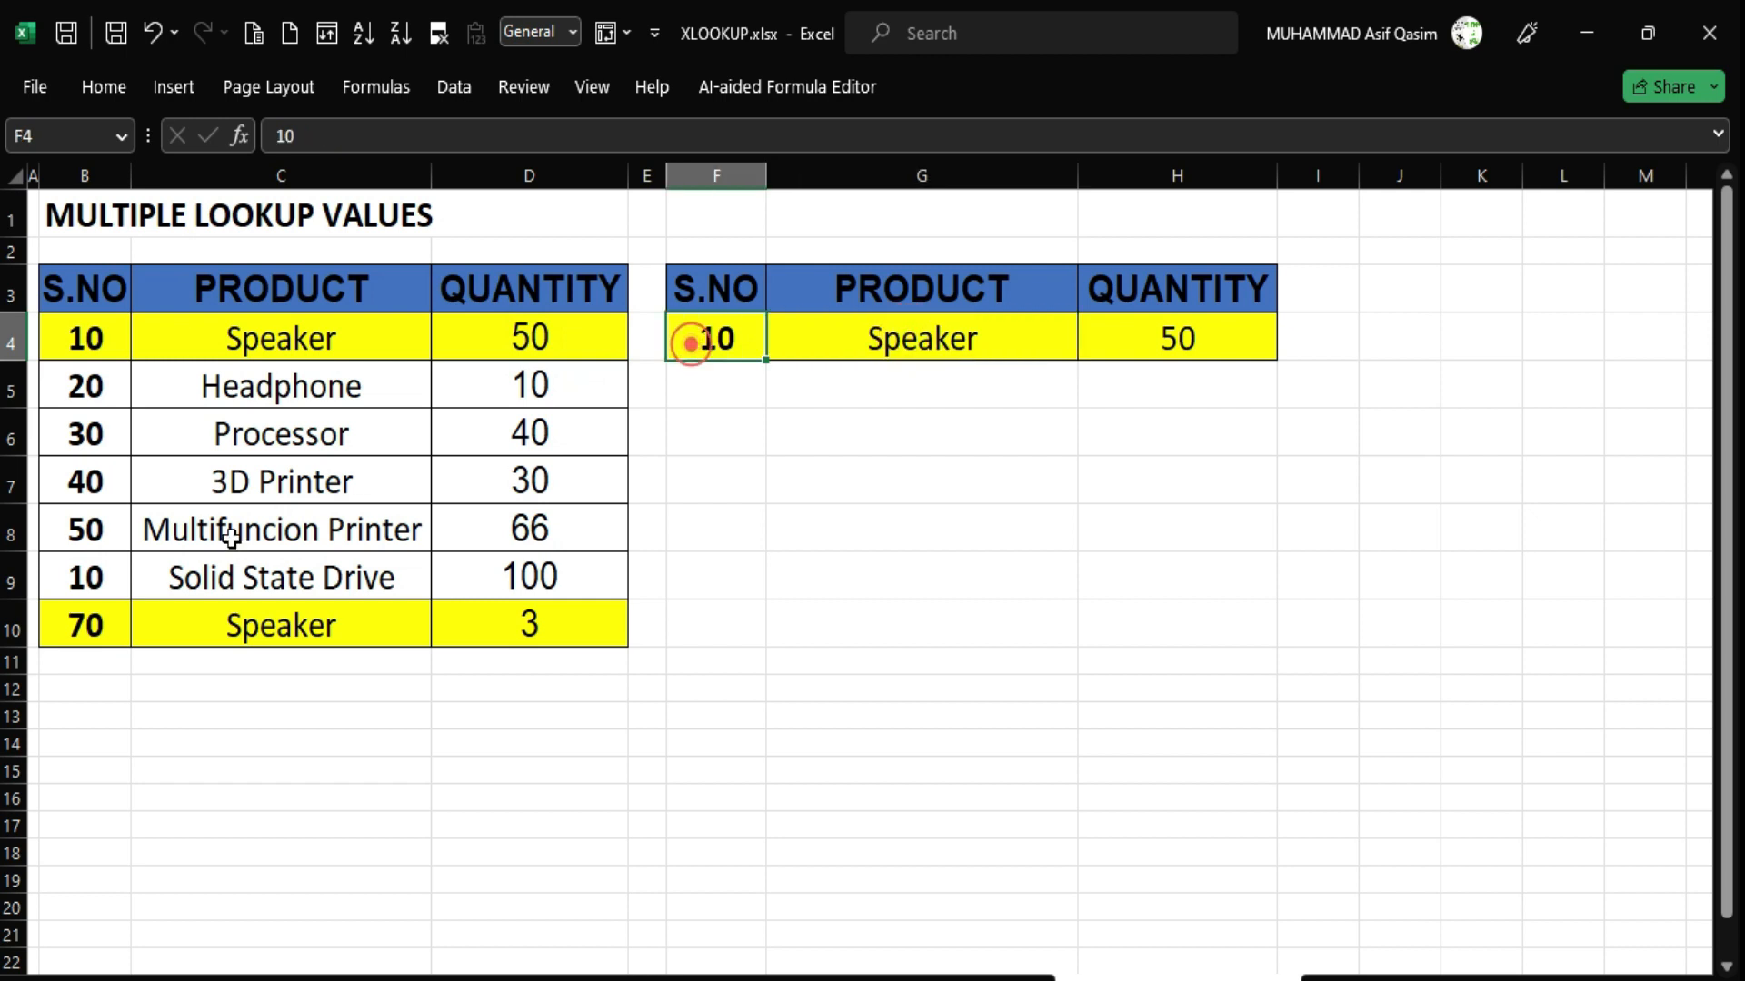
{"action": "left_click", "coordinate": [66, 629]}
{"action": "left_click", "coordinate": [272, 627]}
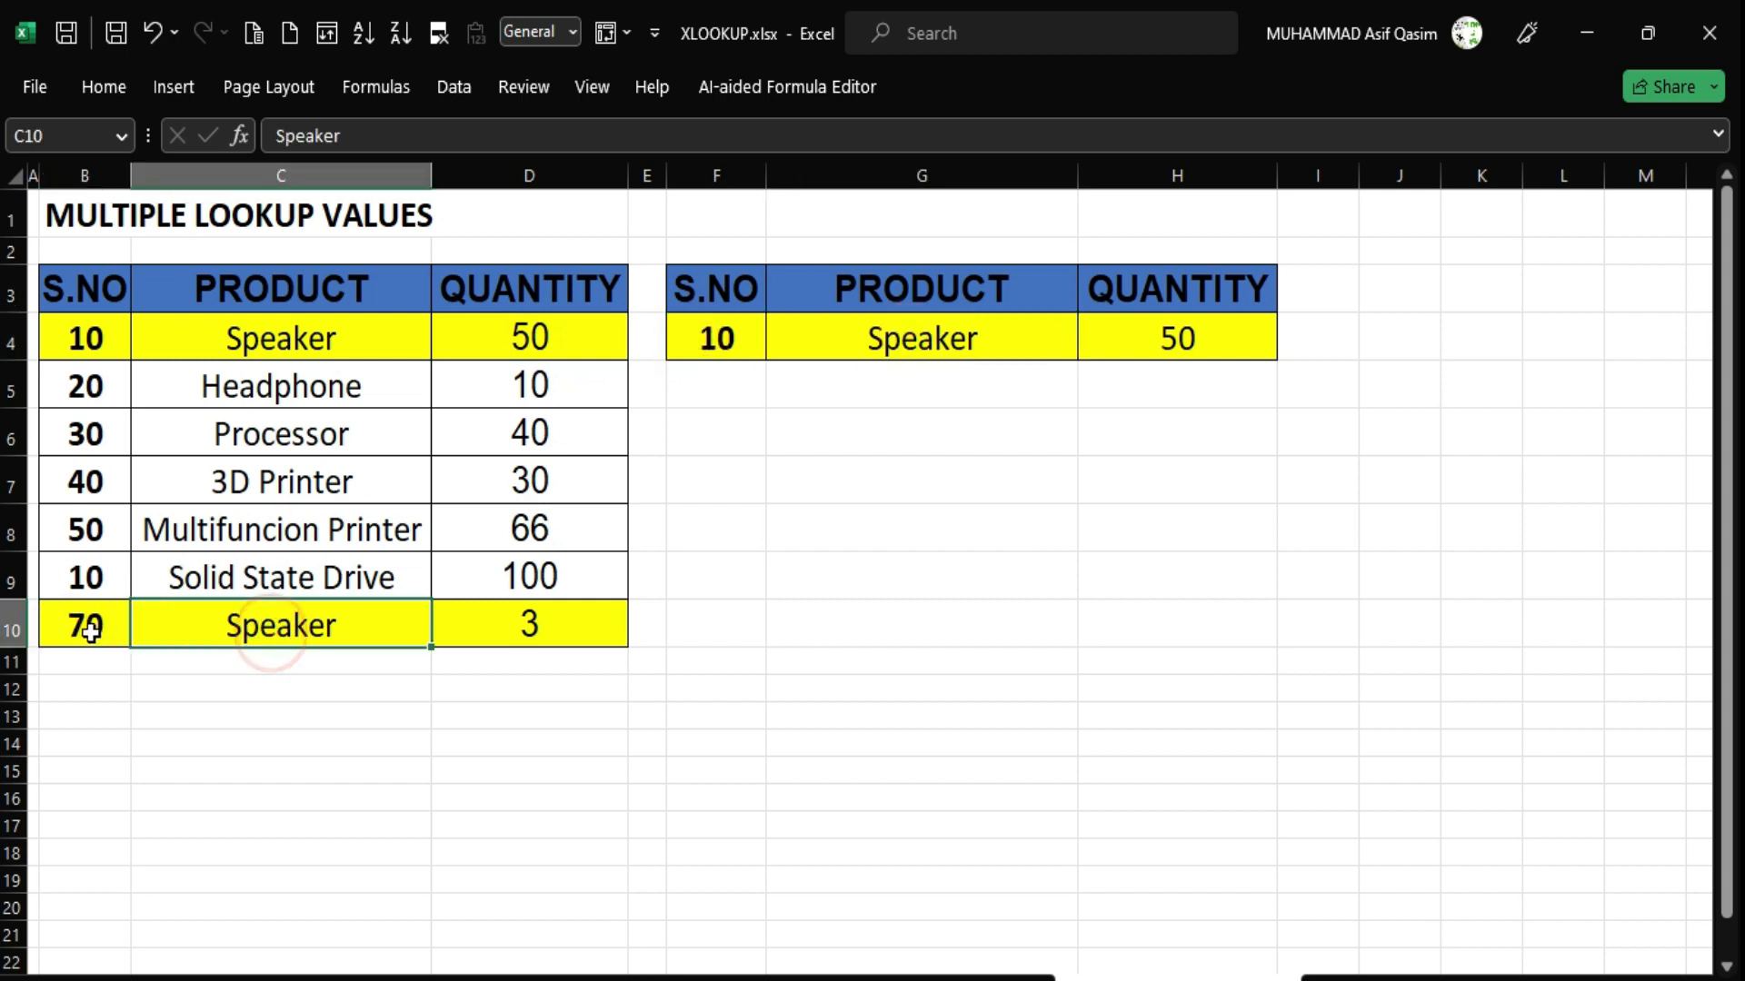
{"action": "left_click_drag", "start_coordinate": [86, 627], "coordinate": [197, 633]}
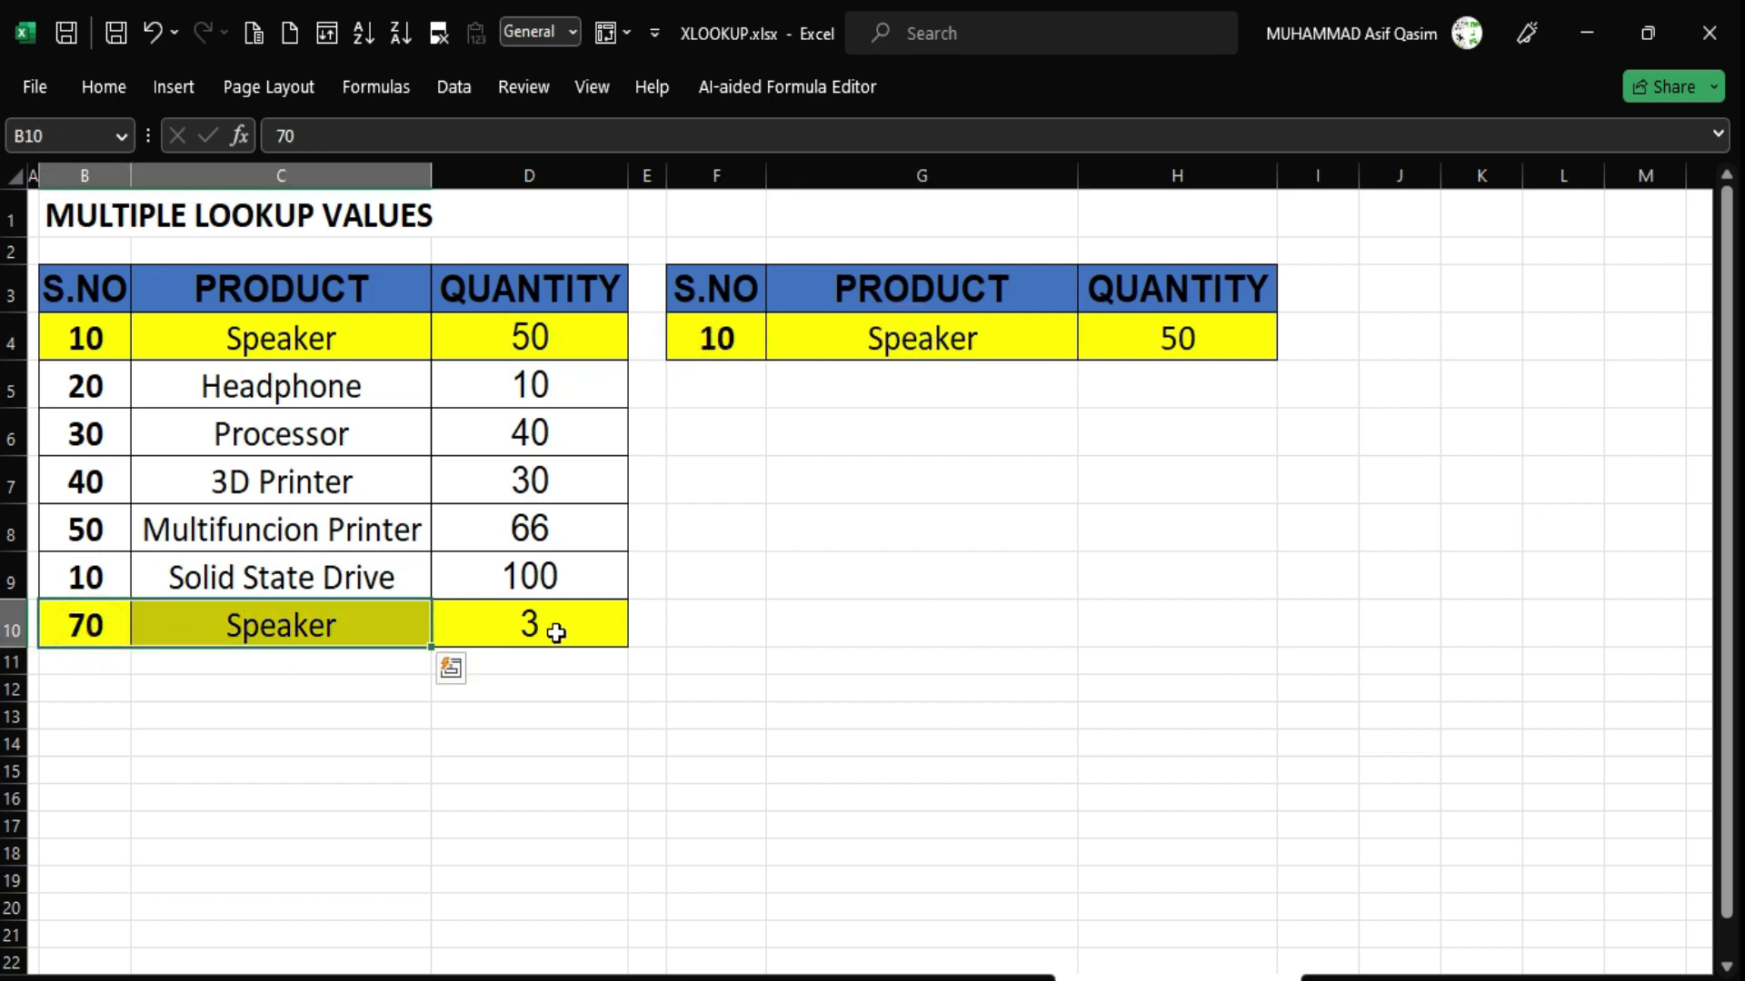
Change F4 to 70 and confirm H4 returns 3 from row 10.
{"action": "left_click", "coordinate": [736, 342]}
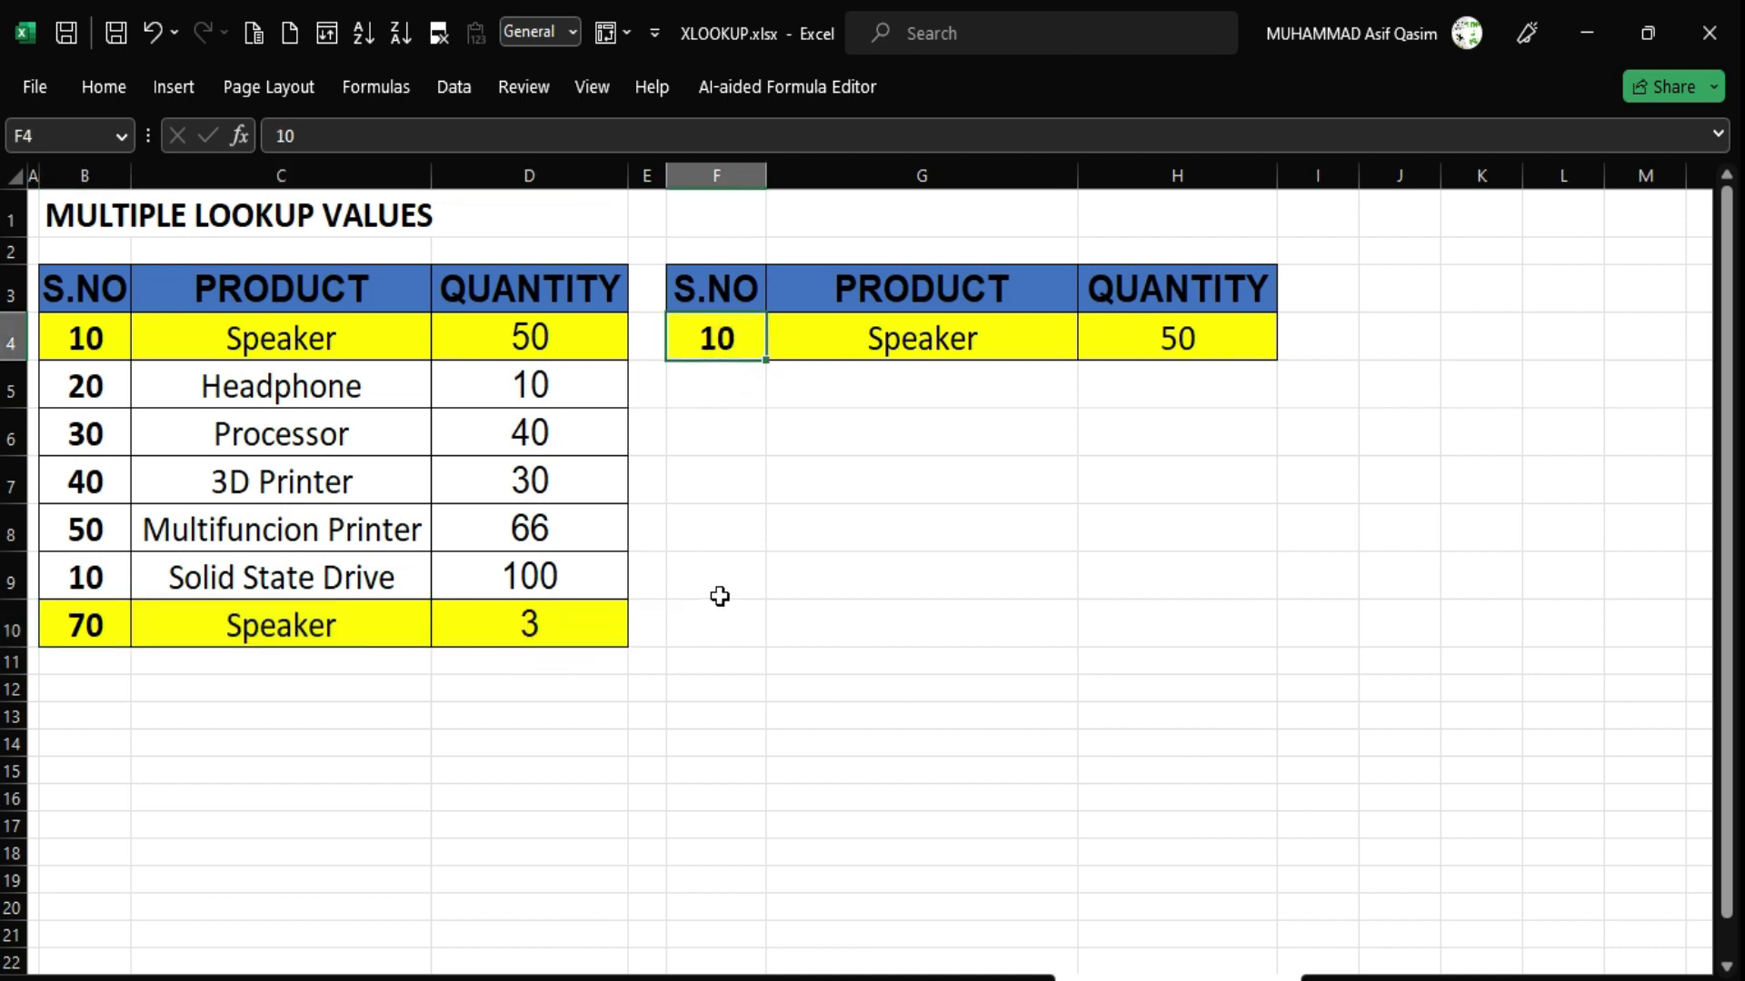
{"action": "type", "text": "70"}
{"action": "key", "text": "Return"}
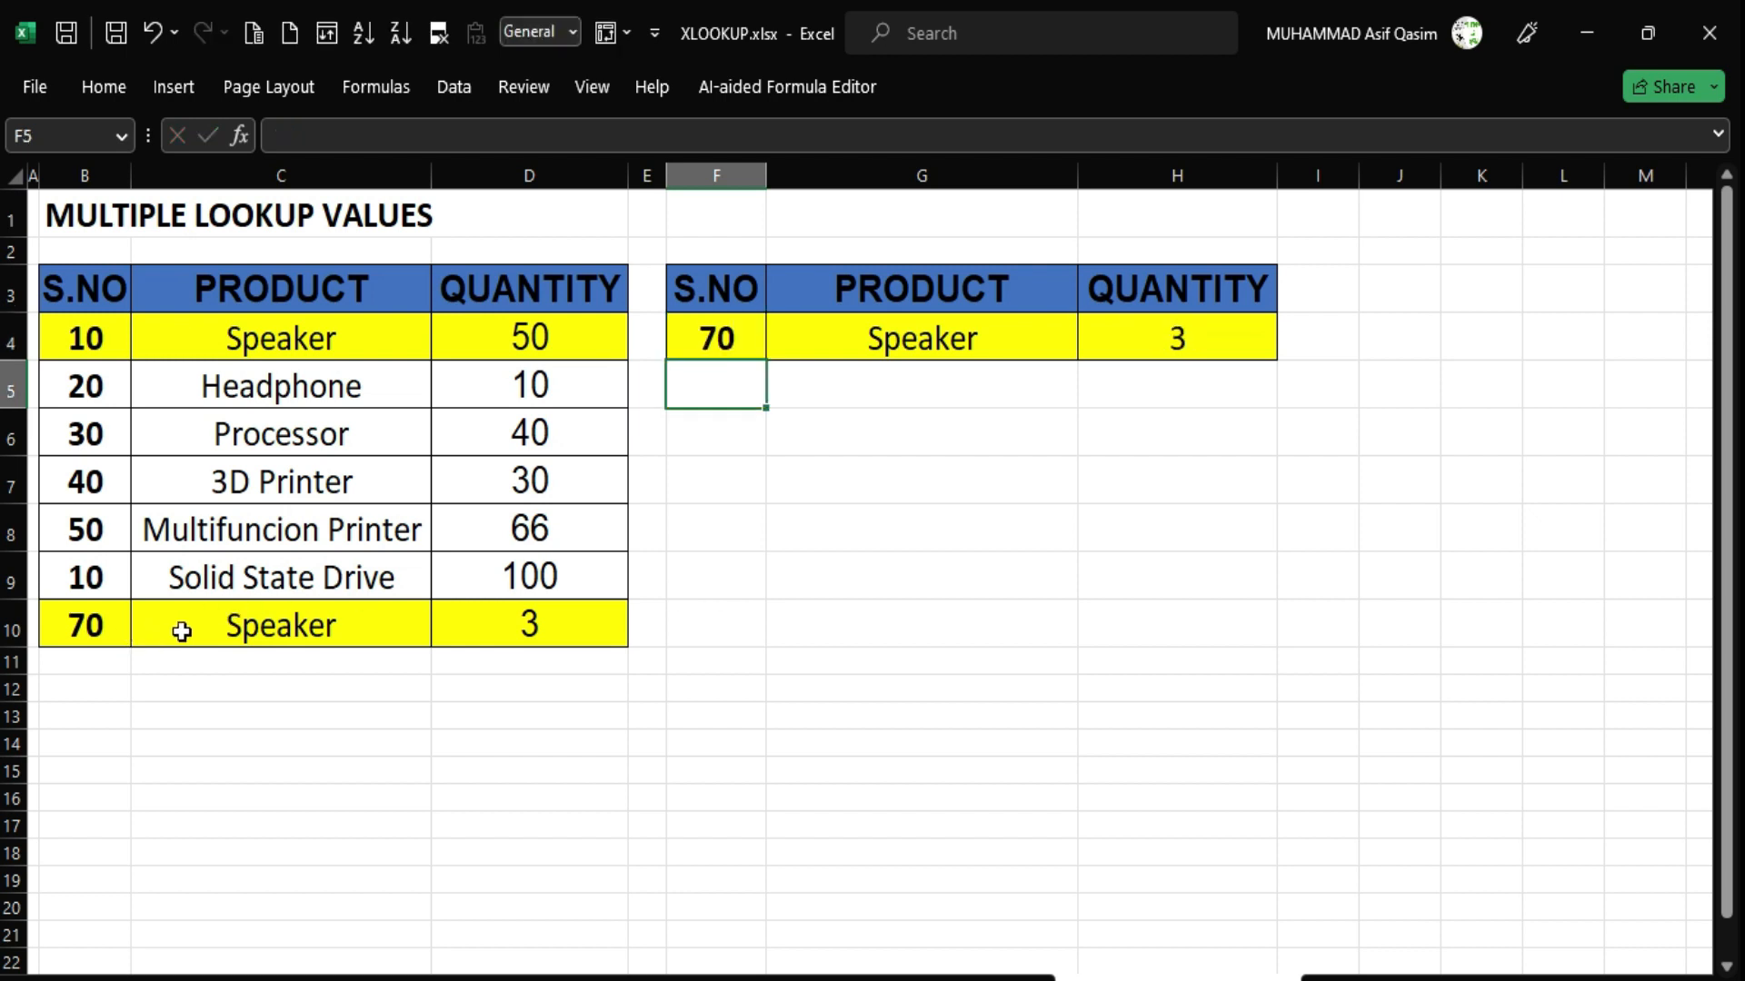
{"action": "left_click_drag", "start_coordinate": [83, 623], "coordinate": [248, 623]}
{"action": "left_click", "coordinate": [532, 624]}
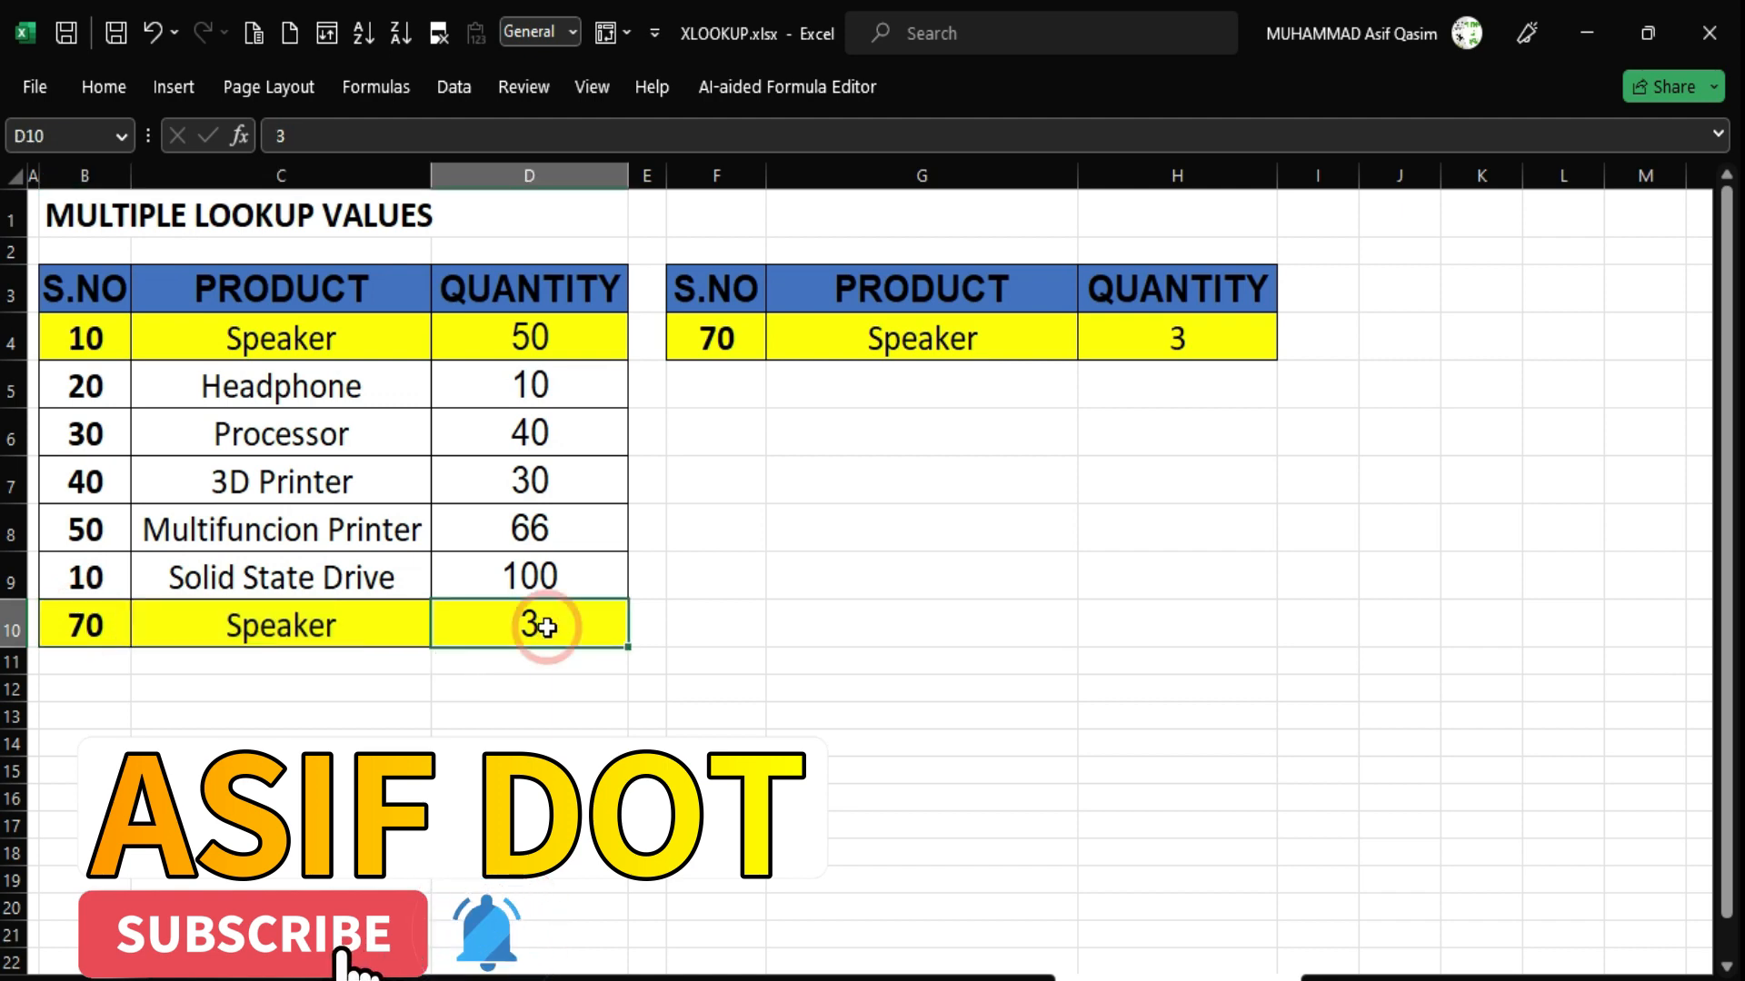